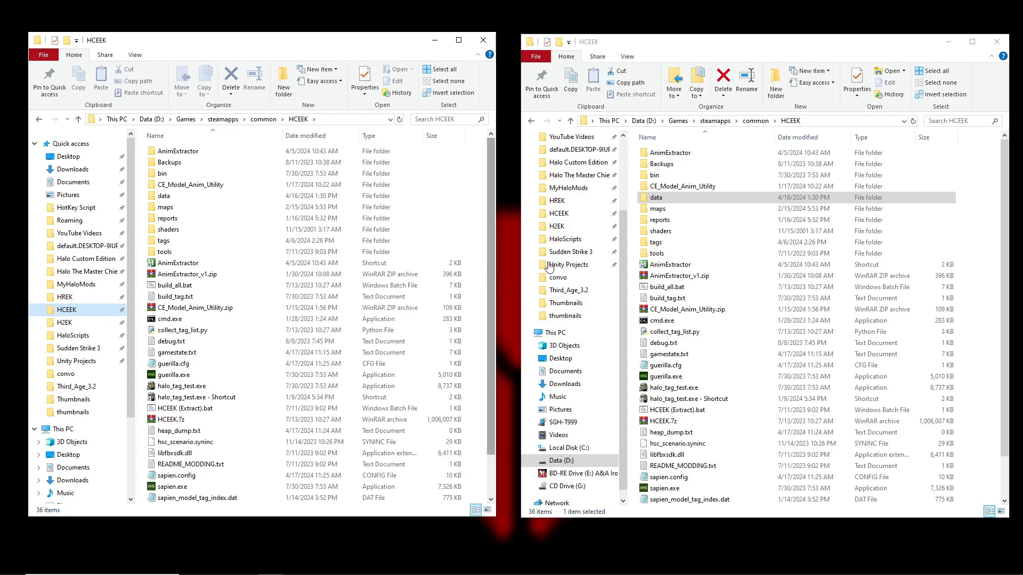
Open the weapons folder inside the HCEEK data folder.
{"action": "left_click", "coordinate": [793, 197]}
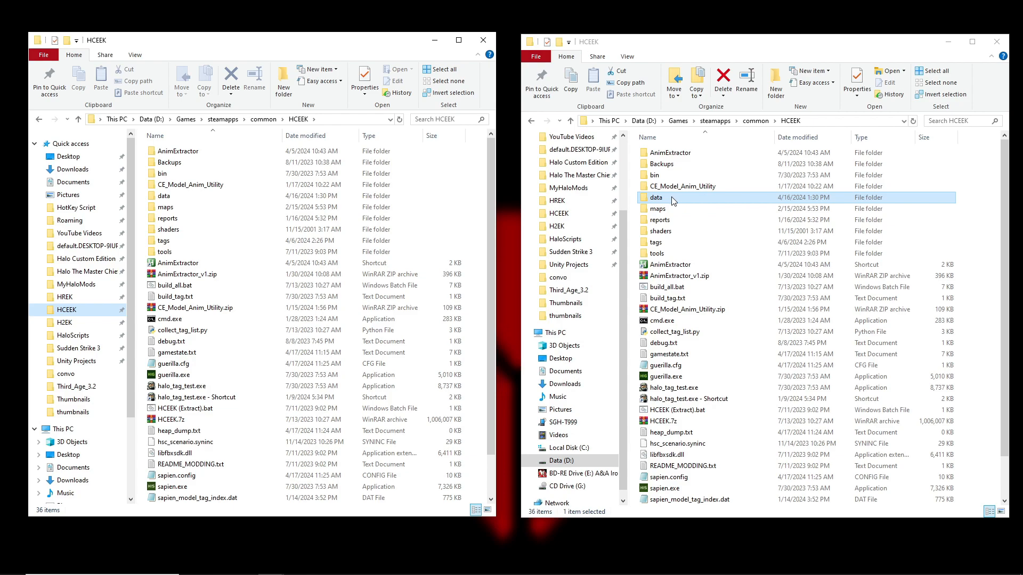
{"action": "double_click", "coordinate": [673, 200]}
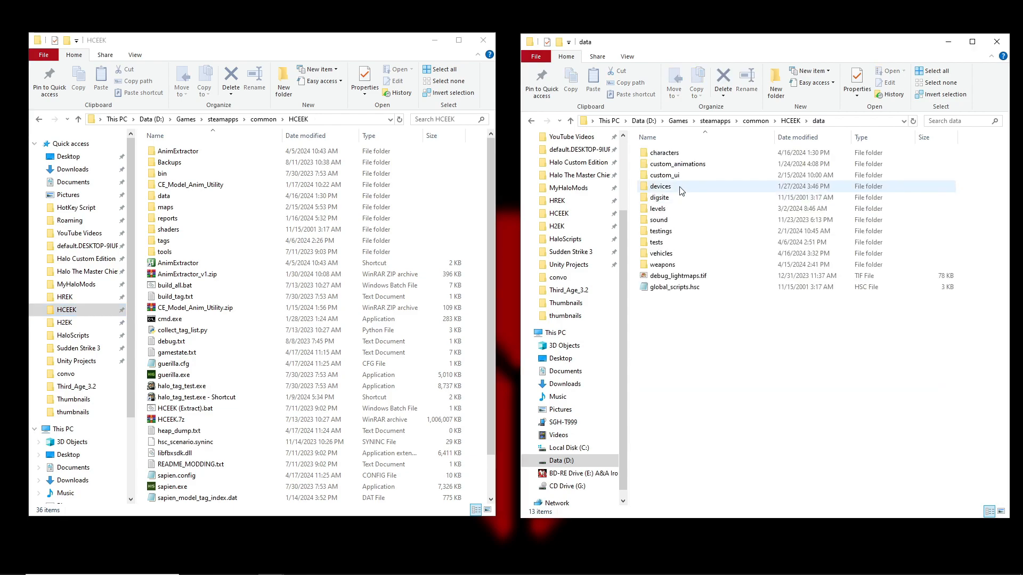
{"action": "double_click", "coordinate": [664, 265]}
{"action": "left_click", "coordinate": [659, 166]}
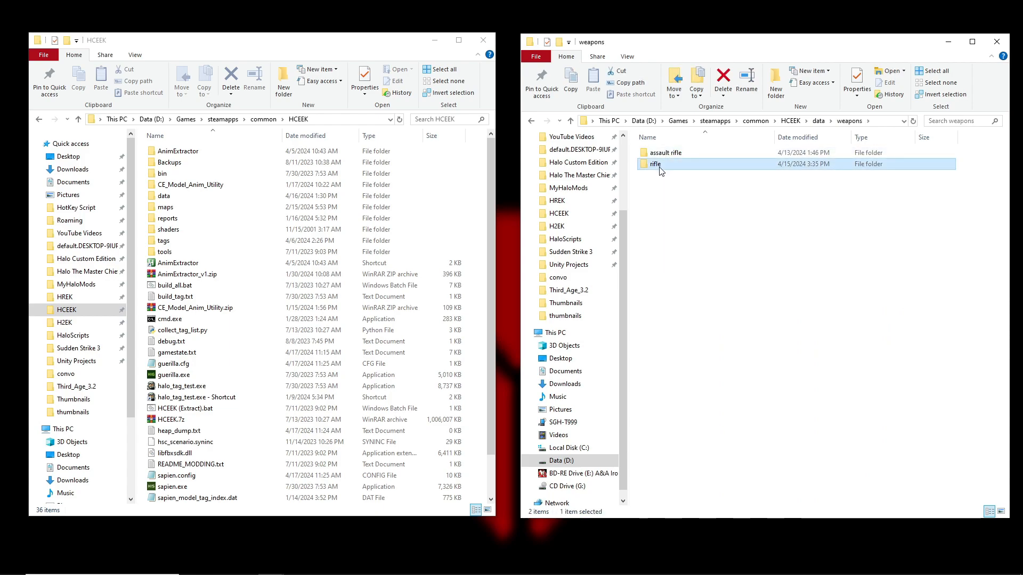
{"action": "left_click", "coordinate": [692, 208]}
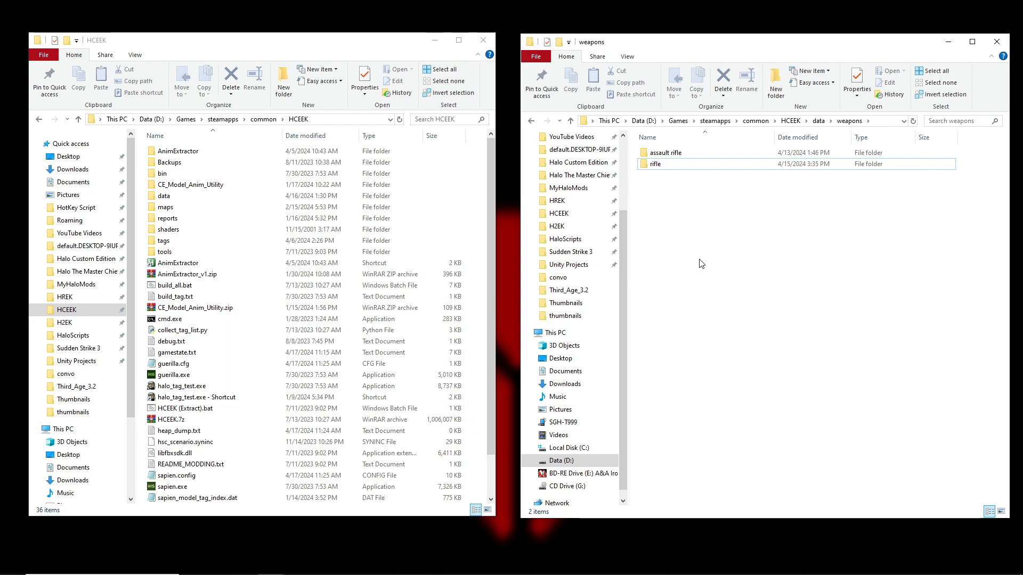
{"action": "right_click", "coordinate": [689, 212]}
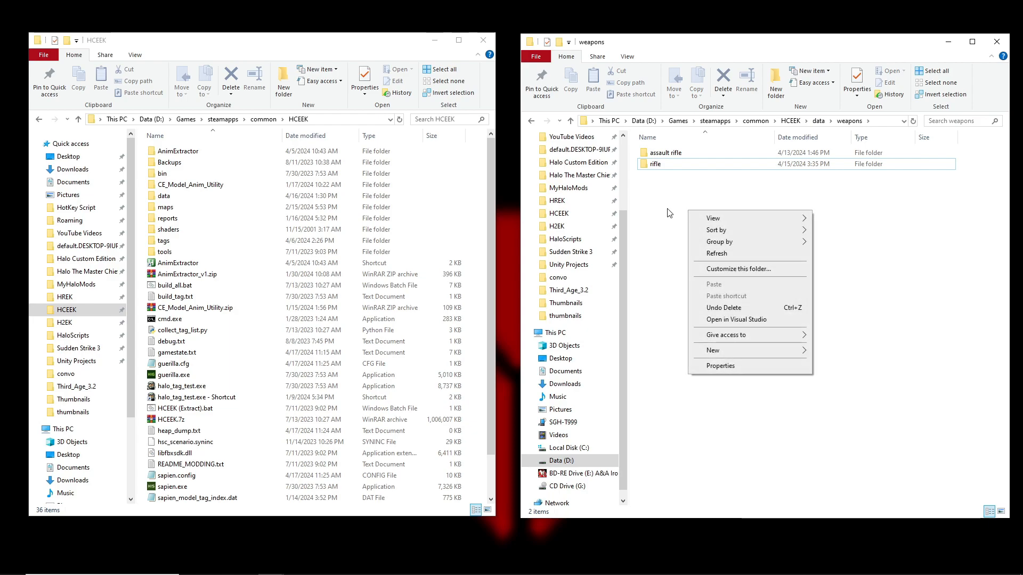
{"action": "left_click", "coordinate": [678, 165]}
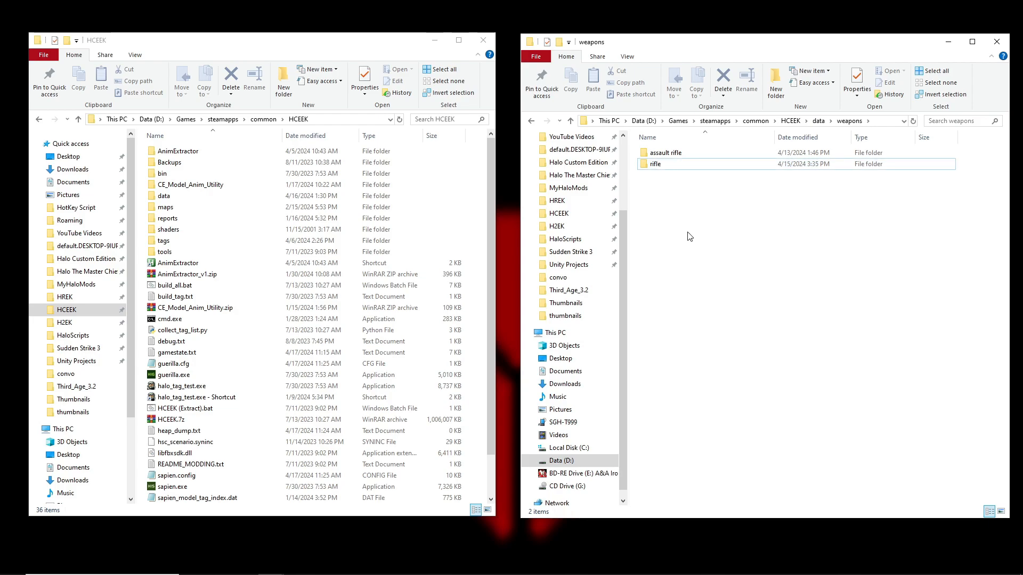
{"action": "right_click", "coordinate": [717, 236]}
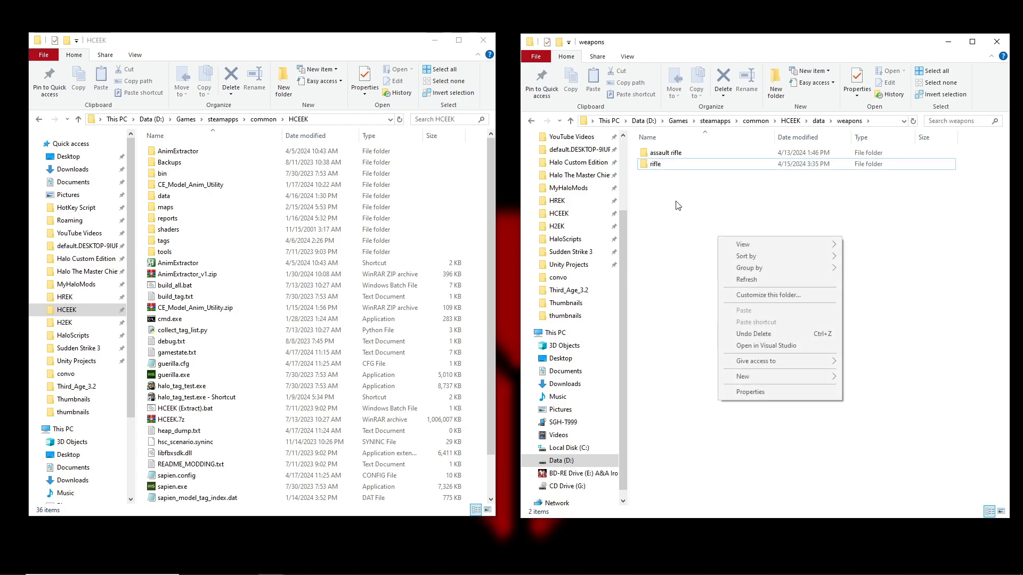
{"action": "left_click", "coordinate": [716, 276]}
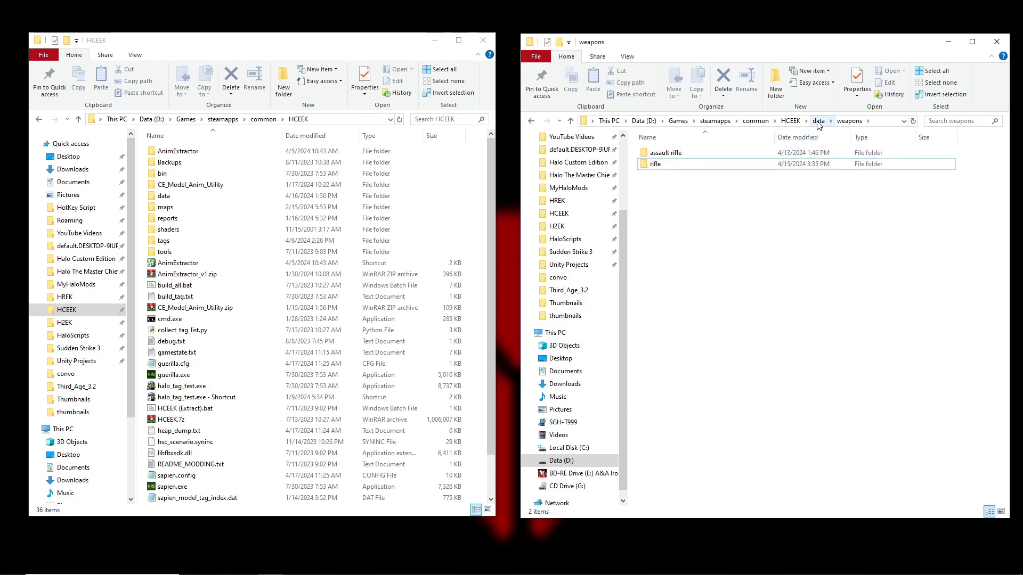
Return to the data folder and look into the HCEEK tags folder in the other window.
{"action": "left_click", "coordinate": [819, 122]}
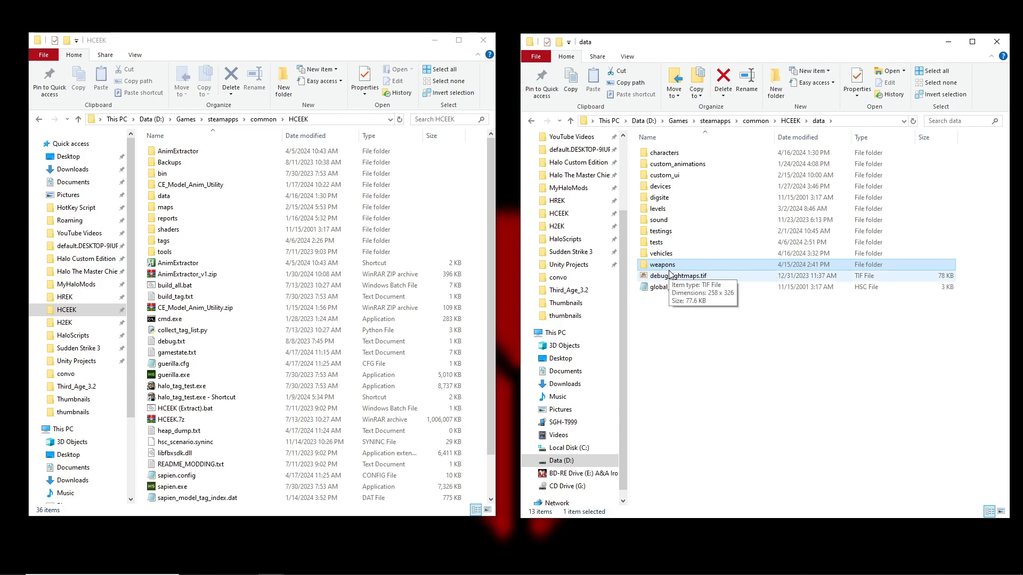
{"action": "double_click", "coordinate": [213, 241]}
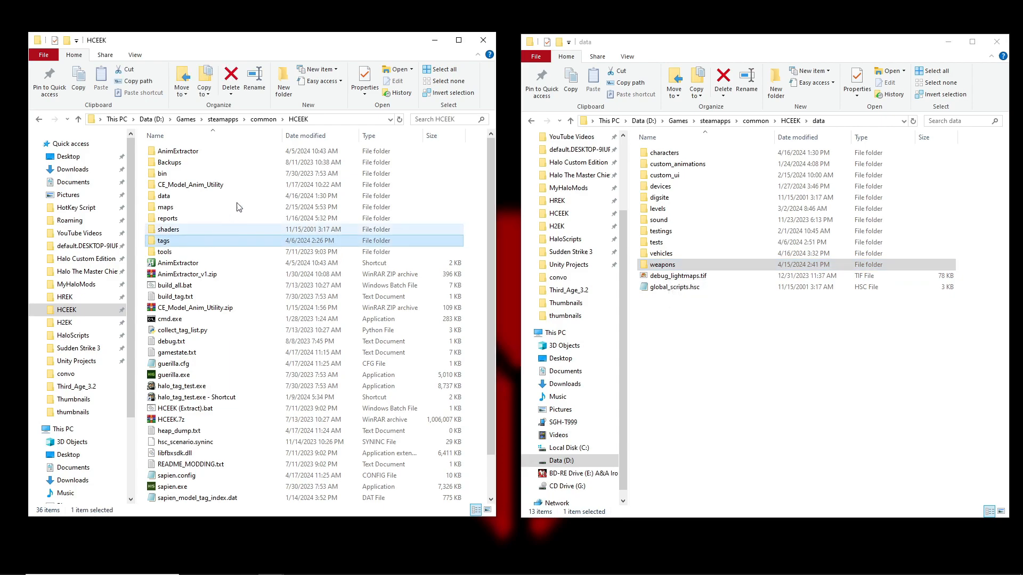
{"action": "left_click", "coordinate": [39, 119]}
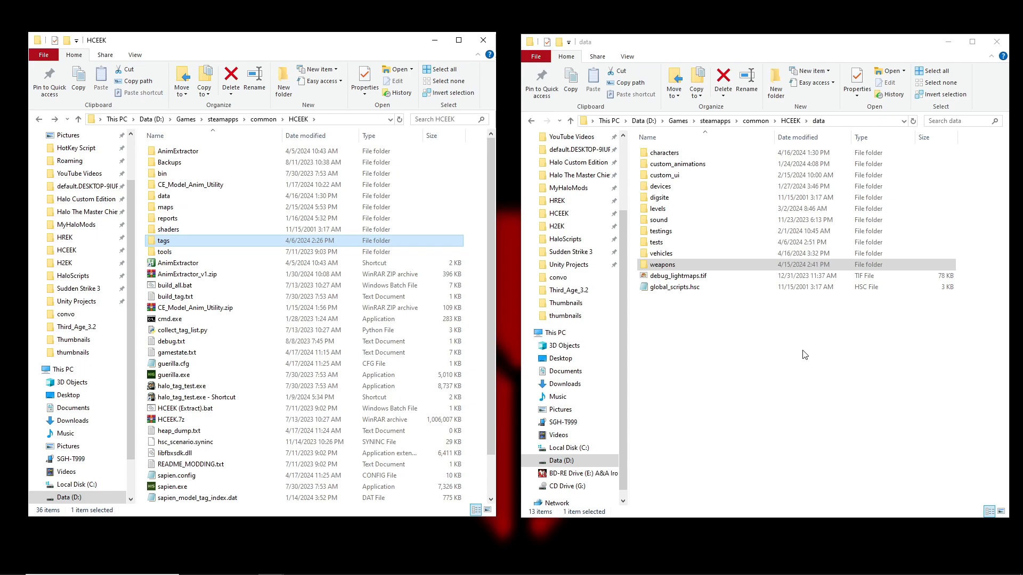
Open the weapons folder inside data and create a new folder named stick in it.
{"action": "left_click", "coordinate": [714, 265]}
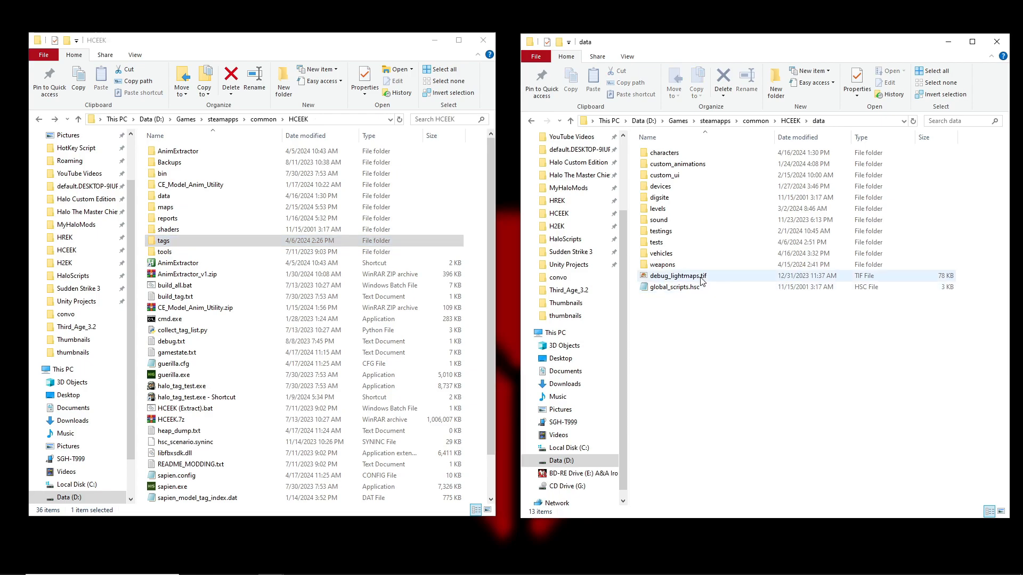
{"action": "double_click", "coordinate": [684, 265]}
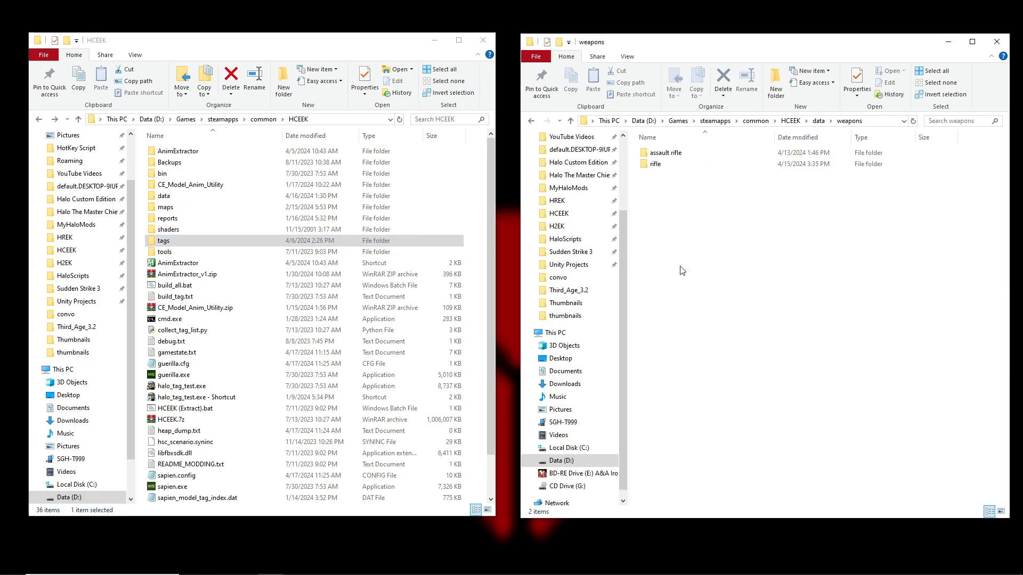
{"action": "right_click", "coordinate": [683, 205]}
{"action": "mouse_move", "coordinate": [731, 346]}
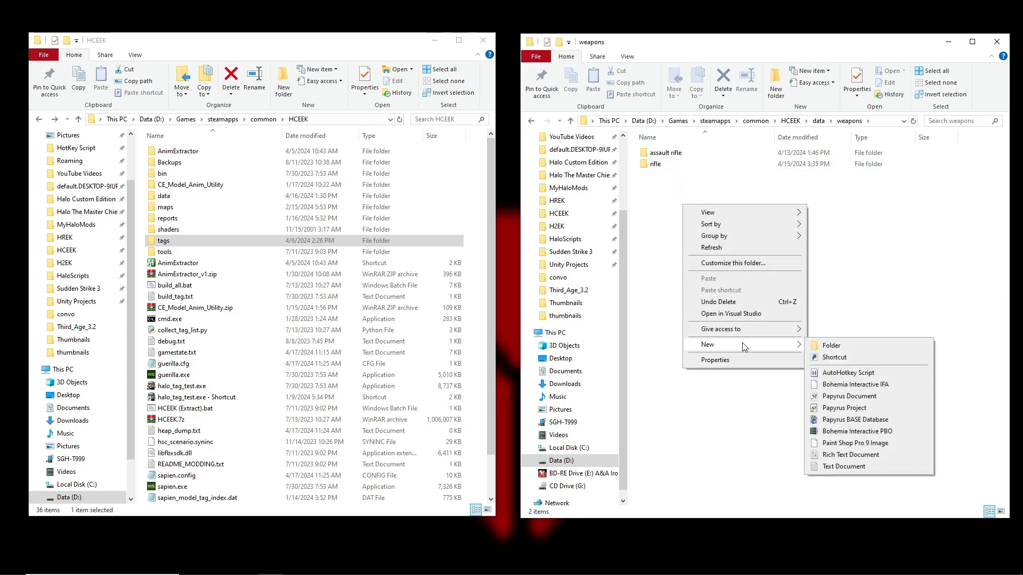
{"action": "left_click", "coordinate": [837, 347]}
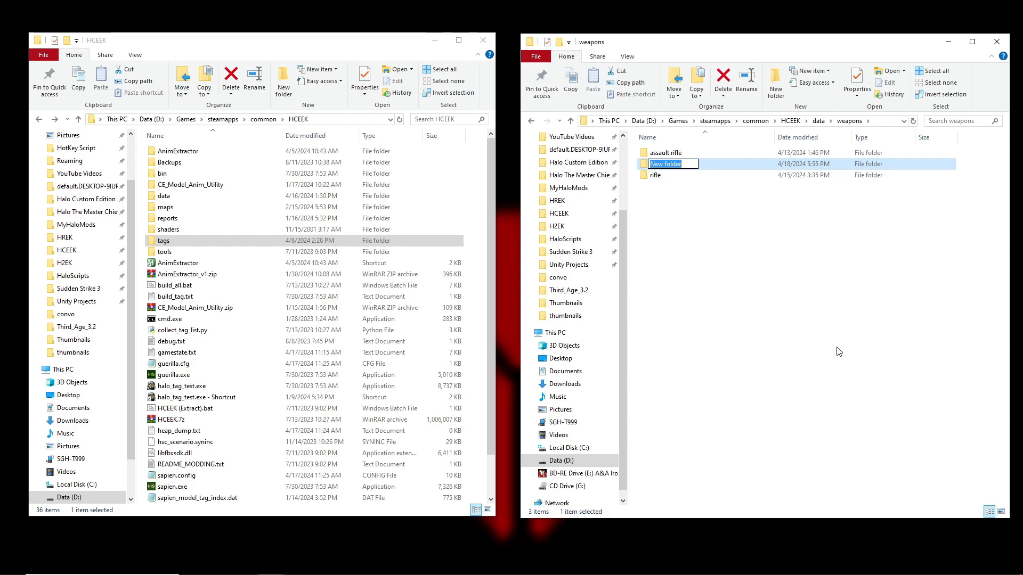
{"action": "type", "text": "stick"}
{"action": "key", "text": "Return"}
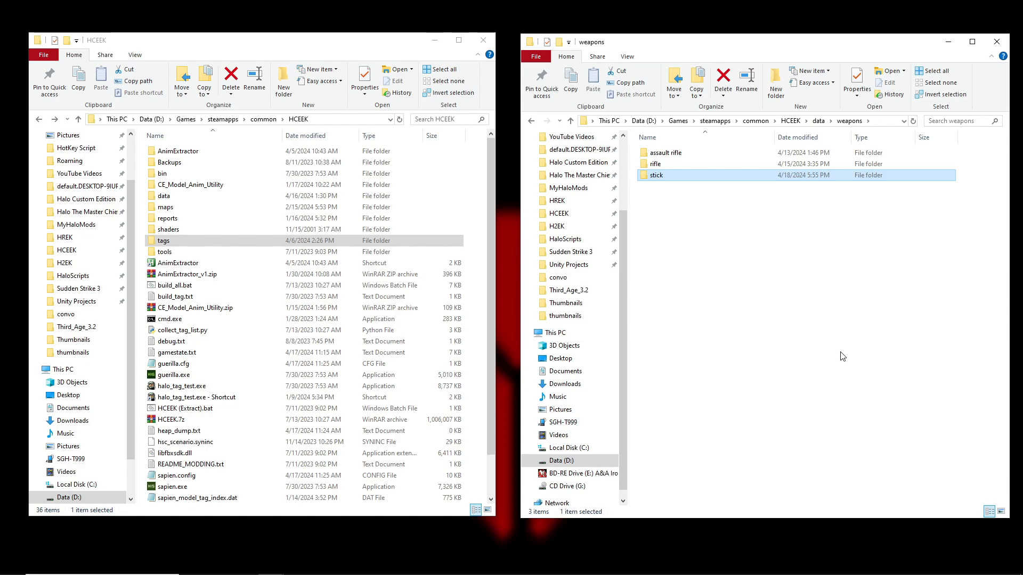
Open the stick folder and create a subfolder named bitmaps.
{"action": "double_click", "coordinate": [709, 175]}
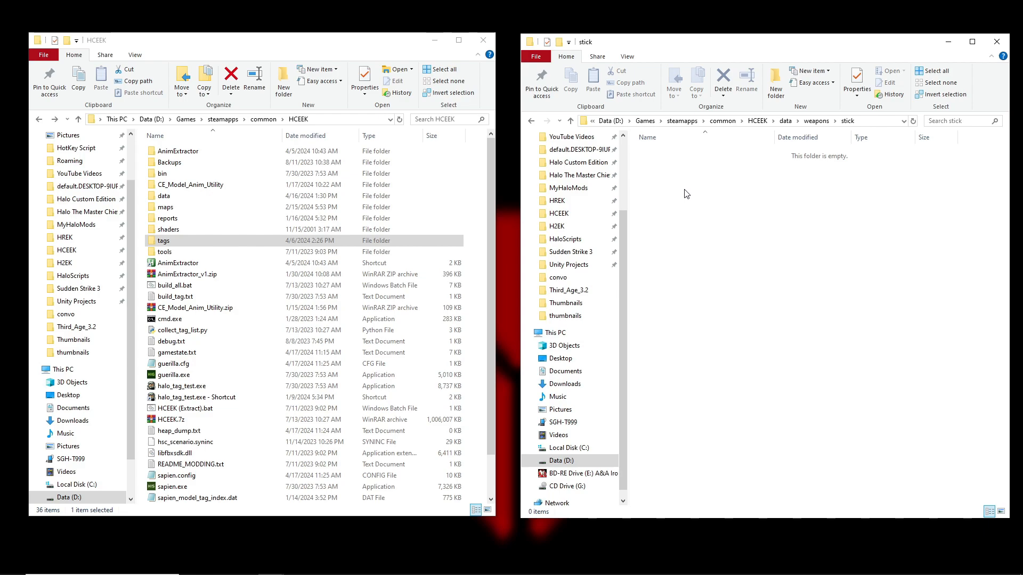
{"action": "right_click", "coordinate": [687, 191]}
{"action": "mouse_move", "coordinate": [715, 333]}
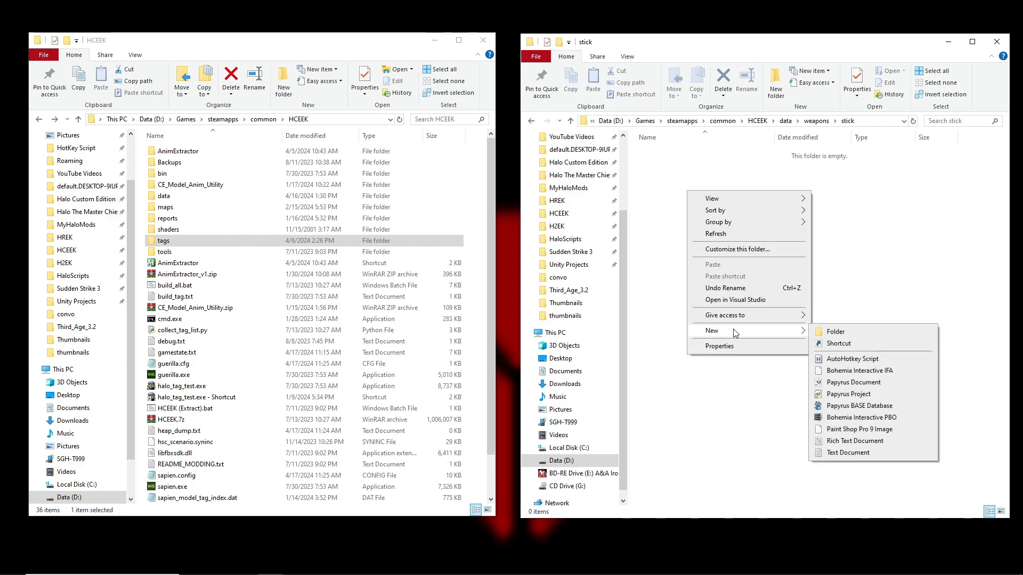
{"action": "left_click", "coordinate": [832, 332]}
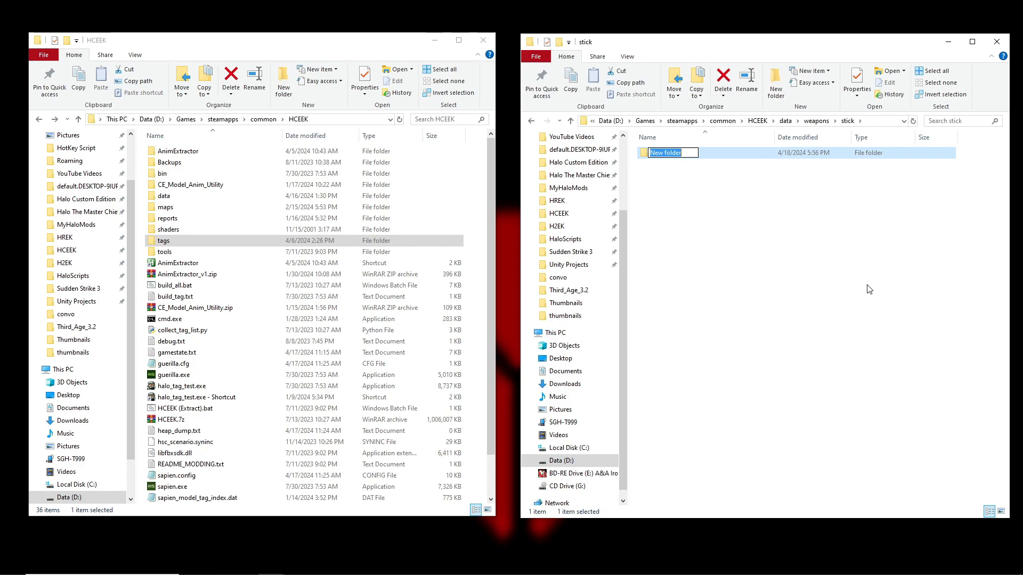
{"action": "type", "text": "bitmaps"}
{"action": "key", "text": "Return"}
{"action": "left_click", "coordinate": [870, 289]}
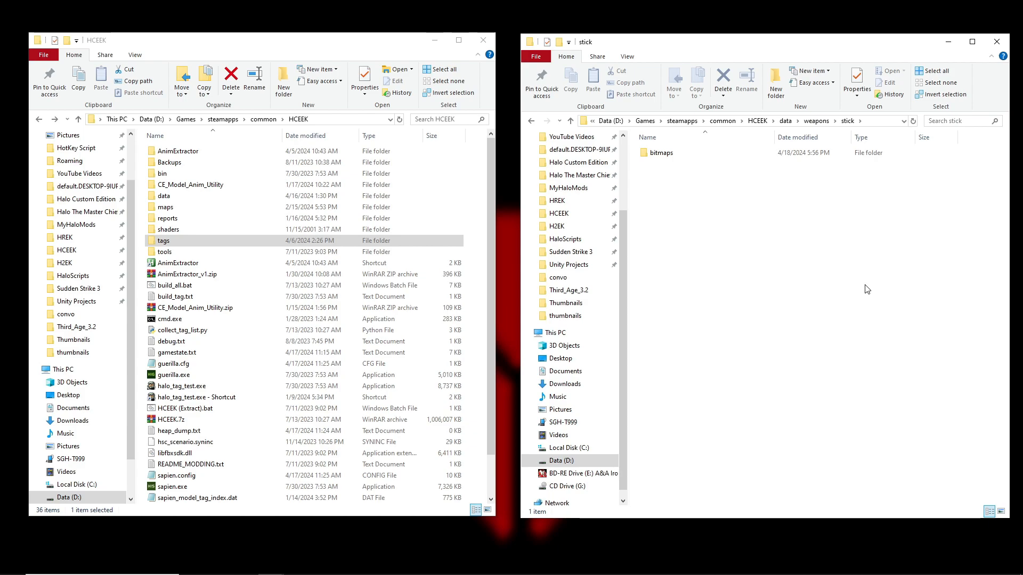
Create a second subfolder named models in the stick folder.
{"action": "right_click", "coordinate": [724, 206]}
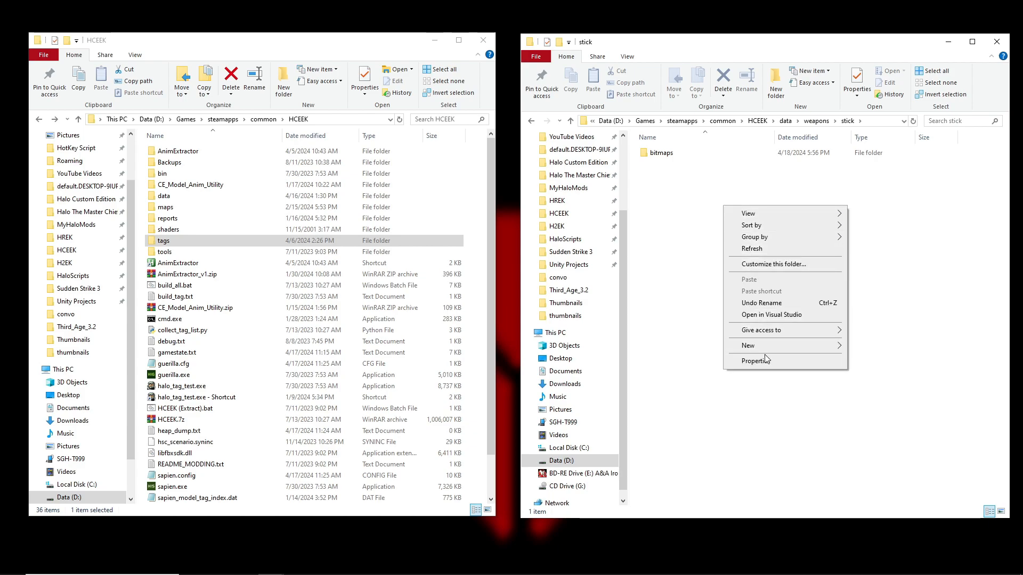
{"action": "mouse_move", "coordinate": [766, 353]}
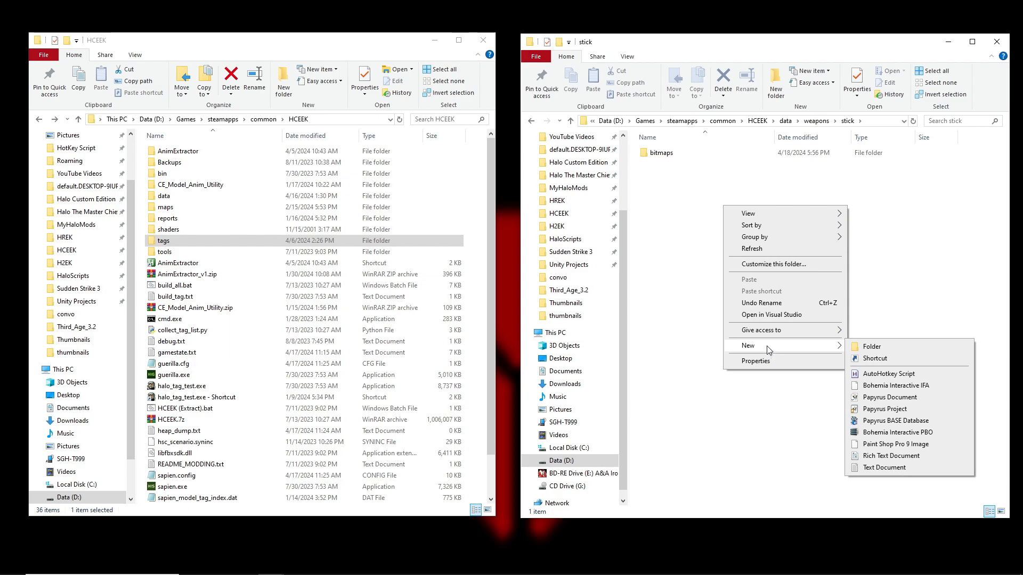
{"action": "left_click", "coordinate": [869, 347]}
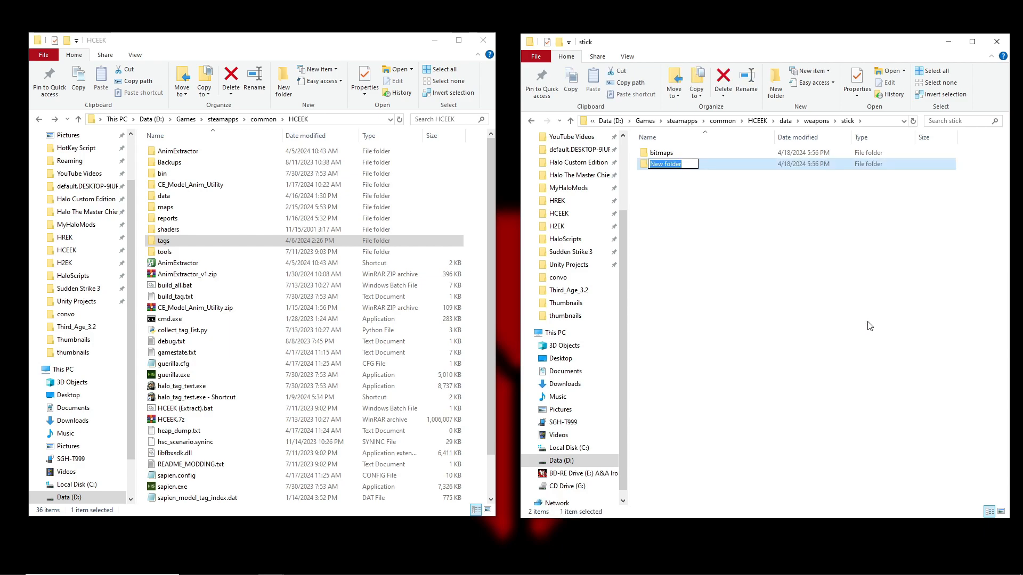
{"action": "type", "text": "models"}
{"action": "key", "text": "Return"}
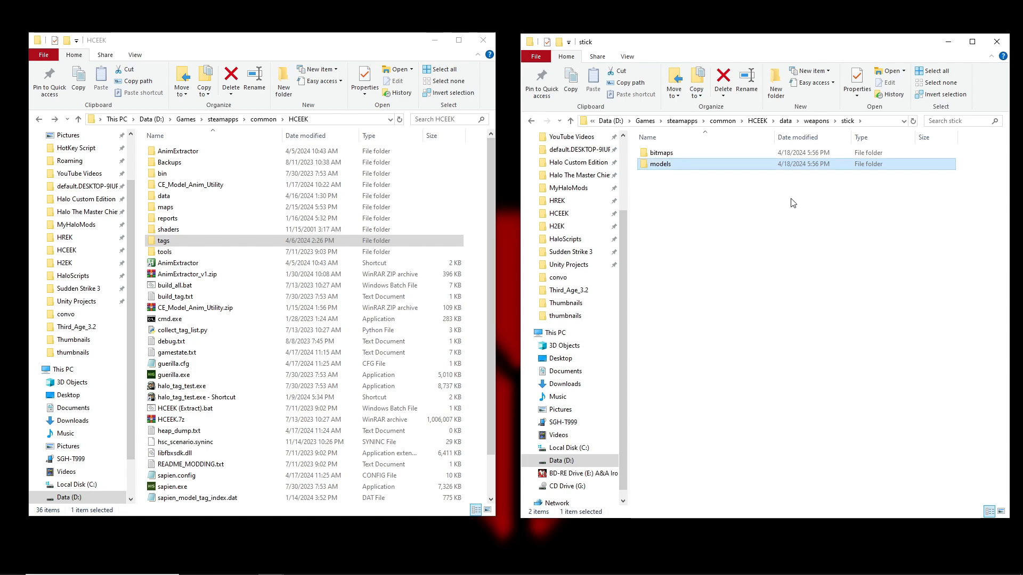
Create a third subfolder named physics in the stick folder.
{"action": "left_click", "coordinate": [749, 246]}
{"action": "right_click", "coordinate": [749, 246]}
{"action": "mouse_move", "coordinate": [807, 390]}
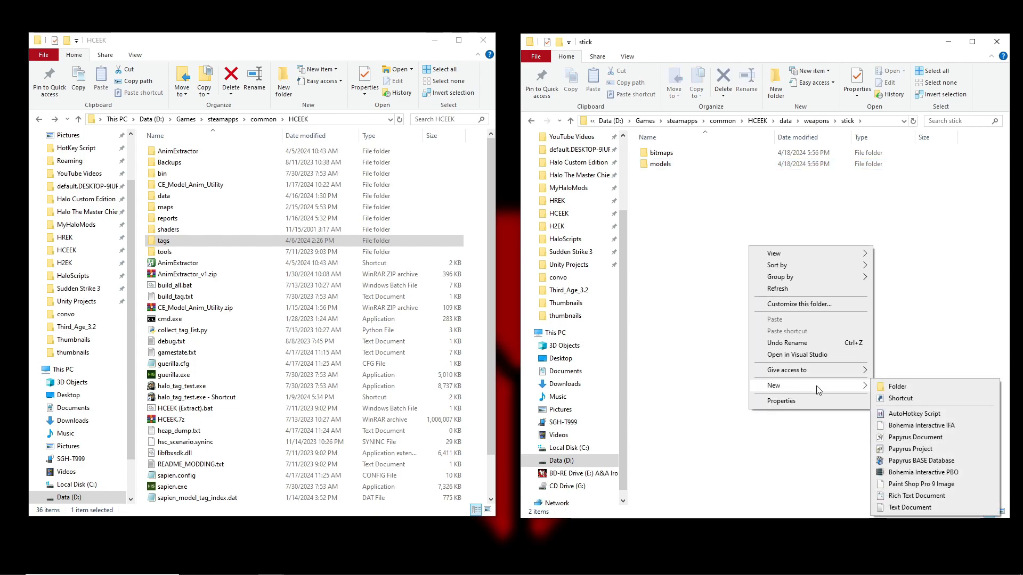
{"action": "left_click", "coordinate": [884, 388]}
{"action": "type", "text": "phy"}
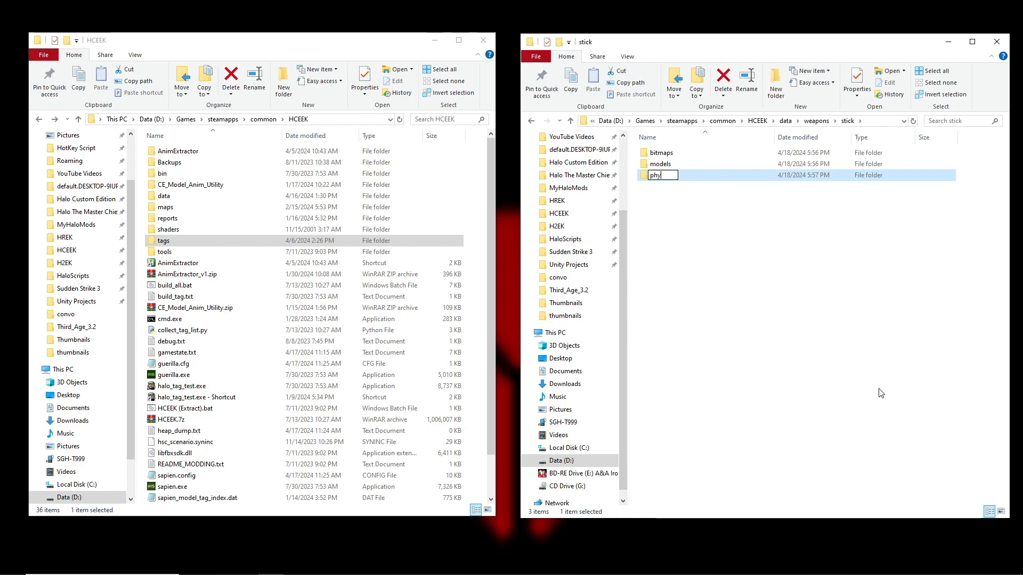
{"action": "key", "text": "BackSpace"}
{"action": "key", "text": "BackSpace"}
{"action": "key", "text": "BackSpace"}
{"action": "key", "text": "BackSpace"}
{"action": "key", "text": "BackSpace"}
{"action": "type", "text": "physic"}
{"action": "left_click", "coordinate": [738, 211]}
{"action": "left_click", "coordinate": [708, 220]}
{"action": "left_click", "coordinate": [657, 172]}
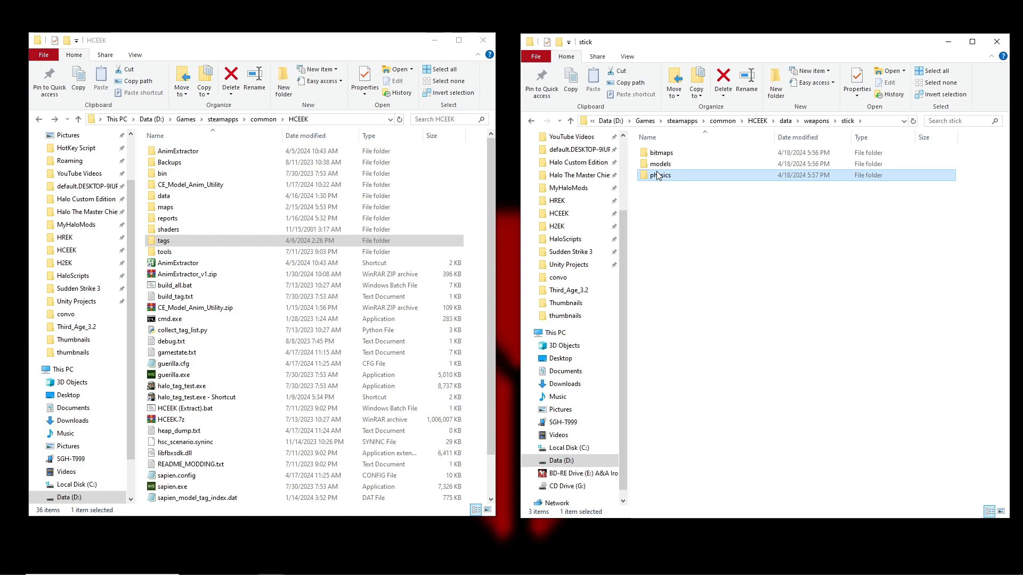
{"action": "left_click", "coordinate": [707, 241]}
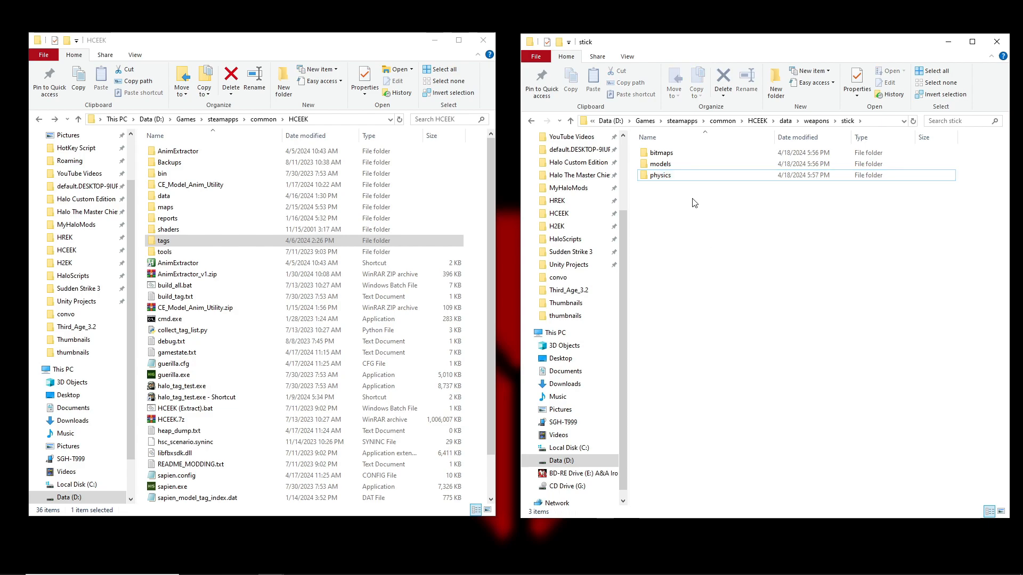
{"action": "left_click", "coordinate": [676, 180]}
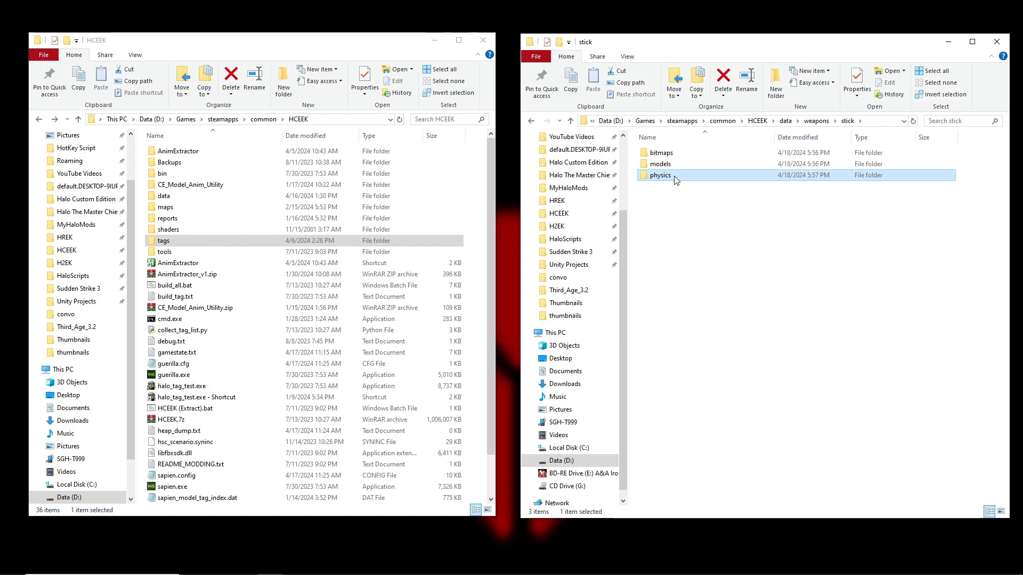
{"action": "left_click", "coordinate": [691, 209]}
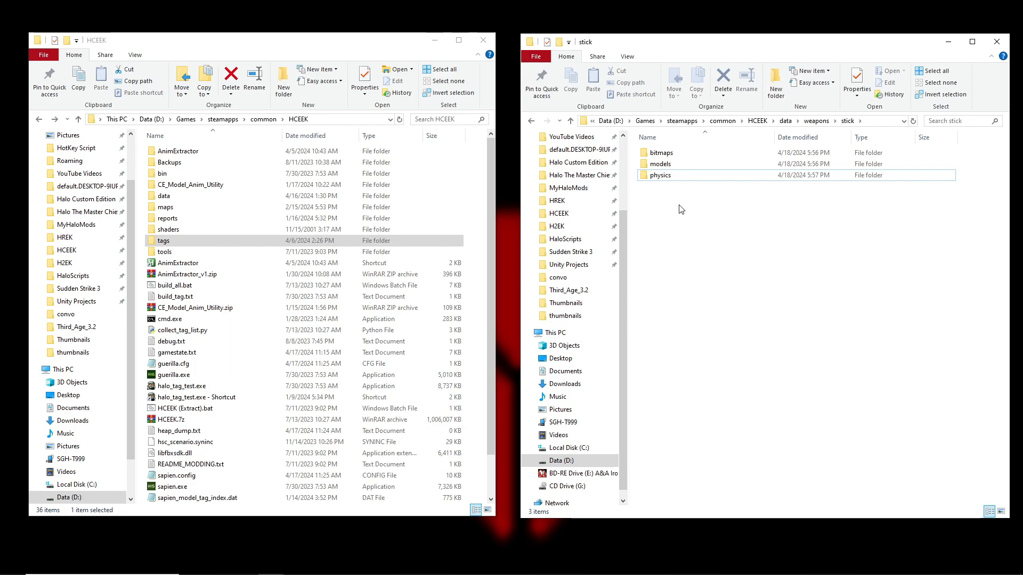
Open the models subfolder of the stick folder.
{"action": "double_click", "coordinate": [653, 164]}
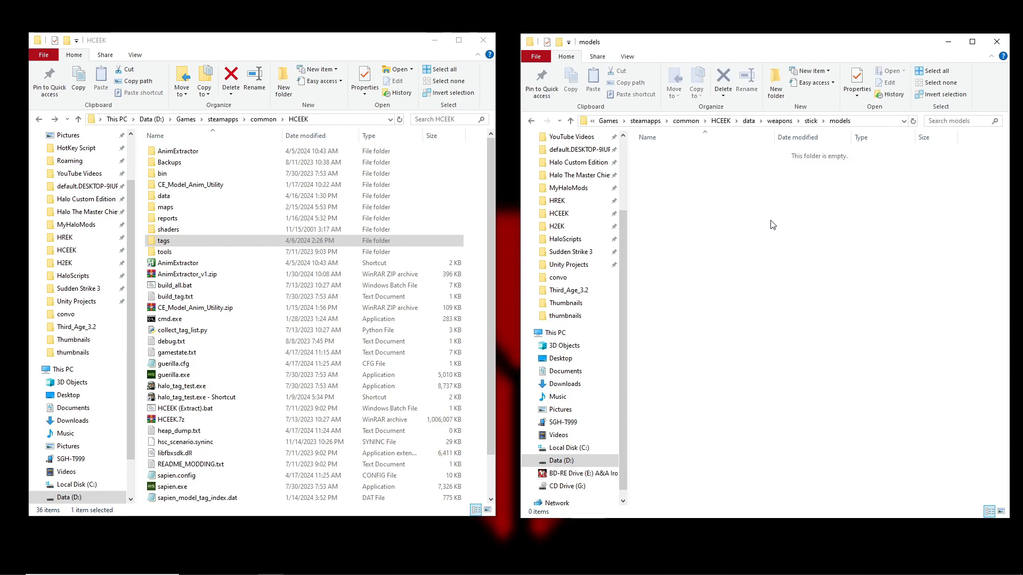
{"action": "right_click", "coordinate": [765, 213]}
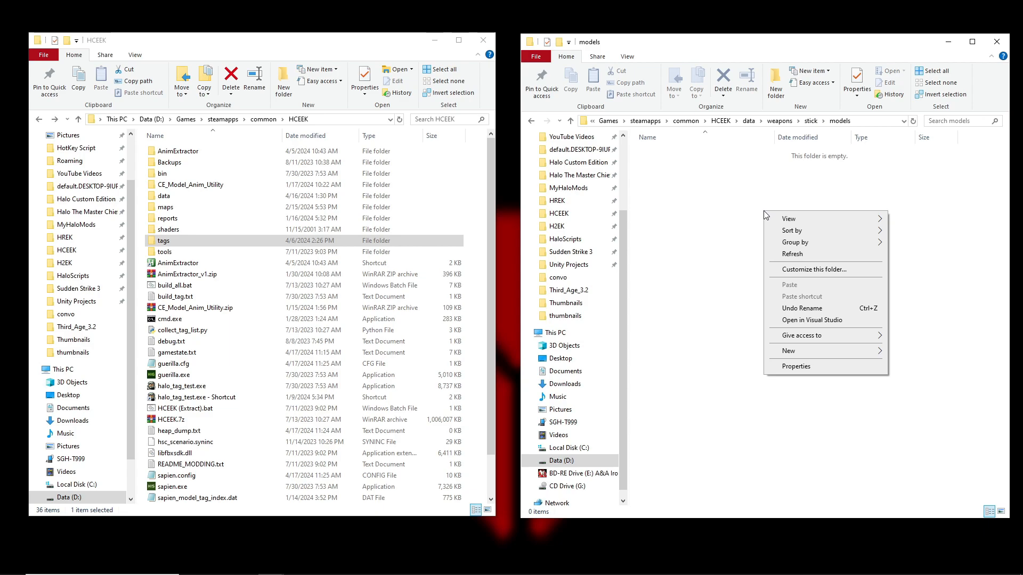
{"action": "left_click", "coordinate": [720, 200]}
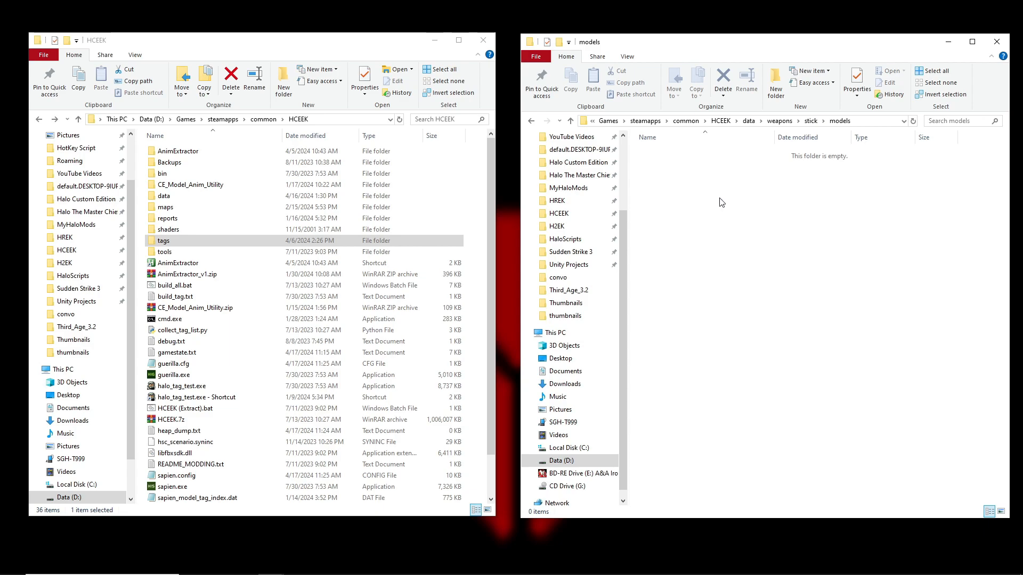
Switch to Blender and dismiss the splash screen to start in the default scene.
{"action": "left_click", "coordinate": [636, 569]}
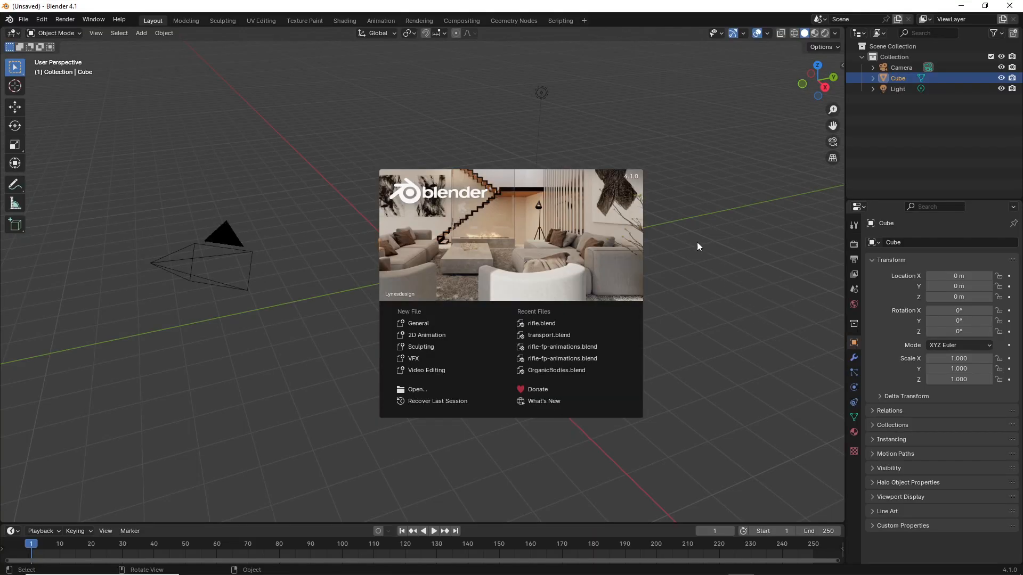
{"action": "left_click", "coordinate": [711, 251]}
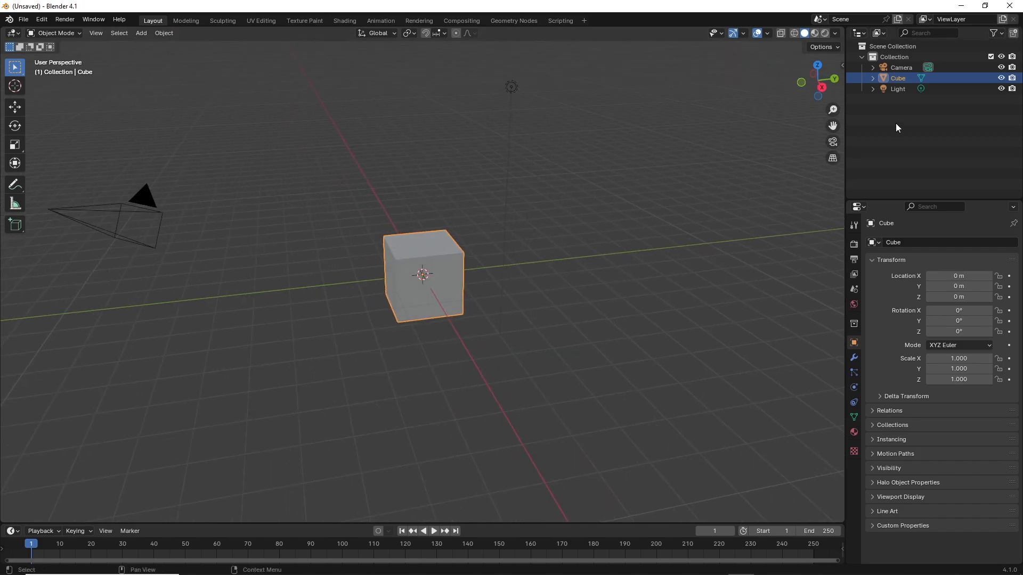
Delete the default light and camera objects from the scene.
{"action": "left_click", "coordinate": [901, 88]}
{"action": "key", "text": "Delete"}
{"action": "left_click", "coordinate": [895, 66]}
{"action": "key", "text": "Delete"}
Set the outliner to display the Blender file's data and delete the leftover image data-blocks.
{"action": "left_click", "coordinate": [879, 33]}
{"action": "left_click", "coordinate": [900, 98]}
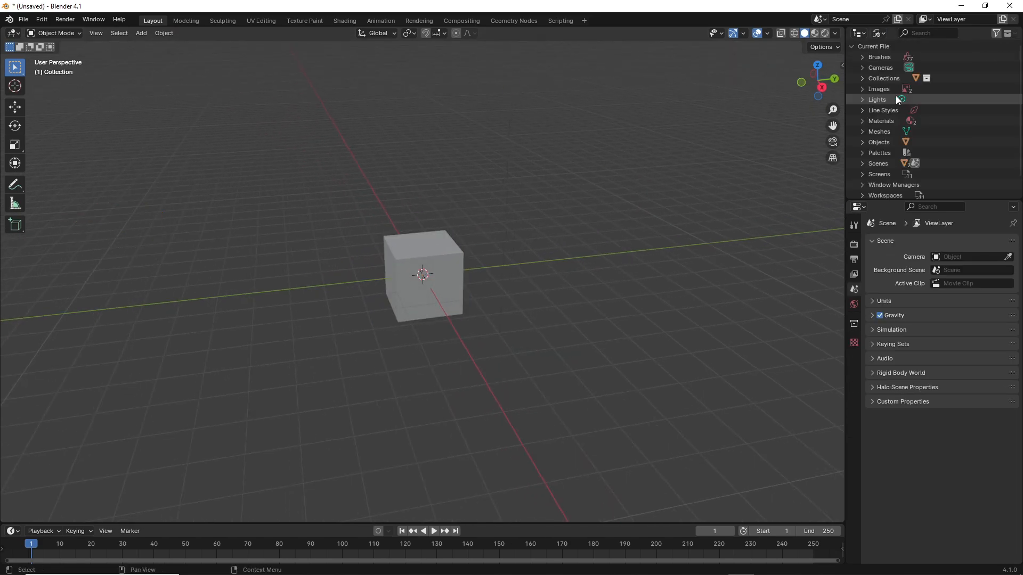
{"action": "left_click", "coordinate": [860, 90]}
{"action": "right_click", "coordinate": [885, 100]}
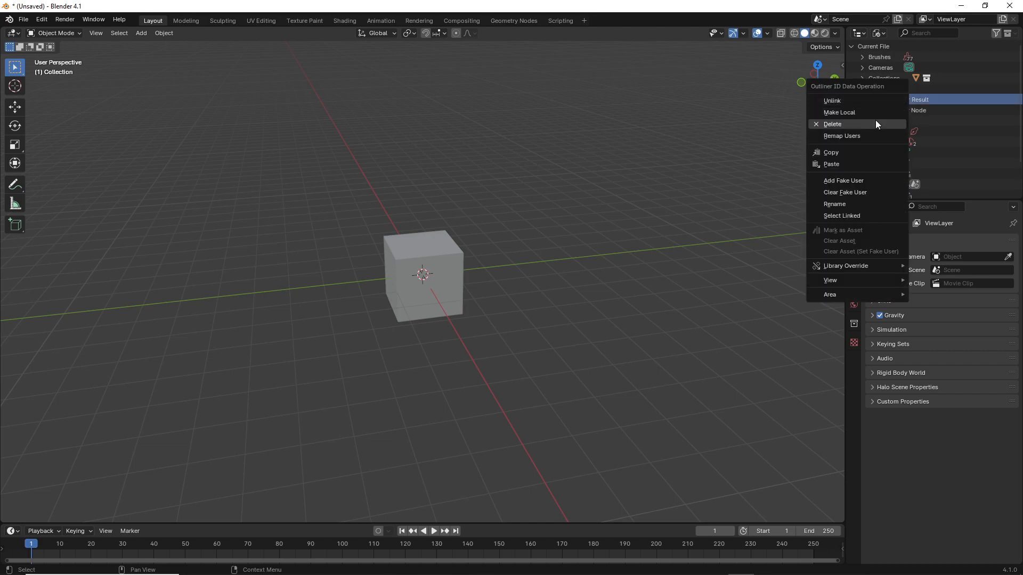
{"action": "left_click", "coordinate": [877, 123]}
{"action": "right_click", "coordinate": [893, 96]}
{"action": "left_click", "coordinate": [871, 97]}
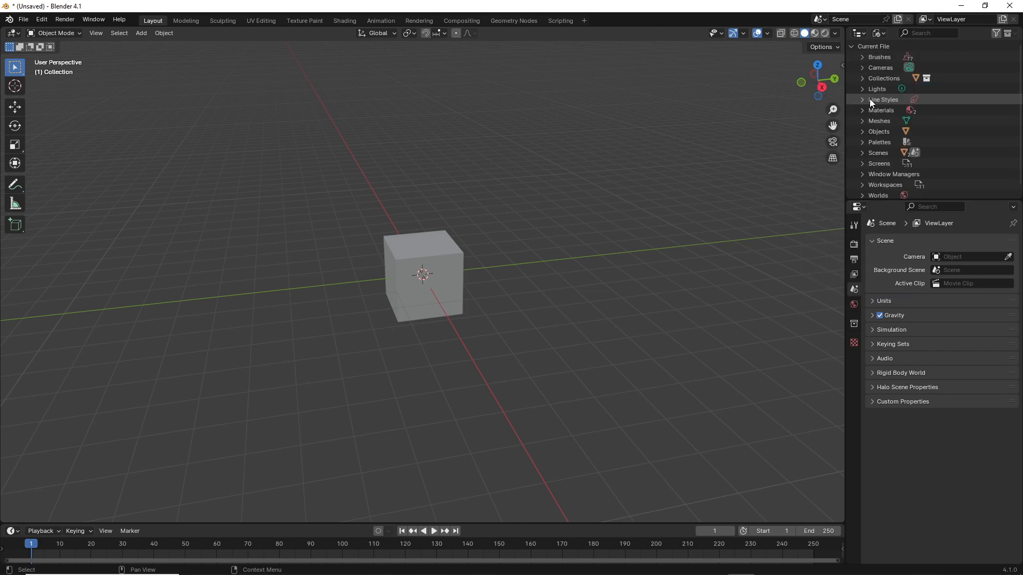
Delete the leftover light and material data-blocks from the file.
{"action": "left_click", "coordinate": [861, 90]}
{"action": "right_click", "coordinate": [887, 101]}
{"action": "left_click", "coordinate": [870, 104]}
{"action": "left_click", "coordinate": [864, 98]}
{"action": "right_click", "coordinate": [888, 111]}
{"action": "left_click", "coordinate": [890, 111]}
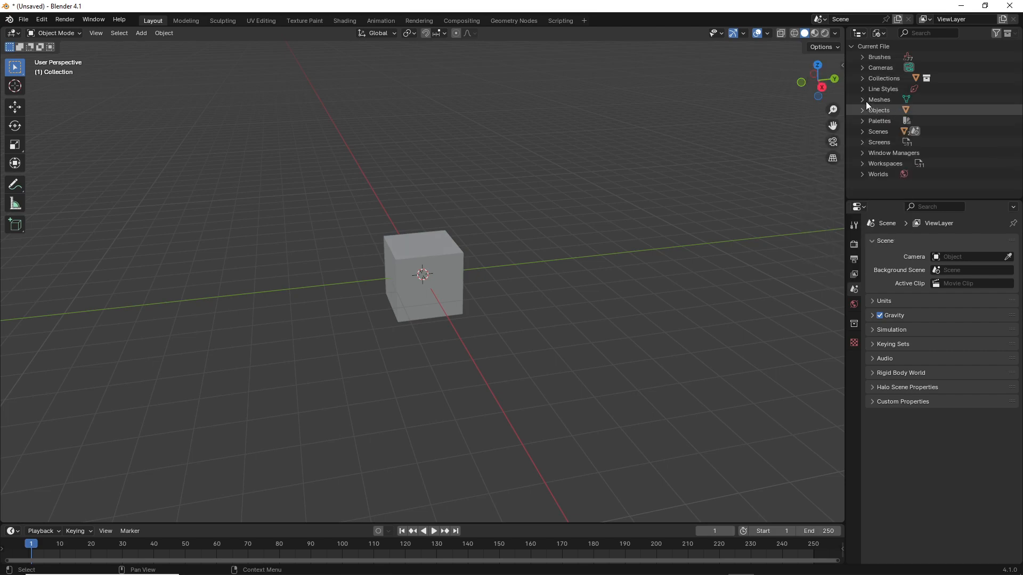
Delete the leftover camera data-block, keeping the cube's mesh data.
{"action": "left_click", "coordinate": [862, 100]}
{"action": "left_click", "coordinate": [862, 100]}
{"action": "left_click", "coordinate": [861, 68]}
{"action": "right_click", "coordinate": [890, 78]}
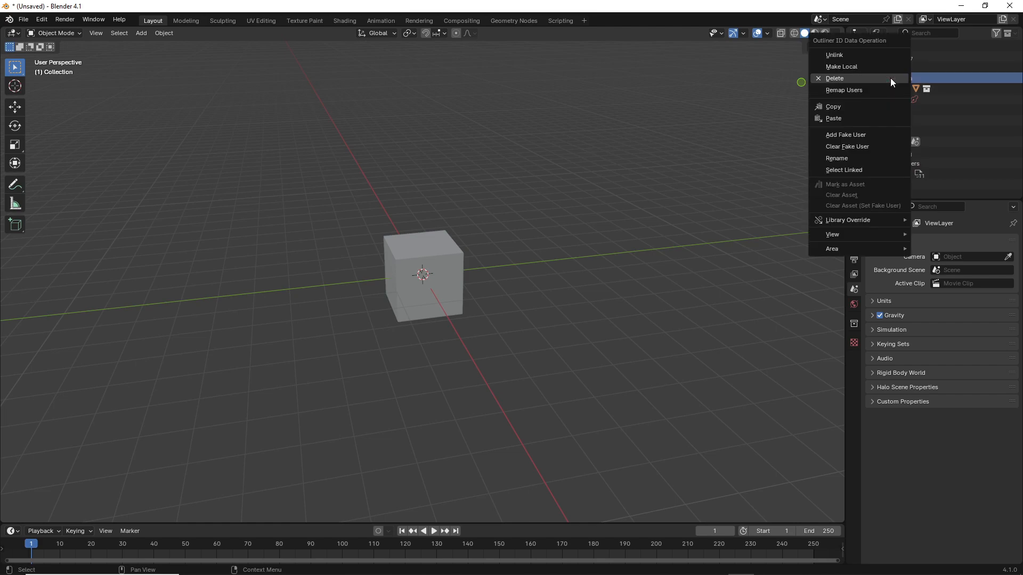
{"action": "left_click", "coordinate": [861, 80]}
Select the cube and stretch it along the Y axis to a Y scale of about 6.5.
{"action": "left_click", "coordinate": [823, 89]}
{"action": "left_click", "coordinate": [391, 272]}
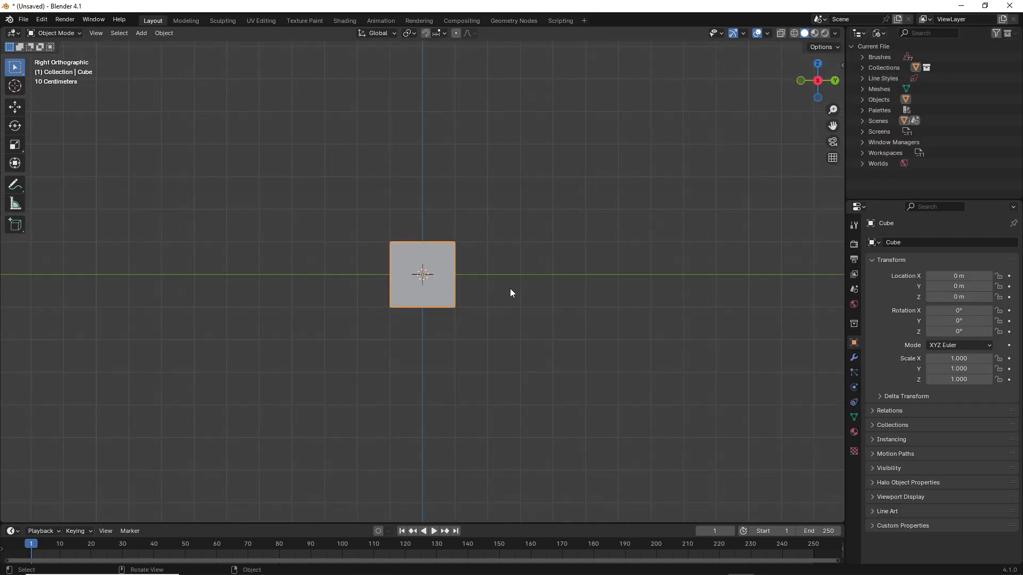
{"action": "key", "text": "s"}
{"action": "key", "text": "y"}
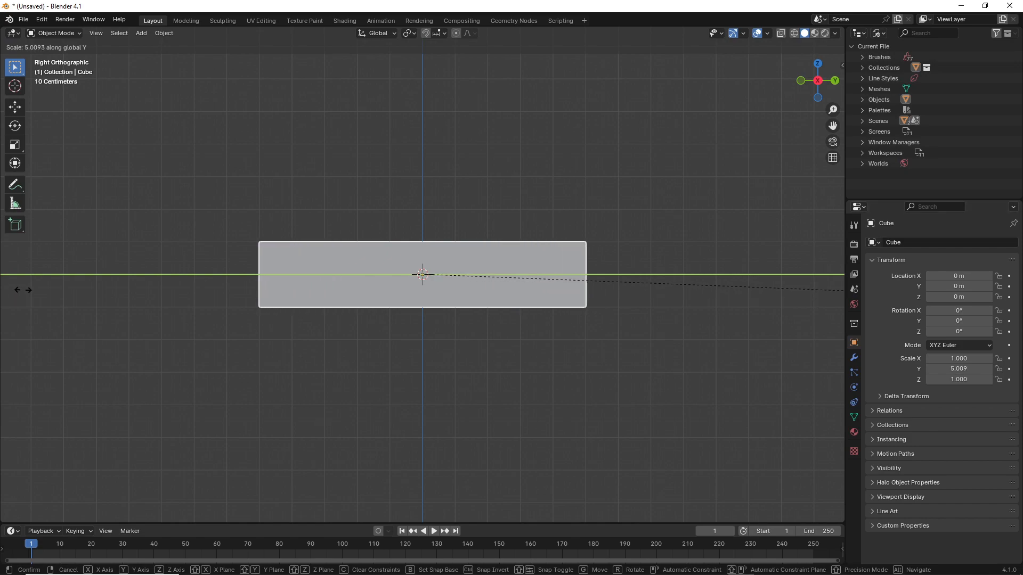
{"action": "left_click", "coordinate": [153, 263]}
{"action": "middle_click_drag", "start_coordinate": [250, 270], "coordinate": [785, 109]}
{"action": "left_click", "coordinate": [817, 86]}
{"action": "middle_click_drag", "start_coordinate": [592, 285], "coordinate": [565, 215], "text": "shift"}
{"action": "scroll", "coordinate": [565, 215], "scroll_direction": "down", "scroll_amount": 2}
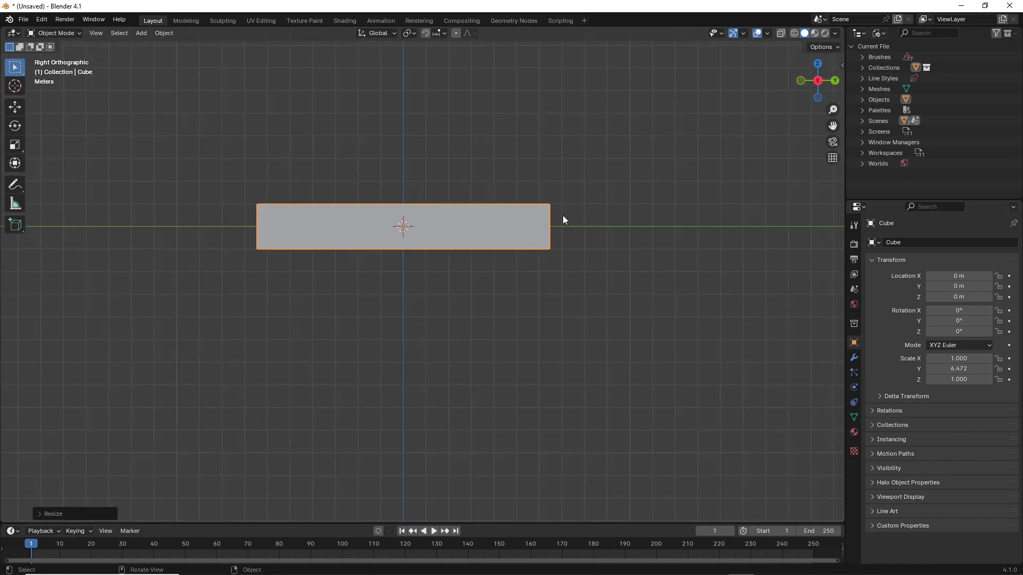
{"action": "middle_click_drag", "start_coordinate": [529, 261], "coordinate": [575, 289], "text": "shift"}
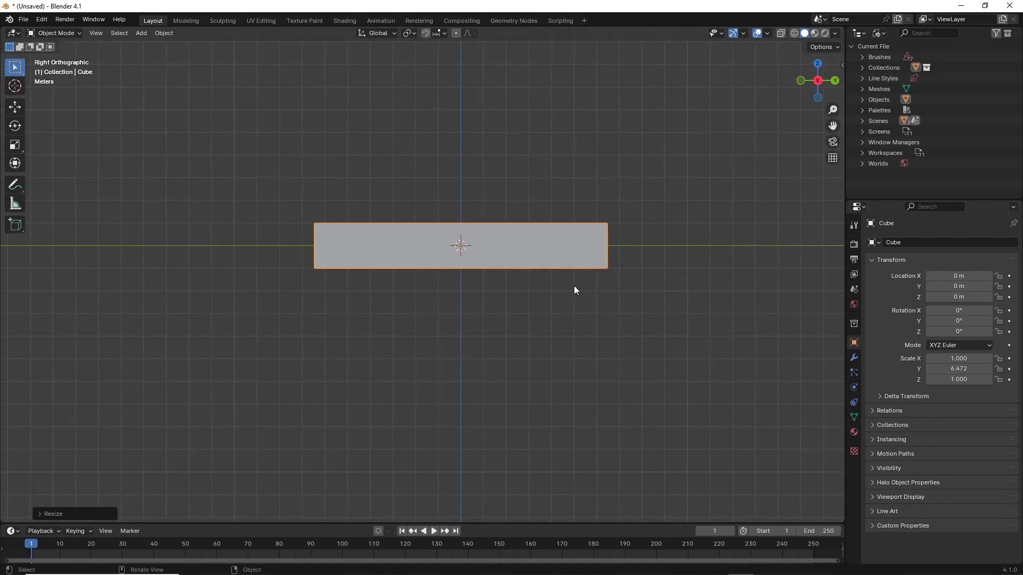
Stretch the cube further along the Y axis into a long bar with a Y scale of about 17.2.
{"action": "key", "text": "s"}
{"action": "key", "text": "y"}
{"action": "left_click", "coordinate": [762, 282]}
{"action": "scroll", "coordinate": [762, 286], "scroll_direction": "down", "scroll_amount": 3}
{"action": "scroll", "coordinate": [687, 304], "scroll_direction": "down", "scroll_amount": 2}
{"action": "middle_click_drag", "start_coordinate": [613, 325], "coordinate": [549, 368]}
{"action": "left_click", "coordinate": [808, 91]}
{"action": "middle_click_drag", "start_coordinate": [595, 241], "coordinate": [482, 290], "text": "shift"}
{"action": "scroll", "coordinate": [474, 298], "scroll_direction": "up", "scroll_amount": 2}
{"action": "middle_click_drag", "start_coordinate": [440, 332], "coordinate": [524, 243], "text": "shift"}
{"action": "left_click", "coordinate": [405, 250]}
{"action": "middle_click_drag", "start_coordinate": [409, 254], "coordinate": [563, 302]}
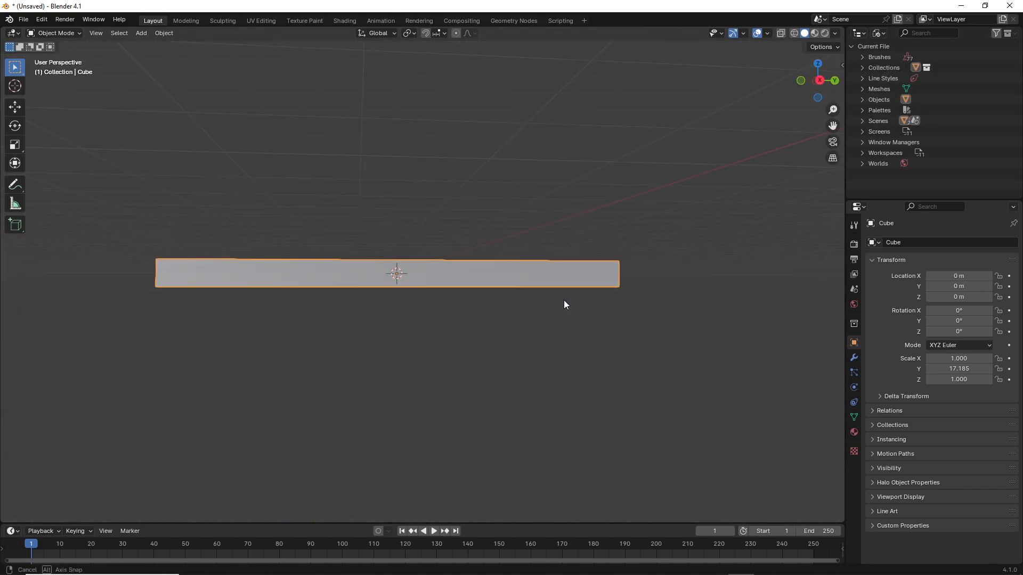
{"action": "left_click", "coordinate": [820, 80]}
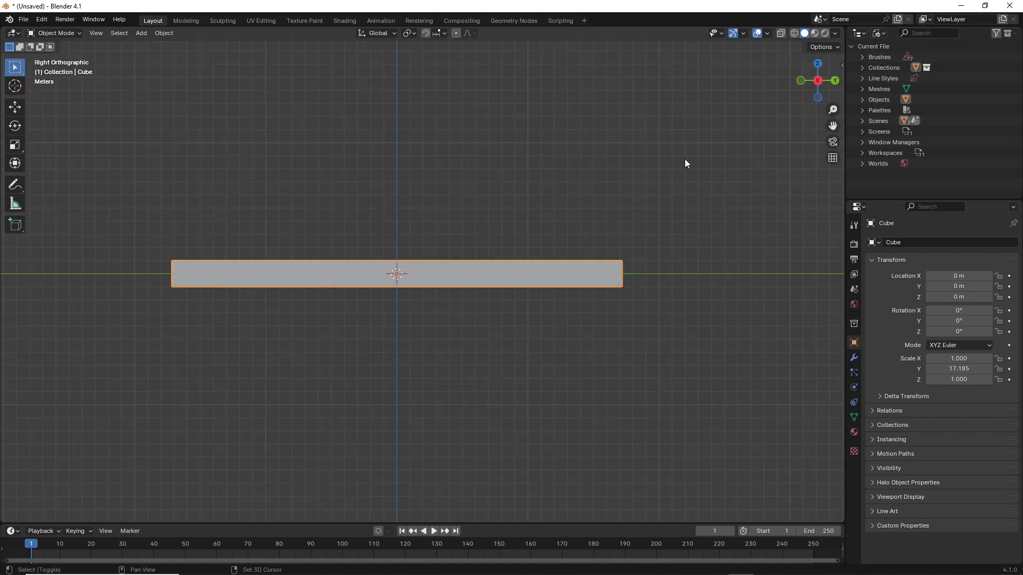
Return the outliner to the View Layer display and enter Edit Mode on the bar with nothing selected.
{"action": "left_click", "coordinate": [880, 34]}
{"action": "left_click", "coordinate": [893, 69]}
{"action": "middle_click_drag", "start_coordinate": [521, 241], "coordinate": [567, 206], "text": "shift"}
{"action": "left_click", "coordinate": [564, 208]}
{"action": "left_click", "coordinate": [545, 252]}
{"action": "key", "text": "Tab"}
{"action": "key", "text": "alt+a"}
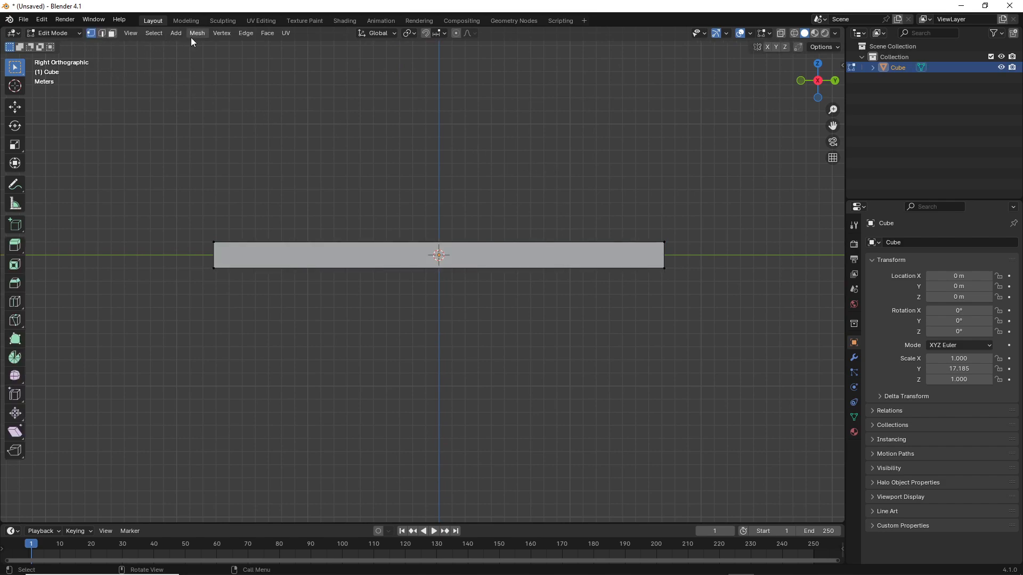
Add a cube to the bar's mesh and narrow it along X to about half the bar's width.
{"action": "left_click", "coordinate": [176, 33]}
{"action": "left_click", "coordinate": [194, 57]}
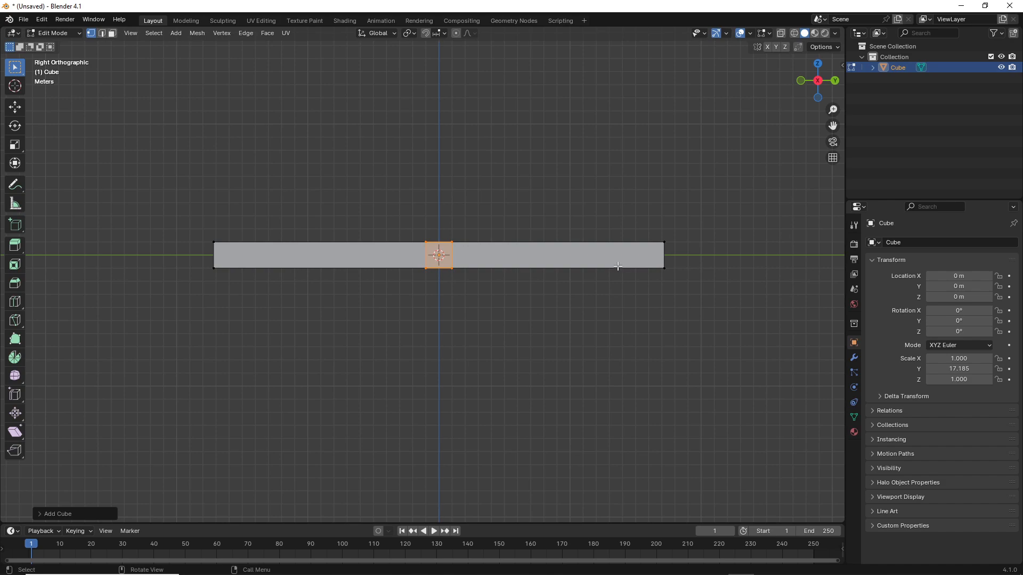
{"action": "left_click", "coordinate": [835, 81]}
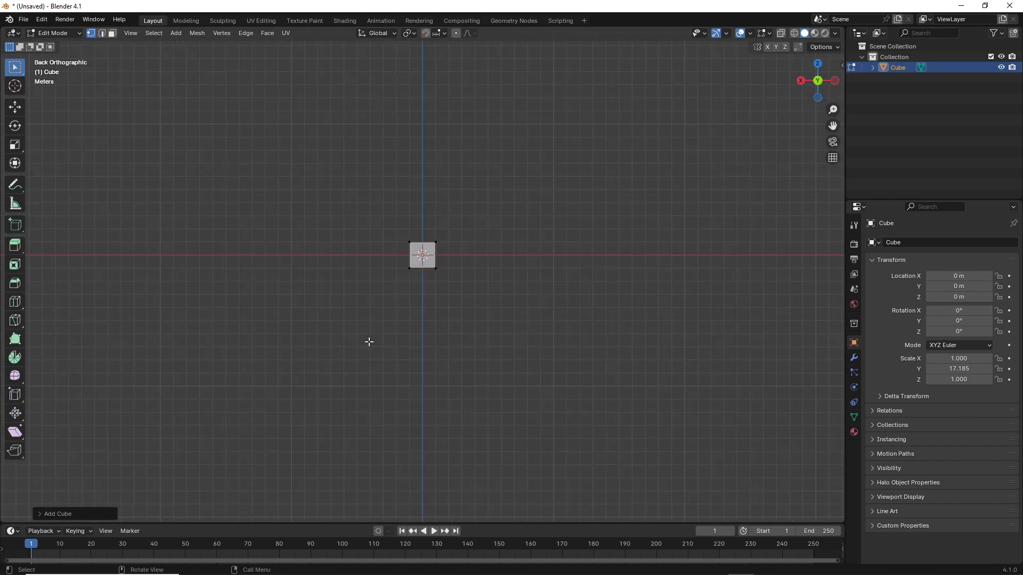
{"action": "key", "text": "s"}
{"action": "key", "text": "x"}
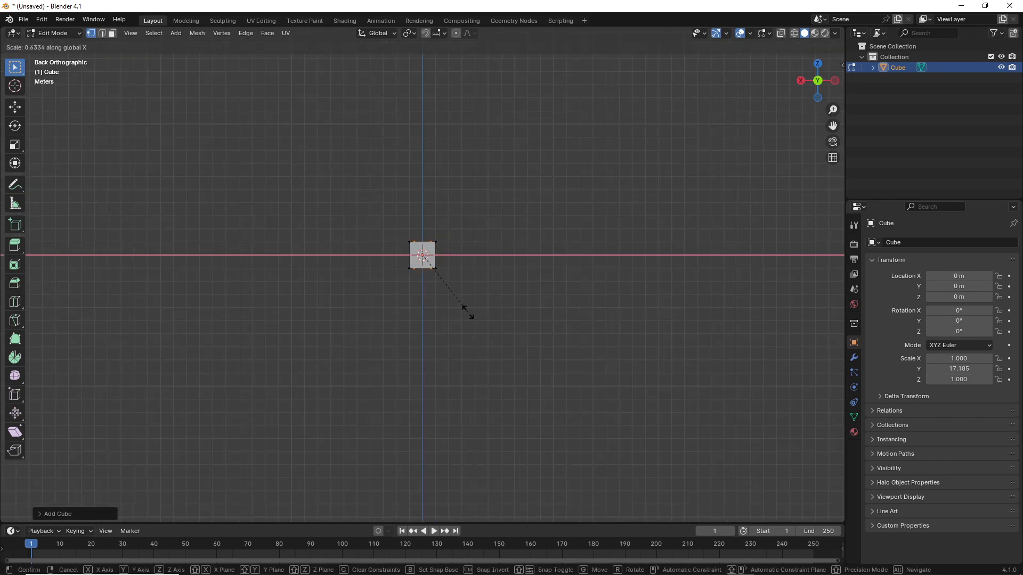
{"action": "left_click", "coordinate": [434, 308]}
Move the narrowed cube down along Z so it protrudes below the bar as a grip.
{"action": "key", "text": "e"}
{"action": "key", "text": "z"}
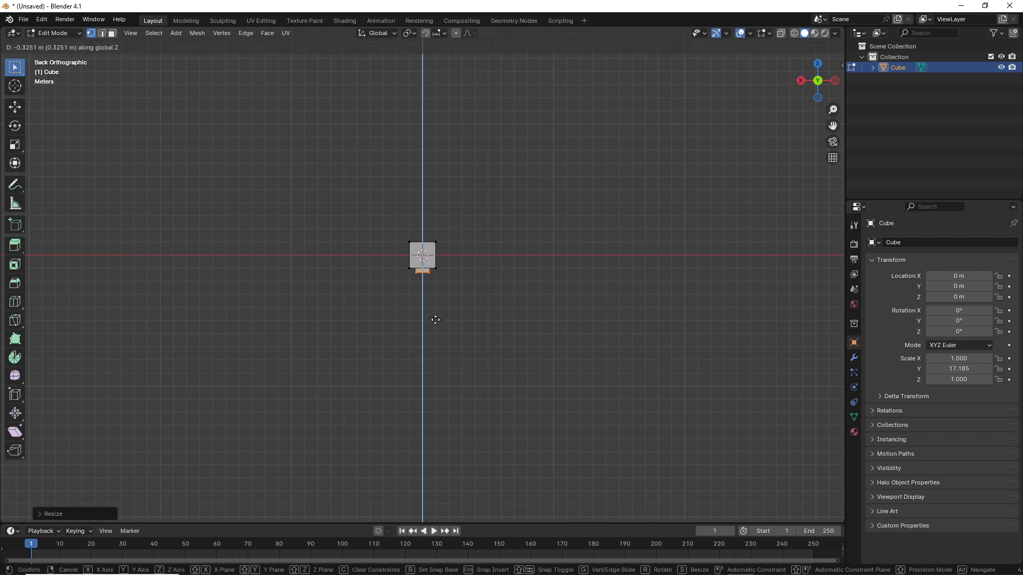
{"action": "left_click", "coordinate": [435, 333]}
Switch to wireframe shading and lower the grip's bottom vertices on the positive Y side along Z to slant its underside.
{"action": "left_click", "coordinate": [800, 81]}
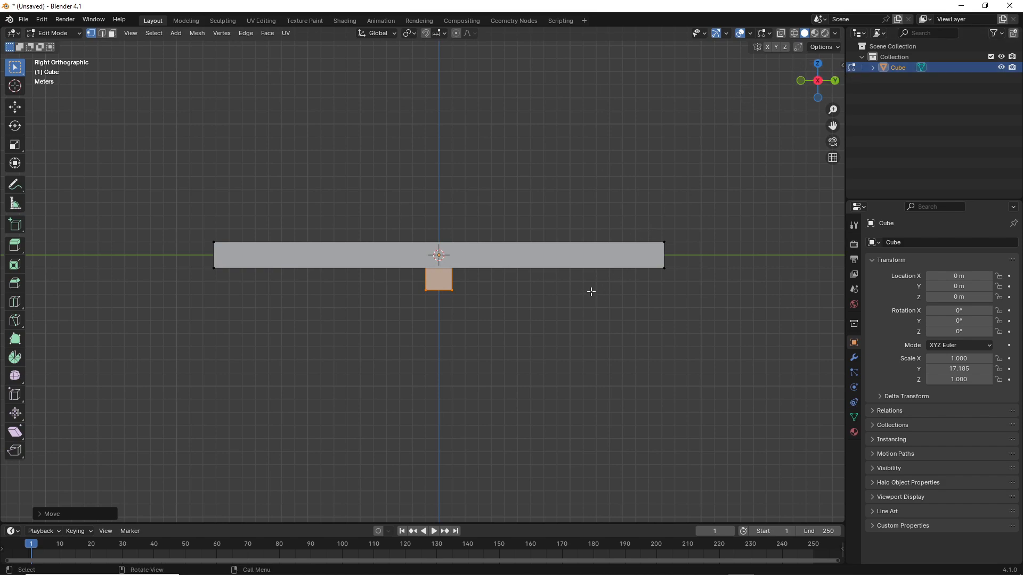
{"action": "left_click", "coordinate": [794, 33]}
{"action": "scroll", "coordinate": [489, 334], "scroll_direction": "up", "scroll_amount": 3}
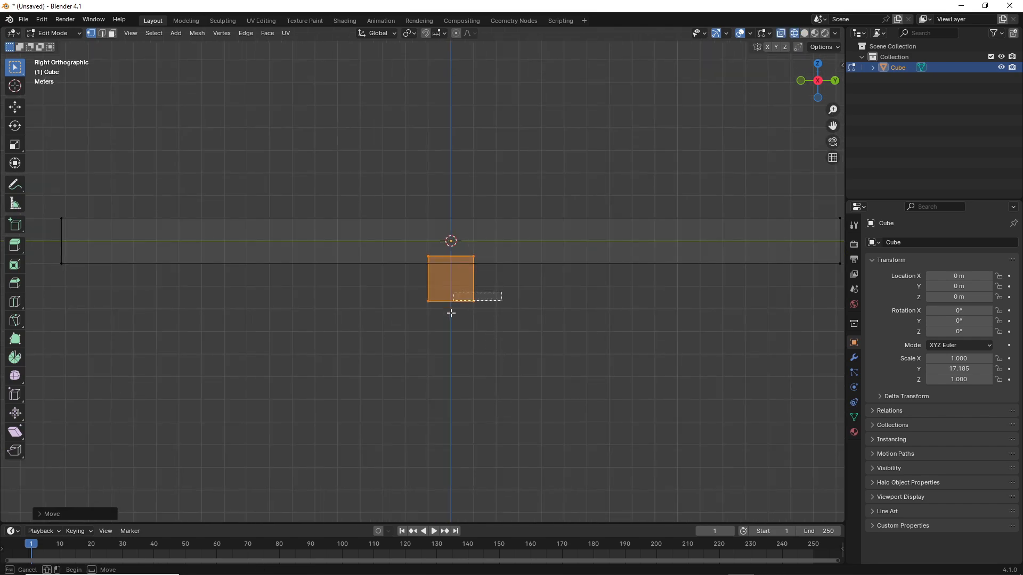
{"action": "left_click", "coordinate": [485, 324]}
{"action": "left_click_drag", "start_coordinate": [503, 279], "coordinate": [467, 335]}
{"action": "key", "text": "g"}
{"action": "key", "text": "z"}
{"action": "left_click", "coordinate": [472, 363]}
Lower all bottom vertices of the grip along Z to lengthen it.
{"action": "mouse_move", "coordinate": [514, 295]}
{"action": "left_mouse_down"}
{"action": "mouse_move", "coordinate": [457, 282]}
{"action": "mouse_move", "coordinate": [527, 384]}
{"action": "left_mouse_up"}
{"action": "key", "text": "g"}
{"action": "key", "text": "z"}
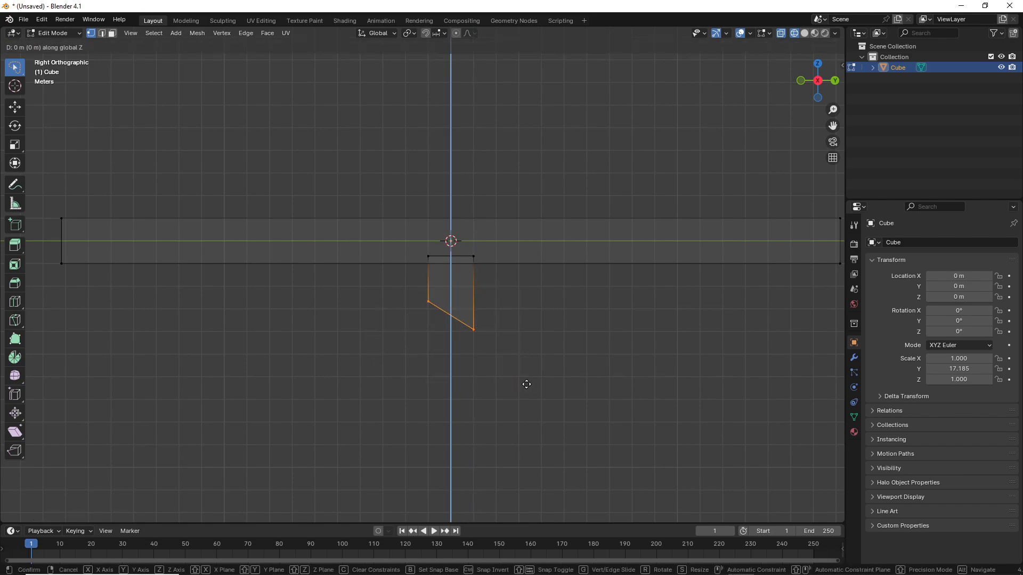
{"action": "left_click", "coordinate": [535, 436]}
{"action": "scroll", "coordinate": [535, 413], "scroll_direction": "down", "scroll_amount": 3}
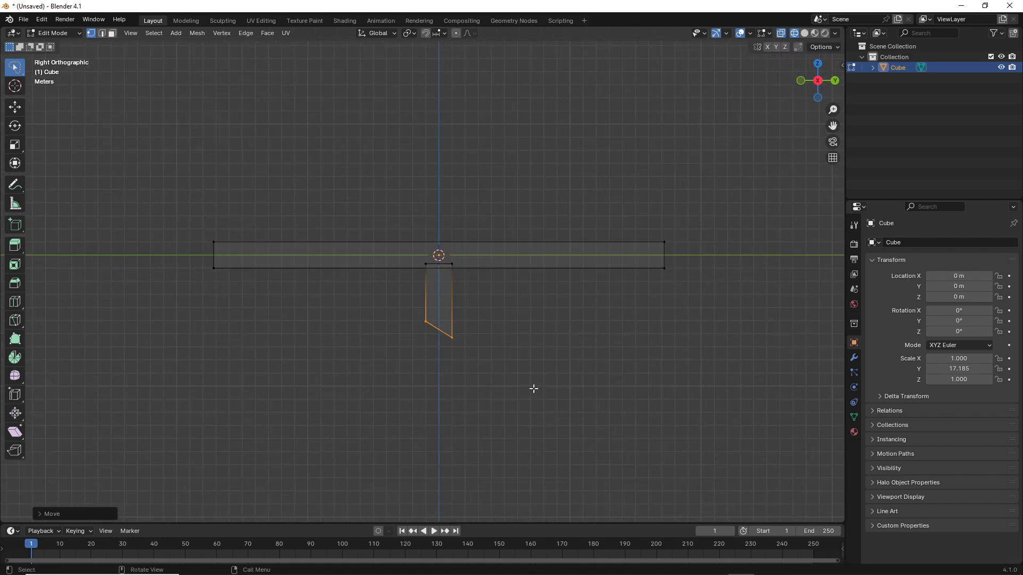
Move the grip's vertices on the positive Y side outward along Y to widen it to nearly double.
{"action": "mouse_move", "coordinate": [453, 217]}
{"action": "left_mouse_down"}
{"action": "mouse_move", "coordinate": [425, 297]}
{"action": "mouse_move", "coordinate": [457, 377]}
{"action": "mouse_move", "coordinate": [509, 359]}
{"action": "left_mouse_up"}
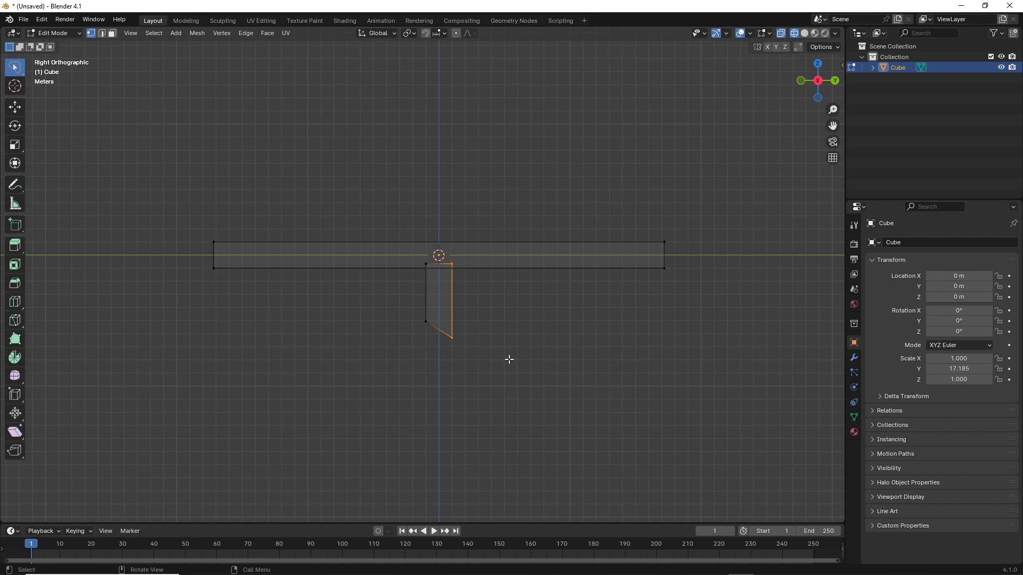
{"action": "key", "text": "g"}
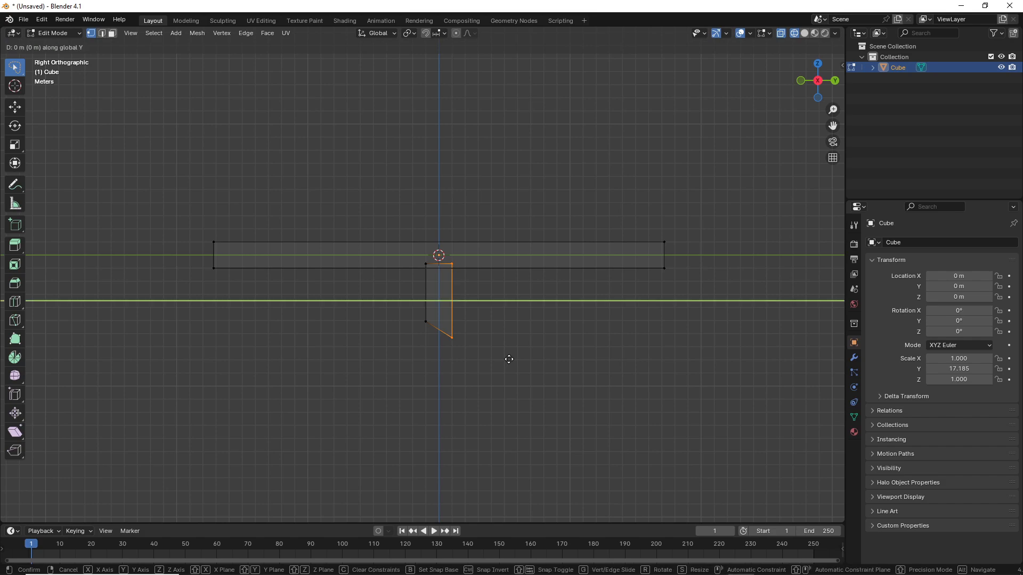
{"action": "left_click", "coordinate": [530, 352]}
{"action": "left_click", "coordinate": [551, 345]}
Select the whole grip and adjust its position along Y so it sits slightly further towards positive Y beneath the bar.
{"action": "middle_click_drag", "start_coordinate": [548, 335], "coordinate": [517, 338]}
{"action": "left_click", "coordinate": [808, 81]}
{"action": "mouse_move", "coordinate": [589, 179]}
{"action": "right_mouse_down", "text": "ctrl"}
{"action": "mouse_move", "coordinate": [281, 361]}
{"action": "mouse_move", "coordinate": [573, 382]}
{"action": "right_mouse_up", "text": "ctrl"}
{"action": "key", "text": "g"}
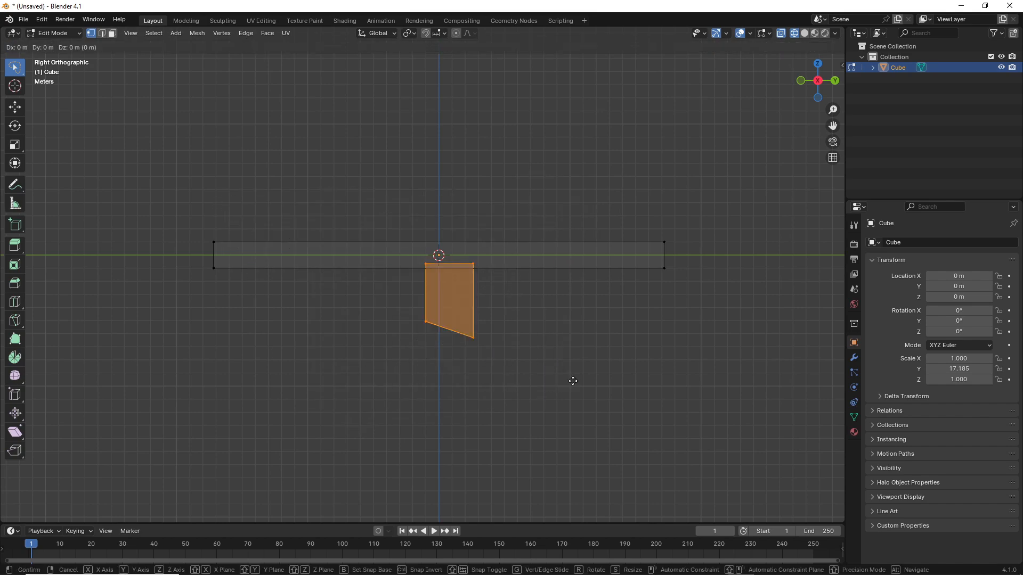
{"action": "key", "text": "y"}
{"action": "left_click", "coordinate": [604, 375]}
{"action": "left_click", "coordinate": [562, 336]}
{"action": "mouse_move", "coordinate": [548, 211]}
{"action": "left_mouse_down"}
{"action": "mouse_move", "coordinate": [375, 409]}
{"action": "mouse_move", "coordinate": [535, 388]}
{"action": "left_mouse_up"}
{"action": "key", "text": "g"}
{"action": "key", "text": "y"}
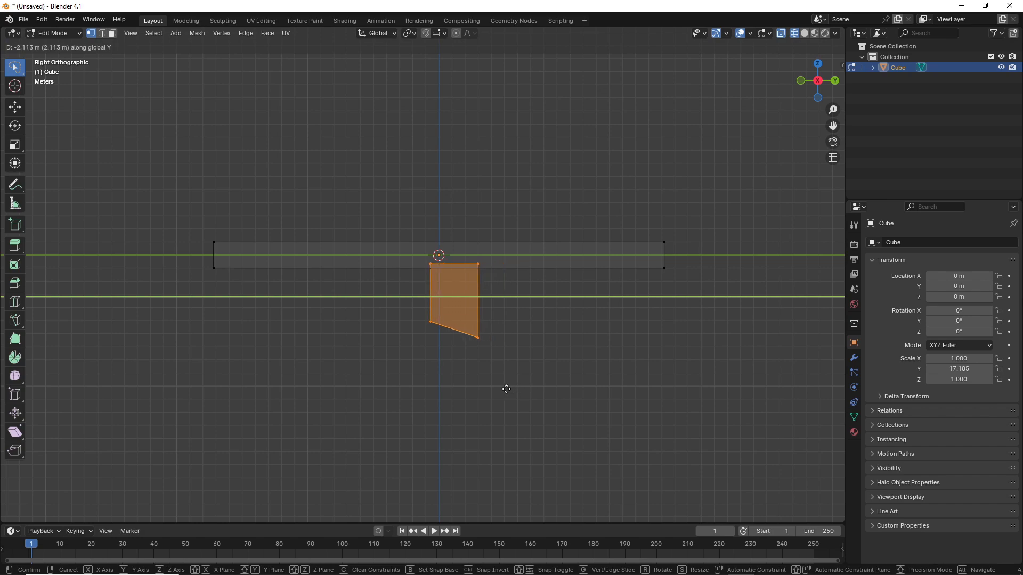
{"action": "left_click", "coordinate": [506, 389]}
{"action": "left_click", "coordinate": [613, 314]}
Add another cube to the mesh in the left view and scale it down to about a third of the bar's height.
{"action": "middle_click_drag", "start_coordinate": [655, 272], "coordinate": [639, 166]}
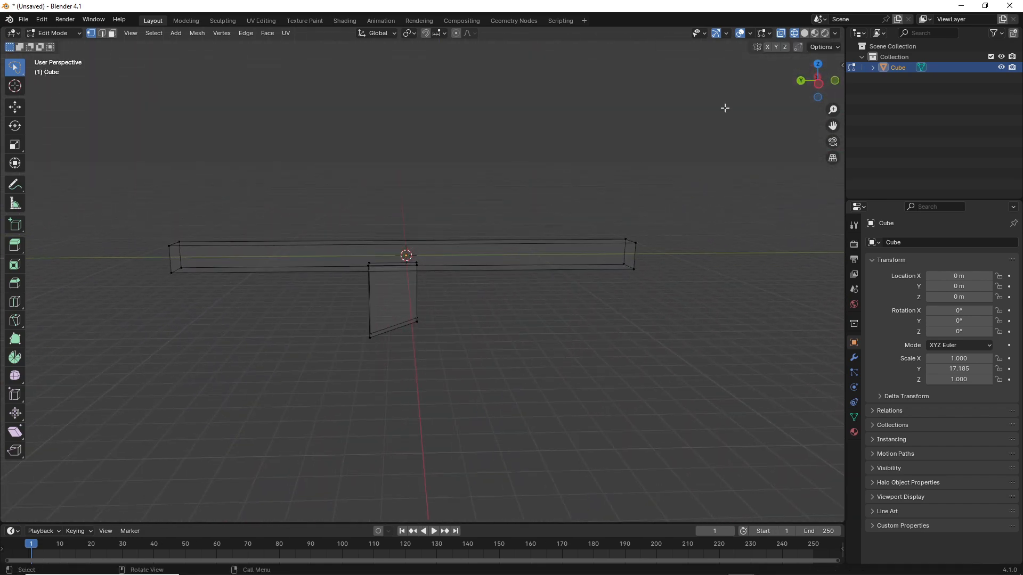
{"action": "left_click", "coordinate": [818, 80]}
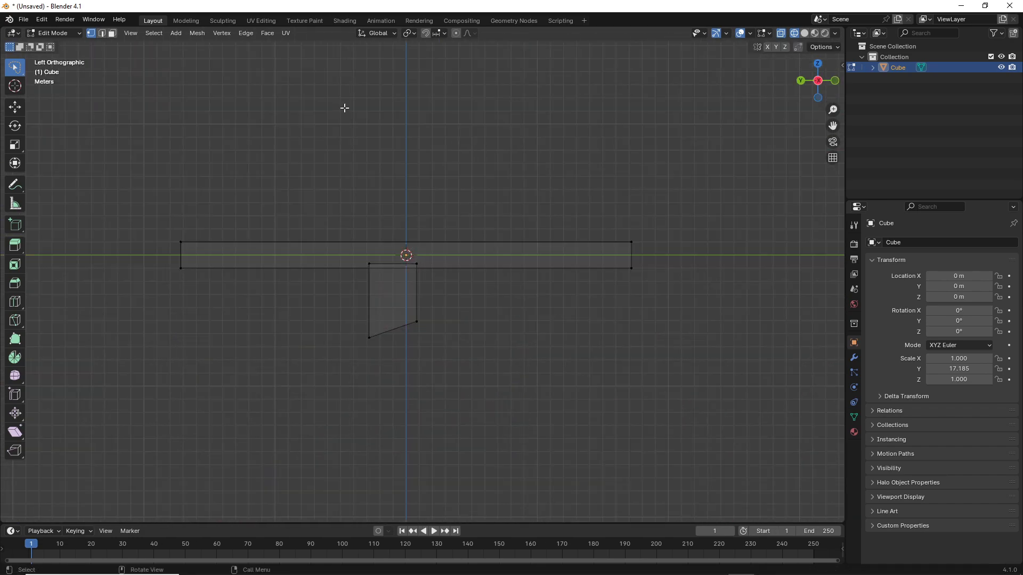
{"action": "left_click", "coordinate": [173, 33]}
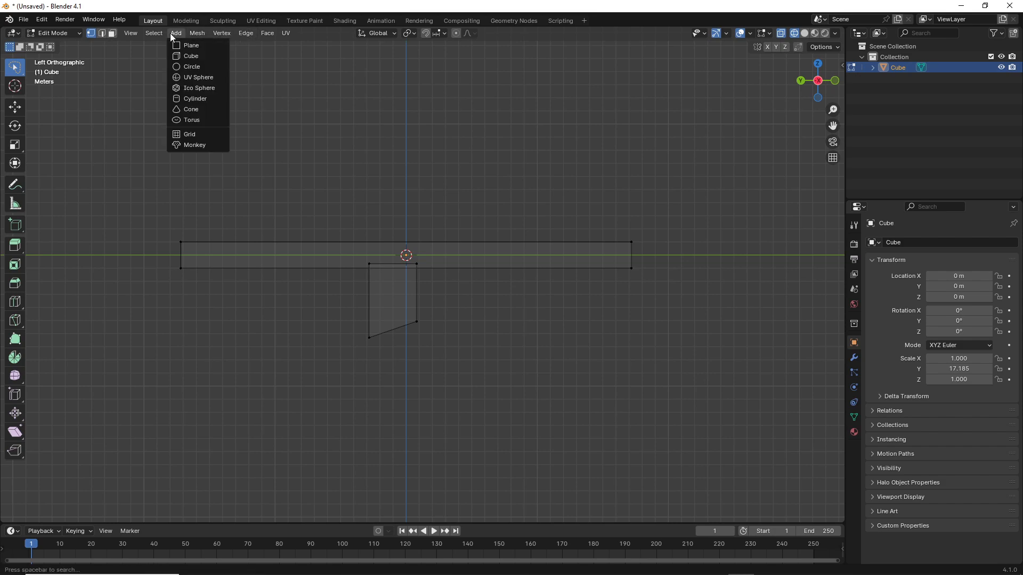
{"action": "left_click", "coordinate": [190, 53]}
{"action": "scroll", "coordinate": [521, 252], "scroll_direction": "up", "scroll_amount": 5}
{"action": "key", "text": "s"}
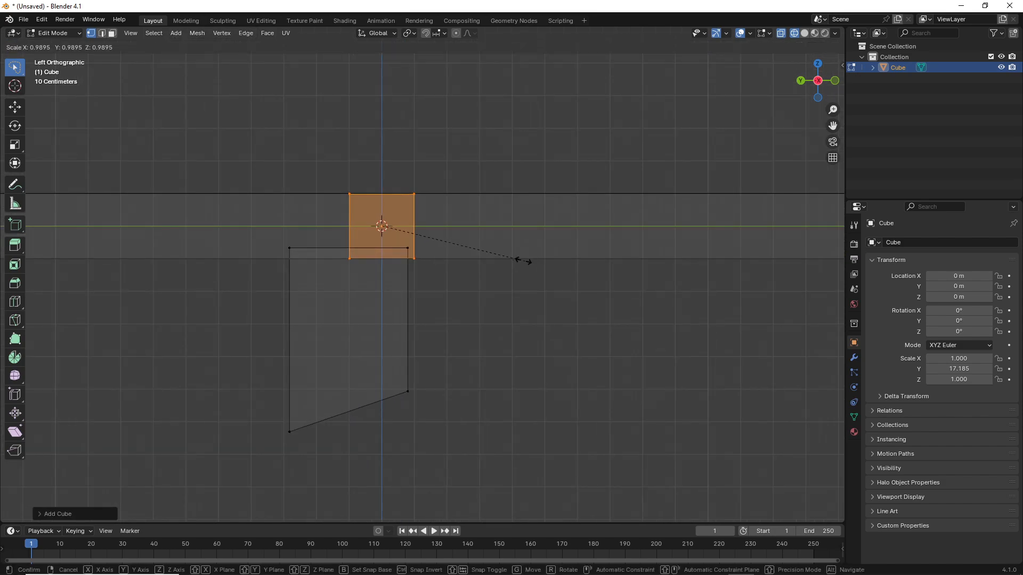
{"action": "left_click", "coordinate": [395, 271]}
Move the small cube to the upper part of the bar and shift it along X to protrude from the bar's side face.
{"action": "key", "text": "g"}
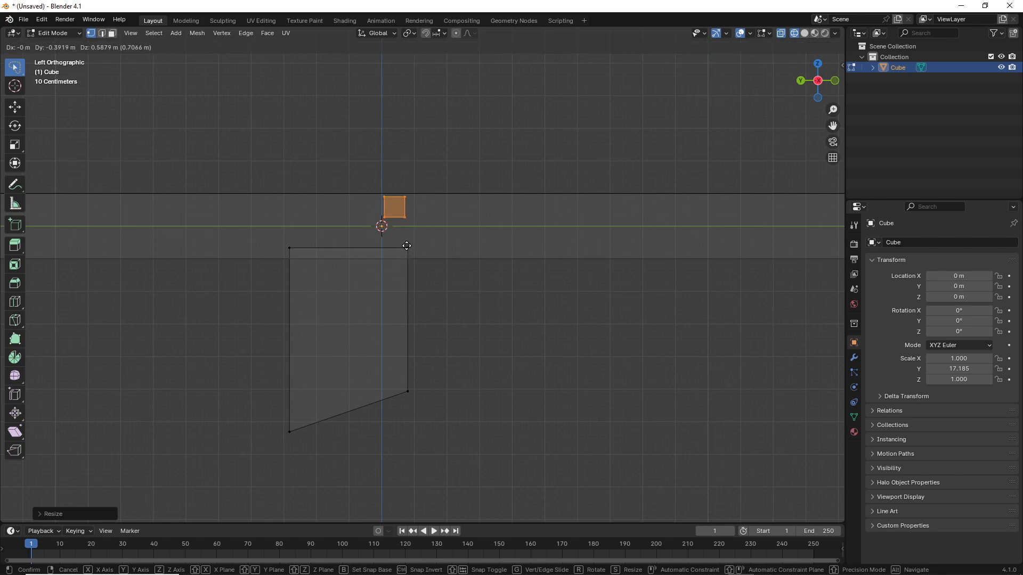
{"action": "middle_click_drag", "start_coordinate": [404, 251], "coordinate": [520, 301]}
{"action": "left_click", "coordinate": [809, 88]}
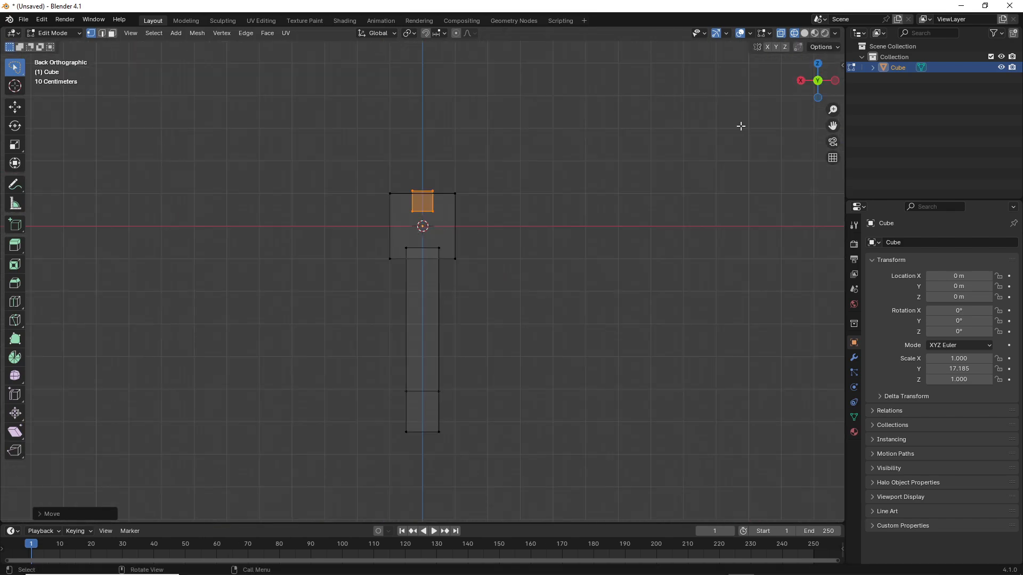
{"action": "key", "text": "g"}
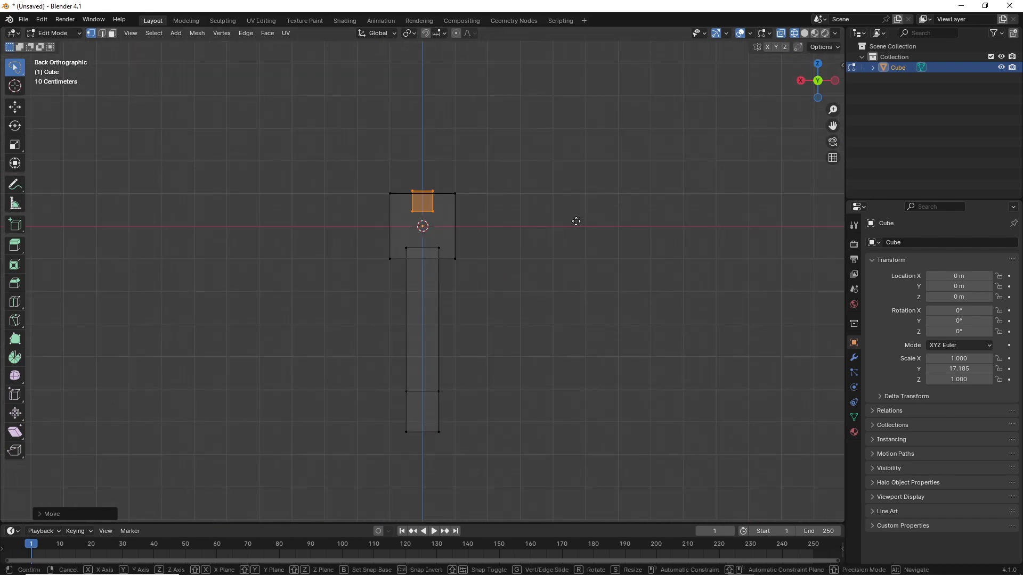
{"action": "key", "text": "x"}
{"action": "left_click", "coordinate": [610, 225]}
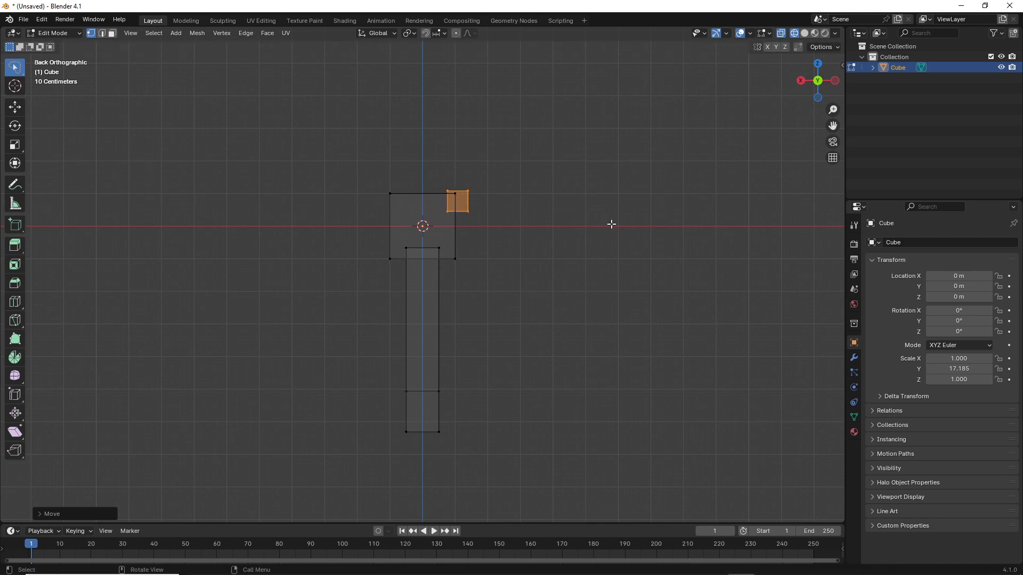
Flatten the small cube along the Z axis to roughly half its height.
{"action": "key", "text": "s"}
{"action": "key", "text": "z"}
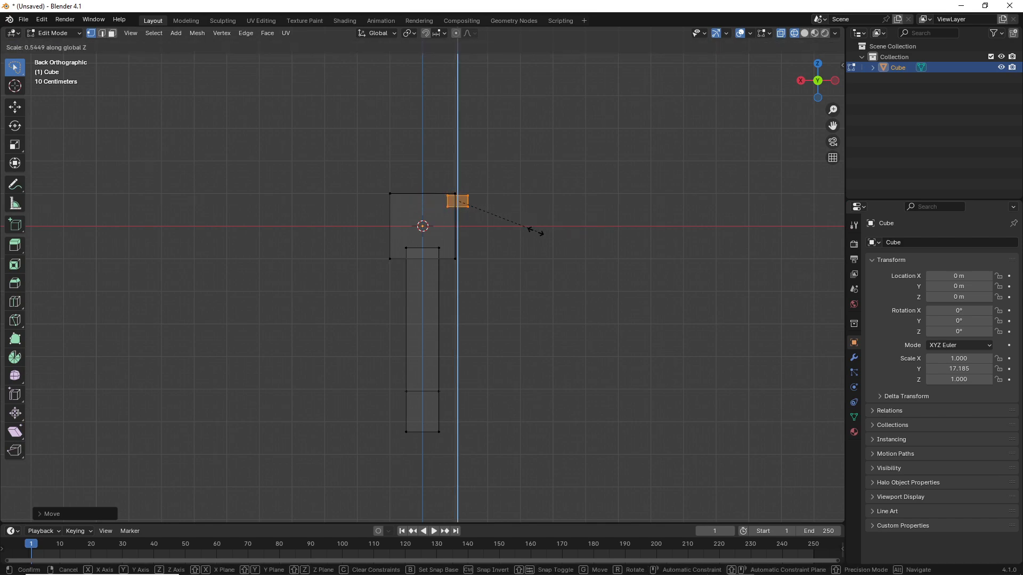
{"action": "left_click", "coordinate": [530, 231]}
{"action": "key", "text": "s"}
{"action": "key", "text": "z"}
{"action": "left_click", "coordinate": [528, 226]}
Resize the small side block along the Y axis and adjust its overall size in the left view.
{"action": "middle_click_drag", "start_coordinate": [528, 226], "coordinate": [452, 272]}
{"action": "left_click", "coordinate": [827, 90]}
{"action": "key", "text": "s"}
{"action": "key", "text": "y"}
{"action": "left_click", "coordinate": [502, 158]}
{"action": "key", "text": "s"}
{"action": "left_click", "coordinate": [530, 153]}
Lower the small side block slightly along Z.
{"action": "key", "text": "g"}
{"action": "key", "text": "z"}
{"action": "left_click", "coordinate": [534, 157]}
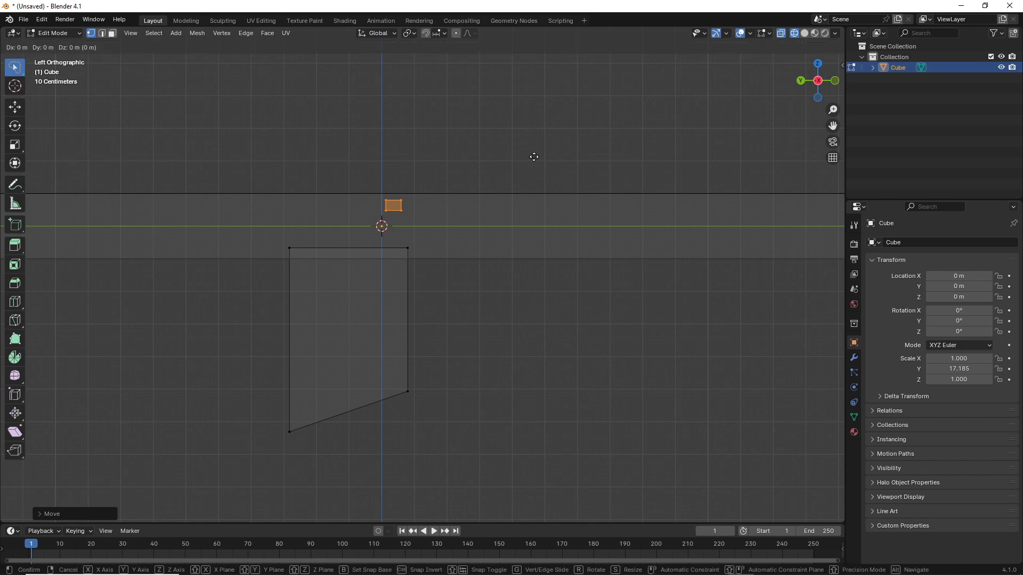
Copy the Y position of the grip's upper front vertex to the side block's front end vertices, setting them to -0.79682 m.
{"action": "left_click", "coordinate": [409, 250]}
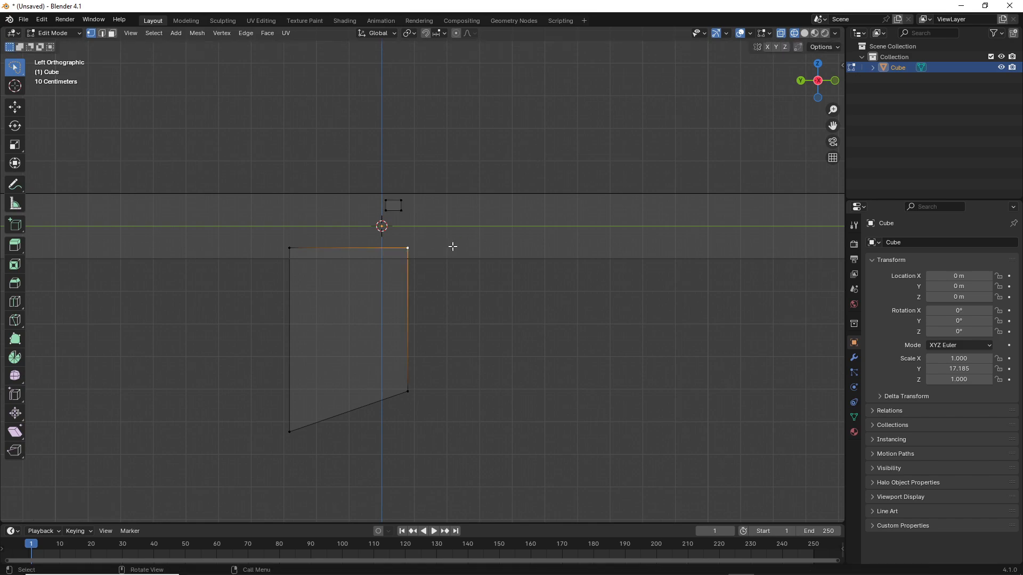
{"action": "key", "text": "n"}
{"action": "left_click", "coordinate": [759, 121]}
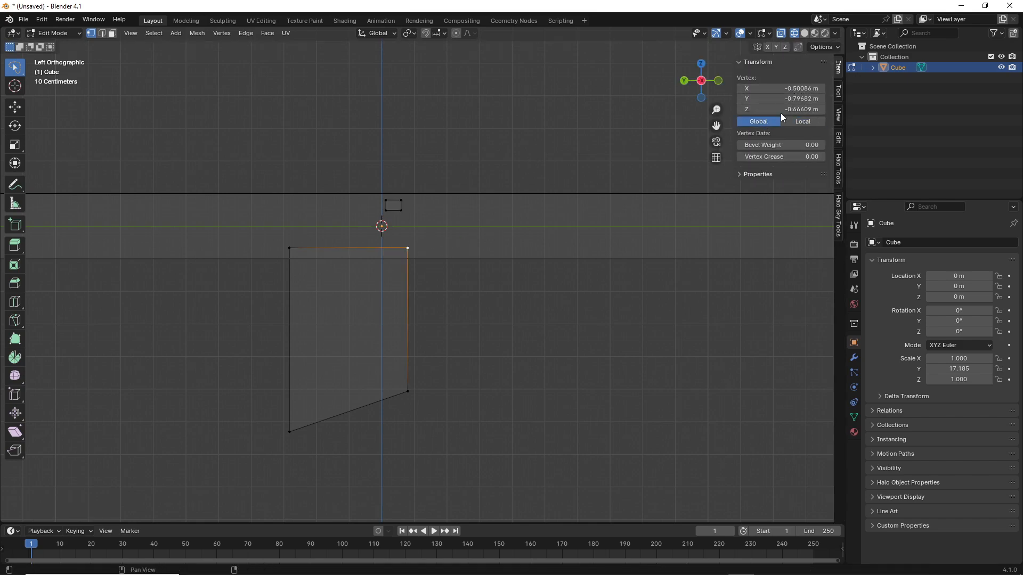
{"action": "left_click", "coordinate": [767, 99]}
{"action": "key", "text": "ctrl+c"}
{"action": "key", "text": "Return"}
{"action": "left_click", "coordinate": [437, 201]}
{"action": "left_click_drag", "start_coordinate": [405, 188], "coordinate": [447, 223]}
{"action": "left_click", "coordinate": [767, 98]}
{"action": "key", "text": "ctrl+v"}
{"action": "key", "text": "Return"}
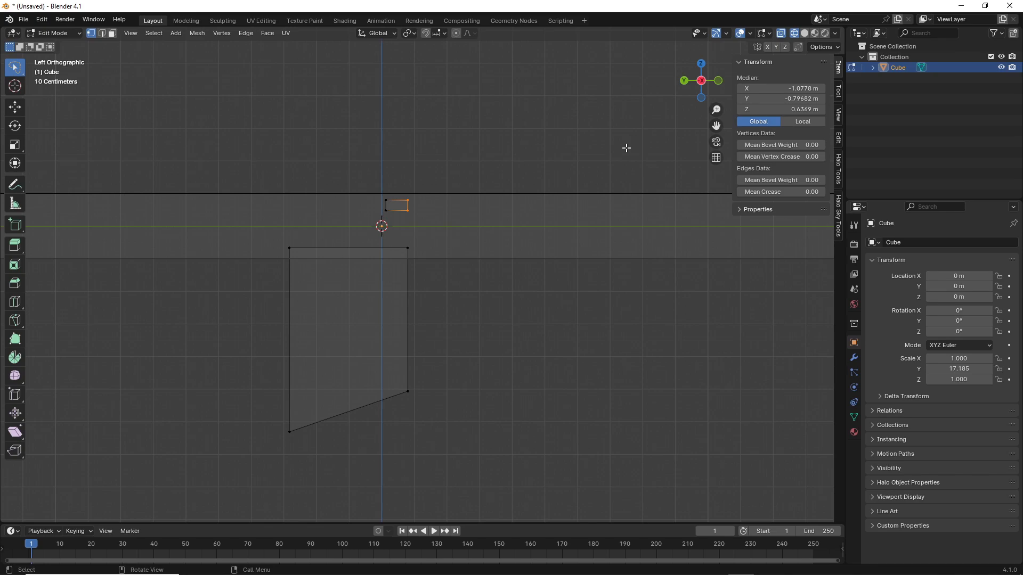
Move the side block's outer end vertices along X to adjust how far it protrudes from the bar.
{"action": "left_click", "coordinate": [522, 158]}
{"action": "scroll", "coordinate": [459, 226], "scroll_direction": "down", "scroll_amount": 2}
{"action": "mouse_move", "coordinate": [424, 217]}
{"action": "middle_mouse_down"}
{"action": "mouse_move", "coordinate": [411, 265]}
{"action": "mouse_move", "coordinate": [318, 235]}
{"action": "mouse_move", "coordinate": [376, 219]}
{"action": "mouse_move", "coordinate": [379, 183]}
{"action": "middle_mouse_up"}
{"action": "mouse_move", "coordinate": [378, 183]}
{"action": "left_mouse_down"}
{"action": "mouse_move", "coordinate": [378, 232]}
{"action": "mouse_move", "coordinate": [387, 186]}
{"action": "left_mouse_up"}
{"action": "mouse_move", "coordinate": [388, 187]}
{"action": "middle_mouse_down"}
{"action": "mouse_move", "coordinate": [417, 210]}
{"action": "mouse_move", "coordinate": [405, 228]}
{"action": "mouse_move", "coordinate": [361, 219]}
{"action": "middle_mouse_up"}
{"action": "middle_click_drag", "start_coordinate": [514, 257], "coordinate": [507, 256]}
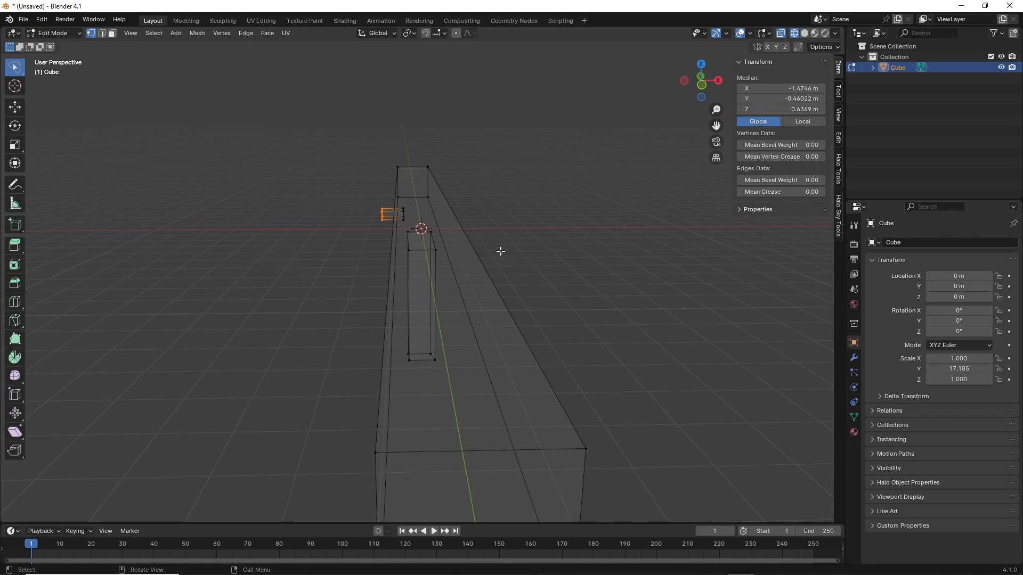
{"action": "key", "text": "g"}
{"action": "key", "text": "x"}
{"action": "left_click", "coordinate": [474, 251]}
{"action": "left_click", "coordinate": [600, 262]}
Examine the whole weapon model from several sides in solid shading, then return to wireframe display.
{"action": "mouse_move", "coordinate": [574, 259]}
{"action": "middle_mouse_down"}
{"action": "mouse_move", "coordinate": [576, 245]}
{"action": "mouse_move", "coordinate": [658, 265]}
{"action": "middle_mouse_up"}
{"action": "left_click", "coordinate": [804, 33]}
{"action": "mouse_move", "coordinate": [506, 265]}
{"action": "middle_mouse_down"}
{"action": "mouse_move", "coordinate": [616, 298]}
{"action": "mouse_move", "coordinate": [436, 288]}
{"action": "mouse_move", "coordinate": [400, 247]}
{"action": "mouse_move", "coordinate": [356, 336]}
{"action": "mouse_move", "coordinate": [461, 269]}
{"action": "mouse_move", "coordinate": [384, 299]}
{"action": "mouse_move", "coordinate": [415, 314]}
{"action": "mouse_move", "coordinate": [358, 329]}
{"action": "middle_mouse_up"}
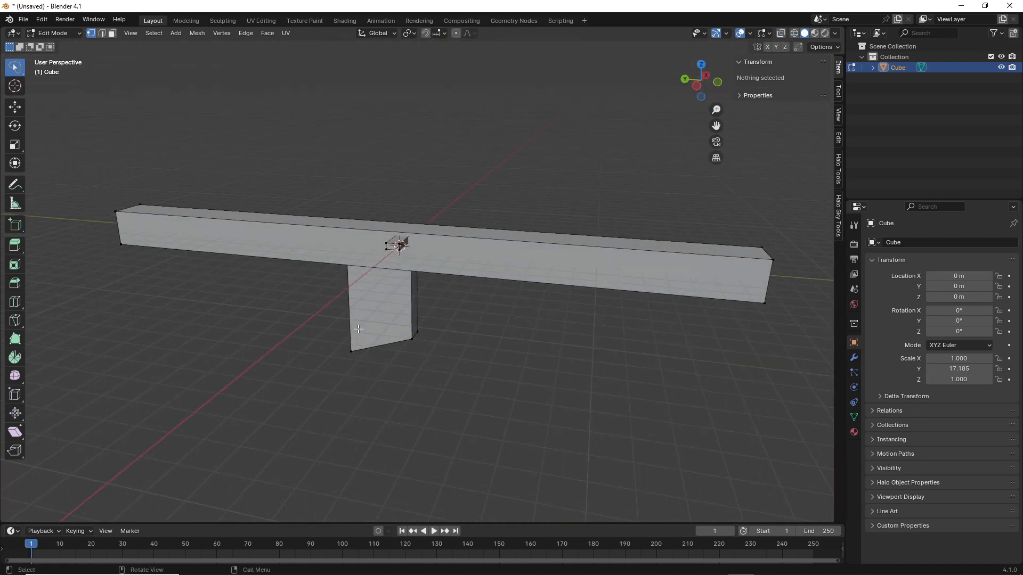
{"action": "middle_click_drag", "start_coordinate": [471, 311], "coordinate": [517, 308]}
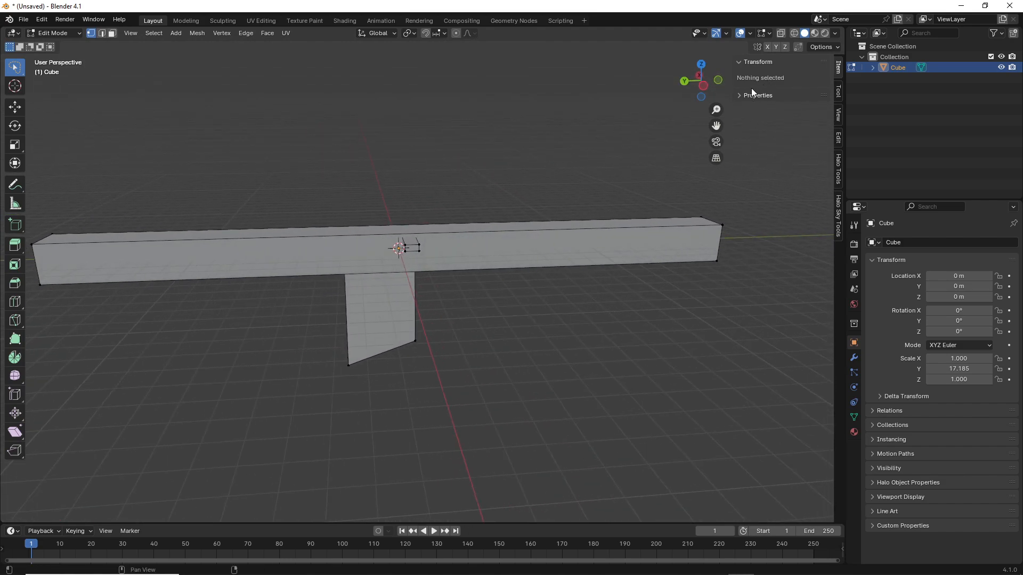
{"action": "key", "text": "Tab"}
{"action": "middle_click_drag", "start_coordinate": [514, 187], "coordinate": [427, 197]}
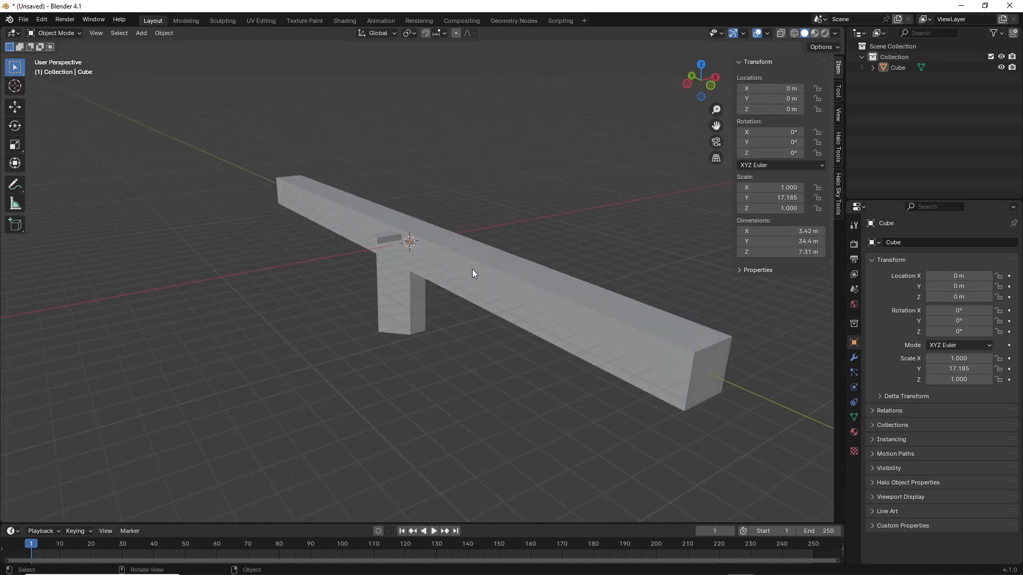
{"action": "middle_click_drag", "start_coordinate": [472, 270], "coordinate": [613, 261]}
{"action": "left_click", "coordinate": [613, 261]}
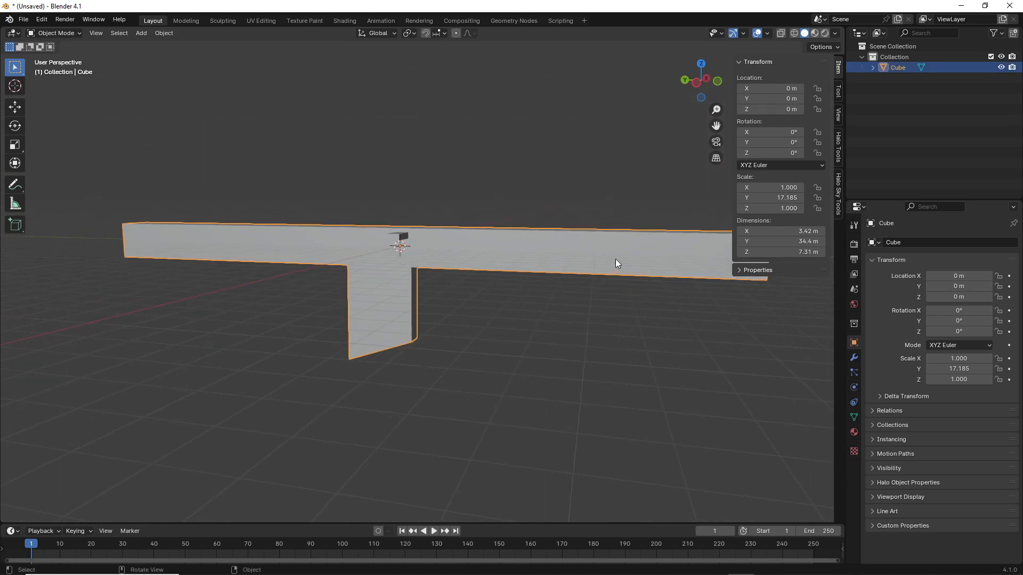
{"action": "mouse_move", "coordinate": [505, 237]}
{"action": "middle_mouse_down"}
{"action": "mouse_move", "coordinate": [555, 297]}
{"action": "mouse_move", "coordinate": [539, 247]}
{"action": "mouse_move", "coordinate": [610, 218]}
{"action": "middle_mouse_up"}
{"action": "left_click", "coordinate": [793, 33]}
{"action": "middle_click_drag", "start_coordinate": [479, 246], "coordinate": [508, 238]}
{"action": "key", "text": "Tab"}
{"action": "middle_click_drag", "start_coordinate": [504, 303], "coordinate": [429, 147]}
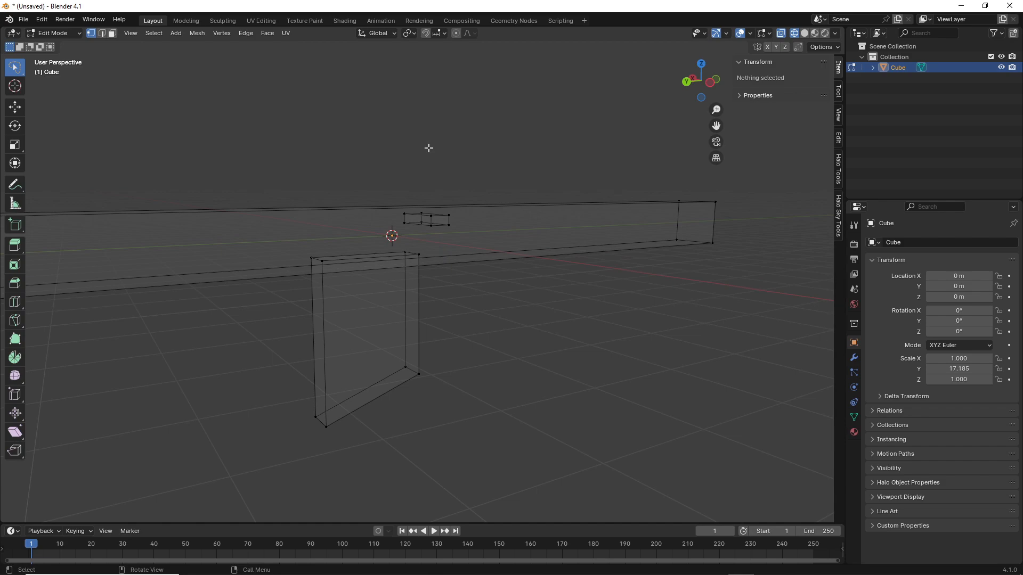
{"action": "left_click", "coordinate": [872, 67]}
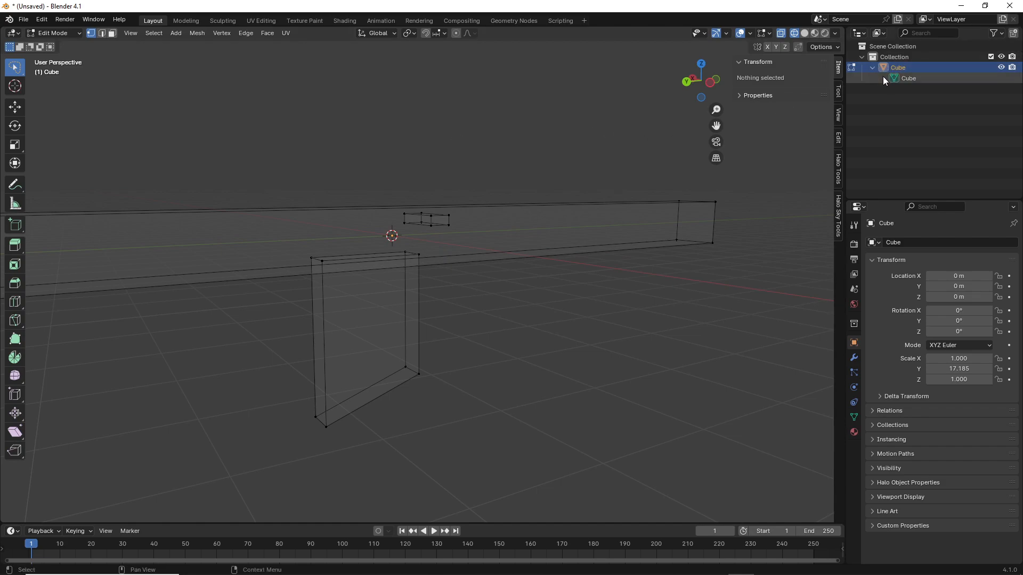
{"action": "left_click", "coordinate": [873, 68]}
{"action": "middle_click_drag", "start_coordinate": [411, 142], "coordinate": [462, 216]}
{"action": "key", "text": "Tab"}
{"action": "left_click", "coordinate": [426, 166]}
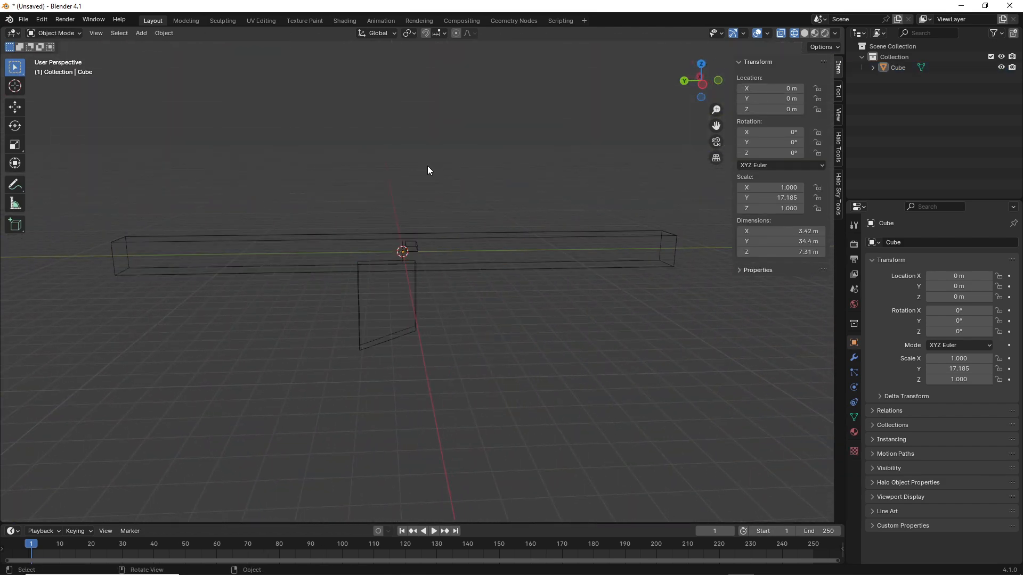
Add a Halo region entry to the weapon object's mesh data.
{"action": "left_click", "coordinate": [516, 233]}
{"action": "middle_click_drag", "start_coordinate": [516, 261], "coordinate": [524, 271], "text": "shift"}
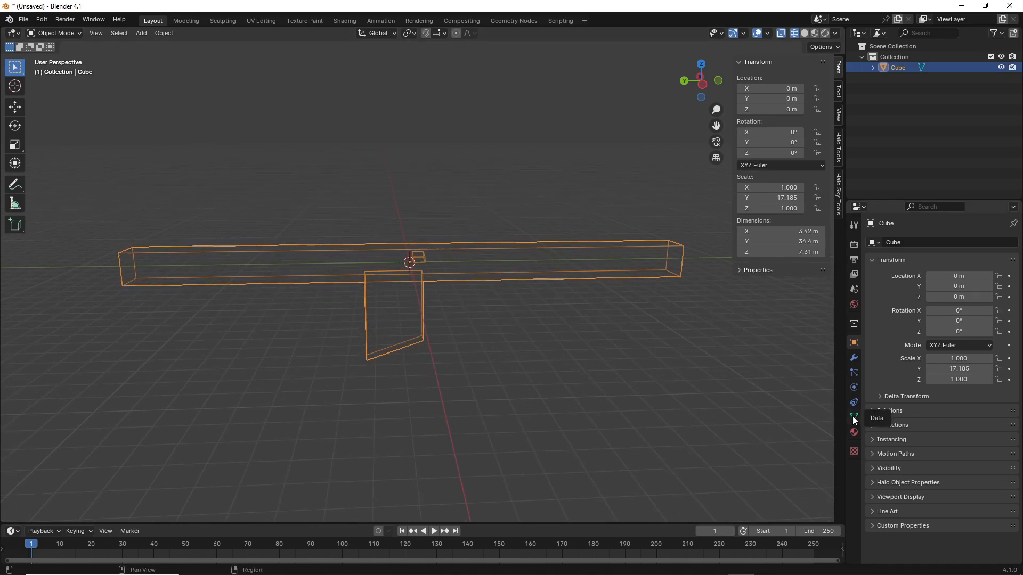
{"action": "left_click", "coordinate": [854, 417]}
{"action": "left_click", "coordinate": [880, 490]}
{"action": "scroll", "coordinate": [919, 483], "scroll_direction": "down", "scroll_amount": 1}
{"action": "left_click", "coordinate": [1008, 486]}
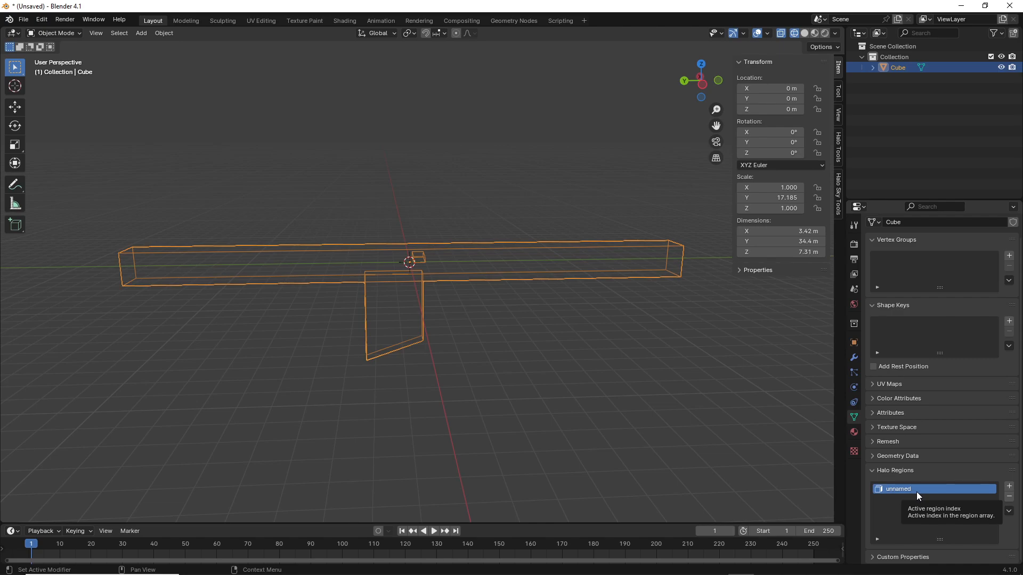
{"action": "middle_click_drag", "start_coordinate": [565, 417], "coordinate": [560, 395]}
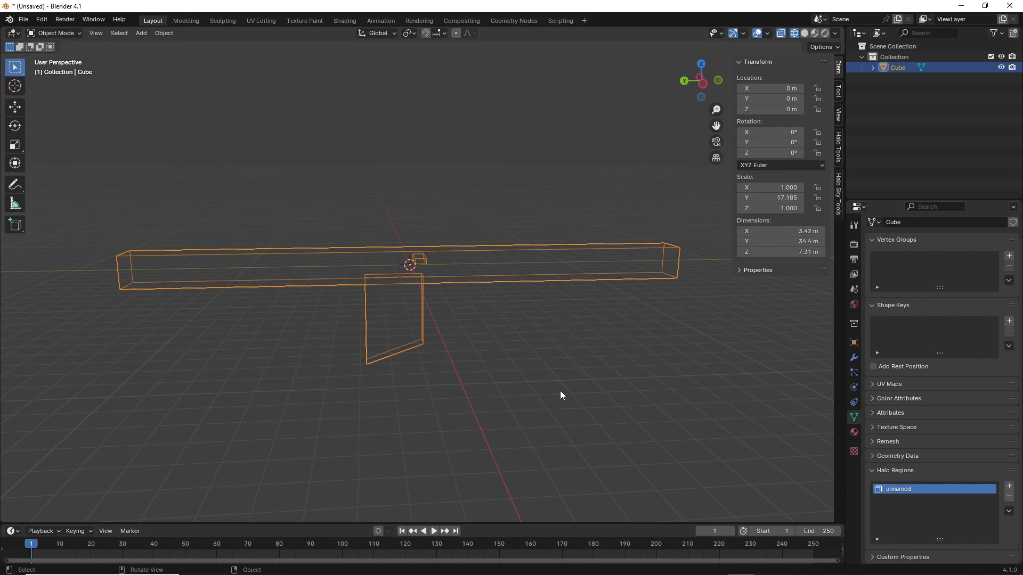
Select the entire mesh and check the unnamed region's contents by deselecting and selecting its geometry.
{"action": "key", "text": "Tab"}
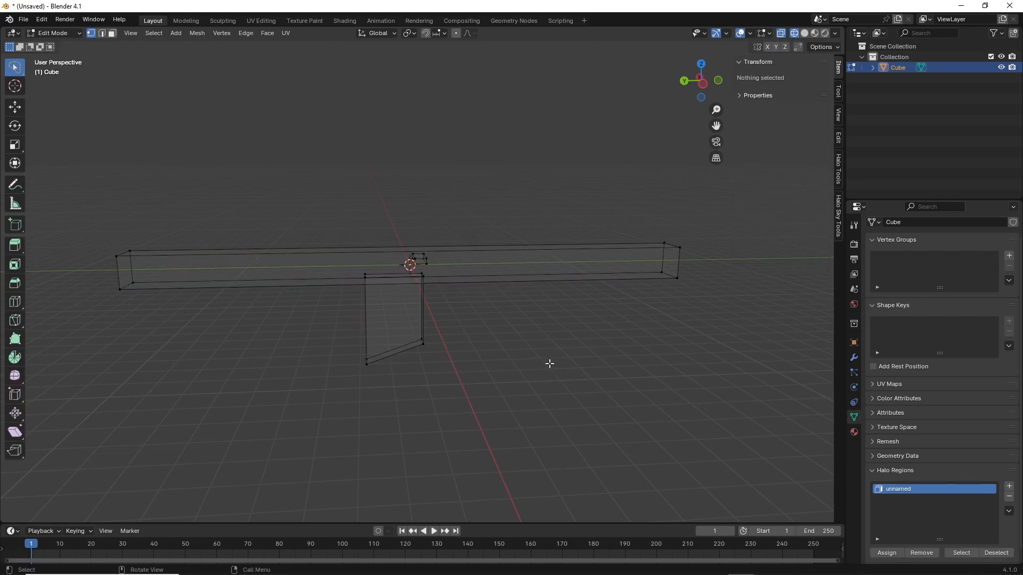
{"action": "key", "text": "a"}
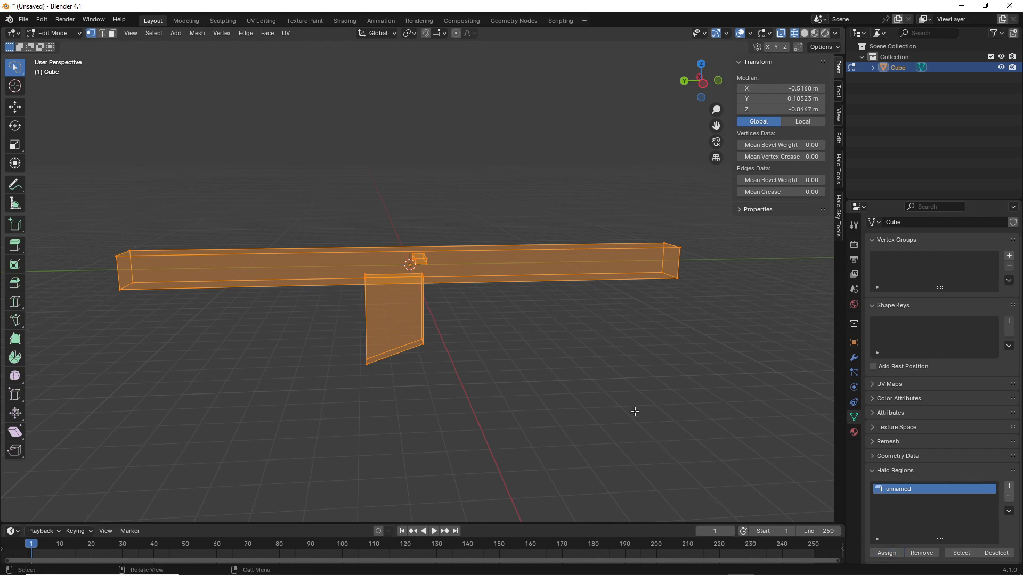
{"action": "left_click", "coordinate": [997, 555]}
{"action": "left_click", "coordinate": [972, 553]}
{"action": "left_click", "coordinate": [984, 553]}
{"action": "left_click", "coordinate": [974, 553]}
{"action": "left_click", "coordinate": [684, 433]}
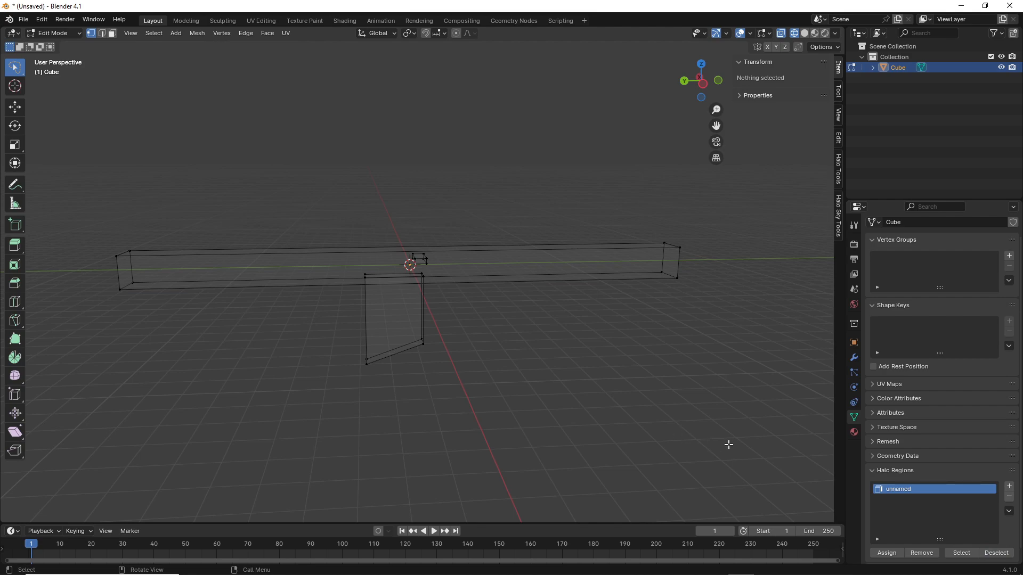
{"action": "key", "text": "Tab"}
{"action": "left_click", "coordinate": [578, 371]}
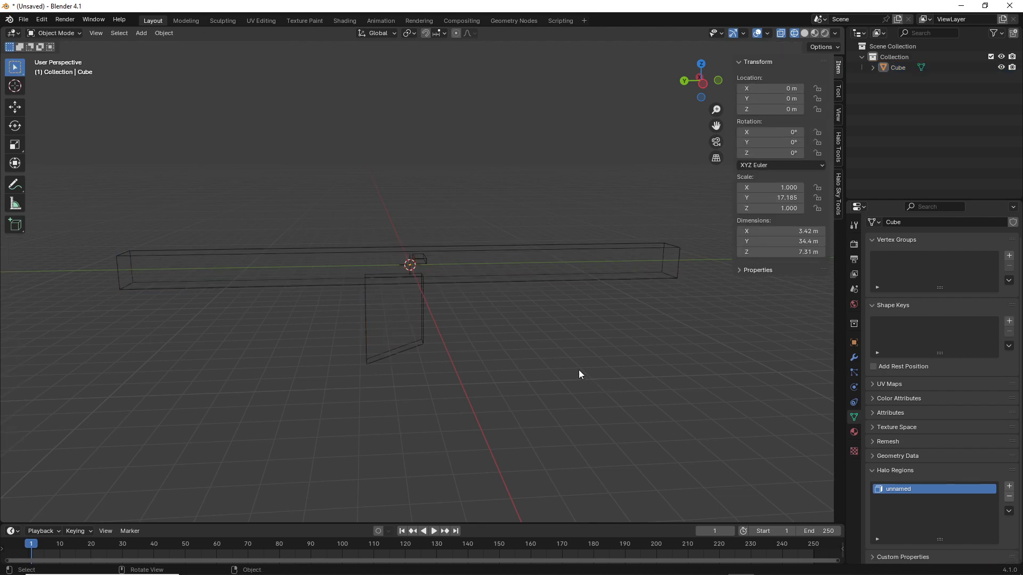
{"action": "middle_click_drag", "start_coordinate": [559, 346], "coordinate": [580, 373]}
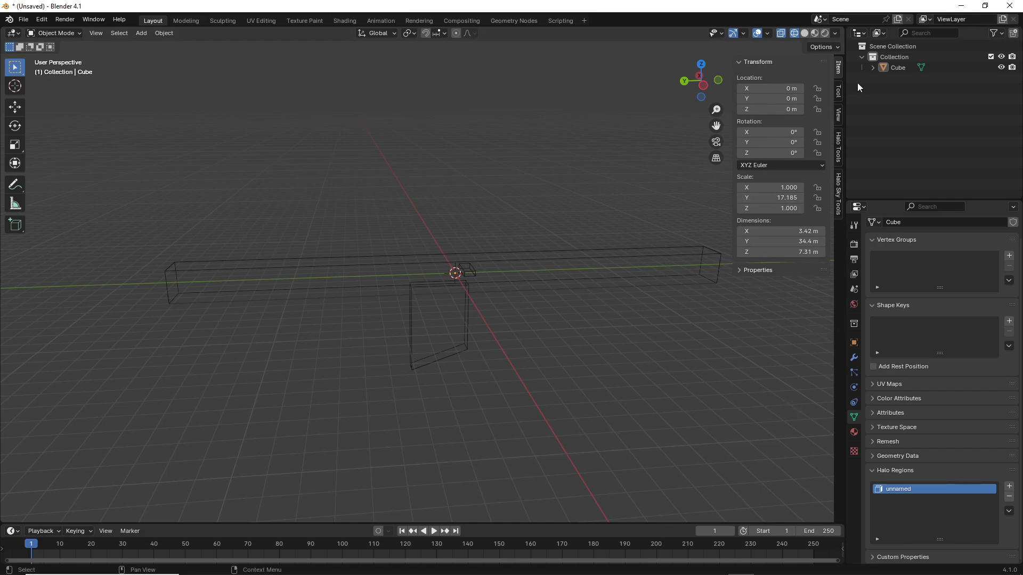
{"action": "middle_click_drag", "start_coordinate": [525, 299], "coordinate": [355, 327]}
{"action": "left_click", "coordinate": [701, 83]}
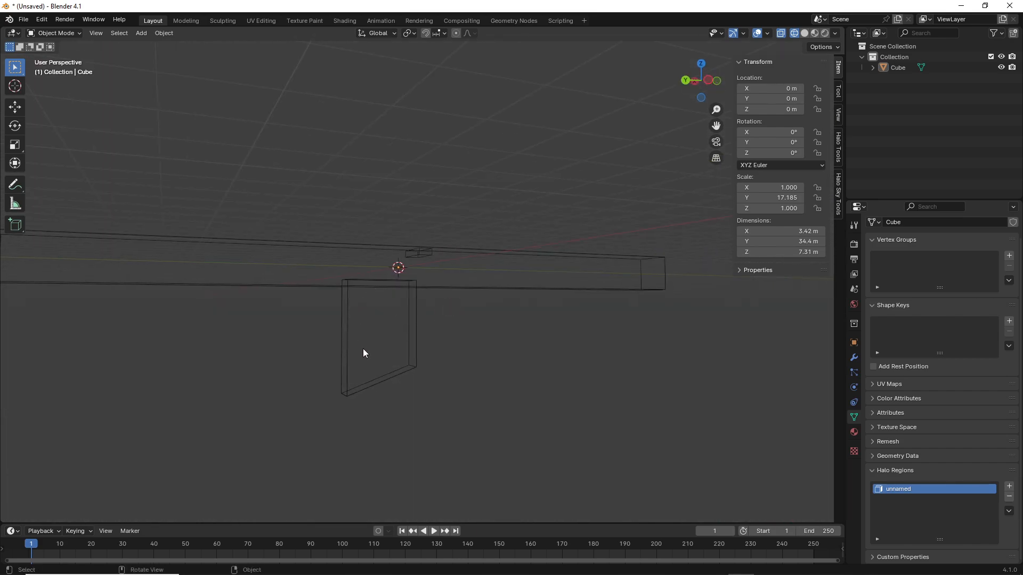
{"action": "middle_click_drag", "start_coordinate": [371, 334], "coordinate": [482, 267]}
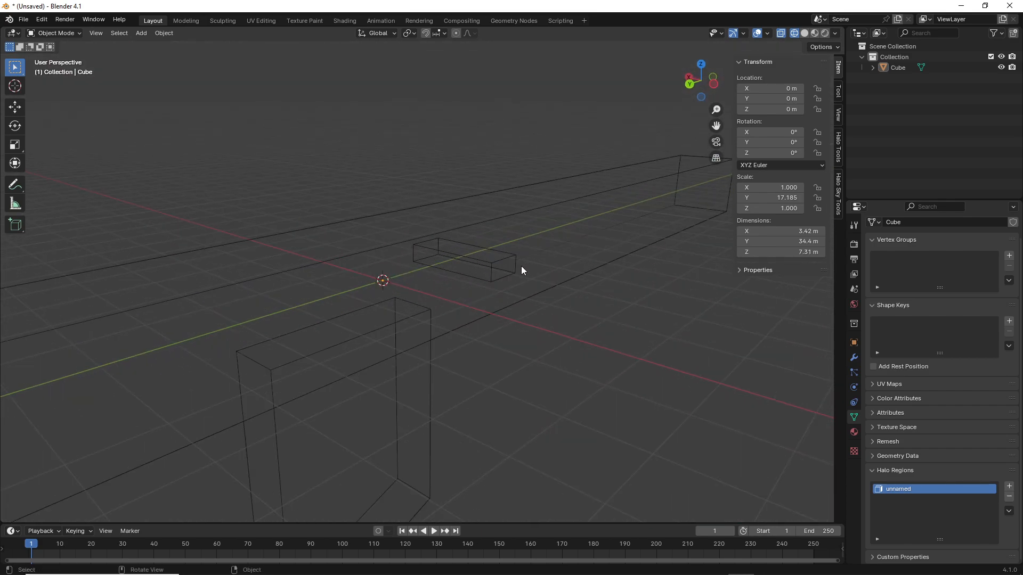
{"action": "middle_click_drag", "start_coordinate": [516, 270], "coordinate": [538, 277]}
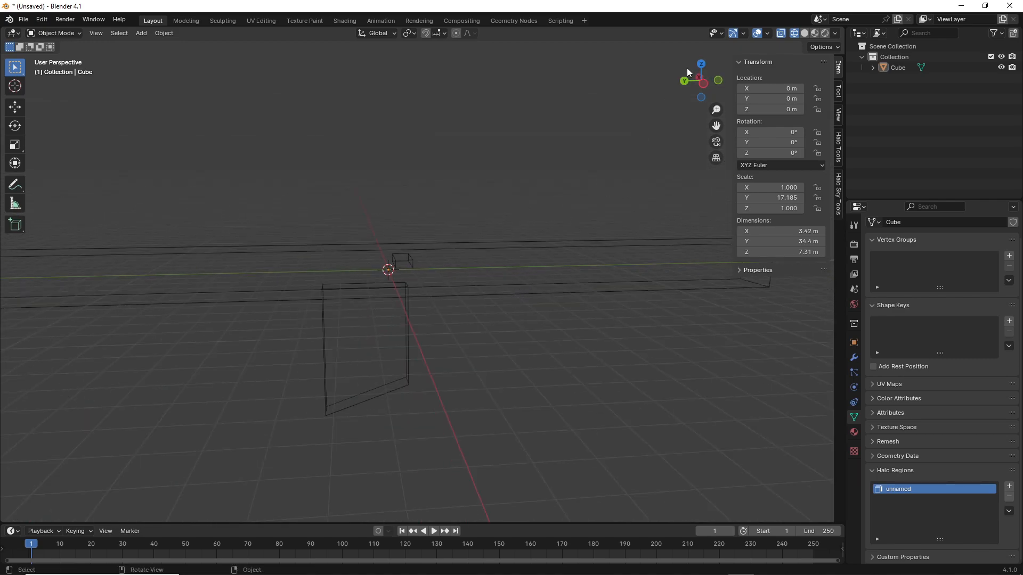
Add an armature at the world origin in the left view.
{"action": "left_click", "coordinate": [702, 91]}
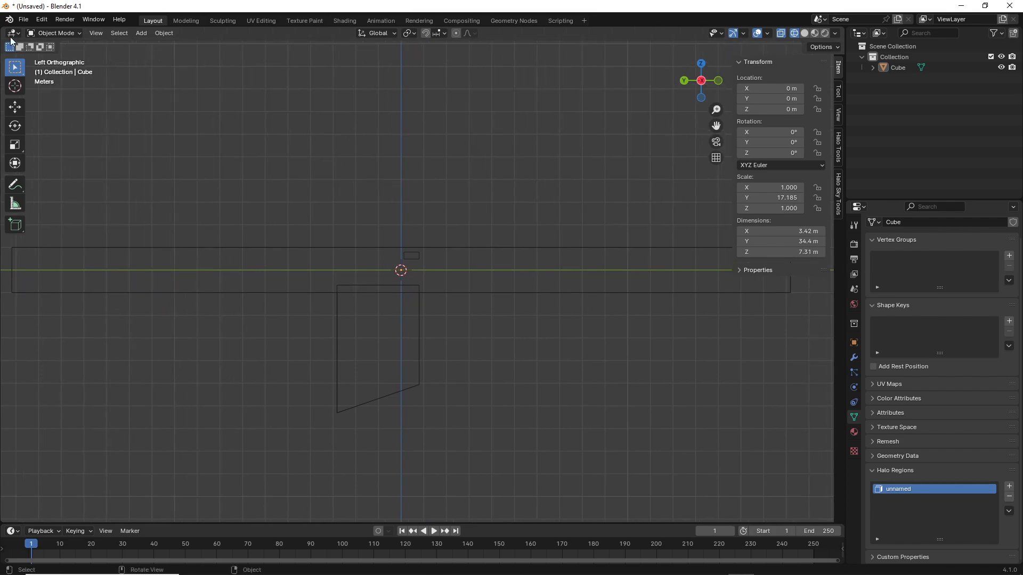
{"action": "left_click", "coordinate": [141, 33]}
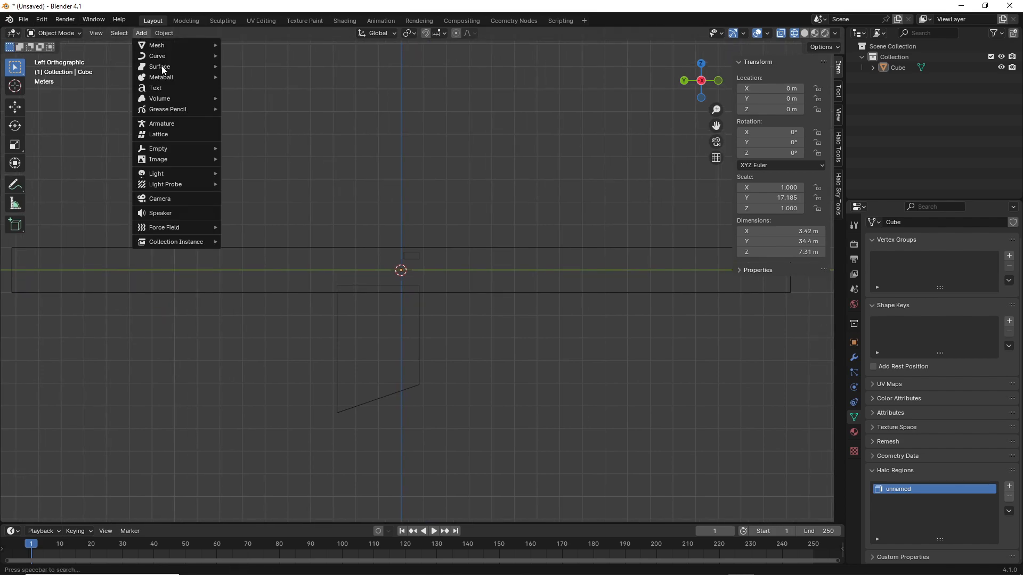
{"action": "left_click", "coordinate": [165, 127]}
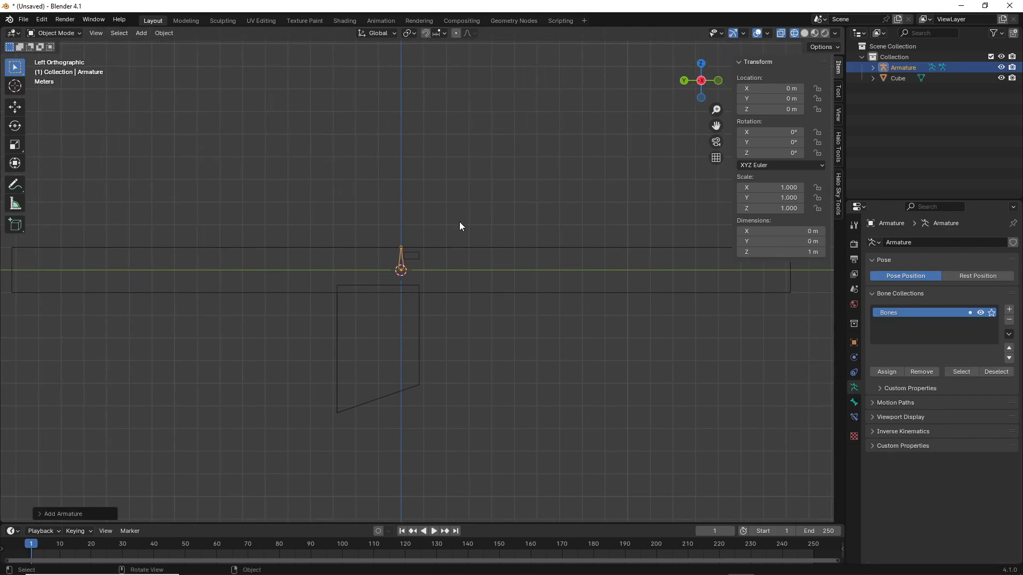
{"action": "left_click", "coordinate": [892, 418]}
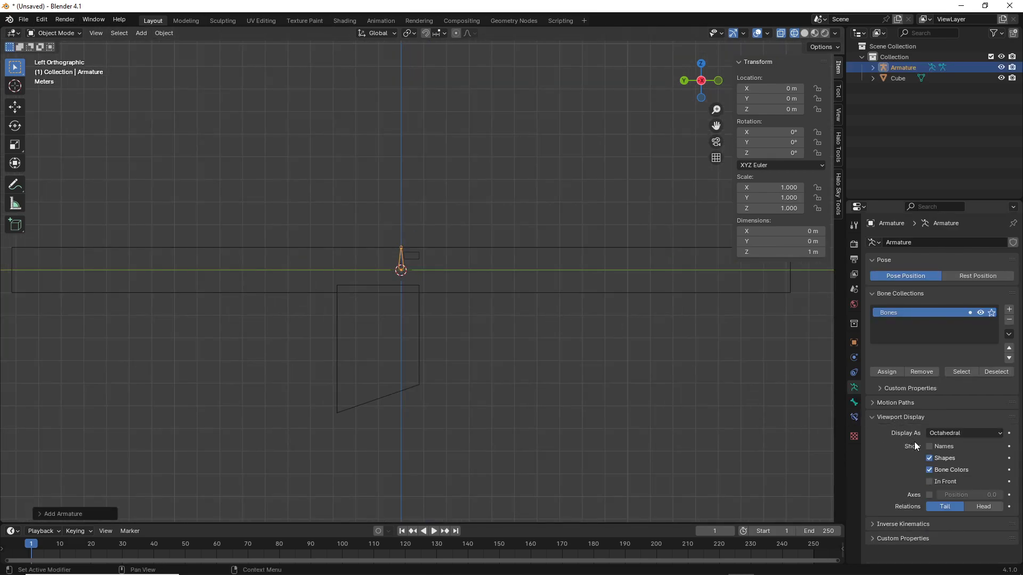
{"action": "left_click", "coordinate": [907, 415]}
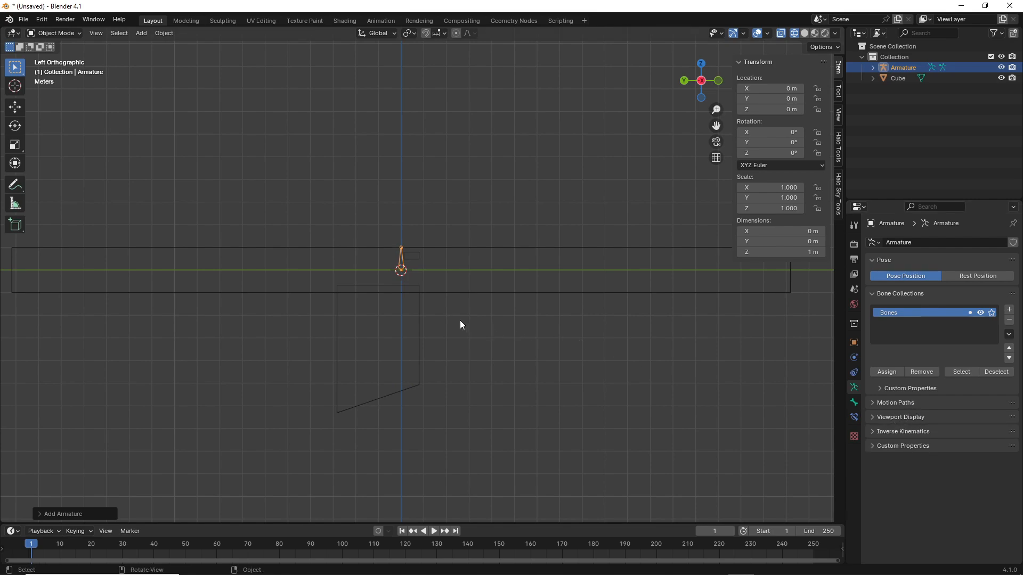
Scale the armature up to about 3.36 times its size and apply all of its transforms.
{"action": "key", "text": "s"}
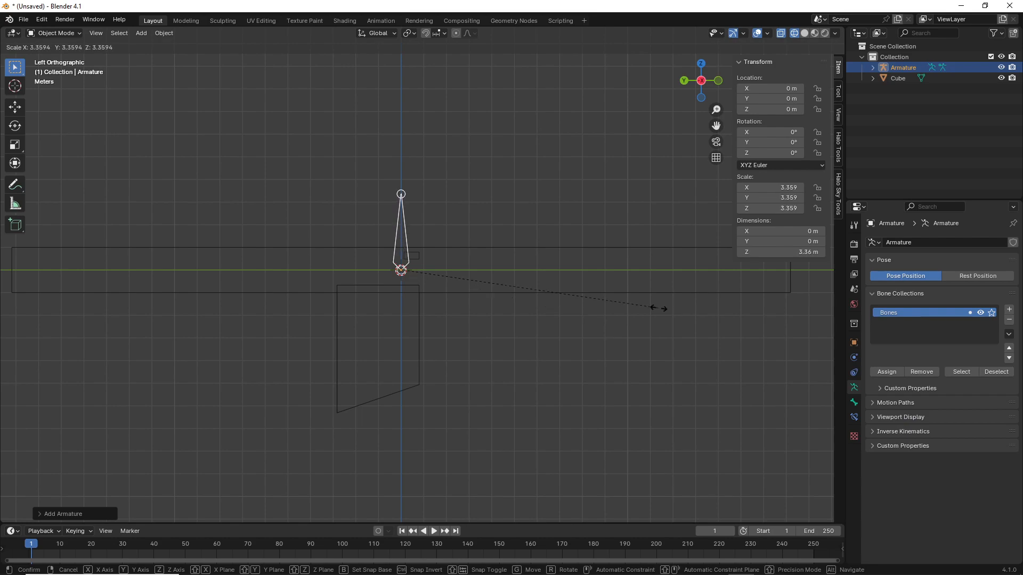
{"action": "left_click", "coordinate": [659, 309]}
{"action": "scroll", "coordinate": [596, 318], "scroll_direction": "down", "scroll_amount": 2}
{"action": "scroll", "coordinate": [524, 323], "scroll_direction": "up", "scroll_amount": 2}
{"action": "middle_click_drag", "start_coordinate": [521, 305], "coordinate": [496, 306], "text": "shift"}
{"action": "middle_click_drag", "start_coordinate": [516, 344], "coordinate": [598, 320], "text": "shift"}
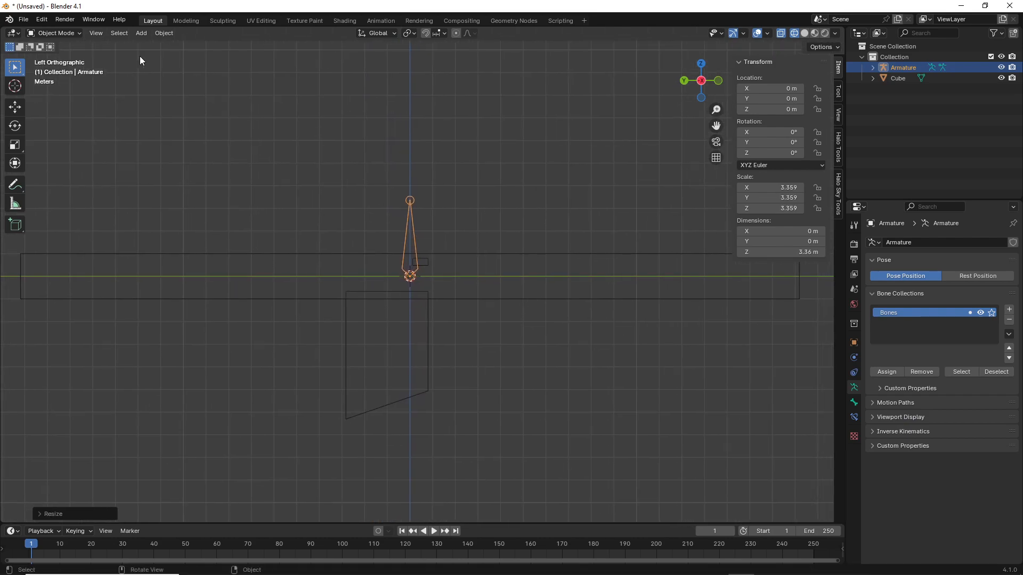
{"action": "left_click", "coordinate": [164, 33]}
{"action": "mouse_move", "coordinate": [189, 87]}
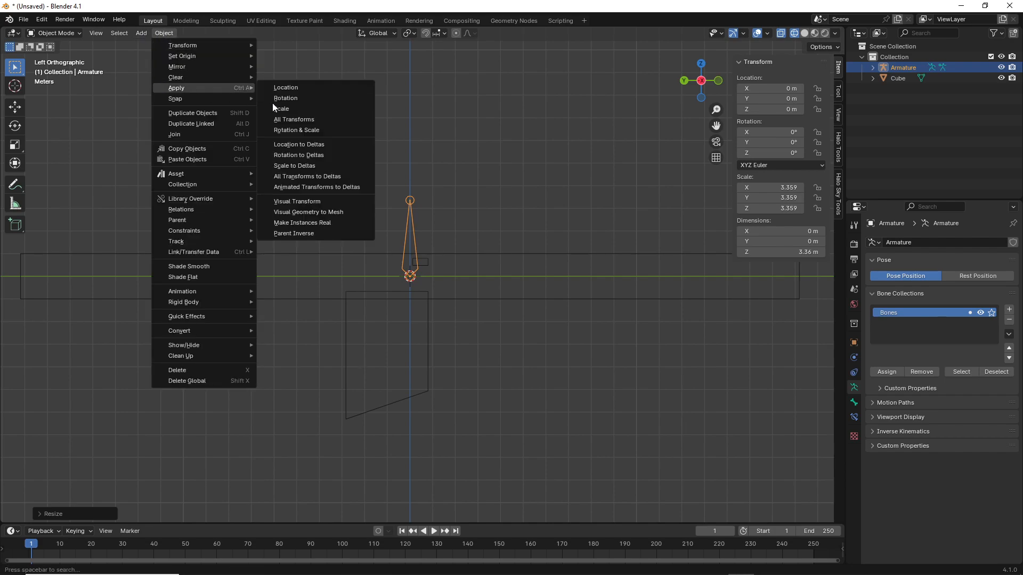
{"action": "left_click", "coordinate": [301, 120]}
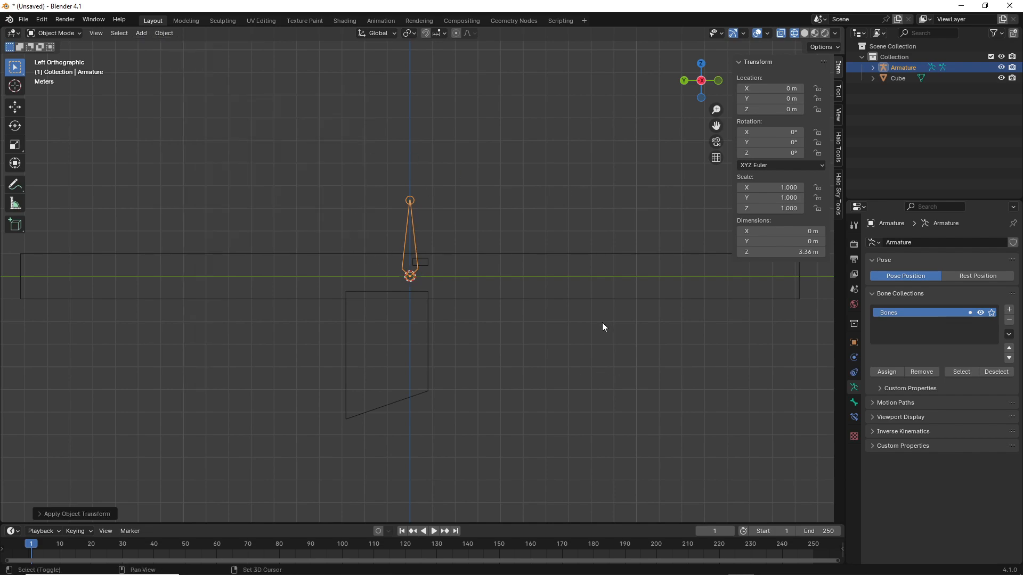
Add a second bone to the armature at the origin in Edit Mode.
{"action": "key", "text": "Tab"}
{"action": "left_click", "coordinate": [404, 233]}
{"action": "left_click", "coordinate": [498, 199]}
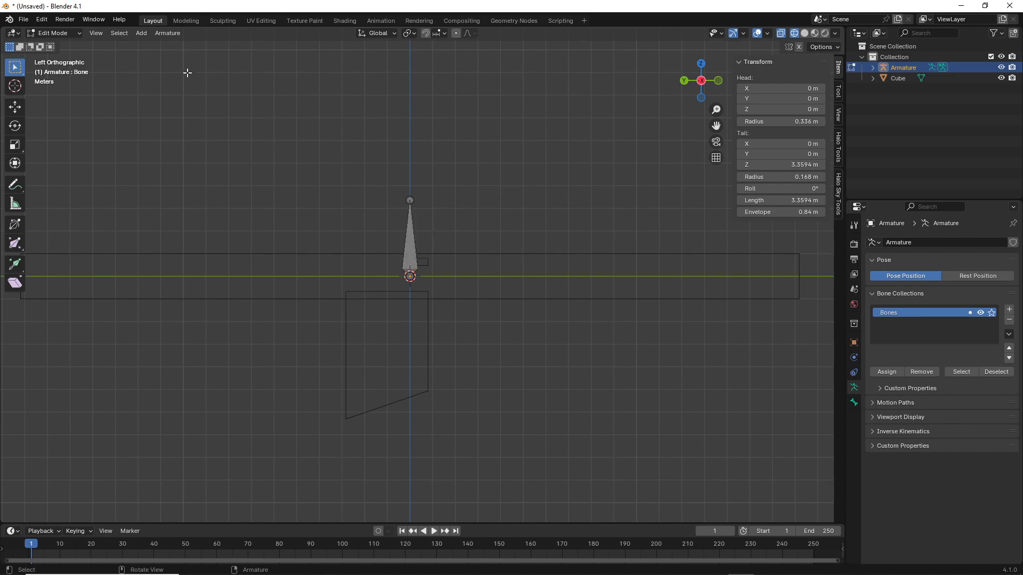
{"action": "left_click", "coordinate": [139, 33]}
{"action": "left_click", "coordinate": [148, 46]}
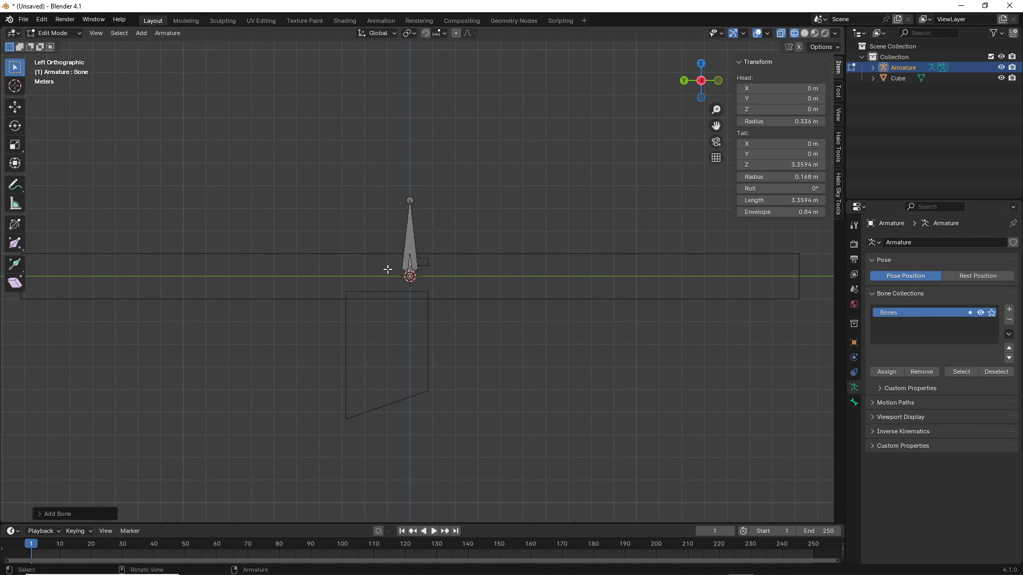
Move the second bone into the magazine block below the stick and scale it up to about 2.86 m long.
{"action": "left_click", "coordinate": [409, 261]}
{"action": "left_click", "coordinate": [410, 262]}
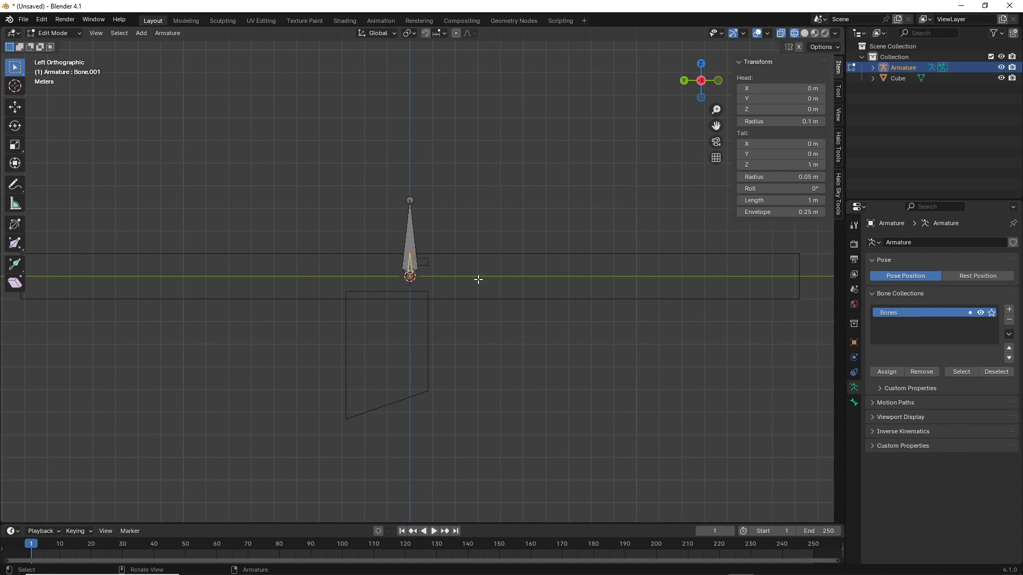
{"action": "key", "text": "g"}
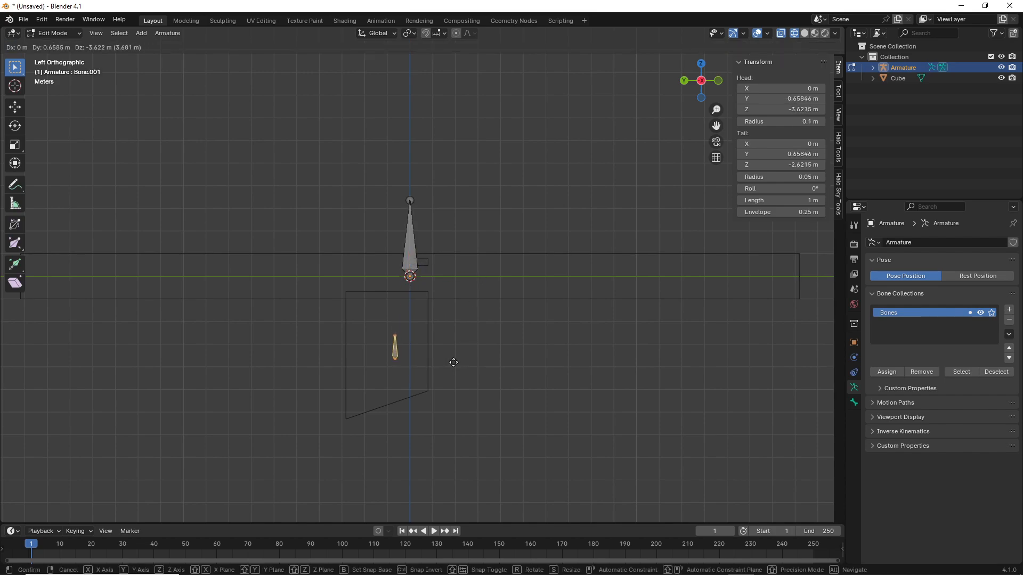
{"action": "left_click", "coordinate": [456, 359]}
{"action": "key", "text": "s"}
{"action": "left_click", "coordinate": [576, 353]}
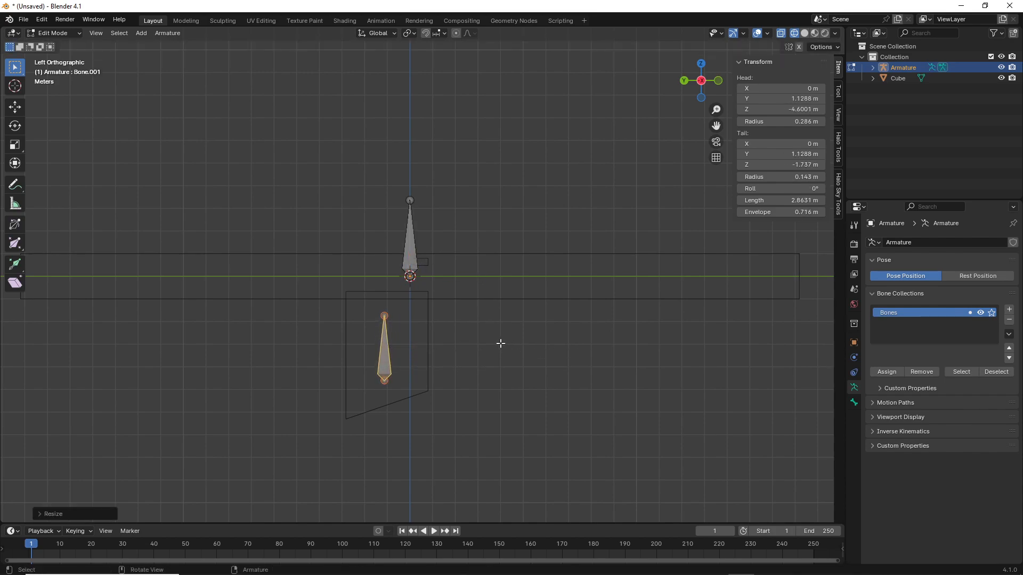
{"action": "key", "text": "g"}
{"action": "left_click", "coordinate": [508, 343]}
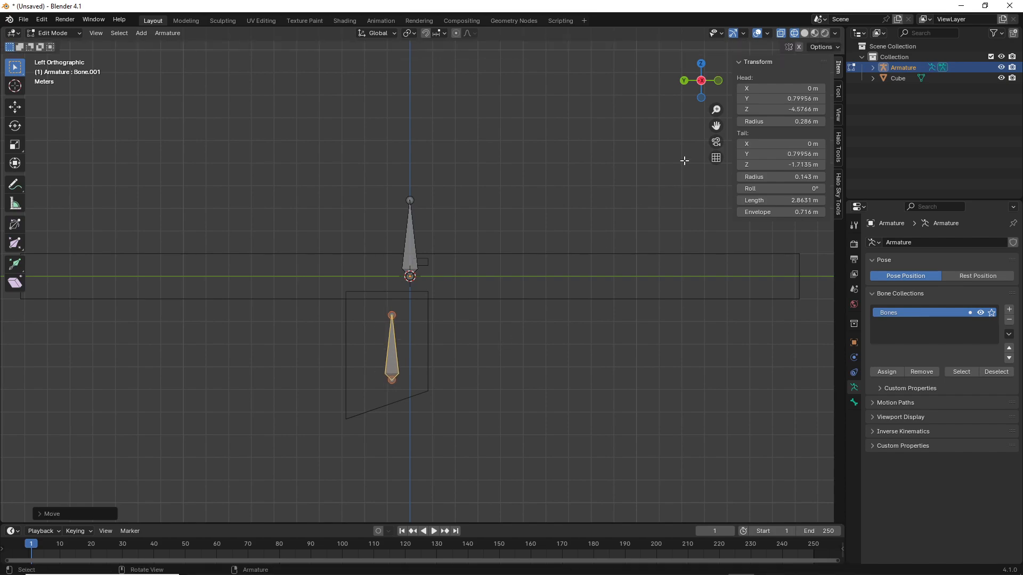
Add a third bone and move it in the back view onto the small side block, about X -1.70 m and Z 0.24 m.
{"action": "left_click", "coordinate": [684, 81]}
{"action": "left_click", "coordinate": [563, 258]}
{"action": "left_click", "coordinate": [141, 33]}
{"action": "left_click", "coordinate": [154, 46]}
{"action": "scroll", "coordinate": [480, 269], "scroll_direction": "up", "scroll_amount": 1}
{"action": "left_click", "coordinate": [432, 262]}
{"action": "left_click", "coordinate": [433, 263]}
{"action": "key", "text": "g"}
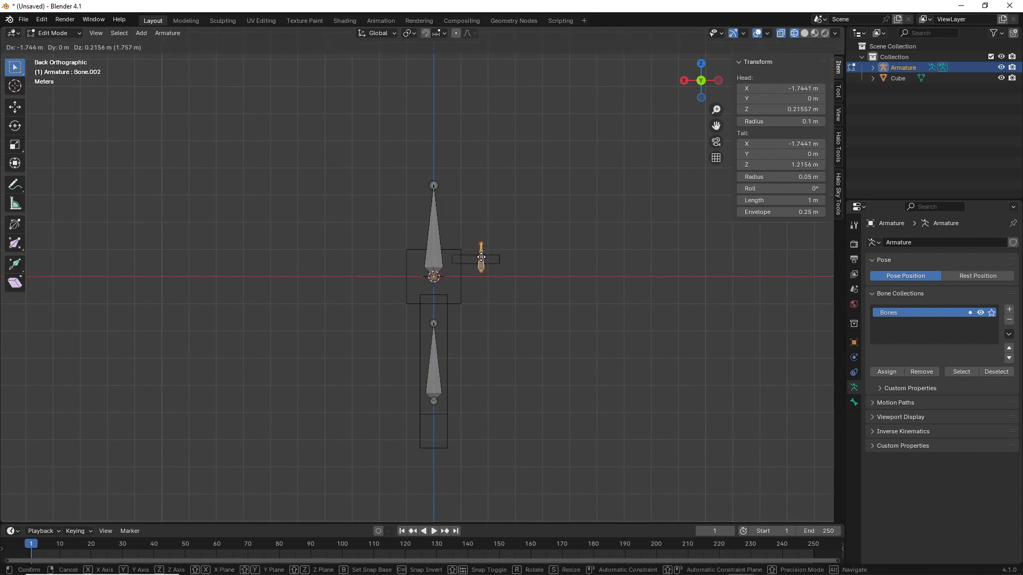
{"action": "left_click", "coordinate": [480, 258]}
Shift the third bone along the Y axis by about -0.49 m so it sits inside the small side block.
{"action": "middle_click_drag", "start_coordinate": [569, 281], "coordinate": [409, 337]}
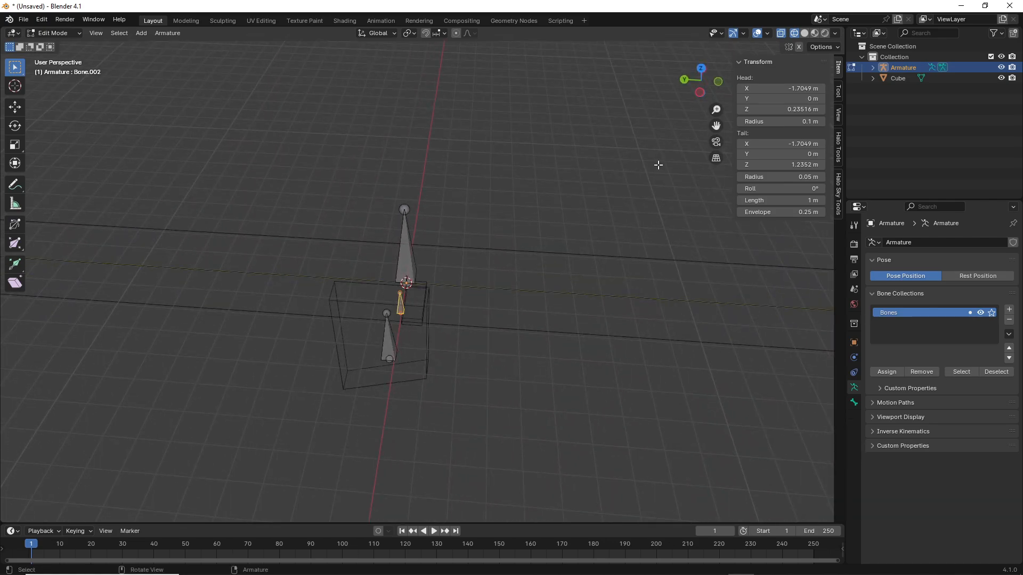
{"action": "left_click", "coordinate": [701, 98]}
{"action": "left_click", "coordinate": [686, 82]}
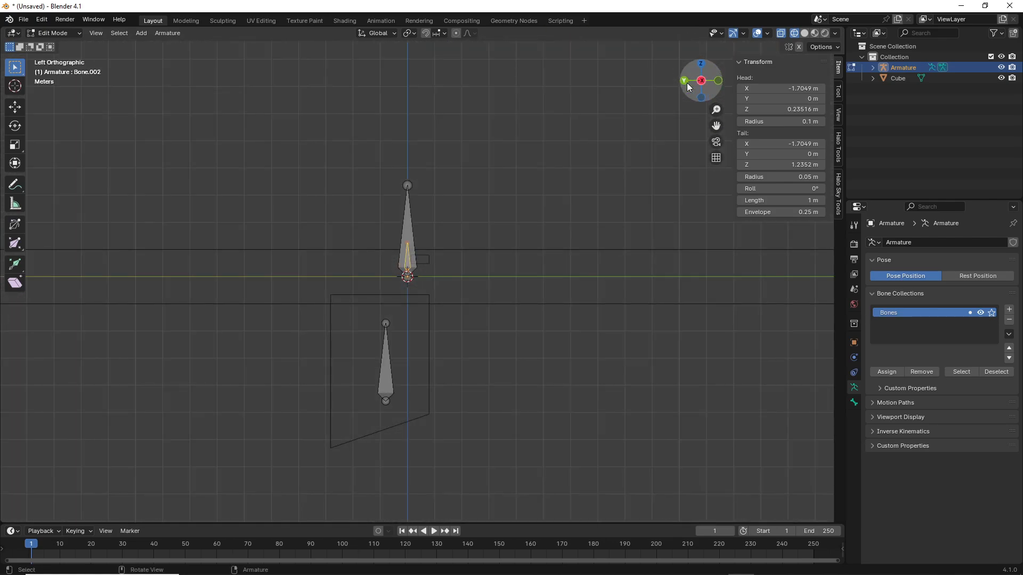
{"action": "scroll", "coordinate": [495, 248], "scroll_direction": "down", "scroll_amount": 6}
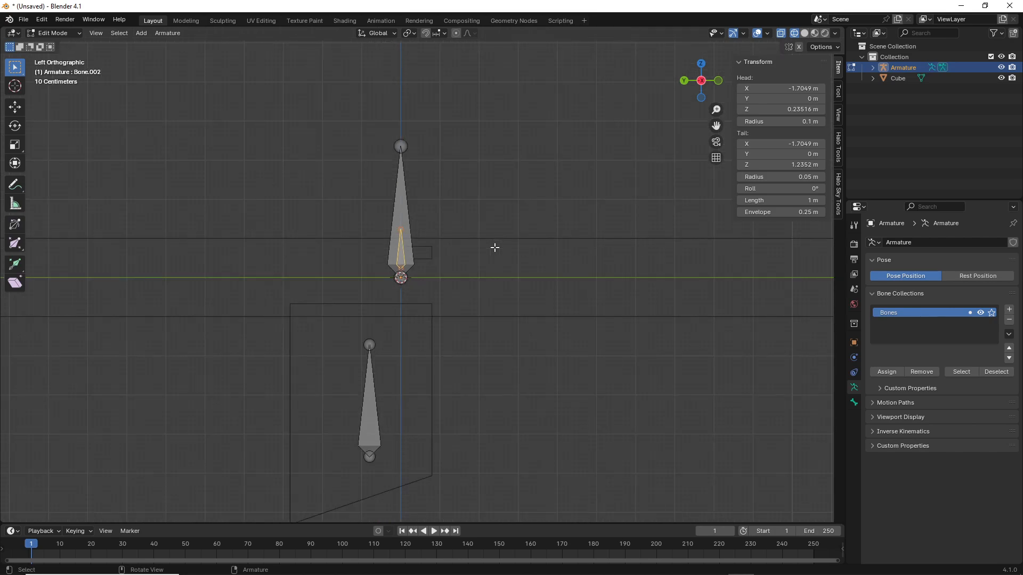
{"action": "scroll", "coordinate": [495, 247], "scroll_direction": "up", "scroll_amount": 2}
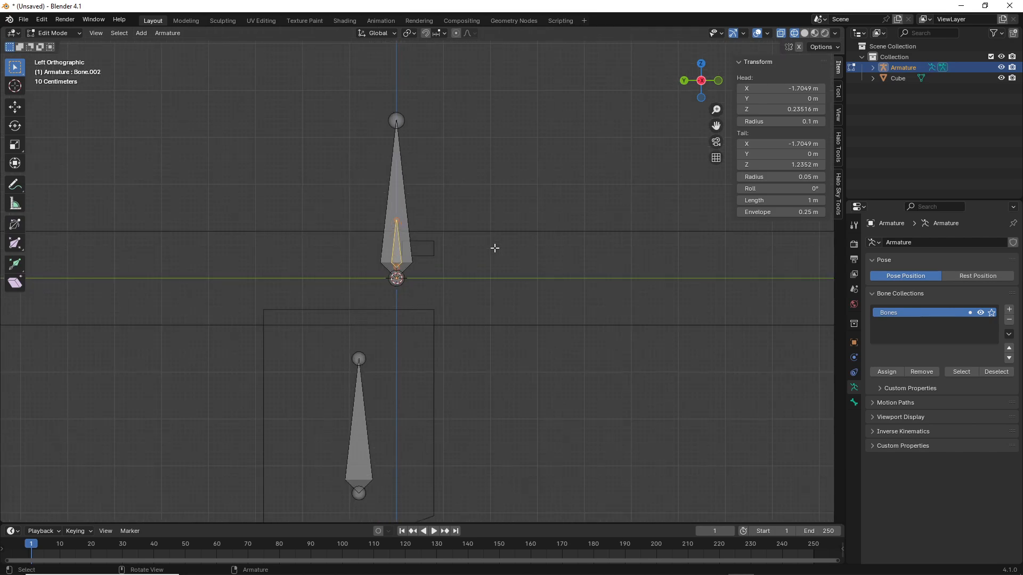
{"action": "scroll", "coordinate": [495, 247], "scroll_direction": "up", "scroll_amount": 3}
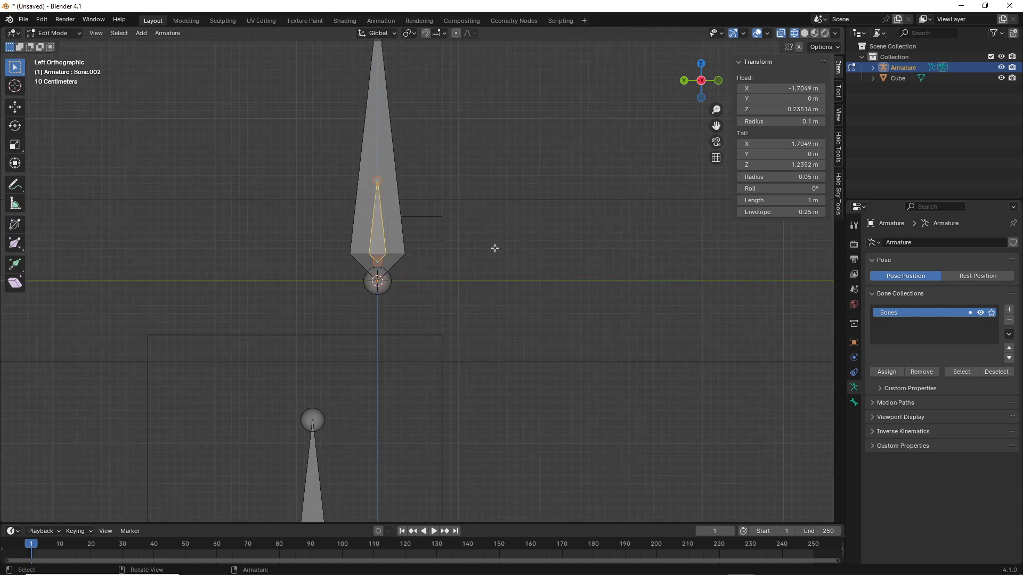
{"action": "key", "text": "g"}
{"action": "key", "text": "y"}
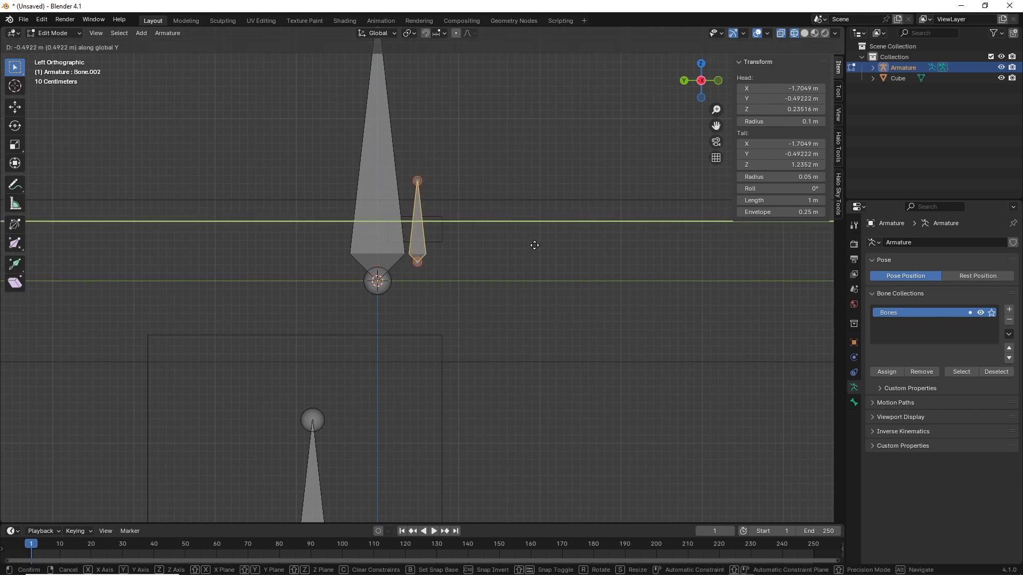
{"action": "left_click", "coordinate": [534, 245]}
{"action": "middle_click_drag", "start_coordinate": [535, 245], "coordinate": [546, 355]}
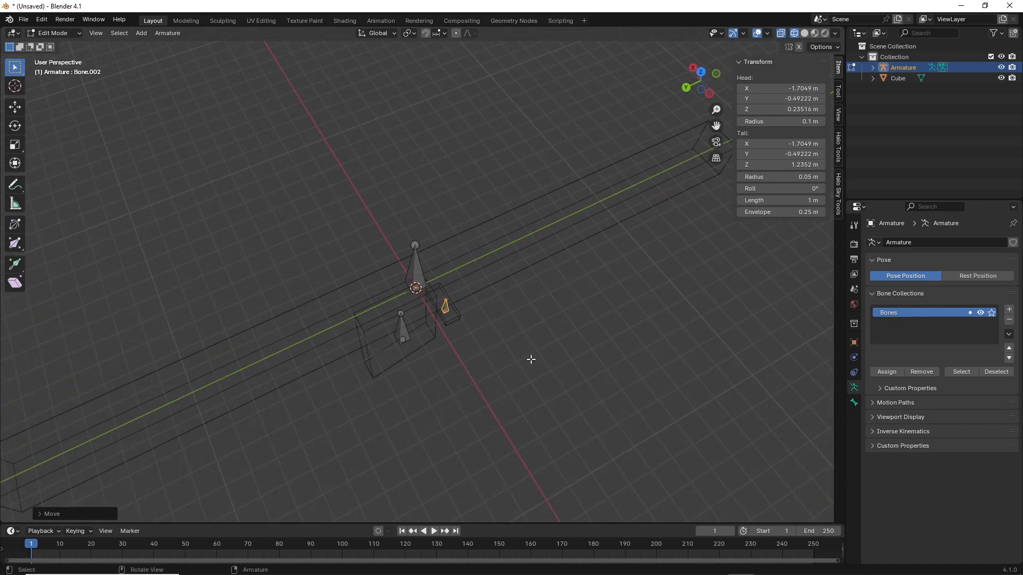
{"action": "left_click", "coordinate": [531, 360]}
Rename the large bone at the origin to "frame gun".
{"action": "middle_click_drag", "start_coordinate": [514, 352], "coordinate": [465, 293]}
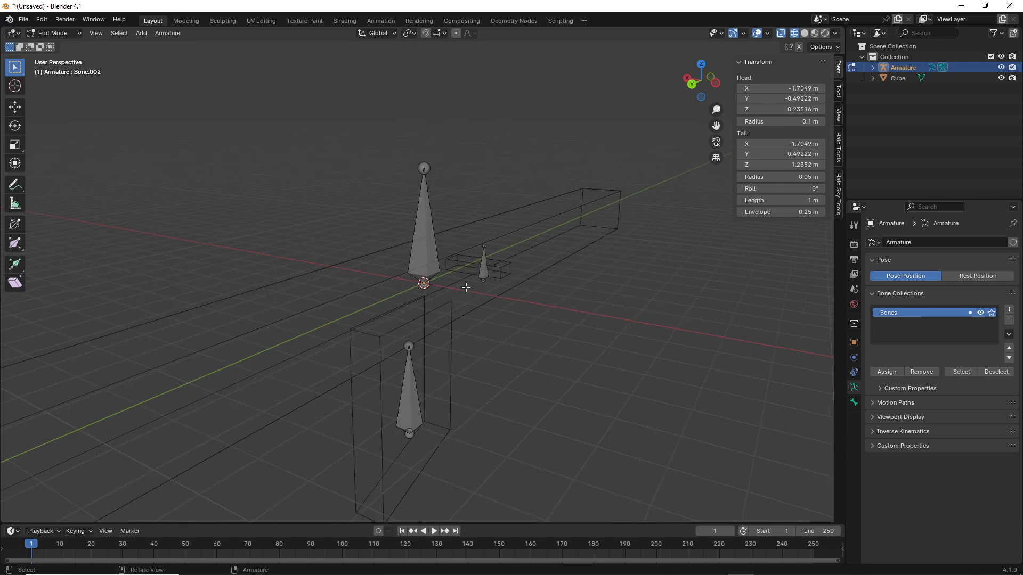
{"action": "left_click", "coordinate": [482, 268]}
{"action": "left_click", "coordinate": [426, 236]}
{"action": "key", "text": "F2"}
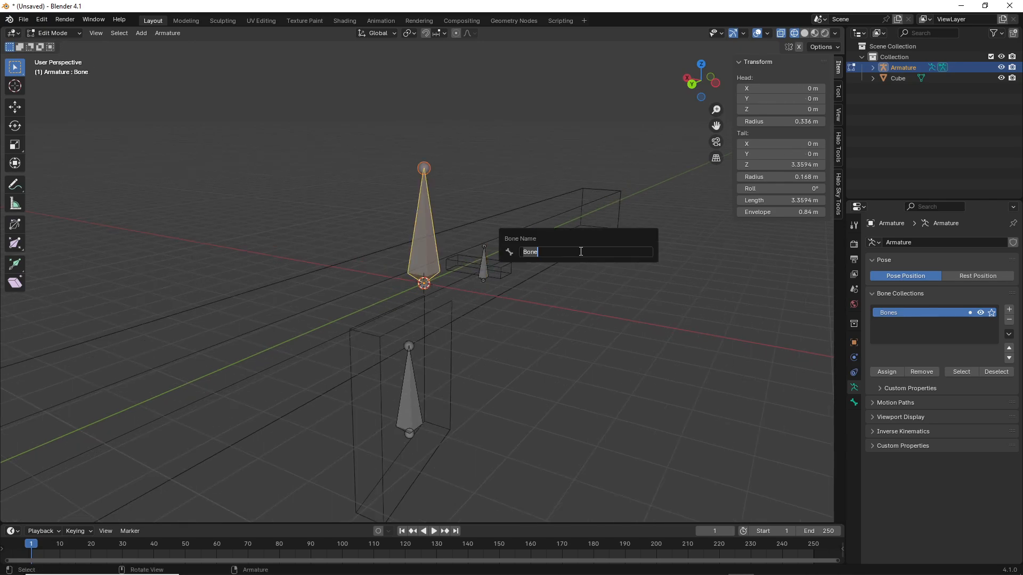
{"action": "type", "text": "fran"}
{"action": "key", "text": "BackSpace"}
{"action": "key", "text": "BackSpace"}
{"action": "key", "text": "BackSpace"}
{"action": "key", "text": "BackSpace"}
{"action": "type", "text": "frame gun"}
{"action": "key", "text": "Return"}
Rename the small bone in the side block to "frame charger".
{"action": "left_click", "coordinate": [484, 262]}
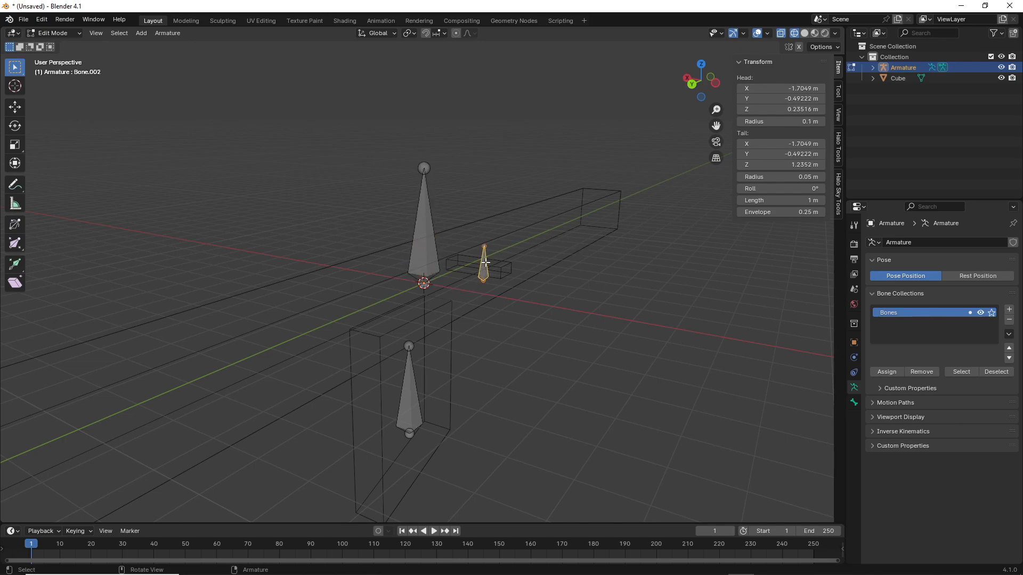
{"action": "key", "text": "F2"}
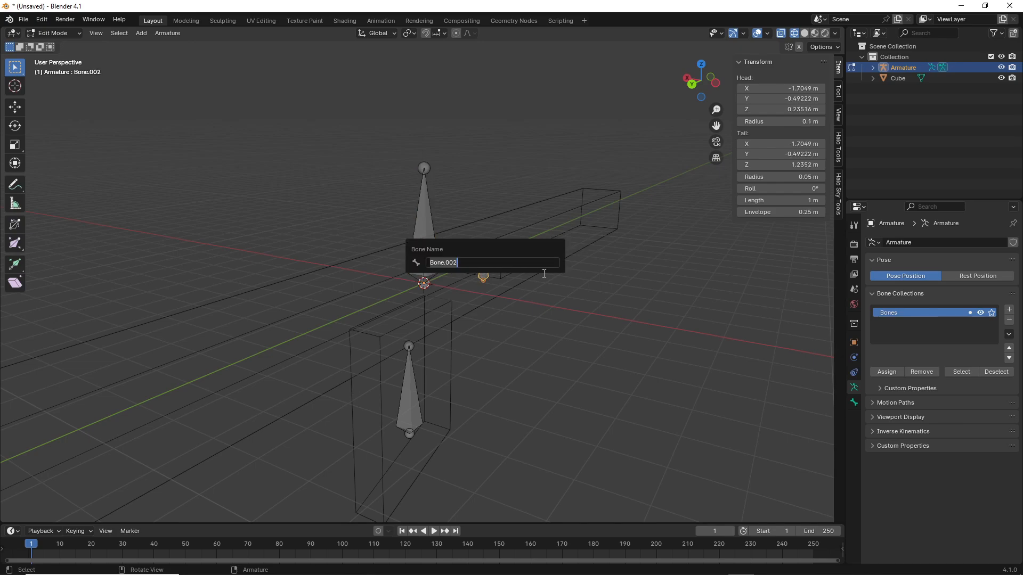
{"action": "type", "text": "frame cherge"}
{"action": "key", "text": "BackSpace"}
{"action": "key", "text": "BackSpace"}
{"action": "key", "text": "BackSpace"}
{"action": "key", "text": "BackSpace"}
{"action": "type", "text": "arger"}
{"action": "key", "text": "Return"}
{"action": "left_click", "coordinate": [513, 341]}
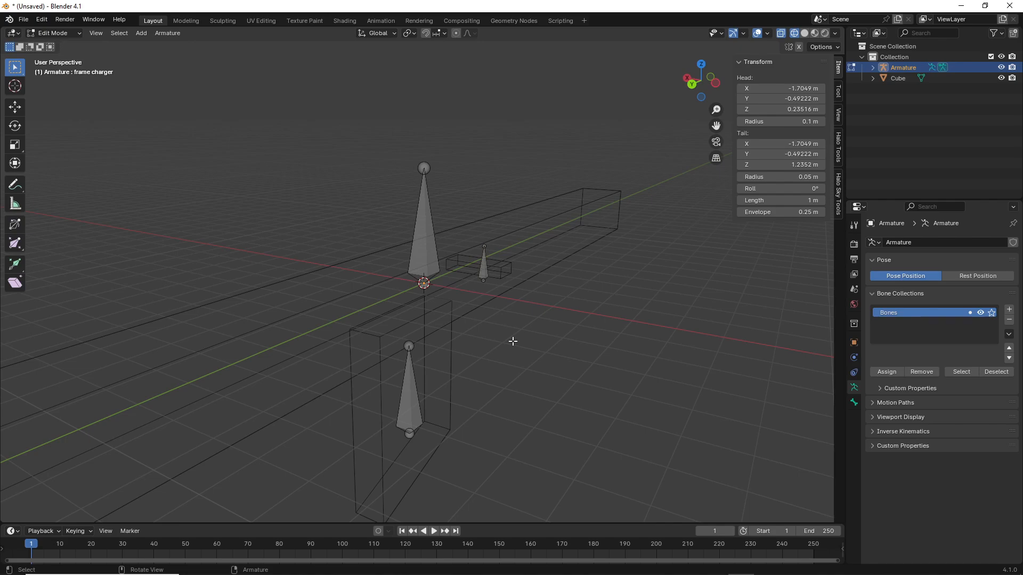
Rename the bone in the magazine block to "frame magazine".
{"action": "left_click", "coordinate": [409, 386]}
{"action": "middle_click_drag", "start_coordinate": [547, 404], "coordinate": [544, 405]}
{"action": "key", "text": "F2"}
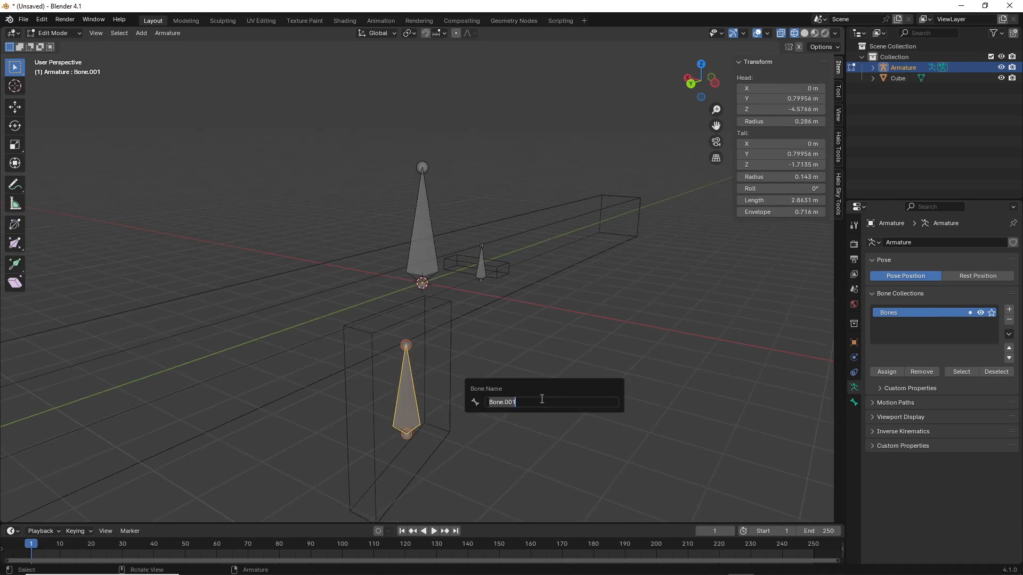
{"action": "type", "text": "frame magazine"}
{"action": "key", "text": "Return"}
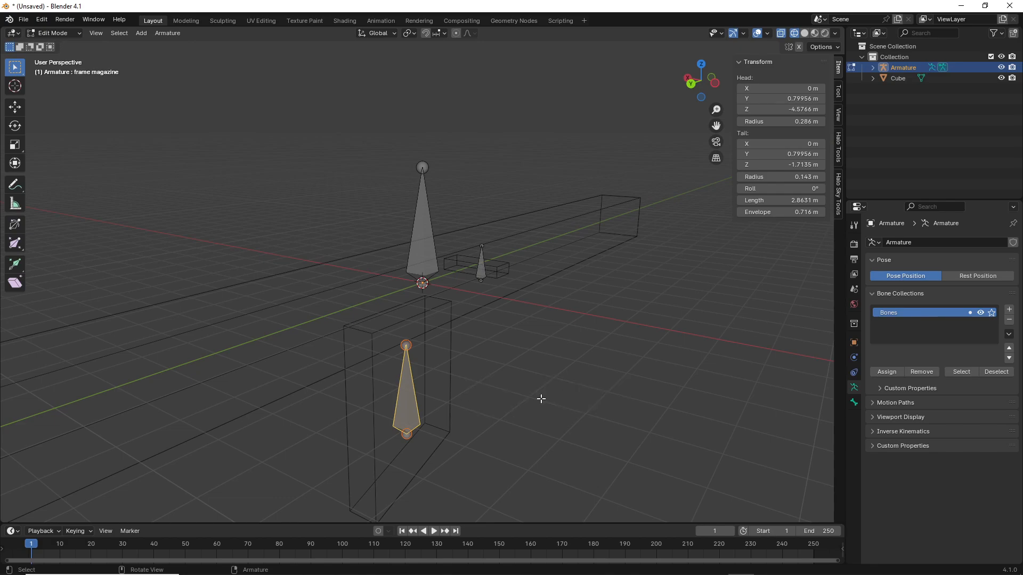
Parent the frame magazine bone to the frame gun bone with Keep Offset.
{"action": "left_click", "coordinate": [411, 238]}
{"action": "middle_click_drag", "start_coordinate": [455, 290], "coordinate": [484, 316]}
{"action": "left_click", "coordinate": [494, 267]}
{"action": "left_click", "coordinate": [421, 401]}
{"action": "left_click", "coordinate": [424, 237], "text": "shift"}
{"action": "key", "text": "ctrl+p"}
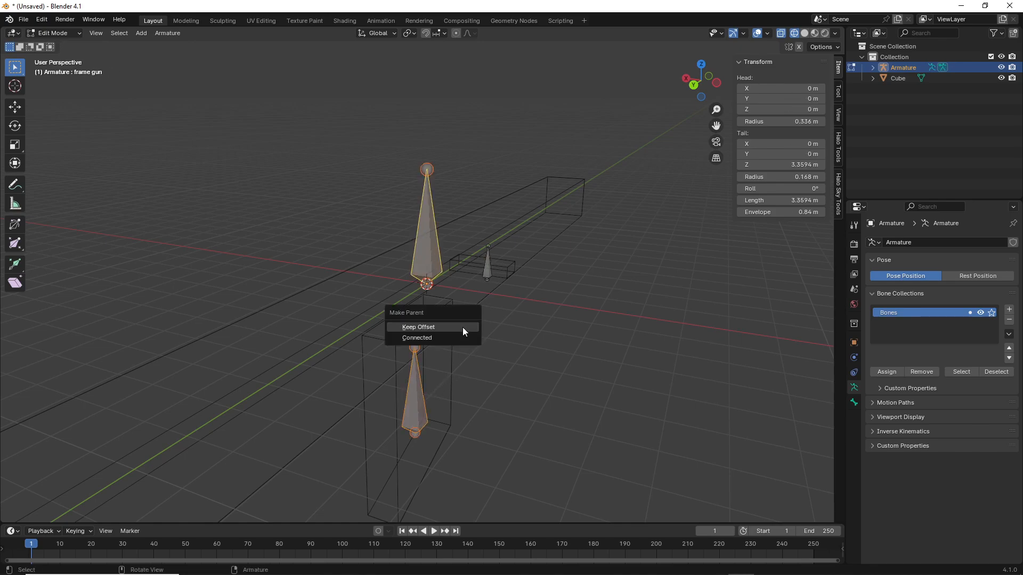
{"action": "left_click", "coordinate": [461, 327]}
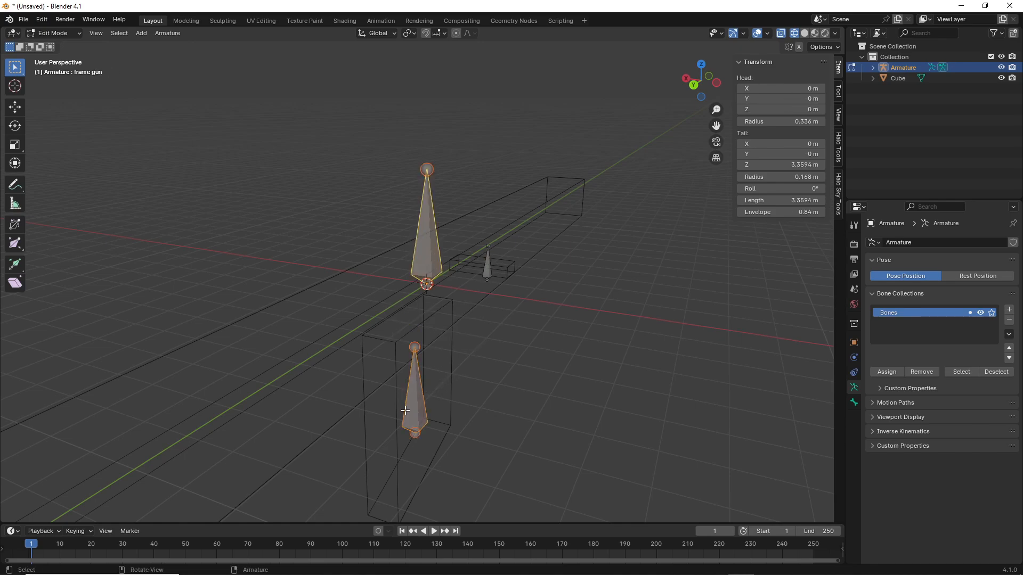
{"action": "key", "text": "ctrl+p"}
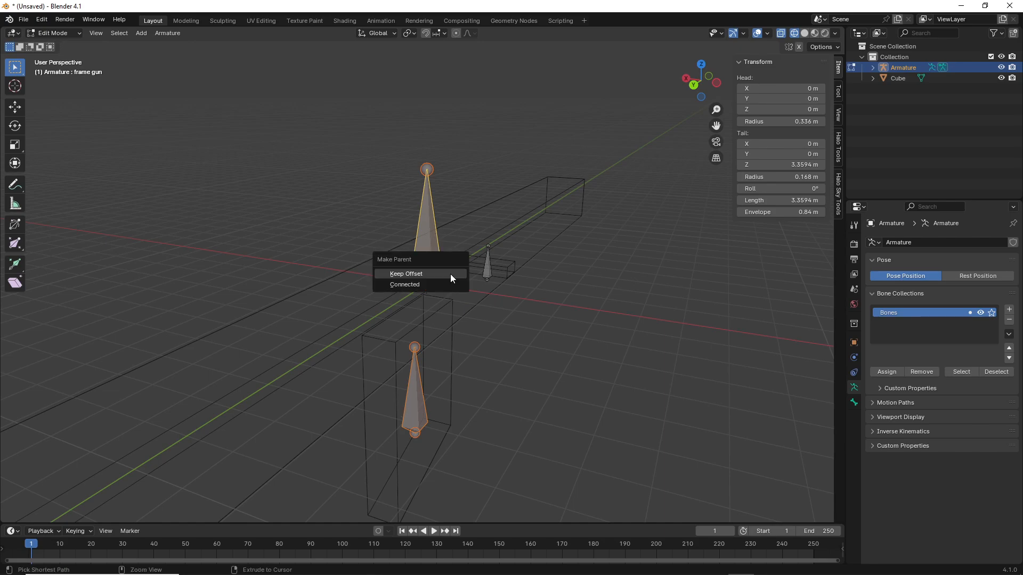
{"action": "left_click", "coordinate": [450, 274]}
{"action": "middle_click_drag", "start_coordinate": [395, 423], "coordinate": [318, 441]}
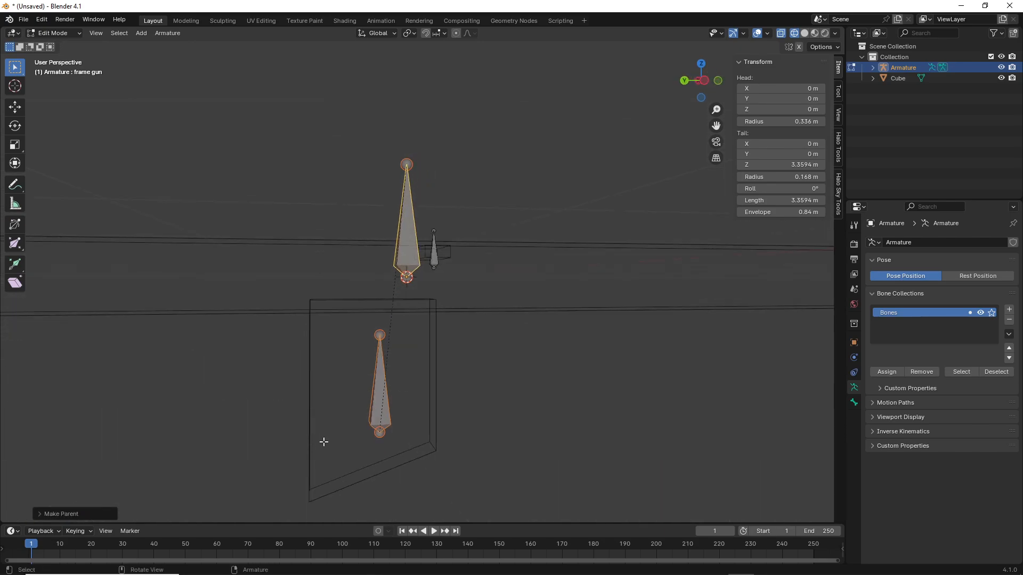
Parent the frame charger bone to the frame gun bone with Keep Offset.
{"action": "middle_click_drag", "start_coordinate": [448, 418], "coordinate": [538, 386]}
{"action": "left_click_drag", "start_coordinate": [539, 385], "coordinate": [510, 290]}
{"action": "left_click", "coordinate": [482, 274]}
{"action": "left_click", "coordinate": [423, 238], "text": "shift"}
{"action": "key", "text": "ctrl+p"}
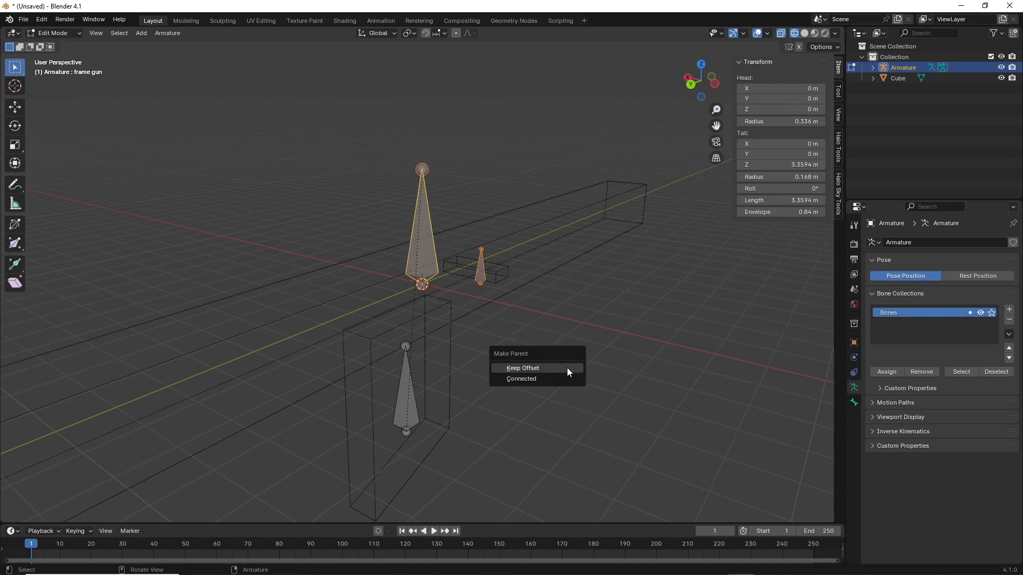
{"action": "left_click", "coordinate": [567, 368]}
{"action": "left_click", "coordinate": [586, 367]}
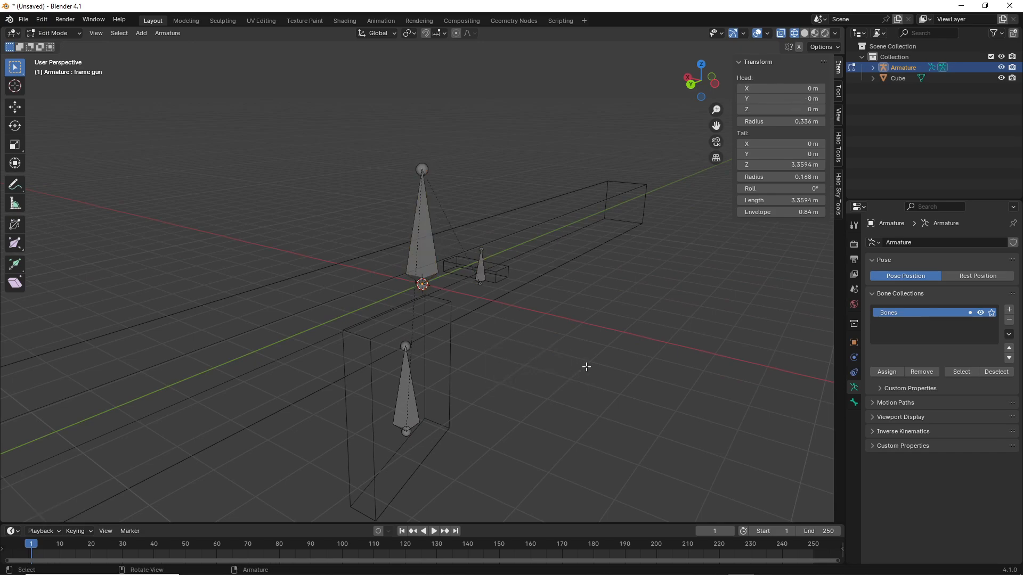
Return to Object Mode and switch the viewport to solid shading.
{"action": "key", "text": "Tab"}
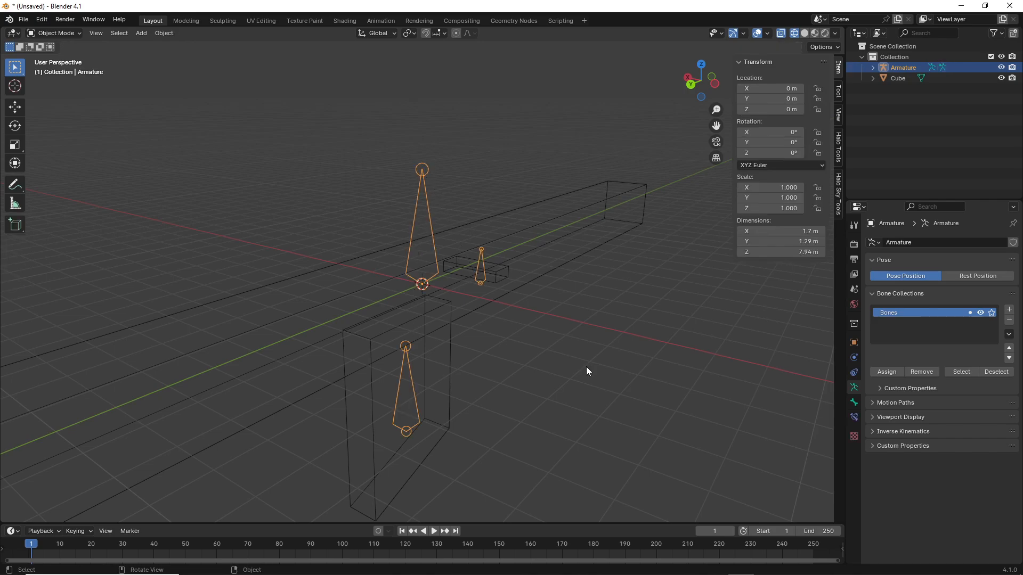
{"action": "left_click", "coordinate": [545, 360]}
{"action": "middle_click_drag", "start_coordinate": [545, 359], "coordinate": [618, 336]}
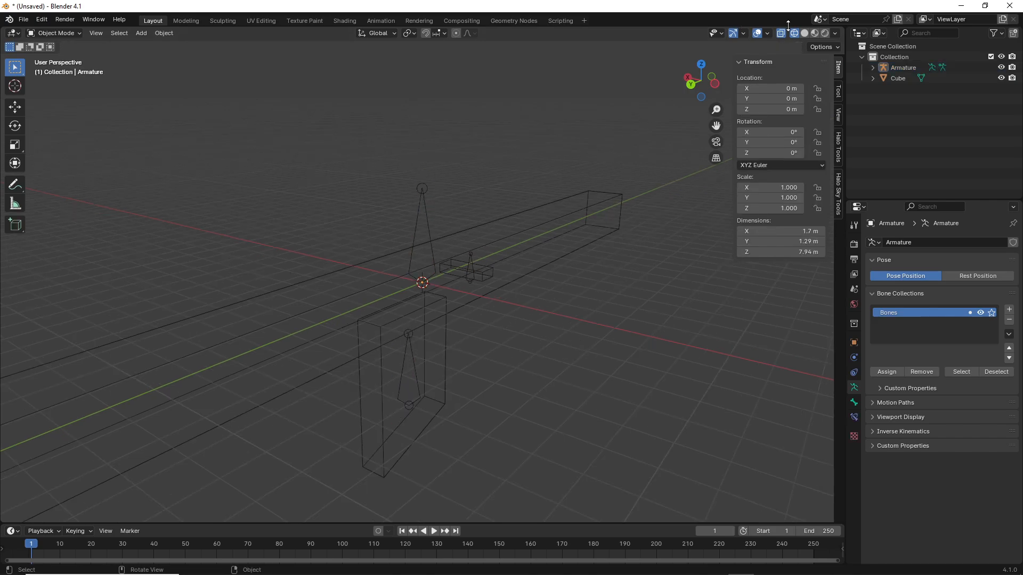
{"action": "left_click", "coordinate": [804, 33]}
{"action": "middle_click_drag", "start_coordinate": [666, 171], "coordinate": [587, 229]}
{"action": "left_click", "coordinate": [402, 235]}
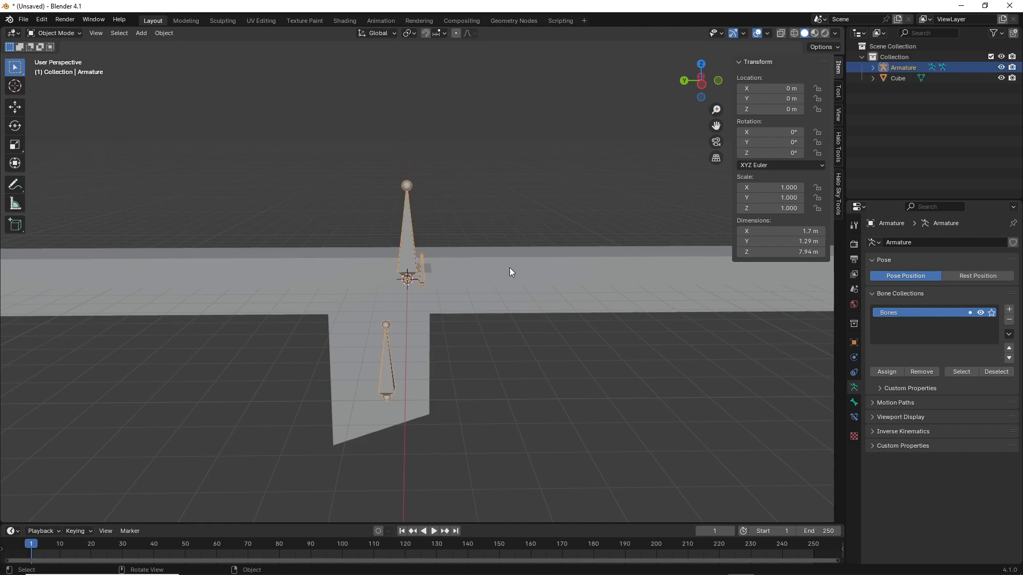
{"action": "mouse_move", "coordinate": [528, 276]}
{"action": "middle_mouse_down"}
{"action": "mouse_move", "coordinate": [514, 276]}
{"action": "mouse_move", "coordinate": [522, 286]}
{"action": "mouse_move", "coordinate": [533, 273]}
{"action": "middle_mouse_up"}
Parent the Cube mesh to the armature using Armature Deform with Automatic Weights.
{"action": "left_click", "coordinate": [523, 283]}
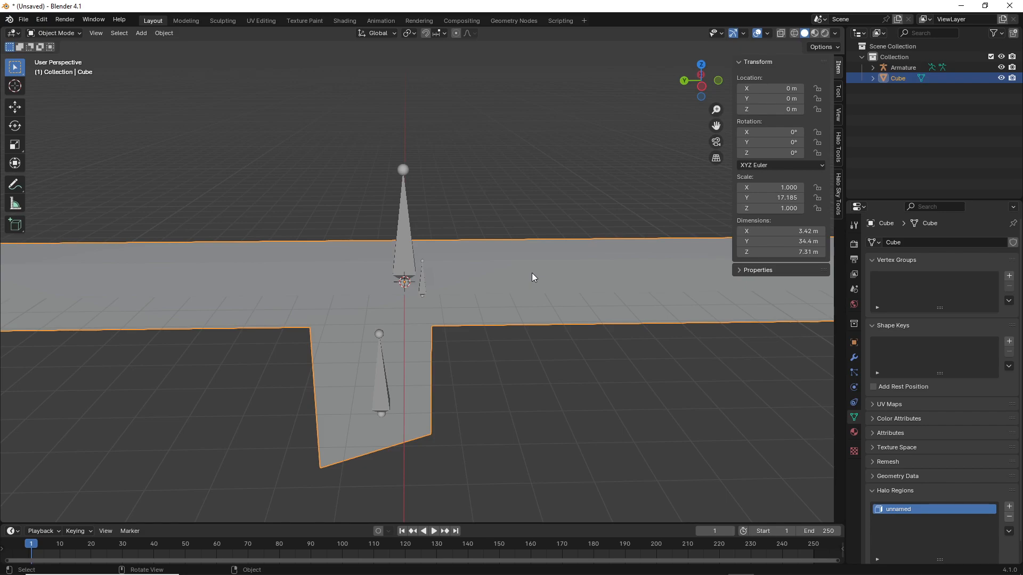
{"action": "left_click", "coordinate": [402, 226], "text": "shift"}
{"action": "key", "text": "ctrl+p"}
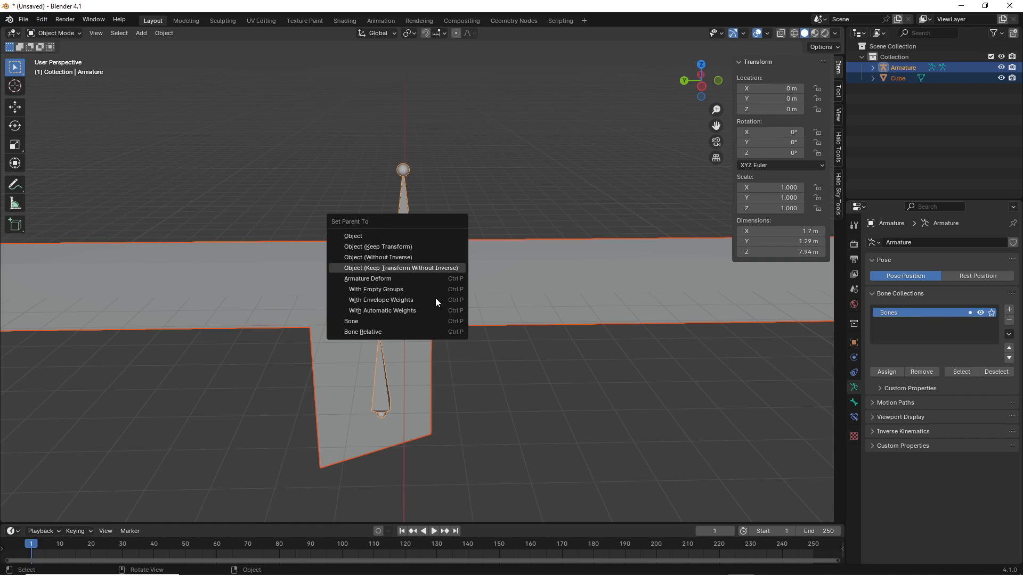
{"action": "left_click", "coordinate": [372, 312]}
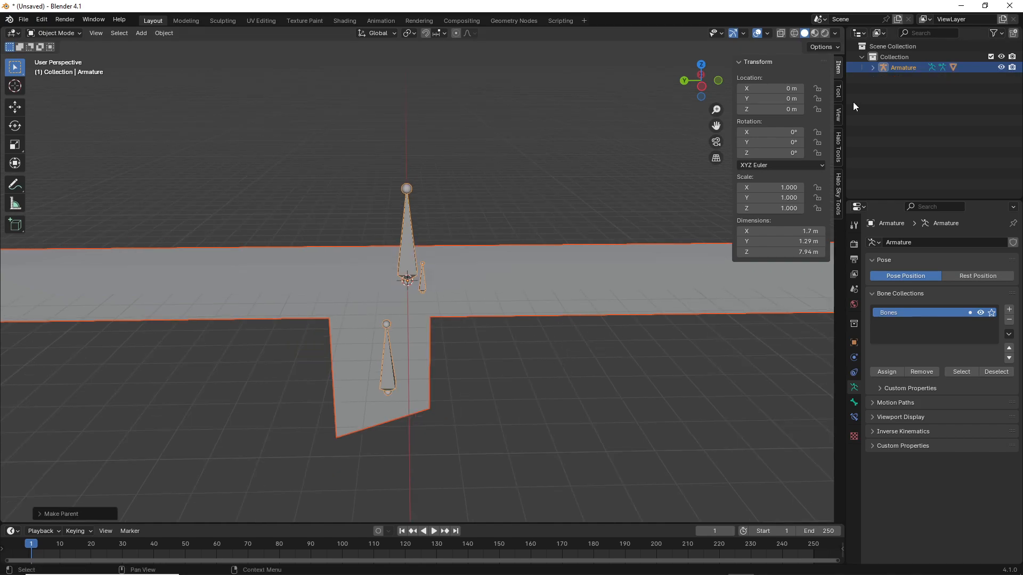
{"action": "left_click", "coordinate": [465, 139]}
Put the Cube mesh in Edit Mode with wireframe shading and select the vertices of its frame charger vertex group.
{"action": "left_click", "coordinate": [500, 264]}
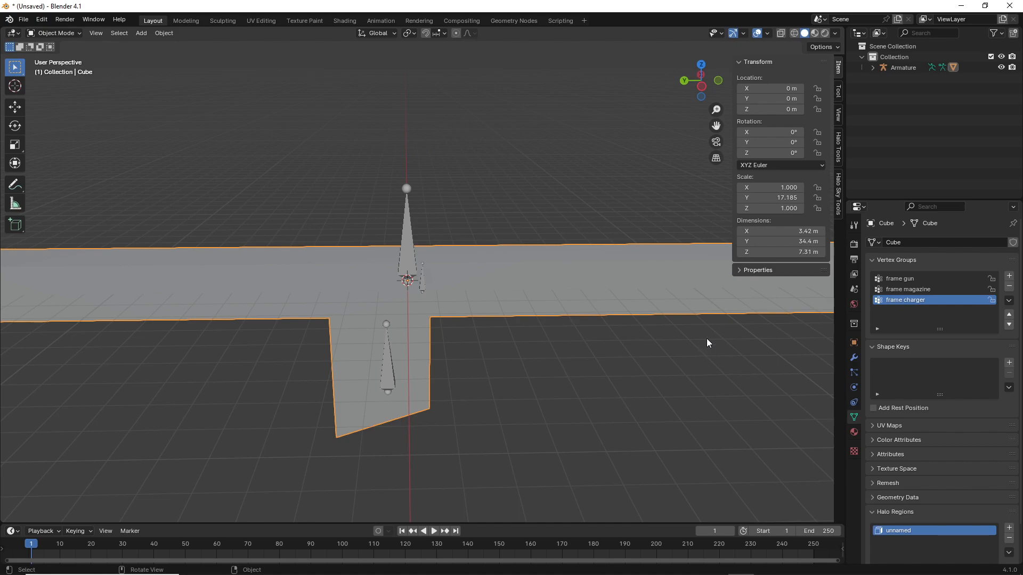
{"action": "left_click", "coordinate": [795, 33]}
{"action": "middle_click_drag", "start_coordinate": [642, 136], "coordinate": [632, 146]}
{"action": "key", "text": "Tab"}
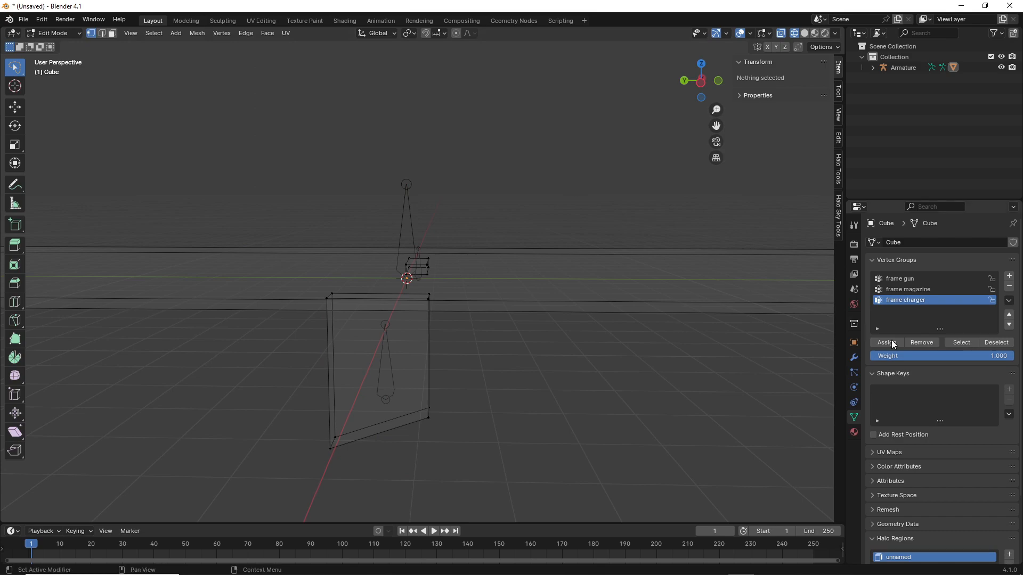
{"action": "left_click", "coordinate": [961, 341]}
{"action": "middle_click_drag", "start_coordinate": [464, 334], "coordinate": [467, 285]}
{"action": "scroll", "coordinate": [467, 285], "scroll_direction": "up", "scroll_amount": 2}
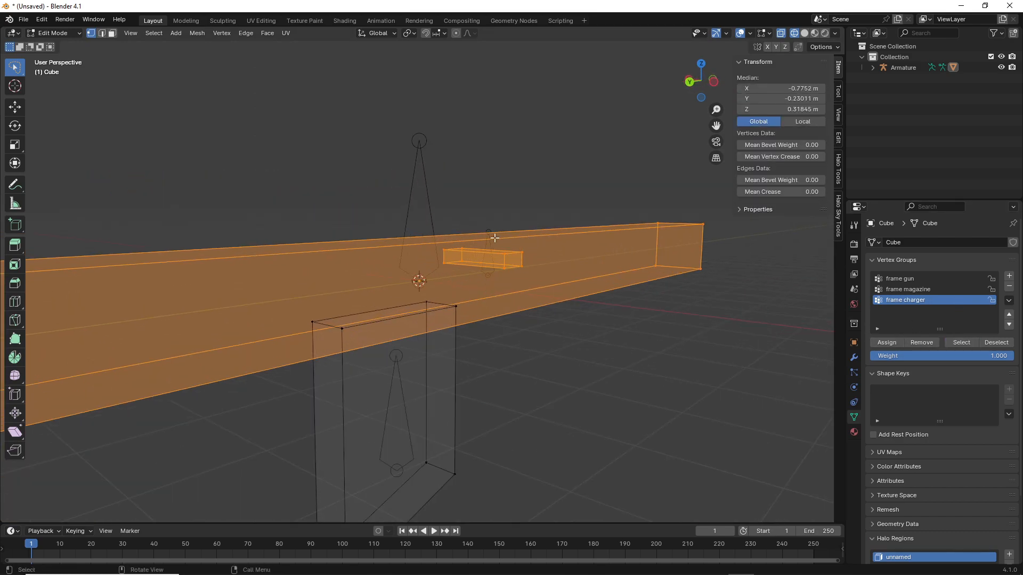
{"action": "scroll", "coordinate": [541, 267], "scroll_direction": "down", "scroll_amount": 5}
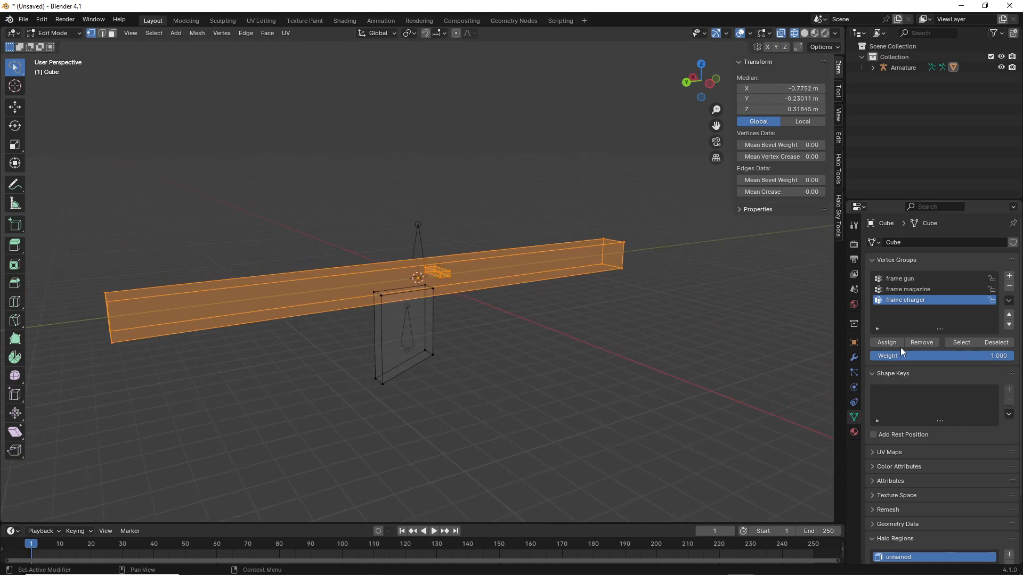
Remove the selected vertices from the frame charger vertex group, assign only the small charger piece's vertices to it, and check the selection.
{"action": "left_click", "coordinate": [934, 342]}
{"action": "middle_click_drag", "start_coordinate": [644, 340], "coordinate": [555, 327]}
{"action": "left_click", "coordinate": [554, 327]}
{"action": "mouse_move", "coordinate": [450, 232]}
{"action": "right_mouse_down", "text": "ctrl"}
{"action": "mouse_move", "coordinate": [394, 233]}
{"action": "mouse_move", "coordinate": [464, 270]}
{"action": "right_mouse_up", "text": "ctrl"}
{"action": "scroll", "coordinate": [506, 285], "scroll_direction": "up", "scroll_amount": 1}
{"action": "left_click", "coordinate": [883, 344]}
{"action": "middle_click_drag", "start_coordinate": [709, 331], "coordinate": [726, 345]}
{"action": "left_click", "coordinate": [1002, 344]}
{"action": "left_click", "coordinate": [963, 344]}
{"action": "left_click", "coordinate": [989, 343]}
{"action": "left_click", "coordinate": [961, 343]}
{"action": "left_click", "coordinate": [988, 343]}
{"action": "middle_click_drag", "start_coordinate": [558, 315], "coordinate": [553, 327]}
{"action": "scroll", "coordinate": [469, 282], "scroll_direction": "up", "scroll_amount": 2}
{"action": "middle_click_drag", "start_coordinate": [513, 293], "coordinate": [535, 262], "text": "shift"}
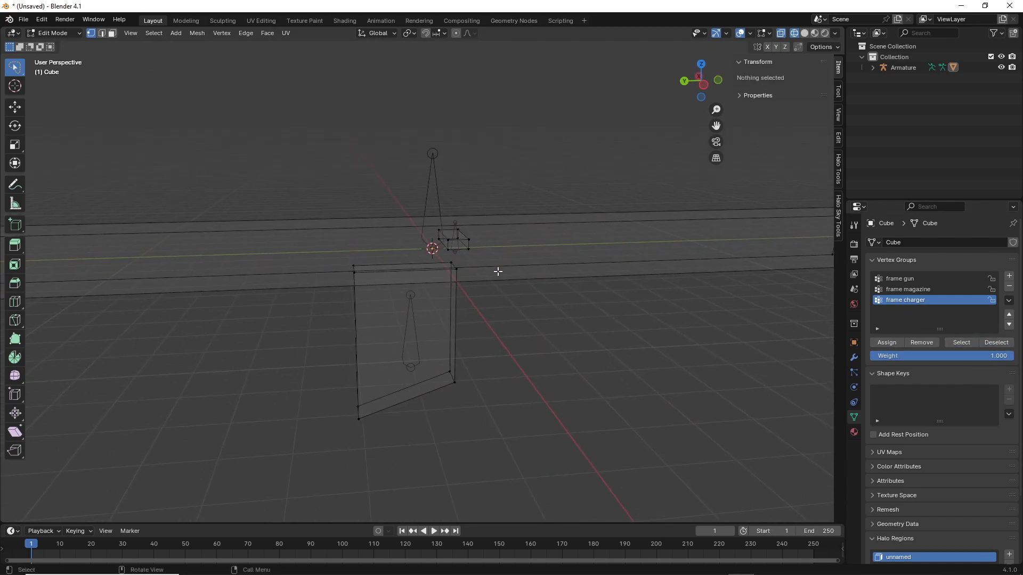
Check which vertices of the stick body belong to the frame gun vertex group, leaving nothing selected.
{"action": "left_click", "coordinate": [900, 279]}
{"action": "left_click", "coordinate": [960, 342]}
{"action": "middle_click_drag", "start_coordinate": [681, 321], "coordinate": [703, 317]}
{"action": "mouse_move", "coordinate": [348, 266]}
{"action": "right_mouse_down", "text": "ctrl+shift"}
{"action": "mouse_move", "coordinate": [506, 267]}
{"action": "mouse_move", "coordinate": [312, 405]}
{"action": "mouse_move", "coordinate": [323, 362]}
{"action": "right_mouse_up", "text": "ctrl+shift"}
{"action": "scroll", "coordinate": [393, 320], "scroll_direction": "down", "scroll_amount": 1}
{"action": "middle_click_drag", "start_coordinate": [392, 320], "coordinate": [416, 347]}
{"action": "left_click", "coordinate": [991, 343]}
{"action": "left_click", "coordinate": [963, 343]}
{"action": "left_click", "coordinate": [984, 342]}
{"action": "left_click", "coordinate": [971, 342]}
{"action": "left_click", "coordinate": [984, 342]}
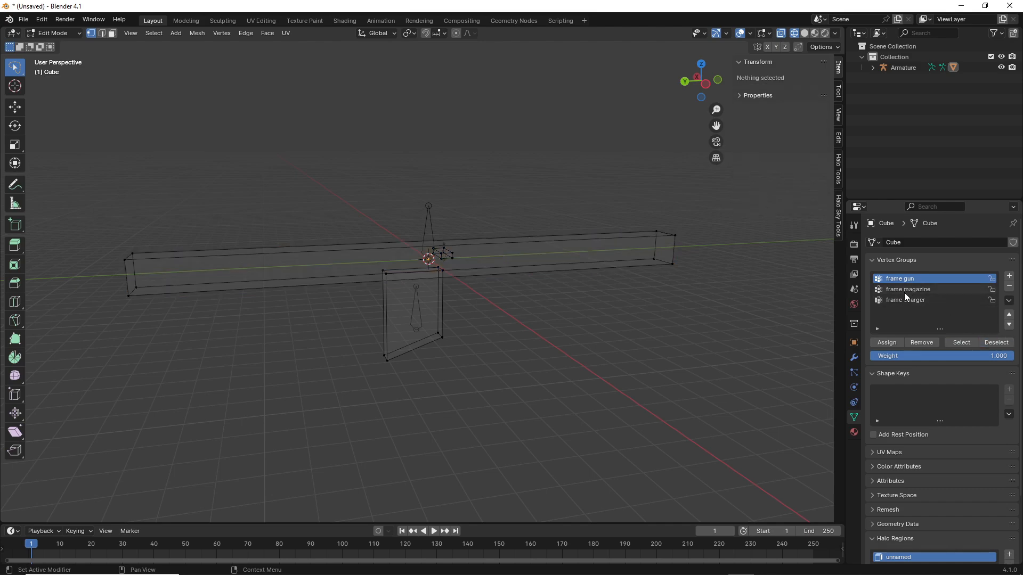
Check which vertices belong to the frame magazine vertex group, and clear the selection.
{"action": "left_click", "coordinate": [904, 291]}
{"action": "left_click", "coordinate": [965, 343]}
{"action": "left_click", "coordinate": [992, 343]}
{"action": "left_click", "coordinate": [970, 343]}
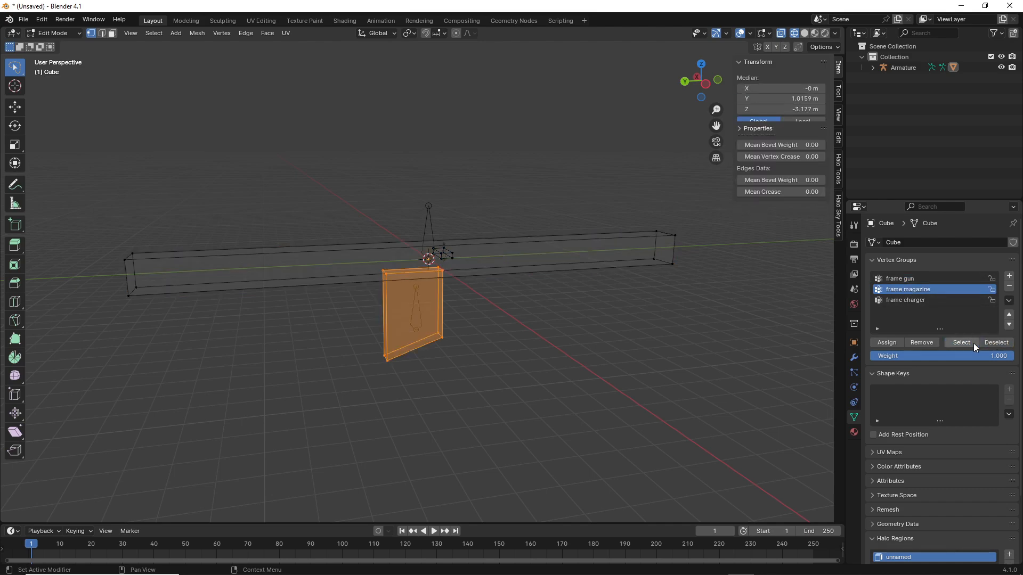
{"action": "left_click", "coordinate": [758, 347]}
{"action": "middle_click_drag", "start_coordinate": [663, 285], "coordinate": [644, 277]}
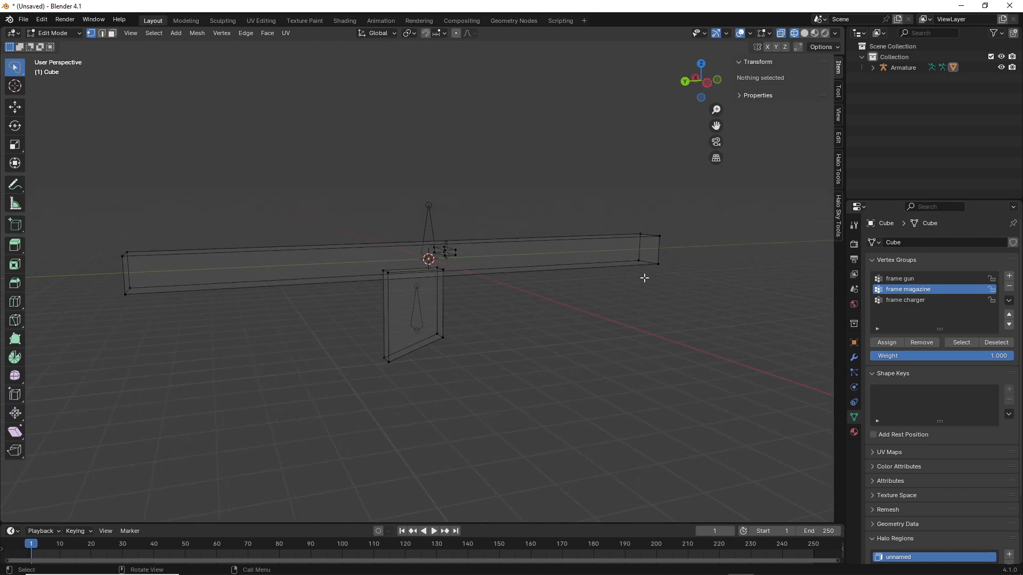
{"action": "middle_click_drag", "start_coordinate": [632, 278], "coordinate": [529, 317]}
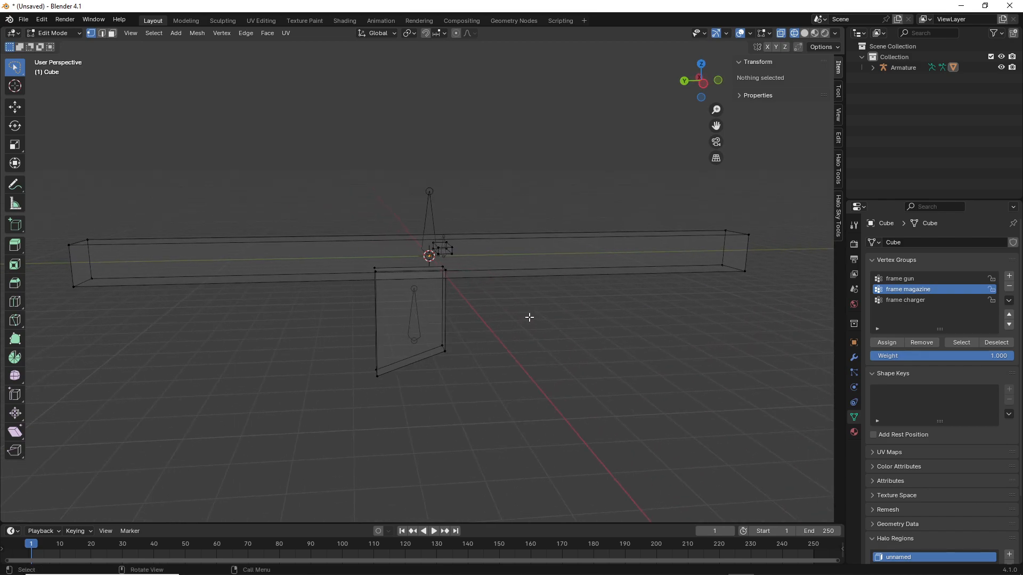
{"action": "middle_click_drag", "start_coordinate": [479, 380], "coordinate": [472, 404]}
{"action": "left_click", "coordinate": [925, 299]}
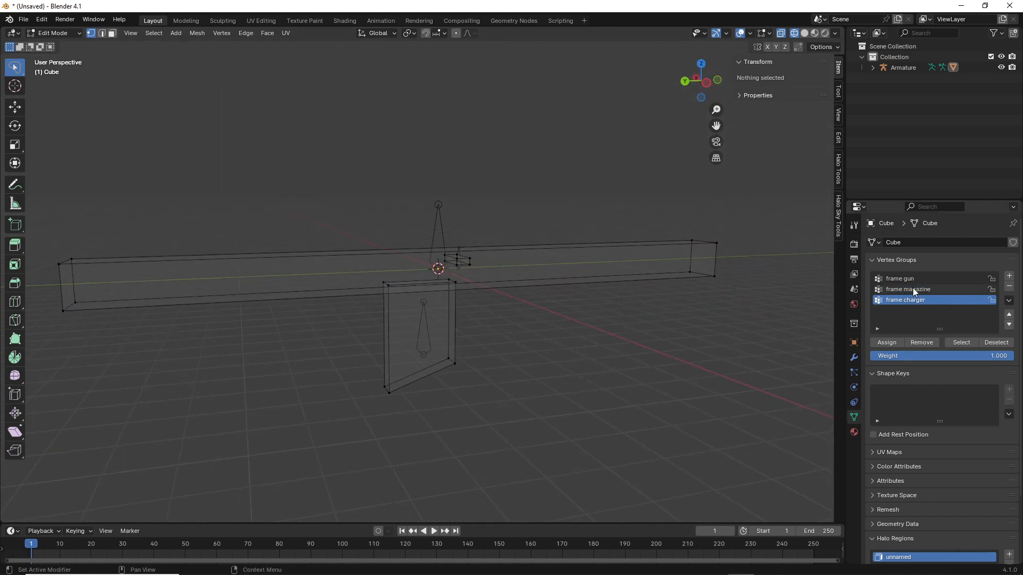
{"action": "left_click", "coordinate": [907, 280]}
{"action": "middle_click_drag", "start_coordinate": [538, 294], "coordinate": [504, 296]}
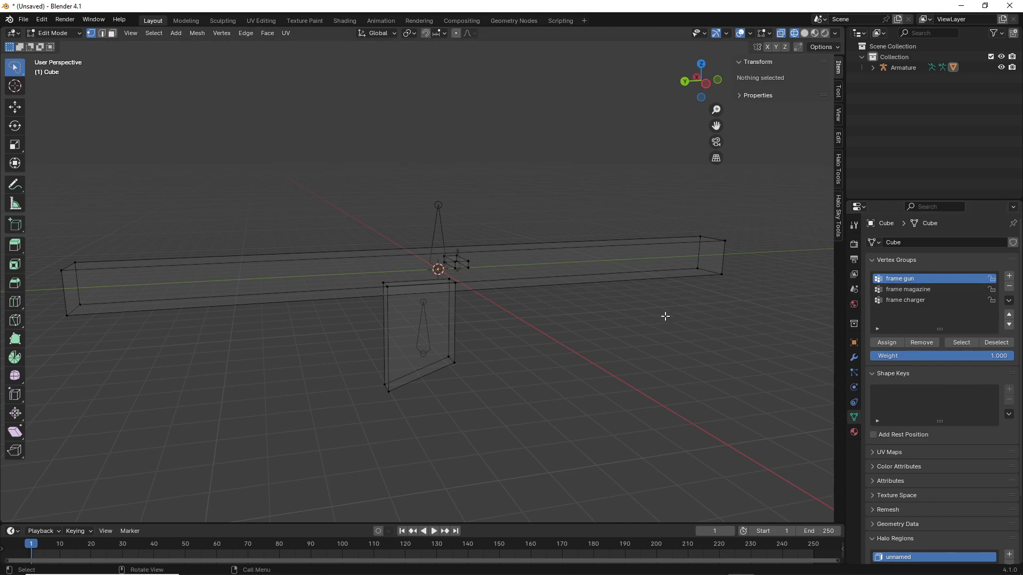
{"action": "middle_click_drag", "start_coordinate": [664, 316], "coordinate": [559, 335]}
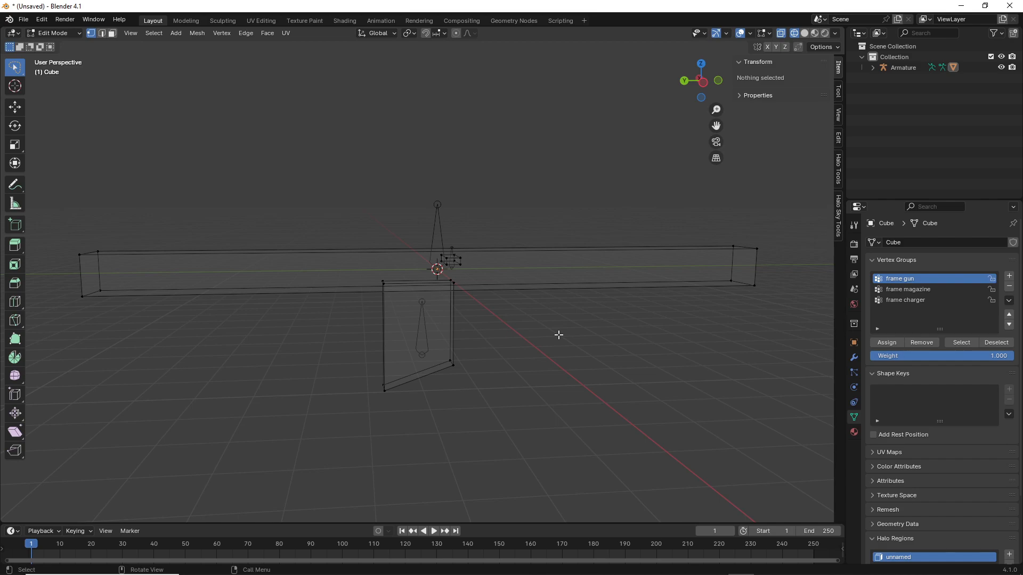
Return the Cube mesh to Object Mode, deselect it, and switch the viewport to solid shading.
{"action": "mouse_move", "coordinate": [555, 335]}
{"action": "middle_mouse_down"}
{"action": "mouse_move", "coordinate": [548, 351]}
{"action": "mouse_move", "coordinate": [549, 336]}
{"action": "mouse_move", "coordinate": [572, 341]}
{"action": "middle_mouse_up"}
{"action": "key", "text": "Tab"}
{"action": "left_click", "coordinate": [568, 339]}
{"action": "left_click", "coordinate": [803, 33]}
Add a UV sphere in the left orthographic view and place it above the stick at about Y -5.7 m, Z 4.63 m.
{"action": "mouse_move", "coordinate": [597, 179]}
{"action": "middle_mouse_down"}
{"action": "mouse_move", "coordinate": [390, 167]}
{"action": "mouse_move", "coordinate": [590, 186]}
{"action": "mouse_move", "coordinate": [590, 222]}
{"action": "mouse_move", "coordinate": [583, 205]}
{"action": "mouse_move", "coordinate": [552, 237]}
{"action": "middle_mouse_up"}
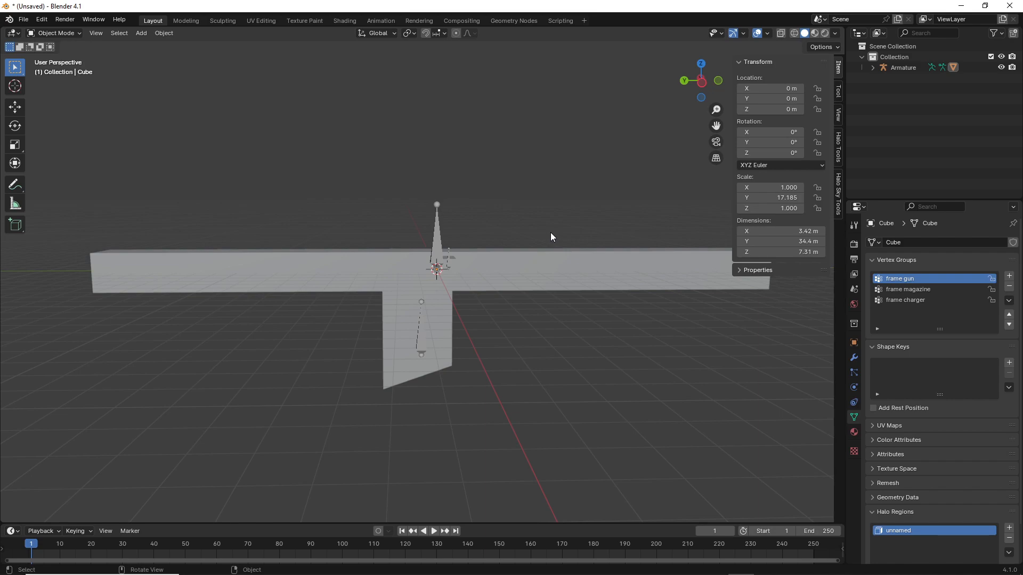
{"action": "scroll", "coordinate": [542, 234], "scroll_direction": "up", "scroll_amount": 4}
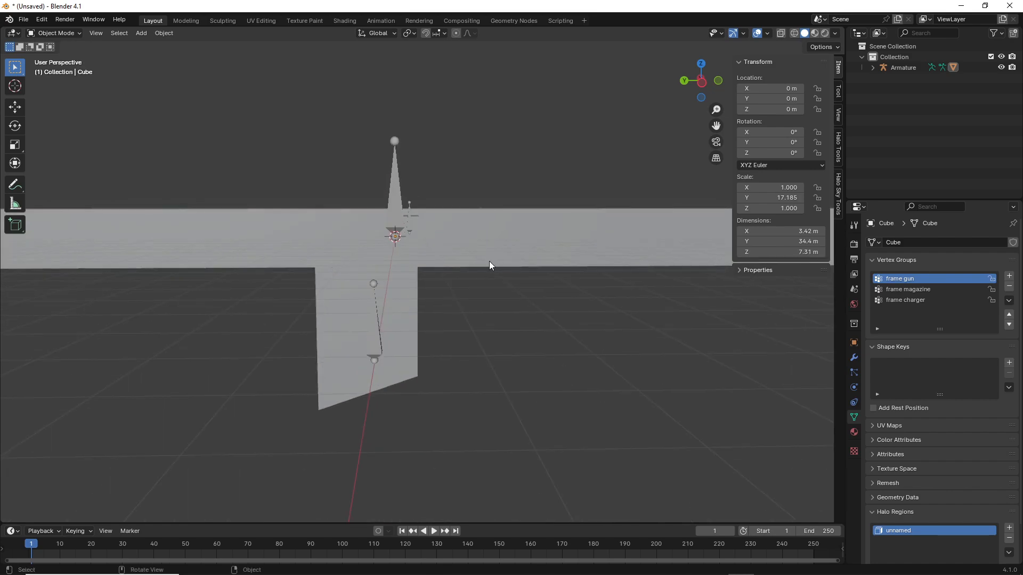
{"action": "scroll", "coordinate": [543, 242], "scroll_direction": "down", "scroll_amount": 1}
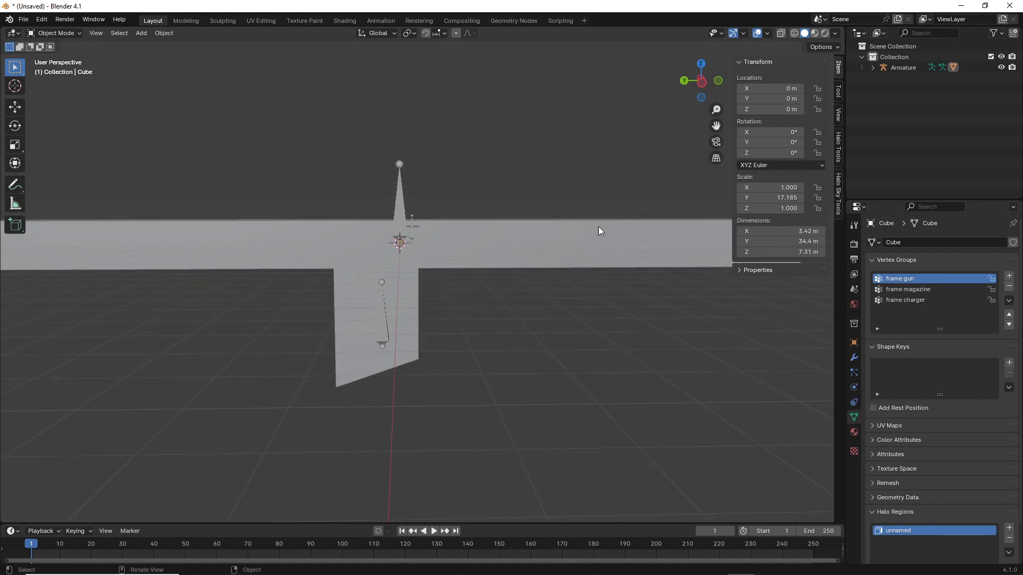
{"action": "left_click", "coordinate": [703, 83]}
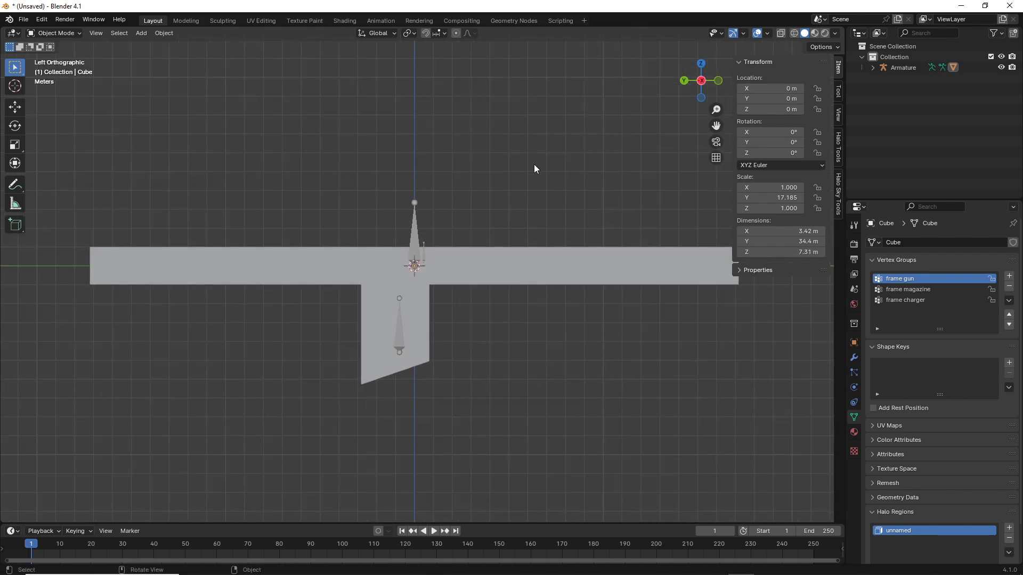
{"action": "left_click", "coordinate": [141, 33]}
{"action": "mouse_move", "coordinate": [164, 33]}
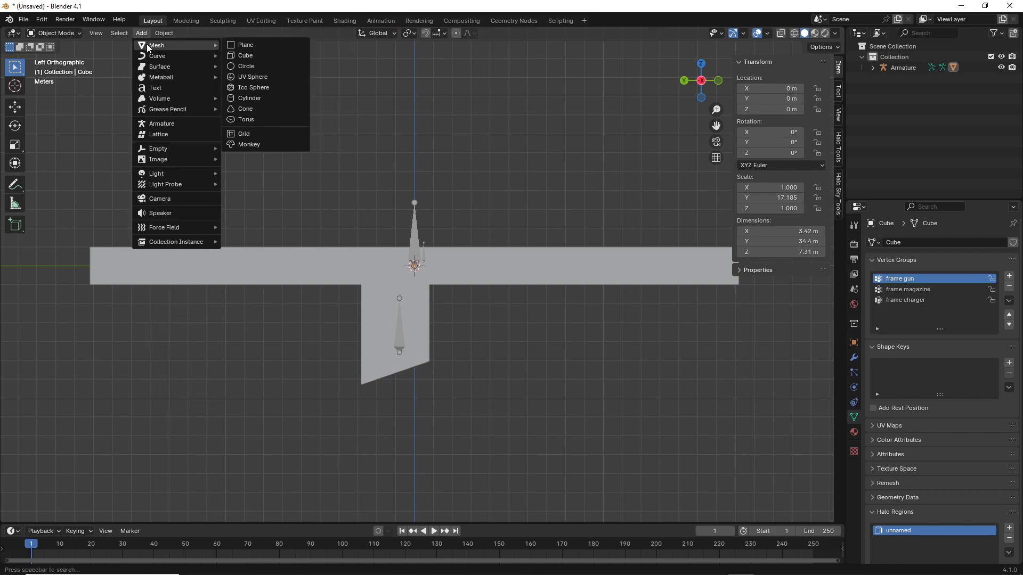
{"action": "left_click", "coordinate": [272, 79]}
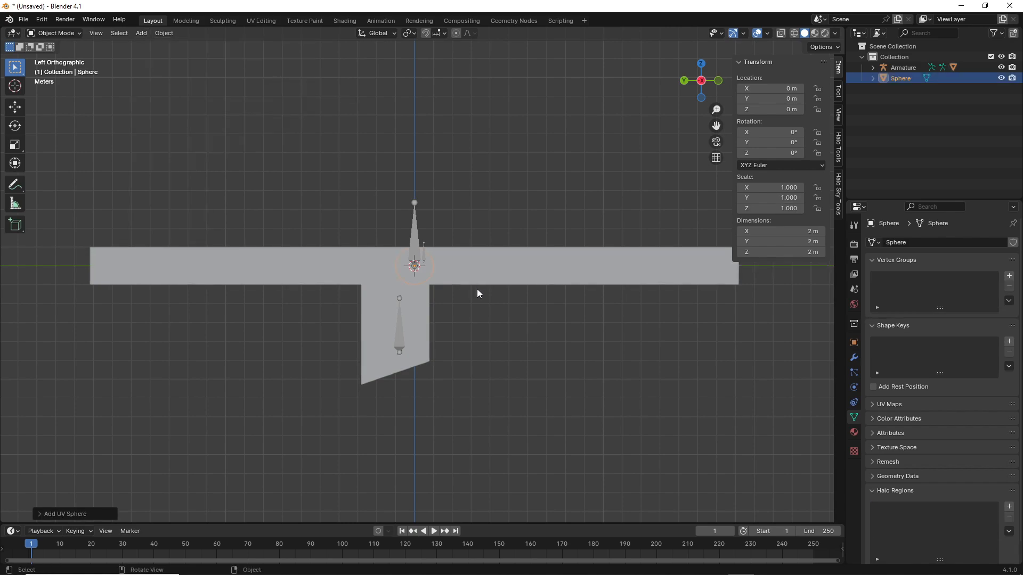
{"action": "key", "text": "g"}
{"action": "left_click", "coordinate": [586, 204]}
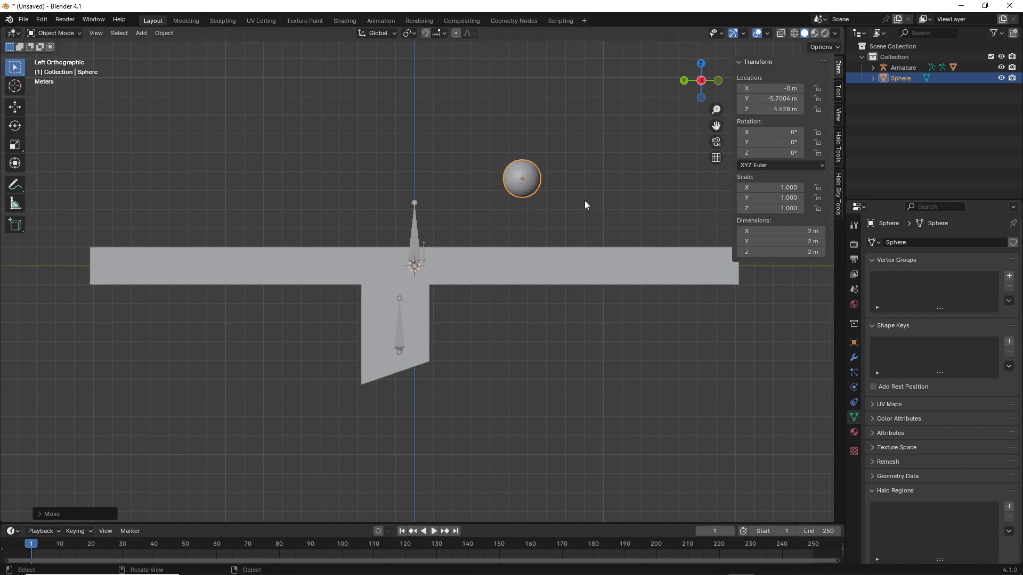
Rename the sphere object as "#left hand cyborg" and deselect it.
{"action": "double_click", "coordinate": [894, 79]}
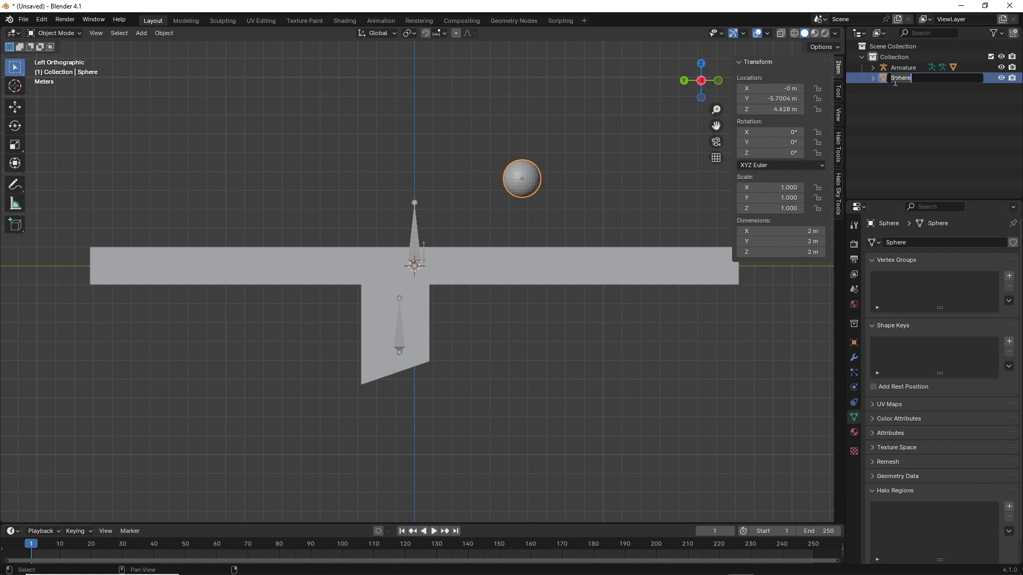
{"action": "type", "text": "#"}
{"action": "type", "text": "left hand cyborg"}
{"action": "key", "text": "BackSpace"}
{"action": "key", "text": "BackSpace"}
{"action": "key", "text": "BackSpace"}
{"action": "key", "text": "BackSpace"}
{"action": "type", "text": "yborg"}
{"action": "key", "text": "Return"}
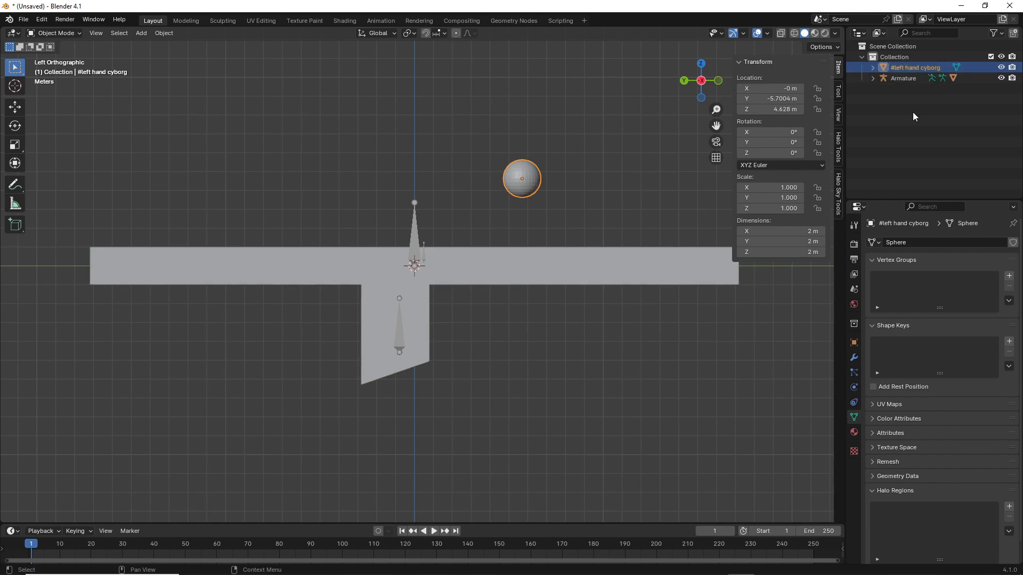
{"action": "left_click", "coordinate": [913, 112]}
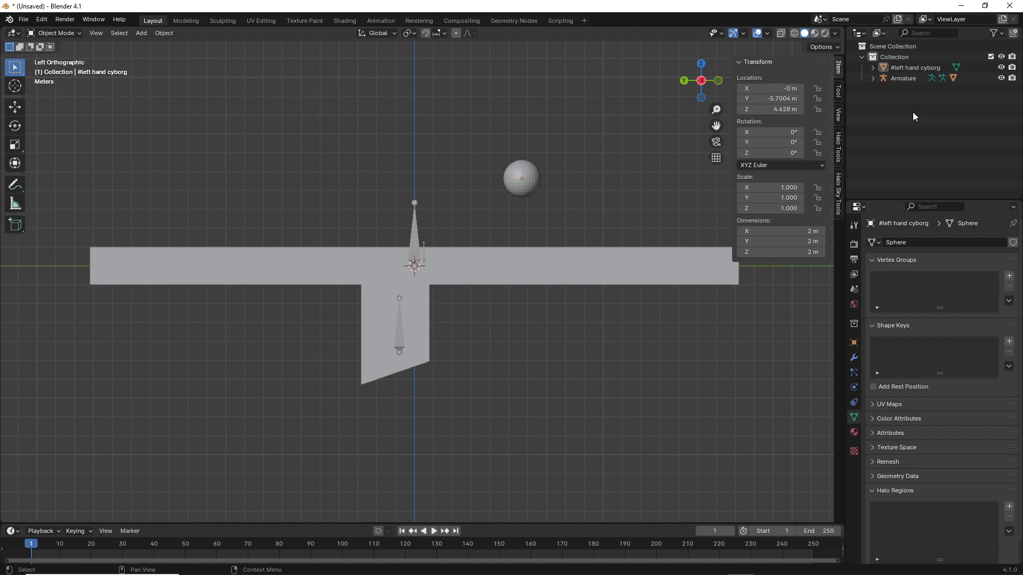
Move the #left hand cyborg sphere to the stick's underside, at about Y -4.63 m, Z -0.9 m in the left orthographic view.
{"action": "left_click", "coordinate": [905, 67]}
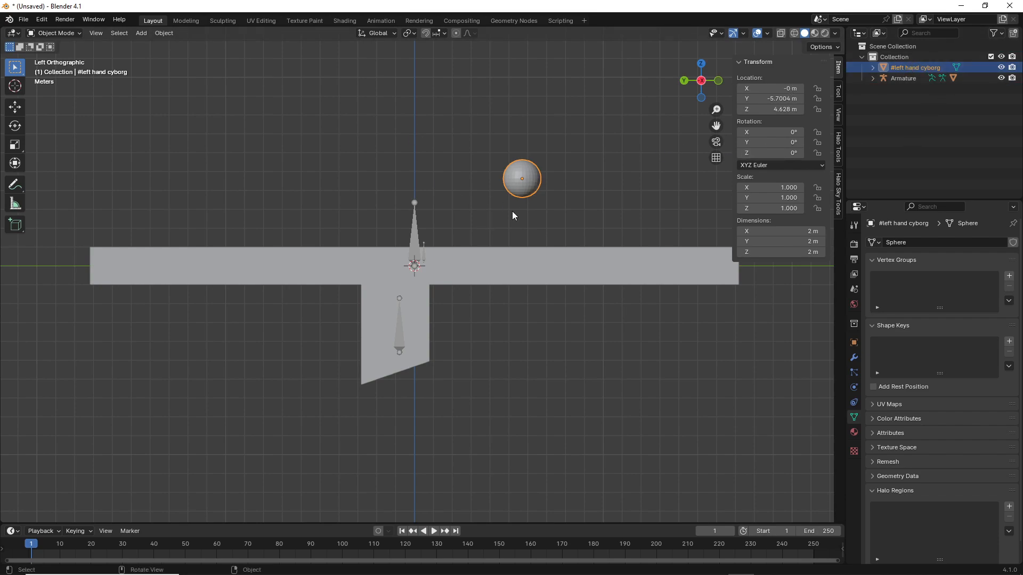
{"action": "left_click", "coordinate": [698, 82]}
{"action": "left_click", "coordinate": [686, 80]}
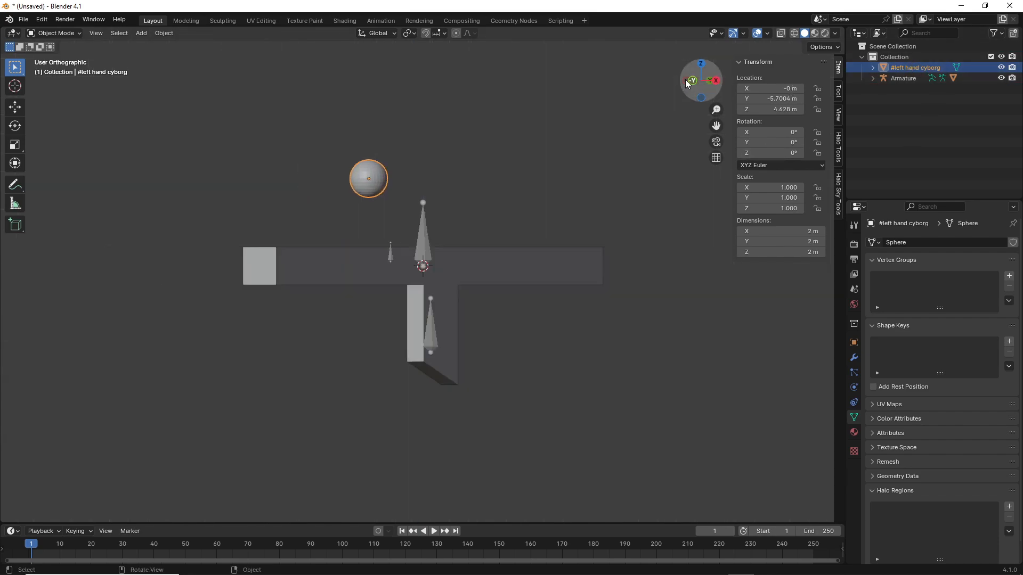
{"action": "left_click", "coordinate": [685, 80]}
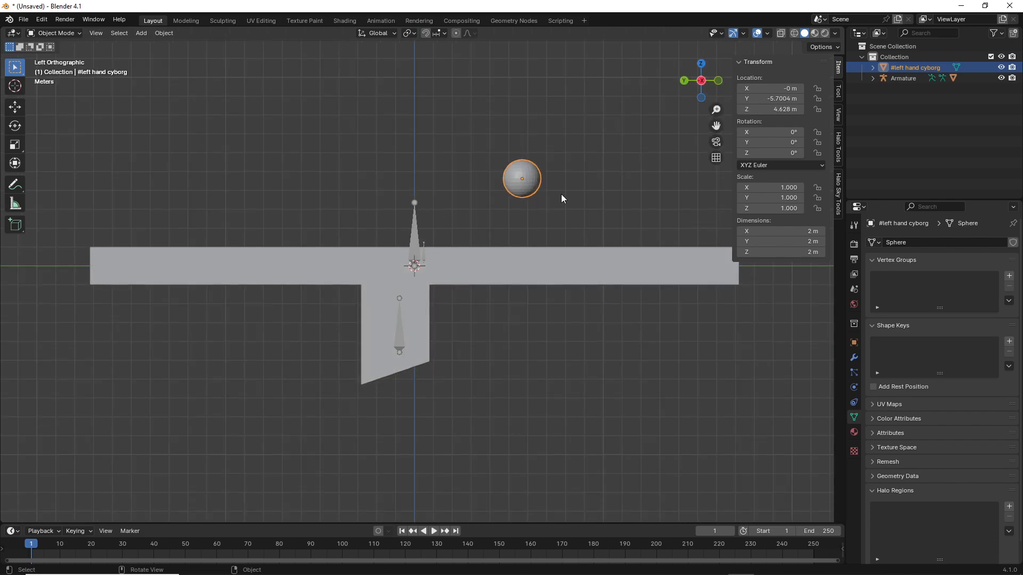
{"action": "key", "text": "g"}
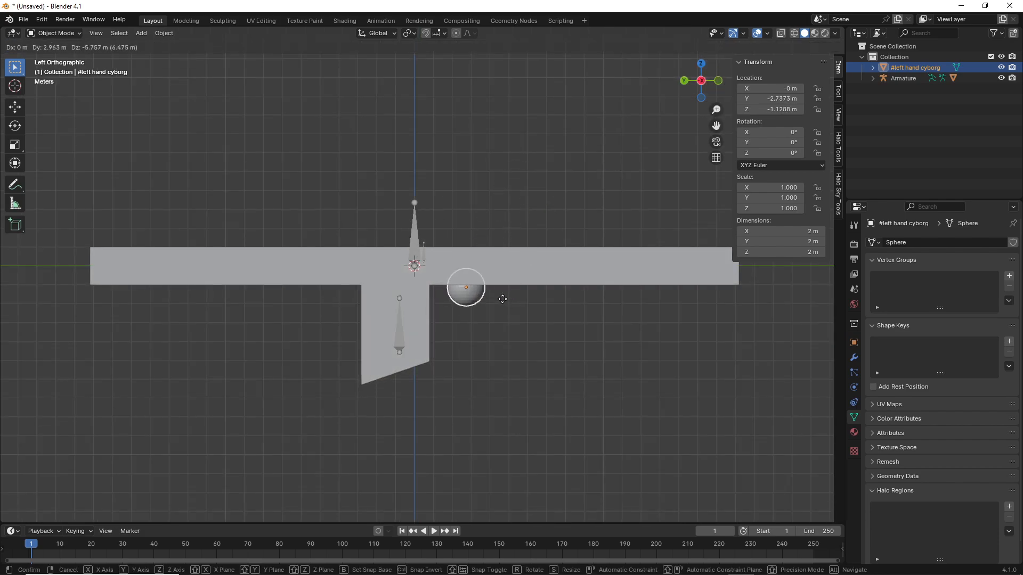
{"action": "left_click", "coordinate": [499, 298]}
{"action": "key", "text": "g"}
{"action": "left_click", "coordinate": [537, 309]}
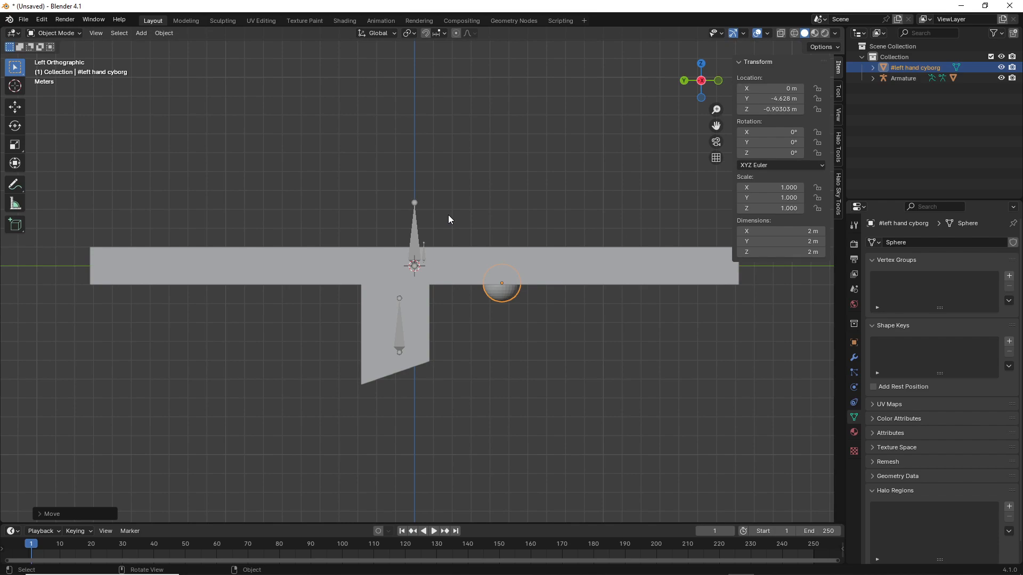
Move the #left hand cyborg sphere along the Y axis to about Y -7.6 m and deselect it.
{"action": "middle_click_drag", "start_coordinate": [474, 209], "coordinate": [410, 218]}
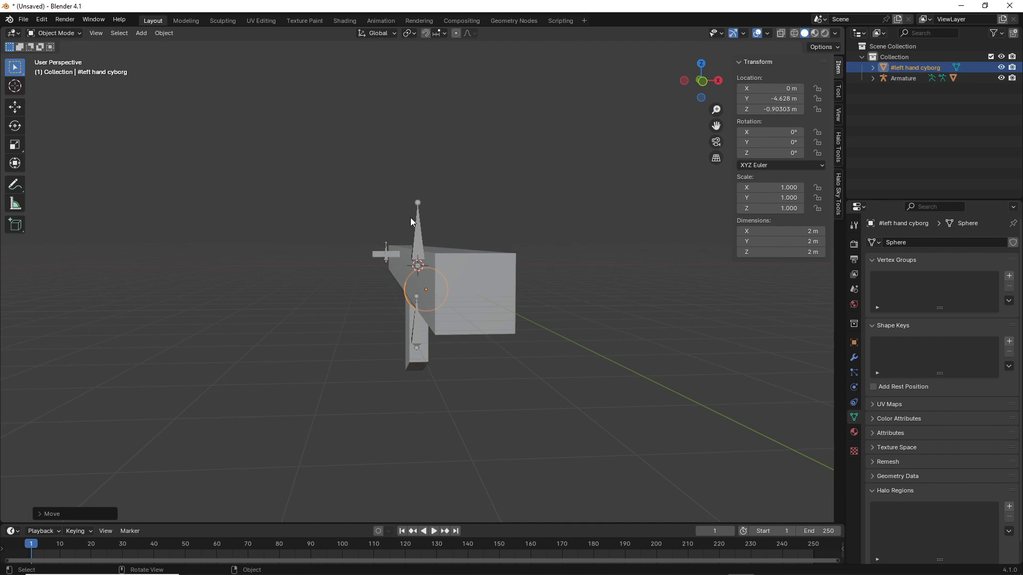
{"action": "left_click", "coordinate": [685, 82]}
{"action": "middle_click_drag", "start_coordinate": [591, 182], "coordinate": [537, 171], "text": "shift"}
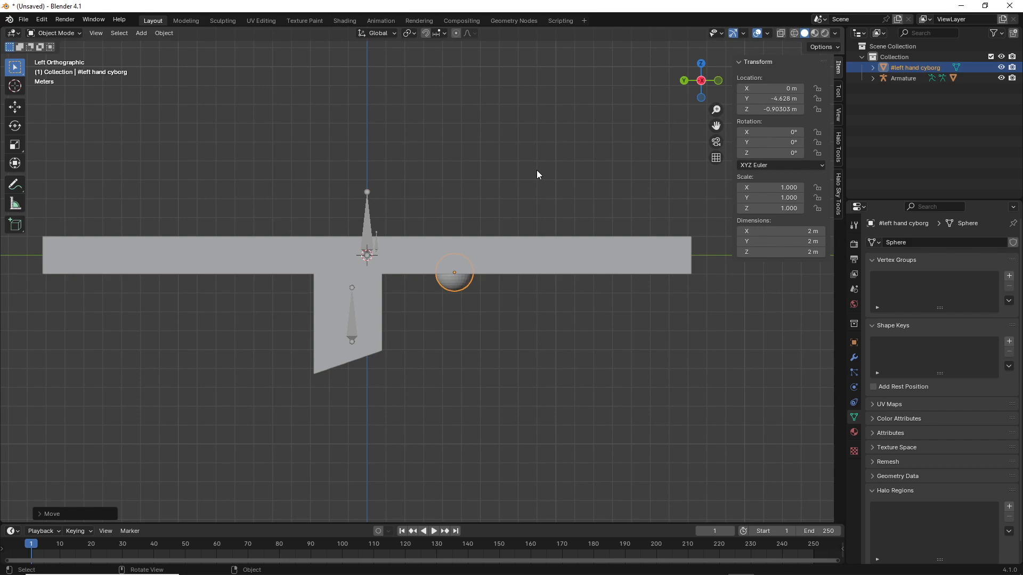
{"action": "scroll", "coordinate": [558, 289], "scroll_direction": "up", "scroll_amount": 2}
{"action": "middle_click_drag", "start_coordinate": [558, 289], "coordinate": [524, 280], "text": "shift"}
{"action": "scroll", "coordinate": [523, 281], "scroll_direction": "down", "scroll_amount": 1}
{"action": "scroll", "coordinate": [523, 281], "scroll_direction": "down", "scroll_amount": 3}
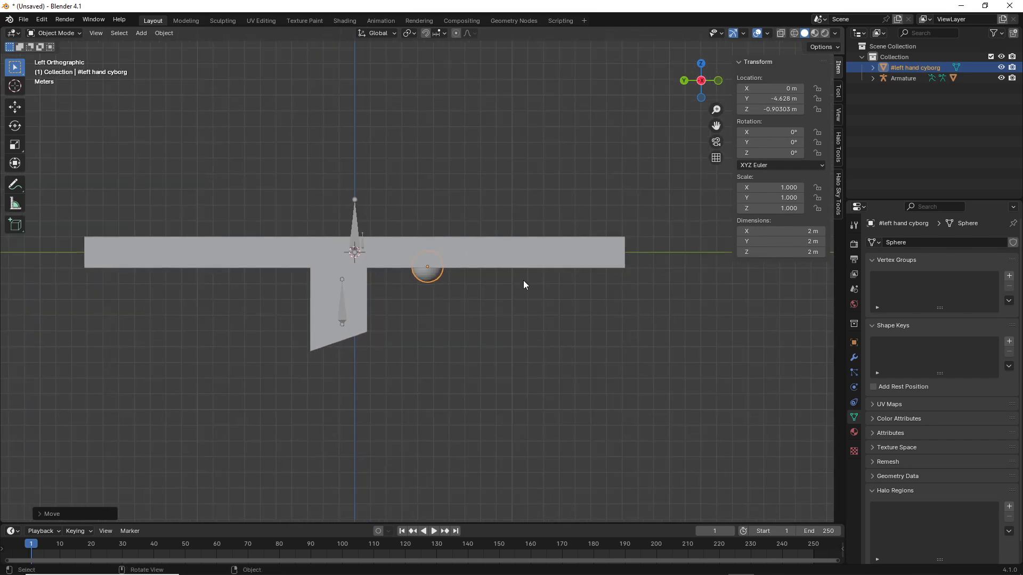
{"action": "key", "text": "g"}
{"action": "key", "text": "y"}
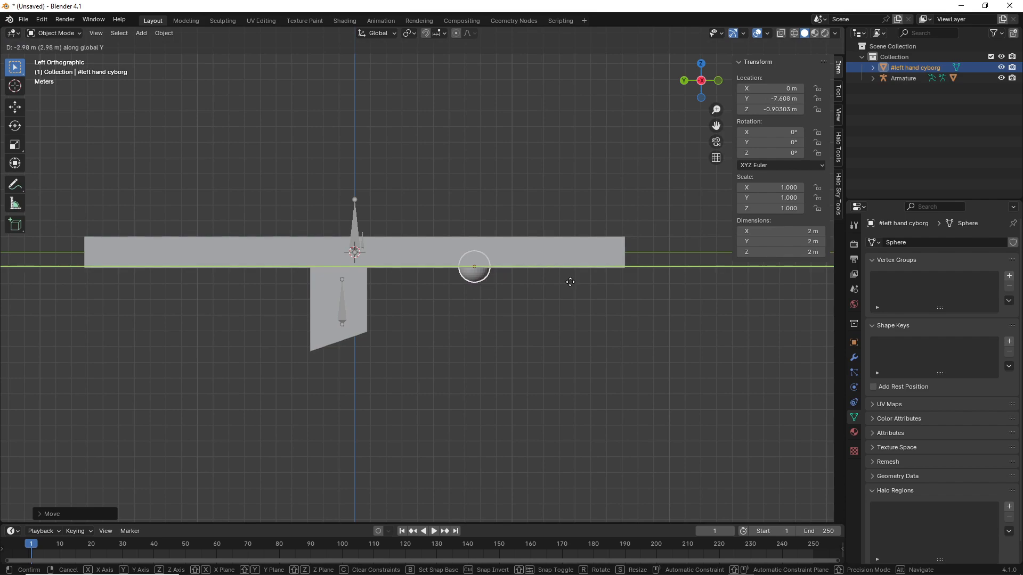
{"action": "left_click", "coordinate": [571, 283]}
{"action": "left_click", "coordinate": [547, 315]}
{"action": "middle_click_drag", "start_coordinate": [547, 314], "coordinate": [506, 321]}
{"action": "left_click", "coordinate": [717, 82]}
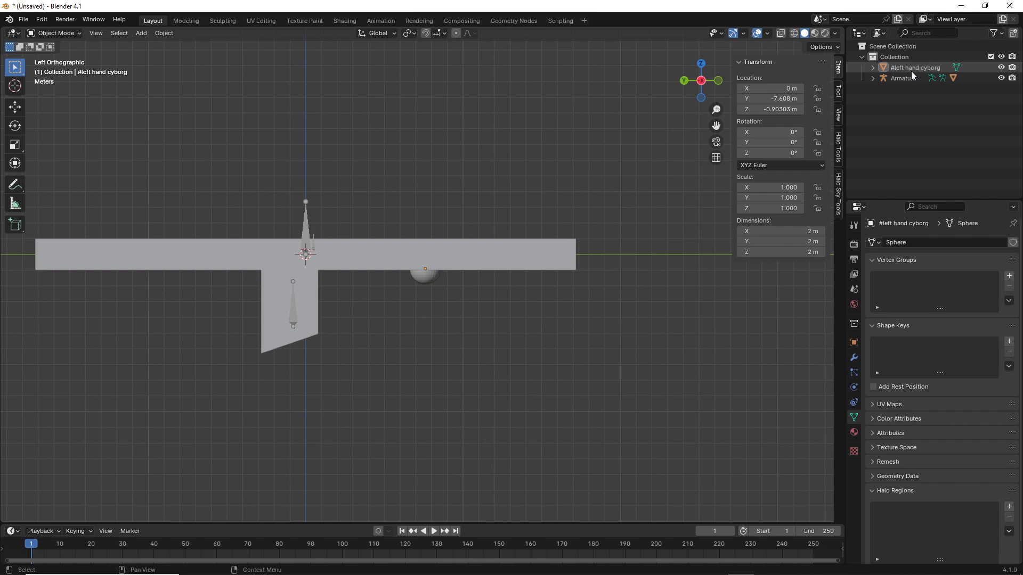
{"action": "middle_click_drag", "start_coordinate": [667, 173], "coordinate": [659, 184], "text": "shift"}
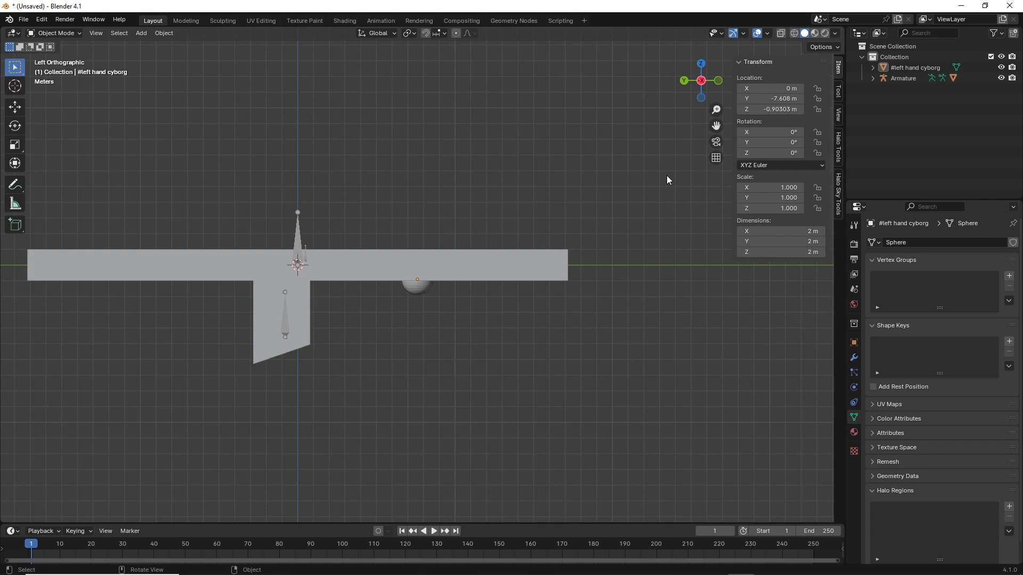
{"action": "scroll", "coordinate": [667, 177], "scroll_direction": "up", "scroll_amount": 1}
{"action": "middle_click_drag", "start_coordinate": [666, 176], "coordinate": [518, 157], "text": "shift"}
{"action": "left_click", "coordinate": [146, 32]}
{"action": "mouse_move", "coordinate": [160, 46]}
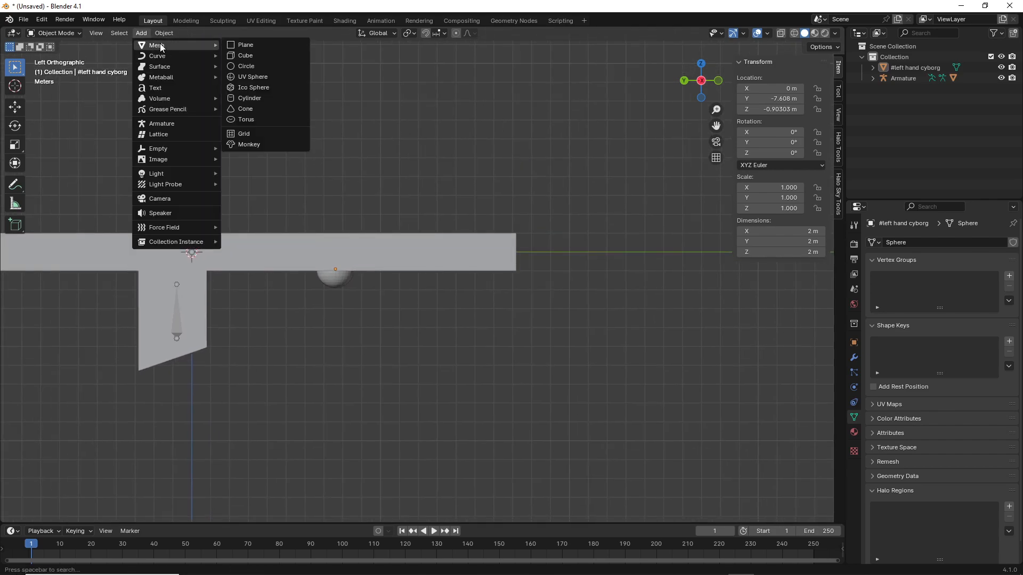
{"action": "left_click", "coordinate": [240, 65]}
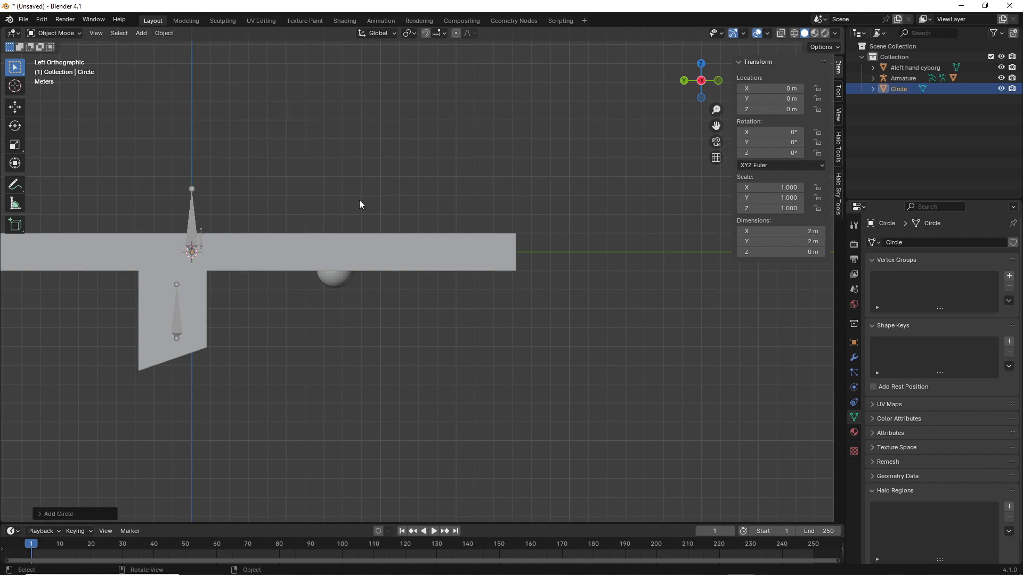
{"action": "key", "text": "Delete"}
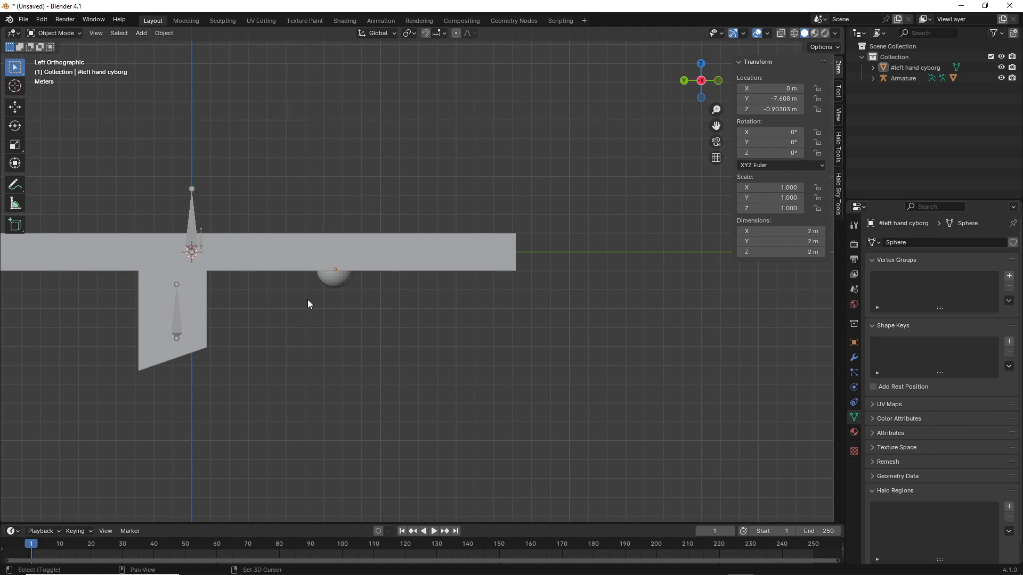
Select the #left hand cyborg sphere and add a Halo region to it.
{"action": "left_click", "coordinate": [327, 288]}
{"action": "middle_click_drag", "start_coordinate": [327, 287], "coordinate": [408, 270]}
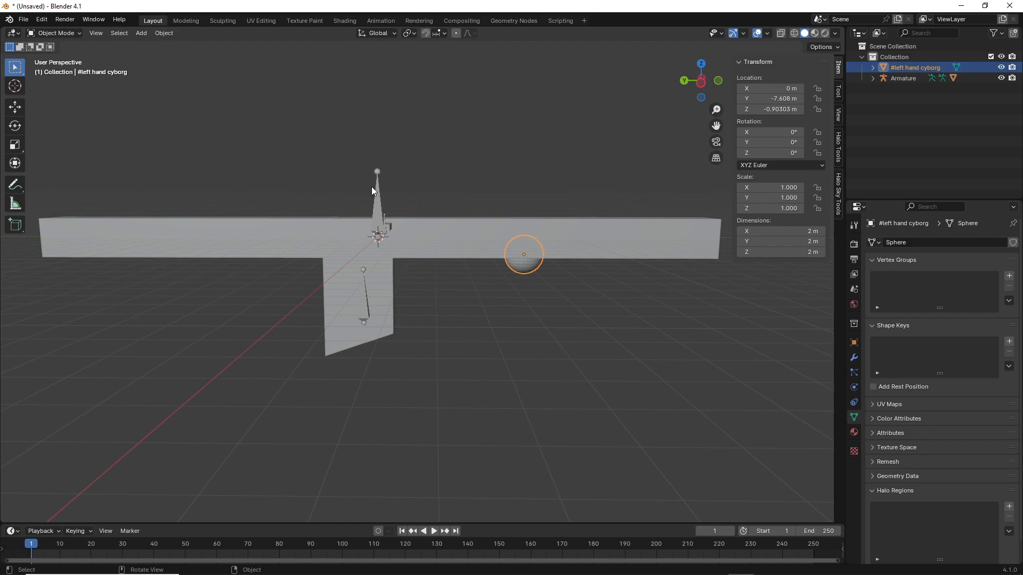
{"action": "left_click", "coordinate": [1009, 506]}
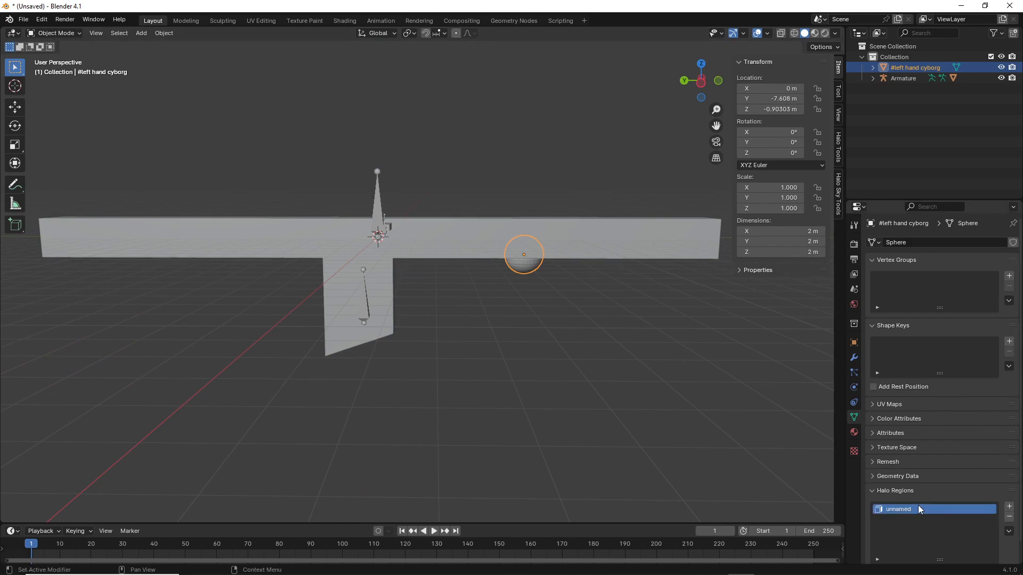
{"action": "middle_click_drag", "start_coordinate": [581, 324], "coordinate": [581, 314]}
{"action": "middle_click_drag", "start_coordinate": [692, 337], "coordinate": [685, 347], "text": "shift"}
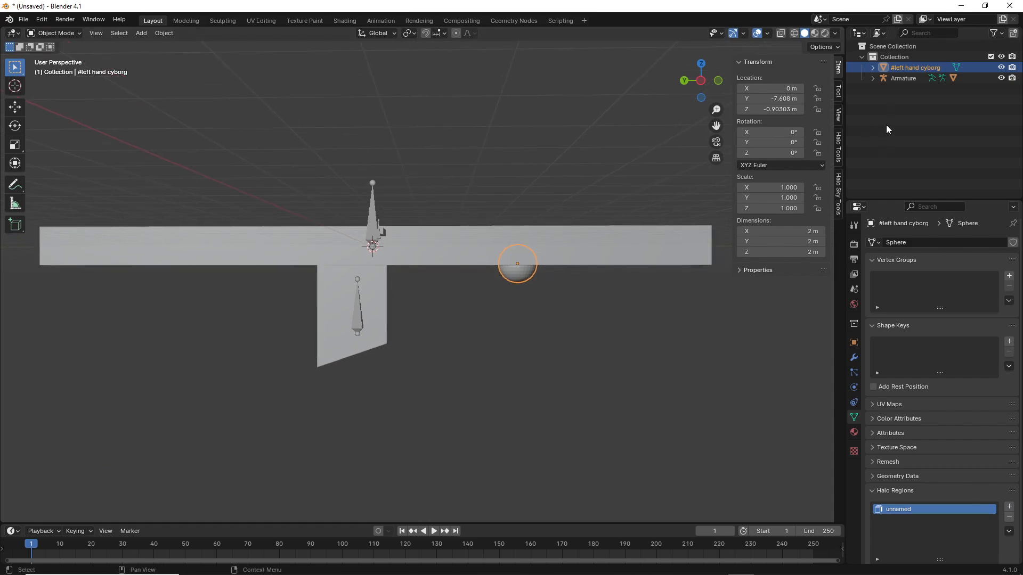
Check the #left hand cyborg sphere's Halo region in edit mode by selecting the whole mesh and deselecting the region's faces.
{"action": "middle_click_drag", "start_coordinate": [554, 281], "coordinate": [505, 299], "text": "shift"}
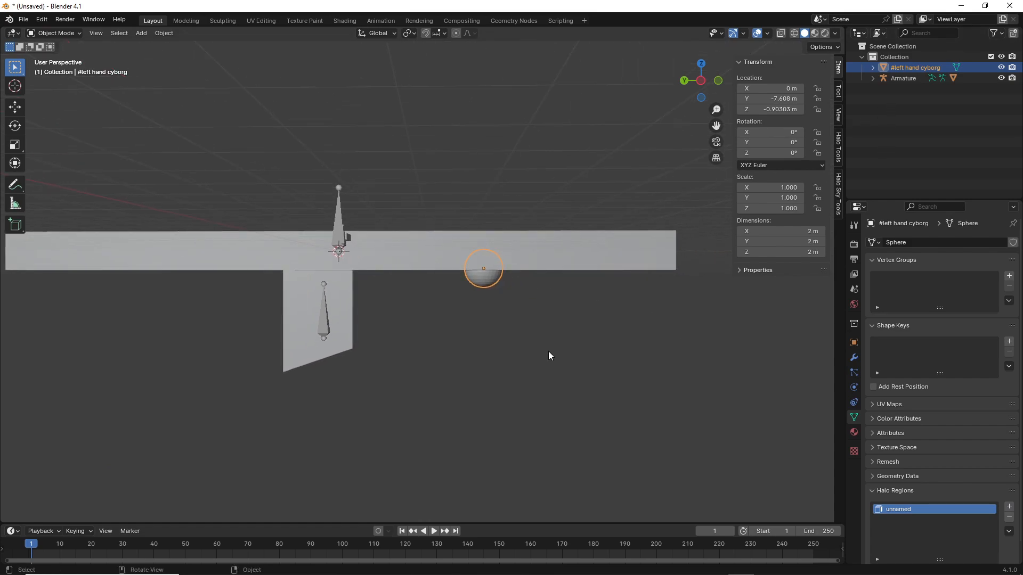
{"action": "key", "text": "Tab"}
{"action": "left_click", "coordinate": [551, 369]}
{"action": "key", "text": "a"}
{"action": "scroll", "coordinate": [932, 446], "scroll_direction": "down", "scroll_amount": 2}
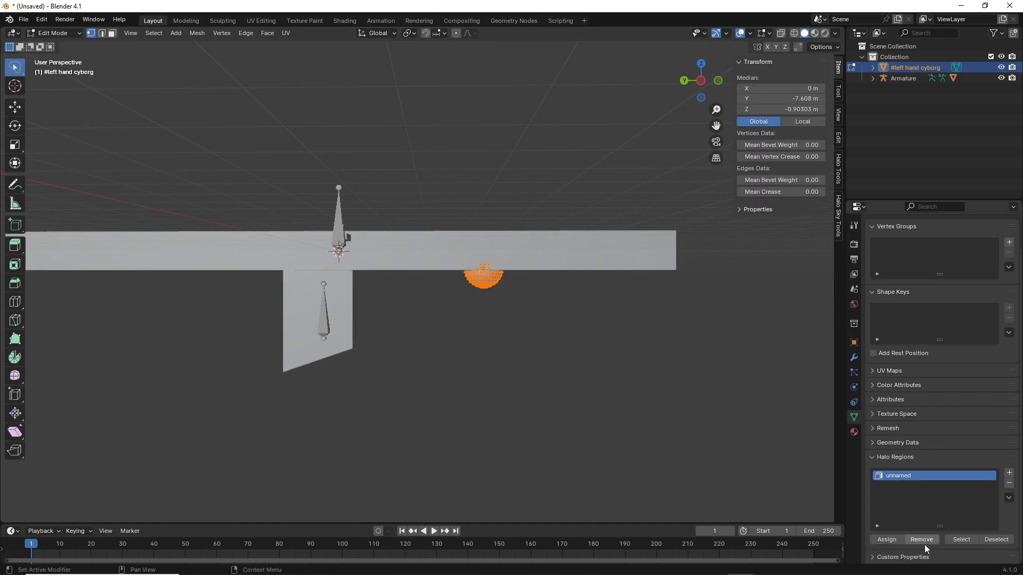
{"action": "left_click", "coordinate": [985, 539]}
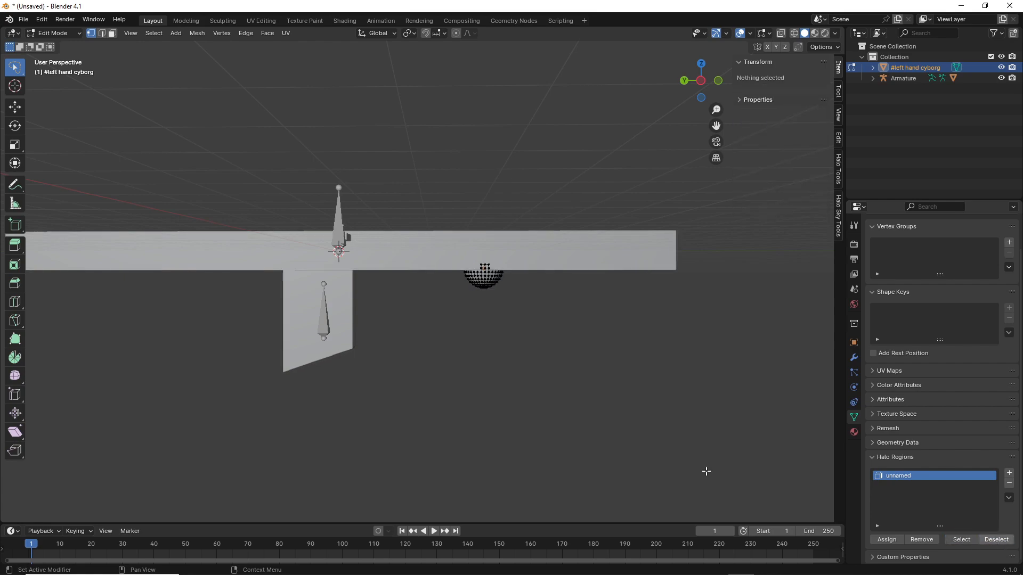
{"action": "key", "text": "Tab"}
{"action": "left_click", "coordinate": [529, 379]}
{"action": "scroll", "coordinate": [508, 310], "scroll_direction": "up", "scroll_amount": 1}
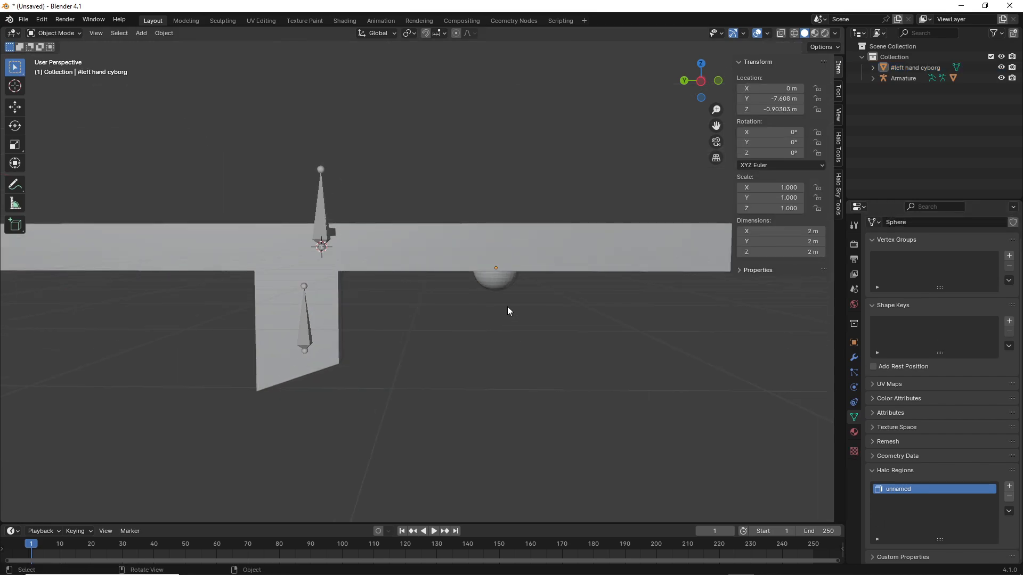
Select the #left hand cyborg sphere and set Armature as its parent object.
{"action": "left_click", "coordinate": [500, 281]}
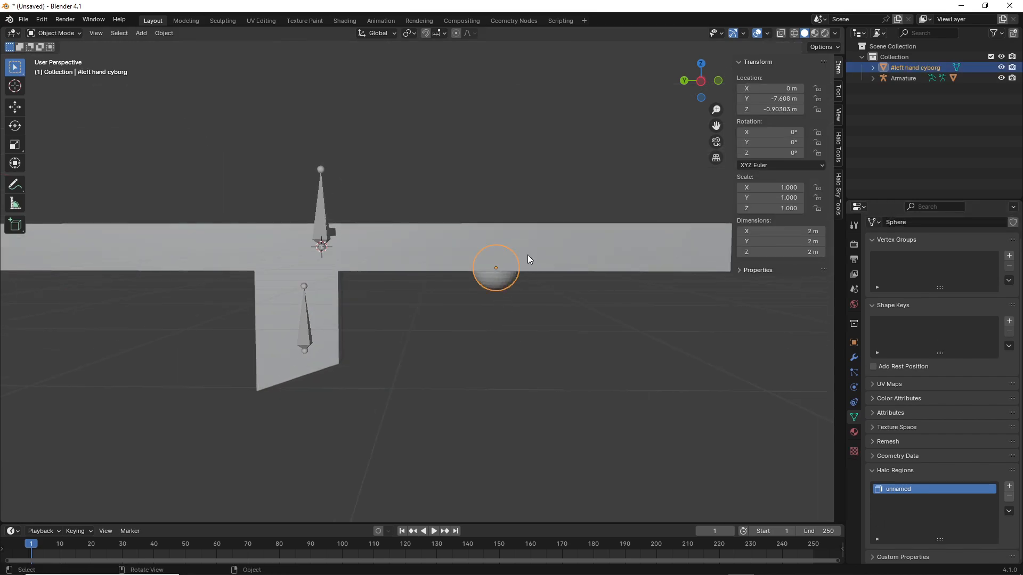
{"action": "left_click", "coordinate": [319, 205], "text": "shift"}
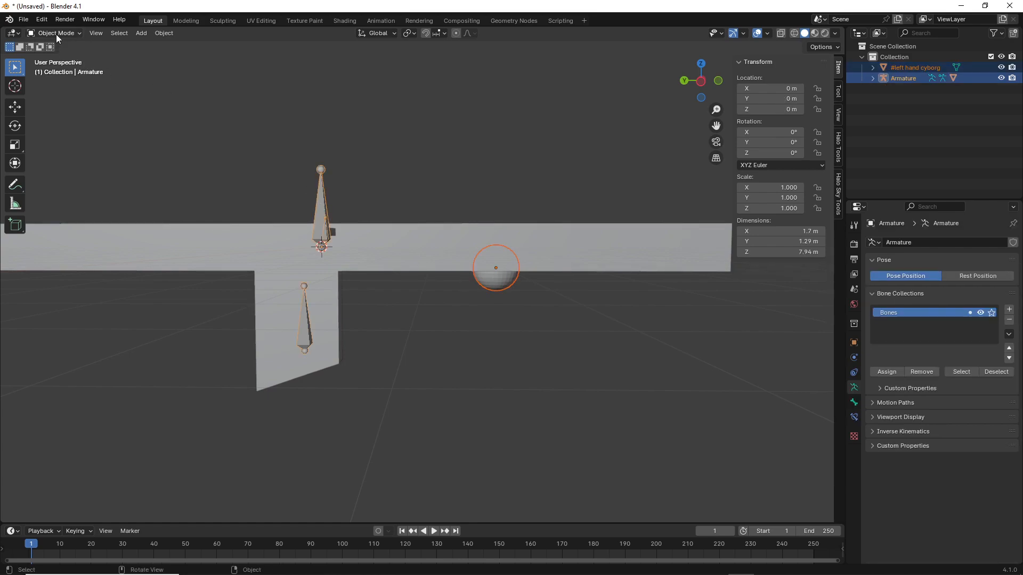
{"action": "left_click", "coordinate": [498, 278]}
{"action": "left_click", "coordinate": [853, 342]}
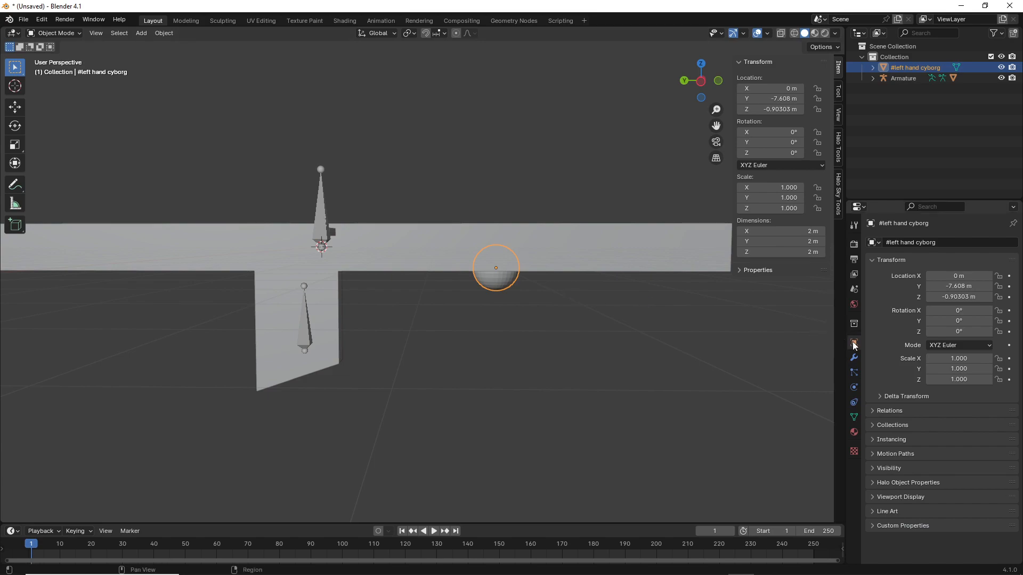
{"action": "left_click", "coordinate": [887, 410]}
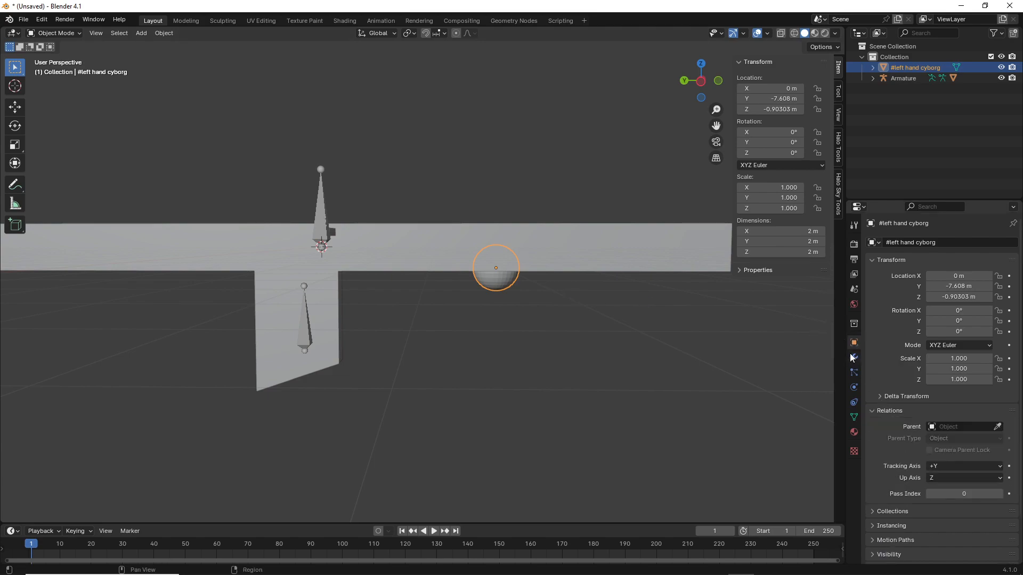
{"action": "scroll", "coordinate": [893, 373], "scroll_direction": "down", "scroll_amount": 2}
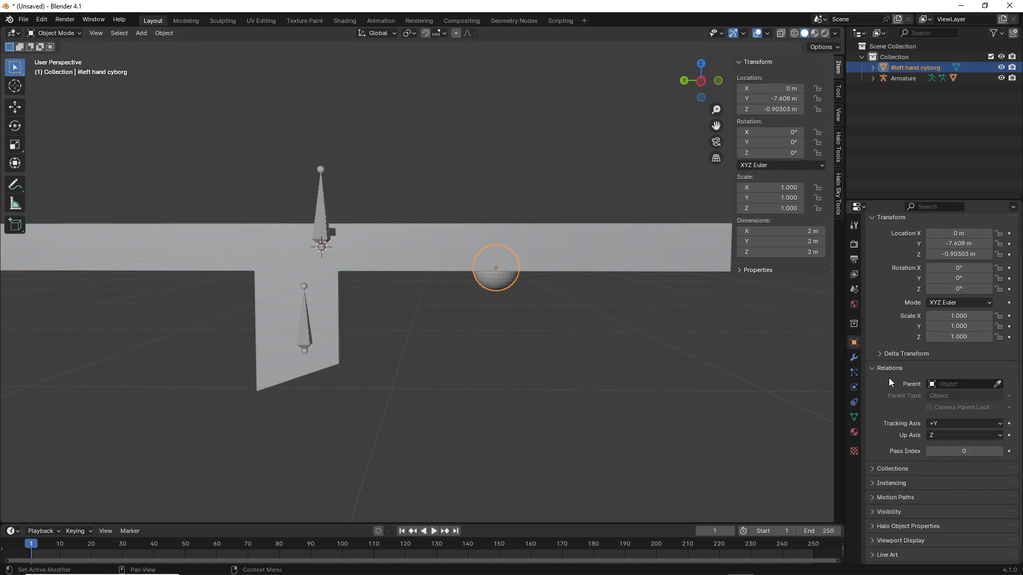
{"action": "scroll", "coordinate": [894, 369], "scroll_direction": "down", "scroll_amount": 1}
{"action": "left_click", "coordinate": [958, 373]}
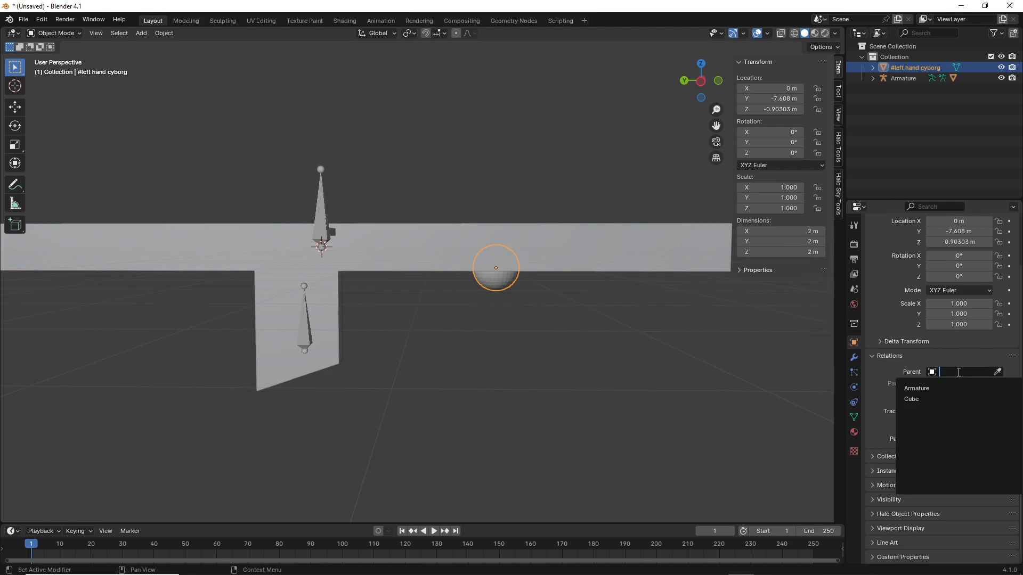
{"action": "left_click", "coordinate": [927, 388]}
Set the #left hand cyborg sphere's parent type to Bone with "frame gun" as the parent bone.
{"action": "left_click", "coordinate": [943, 384]}
{"action": "left_click", "coordinate": [941, 420]}
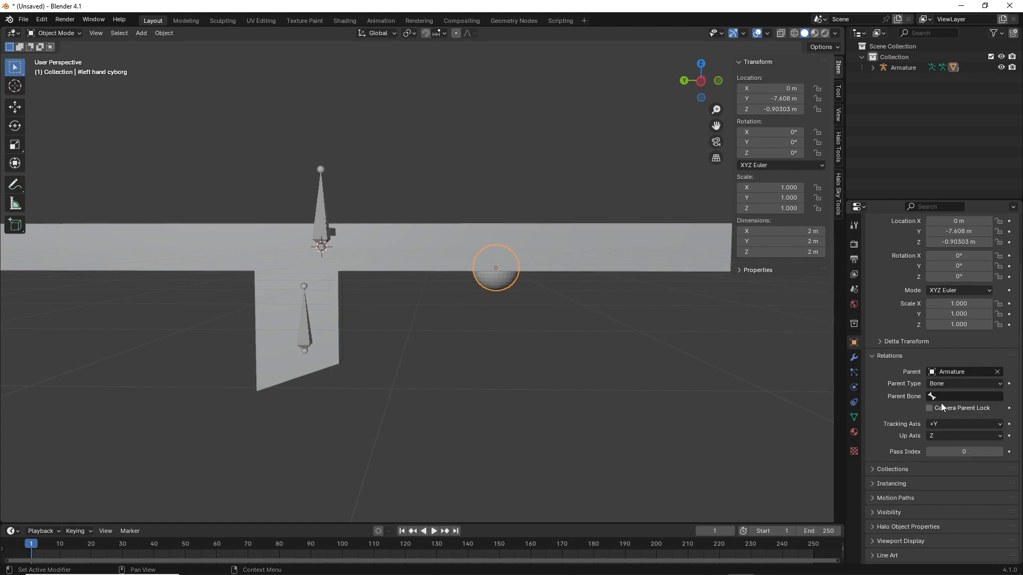
{"action": "left_click", "coordinate": [943, 396]}
{"action": "left_click", "coordinate": [925, 413]}
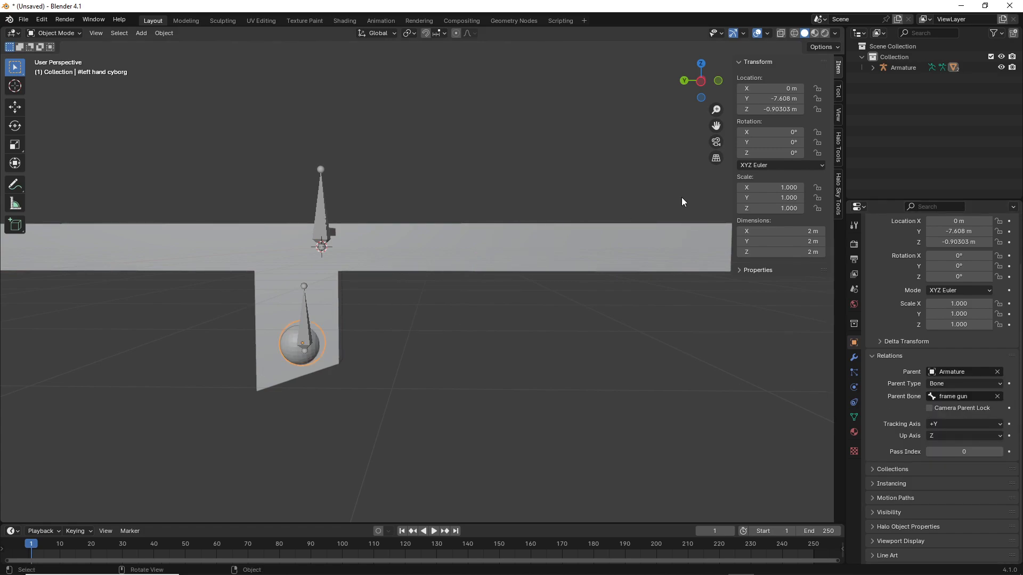
In the left orthographic view, move the #left hand cyborg sphere back to the stick's underside, at about Y -4.34 m, Z 7.94 m.
{"action": "left_click", "coordinate": [701, 81]}
{"action": "key", "text": "g"}
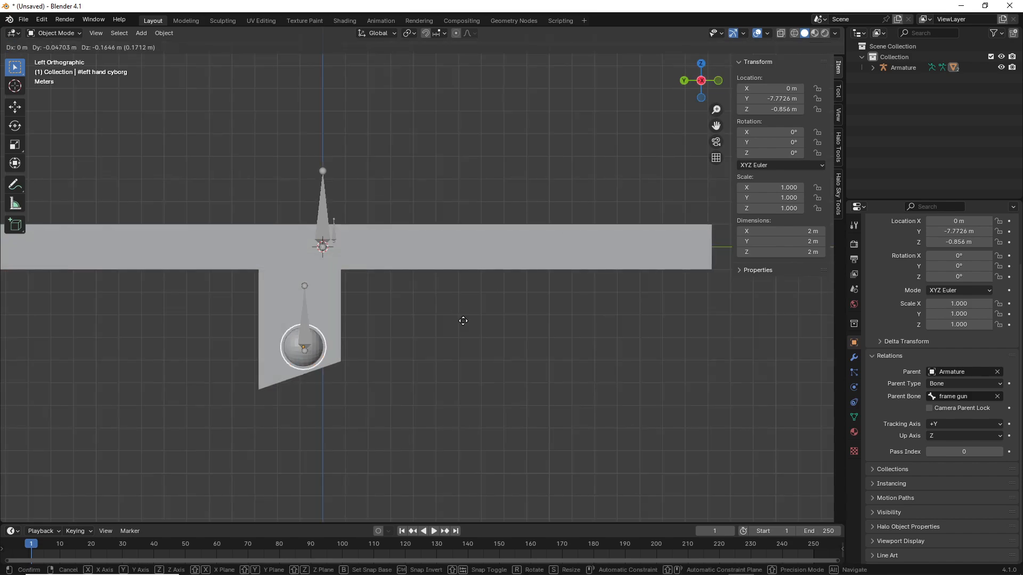
{"action": "left_click", "coordinate": [590, 123]}
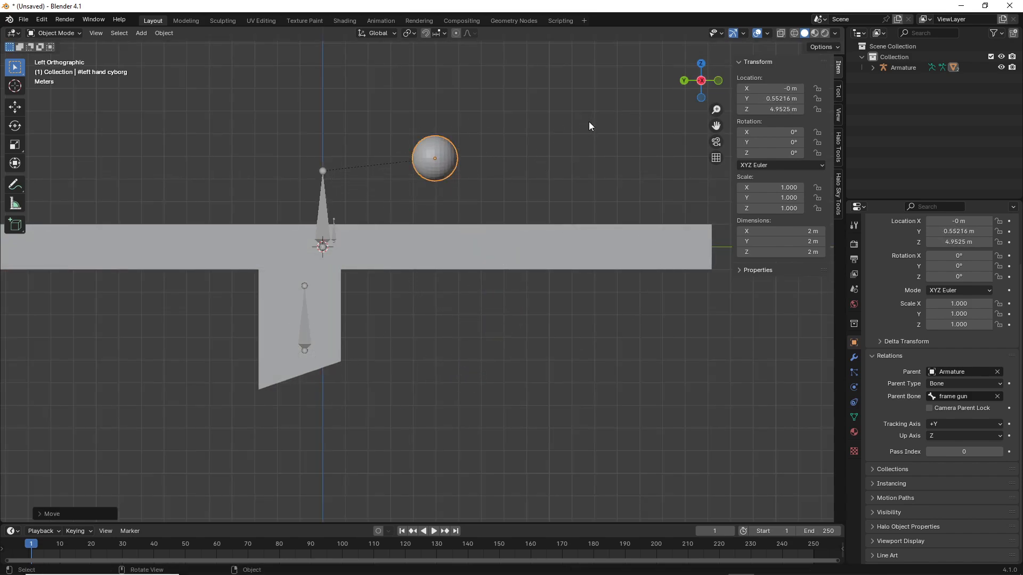
{"action": "key", "text": "g"}
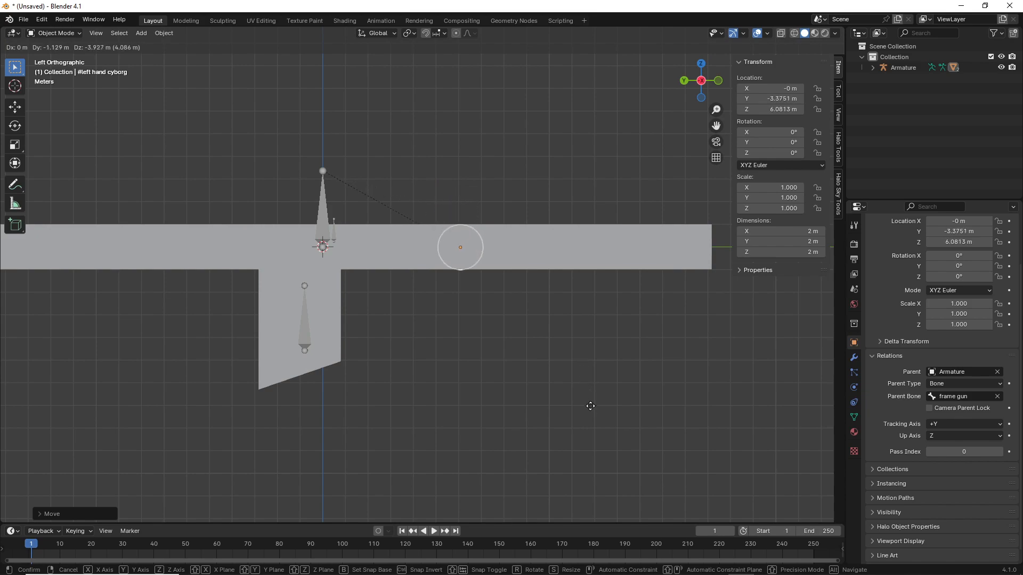
{"action": "left_click", "coordinate": [633, 424]}
{"action": "left_click", "coordinate": [615, 351]}
{"action": "middle_click_drag", "start_coordinate": [574, 342], "coordinate": [526, 309], "text": "shift"}
{"action": "left_click", "coordinate": [510, 280]}
{"action": "scroll", "coordinate": [511, 279], "scroll_direction": "up", "scroll_amount": 2}
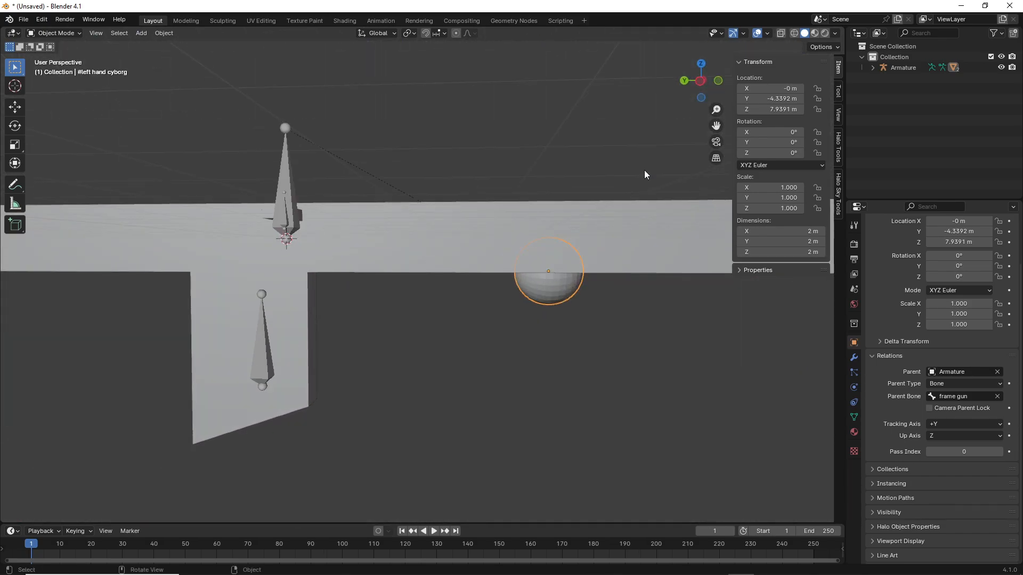
{"action": "left_click", "coordinate": [695, 80]}
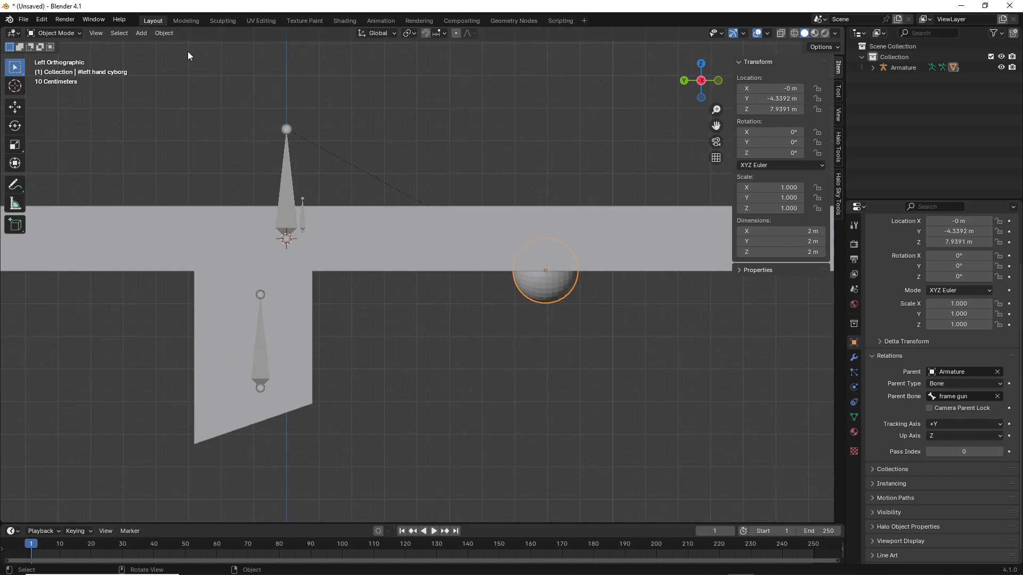
{"action": "scroll", "coordinate": [561, 286], "scroll_direction": "down", "scroll_amount": 4}
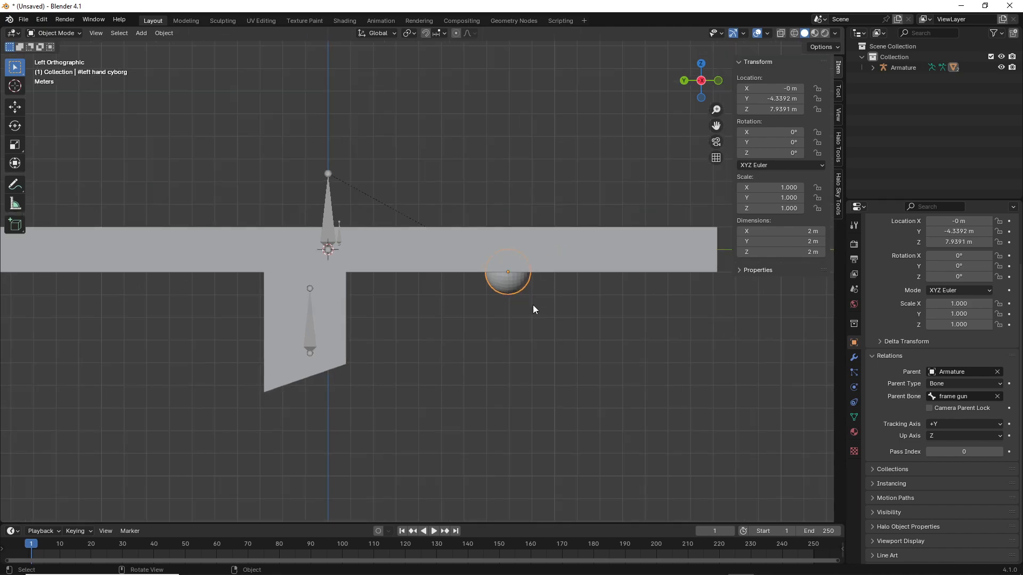
{"action": "scroll", "coordinate": [520, 316], "scroll_direction": "up", "scroll_amount": 3}
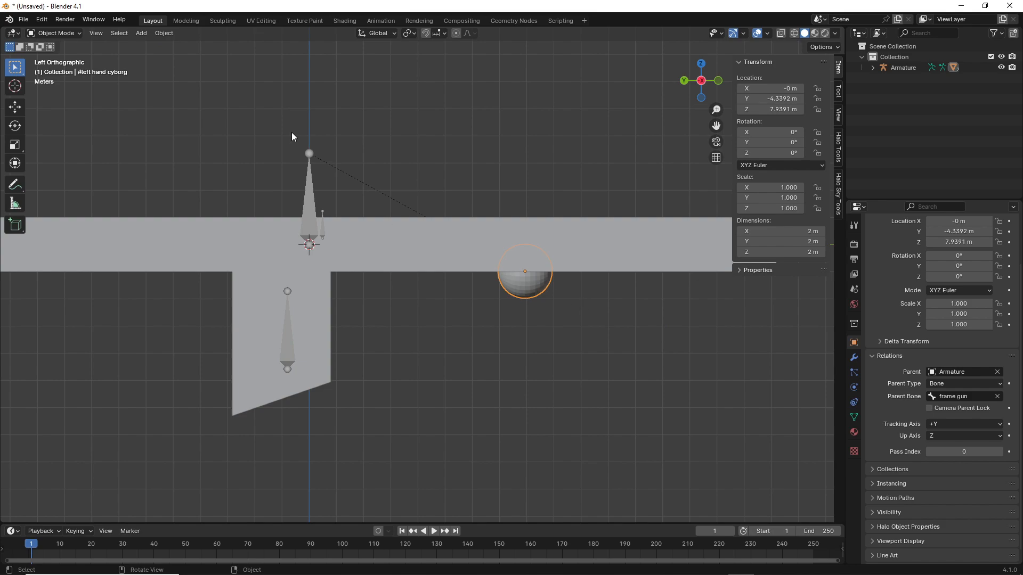
{"action": "left_click", "coordinate": [160, 32]}
{"action": "mouse_move", "coordinate": [213, 55]}
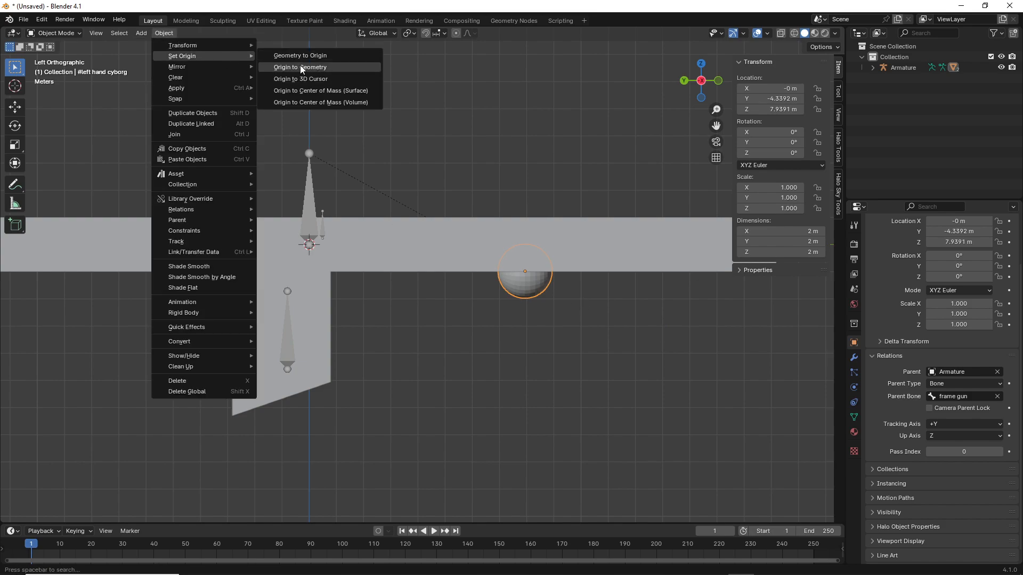
{"action": "left_click", "coordinate": [537, 294]}
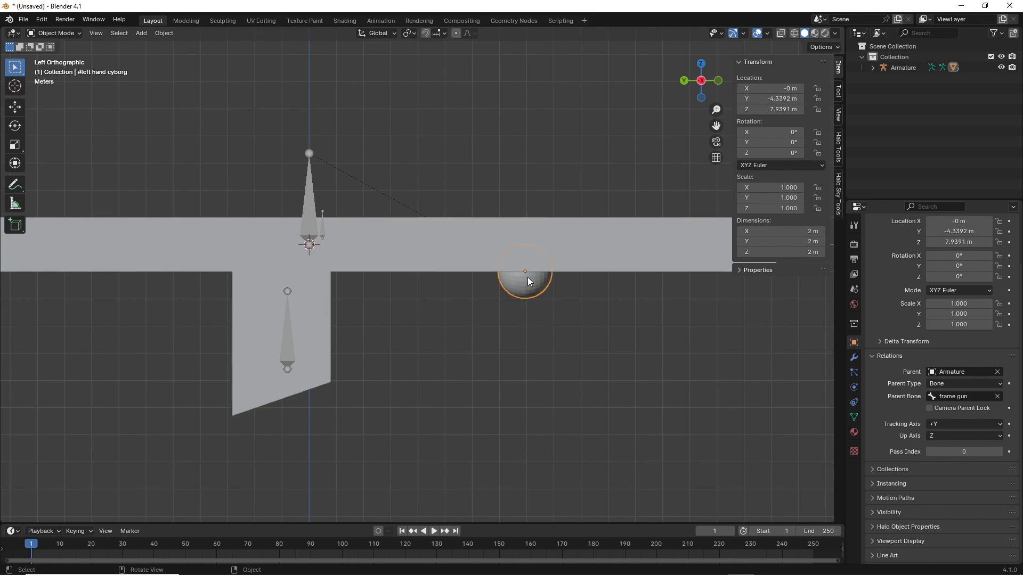
{"action": "left_click", "coordinate": [564, 350]}
Add a UV sphere and move it above the stick in the left orthographic view, to about Y -7.69 m, Z 4.03 m.
{"action": "scroll", "coordinate": [564, 354], "scroll_direction": "down", "scroll_amount": 4}
{"action": "middle_click_drag", "start_coordinate": [541, 372], "coordinate": [592, 365]}
{"action": "left_click", "coordinate": [700, 86]}
{"action": "middle_click_drag", "start_coordinate": [458, 229], "coordinate": [398, 230], "text": "shift"}
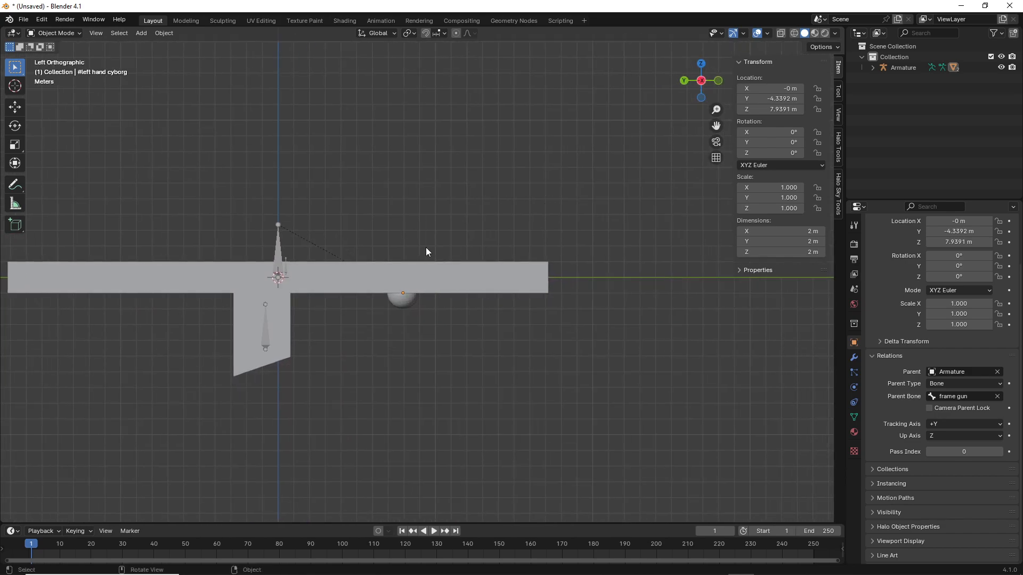
{"action": "left_click", "coordinate": [141, 33]}
{"action": "mouse_move", "coordinate": [164, 48]}
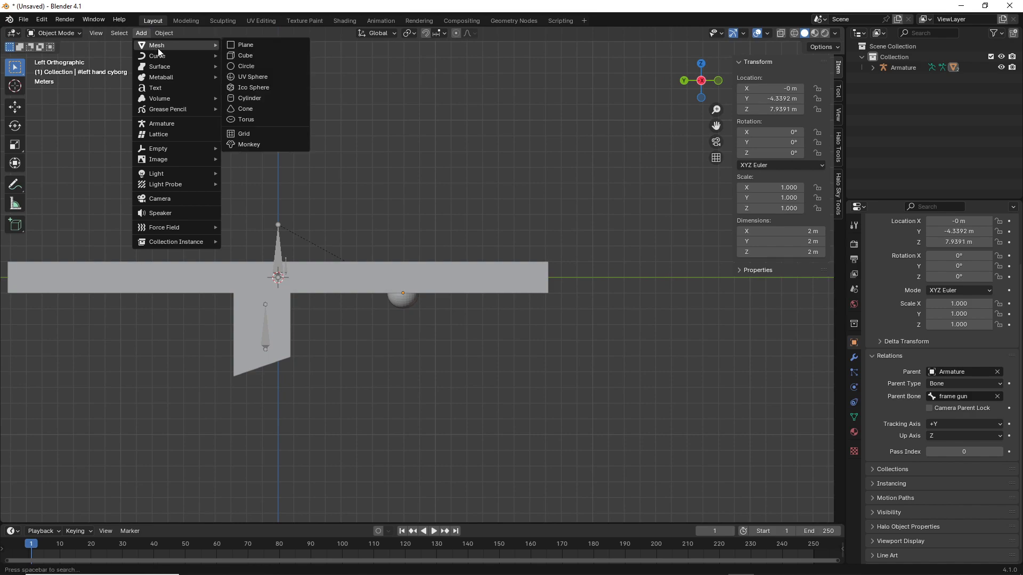
{"action": "left_click", "coordinate": [257, 76]}
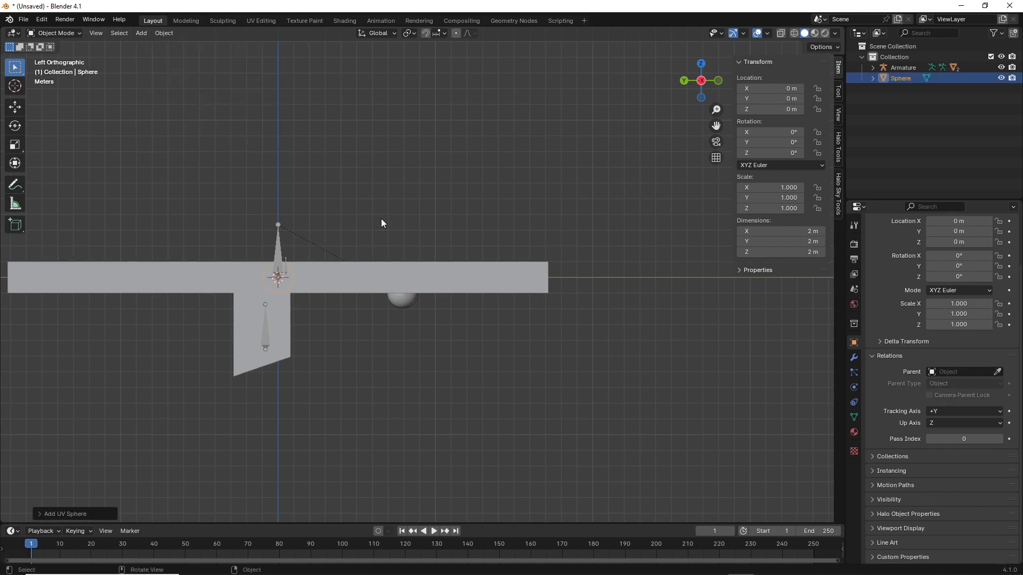
{"action": "key", "text": "g"}
{"action": "left_click", "coordinate": [502, 156]}
{"action": "middle_click_drag", "start_coordinate": [717, 372], "coordinate": [765, 378], "text": "shift"}
Parent the new sphere to the Armature with parent type Bone and parent bone "frame gun".
{"action": "left_click", "coordinate": [966, 377]}
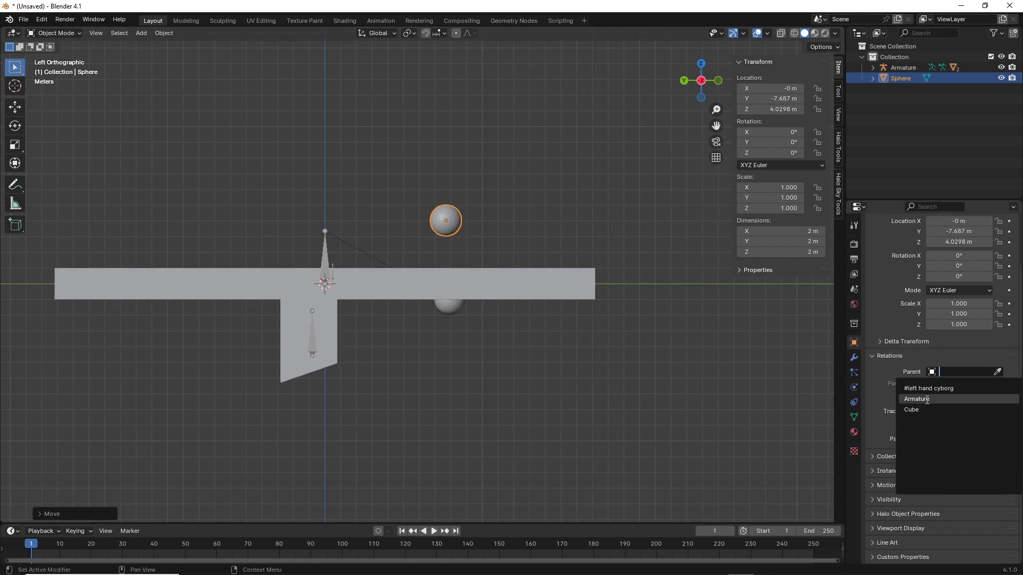
{"action": "left_click", "coordinate": [941, 402]}
{"action": "left_click", "coordinate": [954, 383]}
{"action": "left_click", "coordinate": [937, 417]}
{"action": "left_click", "coordinate": [953, 396]}
{"action": "left_click", "coordinate": [938, 413]}
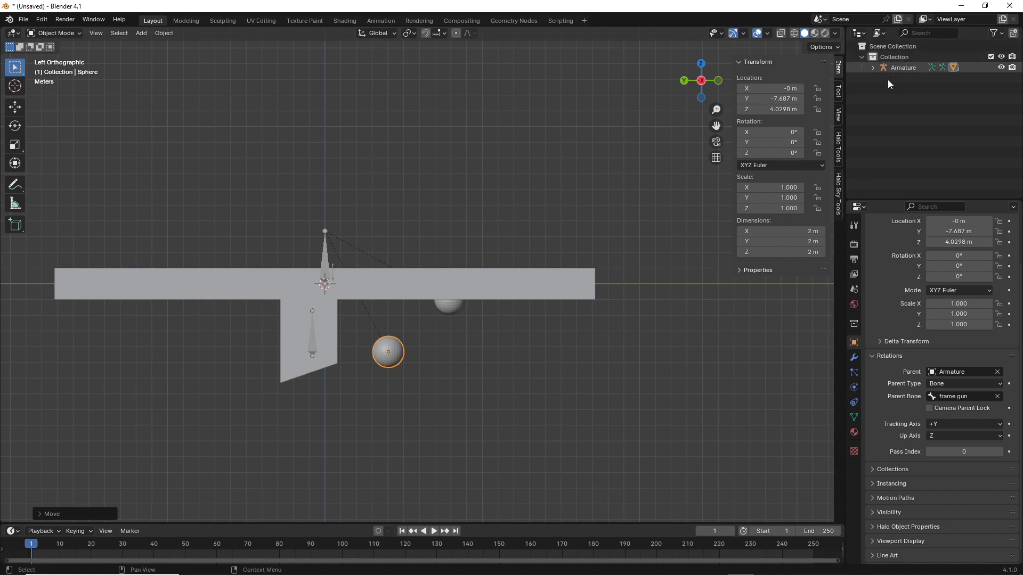
Expand the Armature's hierarchy and rename its child sphere as "#smoke".
{"action": "left_click", "coordinate": [872, 69]}
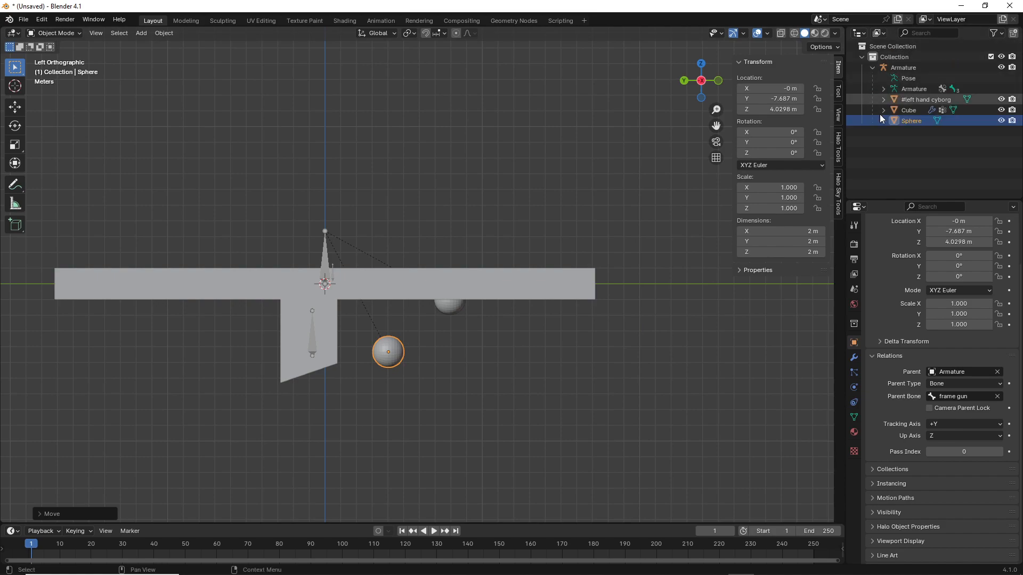
{"action": "left_click", "coordinate": [906, 123]}
{"action": "double_click", "coordinate": [905, 122]}
{"action": "type", "text": "#smoke"}
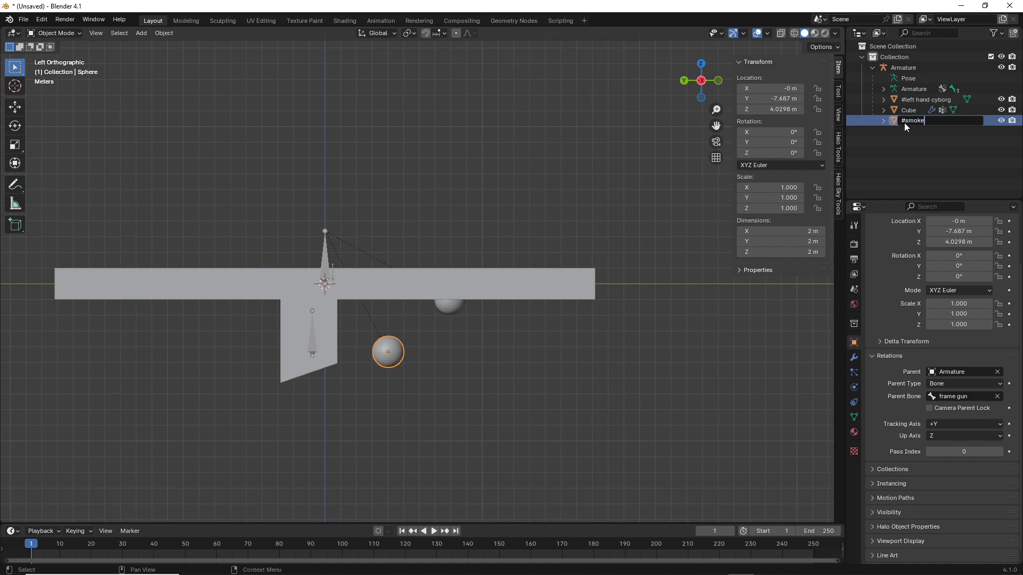
{"action": "key", "text": "Return"}
Move the #smoke sphere to the stick's front end, at about Y -2.61 m, Z 17.5 m, and deselect it.
{"action": "key", "text": "g"}
{"action": "left_click", "coordinate": [772, 297]}
{"action": "middle_click_drag", "start_coordinate": [767, 307], "coordinate": [678, 309], "text": "shift"}
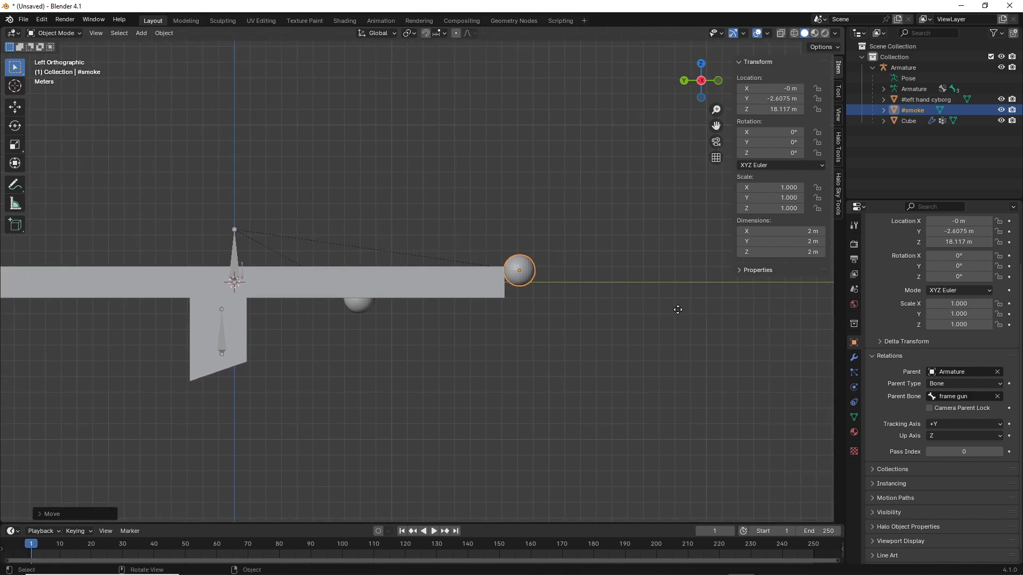
{"action": "key", "text": "g"}
{"action": "left_click", "coordinate": [654, 303]}
{"action": "middle_click_drag", "start_coordinate": [503, 350], "coordinate": [584, 355], "text": "shift"}
{"action": "left_click", "coordinate": [519, 369]}
Add another UV sphere and move it above the stick, to about Y -6.91 m, Z 3.59 m.
{"action": "left_click", "coordinate": [140, 33]}
{"action": "mouse_move", "coordinate": [152, 47]}
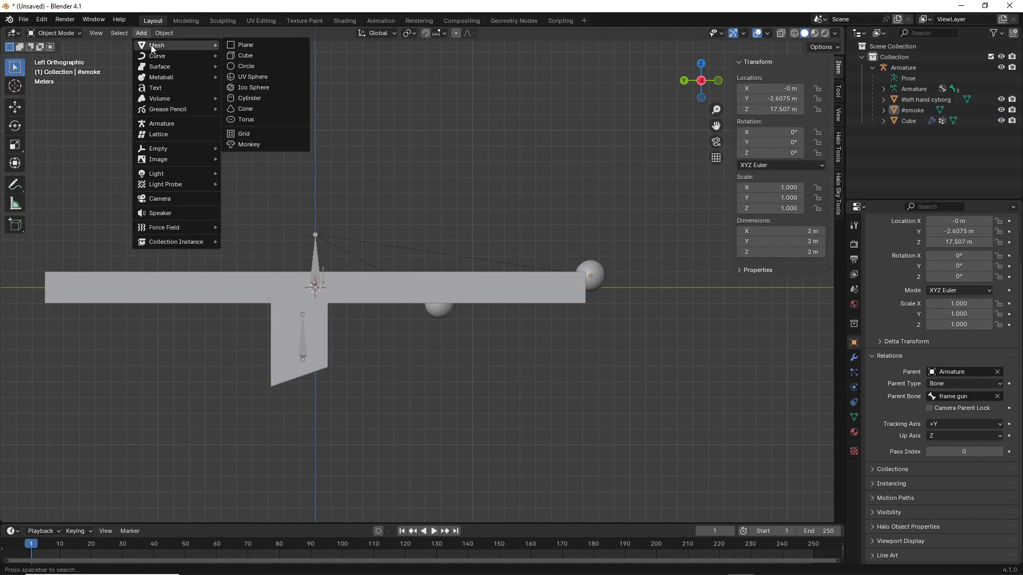
{"action": "left_click", "coordinate": [251, 77]}
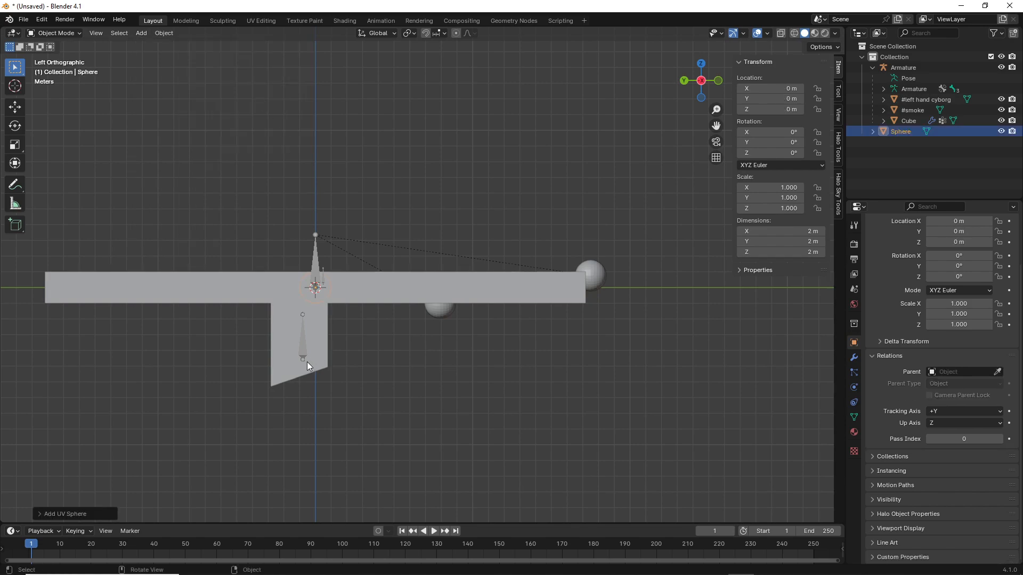
{"action": "key", "text": "g"}
{"action": "left_click", "coordinate": [427, 313]}
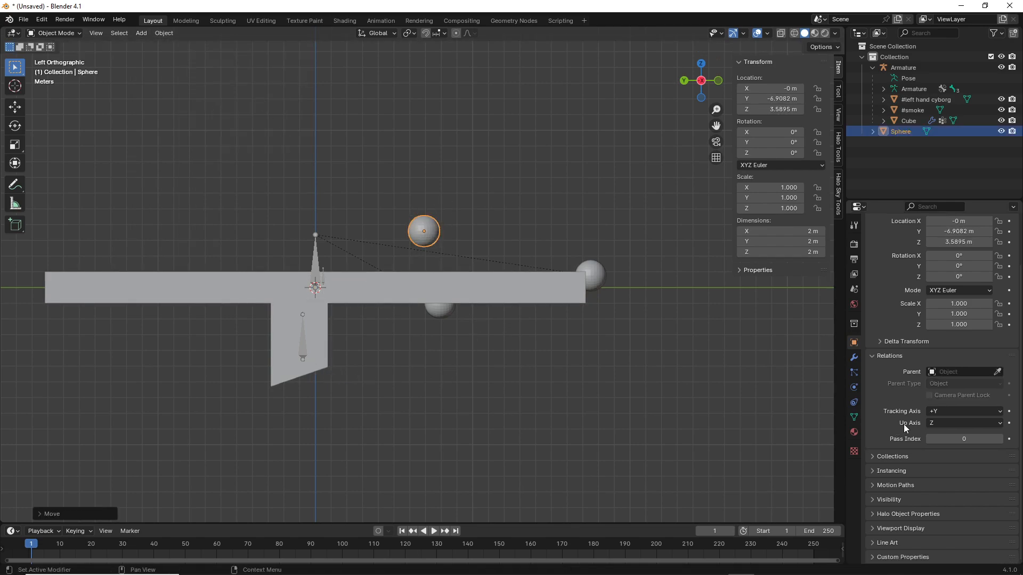
Parent this sphere to the Armature using parent type Bone and the "frame gun" bone.
{"action": "left_click", "coordinate": [962, 371]}
{"action": "left_click", "coordinate": [931, 409]}
{"action": "left_click", "coordinate": [948, 385]}
{"action": "left_click", "coordinate": [938, 419]}
{"action": "left_click", "coordinate": [953, 396]}
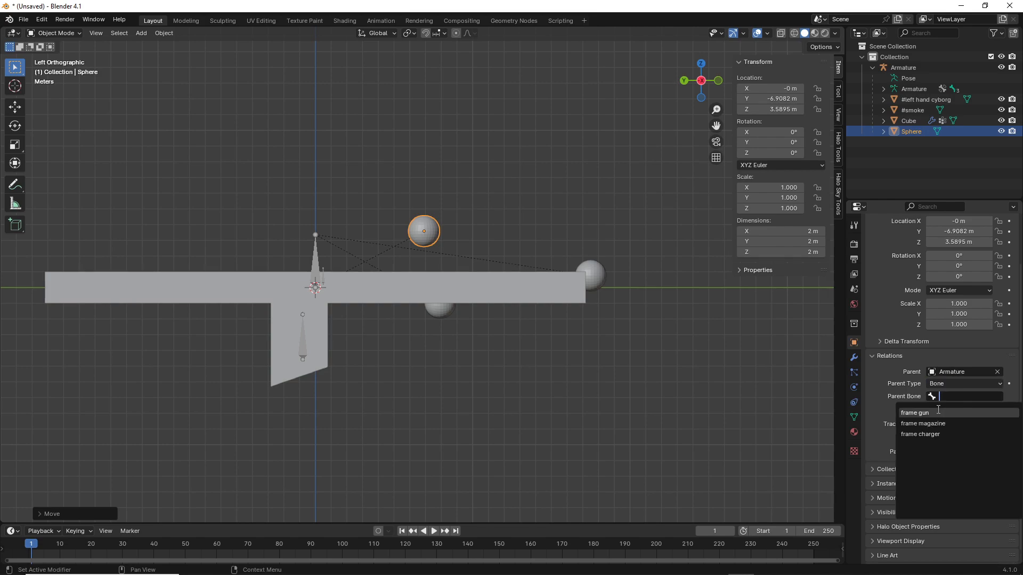
{"action": "left_click", "coordinate": [937, 412]}
Rename the newly parented sphere as "#primary ejection".
{"action": "double_click", "coordinate": [906, 131]}
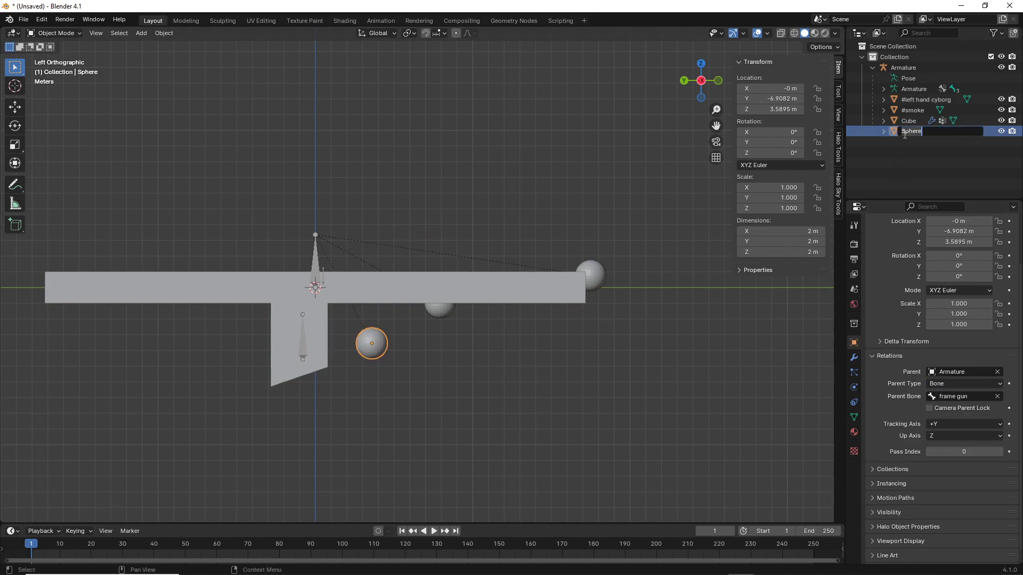
{"action": "type", "text": "#"}
{"action": "type", "text": "primary ejection"}
{"action": "key", "text": "Return"}
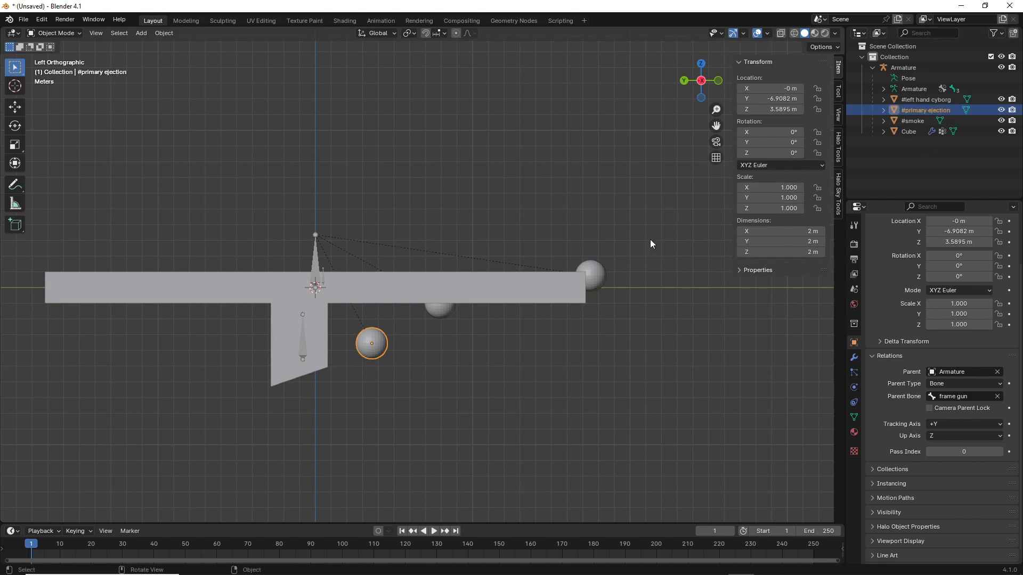
Move the #primary ejection sphere onto the side of the stick, to about X -1.01 m, Y -2.72 m, Z -1.25 m.
{"action": "key", "text": "g"}
{"action": "left_click", "coordinate": [393, 287]}
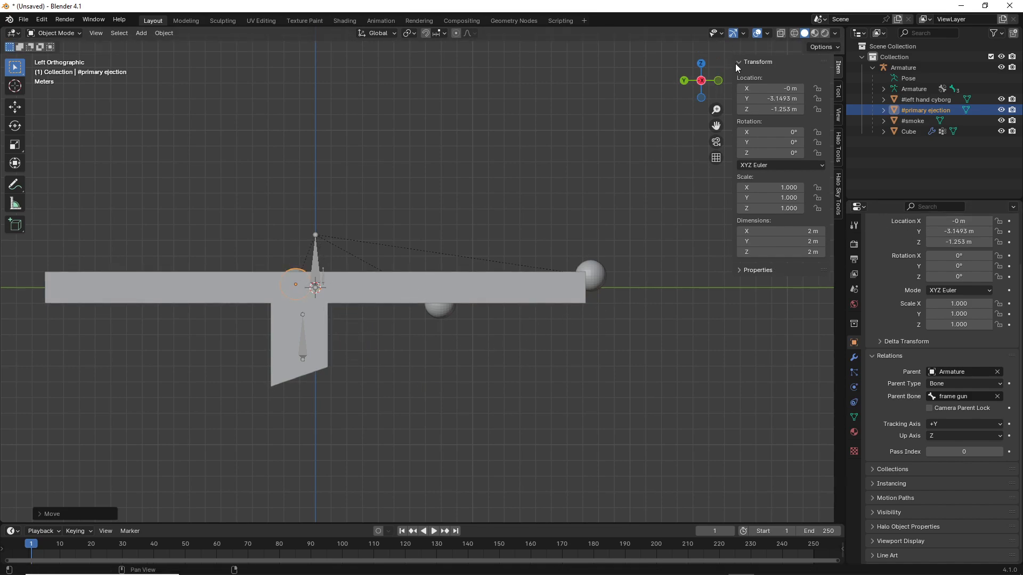
{"action": "left_click_drag", "start_coordinate": [719, 83], "coordinate": [411, 219]}
{"action": "scroll", "coordinate": [443, 292], "scroll_direction": "up", "scroll_amount": 3}
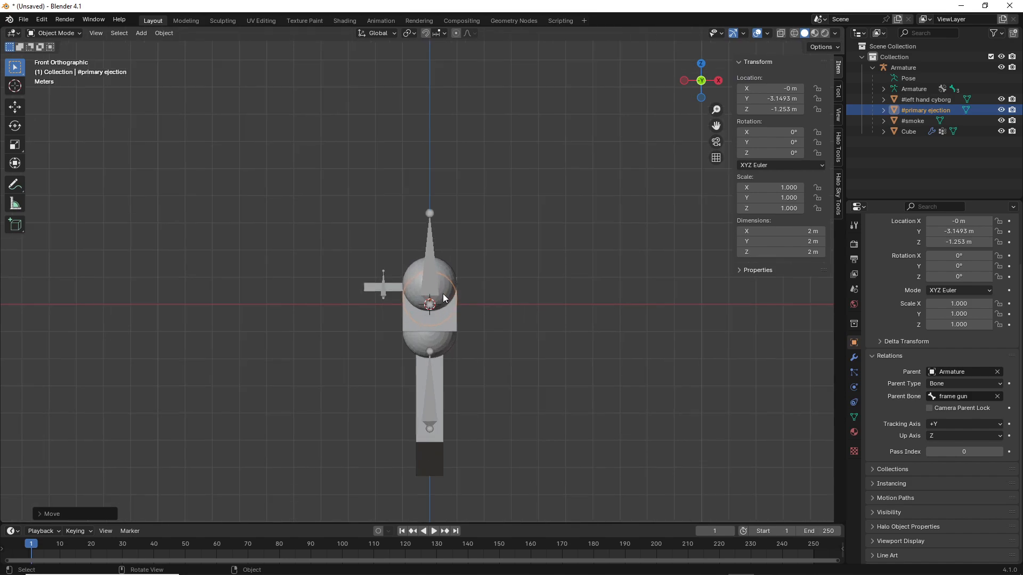
{"action": "middle_click_drag", "start_coordinate": [445, 291], "coordinate": [446, 287]}
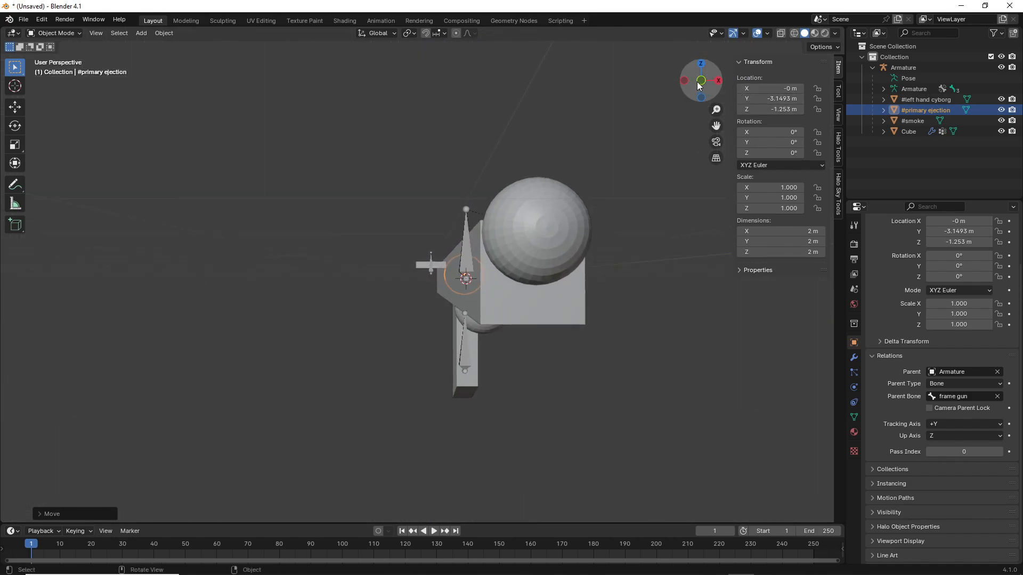
{"action": "left_click", "coordinate": [701, 81]}
{"action": "left_click", "coordinate": [701, 81]}
{"action": "scroll", "coordinate": [525, 204], "scroll_direction": "up", "scroll_amount": 3}
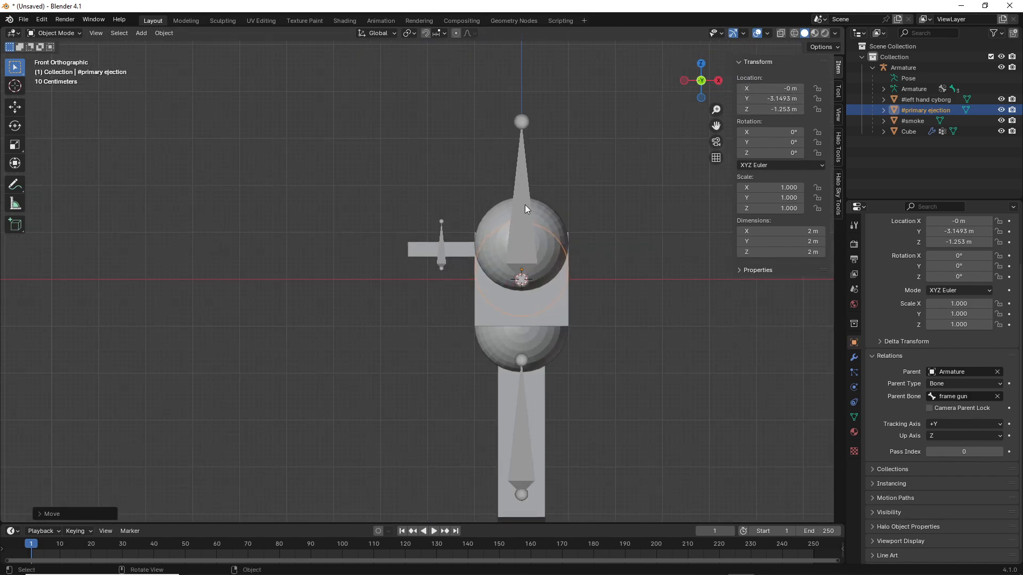
{"action": "key", "text": "g"}
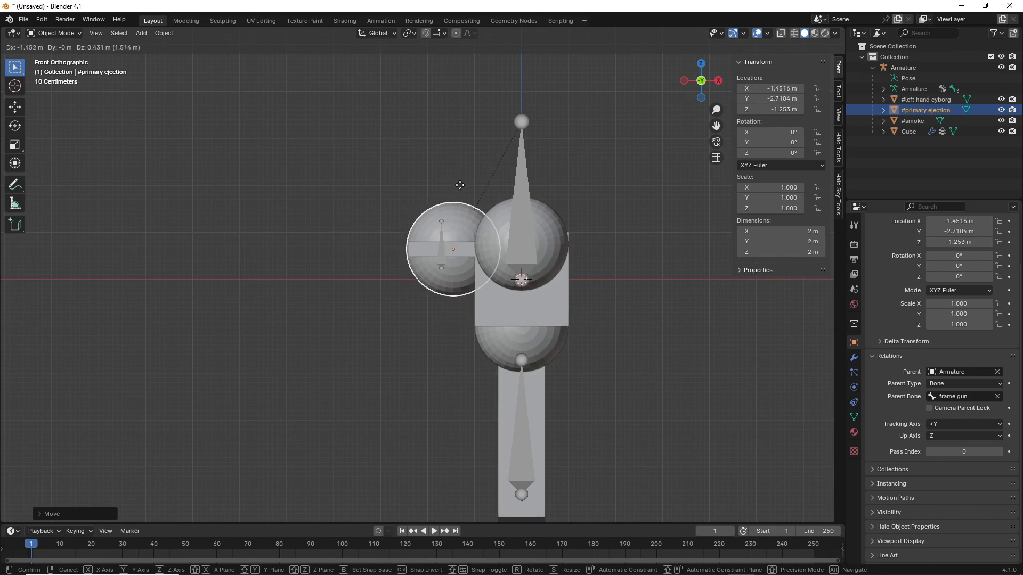
{"action": "left_click", "coordinate": [478, 185]}
Slide the #primary ejection sphere along the global Y axis to about Z -0.83 m, and deselect it.
{"action": "middle_click_drag", "start_coordinate": [477, 184], "coordinate": [551, 209]}
{"action": "left_click", "coordinate": [696, 86]}
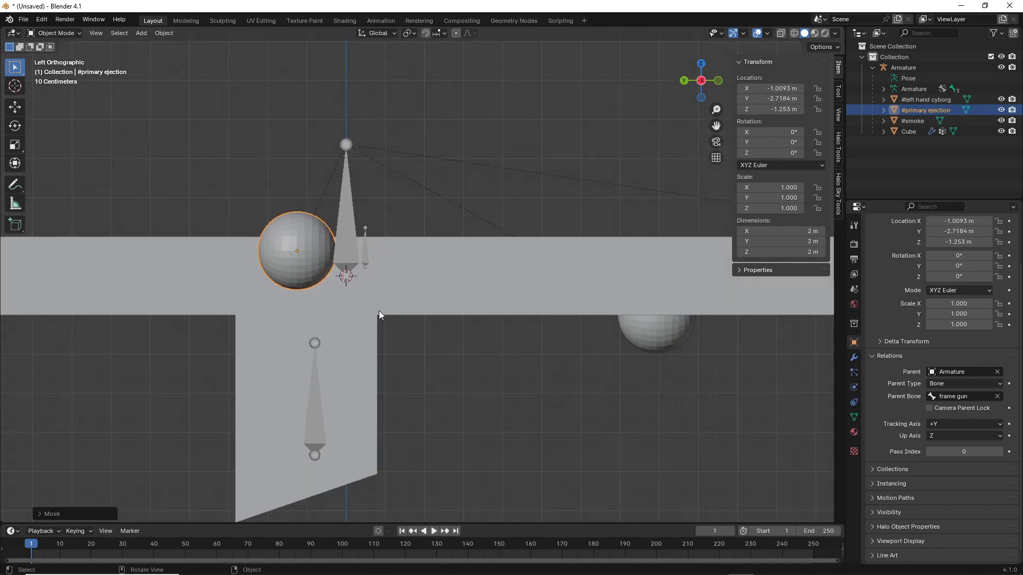
{"action": "key", "text": "g"}
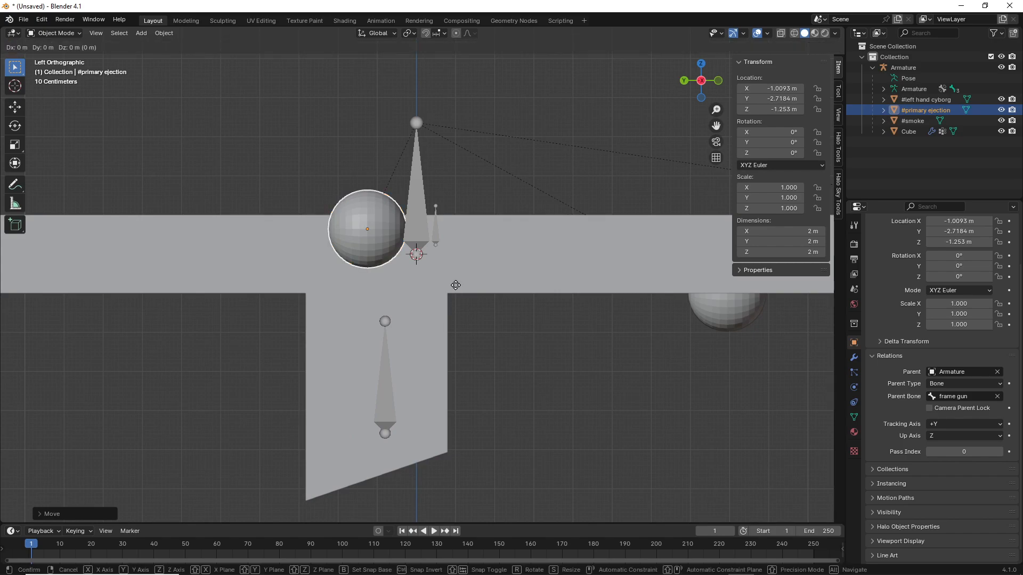
{"action": "key", "text": "y"}
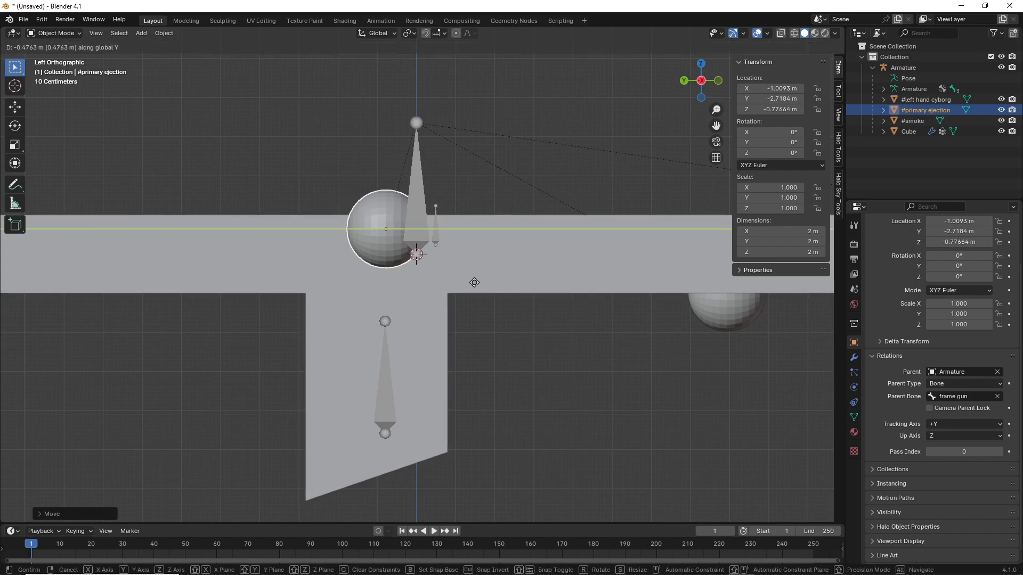
{"action": "left_click", "coordinate": [473, 287]}
{"action": "middle_click_drag", "start_coordinate": [447, 340], "coordinate": [321, 245]}
{"action": "middle_click_drag", "start_coordinate": [197, 283], "coordinate": [506, 311]}
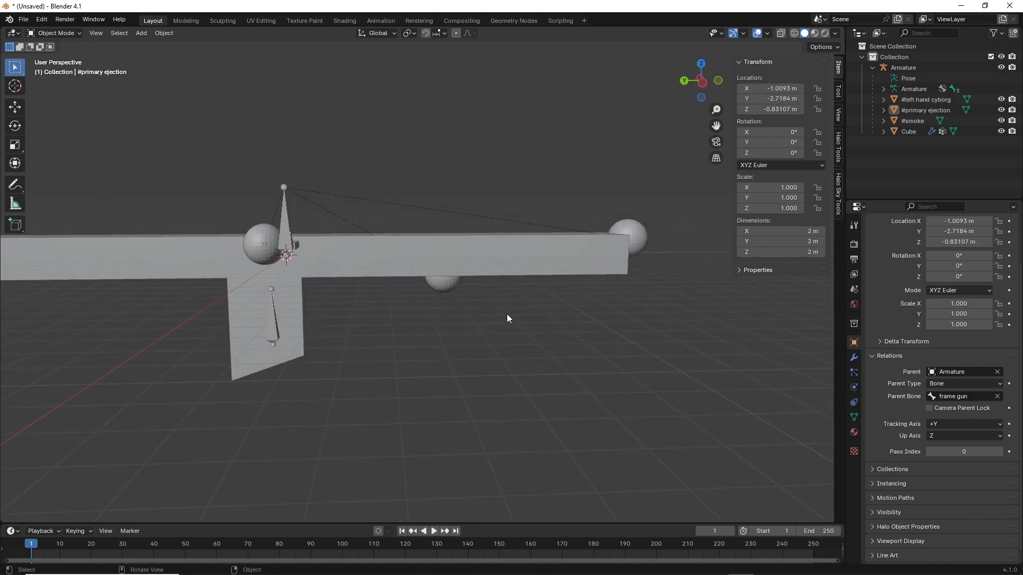
Add another UV sphere and move it beyond the stick's front end, to about Y -19.7 m, Z -0.4 m.
{"action": "left_click", "coordinate": [707, 81]}
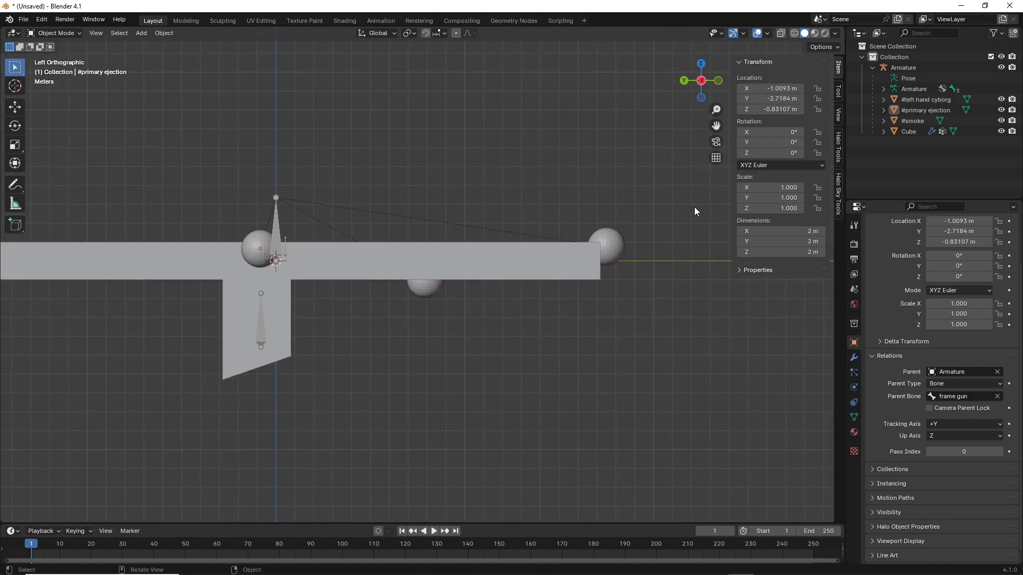
{"action": "left_click", "coordinate": [145, 33]}
{"action": "mouse_move", "coordinate": [165, 44]}
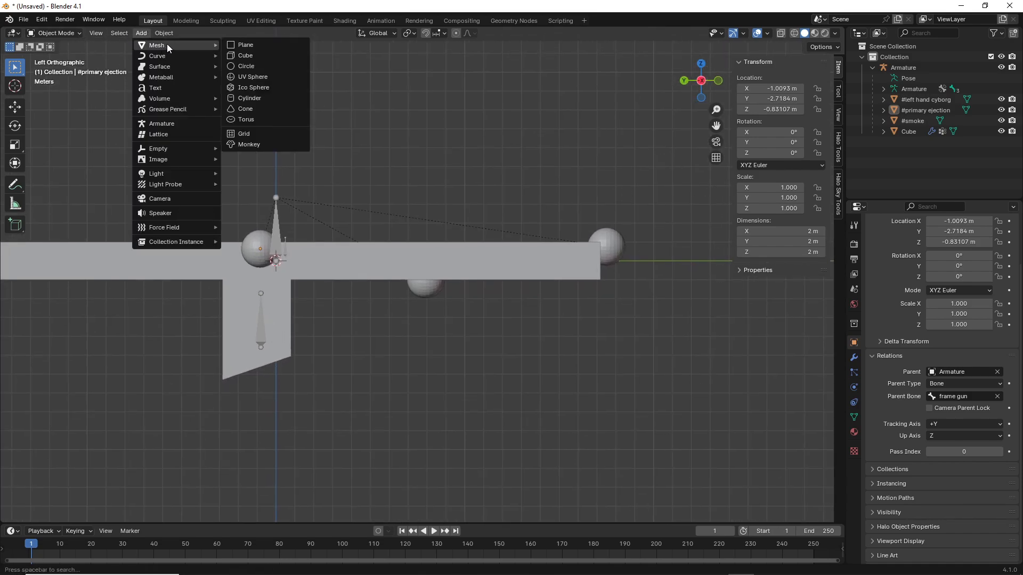
{"action": "left_click", "coordinate": [256, 77]}
{"action": "key", "text": "g"}
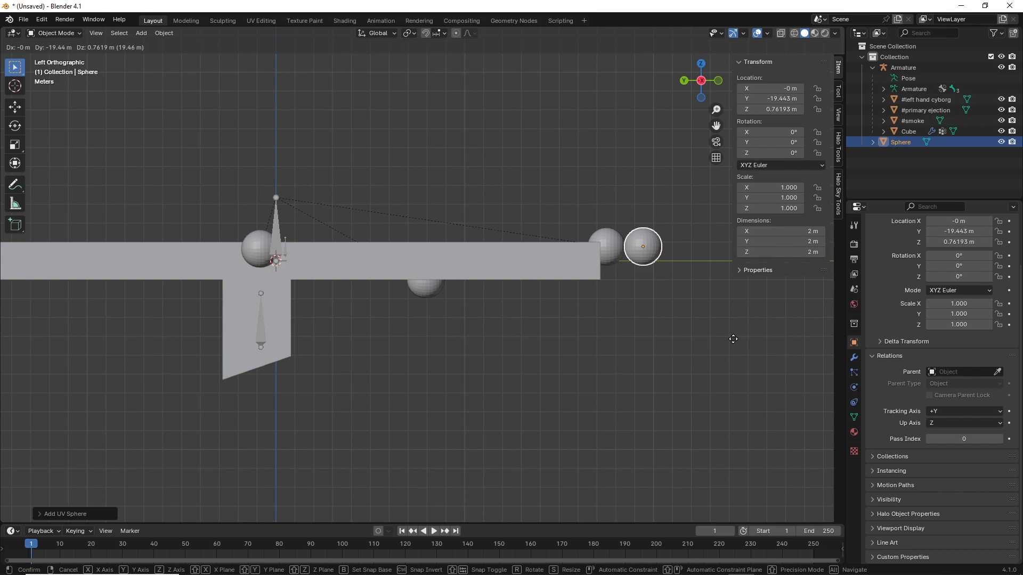
{"action": "left_click", "coordinate": [737, 365]}
Parent the new sphere to the Armature using parent type Bone and the "frame gun" bone.
{"action": "left_click", "coordinate": [931, 373]}
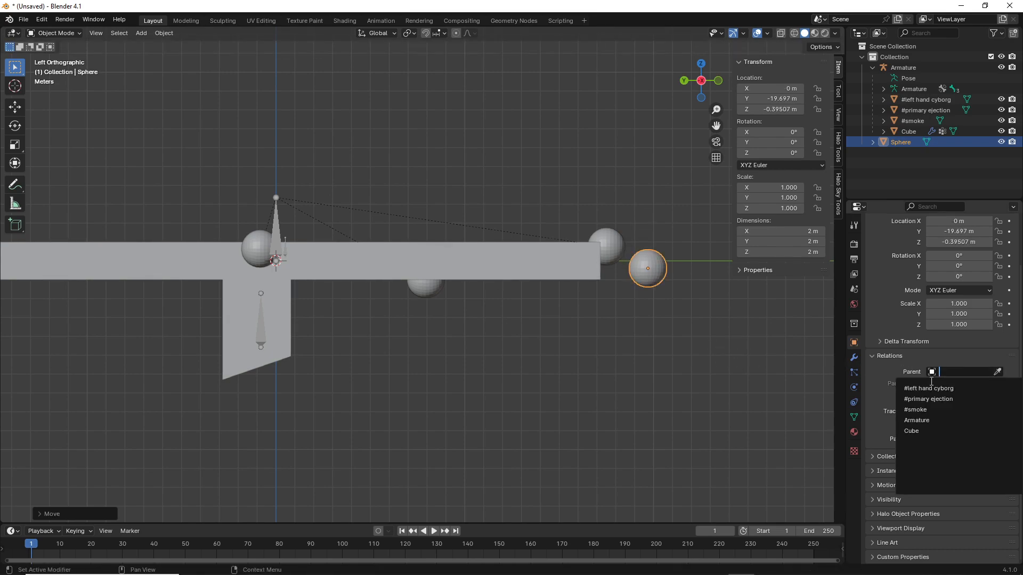
{"action": "left_click", "coordinate": [916, 420]}
{"action": "left_click", "coordinate": [943, 384]}
{"action": "left_click", "coordinate": [938, 419]}
{"action": "left_click", "coordinate": [959, 396]}
{"action": "left_click", "coordinate": [949, 418]}
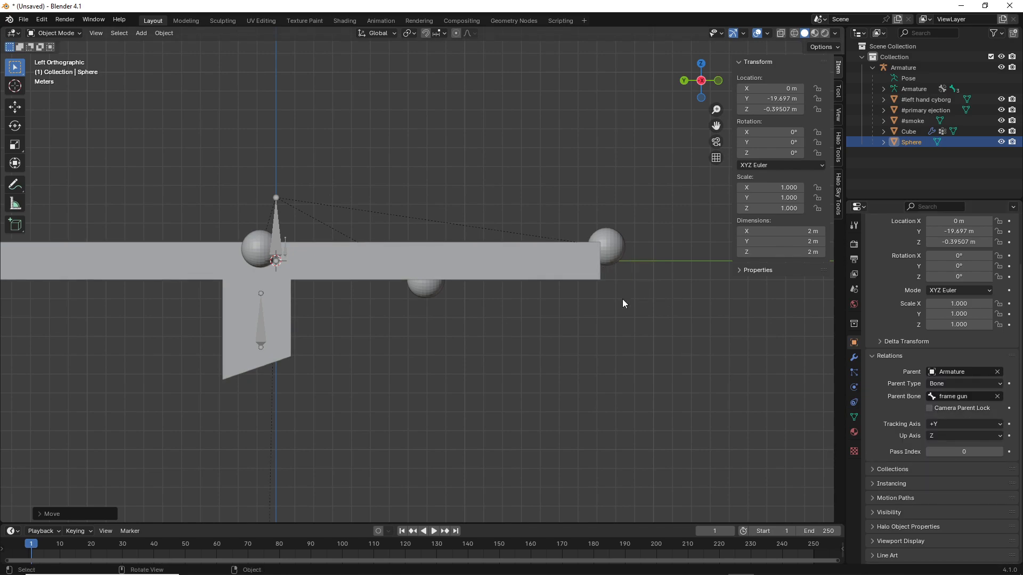
Move the parented sphere back in front of the stick's front end, to about Y -4.61 m, Z 21.9 m.
{"action": "scroll", "coordinate": [605, 308], "scroll_direction": "down", "scroll_amount": 6}
{"action": "key", "text": "g"}
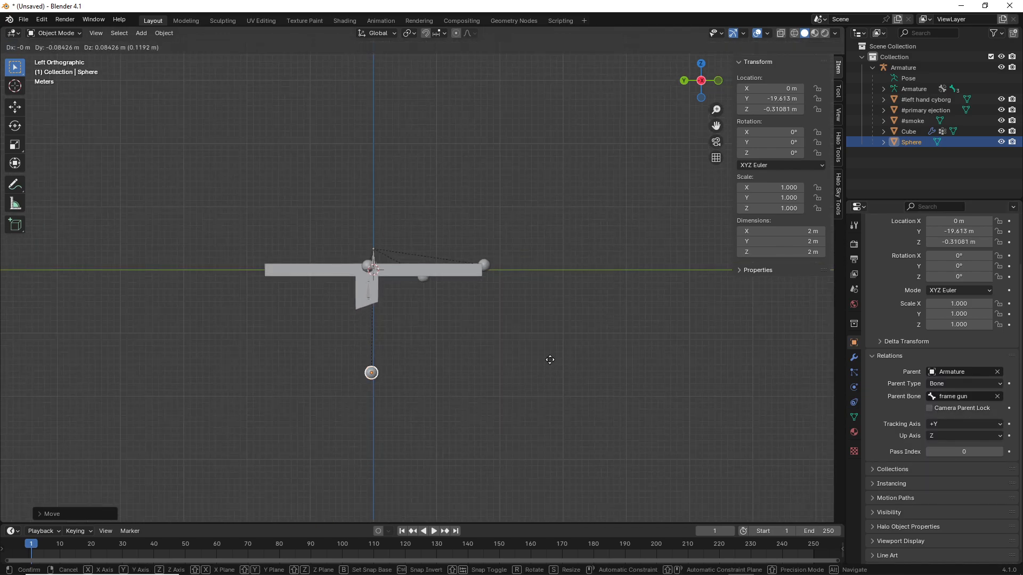
{"action": "left_click", "coordinate": [689, 266]}
{"action": "scroll", "coordinate": [621, 296], "scroll_direction": "up", "scroll_amount": 5}
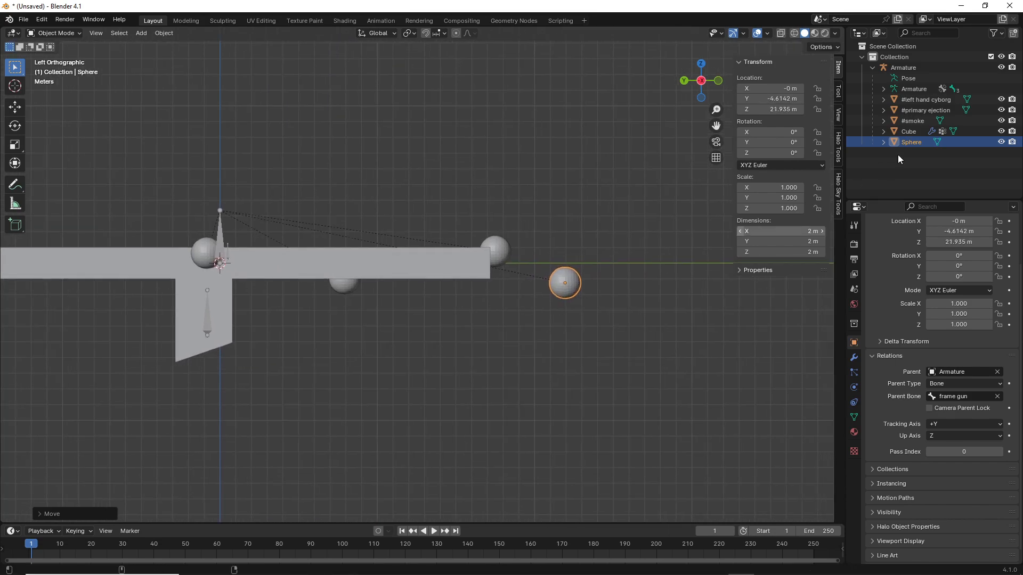
Rename the sphere in front of the stick as "#primary trigger".
{"action": "double_click", "coordinate": [911, 142]}
{"action": "type", "text": "#"}
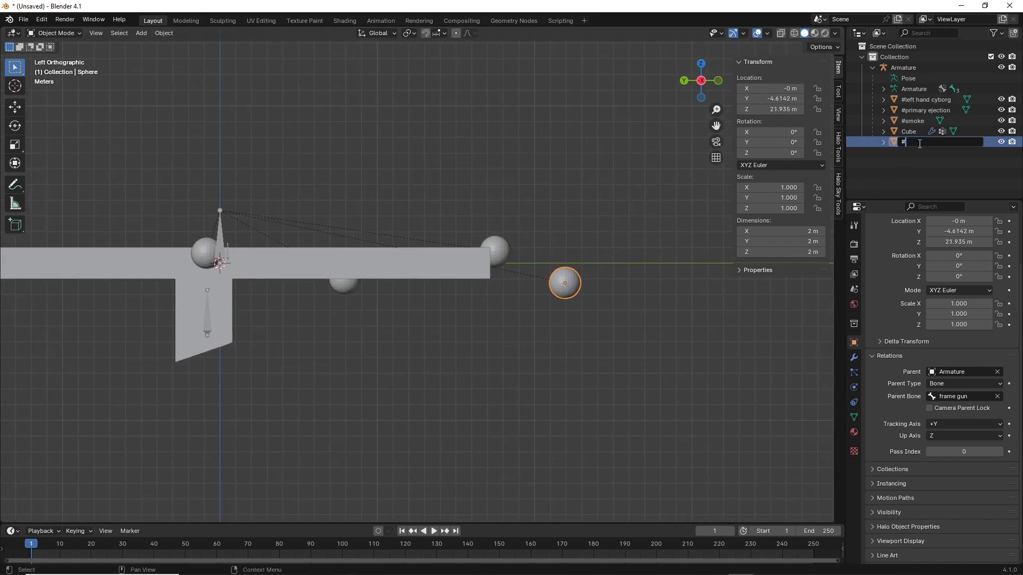
{"action": "type", "text": "primary trigger"}
{"action": "key", "text": "Return"}
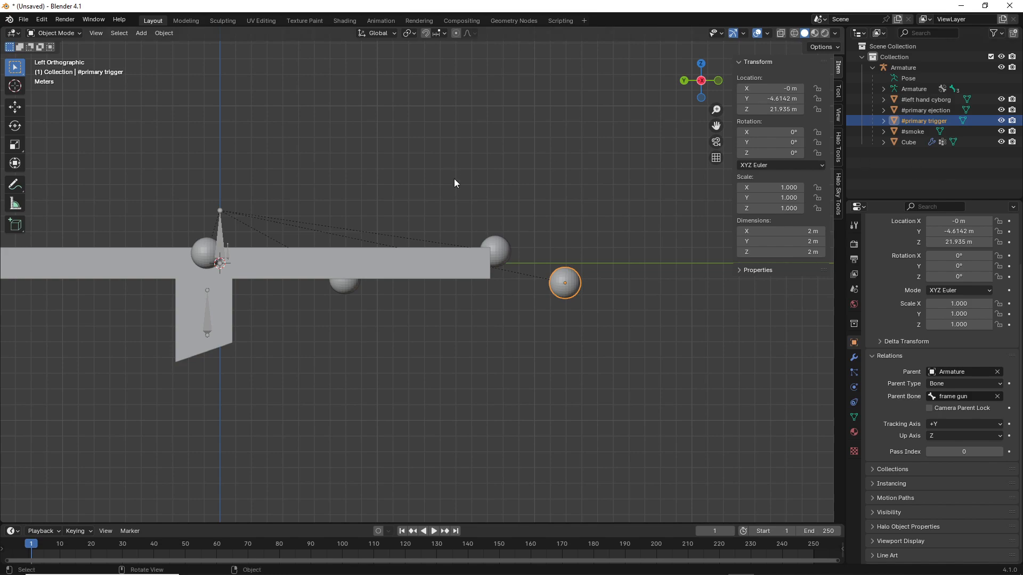
Move the #primary trigger sphere against the stick's front end, to about Y -3.43 m, Z 18.1 m.
{"action": "key", "text": "g"}
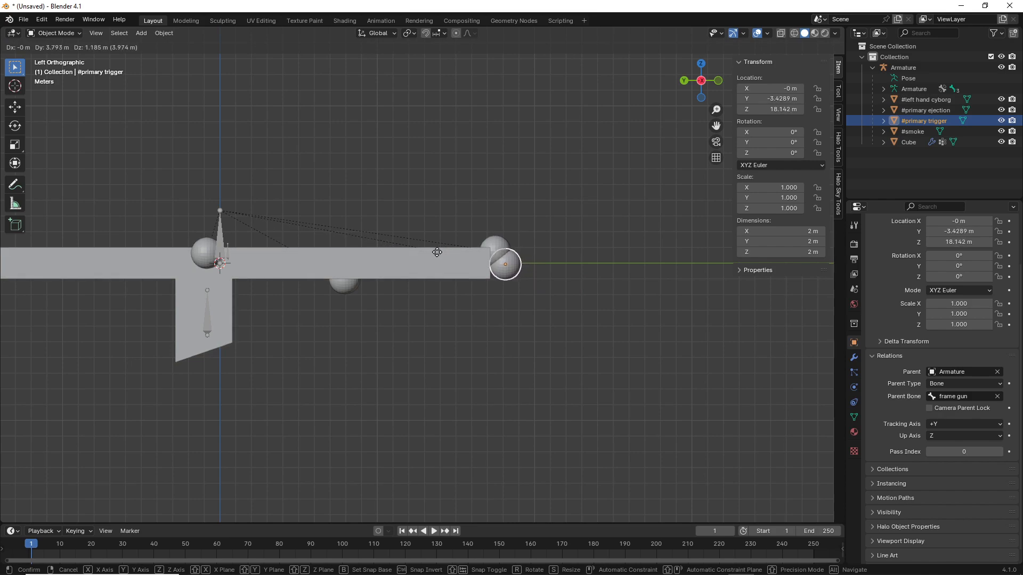
{"action": "left_click", "coordinate": [504, 260]}
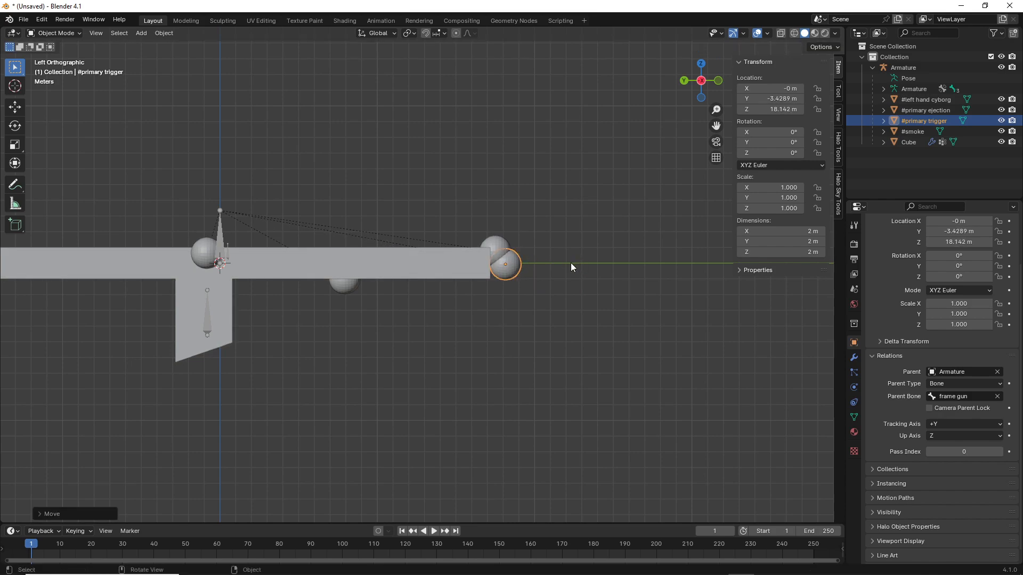
{"action": "scroll", "coordinate": [571, 264], "scroll_direction": "up", "scroll_amount": 2}
{"action": "middle_click_drag", "start_coordinate": [608, 292], "coordinate": [509, 293], "text": "shift"}
{"action": "scroll", "coordinate": [583, 256], "scroll_direction": "up", "scroll_amount": 2}
Set the #primary trigger sphere's Y location to 0, and lower it along the global Z axis to about Y -3.35 m.
{"action": "left_click", "coordinate": [796, 100]}
{"action": "type", "text": "0"}
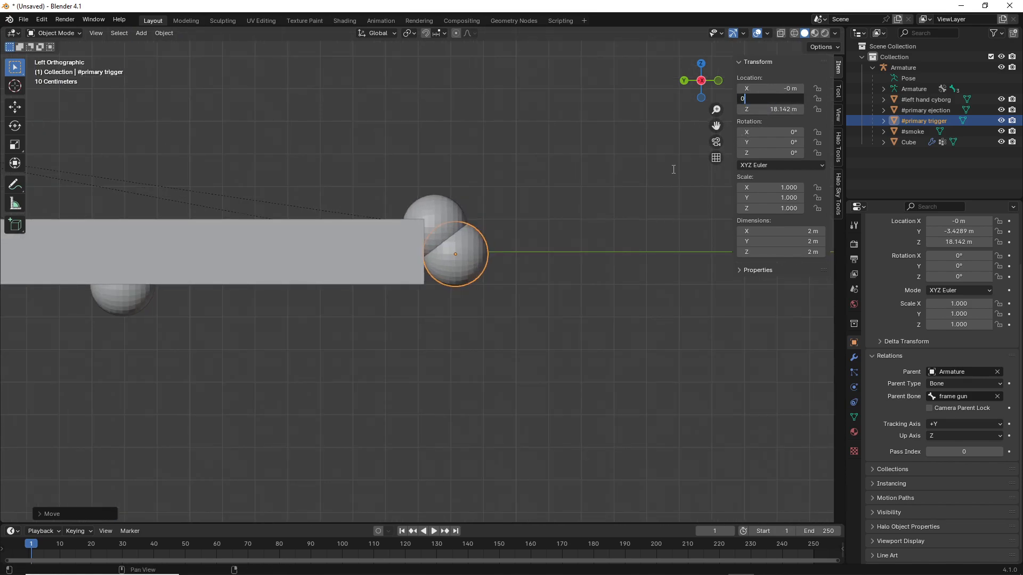
{"action": "key", "text": "Return"}
{"action": "key", "text": "g"}
{"action": "key", "text": "z"}
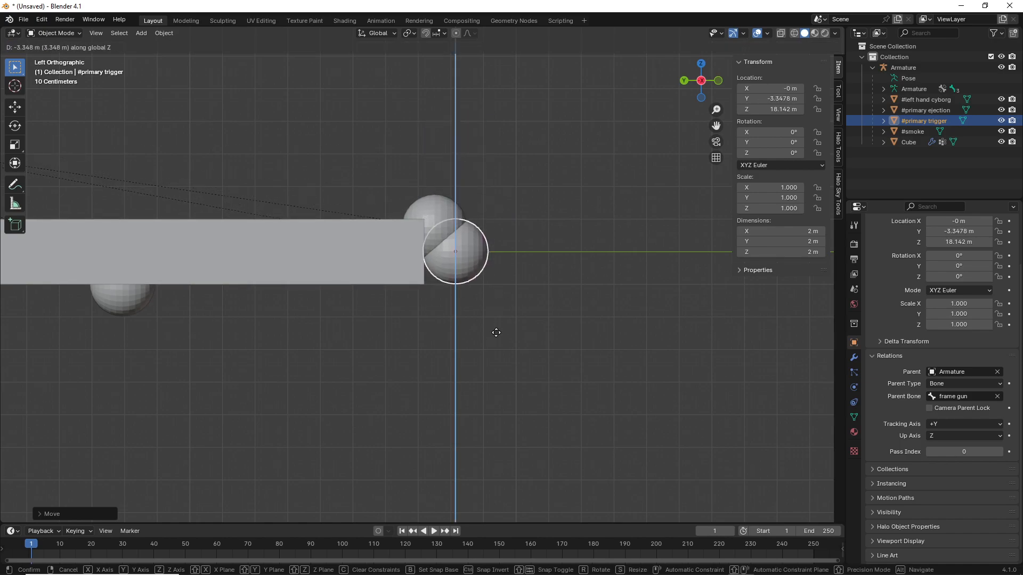
{"action": "left_click", "coordinate": [496, 334]}
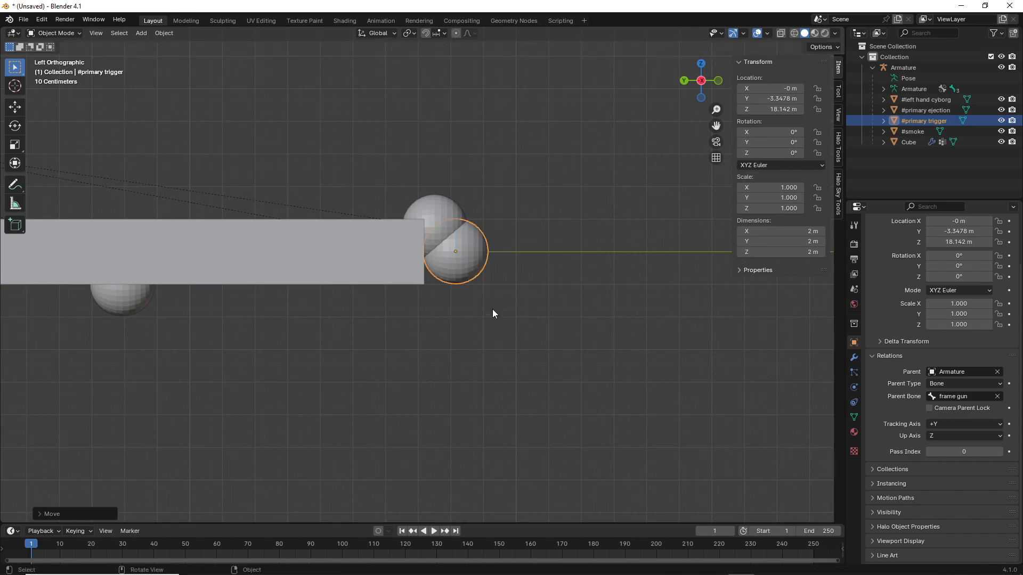
Examine the placement of the #left hand cyborg, #primary ejection, #primary trigger and #smoke markers and the Cube, selecting each in turn.
{"action": "middle_click_drag", "start_coordinate": [491, 311], "coordinate": [503, 341]}
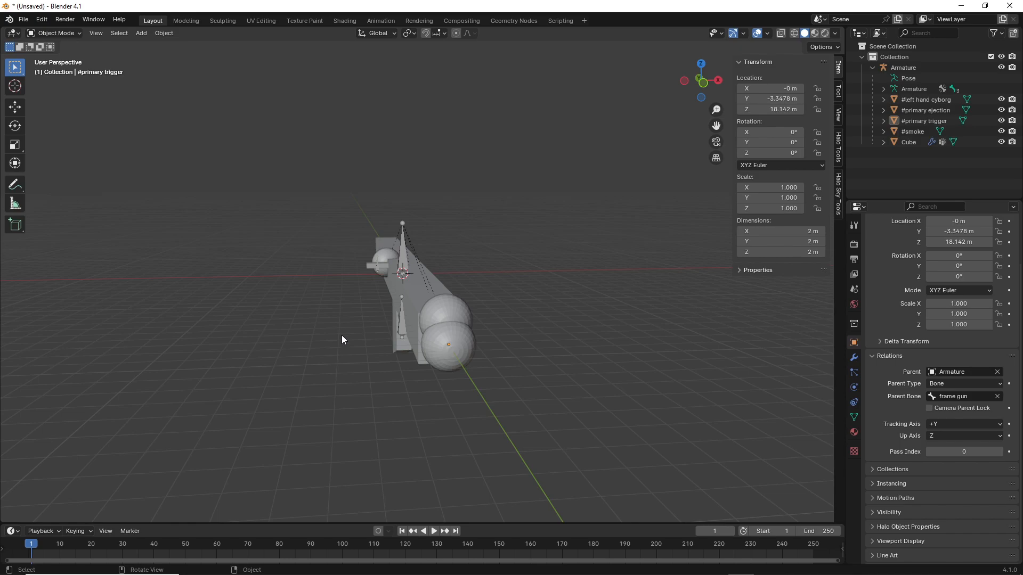
{"action": "middle_click_drag", "start_coordinate": [342, 334], "coordinate": [378, 341]}
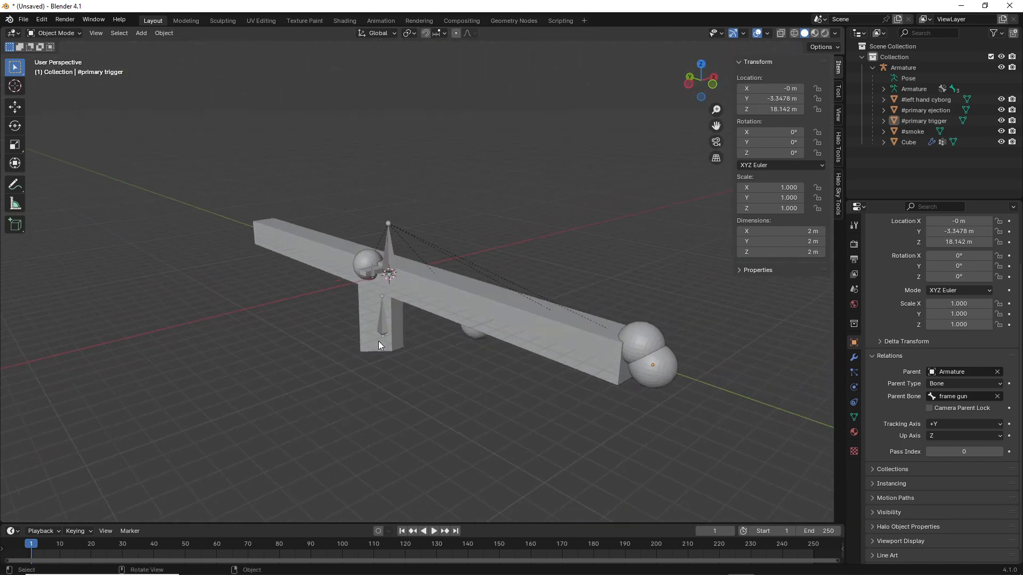
{"action": "left_click", "coordinate": [925, 98]}
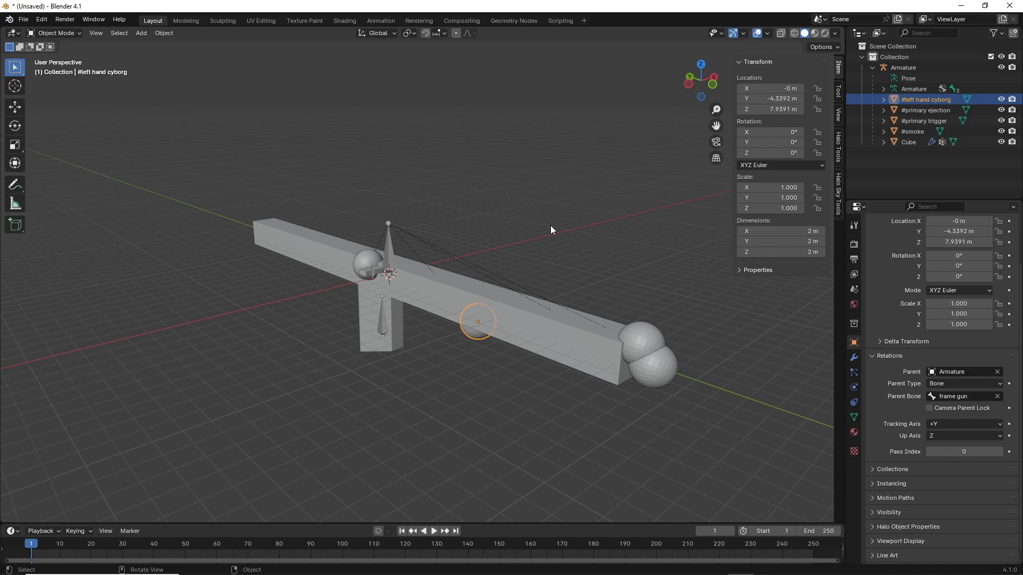
{"action": "left_click", "coordinate": [546, 225]}
{"action": "middle_click_drag", "start_coordinate": [547, 225], "coordinate": [570, 224]}
{"action": "left_click", "coordinate": [912, 111]}
{"action": "mouse_move", "coordinate": [572, 171]}
{"action": "middle_mouse_down"}
{"action": "mouse_move", "coordinate": [581, 151]}
{"action": "mouse_move", "coordinate": [569, 200]}
{"action": "mouse_move", "coordinate": [573, 184]}
{"action": "middle_mouse_up"}
{"action": "middle_click_drag", "start_coordinate": [608, 164], "coordinate": [618, 159]}
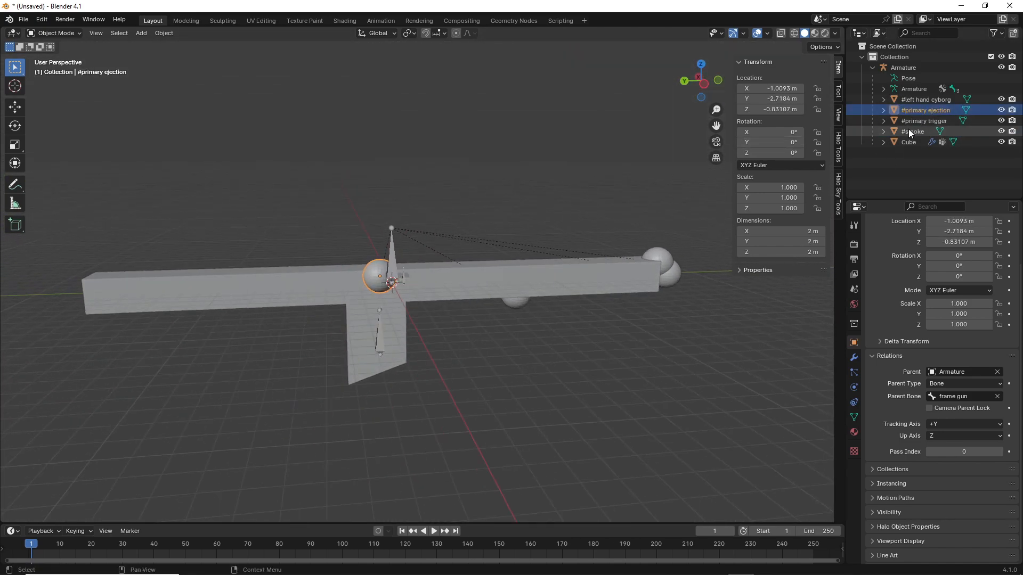
{"action": "left_click", "coordinate": [910, 121]}
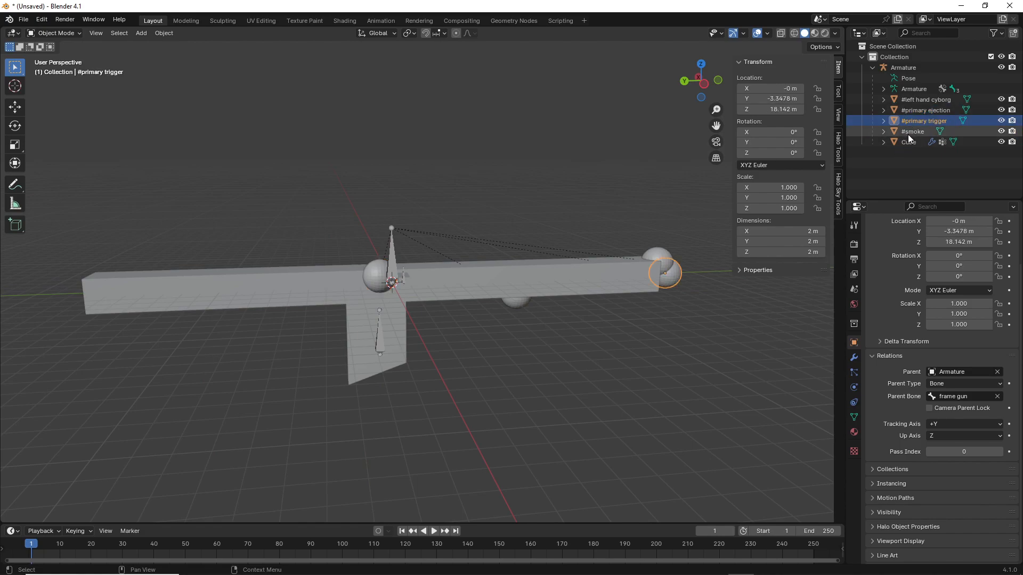
{"action": "left_click", "coordinate": [907, 135]}
{"action": "left_click", "coordinate": [572, 200]}
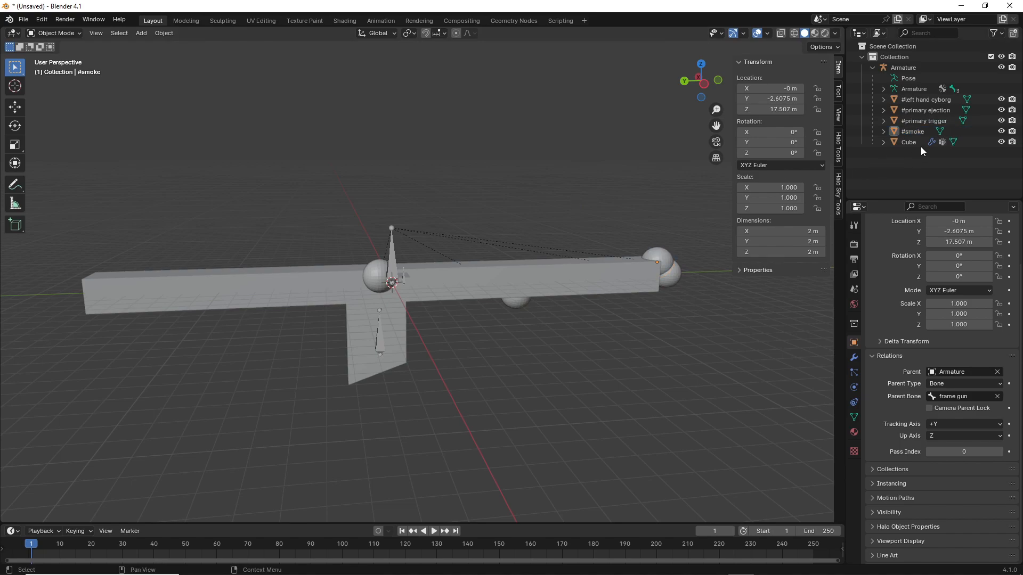
{"action": "left_click", "coordinate": [913, 142]}
{"action": "left_click", "coordinate": [427, 154]}
{"action": "mouse_move", "coordinate": [528, 205]}
{"action": "middle_mouse_down"}
{"action": "mouse_move", "coordinate": [544, 215]}
{"action": "mouse_move", "coordinate": [344, 206]}
{"action": "mouse_move", "coordinate": [484, 197]}
{"action": "mouse_move", "coordinate": [445, 288]}
{"action": "mouse_move", "coordinate": [429, 253]}
{"action": "mouse_move", "coordinate": [544, 215]}
{"action": "middle_mouse_up"}
{"action": "left_click", "coordinate": [445, 288]}
{"action": "left_click", "coordinate": [544, 215]}
Add another UV sphere and move it above the front half of the stick, to about Y -7.37 m, Z 3.02 m.
{"action": "left_click", "coordinate": [693, 81]}
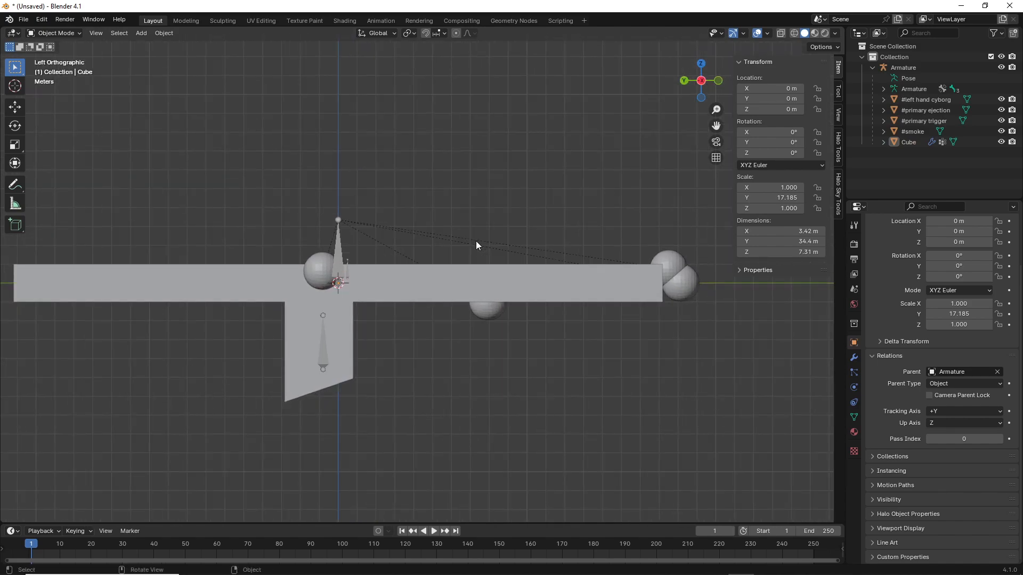
{"action": "middle_click_drag", "start_coordinate": [435, 208], "coordinate": [402, 204], "text": "shift"}
{"action": "left_click", "coordinate": [142, 33]}
{"action": "mouse_move", "coordinate": [146, 43]}
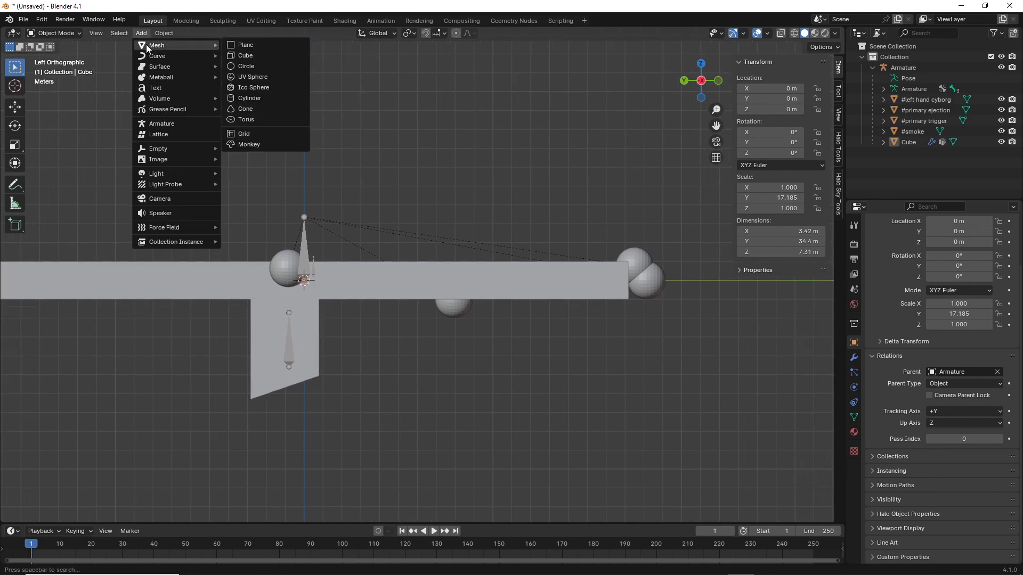
{"action": "left_click", "coordinate": [270, 74]}
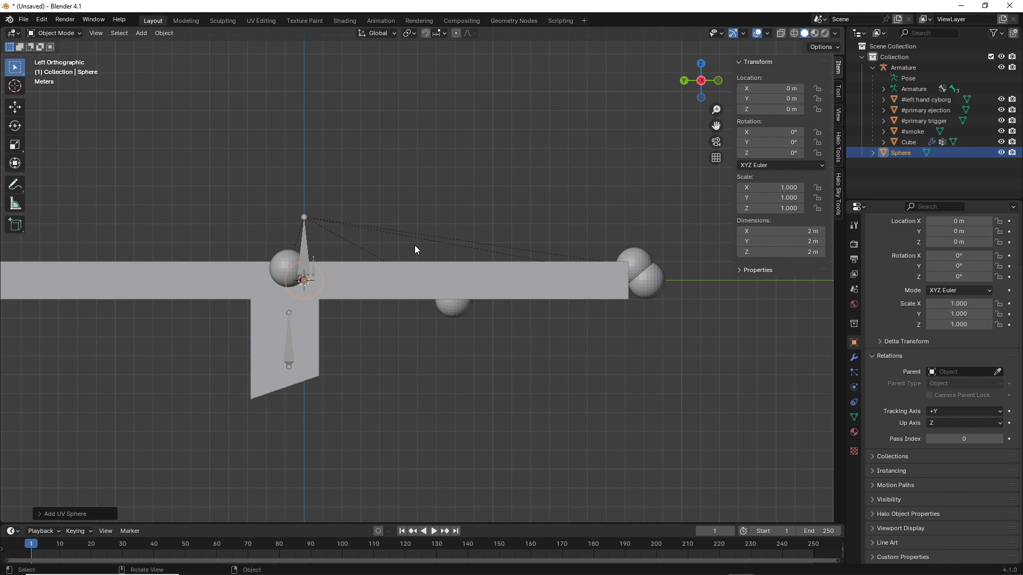
{"action": "key", "text": "g"}
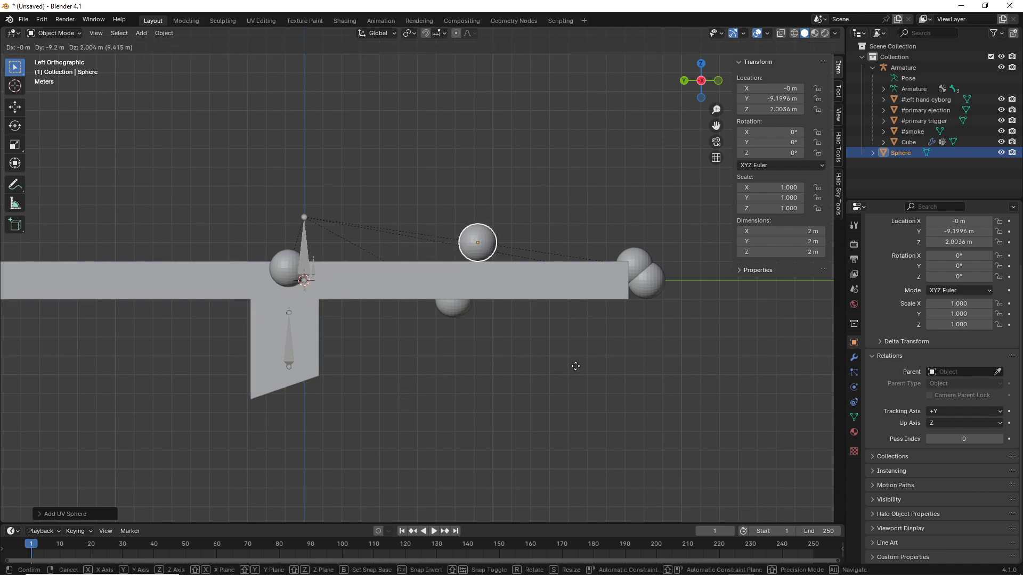
{"action": "left_click", "coordinate": [540, 356]}
Rename the new sphere above the stick as "#ground point".
{"action": "double_click", "coordinate": [900, 153]}
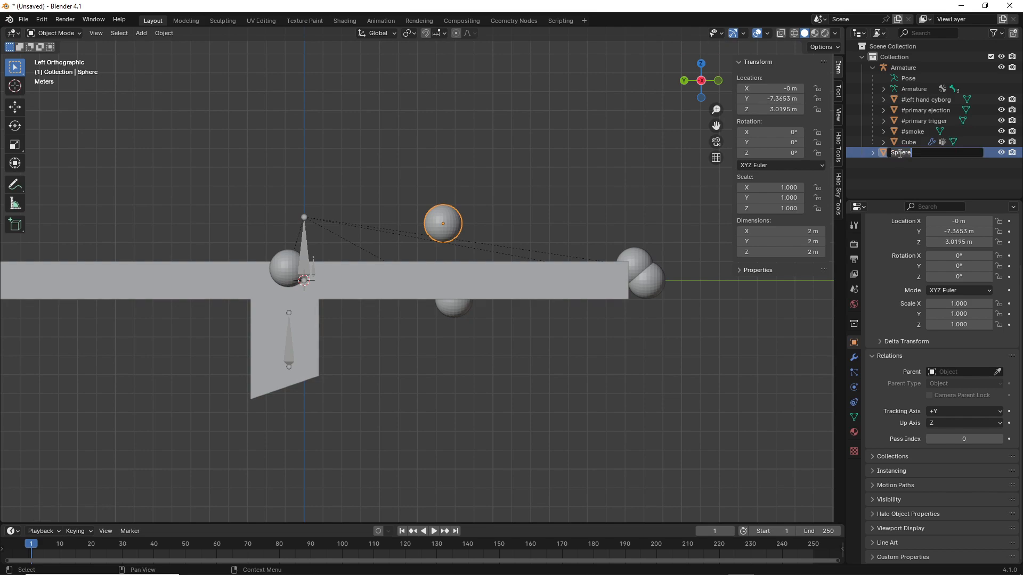
{"action": "type", "text": "#ground pount"}
{"action": "key", "text": "BackSpace"}
{"action": "key", "text": "BackSpace"}
{"action": "key", "text": "Return"}
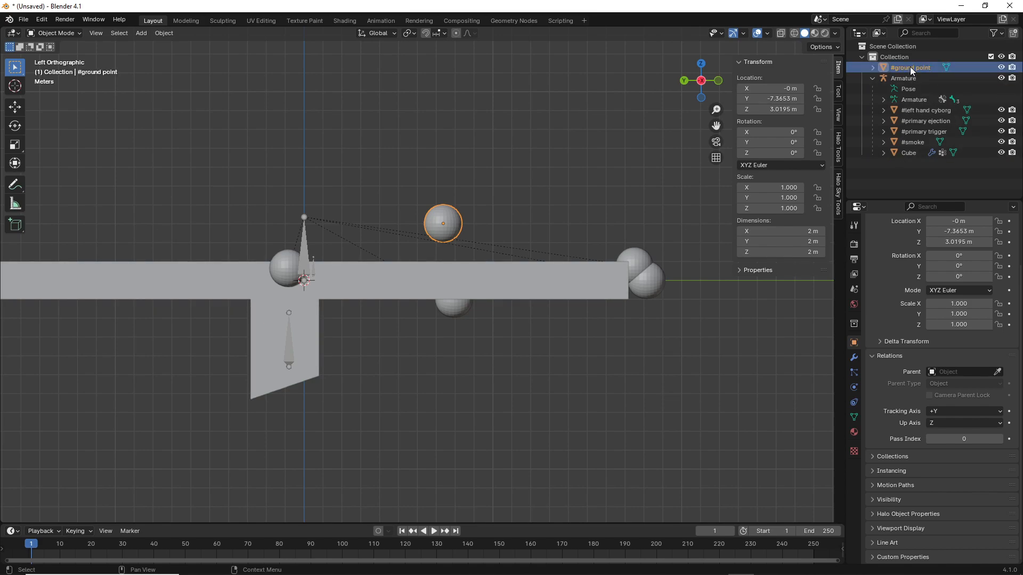
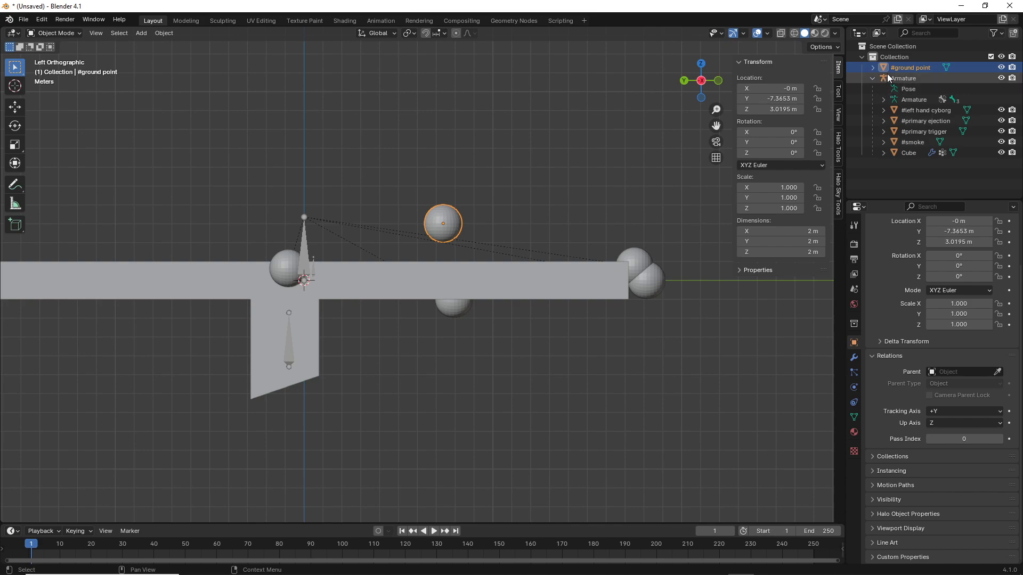
Parent the #ground point sphere to the Armature with parent type Bone, using the frame gun bone.
{"action": "left_click", "coordinate": [961, 372]}
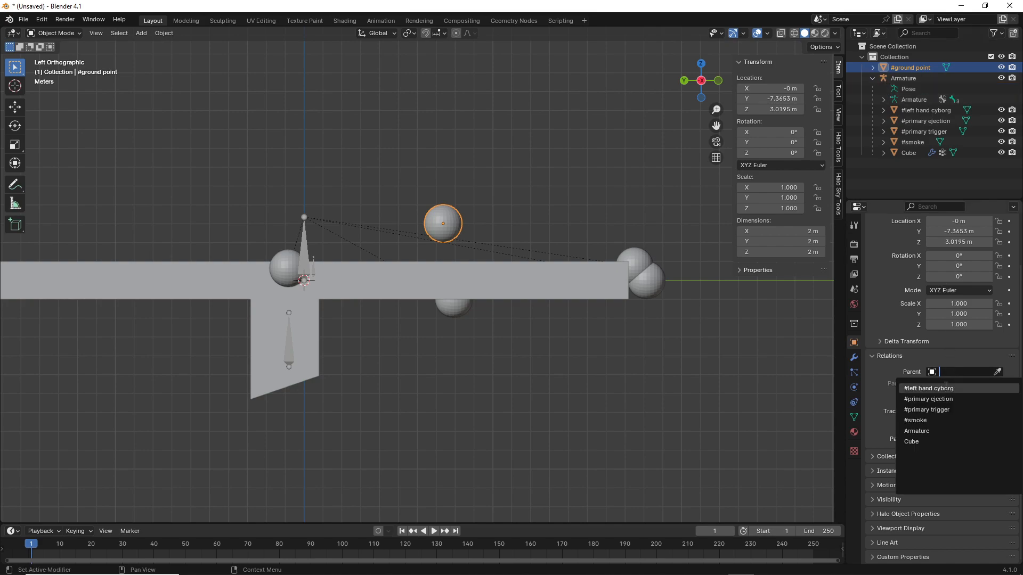
{"action": "left_click", "coordinate": [927, 432]}
{"action": "left_click", "coordinate": [959, 383]}
{"action": "left_click", "coordinate": [943, 410]}
{"action": "left_click", "coordinate": [959, 397]}
{"action": "left_click", "coordinate": [945, 413]}
Move the #ground point sphere to about Y -3.25 m, Z -0.03 m at the stick's middle, and offset it about 0.98 m along global X.
{"action": "key", "text": "g"}
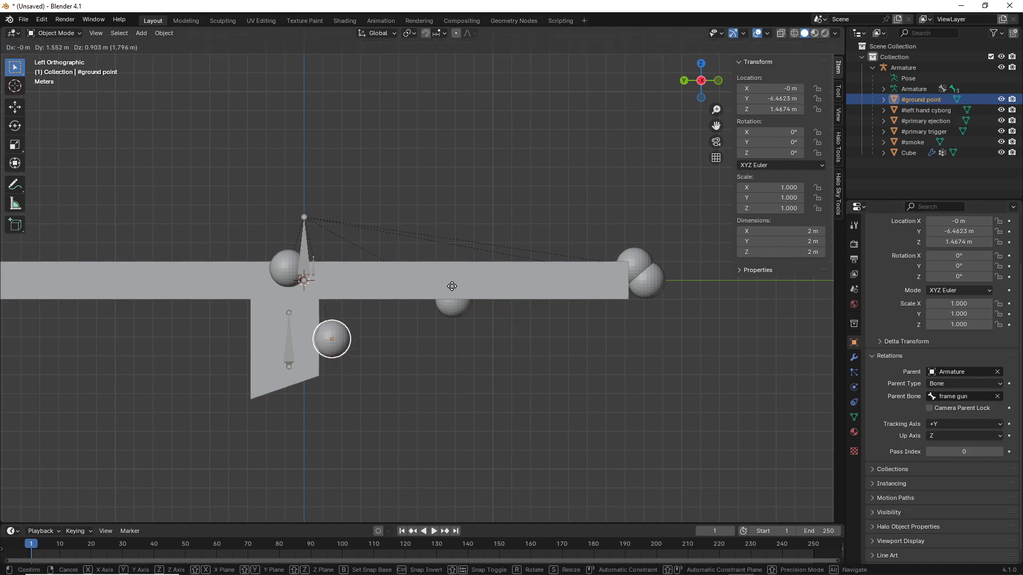
{"action": "left_click", "coordinate": [460, 250]}
{"action": "left_click", "coordinate": [719, 82]}
{"action": "scroll", "coordinate": [490, 279], "scroll_direction": "up", "scroll_amount": 1}
{"action": "scroll", "coordinate": [490, 280], "scroll_direction": "up", "scroll_amount": 1}
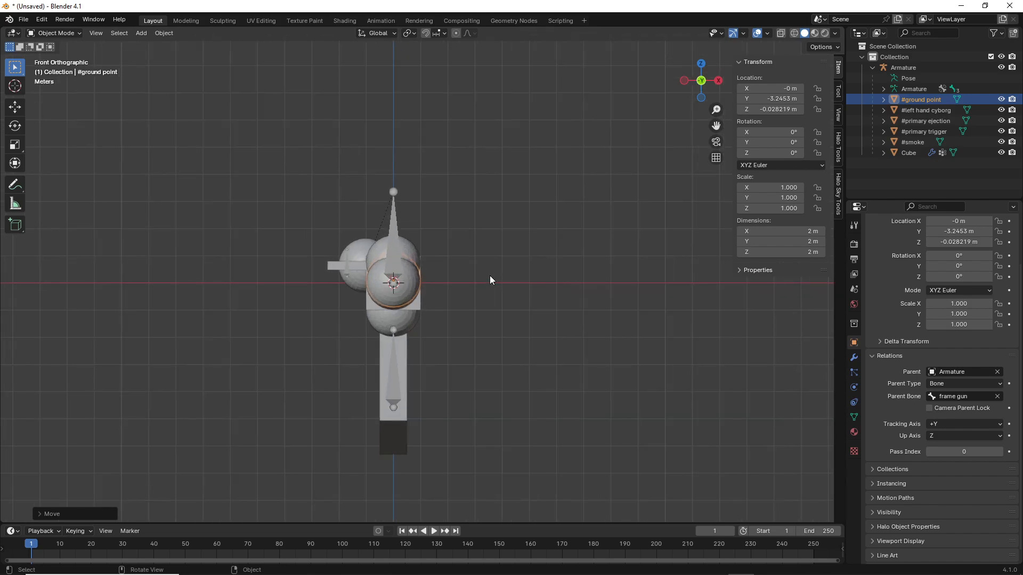
{"action": "key", "text": "g"}
{"action": "key", "text": "x"}
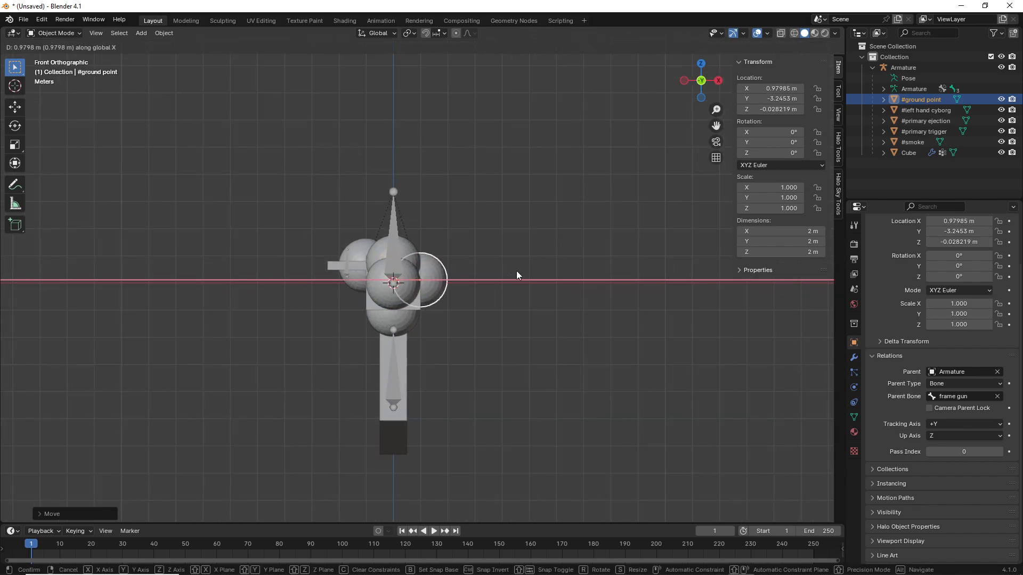
{"action": "left_click", "coordinate": [516, 271]}
Shift the #ground point sphere along the global Y axis to a Z location of about -1.23 m.
{"action": "left_click", "coordinate": [717, 82]}
{"action": "middle_click_drag", "start_coordinate": [557, 237], "coordinate": [425, 216], "text": "shift"}
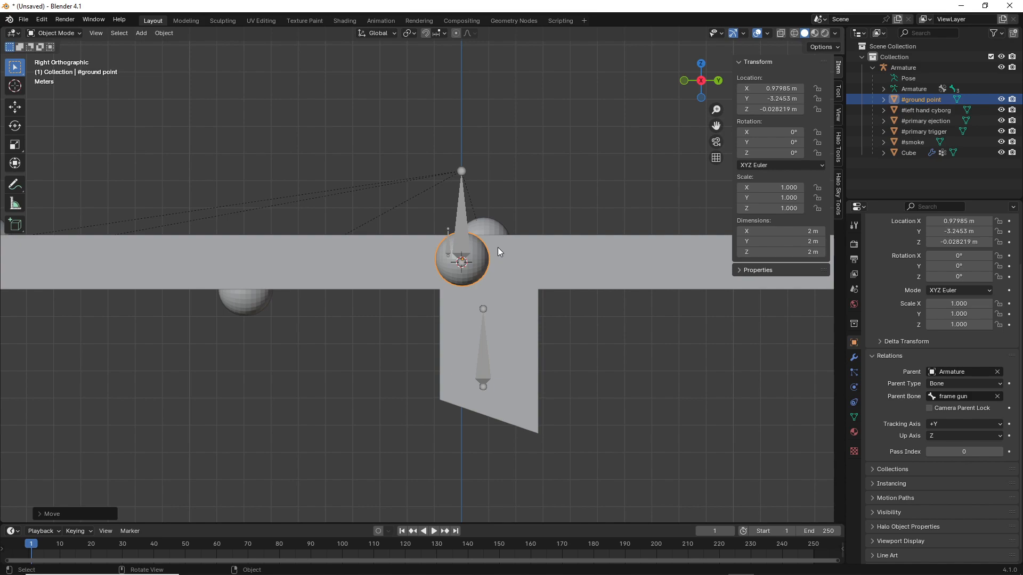
{"action": "scroll", "coordinate": [531, 345], "scroll_direction": "down", "scroll_amount": 1}
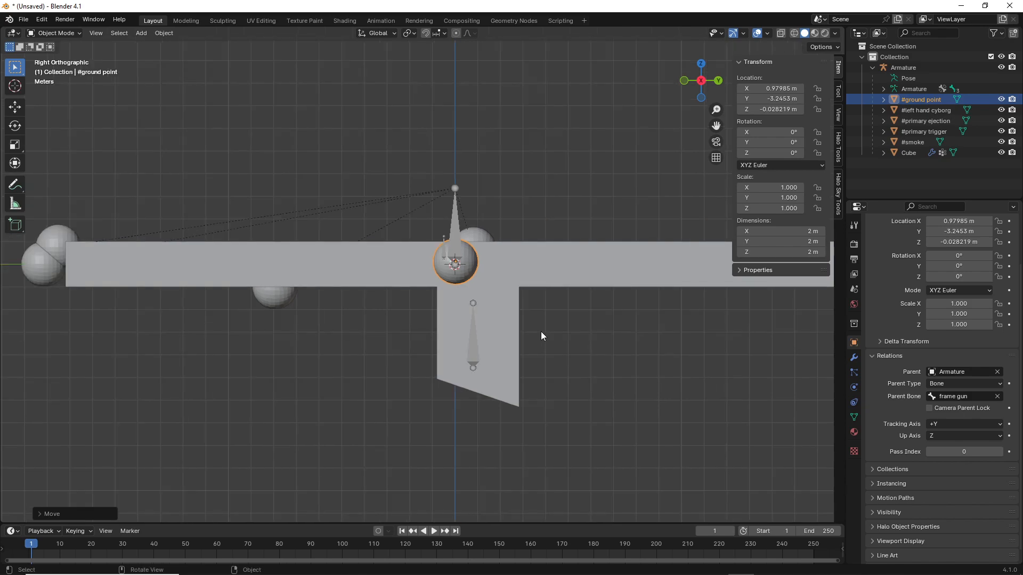
{"action": "key", "text": "g"}
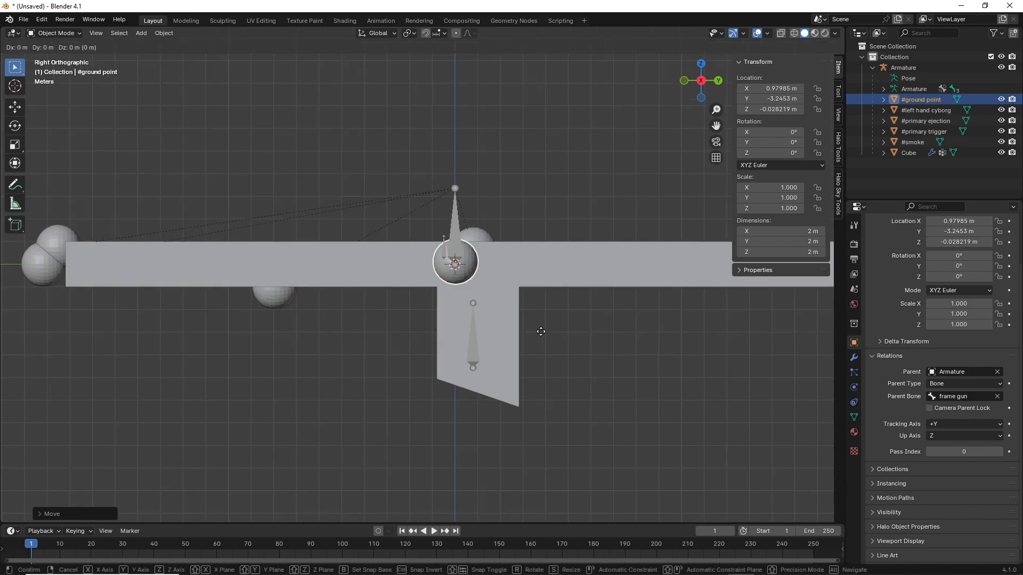
{"action": "key", "text": "x"}
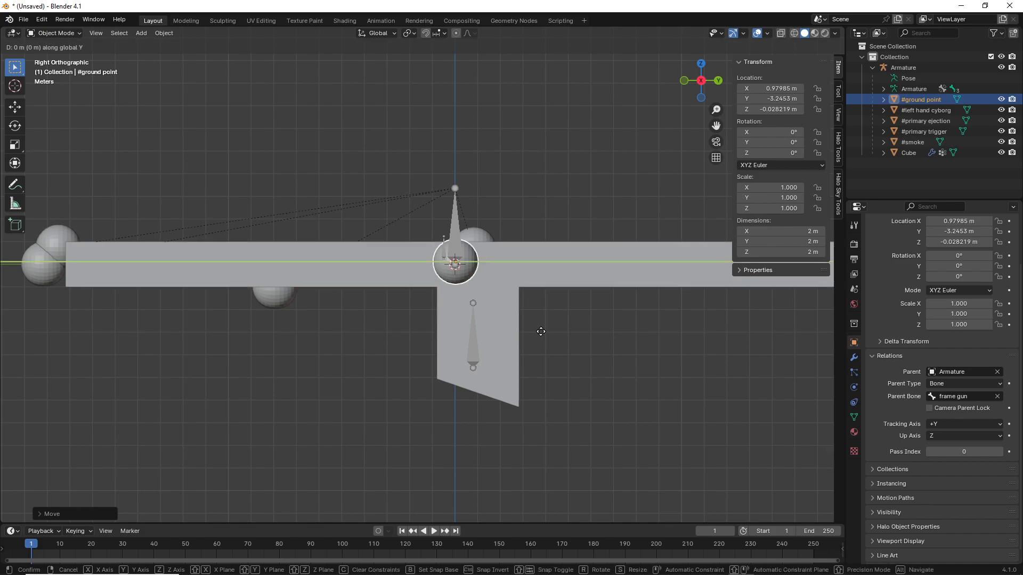
{"action": "key", "text": "y"}
{"action": "left_click", "coordinate": [568, 330]}
{"action": "middle_click_drag", "start_coordinate": [587, 330], "coordinate": [564, 329], "text": "shift"}
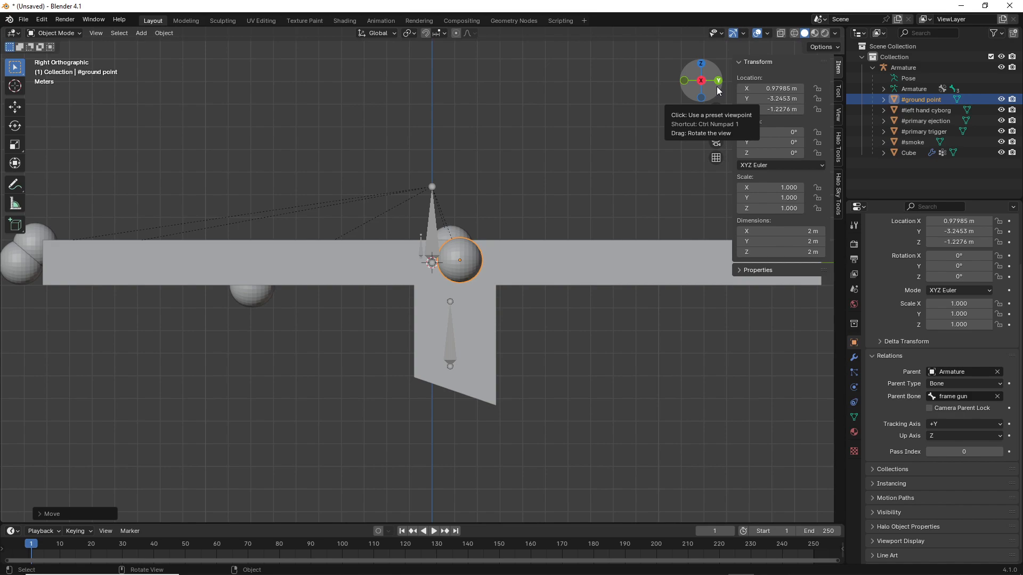
Select the Cube and the Armature, and rotate the rig about the Z axis, setting the Armature's Z rotation to 90°.
{"action": "middle_click_drag", "start_coordinate": [634, 203], "coordinate": [596, 245]}
{"action": "left_click", "coordinate": [699, 80]}
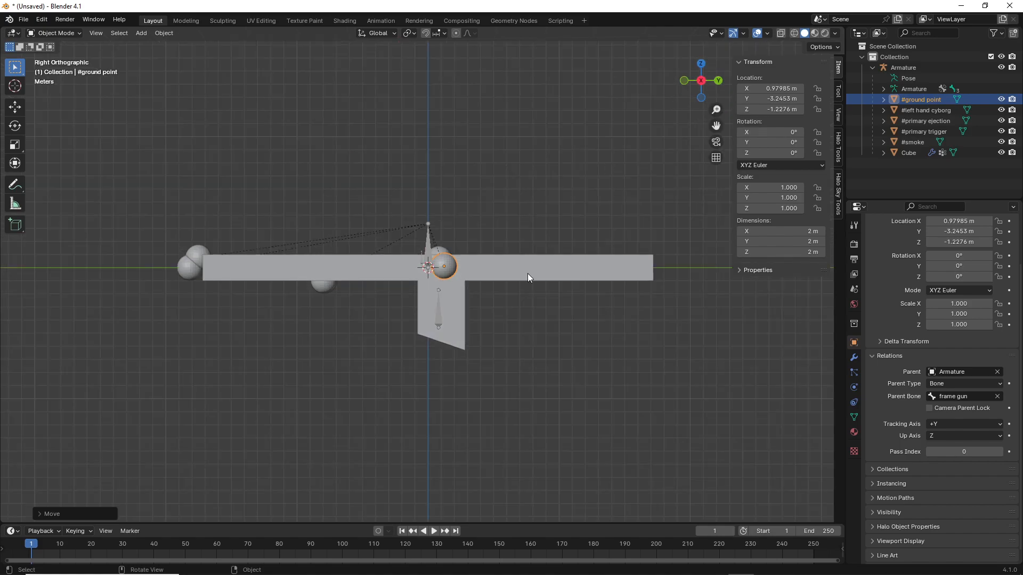
{"action": "scroll", "coordinate": [528, 275], "scroll_direction": "up", "scroll_amount": 3}
{"action": "scroll", "coordinate": [527, 277], "scroll_direction": "down", "scroll_amount": 2}
{"action": "scroll", "coordinate": [524, 274], "scroll_direction": "down", "scroll_amount": 1}
{"action": "middle_click_drag", "start_coordinate": [513, 342], "coordinate": [522, 393]}
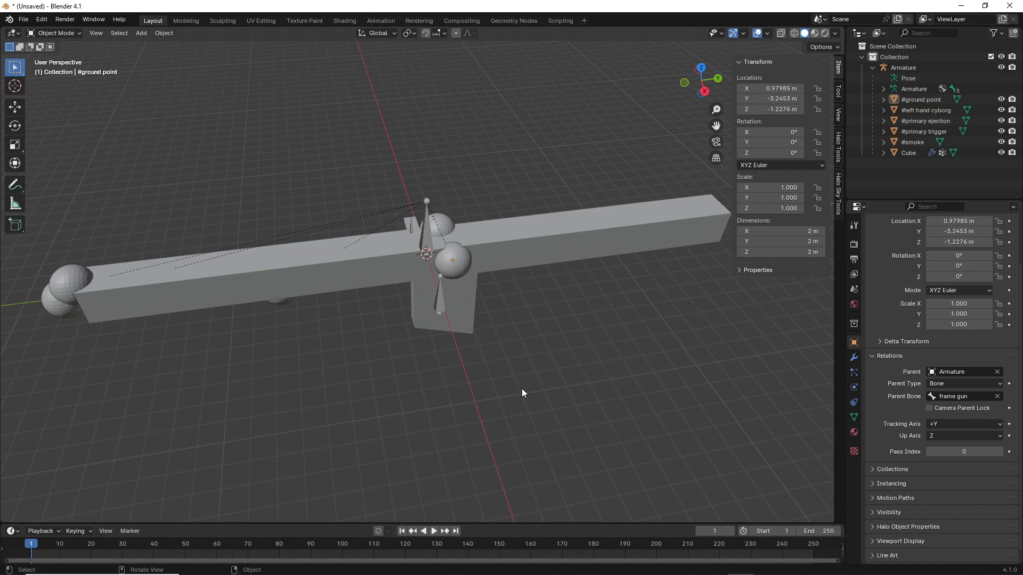
{"action": "middle_click_drag", "start_coordinate": [522, 389], "coordinate": [527, 276]}
{"action": "left_click", "coordinate": [526, 278]}
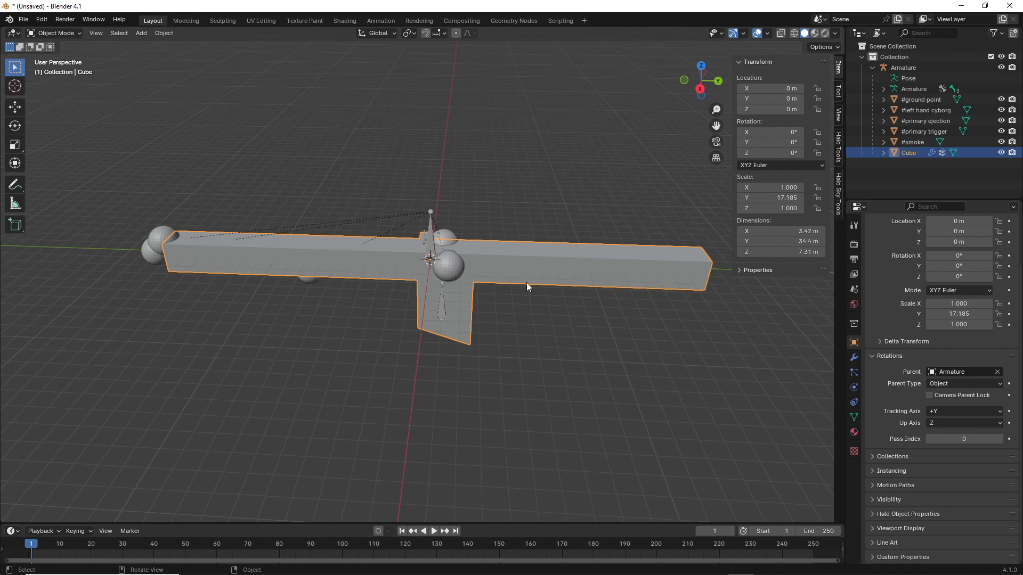
{"action": "left_click", "coordinate": [432, 239], "text": "shift"}
{"action": "key", "text": "r"}
{"action": "key", "text": "z"}
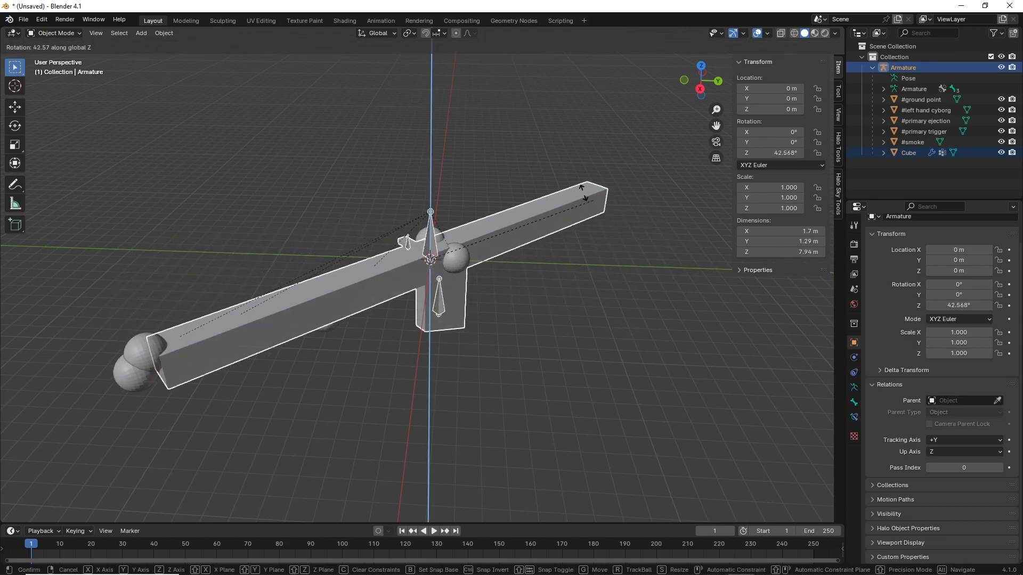
{"action": "left_click", "coordinate": [481, 156]}
{"action": "left_click", "coordinate": [773, 153]}
{"action": "type", "text": "90"}
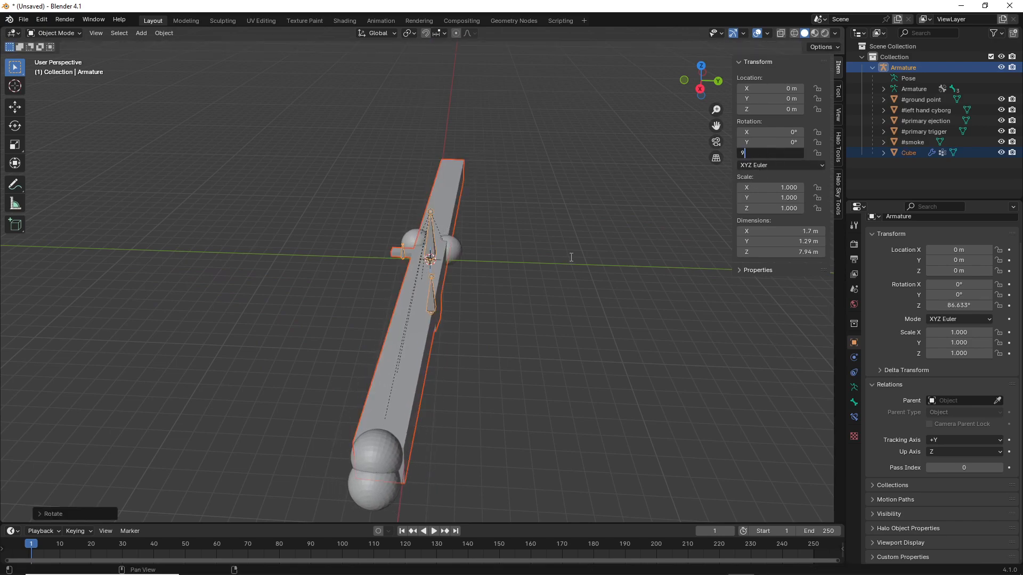
{"action": "key", "text": "Return"}
Apply the rotation of the Armature alone.
{"action": "left_click", "coordinate": [700, 88]}
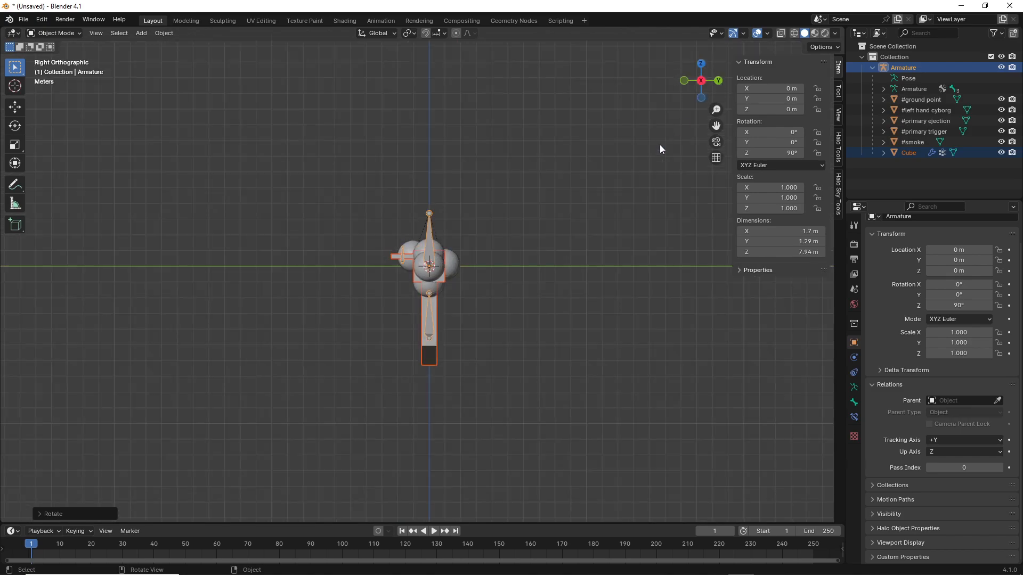
{"action": "scroll", "coordinate": [570, 224], "scroll_direction": "up", "scroll_amount": 2}
{"action": "left_click", "coordinate": [903, 67]}
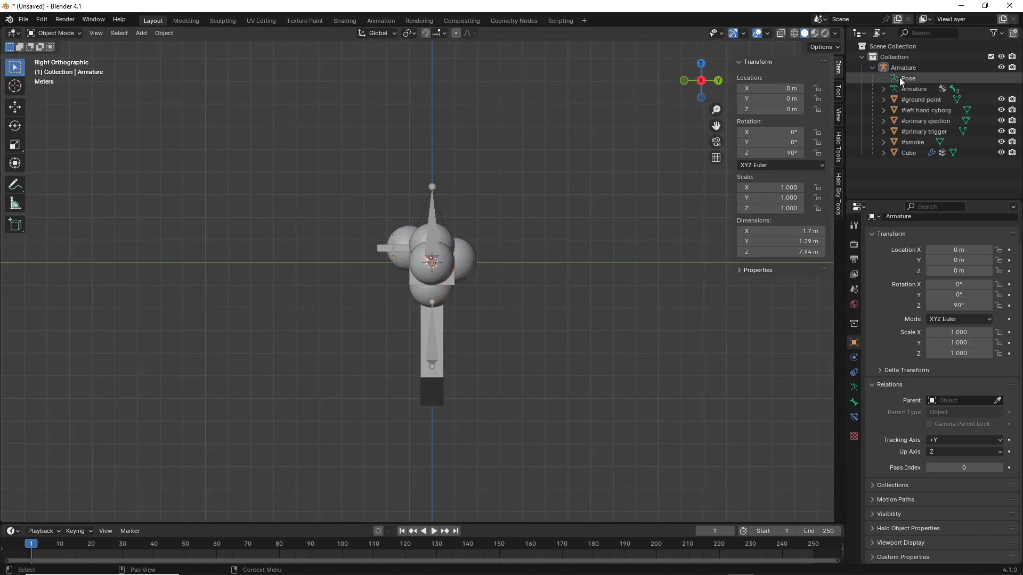
{"action": "left_click", "coordinate": [164, 33]}
{"action": "mouse_move", "coordinate": [186, 86]}
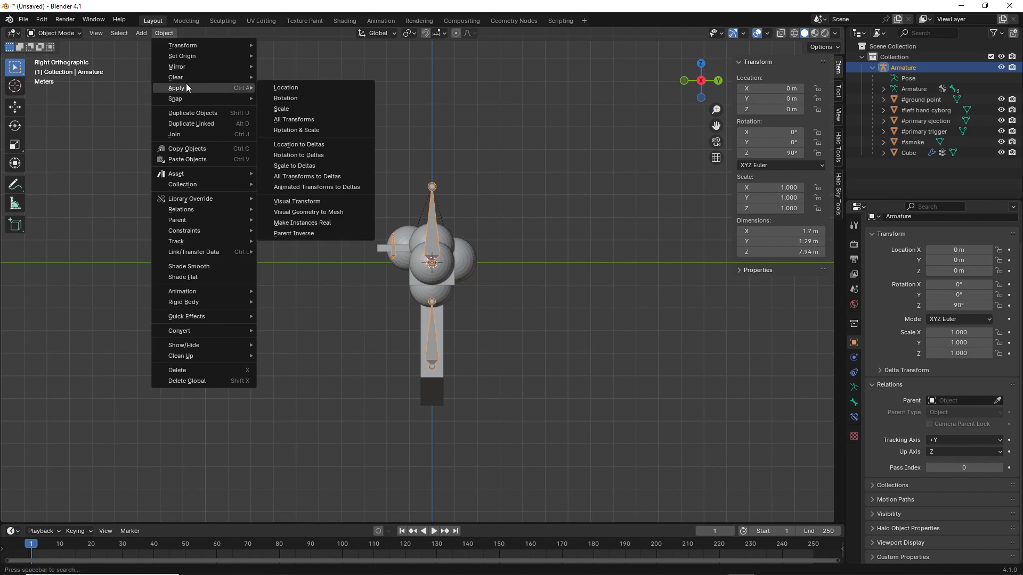
{"action": "left_click", "coordinate": [294, 99]}
Apply the scale of the Cube stick mesh.
{"action": "middle_click_drag", "start_coordinate": [529, 150], "coordinate": [567, 248]}
{"action": "left_click", "coordinate": [541, 248]}
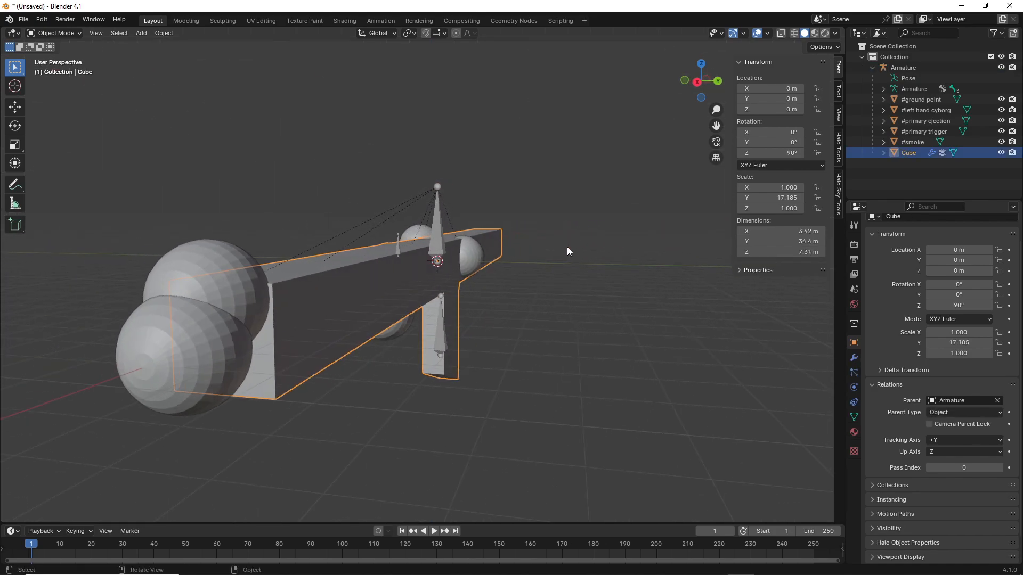
{"action": "left_click", "coordinate": [164, 33]}
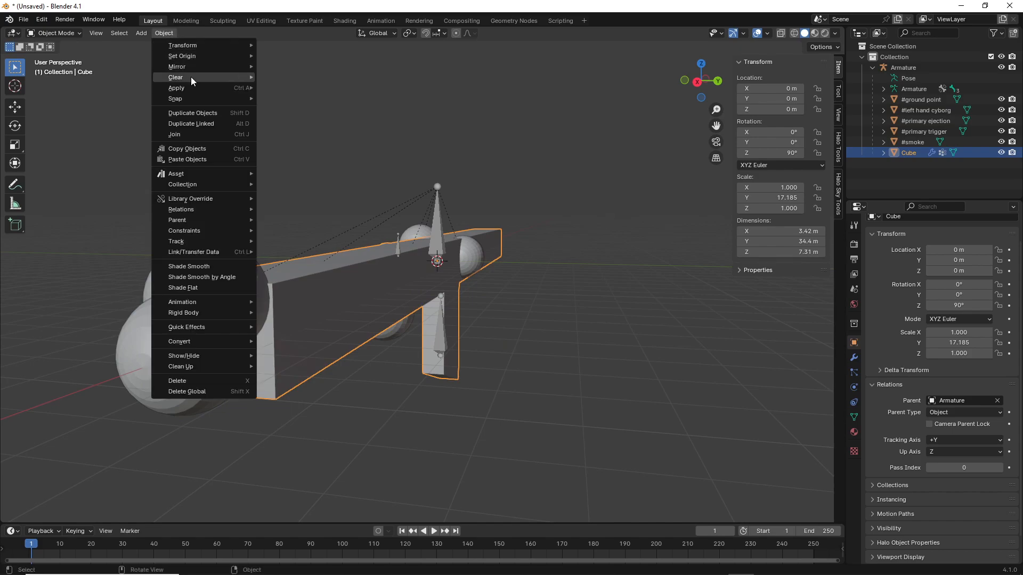
{"action": "mouse_move", "coordinate": [187, 88]}
{"action": "left_click", "coordinate": [301, 108]}
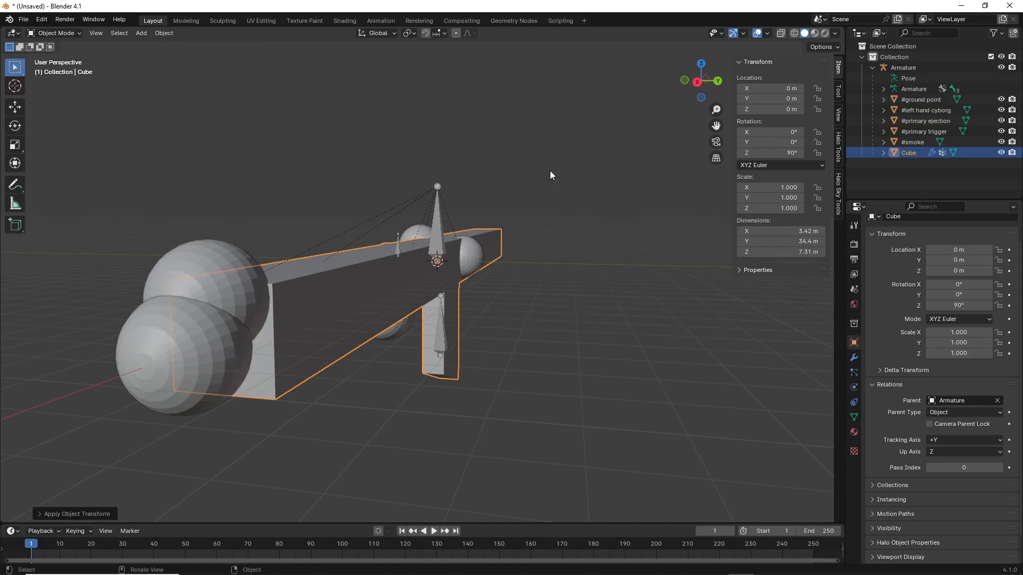
{"action": "middle_click_drag", "start_coordinate": [551, 170], "coordinate": [535, 172]}
{"action": "left_click", "coordinate": [691, 83]}
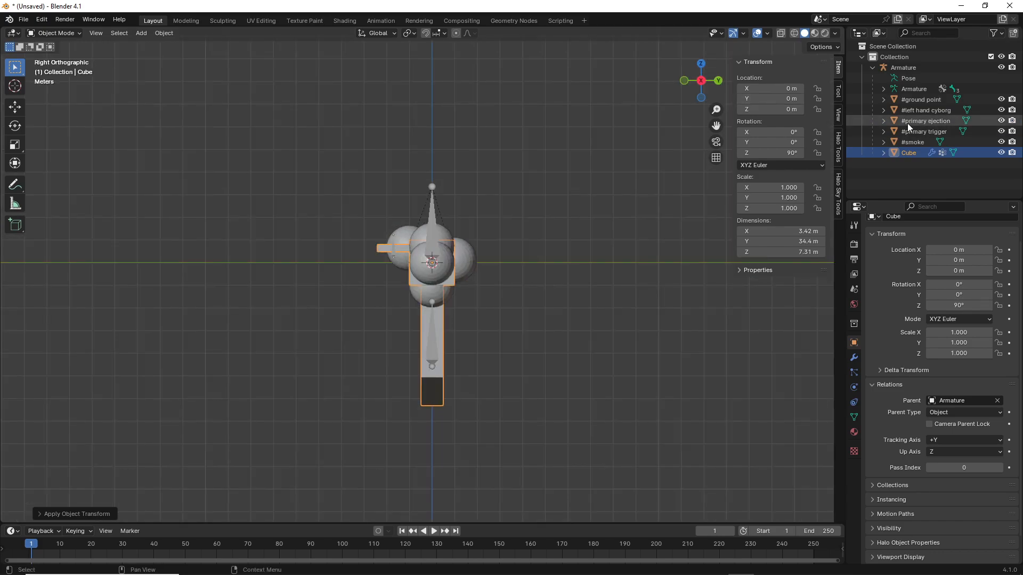
Try applying all transforms to the #ground point sphere, and undo it.
{"action": "left_click", "coordinate": [487, 265]}
{"action": "mouse_move", "coordinate": [488, 264]}
{"action": "middle_mouse_down"}
{"action": "mouse_move", "coordinate": [466, 270]}
{"action": "mouse_move", "coordinate": [489, 264]}
{"action": "middle_mouse_up"}
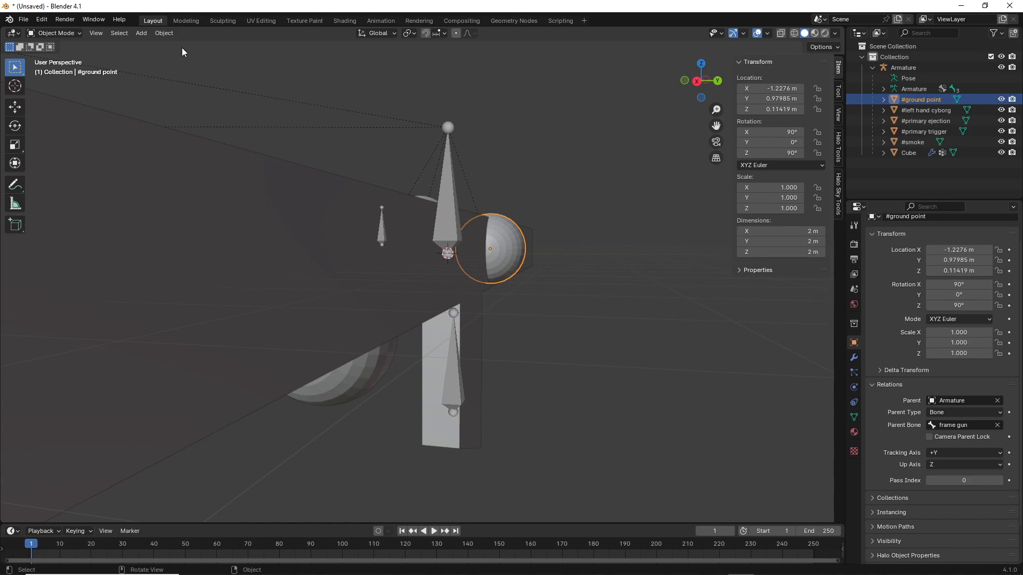
{"action": "left_click", "coordinate": [164, 33]}
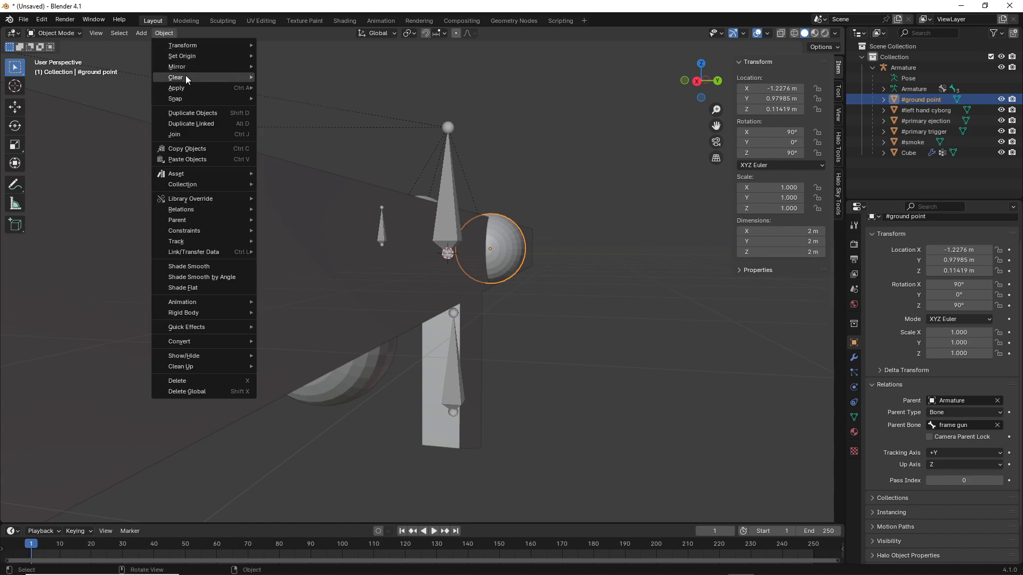
{"action": "mouse_move", "coordinate": [184, 88]}
{"action": "left_click", "coordinate": [312, 119]}
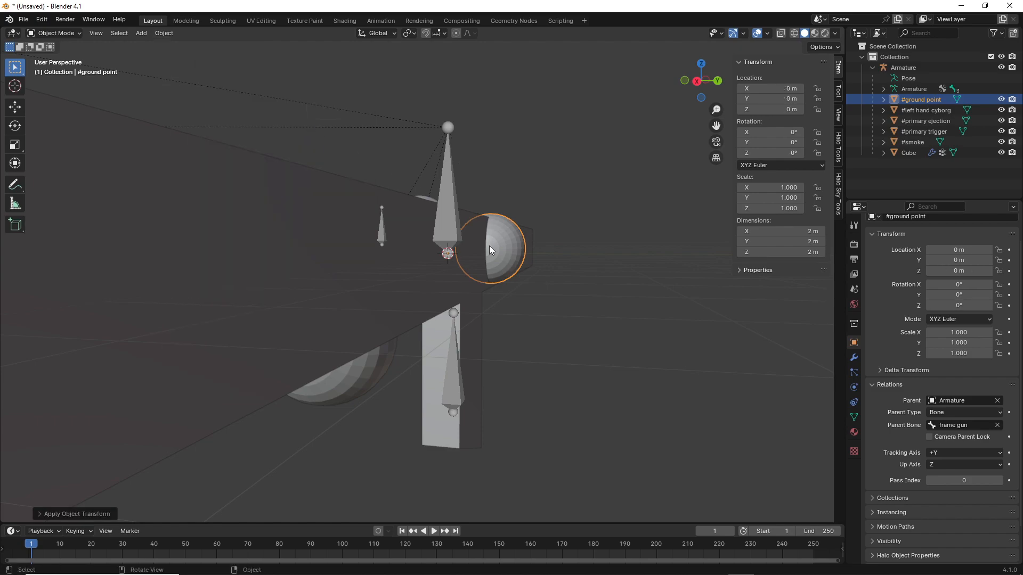
{"action": "scroll", "coordinate": [486, 237], "scroll_direction": "up", "scroll_amount": 4}
{"action": "middle_click_drag", "start_coordinate": [481, 237], "coordinate": [529, 226]}
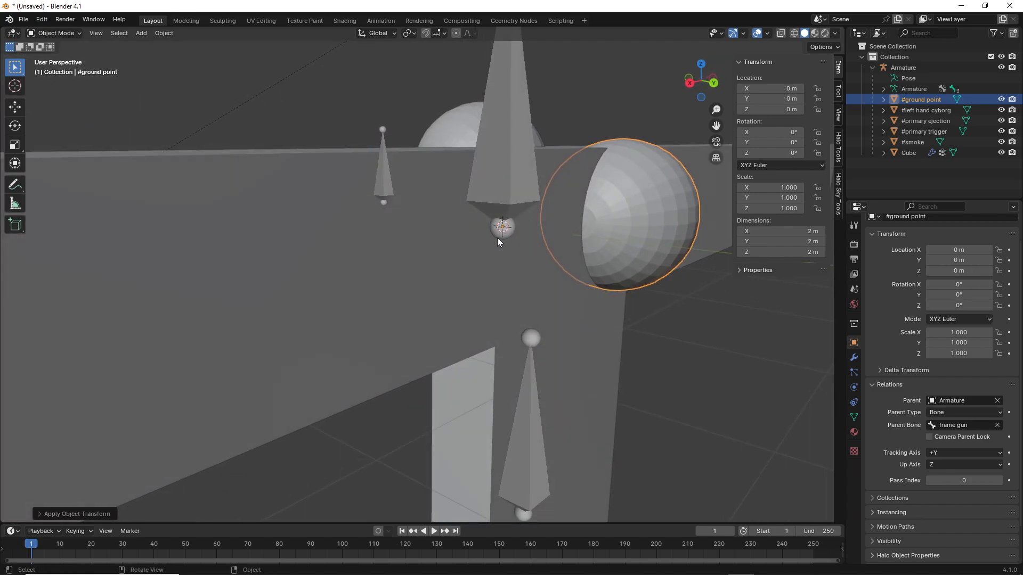
{"action": "key", "text": "ctrl+z"}
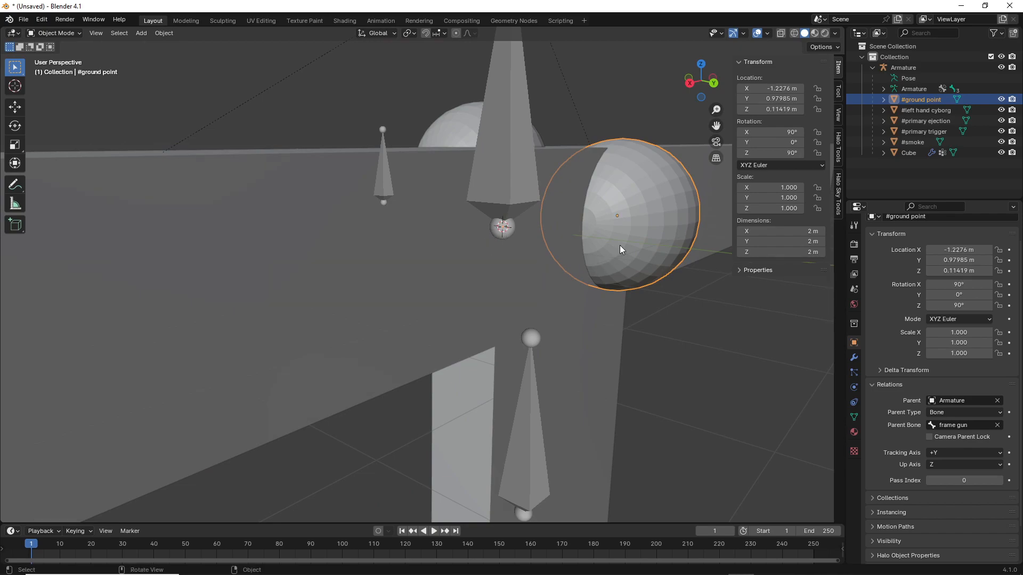
Examine the #ground point sphere's placement against the stick and the armature bones from several angles.
{"action": "middle_click_drag", "start_coordinate": [619, 245], "coordinate": [633, 245]}
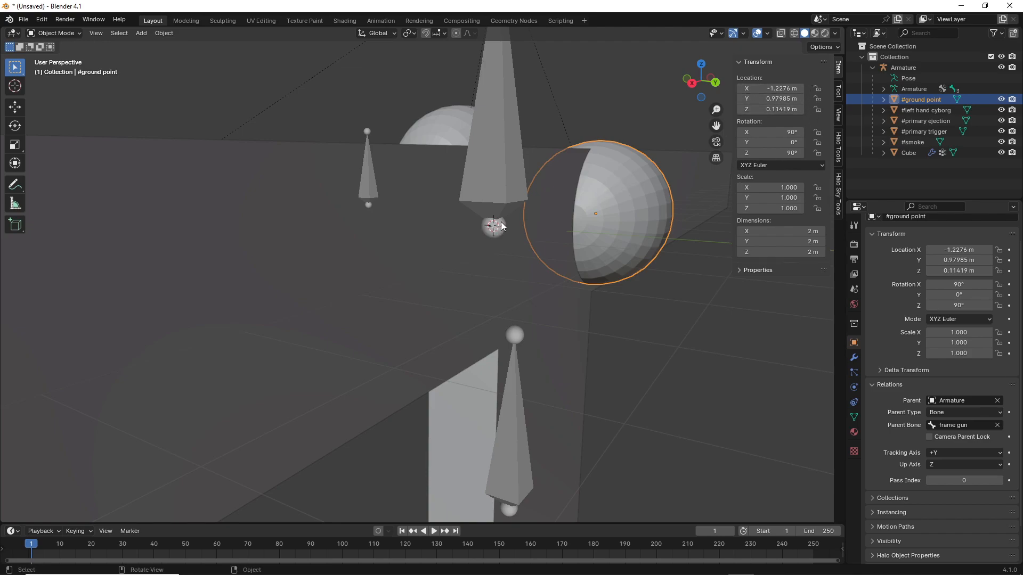
{"action": "scroll", "coordinate": [490, 229], "scroll_direction": "down", "scroll_amount": 5}
{"action": "scroll", "coordinate": [569, 277], "scroll_direction": "up", "scroll_amount": 1}
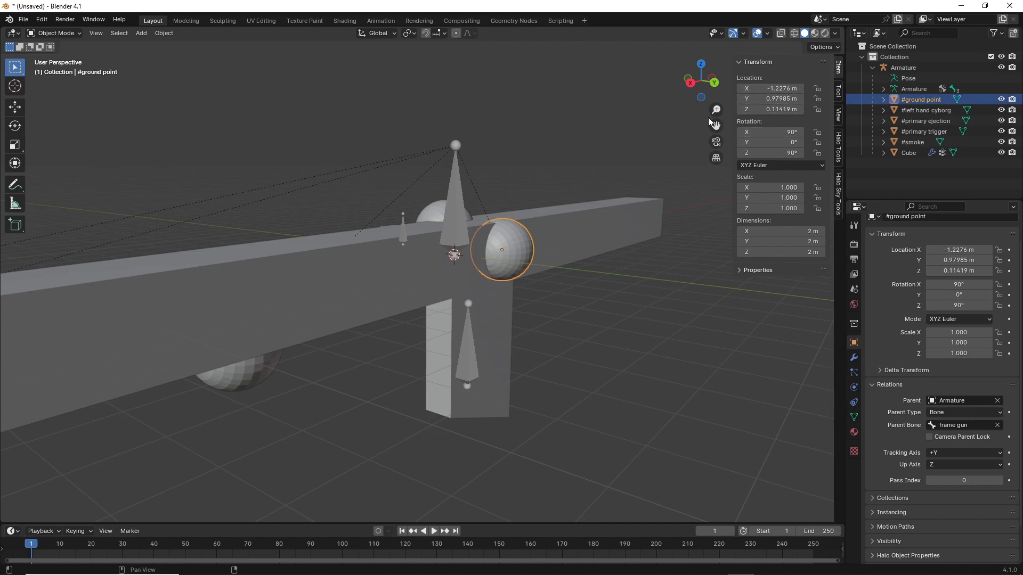
{"action": "left_click", "coordinate": [598, 343]}
{"action": "middle_click_drag", "start_coordinate": [598, 343], "coordinate": [477, 314]}
{"action": "left_click", "coordinate": [479, 251]}
{"action": "scroll", "coordinate": [519, 274], "scroll_direction": "down", "scroll_amount": 4}
{"action": "middle_click_drag", "start_coordinate": [519, 274], "coordinate": [536, 276]}
{"action": "left_click", "coordinate": [536, 276]}
{"action": "mouse_move", "coordinate": [535, 219]}
{"action": "left_mouse_down"}
{"action": "mouse_move", "coordinate": [81, 462]}
{"action": "mouse_move", "coordinate": [407, 404]}
{"action": "mouse_move", "coordinate": [471, 347]}
{"action": "left_mouse_up"}
{"action": "key", "text": "w"}
{"action": "key", "text": "w"}
{"action": "mouse_move", "coordinate": [537, 179]}
{"action": "left_mouse_down"}
{"action": "mouse_move", "coordinate": [291, 120]}
{"action": "mouse_move", "coordinate": [483, 386]}
{"action": "mouse_move", "coordinate": [545, 337]}
{"action": "mouse_move", "coordinate": [181, 447]}
{"action": "mouse_move", "coordinate": [535, 155]}
{"action": "left_mouse_up"}
{"action": "left_click", "coordinate": [542, 336]}
{"action": "left_click", "coordinate": [481, 248]}
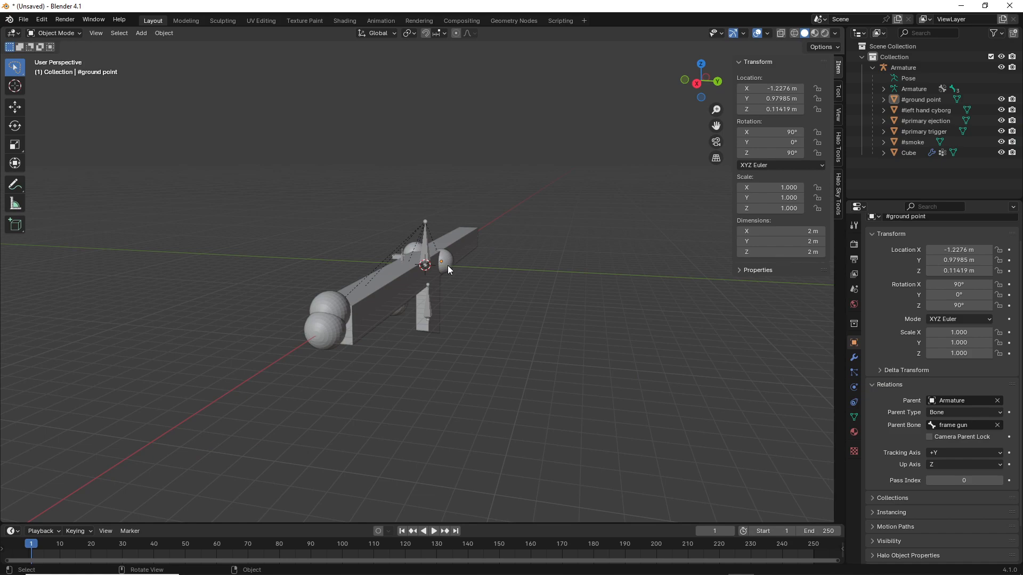
Hide the #ground point sphere to view the stick without it, and show it again.
{"action": "left_click", "coordinate": [1001, 99]}
{"action": "mouse_move", "coordinate": [530, 226]}
{"action": "left_mouse_down"}
{"action": "mouse_move", "coordinate": [289, 455]}
{"action": "mouse_move", "coordinate": [455, 373]}
{"action": "left_mouse_up"}
{"action": "left_click", "coordinate": [465, 343]}
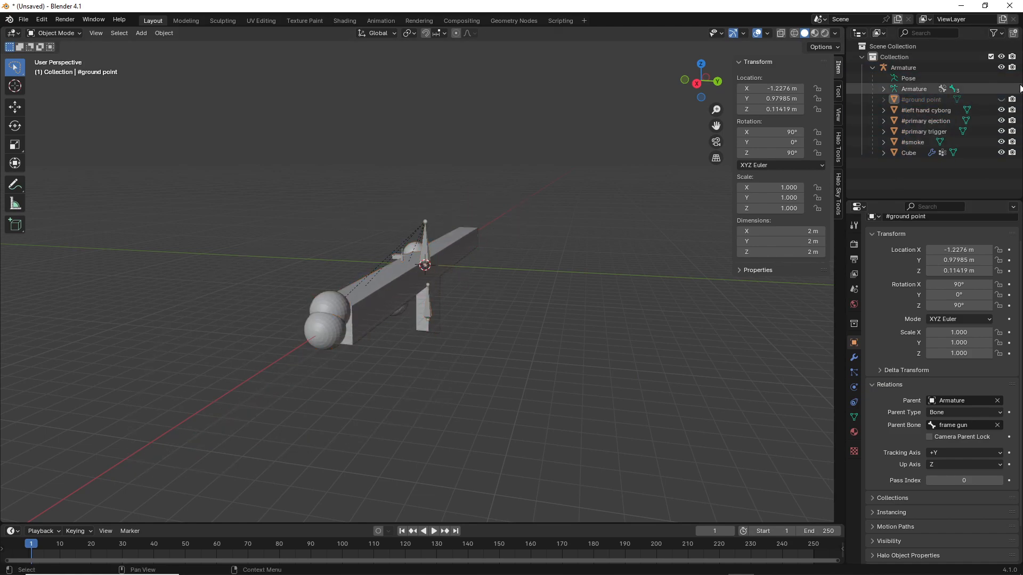
{"action": "left_click", "coordinate": [1001, 99]}
Duplicate the Cube stick mesh in place, and select the original Cube.
{"action": "middle_click_drag", "start_coordinate": [590, 328], "coordinate": [361, 363]}
{"action": "left_click", "coordinate": [454, 269]}
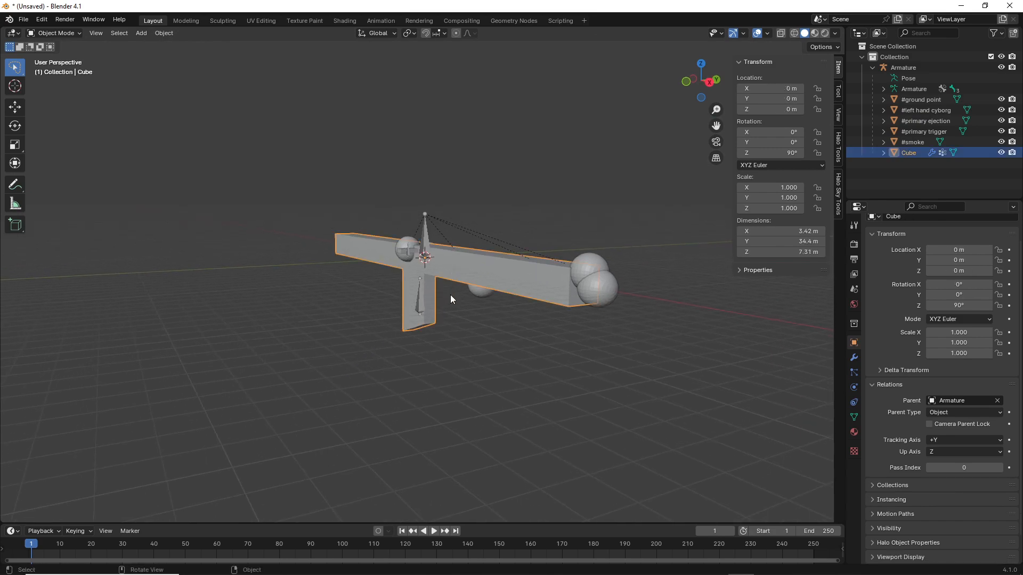
{"action": "mouse_move", "coordinate": [450, 299]}
{"action": "middle_mouse_down"}
{"action": "mouse_move", "coordinate": [421, 298]}
{"action": "mouse_move", "coordinate": [426, 326]}
{"action": "mouse_move", "coordinate": [446, 313]}
{"action": "middle_mouse_up"}
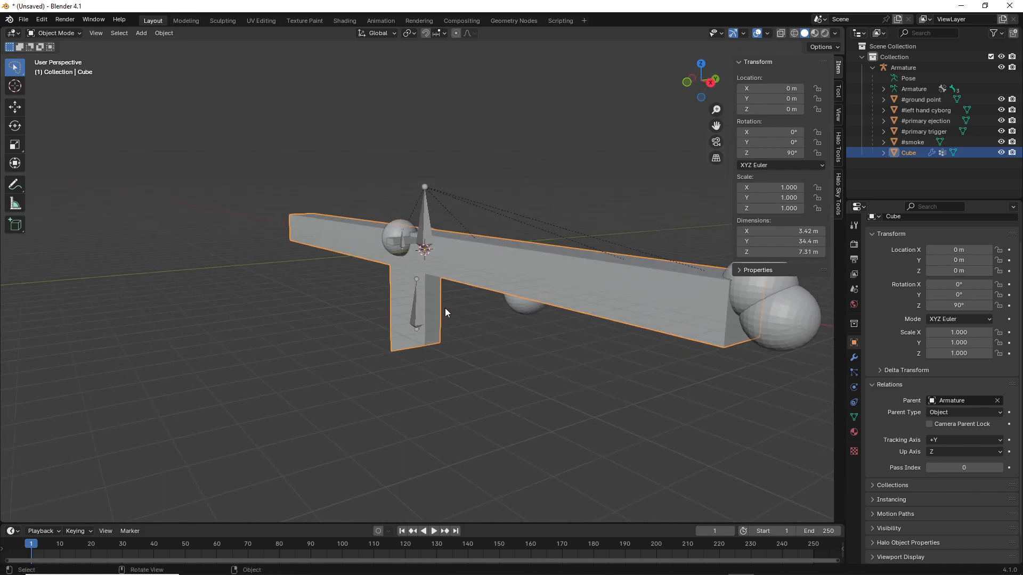
{"action": "key", "text": "shift+d"}
{"action": "key", "text": "Escape"}
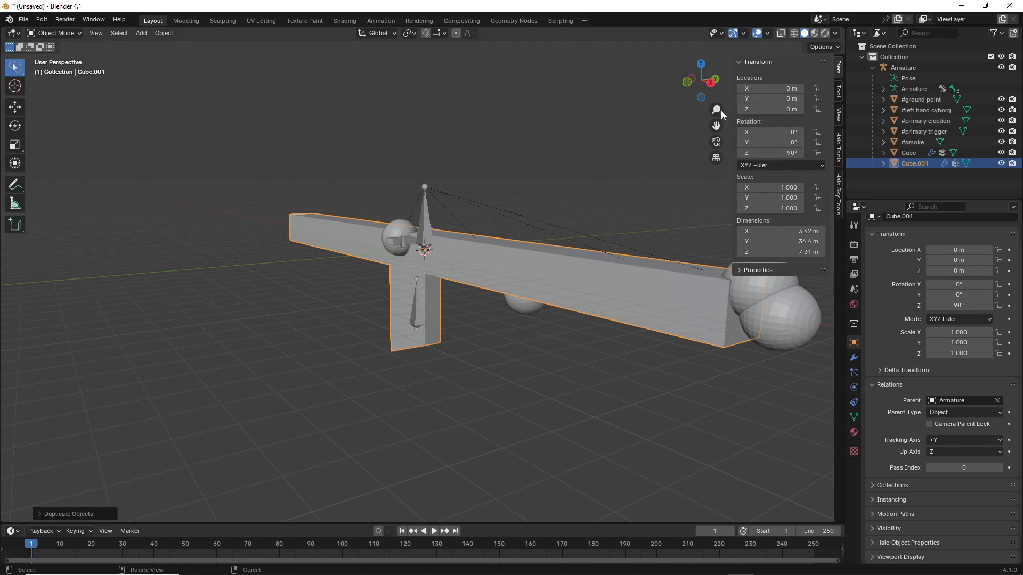
{"action": "left_click", "coordinate": [905, 155]}
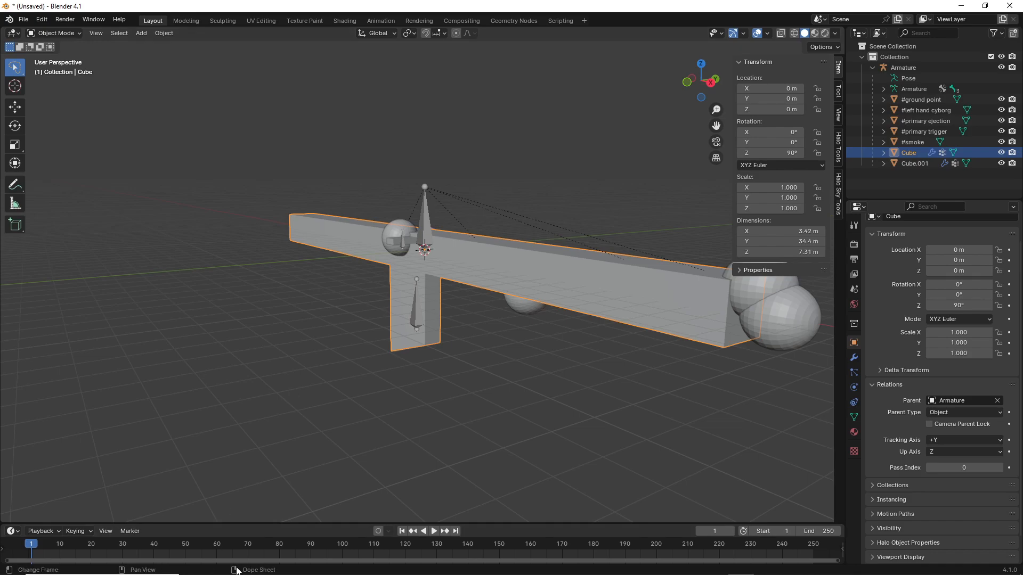
Rename the original Cube stick mesh as "unnamed base superhigh".
{"action": "middle_click_drag", "start_coordinate": [372, 404], "coordinate": [469, 355]}
{"action": "double_click", "coordinate": [910, 153]}
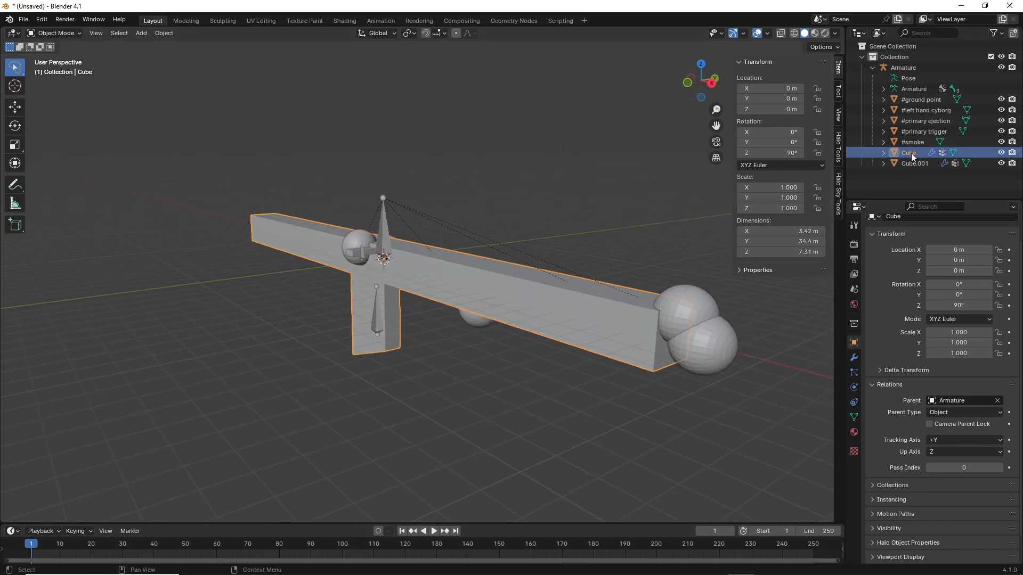
{"action": "key", "text": "BackSpace"}
{"action": "type", "text": "unnamed"}
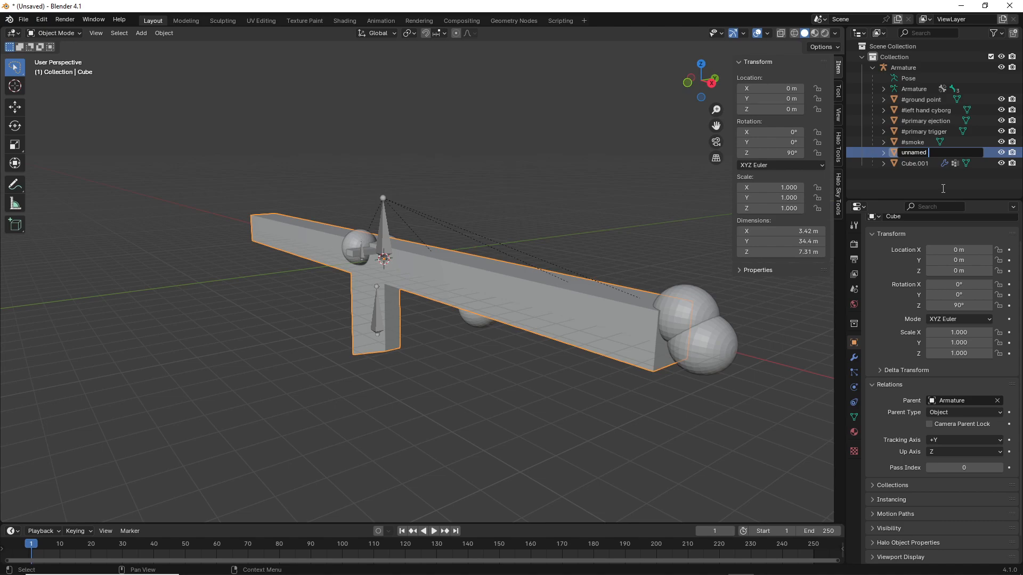
{"action": "type", "text": "base"}
{"action": "type", "text": "supergh"}
{"action": "key", "text": "BackSpace"}
{"action": "key", "text": "BackSpace"}
{"action": "type", "text": "rhigh"}
{"action": "key", "text": "Return"}
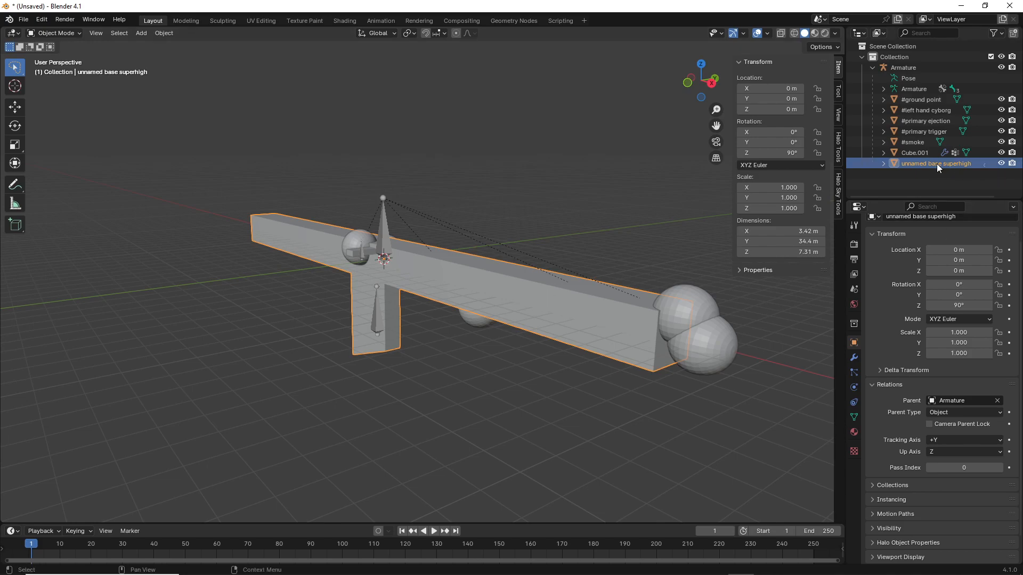
{"action": "mouse_move", "coordinate": [581, 212]}
{"action": "middle_mouse_down"}
{"action": "mouse_move", "coordinate": [543, 210]}
{"action": "mouse_move", "coordinate": [602, 233]}
{"action": "mouse_move", "coordinate": [584, 231]}
{"action": "middle_mouse_up"}
{"action": "left_click", "coordinate": [585, 231]}
{"action": "double_click", "coordinate": [914, 152]}
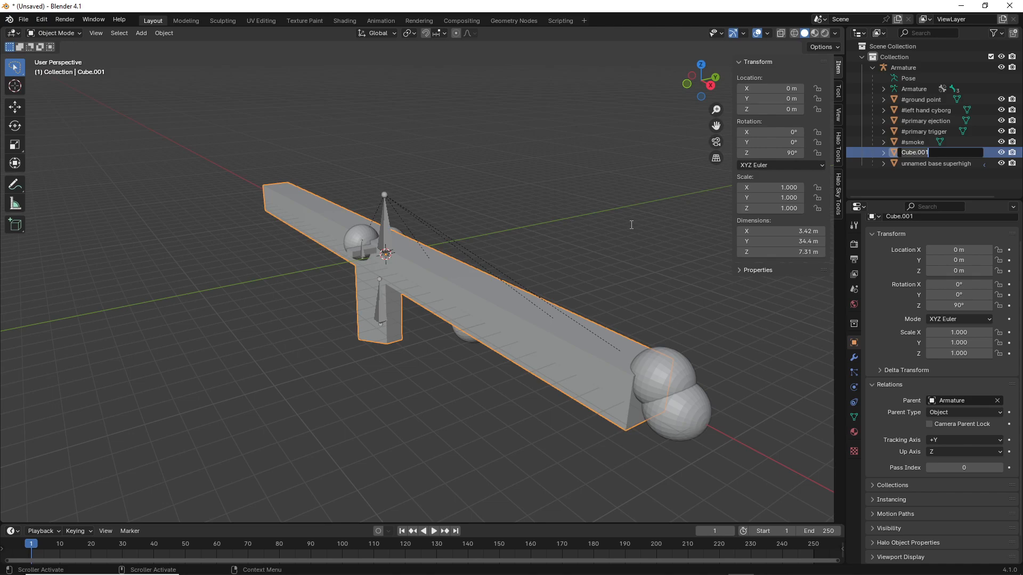
{"action": "type", "text": "@"}
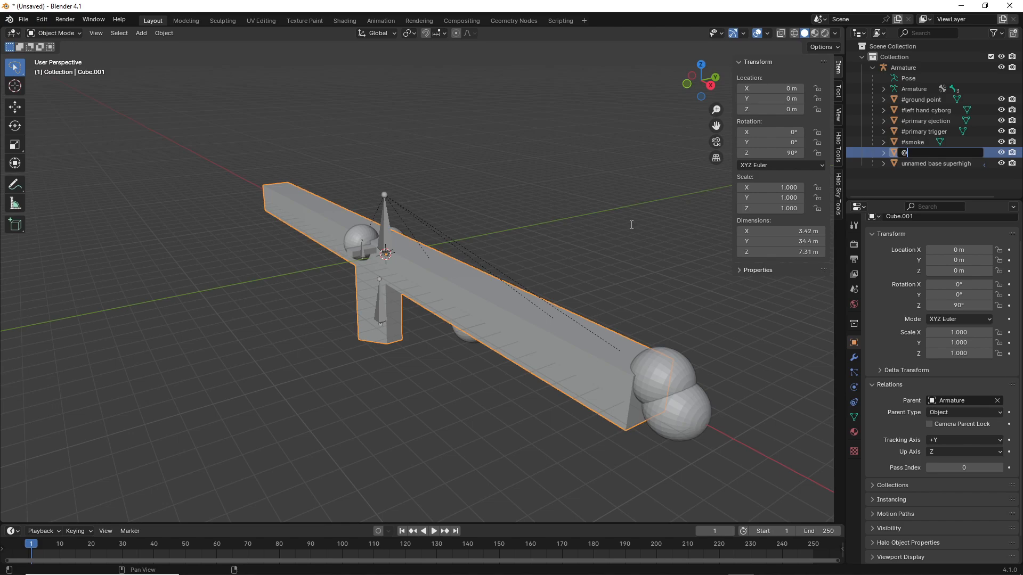
{"action": "type", "text": "unnamed baseframe gun"}
{"action": "key", "text": "Return"}
{"action": "left_click", "coordinate": [385, 218]}
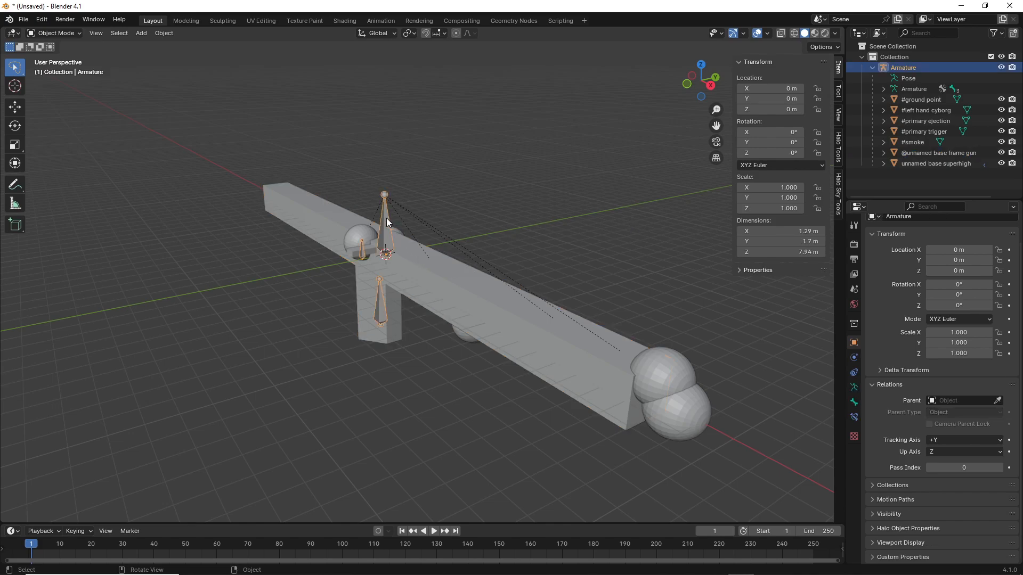
{"action": "key", "text": "Tab"}
{"action": "left_click", "coordinate": [386, 219]}
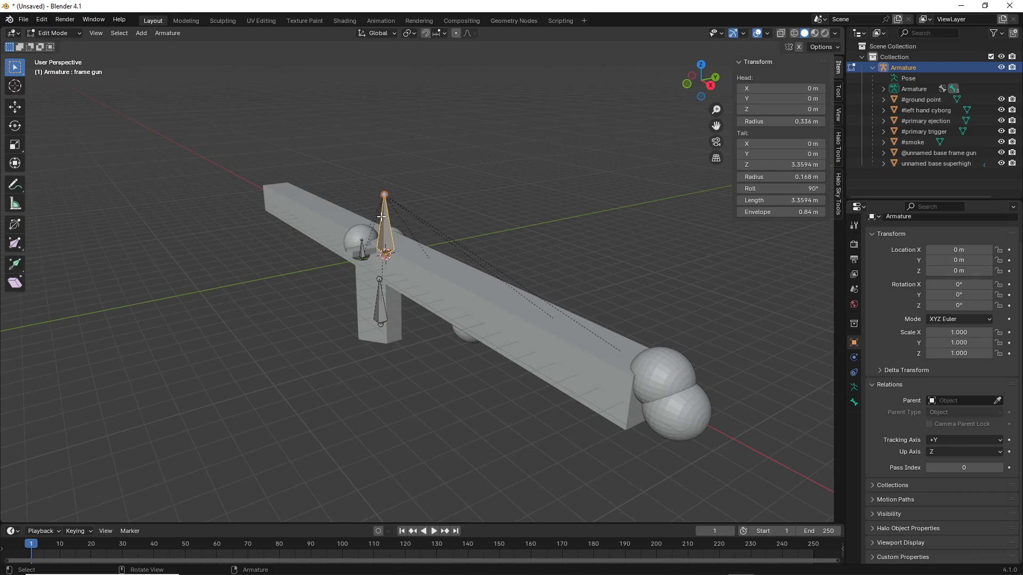
{"action": "left_click", "coordinate": [486, 121]}
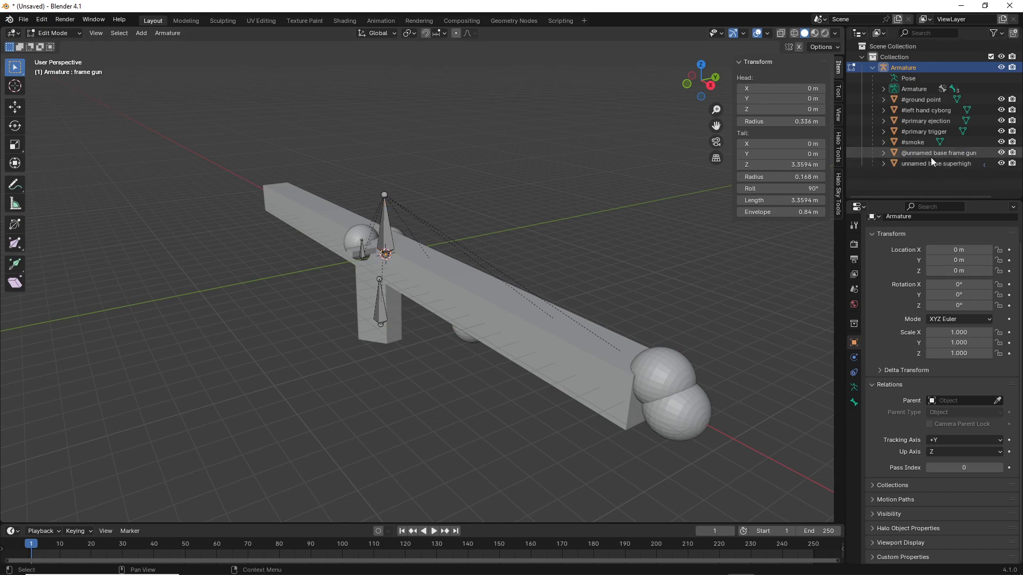
{"action": "left_click", "coordinate": [958, 154]}
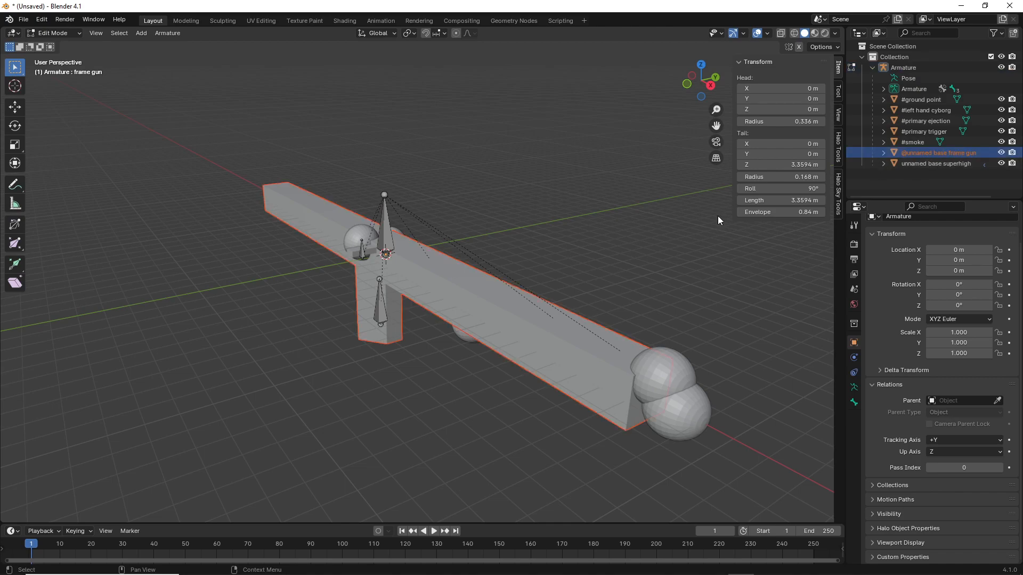
{"action": "key", "text": "Tab"}
{"action": "middle_click_drag", "start_coordinate": [645, 207], "coordinate": [564, 244]}
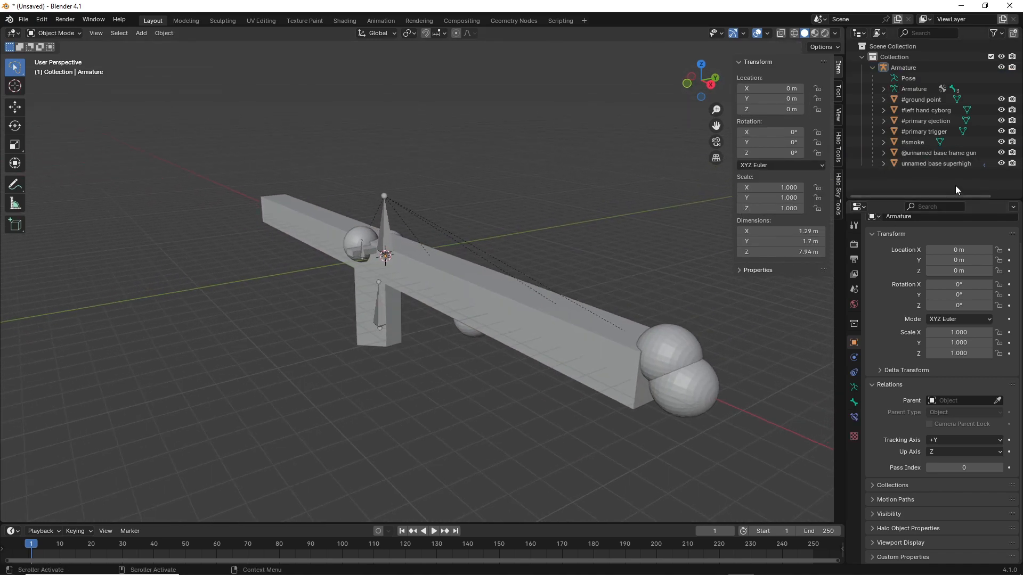
Hide and show the two overlapping stick meshes in turn, and examine the stick from several angles.
{"action": "left_click", "coordinate": [1001, 165]}
{"action": "left_click", "coordinate": [1002, 165]}
{"action": "left_click", "coordinate": [1001, 164]}
{"action": "left_click", "coordinate": [1001, 164]}
{"action": "left_click", "coordinate": [1002, 164]}
{"action": "left_click", "coordinate": [1001, 164]}
{"action": "left_click", "coordinate": [1002, 155]}
{"action": "left_click", "coordinate": [1002, 155]}
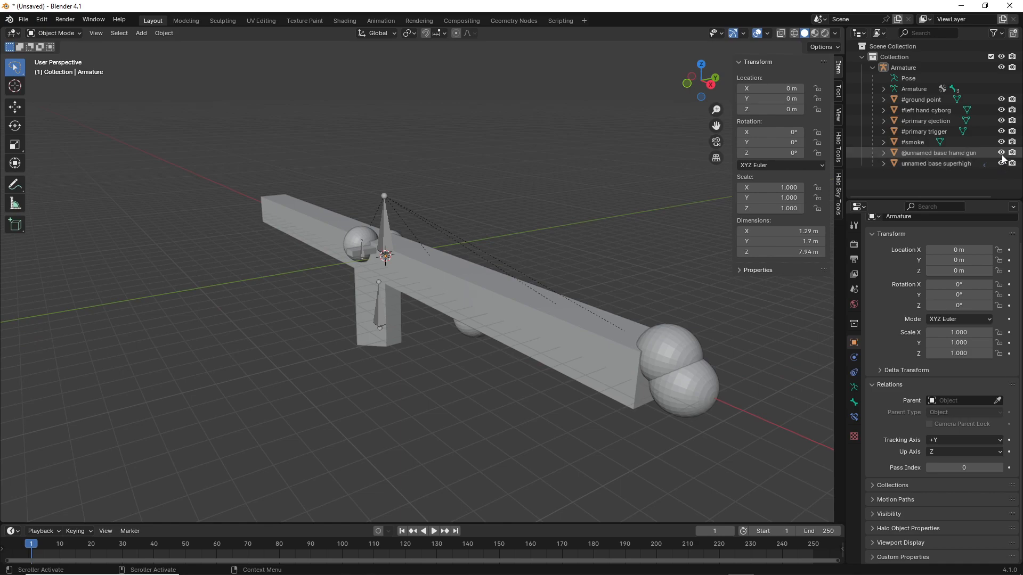
{"action": "middle_click_drag", "start_coordinate": [490, 224], "coordinate": [524, 220]}
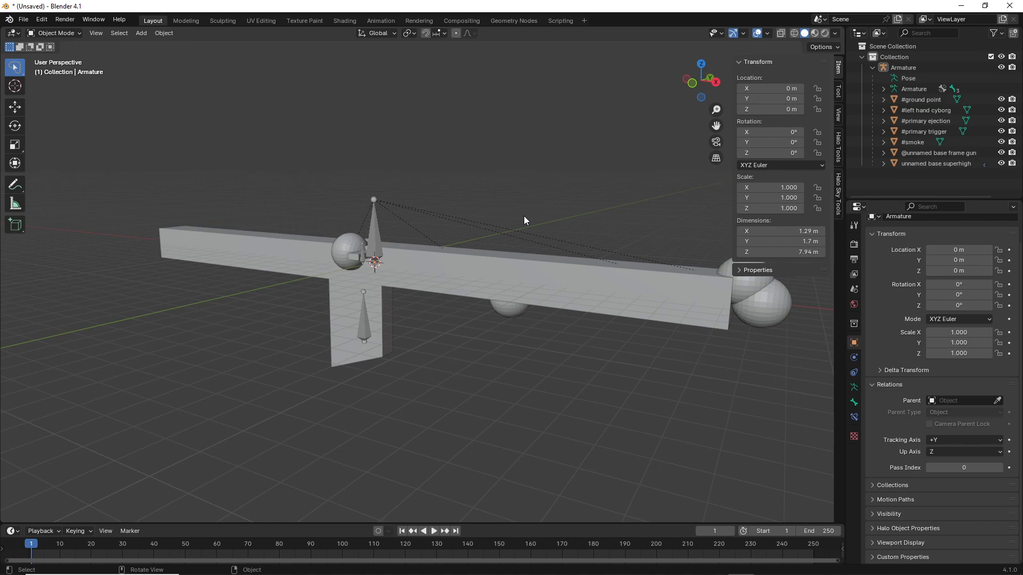
{"action": "middle_click_drag", "start_coordinate": [522, 219], "coordinate": [444, 307]}
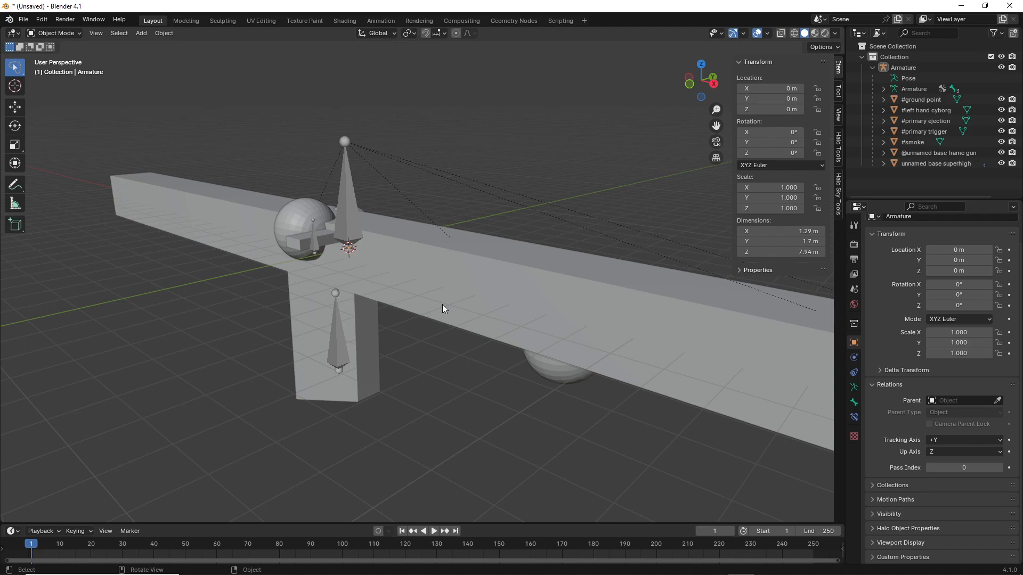
{"action": "middle_click_drag", "start_coordinate": [443, 305], "coordinate": [737, 110]}
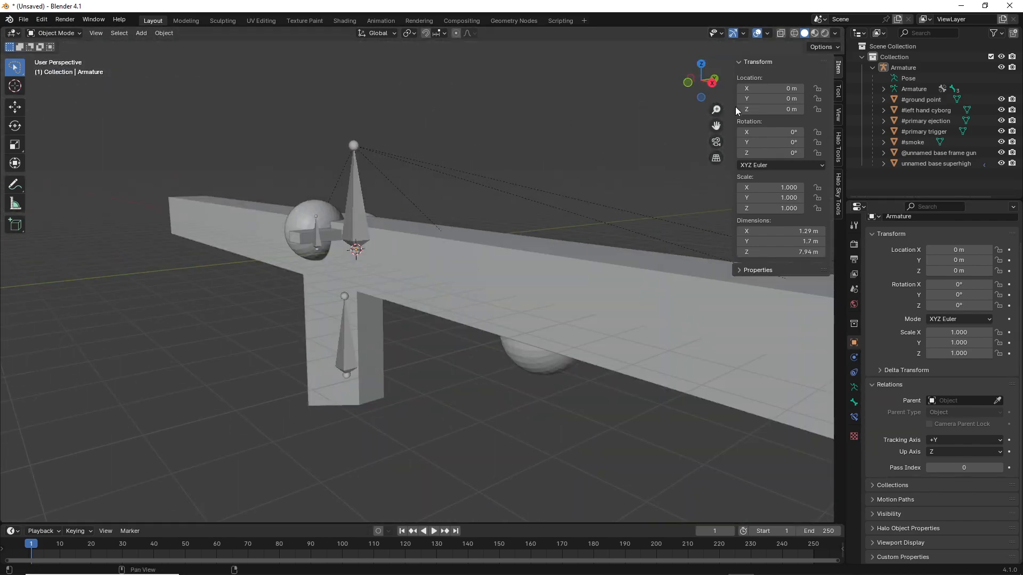
Hide the unnamed base superhigh mesh, inspect the remaining stick in wireframe from the front and other angles, and restore solid shading and the hidden mesh.
{"action": "left_click", "coordinate": [834, 34]}
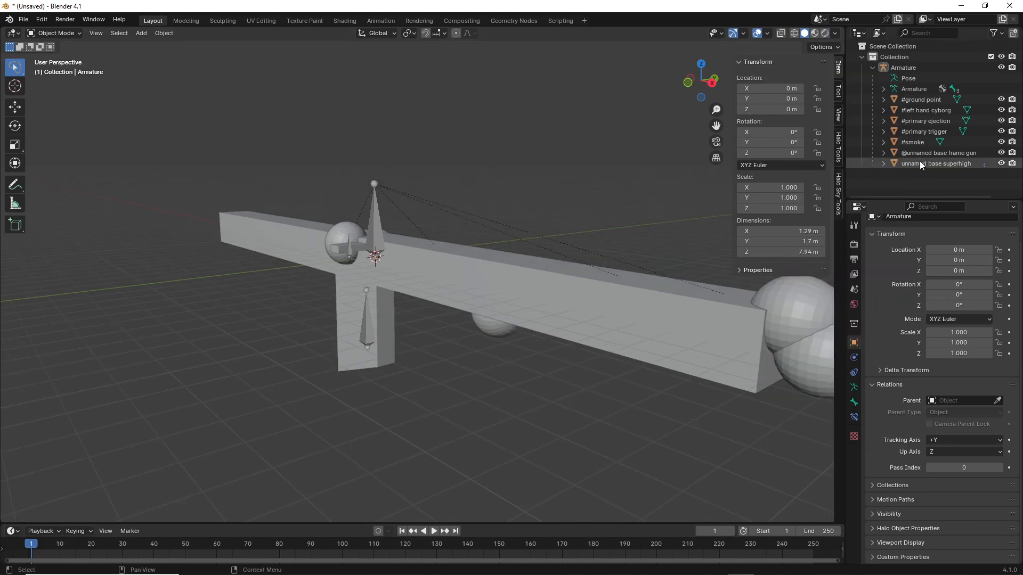
{"action": "left_click", "coordinate": [1001, 164]}
{"action": "mouse_move", "coordinate": [533, 224]}
{"action": "middle_mouse_down"}
{"action": "mouse_move", "coordinate": [382, 212]}
{"action": "mouse_move", "coordinate": [408, 155]}
{"action": "mouse_move", "coordinate": [563, 183]}
{"action": "mouse_move", "coordinate": [396, 215]}
{"action": "mouse_move", "coordinate": [600, 130]}
{"action": "mouse_move", "coordinate": [640, 231]}
{"action": "mouse_move", "coordinate": [537, 286]}
{"action": "mouse_move", "coordinate": [552, 268]}
{"action": "mouse_move", "coordinate": [536, 277]}
{"action": "mouse_move", "coordinate": [440, 243]}
{"action": "middle_mouse_up"}
{"action": "left_click", "coordinate": [792, 36]}
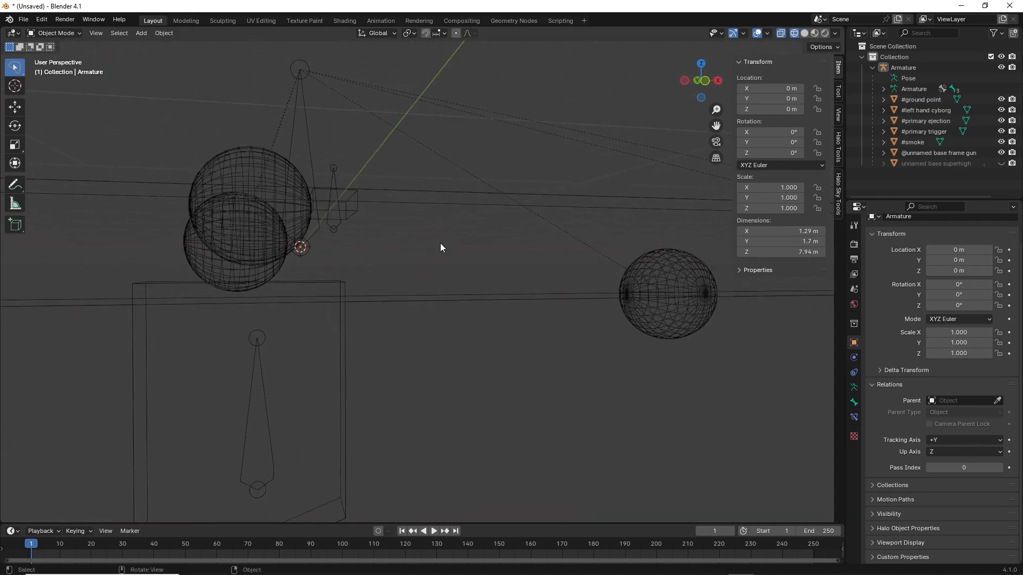
{"action": "left_click", "coordinate": [700, 75]}
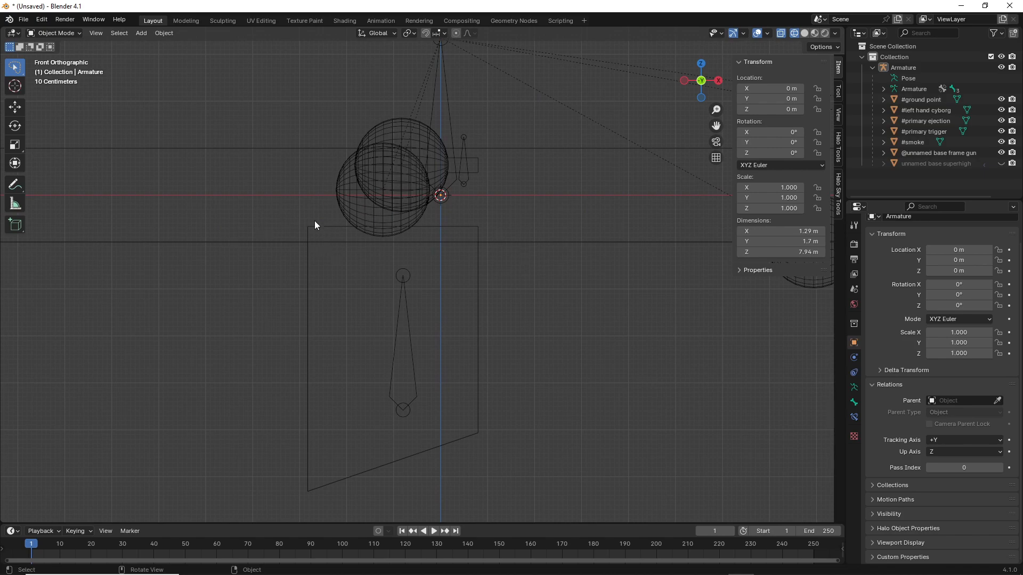
{"action": "scroll", "coordinate": [298, 240], "scroll_direction": "up", "scroll_amount": 3}
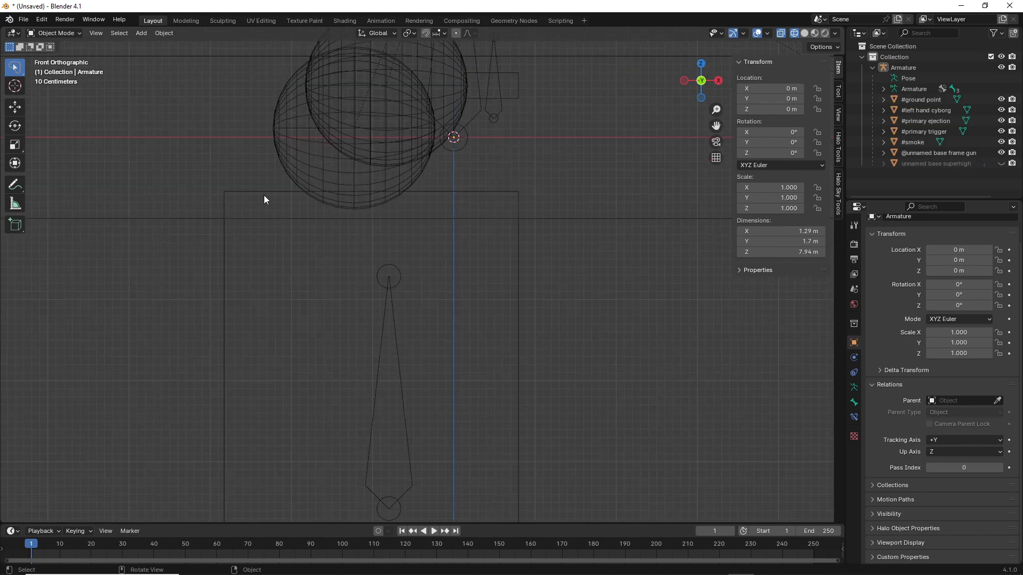
{"action": "middle_click_drag", "start_coordinate": [295, 222], "coordinate": [357, 237]}
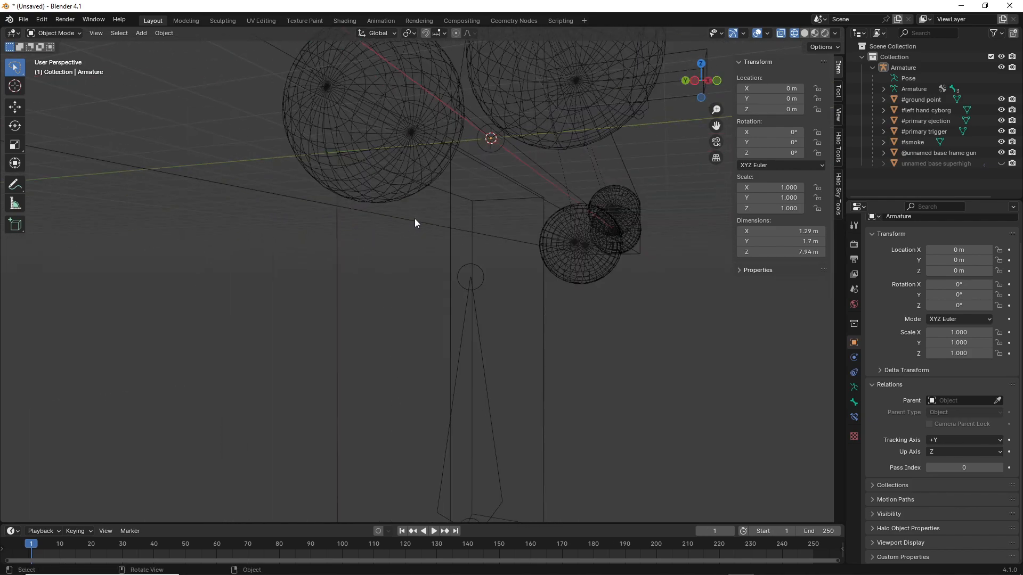
{"action": "mouse_move", "coordinate": [414, 221]}
{"action": "middle_mouse_down"}
{"action": "mouse_move", "coordinate": [375, 242]}
{"action": "mouse_move", "coordinate": [509, 286]}
{"action": "mouse_move", "coordinate": [441, 294]}
{"action": "mouse_move", "coordinate": [542, 275]}
{"action": "mouse_move", "coordinate": [586, 251]}
{"action": "middle_mouse_up"}
{"action": "left_click", "coordinate": [804, 33]}
{"action": "mouse_move", "coordinate": [724, 140]}
{"action": "middle_mouse_down"}
{"action": "mouse_move", "coordinate": [472, 292]}
{"action": "mouse_move", "coordinate": [369, 282]}
{"action": "mouse_move", "coordinate": [481, 276]}
{"action": "middle_mouse_up"}
{"action": "scroll", "coordinate": [482, 280], "scroll_direction": "down", "scroll_amount": 3}
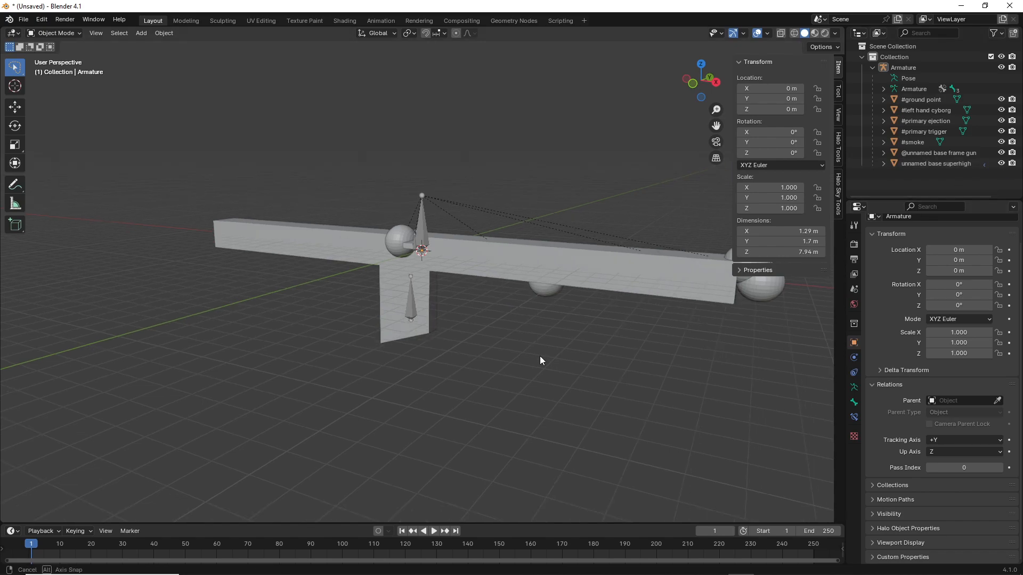
{"action": "middle_click_drag", "start_coordinate": [538, 356], "coordinate": [554, 358]}
{"action": "left_click", "coordinate": [469, 262]}
{"action": "middle_click_drag", "start_coordinate": [469, 264], "coordinate": [525, 339]}
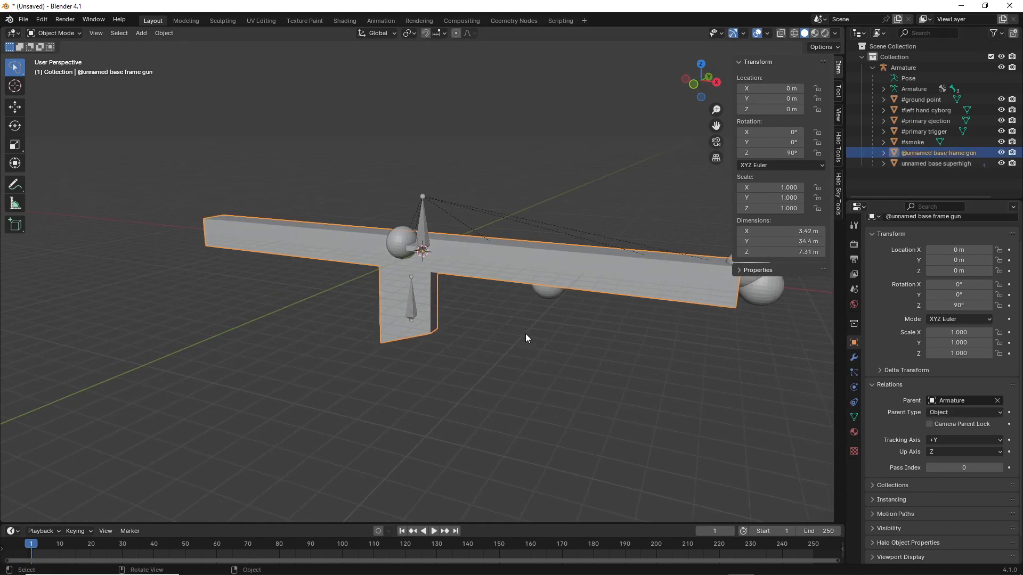
{"action": "middle_click_drag", "start_coordinate": [798, 415], "coordinate": [842, 430]}
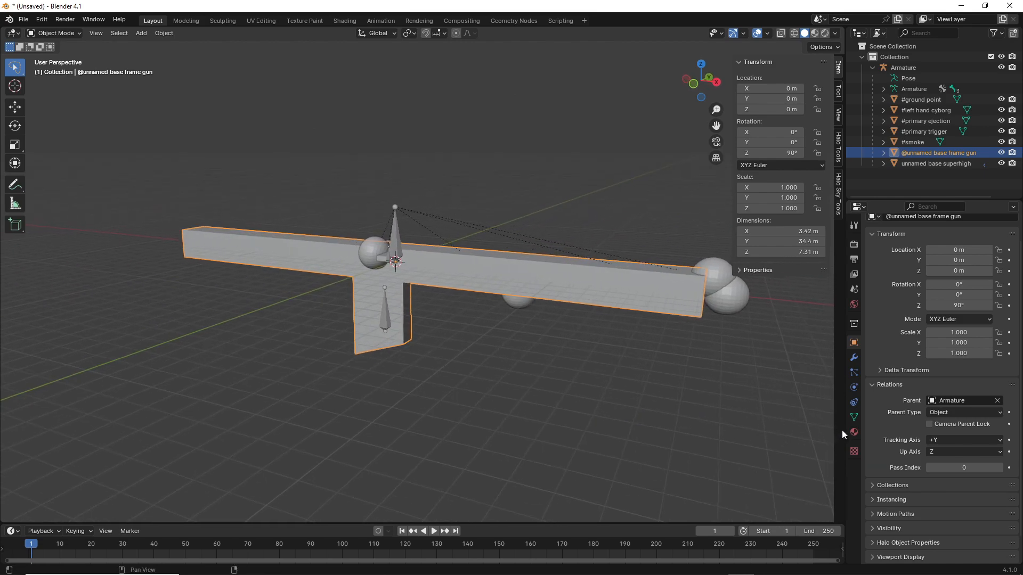
{"action": "left_click", "coordinate": [854, 432]}
{"action": "middle_click_drag", "start_coordinate": [759, 358], "coordinate": [589, 353], "text": "shift"}
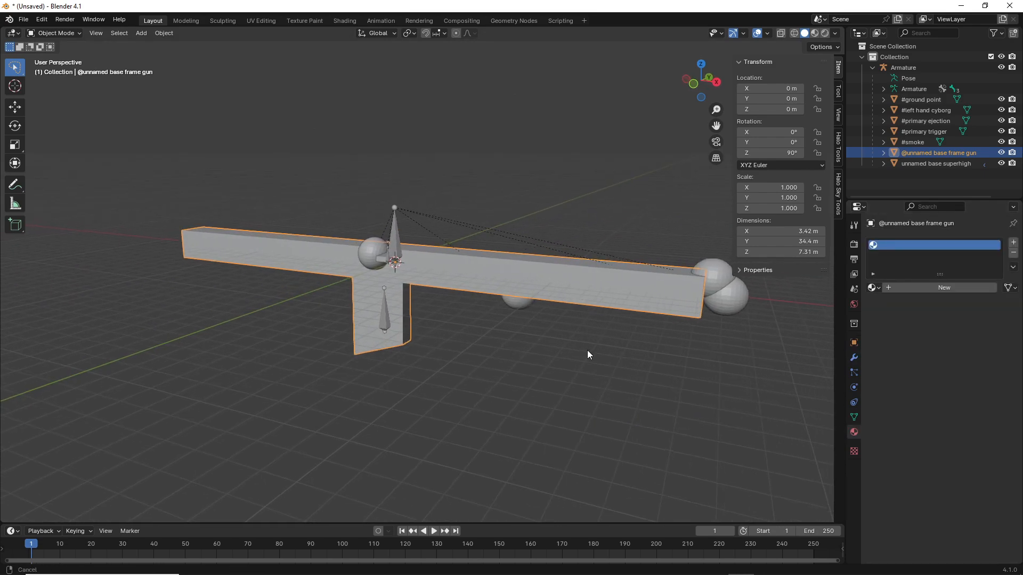
{"action": "left_click", "coordinate": [916, 163]}
{"action": "left_click", "coordinate": [917, 154]}
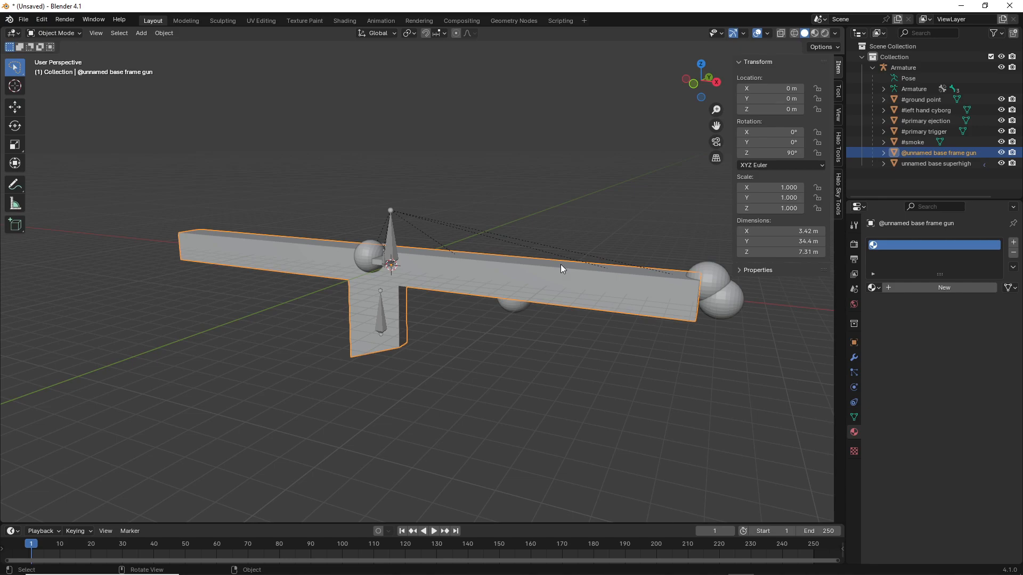
{"action": "left_click", "coordinate": [617, 371]}
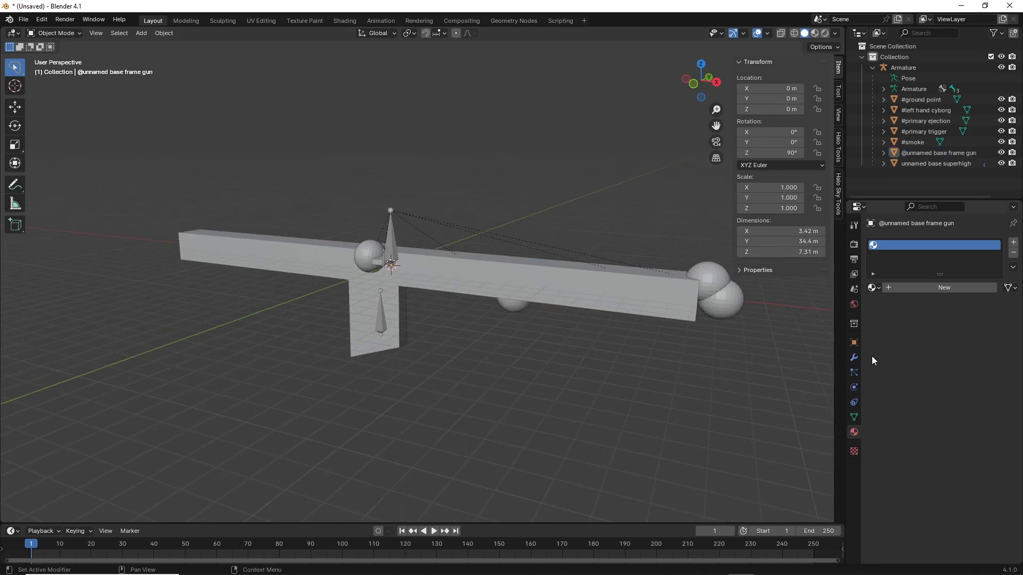
{"action": "left_click", "coordinate": [935, 164]}
{"action": "left_click", "coordinate": [931, 155]}
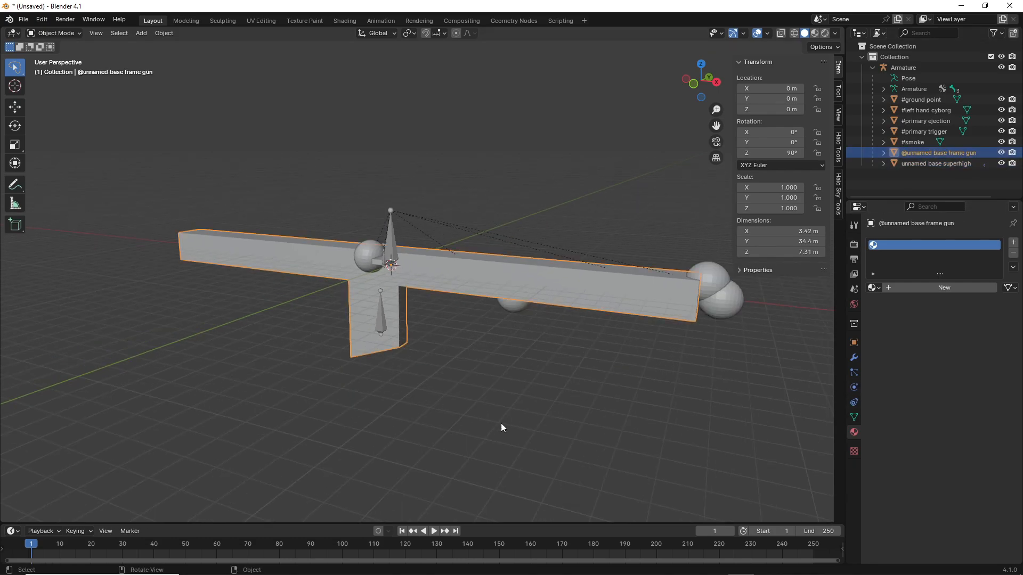
{"action": "left_click", "coordinate": [523, 414]}
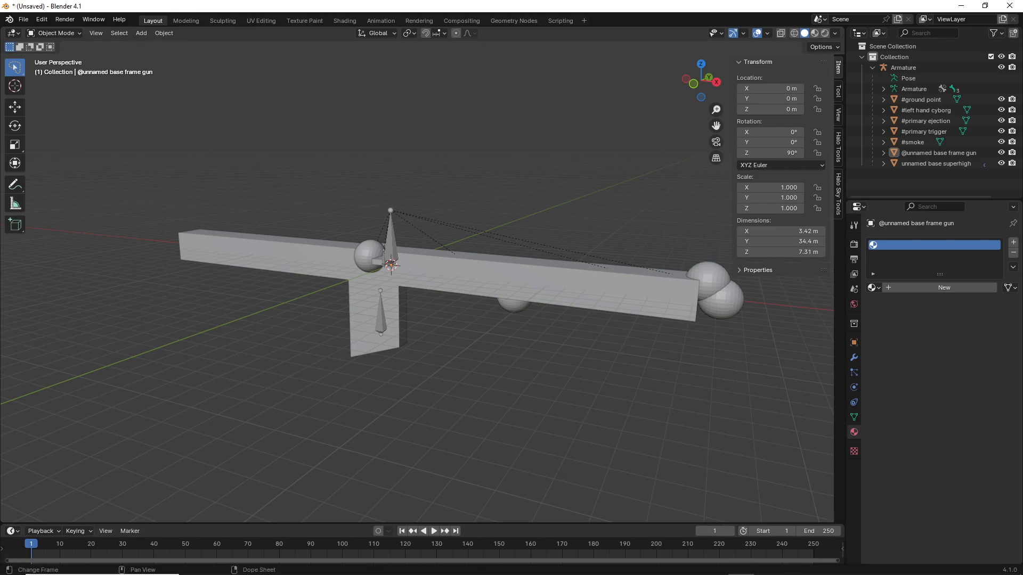
{"action": "middle_click_drag", "start_coordinate": [429, 366], "coordinate": [450, 351]}
{"action": "scroll", "coordinate": [450, 353], "scroll_direction": "up", "scroll_amount": 2}
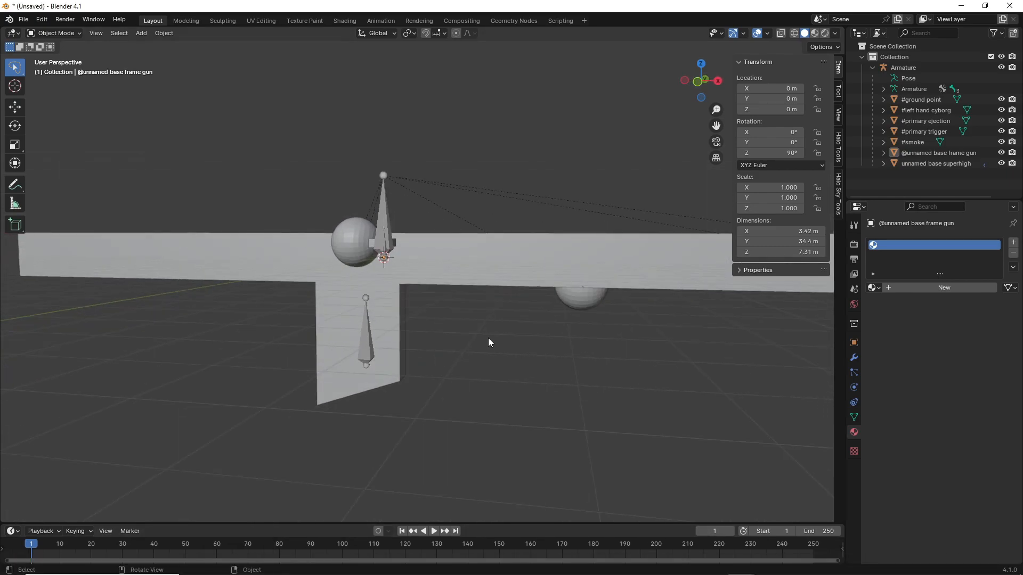
{"action": "left_click", "coordinate": [506, 238]}
{"action": "left_click", "coordinate": [852, 417]}
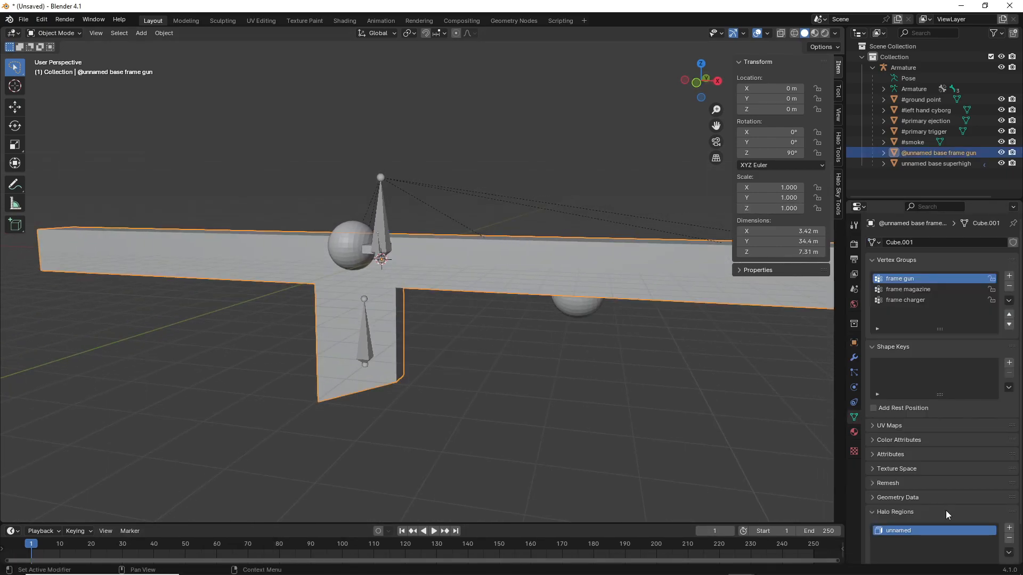
{"action": "middle_click_drag", "start_coordinate": [615, 375], "coordinate": [588, 389]}
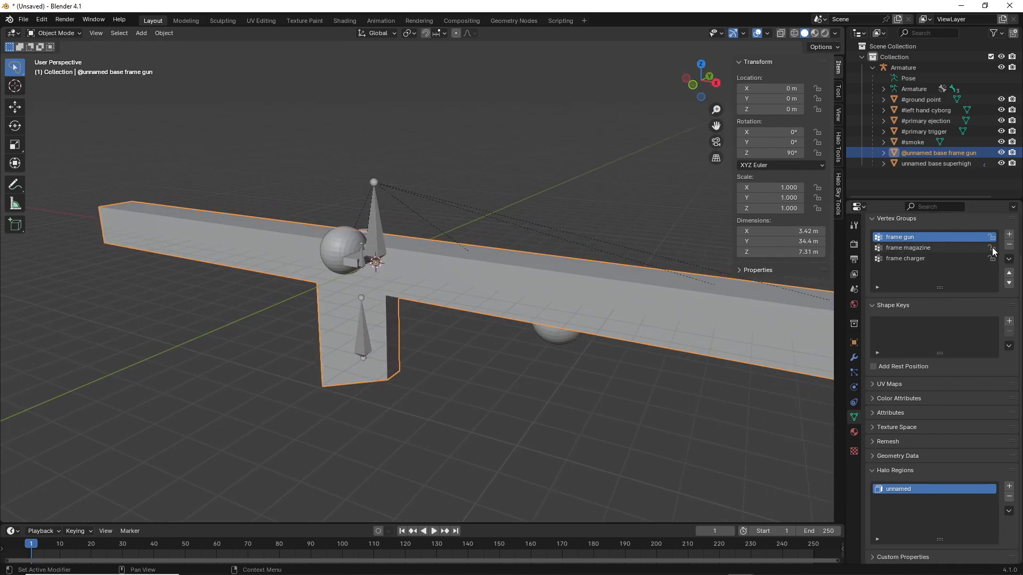
{"action": "left_click", "coordinate": [1009, 245]}
{"action": "left_click", "coordinate": [1009, 245]}
{"action": "left_click", "coordinate": [1009, 244]}
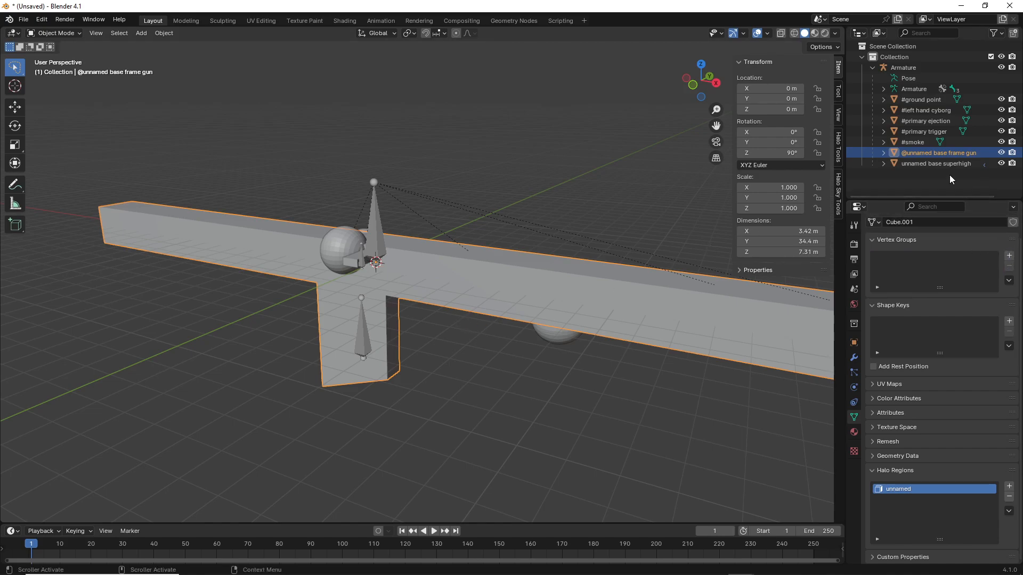
{"action": "left_click", "coordinate": [920, 164]}
{"action": "left_click", "coordinate": [915, 157]}
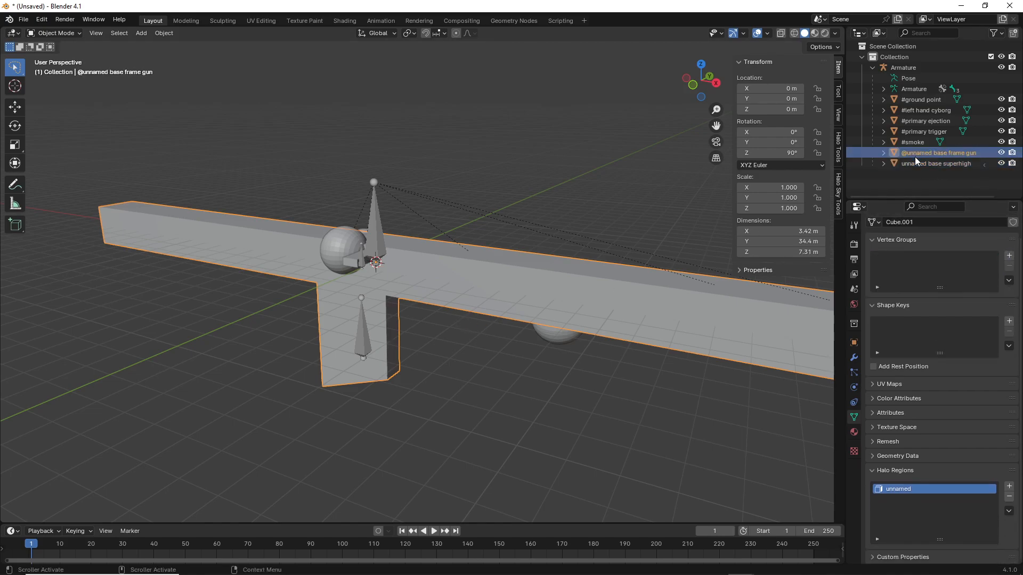
{"action": "middle_click_drag", "start_coordinate": [692, 373], "coordinate": [602, 437]}
{"action": "key", "text": "Tab"}
{"action": "left_click", "coordinate": [961, 553]}
{"action": "middle_click_drag", "start_coordinate": [612, 373], "coordinate": [588, 386]}
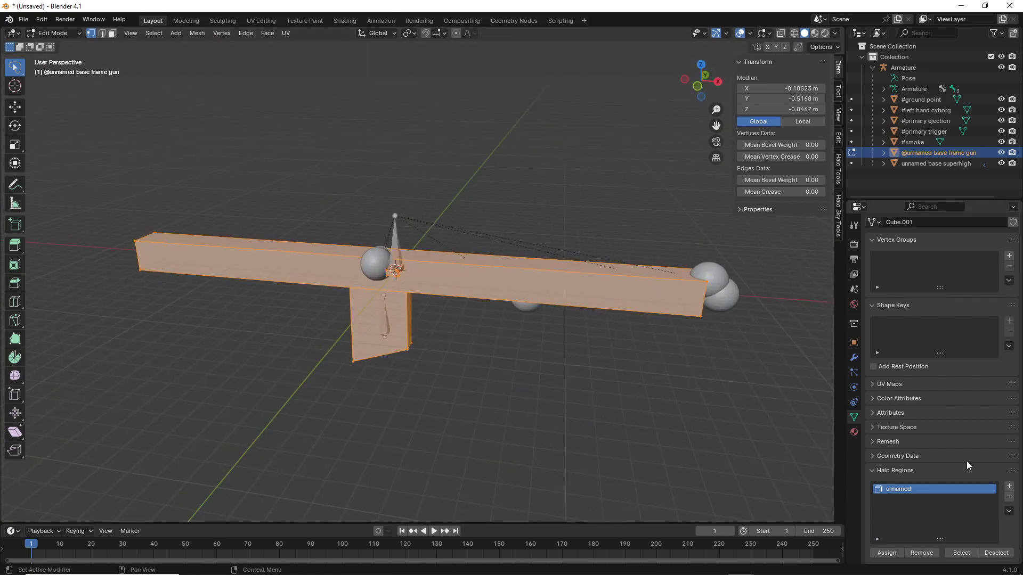
{"action": "left_click", "coordinate": [996, 553]}
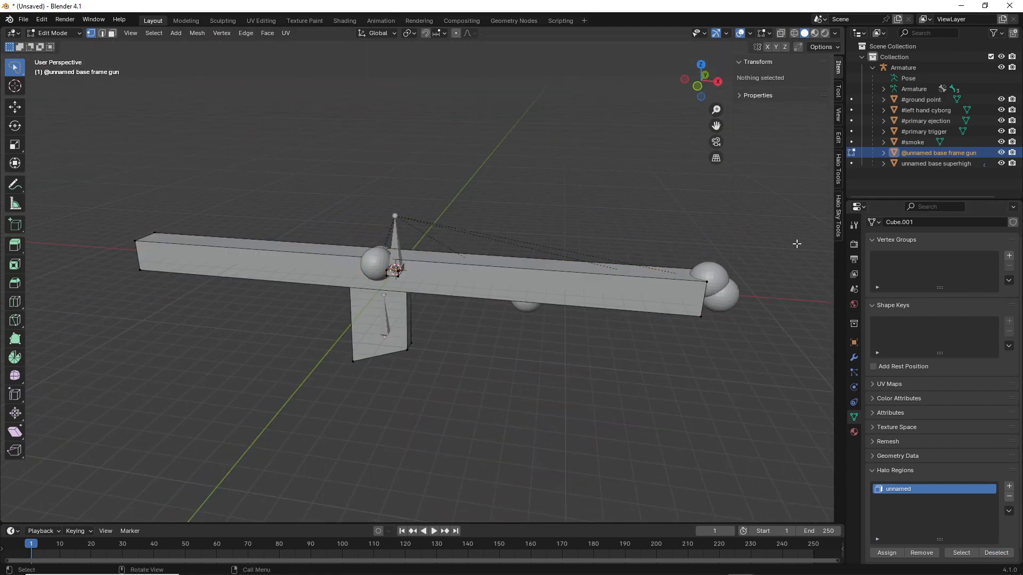
{"action": "mouse_move", "coordinate": [548, 384]}
{"action": "middle_mouse_down"}
{"action": "mouse_move", "coordinate": [545, 375]}
{"action": "mouse_move", "coordinate": [516, 393]}
{"action": "mouse_move", "coordinate": [497, 388]}
{"action": "mouse_move", "coordinate": [557, 383]}
{"action": "mouse_move", "coordinate": [540, 369]}
{"action": "middle_mouse_up"}
{"action": "key", "text": "Tab"}
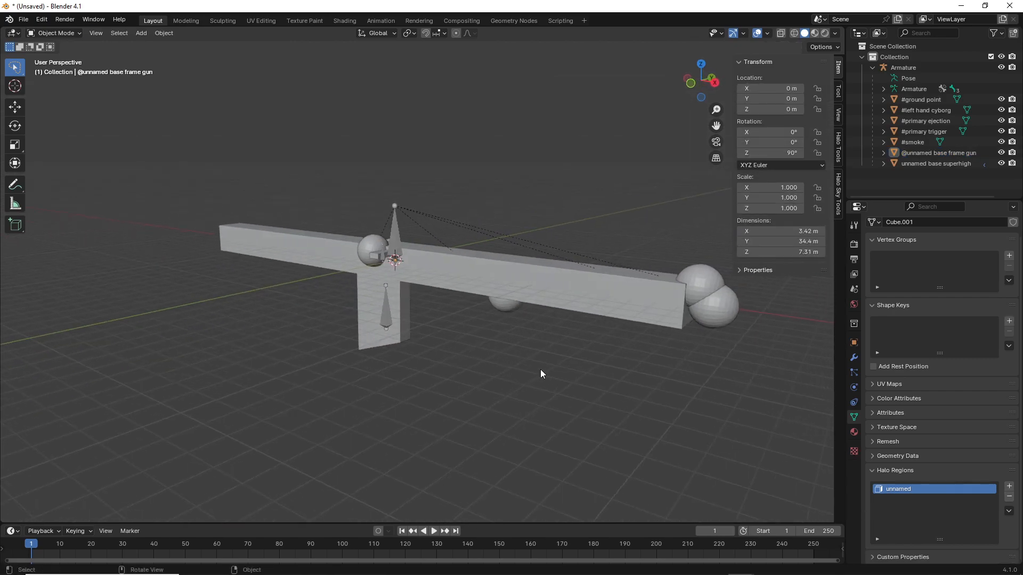
Inspect the vertex groups of the unnamed base superhigh mesh.
{"action": "left_click", "coordinate": [922, 163]}
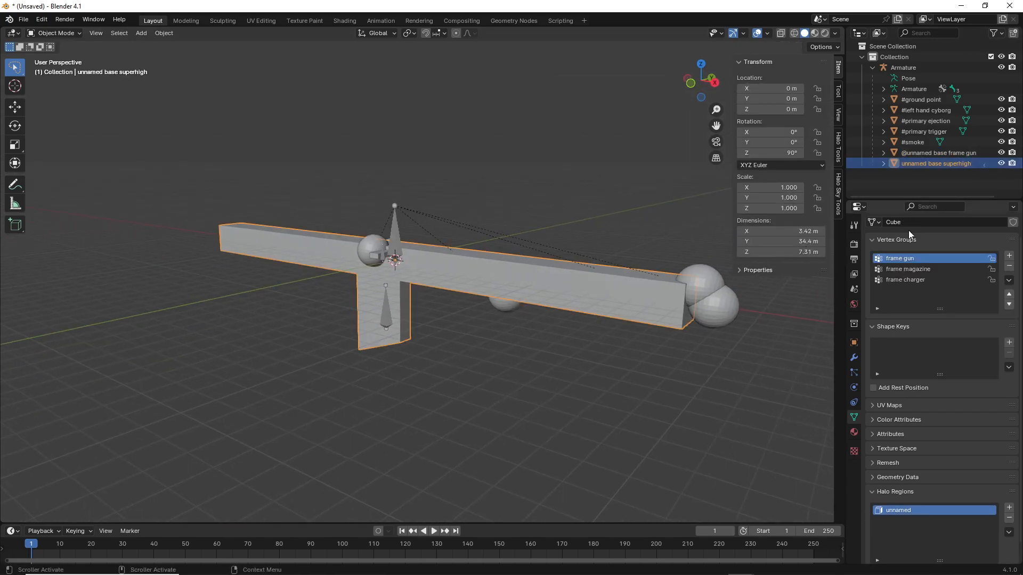
{"action": "left_click", "coordinate": [918, 269]}
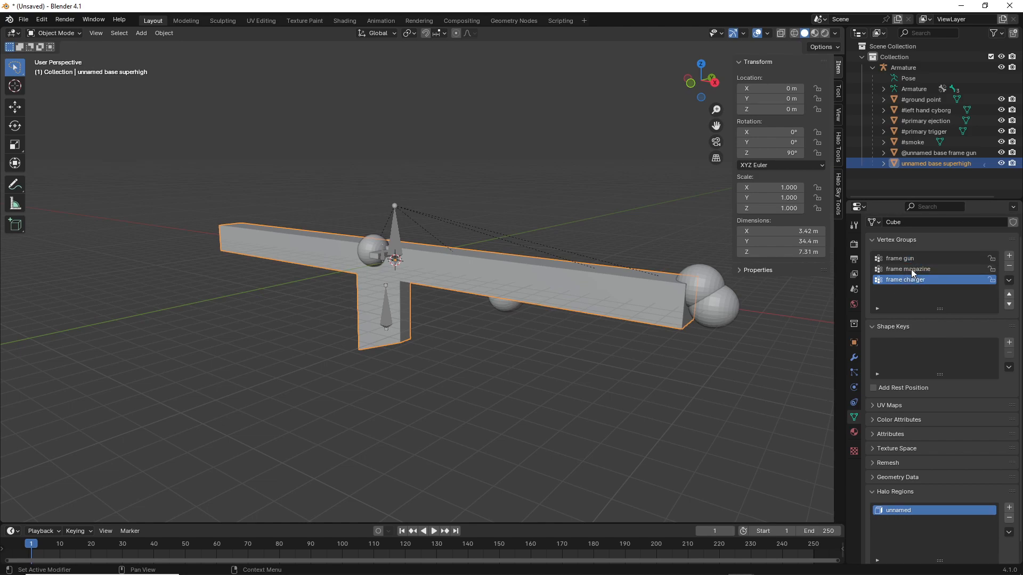
{"action": "left_click", "coordinate": [907, 259]}
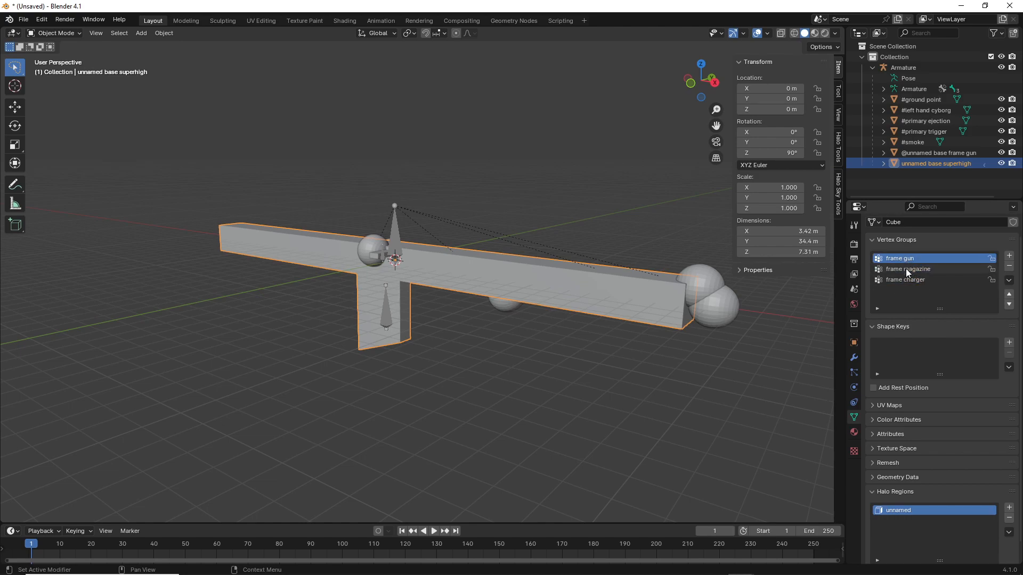
Inspect the #primary trigger marker, the armature, and the #smoke marker's parent and parent bone relations.
{"action": "left_click", "coordinate": [911, 133]}
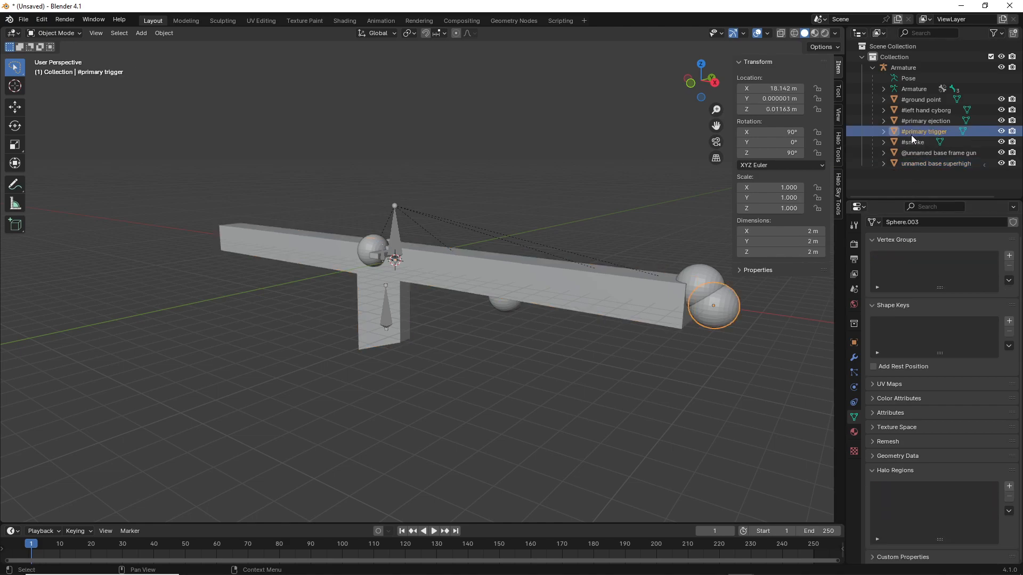
{"action": "scroll", "coordinate": [628, 266], "scroll_direction": "up", "scroll_amount": 2}
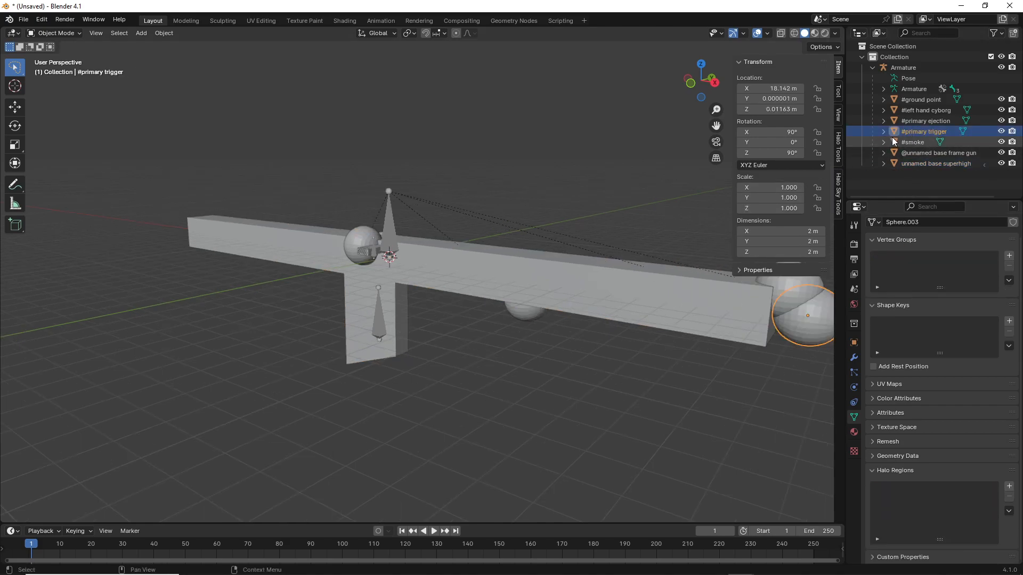
{"action": "left_click", "coordinate": [389, 230]}
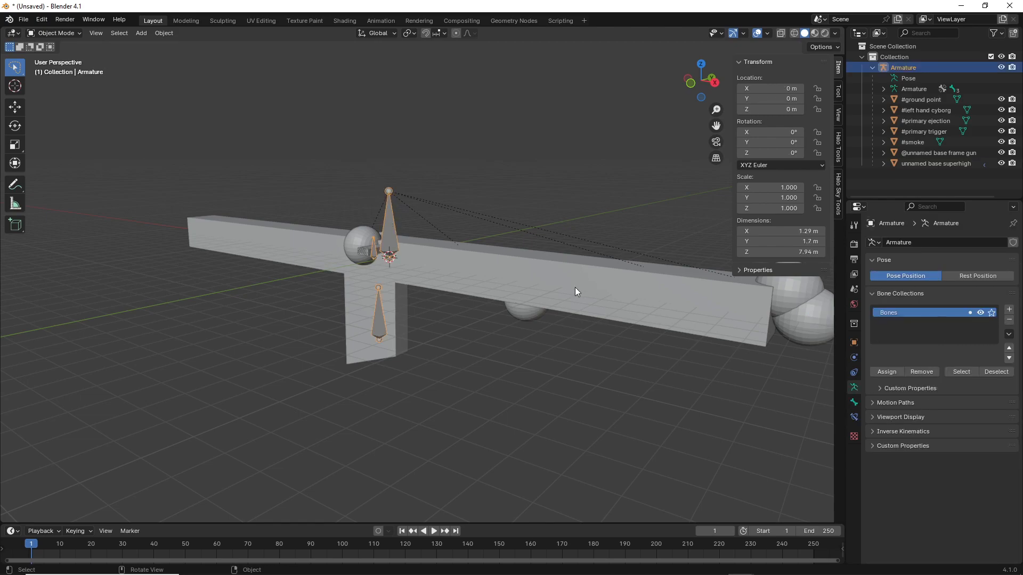
{"action": "middle_click_drag", "start_coordinate": [579, 287], "coordinate": [588, 295]}
{"action": "left_click", "coordinate": [786, 303]}
{"action": "middle_click_drag", "start_coordinate": [728, 340], "coordinate": [679, 333], "text": "shift"}
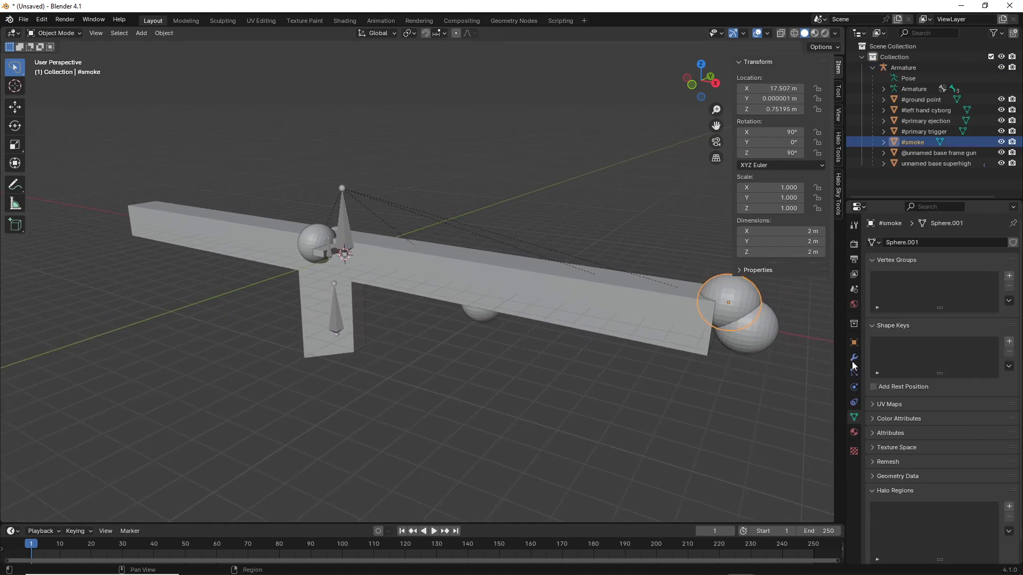
{"action": "left_click", "coordinate": [854, 342]}
{"action": "scroll", "coordinate": [890, 405], "scroll_direction": "down", "scroll_amount": 3}
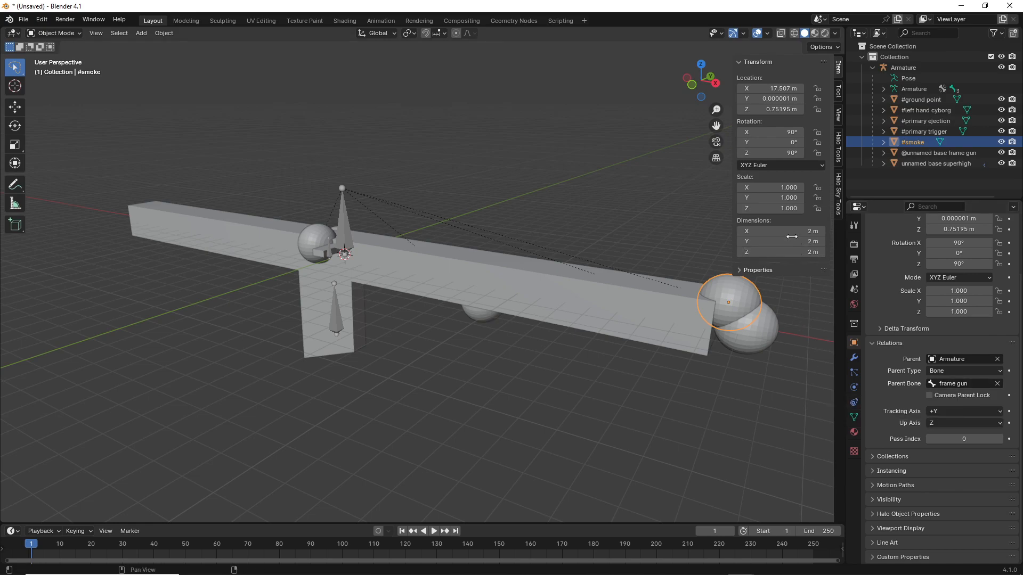
{"action": "middle_click_drag", "start_coordinate": [661, 241], "coordinate": [591, 196]}
{"action": "left_click", "coordinate": [578, 182]}
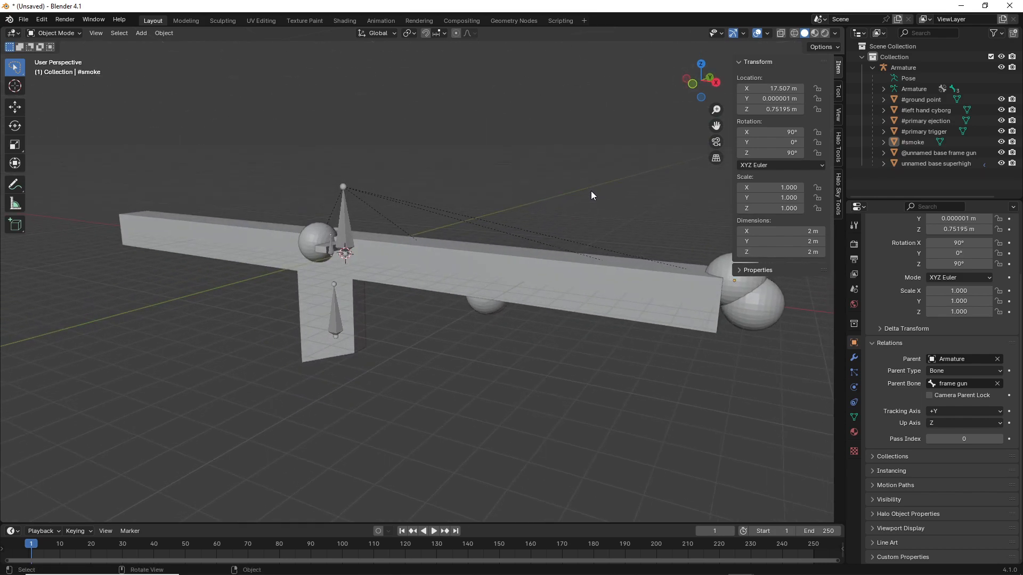
{"action": "middle_click_drag", "start_coordinate": [605, 178], "coordinate": [581, 202]}
{"action": "key", "text": "Tab"}
{"action": "left_click", "coordinate": [555, 197]}
{"action": "key", "text": "Tab"}
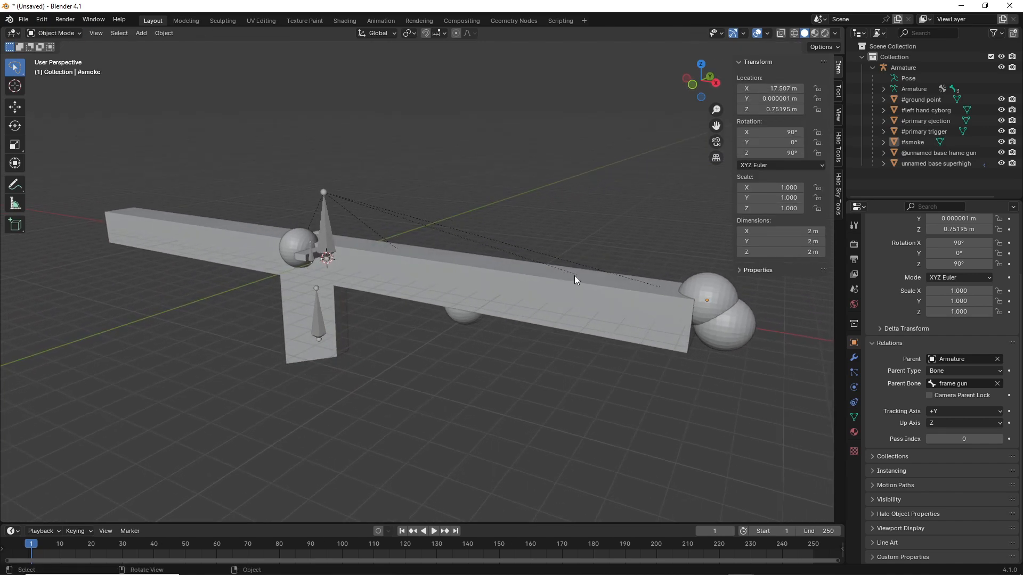
Create a new material named gun on the unnamed base superhigh object.
{"action": "left_click", "coordinate": [909, 163]}
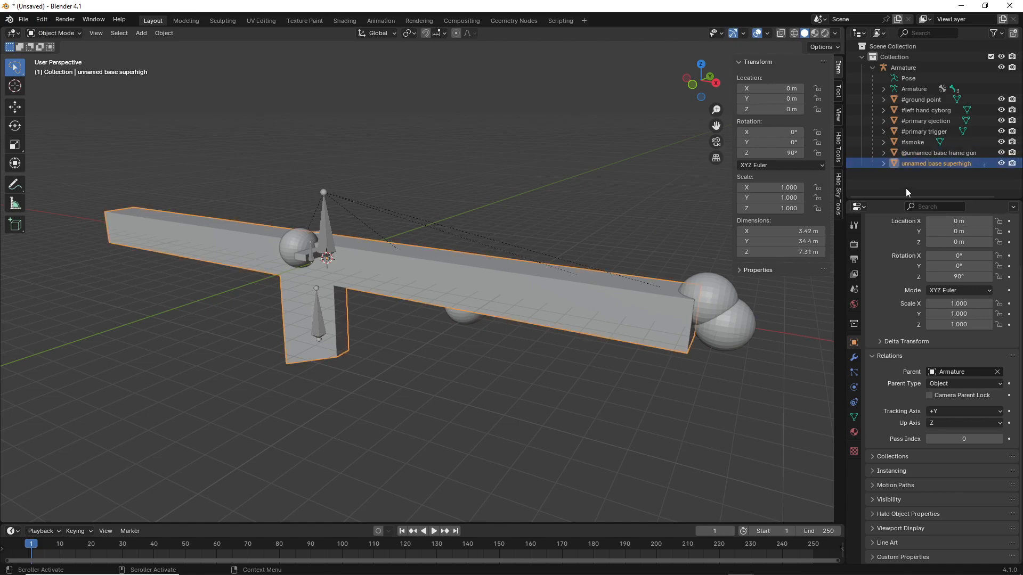
{"action": "left_click", "coordinate": [854, 432]}
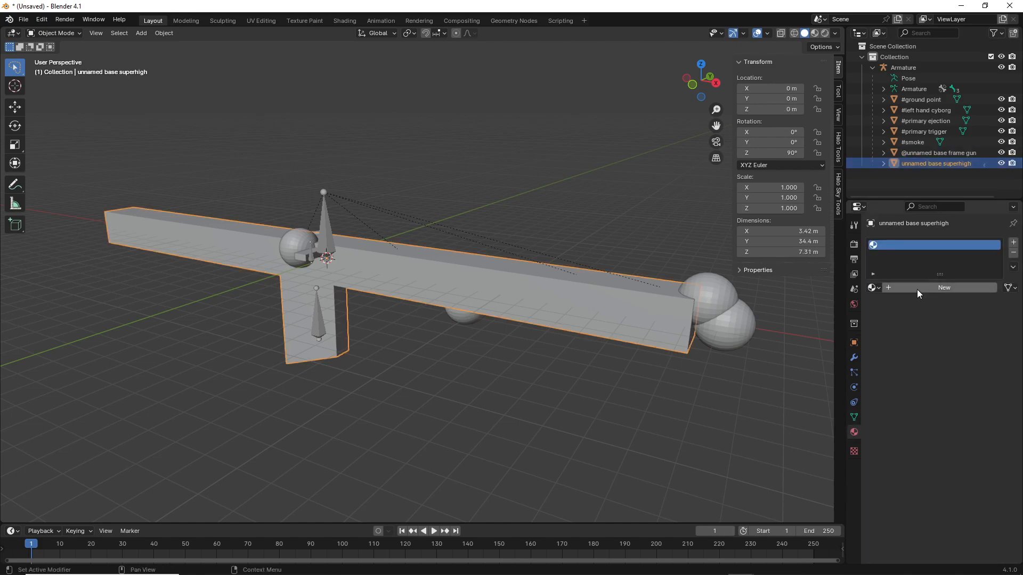
{"action": "left_click", "coordinate": [916, 289]}
{"action": "left_click", "coordinate": [923, 289]}
{"action": "key", "text": "ctrl+a"}
{"action": "type", "text": "g"}
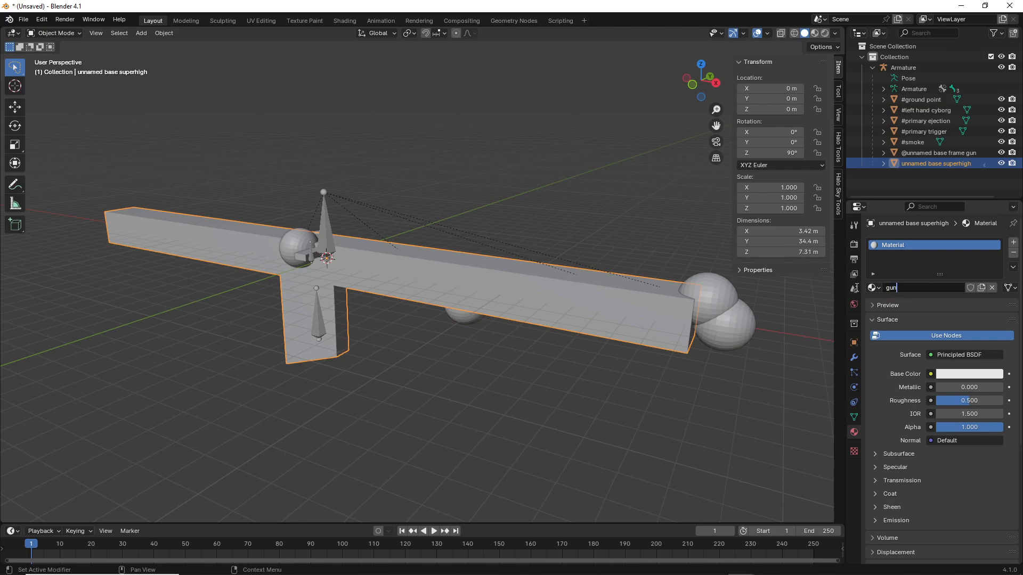
{"action": "type", "text": "un"}
{"action": "key", "text": "Return"}
Turn off nodes for the gun material and set its base color to a pale green.
{"action": "left_click", "coordinate": [929, 336]}
{"action": "left_click", "coordinate": [949, 355]}
{"action": "left_click", "coordinate": [938, 354]}
{"action": "left_click_drag", "start_coordinate": [936, 253], "coordinate": [931, 232]}
{"action": "left_click", "coordinate": [628, 434]}
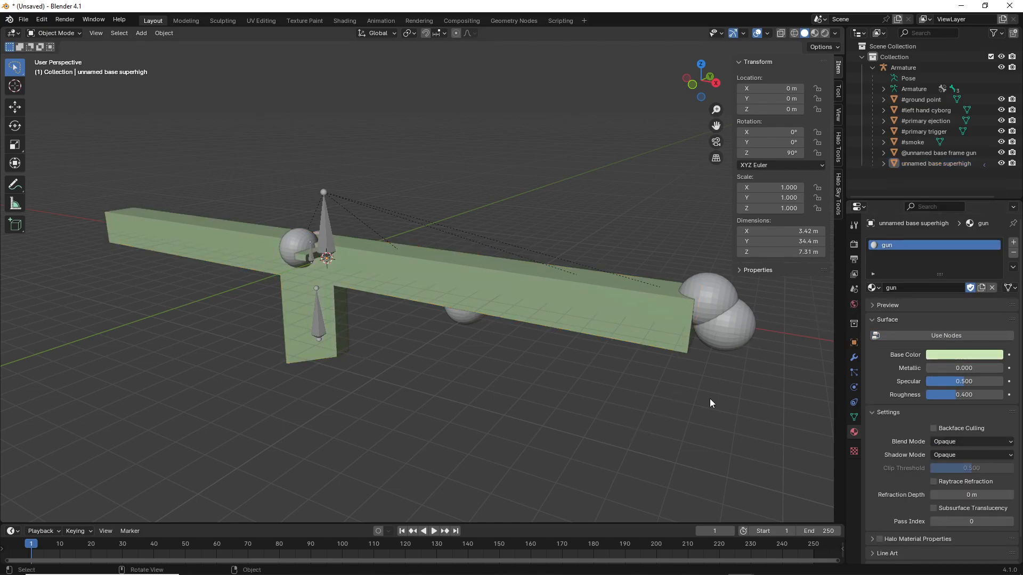
Add a second material slot to unnamed base superhigh with a new material named bolt.
{"action": "left_click", "coordinate": [1013, 242]}
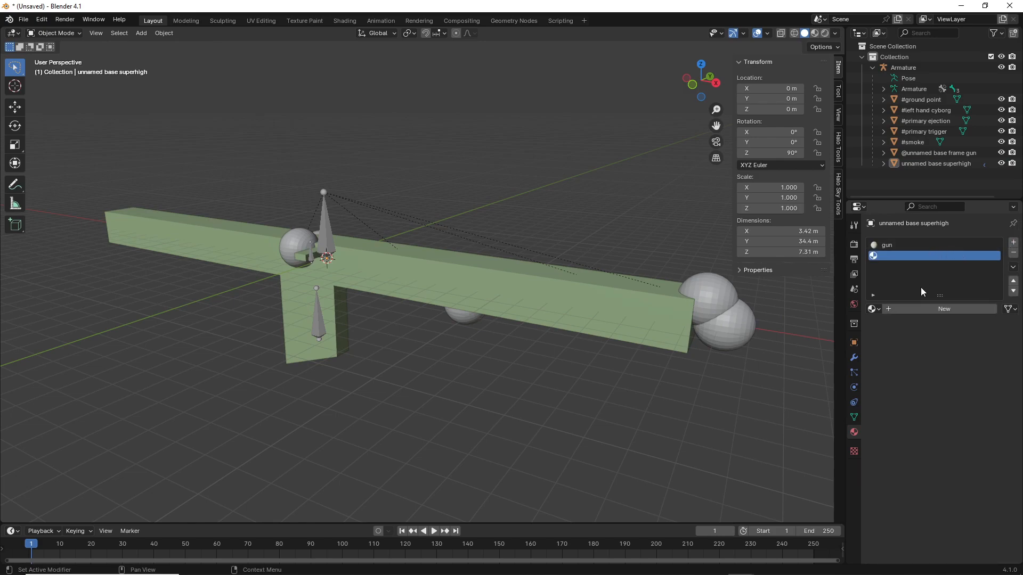
{"action": "left_click", "coordinate": [916, 308]}
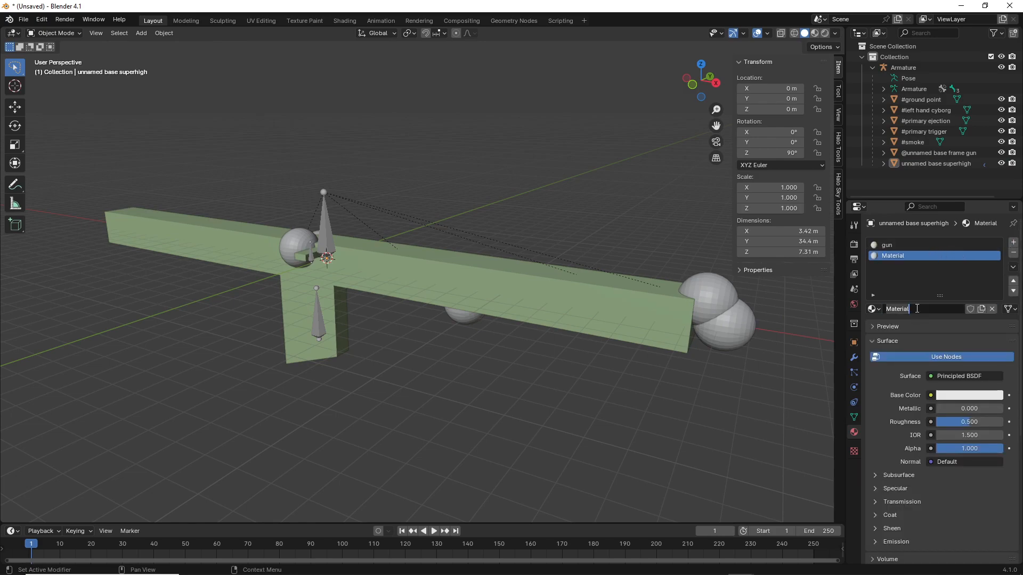
{"action": "key", "text": "ctrl+BackSpace"}
{"action": "type", "text": "bolt"}
{"action": "key", "text": "Return"}
Turn off nodes for the bolt material and set its base color to a green with hue 0.339 and saturation 0.760.
{"action": "left_click", "coordinate": [957, 356]}
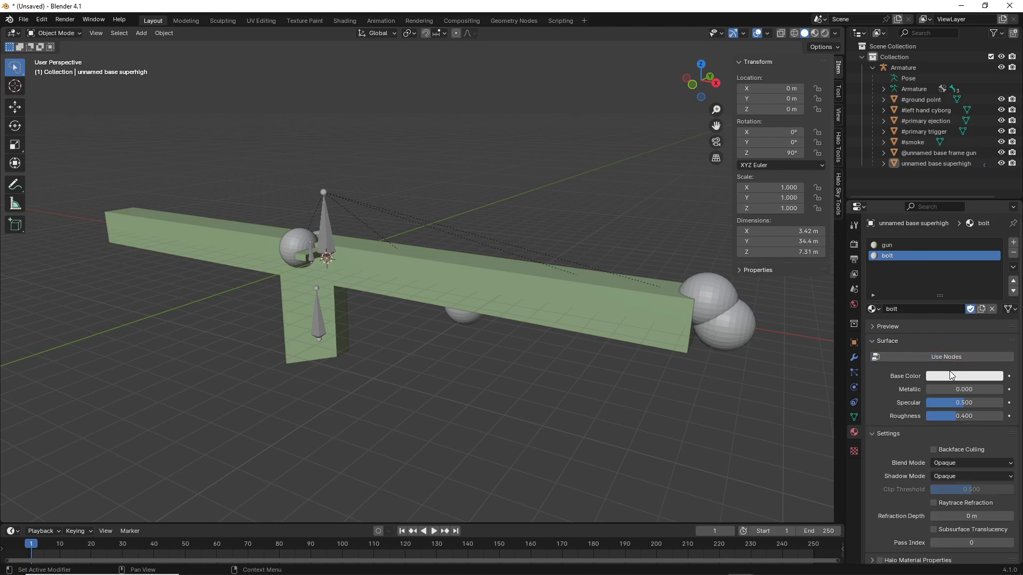
{"action": "left_click", "coordinate": [951, 376]}
{"action": "left_click_drag", "start_coordinate": [927, 238], "coordinate": [920, 242]}
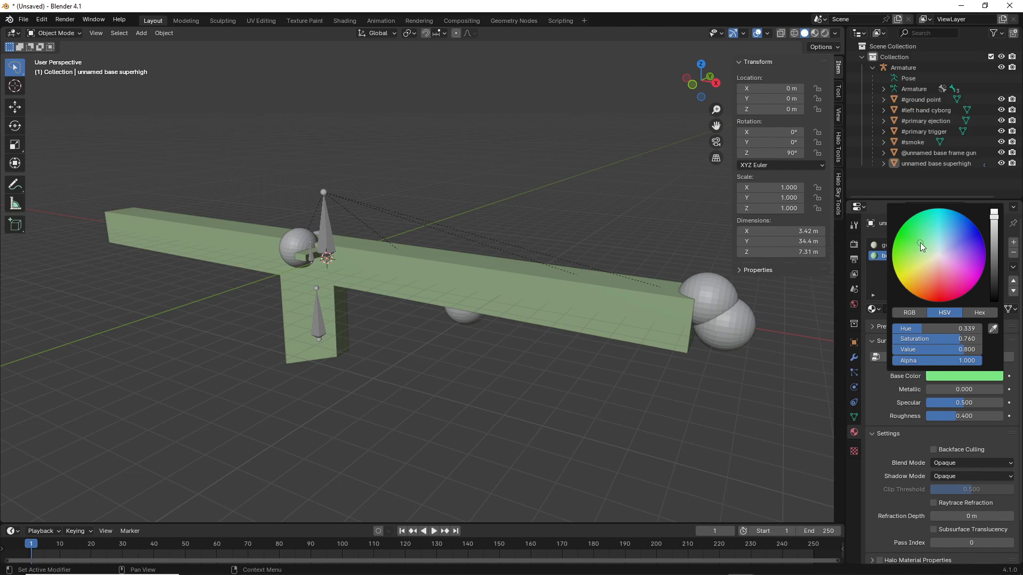
Rename the bolt material to grip.
{"action": "left_click", "coordinate": [888, 312]}
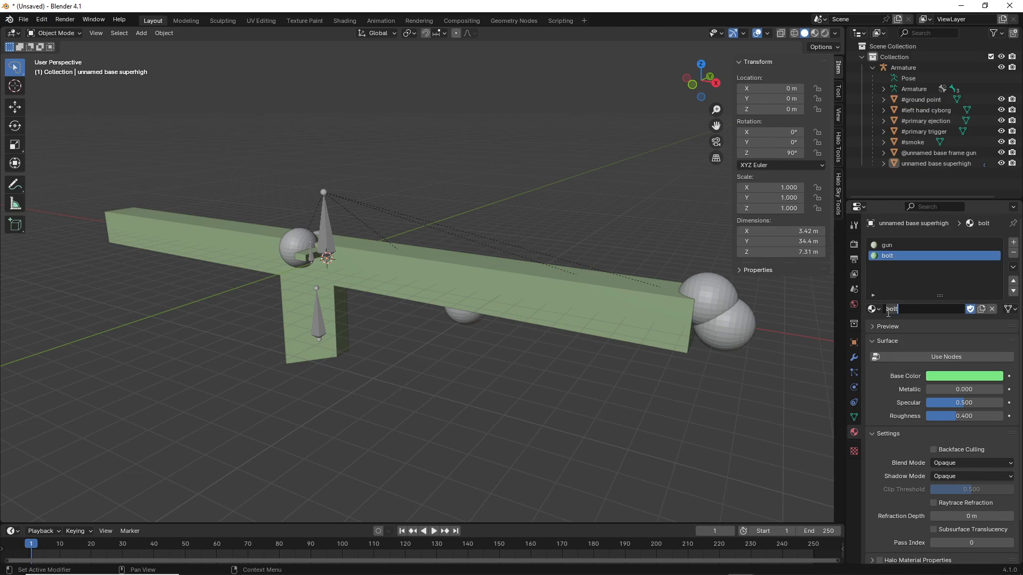
{"action": "type", "text": "grip"}
{"action": "key", "text": "Return"}
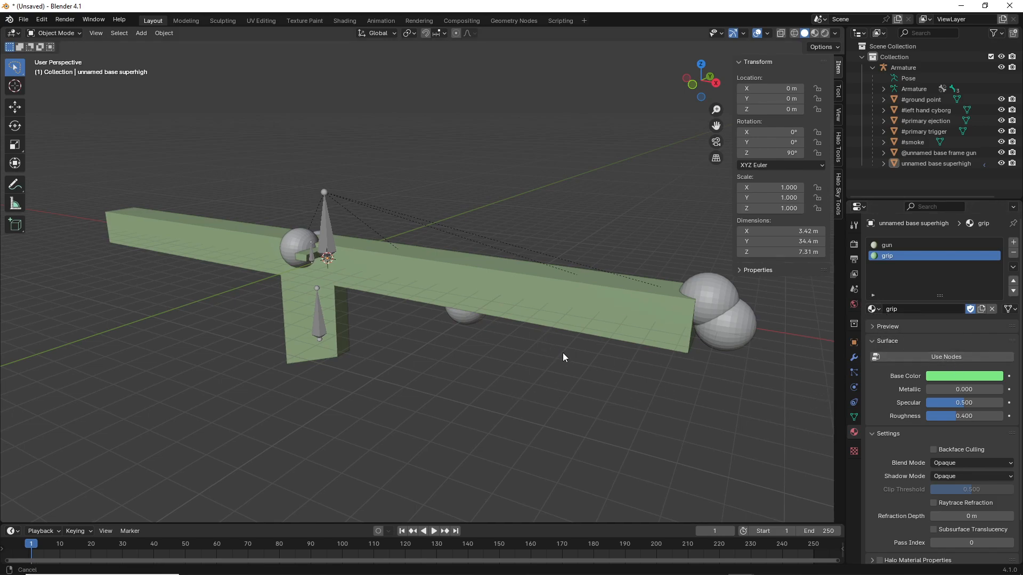
Check which faces use the gun material by selecting and deselecting them in Edit Mode on unnamed base superhigh.
{"action": "middle_click_drag", "start_coordinate": [559, 352], "coordinate": [628, 359], "text": "shift"}
{"action": "key", "text": "Tab"}
{"action": "middle_click_drag", "start_coordinate": [533, 363], "coordinate": [504, 363]}
{"action": "left_click", "coordinate": [885, 245]}
{"action": "left_click", "coordinate": [941, 320]}
{"action": "scroll", "coordinate": [504, 362], "scroll_direction": "up", "scroll_amount": 3}
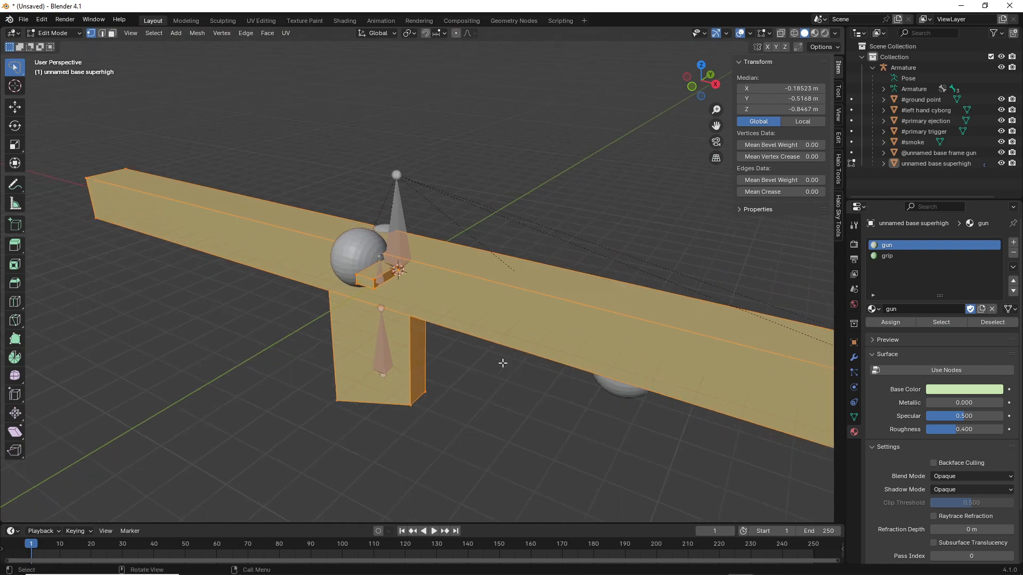
{"action": "left_click", "coordinate": [984, 322]}
Assign the grip material to the small box beside the origin, box-selecting its geometry in wireframe shading.
{"action": "left_click", "coordinate": [885, 256]}
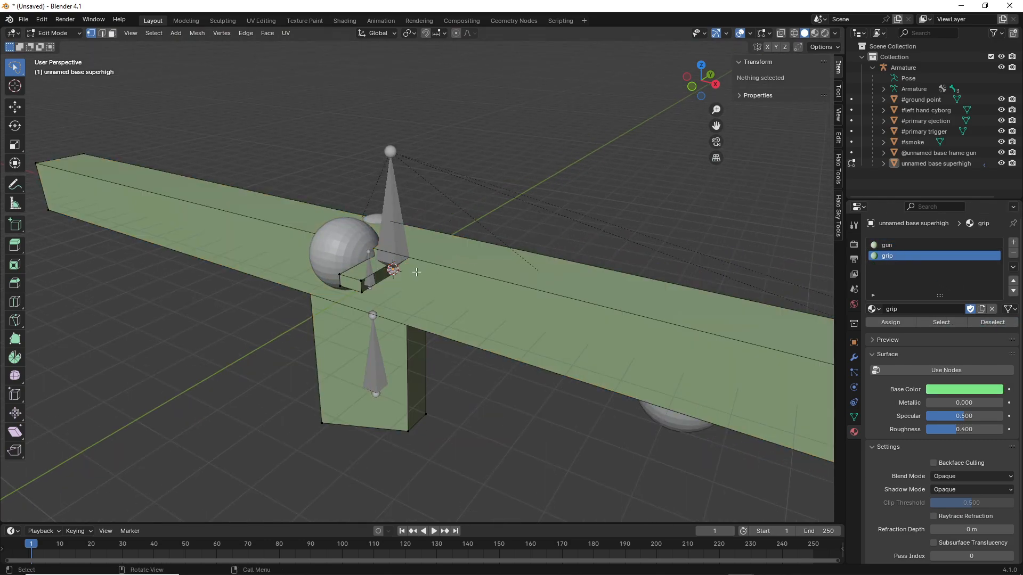
{"action": "left_click", "coordinate": [794, 33]}
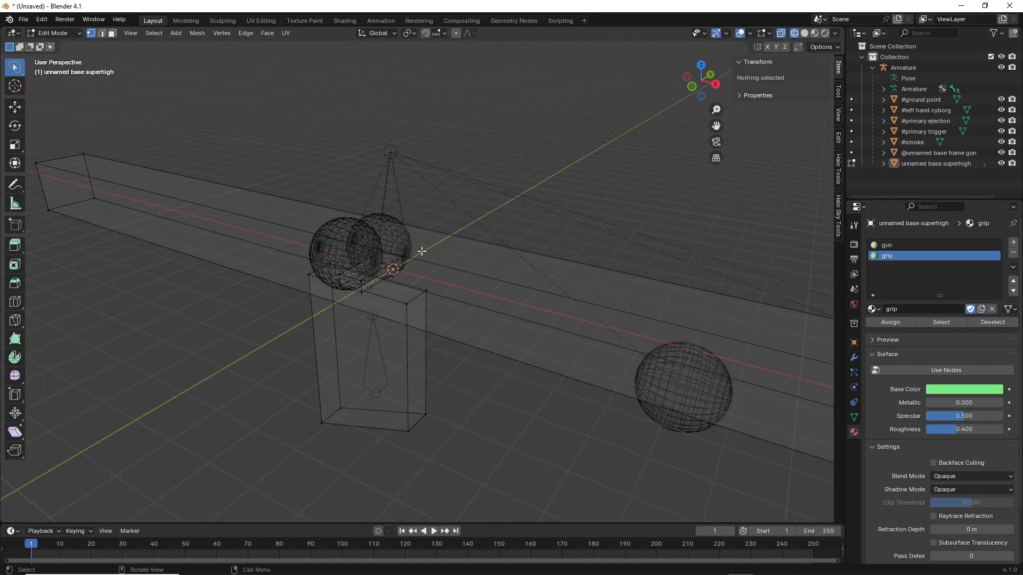
{"action": "middle_click_drag", "start_coordinate": [654, 123], "coordinate": [416, 224]}
{"action": "left_click_drag", "start_coordinate": [335, 262], "coordinate": [409, 255]}
{"action": "middle_click_drag", "start_coordinate": [478, 262], "coordinate": [483, 270]}
{"action": "left_click", "coordinate": [891, 323]}
Check the grip and gun material assignments by selecting and deselecting each material's faces, and return to Object Mode.
{"action": "left_click", "coordinate": [979, 325]}
{"action": "left_click", "coordinate": [950, 326]}
{"action": "left_click", "coordinate": [969, 325]}
{"action": "left_click", "coordinate": [941, 324]}
{"action": "left_click", "coordinate": [967, 322]}
{"action": "left_click", "coordinate": [937, 322]}
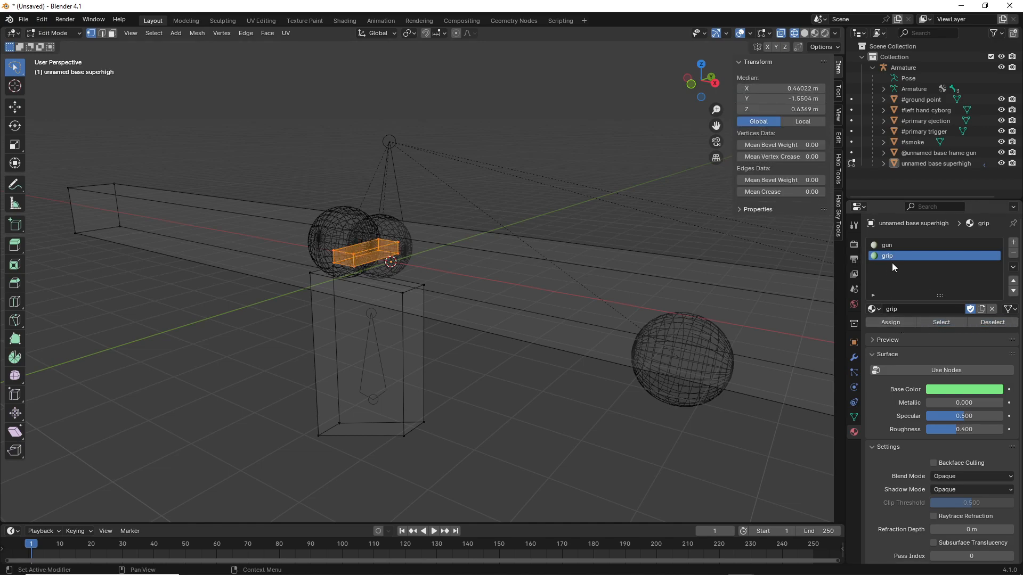
{"action": "left_click", "coordinate": [970, 322]}
{"action": "left_click", "coordinate": [909, 245]}
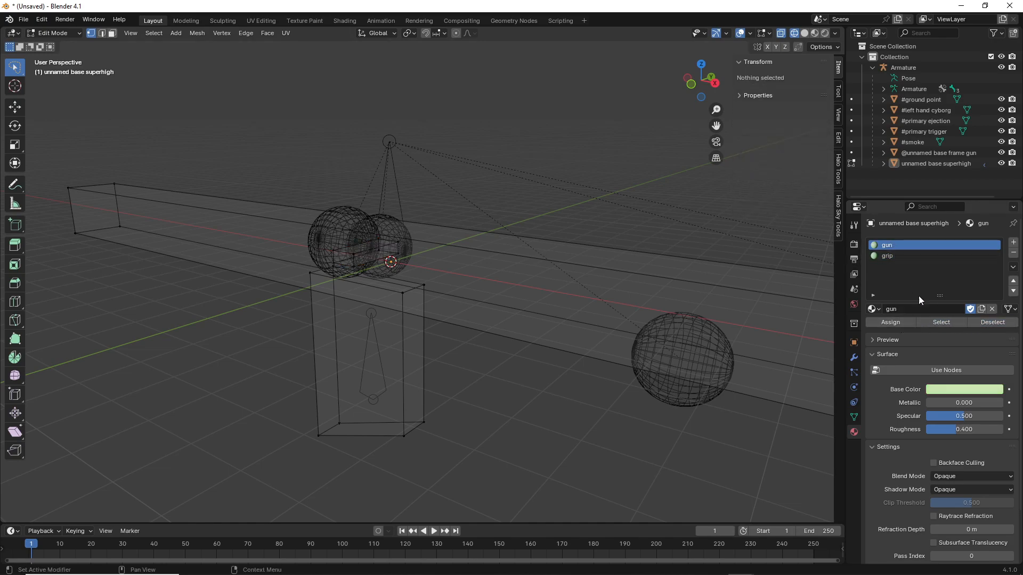
{"action": "left_click", "coordinate": [928, 322]}
{"action": "middle_click_drag", "start_coordinate": [490, 263], "coordinate": [519, 234]}
{"action": "left_click", "coordinate": [971, 323]}
{"action": "middle_click_drag", "start_coordinate": [643, 158], "coordinate": [619, 173]}
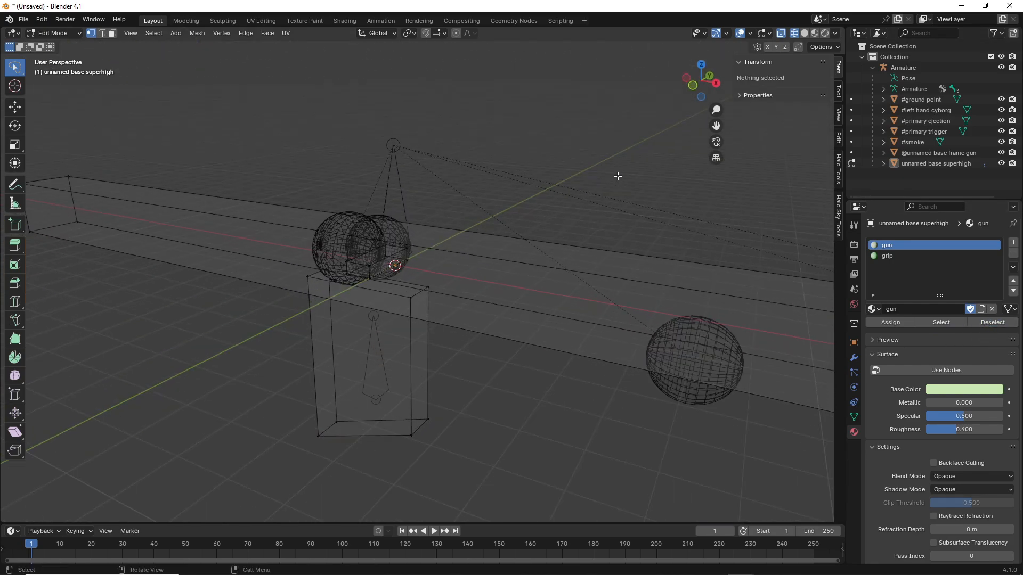
{"action": "key", "text": "Tab"}
{"action": "scroll", "coordinate": [551, 133], "scroll_direction": "down", "scroll_amount": 1}
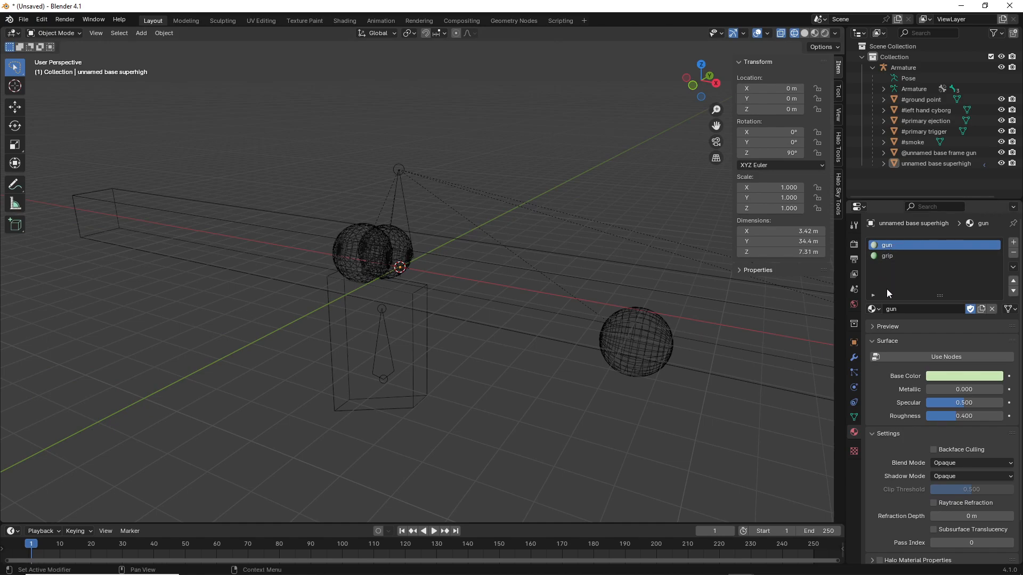
Try node-based shading on the grip material and view the input options for its Base Color.
{"action": "left_click", "coordinate": [882, 256]}
{"action": "left_click", "coordinate": [884, 247]}
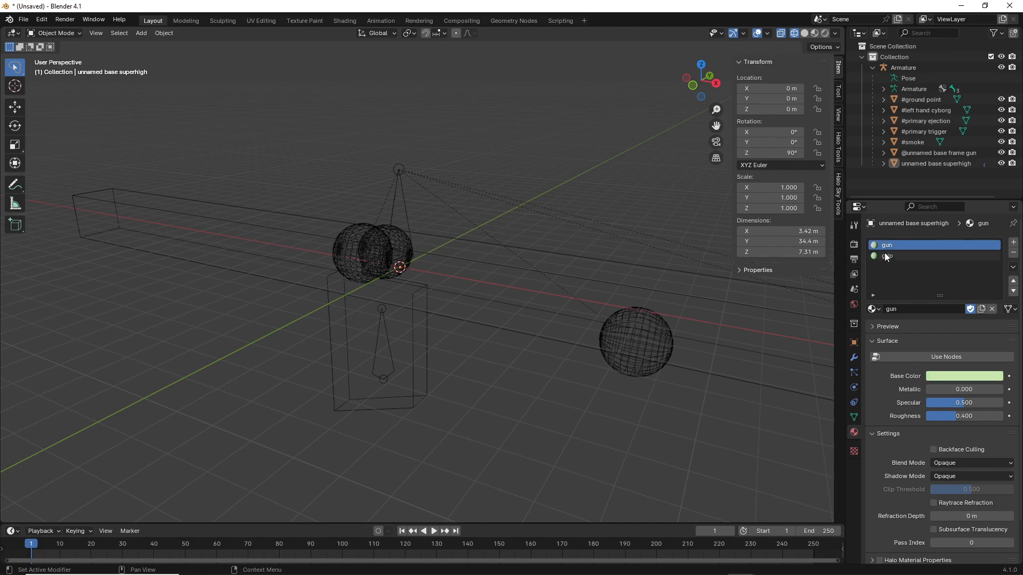
{"action": "left_click", "coordinate": [883, 256]}
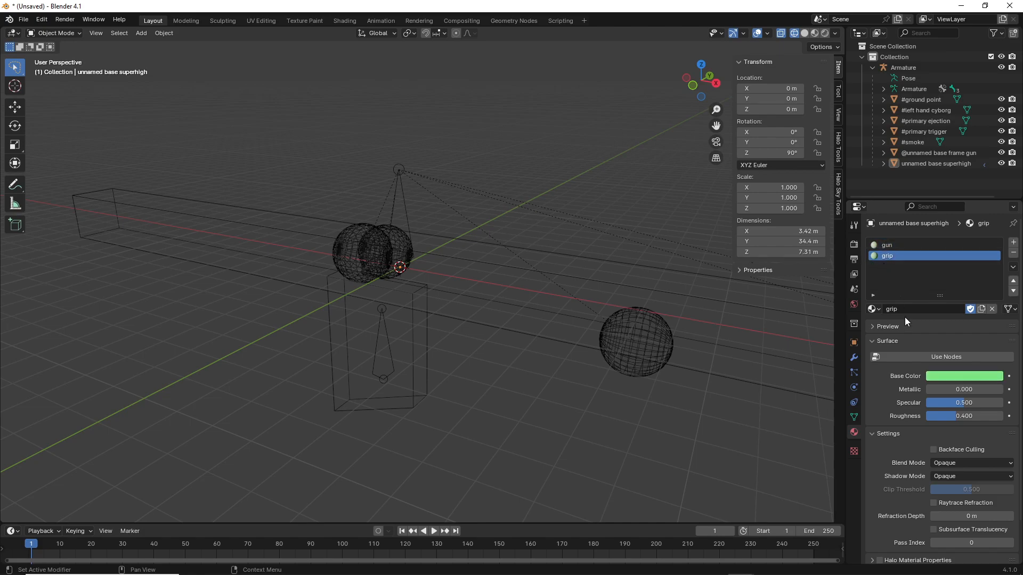
{"action": "left_click", "coordinate": [928, 356]}
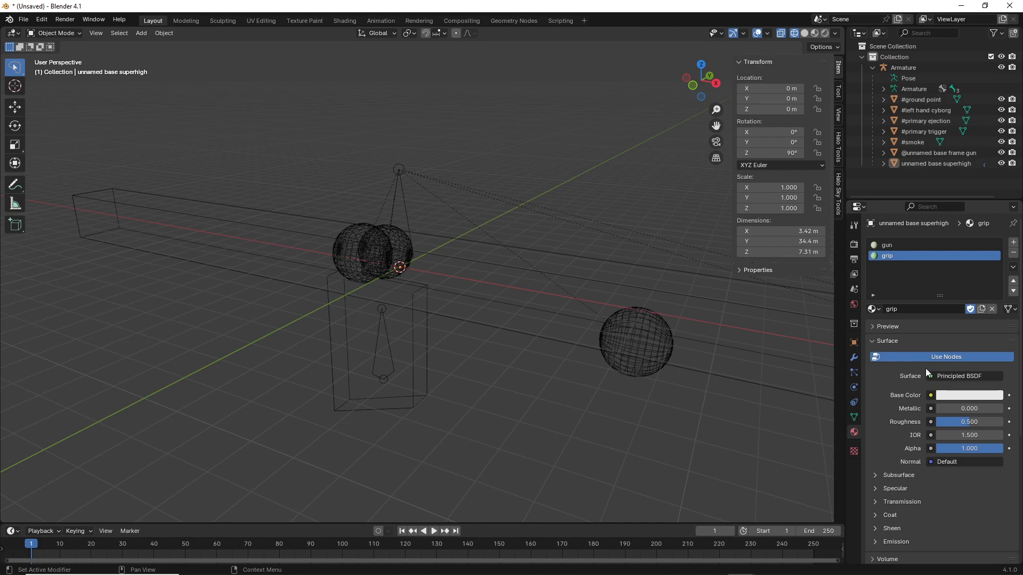
{"action": "left_click", "coordinate": [930, 395]}
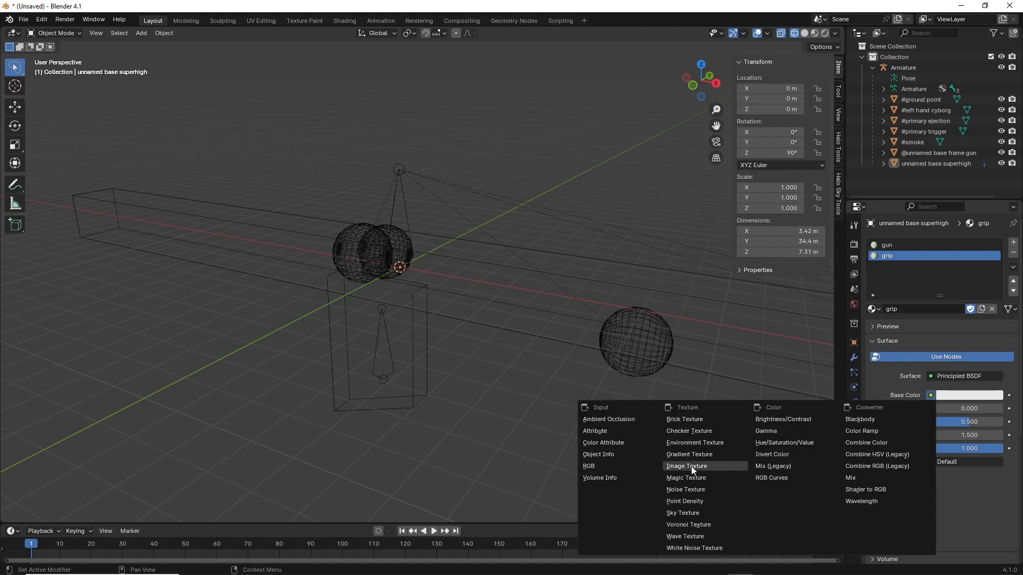
{"action": "left_click", "coordinate": [933, 357]}
Return the viewport to solid shading in Object Mode and look over the colored model.
{"action": "middle_click_drag", "start_coordinate": [737, 390], "coordinate": [577, 397]}
{"action": "key", "text": "Tab"}
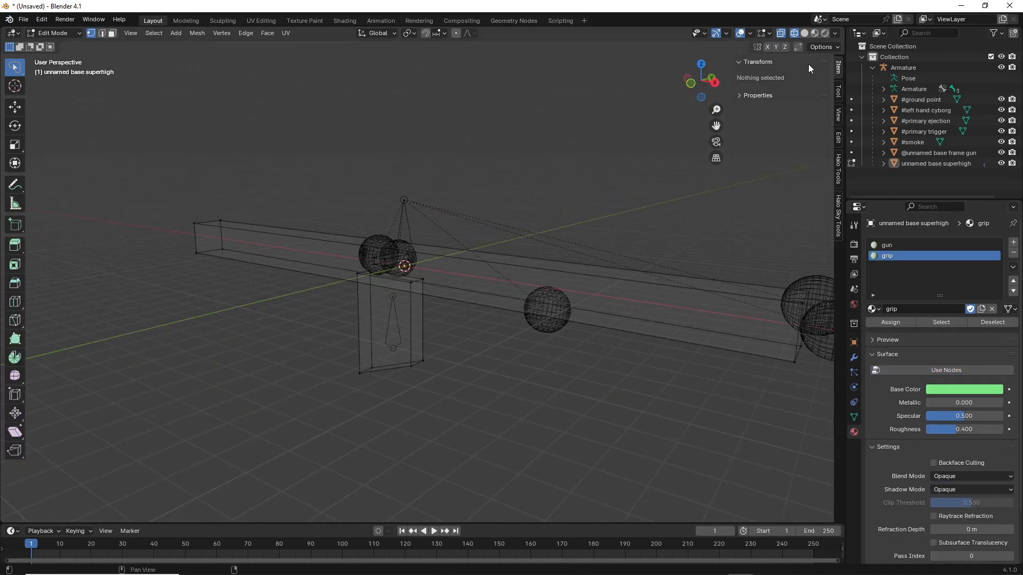
{"action": "key", "text": "Tab"}
{"action": "middle_click_drag", "start_coordinate": [739, 162], "coordinate": [614, 81]}
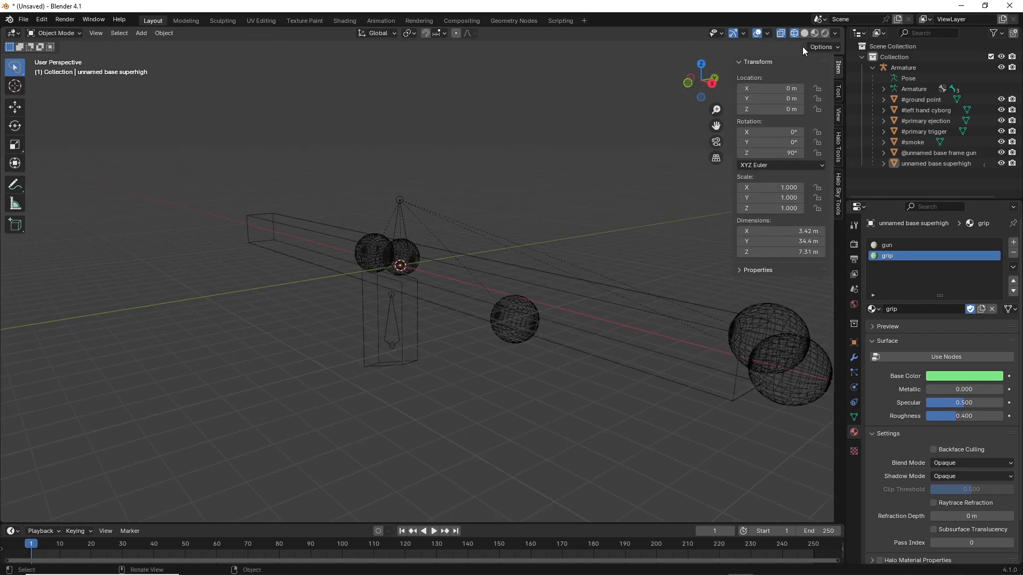
{"action": "left_click", "coordinate": [805, 33]}
{"action": "mouse_move", "coordinate": [549, 203]}
{"action": "middle_mouse_down"}
{"action": "mouse_move", "coordinate": [529, 276]}
{"action": "mouse_move", "coordinate": [532, 354]}
{"action": "mouse_move", "coordinate": [388, 335]}
{"action": "mouse_move", "coordinate": [600, 307]}
{"action": "mouse_move", "coordinate": [713, 319]}
{"action": "mouse_move", "coordinate": [286, 327]}
{"action": "mouse_move", "coordinate": [254, 300]}
{"action": "mouse_move", "coordinate": [258, 339]}
{"action": "mouse_move", "coordinate": [437, 356]}
{"action": "mouse_move", "coordinate": [413, 362]}
{"action": "middle_mouse_up"}
{"action": "middle_click_drag", "start_coordinate": [369, 360], "coordinate": [574, 309]}
Save the Blender file as stick in the data\weapons\stick\models folder.
{"action": "key", "text": "ctrl+s"}
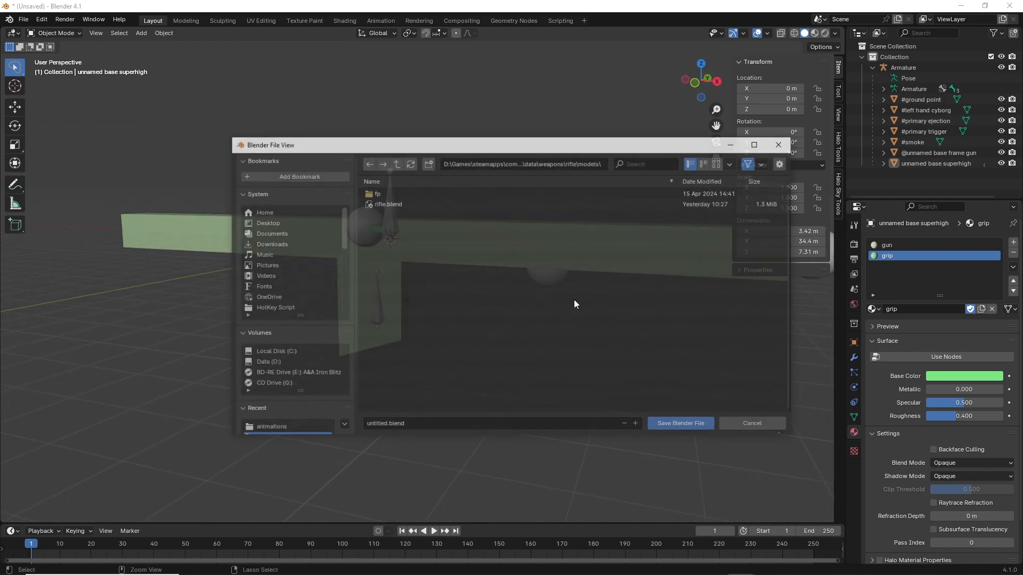
{"action": "left_click", "coordinate": [396, 163]}
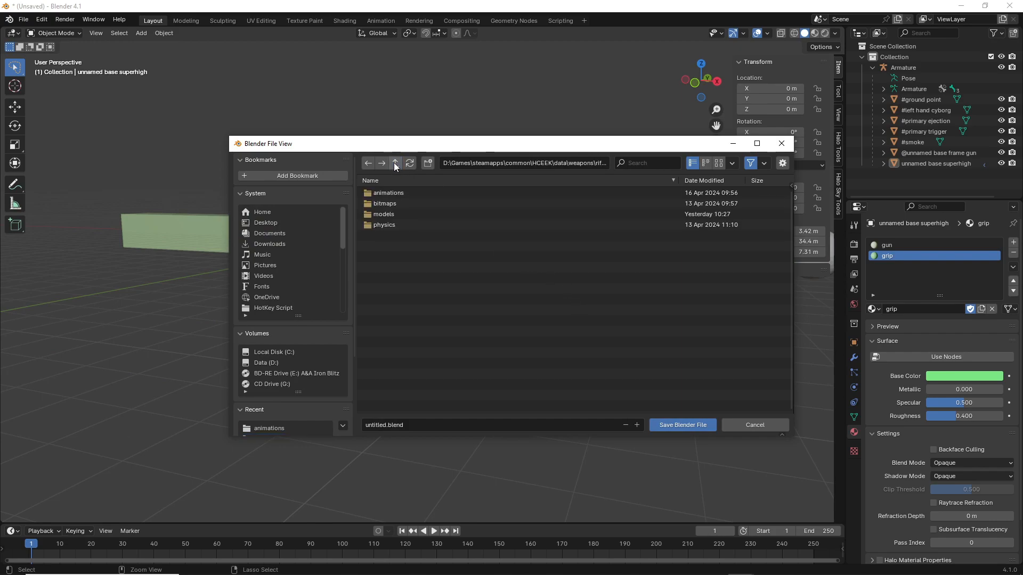
{"action": "left_click", "coordinate": [396, 163]}
{"action": "left_click", "coordinate": [387, 216]}
{"action": "left_click", "coordinate": [395, 204]}
{"action": "left_click", "coordinate": [431, 423]}
{"action": "type", "text": "stick"}
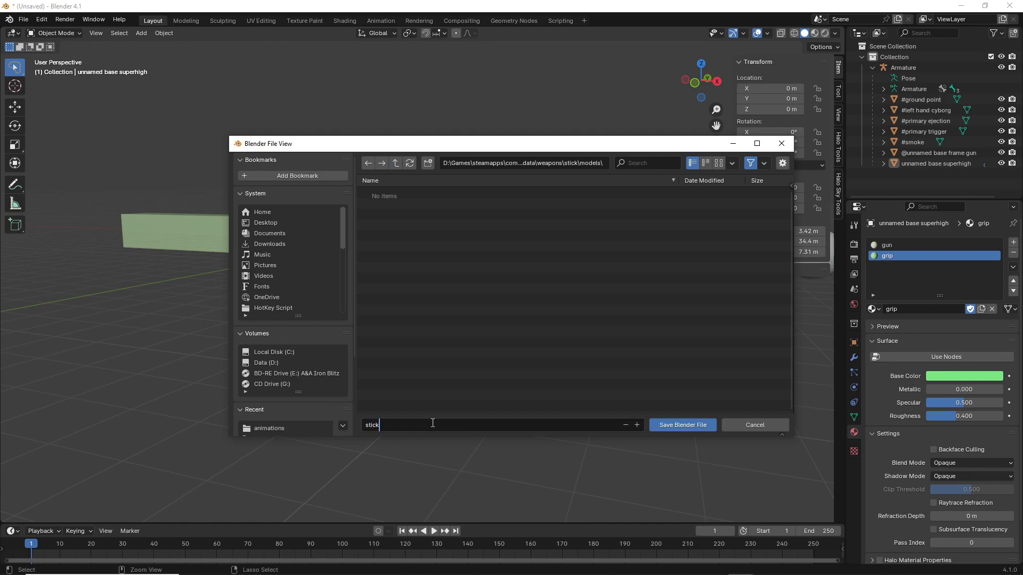
{"action": "key", "text": "Return"}
{"action": "middle_click_drag", "start_coordinate": [426, 413], "coordinate": [453, 266]}
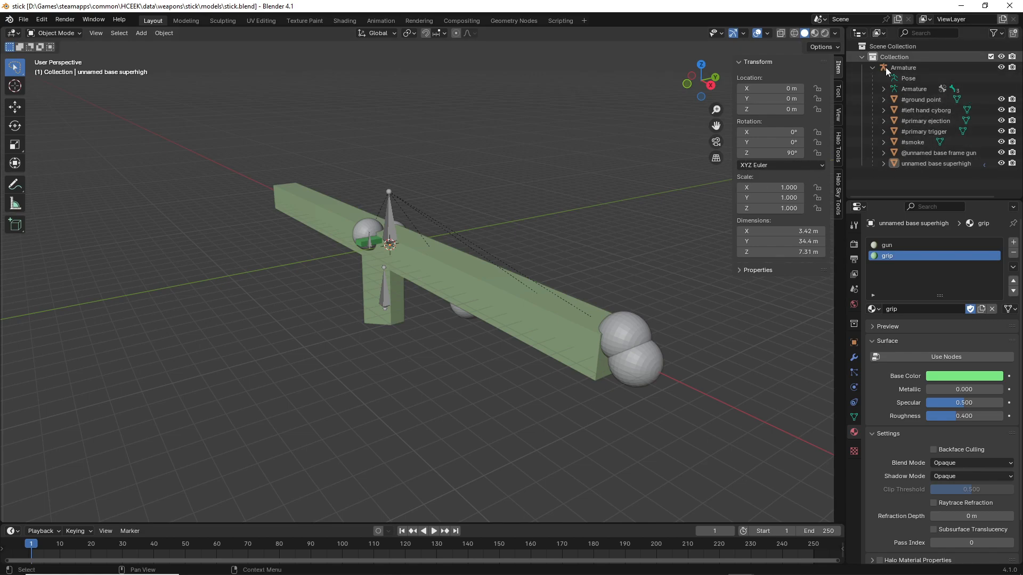
Try setting up a Halo 1 JMS export named stick with hidden, non-render and physics geometry excluded.
{"action": "left_click", "coordinate": [26, 21]}
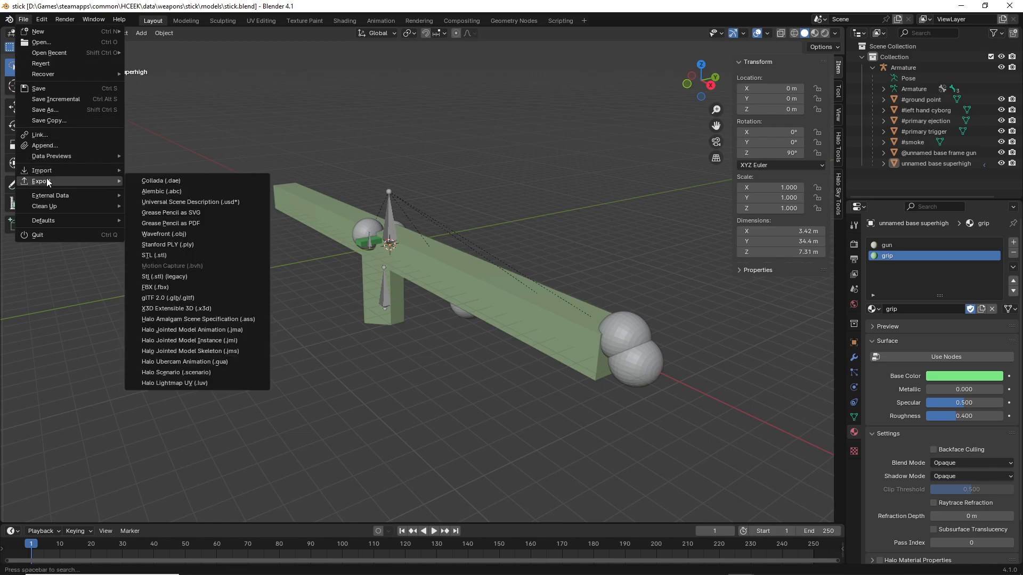
{"action": "left_click", "coordinate": [23, 20]}
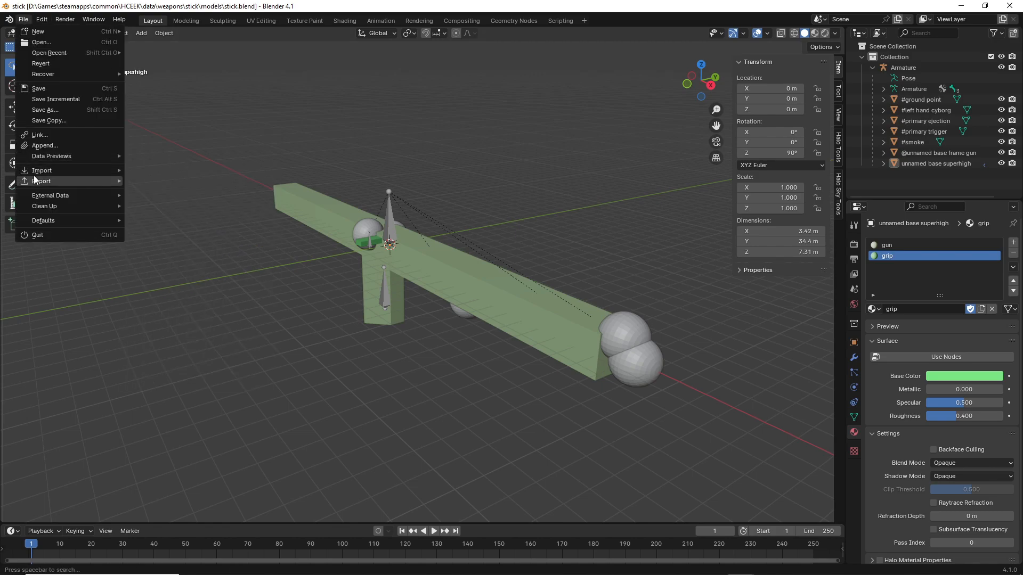
{"action": "mouse_move", "coordinate": [34, 178]}
{"action": "left_click", "coordinate": [210, 350]}
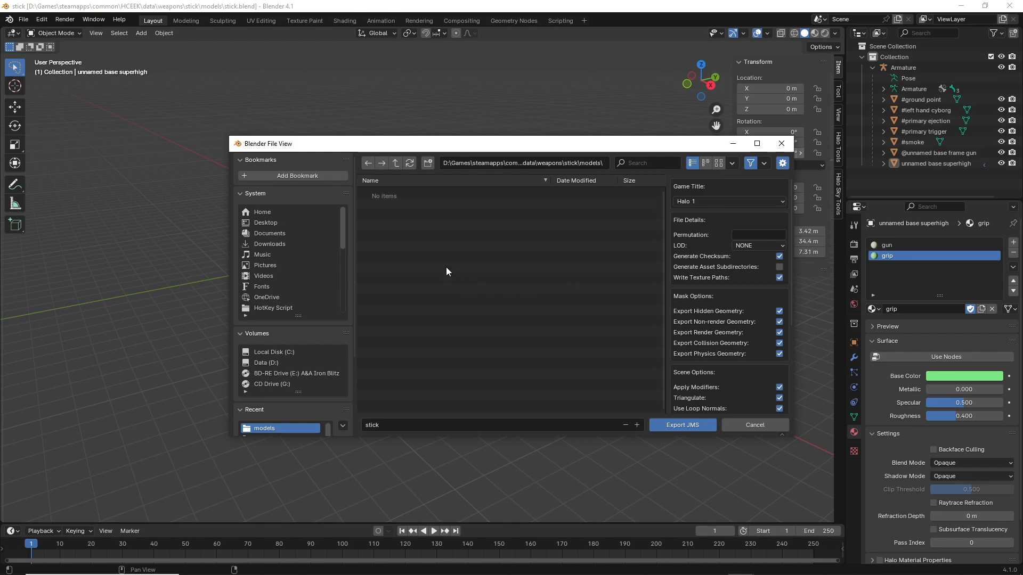
{"action": "scroll", "coordinate": [735, 311], "scroll_direction": "down", "scroll_amount": 1}
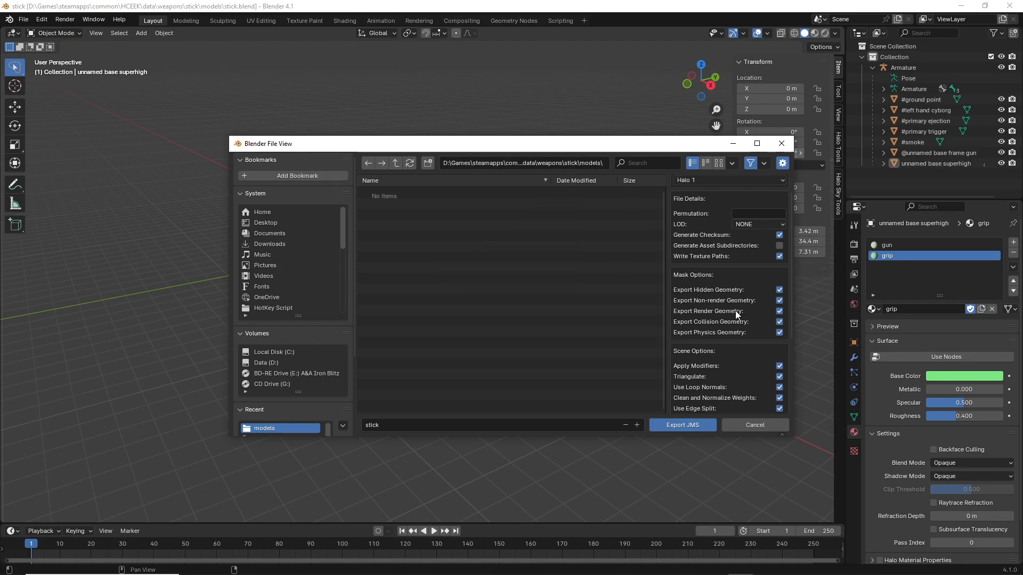
{"action": "left_click", "coordinate": [779, 291]}
{"action": "left_click", "coordinate": [779, 333]}
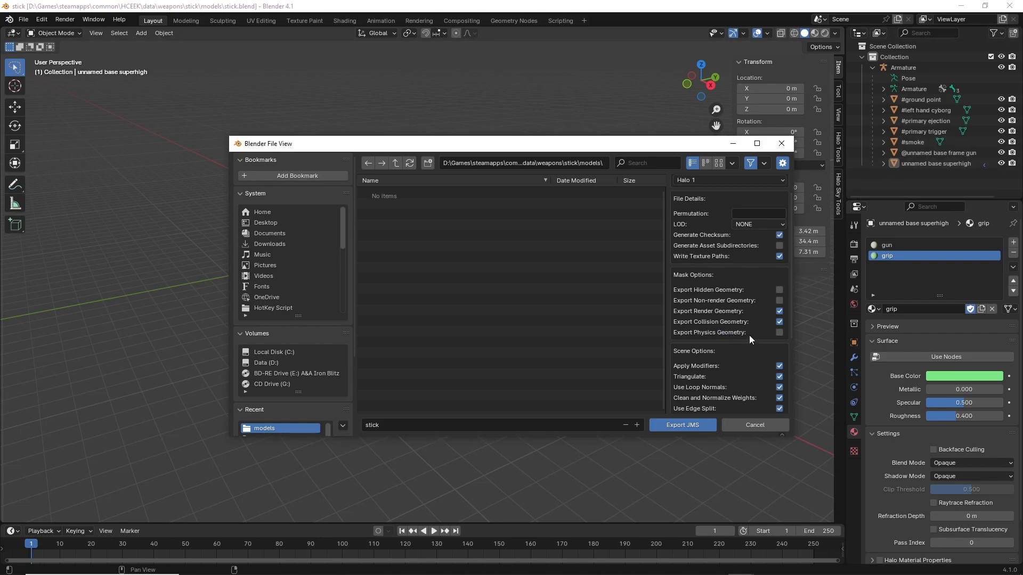
{"action": "left_click", "coordinate": [735, 427]}
Look through the property categories of #primary trigger and examine its Halo Object Properties.
{"action": "left_click", "coordinate": [909, 132]}
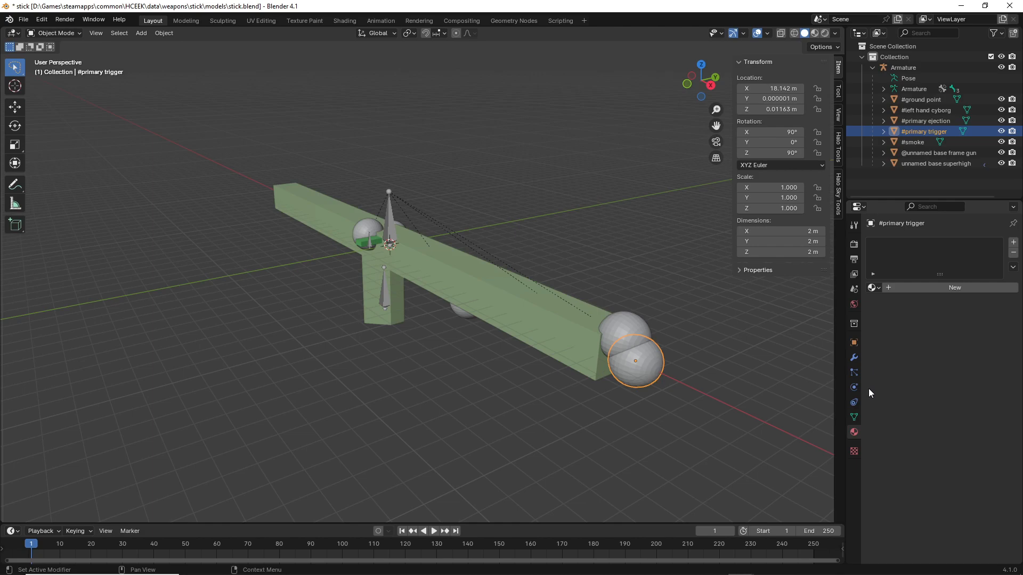
{"action": "left_click", "coordinate": [854, 415]}
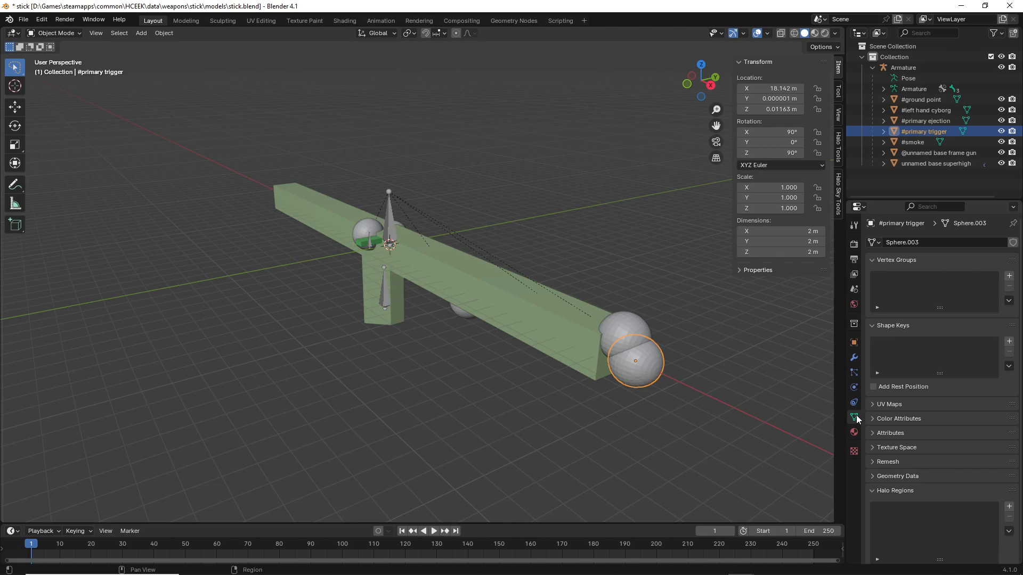
{"action": "left_click", "coordinate": [878, 489]}
{"action": "left_click", "coordinate": [854, 357]}
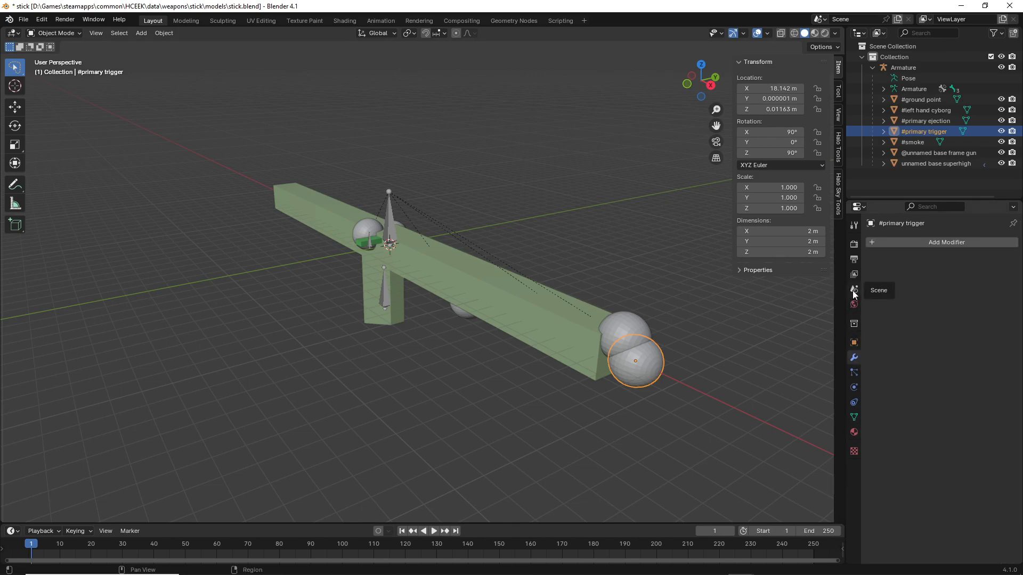
{"action": "left_click", "coordinate": [854, 417]}
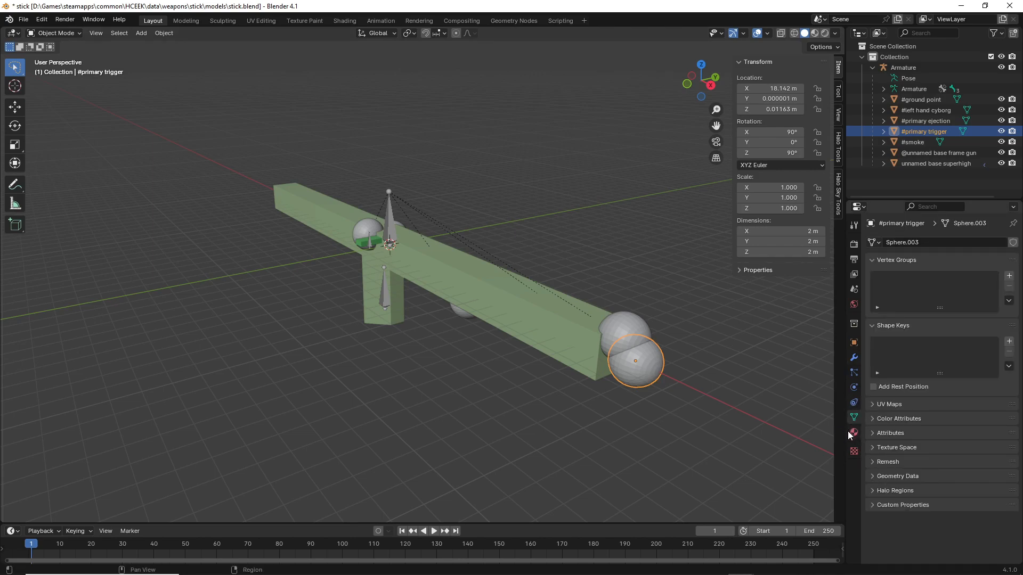
{"action": "left_click", "coordinate": [851, 453]}
{"action": "left_click", "coordinate": [854, 403]}
{"action": "left_click", "coordinate": [854, 387]}
{"action": "left_click", "coordinate": [853, 372]}
{"action": "left_click", "coordinate": [853, 343]}
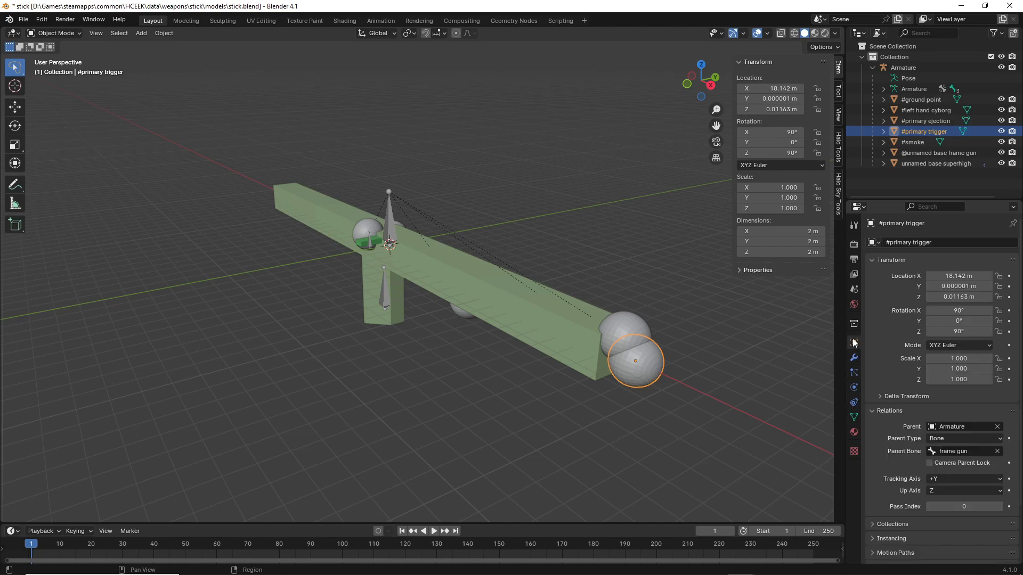
{"action": "scroll", "coordinate": [885, 402], "scroll_direction": "down", "scroll_amount": 4}
{"action": "left_click", "coordinate": [897, 513]}
{"action": "scroll", "coordinate": [900, 474], "scroll_direction": "down", "scroll_amount": 3}
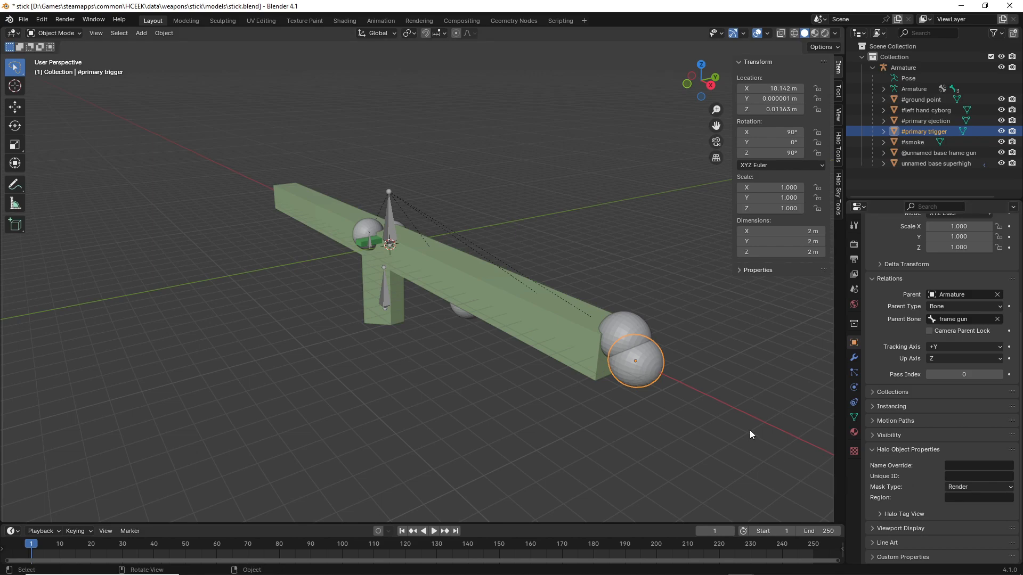
{"action": "middle_click_drag", "start_coordinate": [746, 425], "coordinate": [697, 417], "text": "shift"}
{"action": "middle_click_drag", "start_coordinate": [707, 355], "coordinate": [705, 345]}
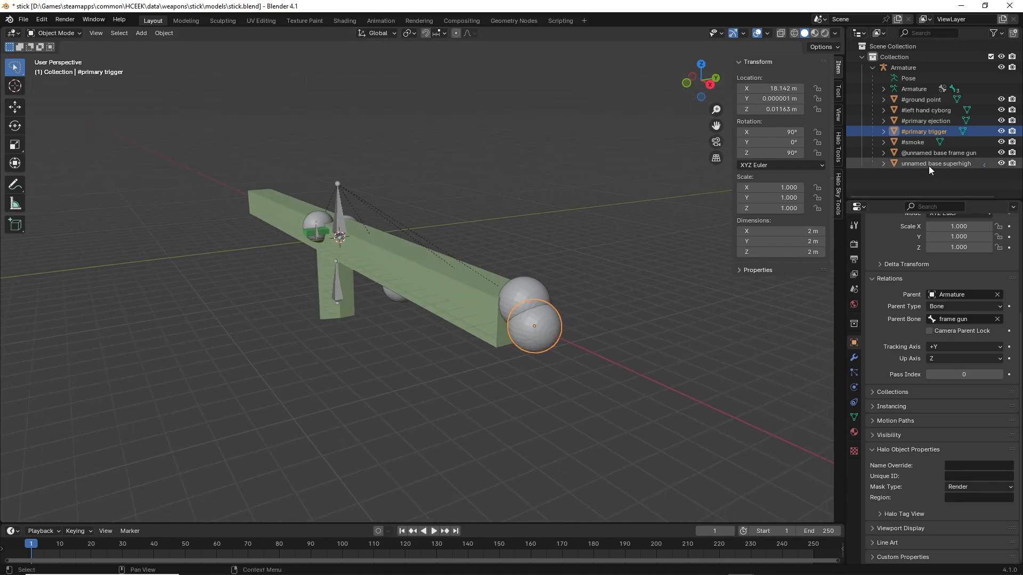
{"action": "left_click", "coordinate": [929, 163]}
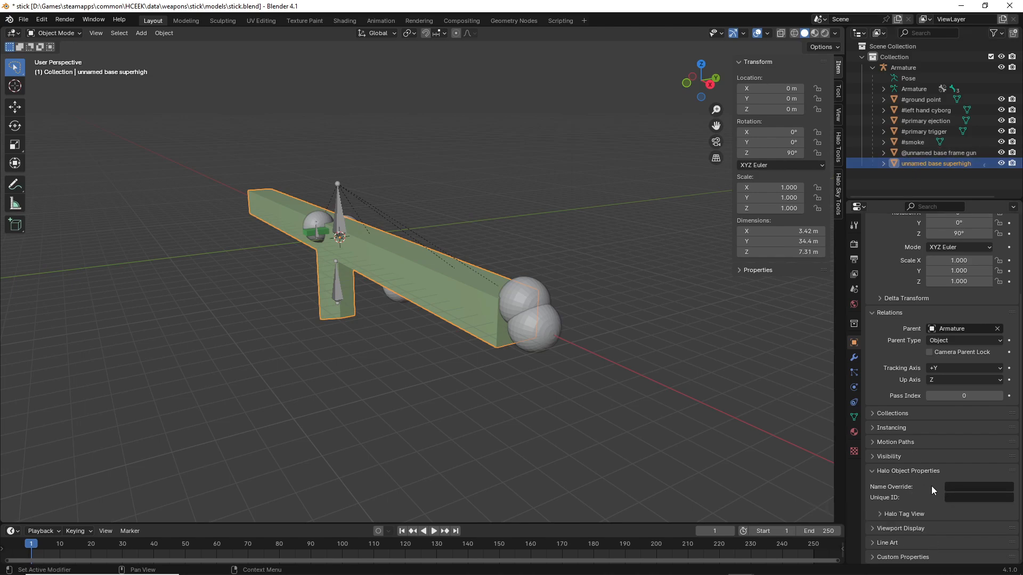
{"action": "left_click", "coordinate": [905, 142]}
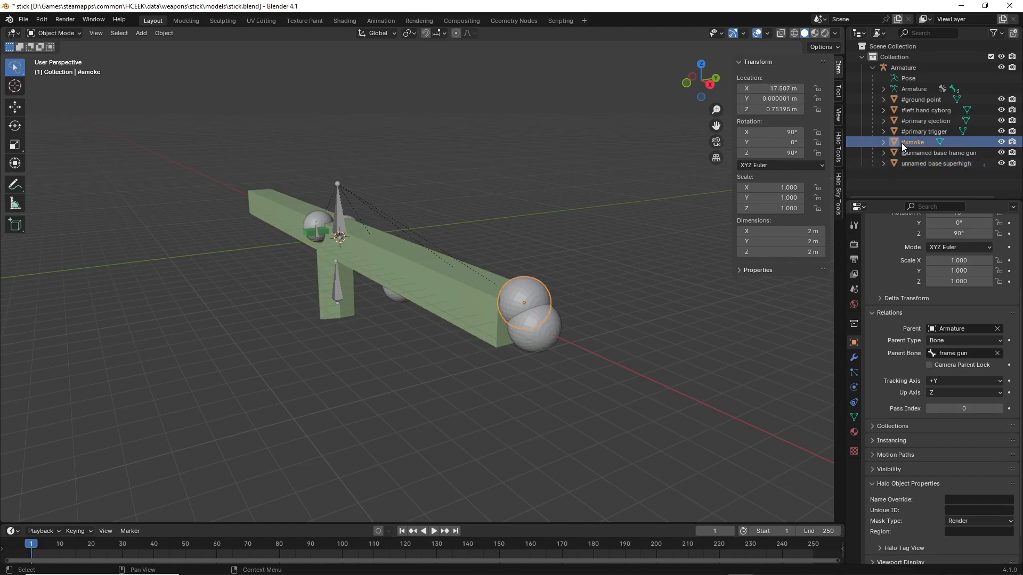
{"action": "scroll", "coordinate": [908, 515], "scroll_direction": "down", "scroll_amount": 2}
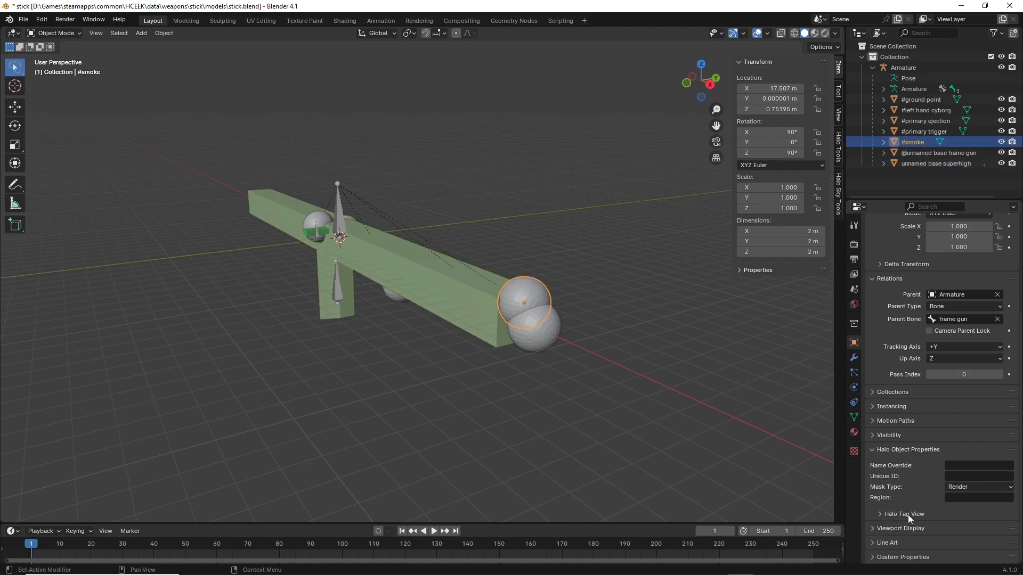
{"action": "left_click", "coordinate": [962, 488]}
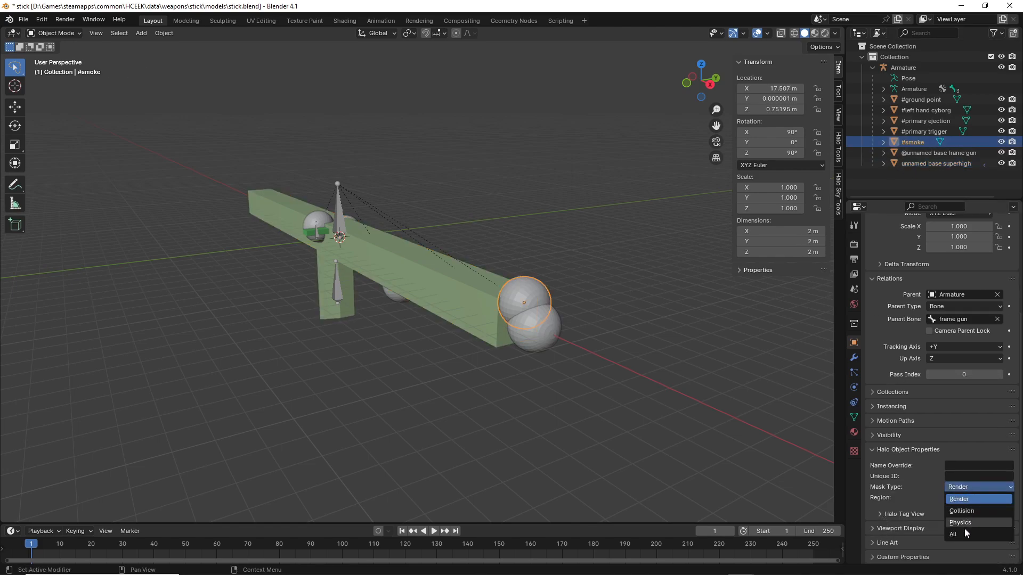
{"action": "left_click", "coordinate": [959, 500]}
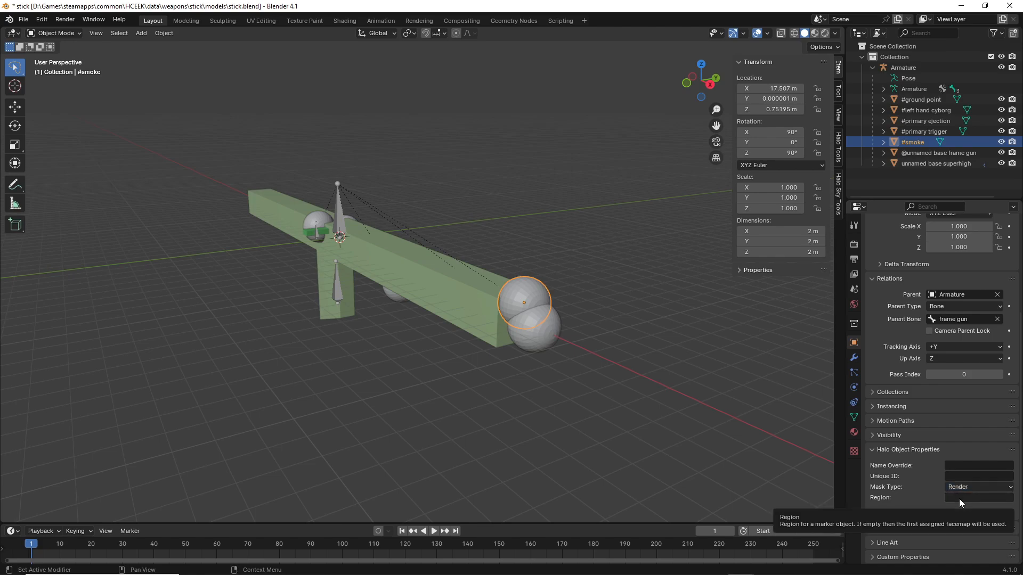
{"action": "left_click", "coordinate": [922, 132]}
{"action": "left_click", "coordinate": [915, 122]}
{"action": "left_click", "coordinate": [914, 110]}
{"action": "left_click", "coordinate": [913, 101]}
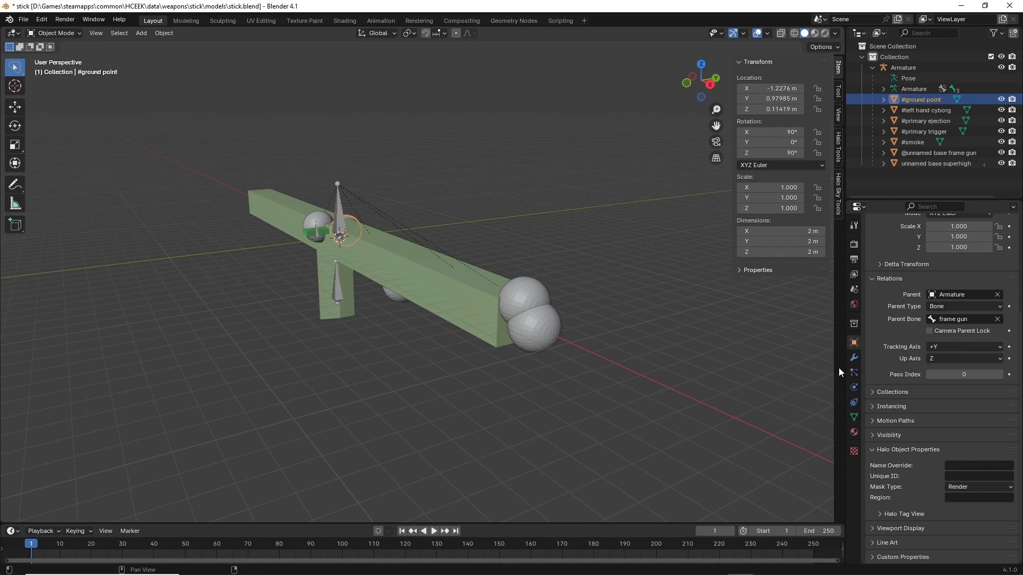
{"action": "middle_click_drag", "start_coordinate": [346, 297], "coordinate": [321, 282]}
{"action": "left_click", "coordinate": [926, 154]}
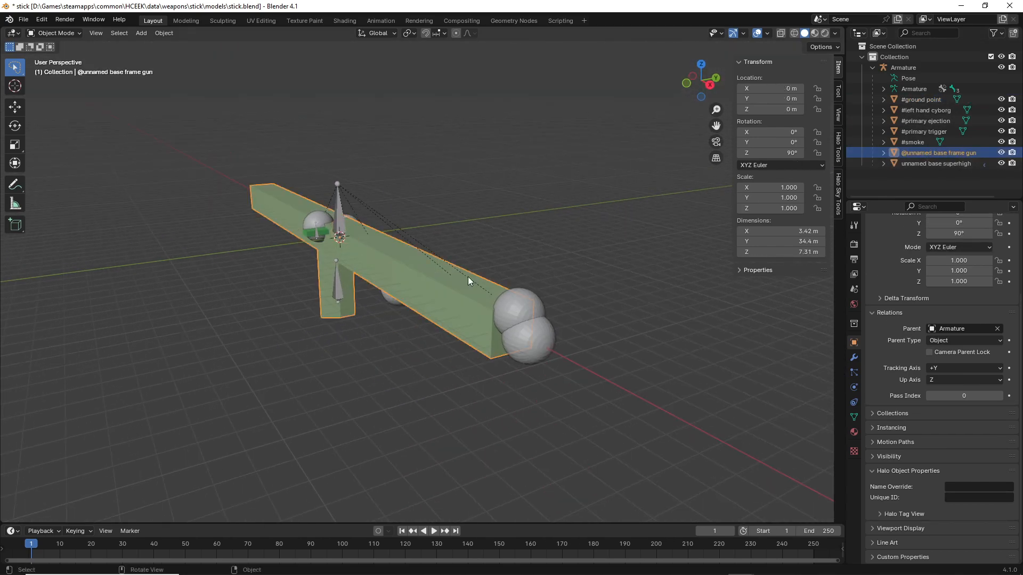
Examine the bone parenting and Mask Type options of the #smoke marker, leaving its mask unchanged.
{"action": "middle_click_drag", "start_coordinate": [471, 275], "coordinate": [500, 269]}
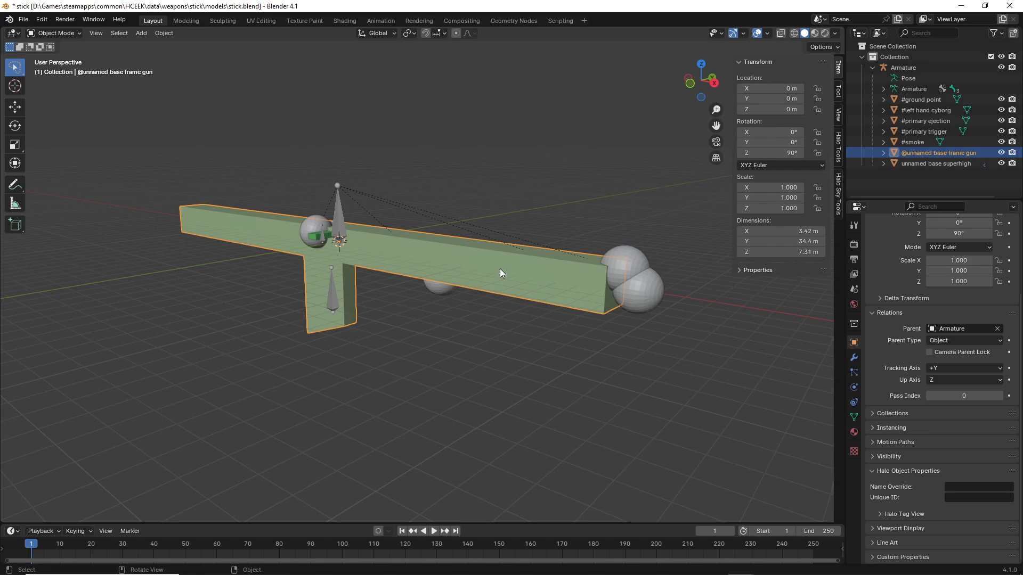
{"action": "middle_click_drag", "start_coordinate": [499, 268], "coordinate": [584, 352]}
{"action": "left_click", "coordinate": [541, 353]}
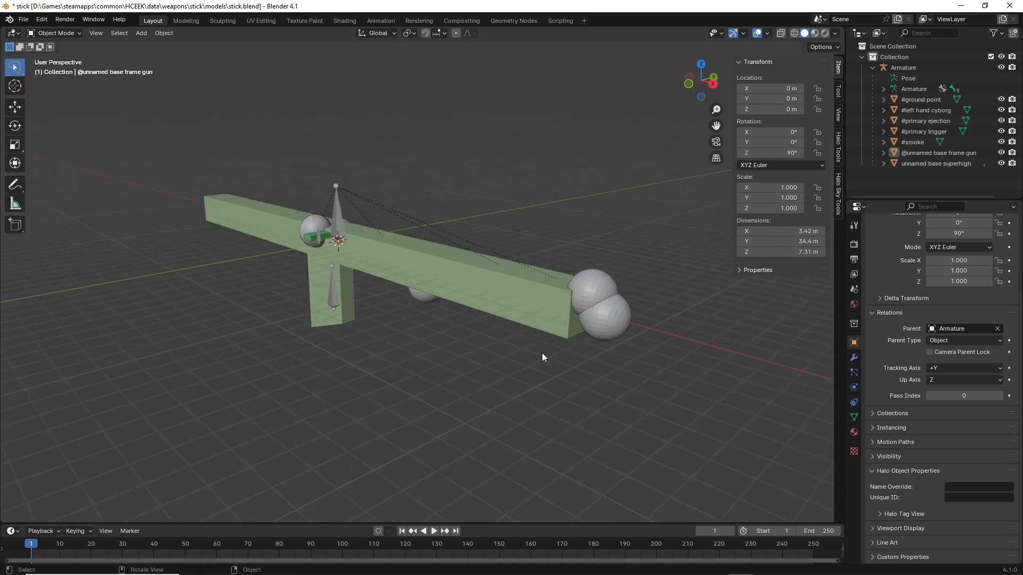
{"action": "left_click", "coordinate": [919, 141]}
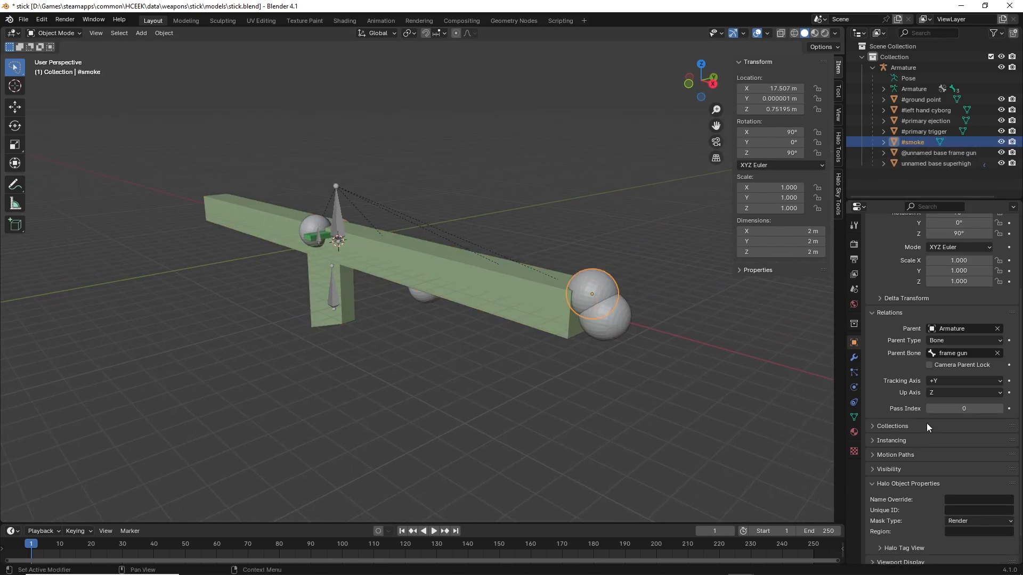
{"action": "left_click", "coordinate": [654, 427]}
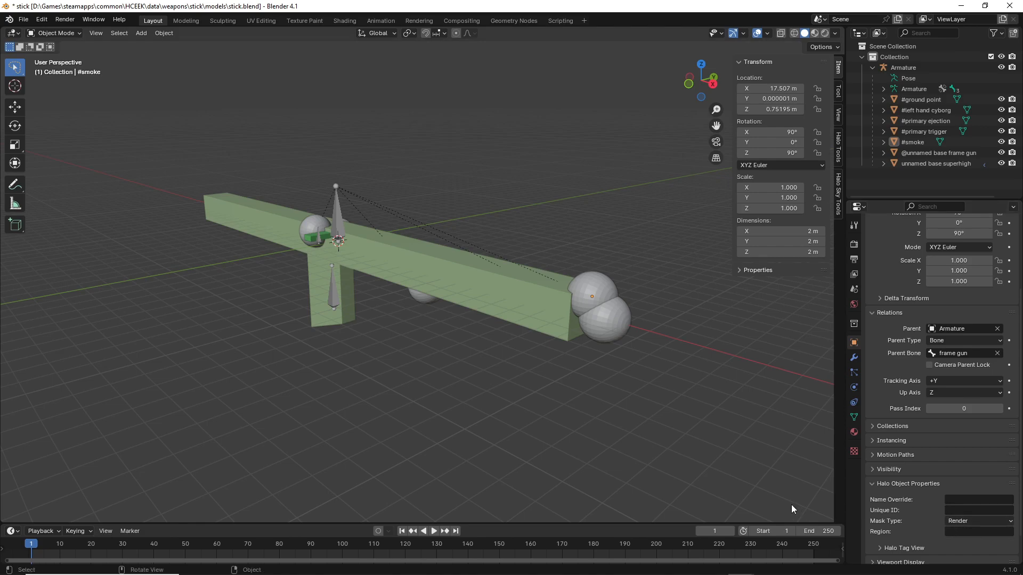
{"action": "middle_click_drag", "start_coordinate": [479, 453], "coordinate": [400, 424]}
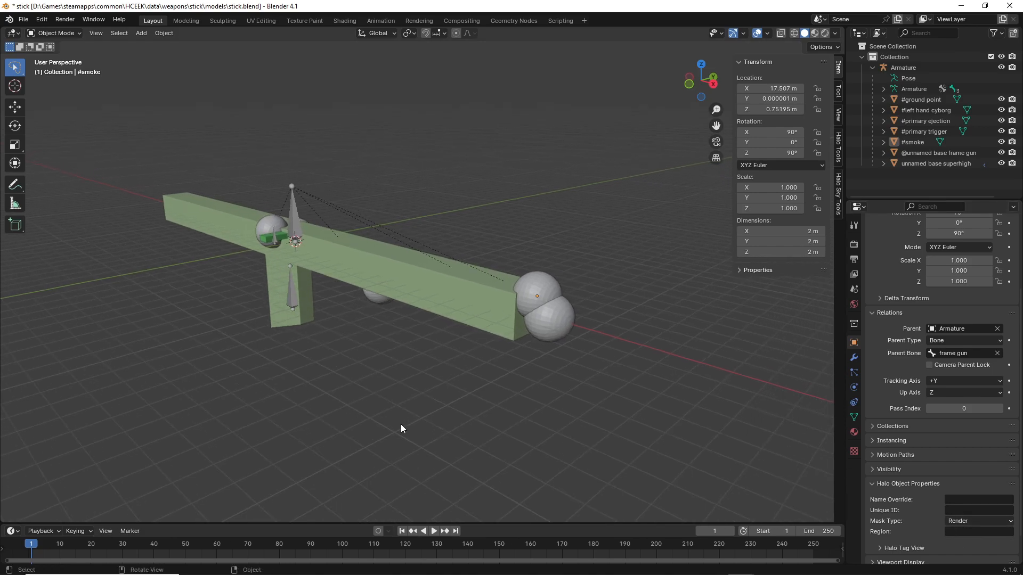
{"action": "left_click", "coordinate": [947, 526]}
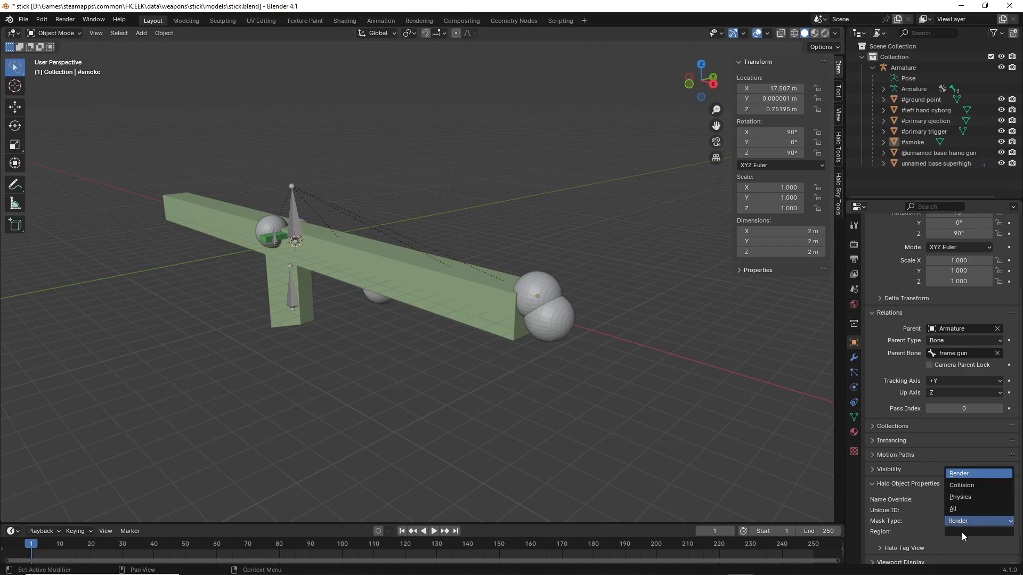
{"action": "left_click", "coordinate": [947, 521]}
{"action": "middle_click_drag", "start_coordinate": [386, 413], "coordinate": [421, 392]}
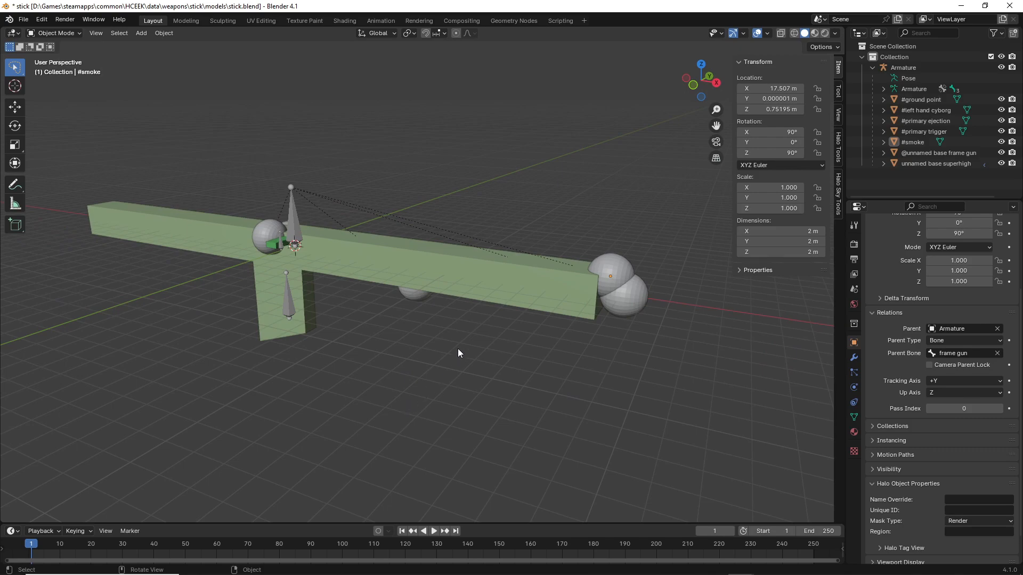
Save the file and export it as a Halo 1 JMS named base, excluding hidden, non-render and physics geometry.
{"action": "key", "text": "ctrl+s"}
{"action": "left_click", "coordinate": [25, 20]}
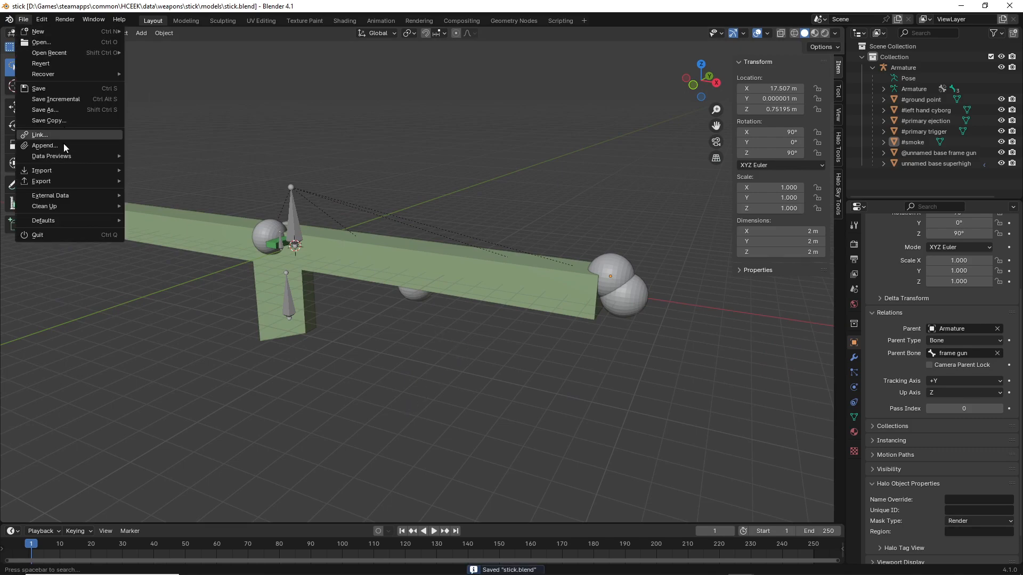
{"action": "mouse_move", "coordinate": [57, 179]}
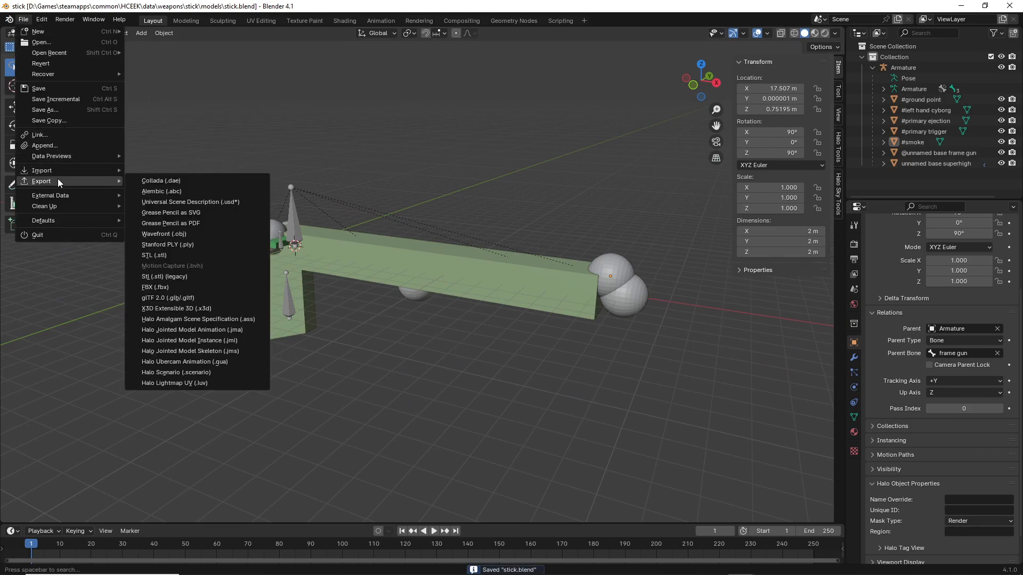
{"action": "left_click", "coordinate": [215, 349]}
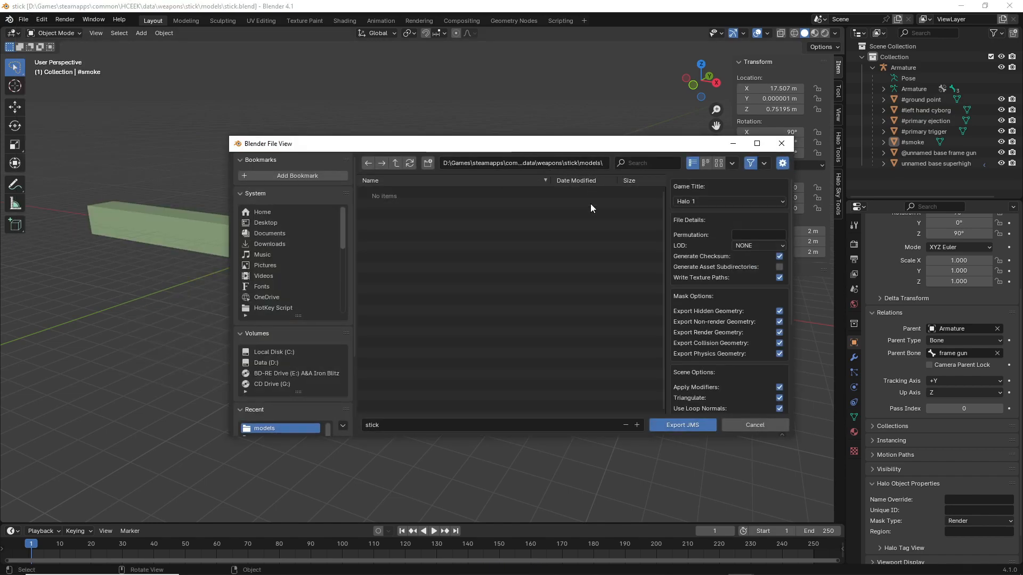
{"action": "left_click", "coordinate": [779, 311]}
{"action": "left_click", "coordinate": [778, 321]}
{"action": "left_click", "coordinate": [778, 354]}
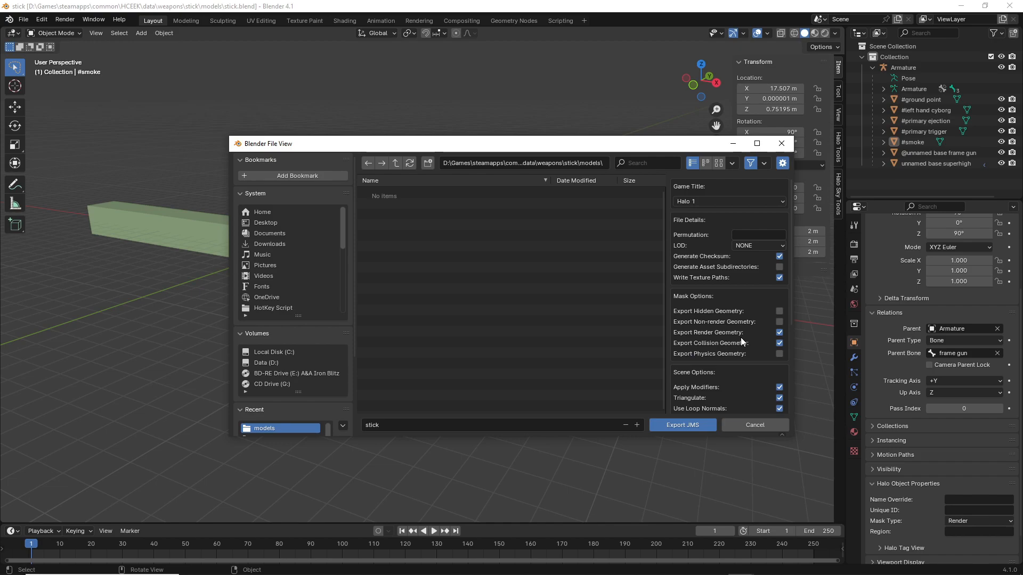
{"action": "left_click", "coordinate": [401, 427]}
{"action": "type", "text": "base"}
{"action": "left_click", "coordinate": [680, 427]}
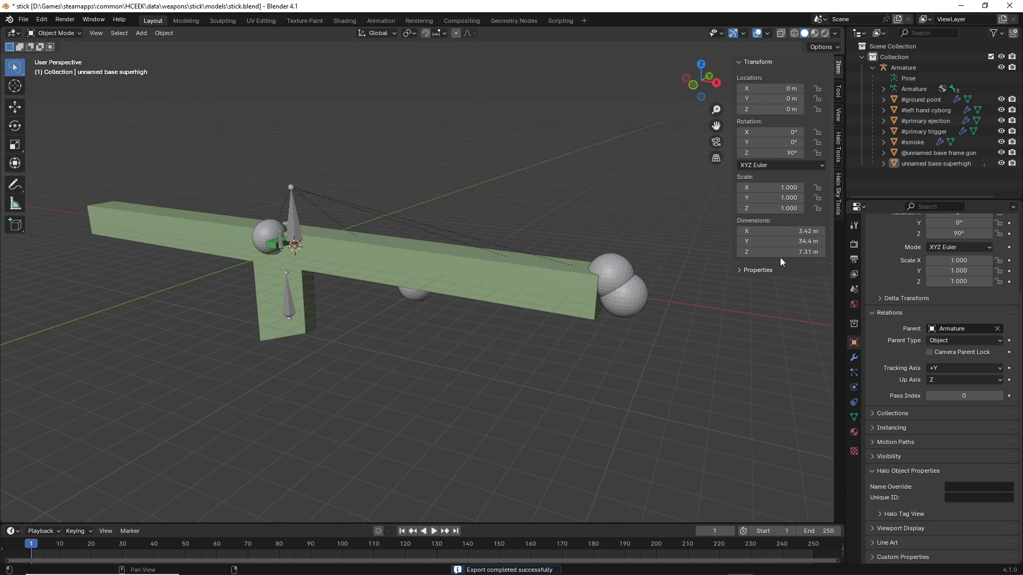
Switch to File Explorer and open data\weapons\stick\models to check the exported base.JMS and base_collision.JMS files.
{"action": "left_click", "coordinate": [960, 6]}
{"action": "left_click", "coordinate": [805, 271]}
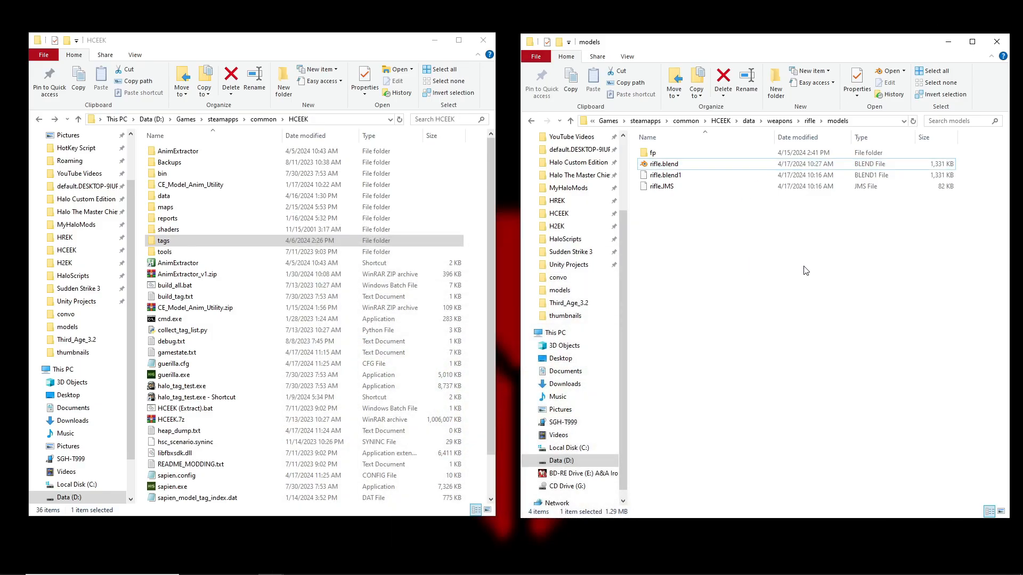
{"action": "left_click", "coordinate": [786, 122]}
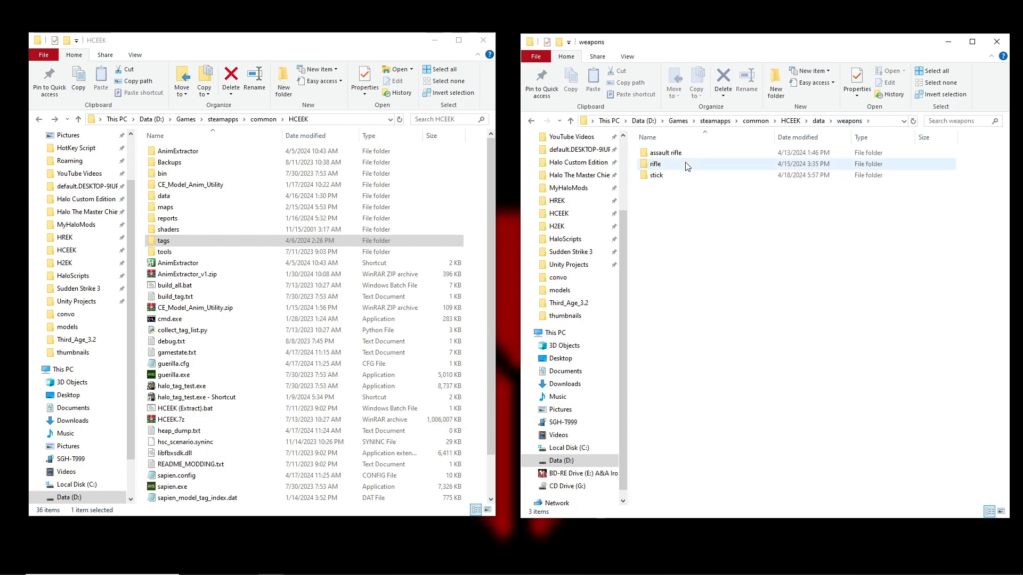
{"action": "double_click", "coordinate": [657, 176]}
{"action": "double_click", "coordinate": [661, 165]}
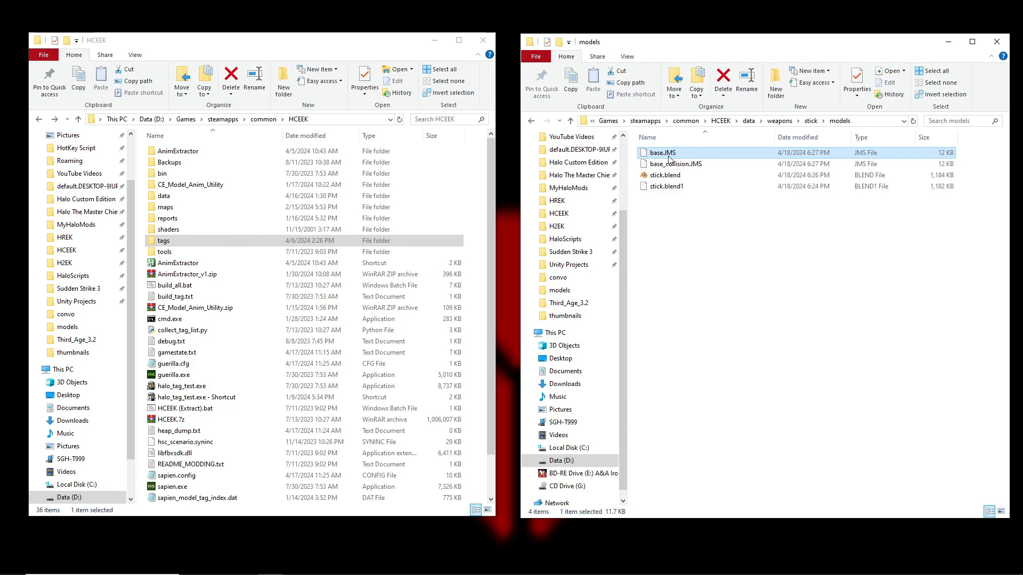
{"action": "left_click", "coordinate": [665, 166]}
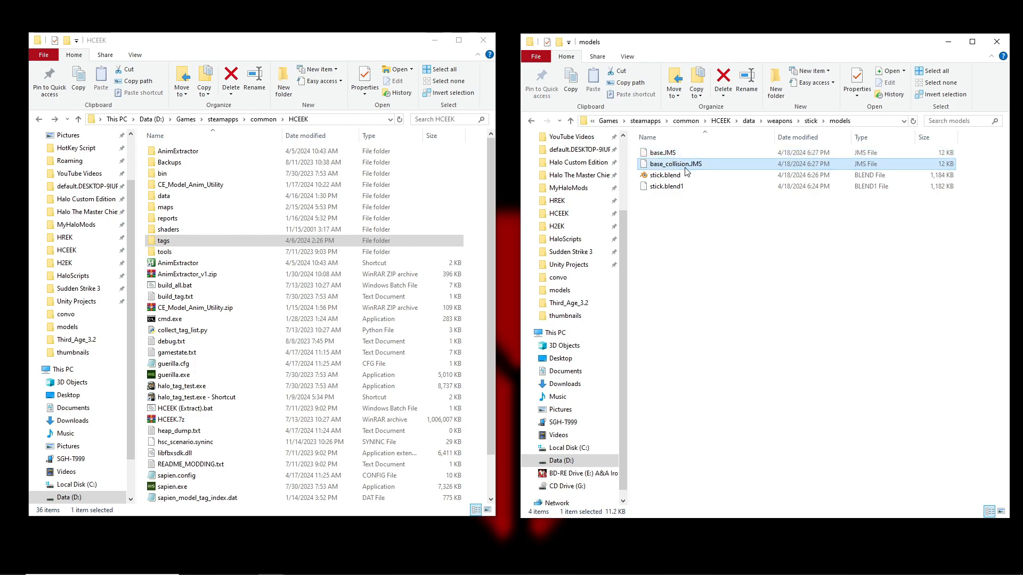
{"action": "left_click", "coordinate": [747, 276]}
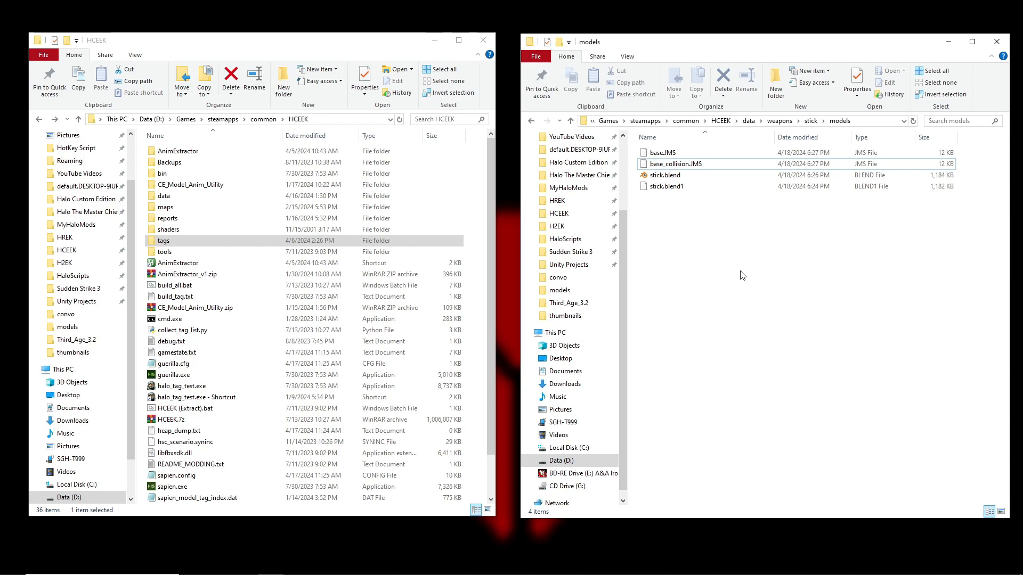
Move base_collision.JMS from the models folder into stick's physics folder, and reopen the models folder.
{"action": "left_click", "coordinate": [685, 166]}
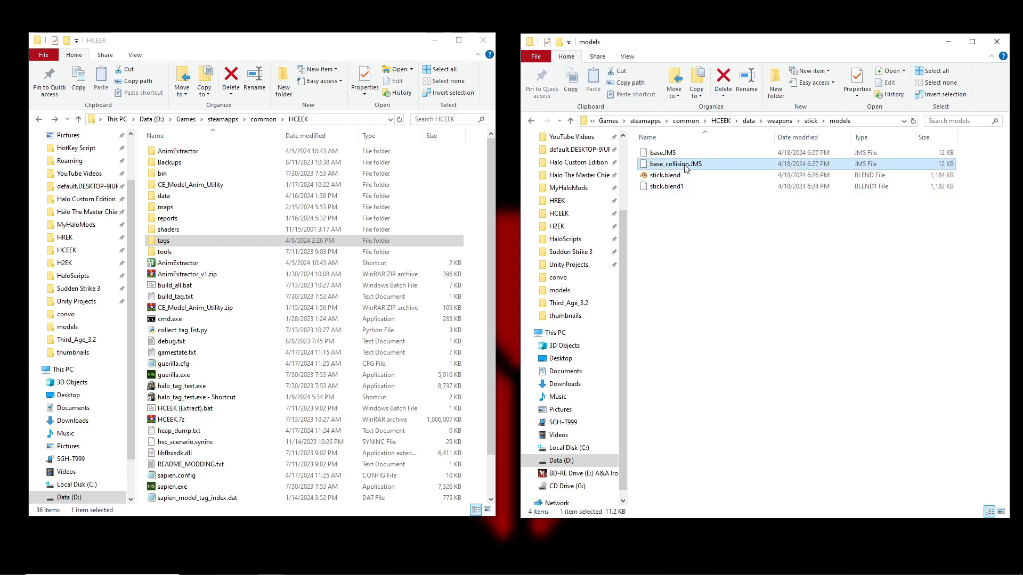
{"action": "left_click", "coordinate": [811, 121]}
{"action": "double_click", "coordinate": [683, 176]}
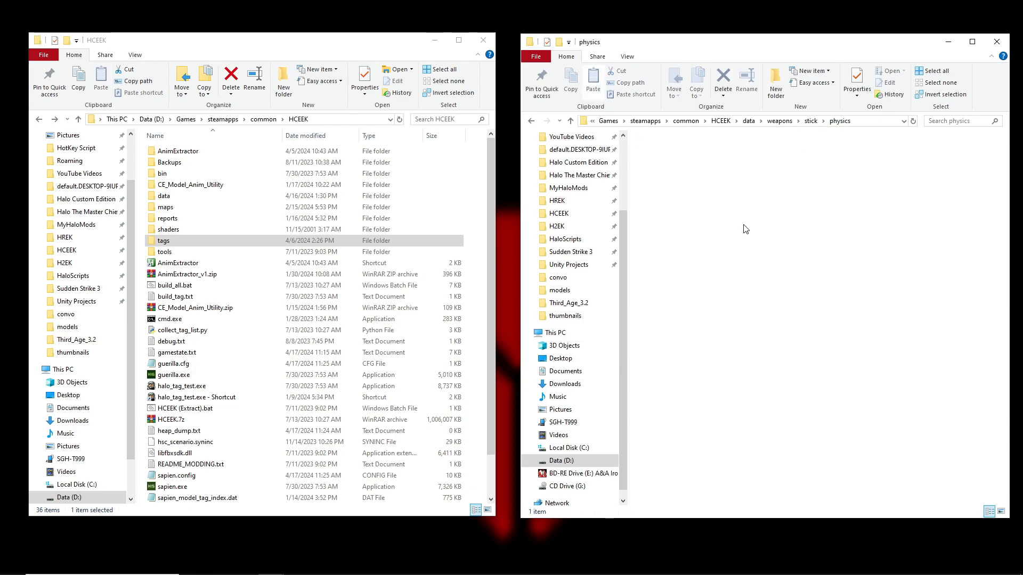
{"action": "left_click", "coordinate": [745, 227]}
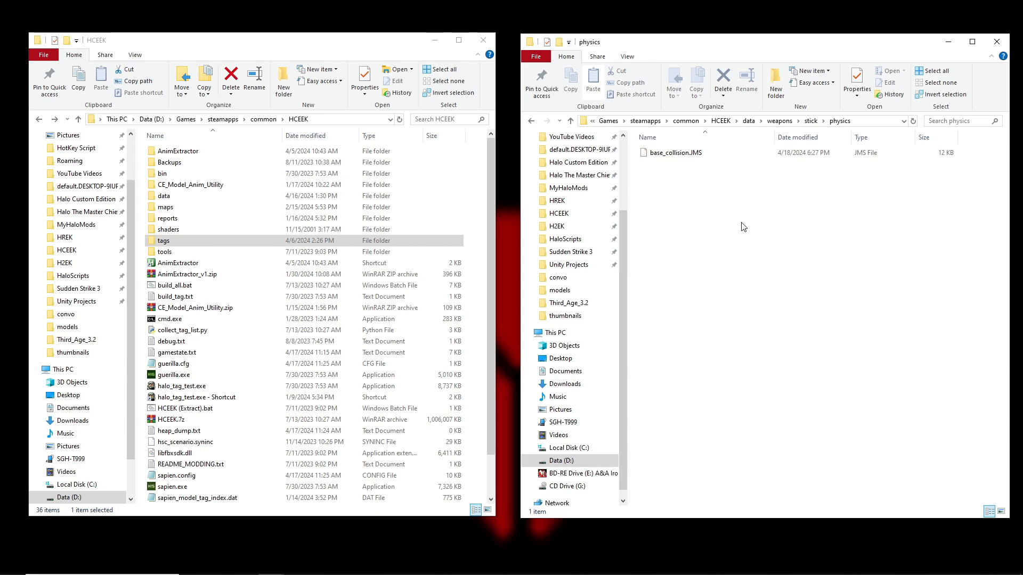
{"action": "left_click", "coordinate": [810, 121]}
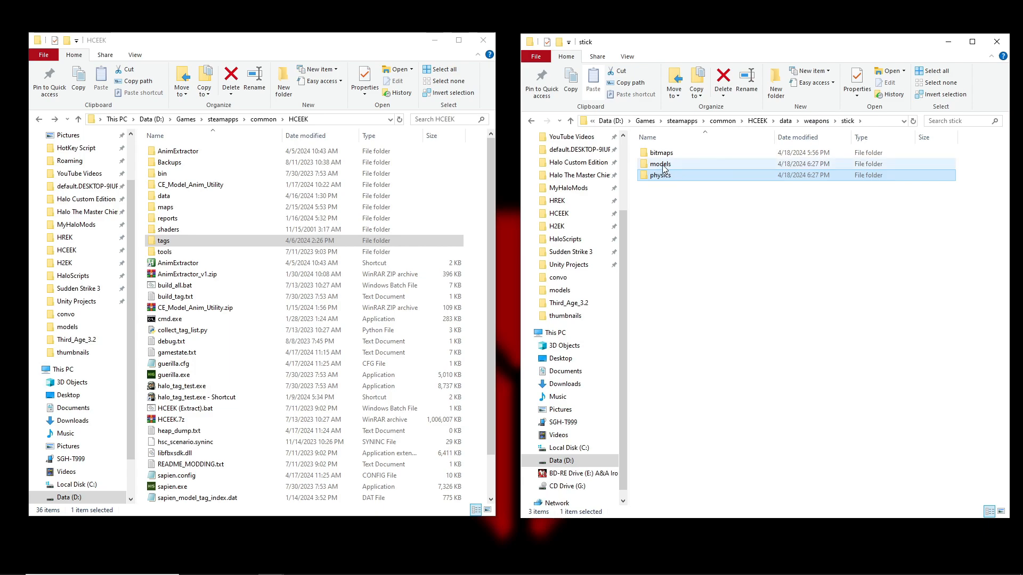
{"action": "mouse_move", "coordinate": [667, 169]}
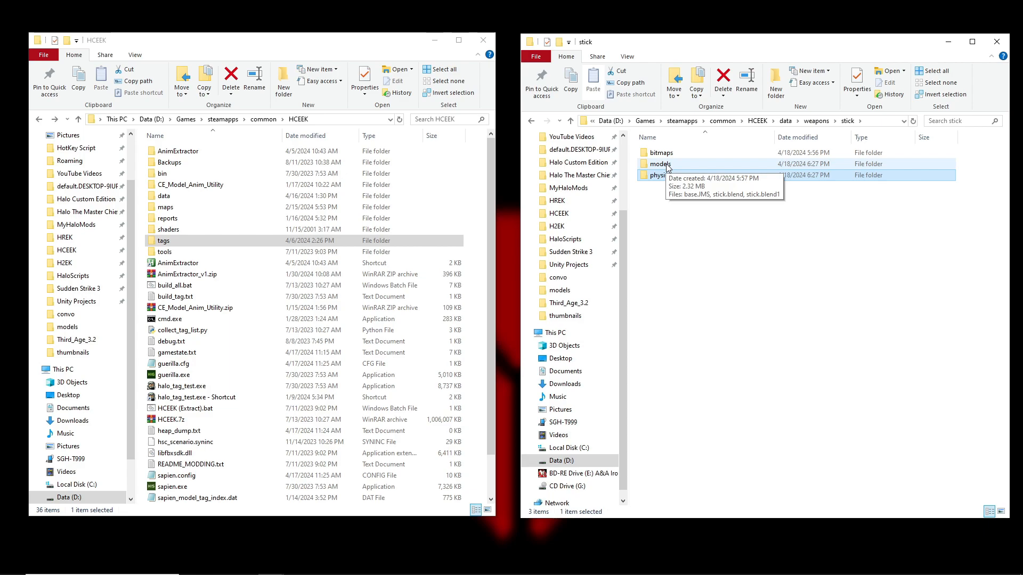
{"action": "double_click", "coordinate": [667, 167]}
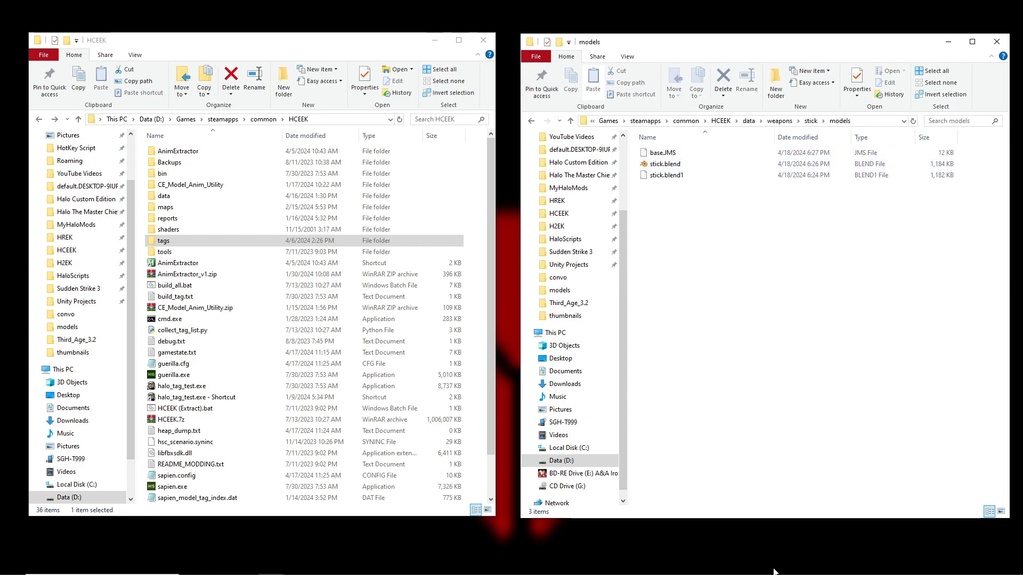
Switch back to the stick file in Blender, hide the #ground point marker in the viewport and save.
{"action": "mouse_move", "coordinate": [753, 562]}
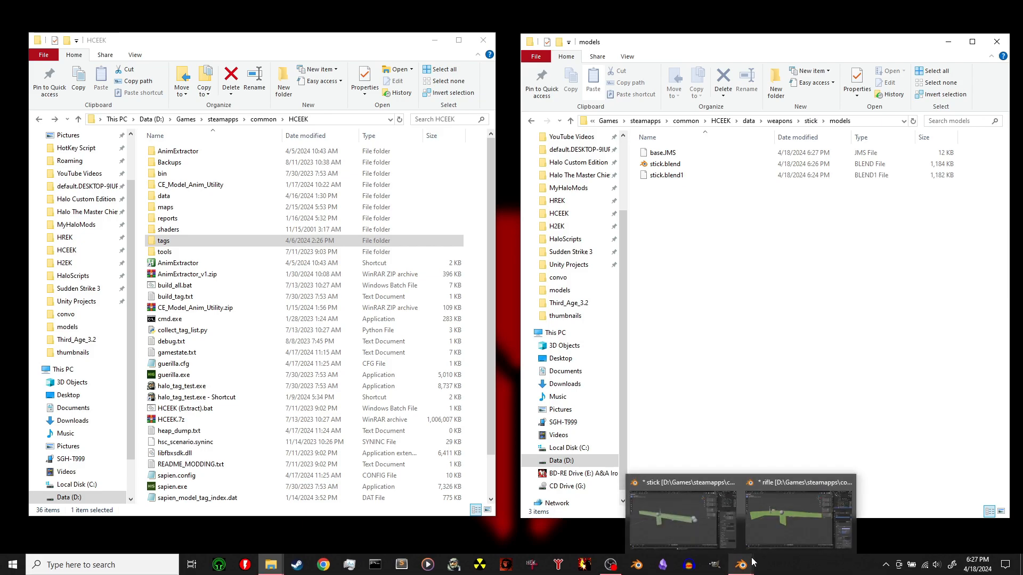
{"action": "left_click", "coordinate": [683, 522]}
{"action": "middle_click_drag", "start_coordinate": [659, 392], "coordinate": [599, 381]}
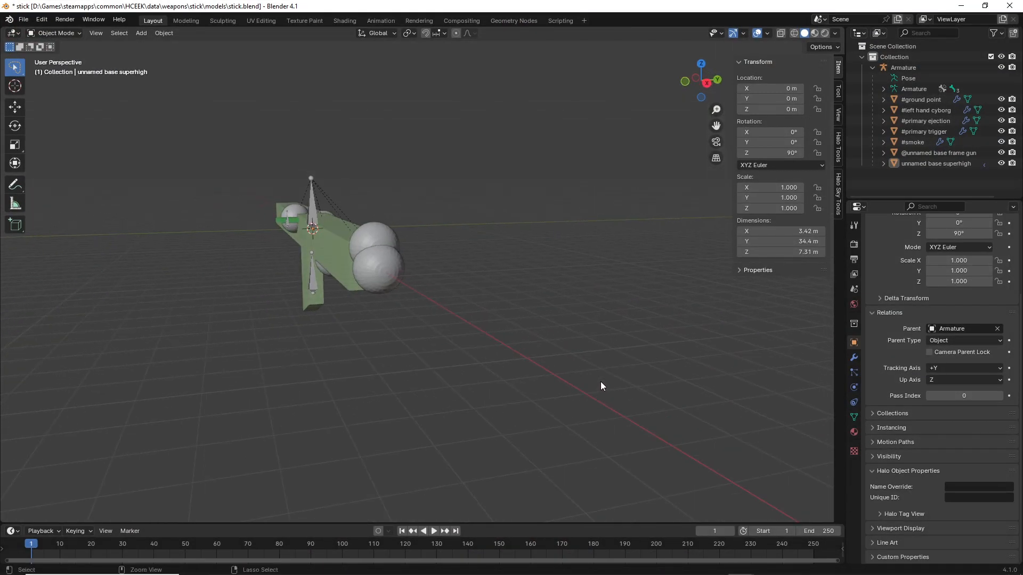
{"action": "key", "text": "ctrl+s"}
{"action": "middle_click_drag", "start_coordinate": [504, 308], "coordinate": [581, 313], "text": "shift"}
{"action": "middle_click_drag", "start_coordinate": [581, 313], "coordinate": [596, 351]}
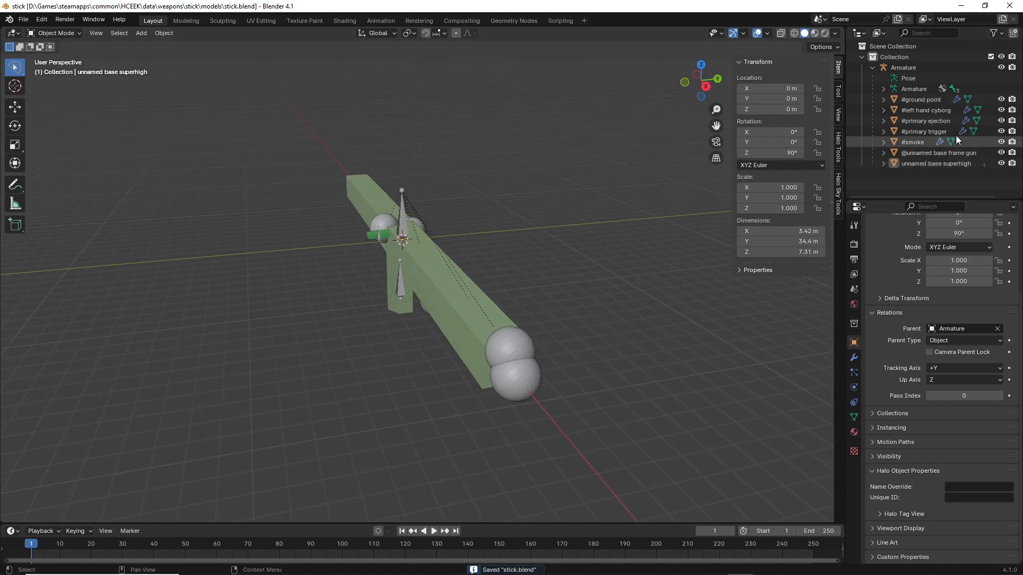
{"action": "left_click", "coordinate": [1001, 100]}
{"action": "middle_click_drag", "start_coordinate": [533, 218], "coordinate": [531, 242]}
{"action": "scroll", "coordinate": [533, 250], "scroll_direction": "down", "scroll_amount": 3}
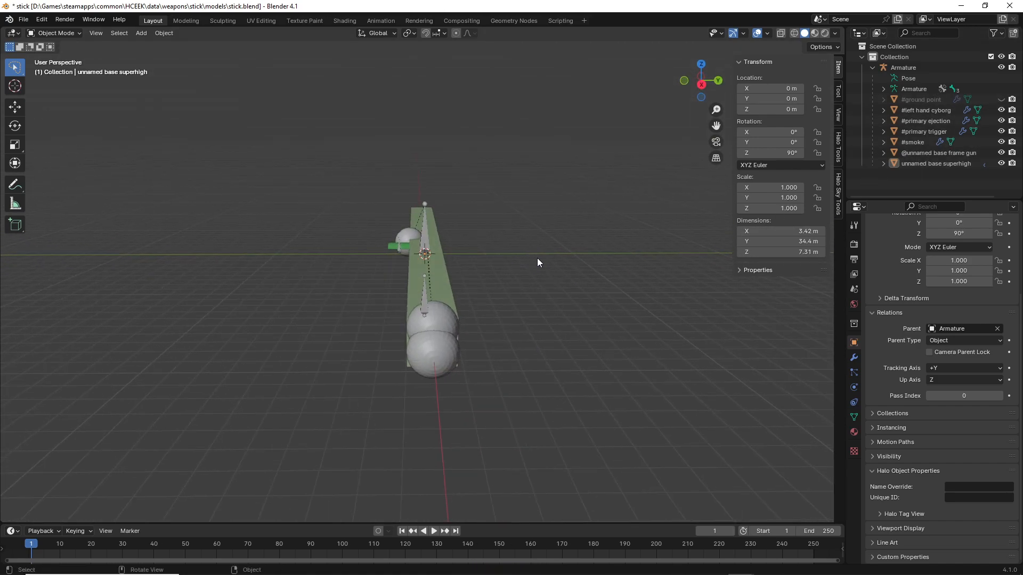
{"action": "key", "text": "ctrl+s"}
{"action": "middle_click_drag", "start_coordinate": [494, 321], "coordinate": [516, 314]}
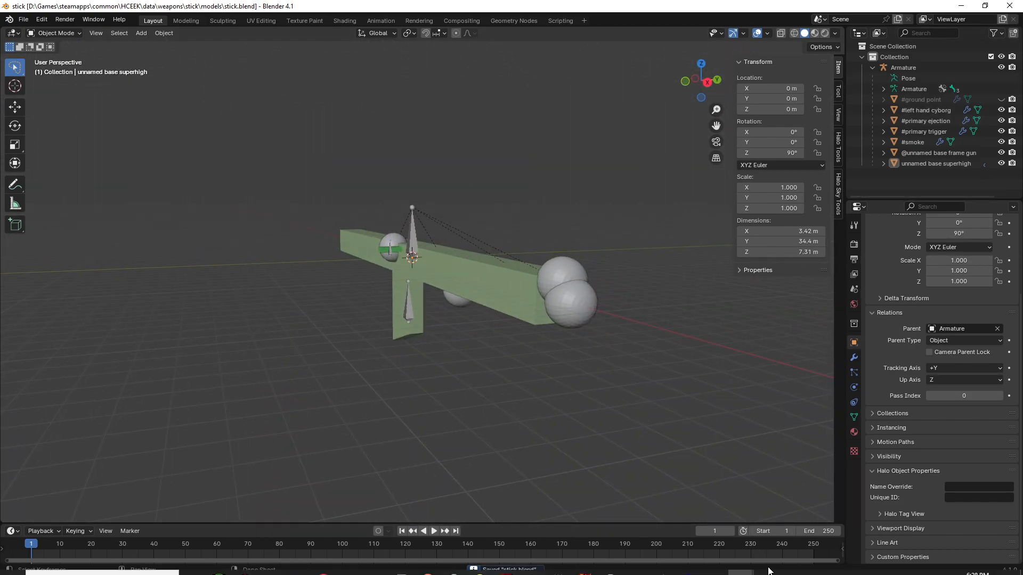
Compare the #left hand cyborg marker in the rifle file with the same marker in the stick file.
{"action": "mouse_move", "coordinate": [741, 565]}
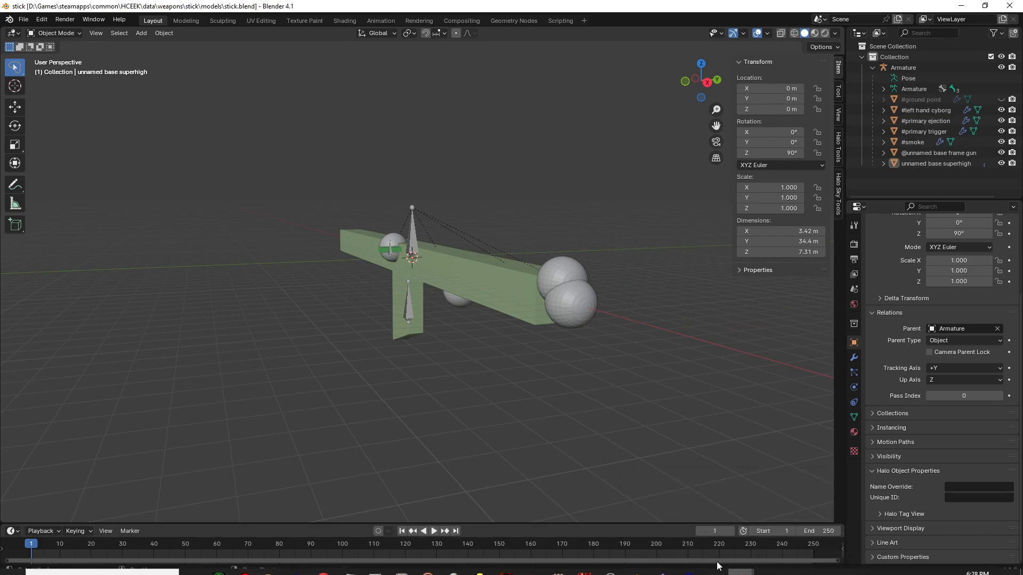
{"action": "left_click", "coordinate": [767, 519]}
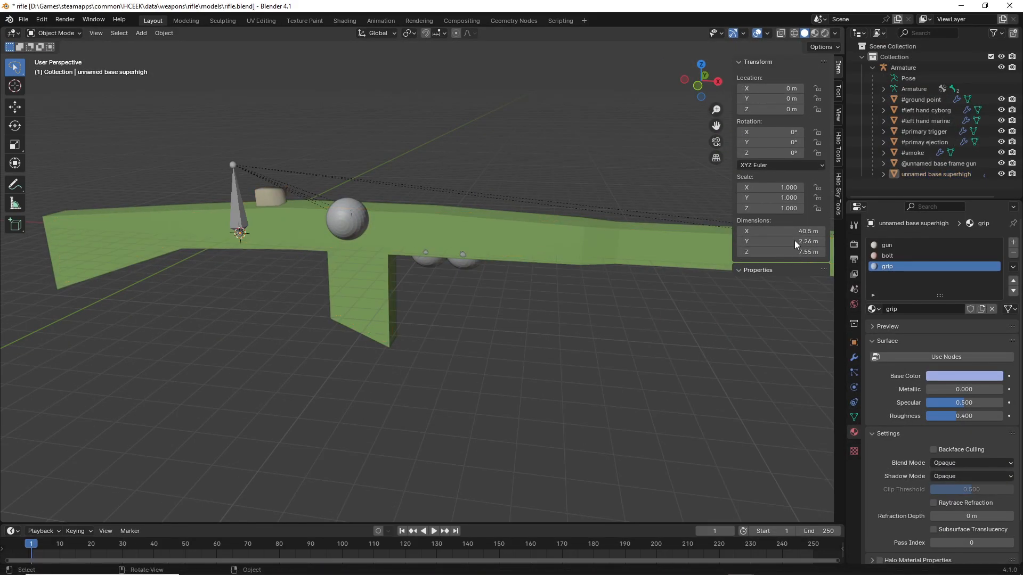
{"action": "left_click", "coordinate": [922, 110]}
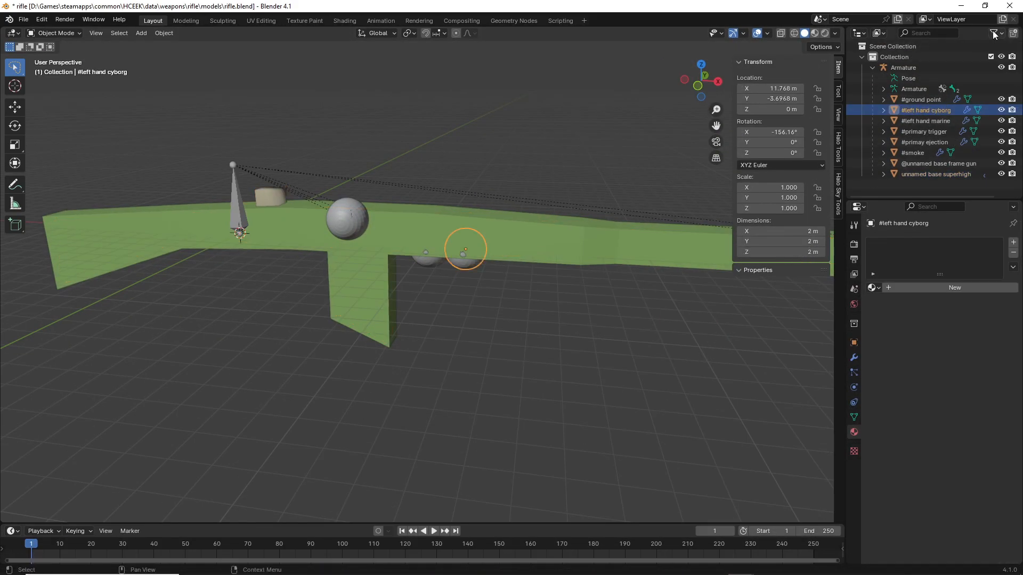
{"action": "left_click", "coordinate": [961, 7]}
{"action": "left_click", "coordinate": [938, 109]}
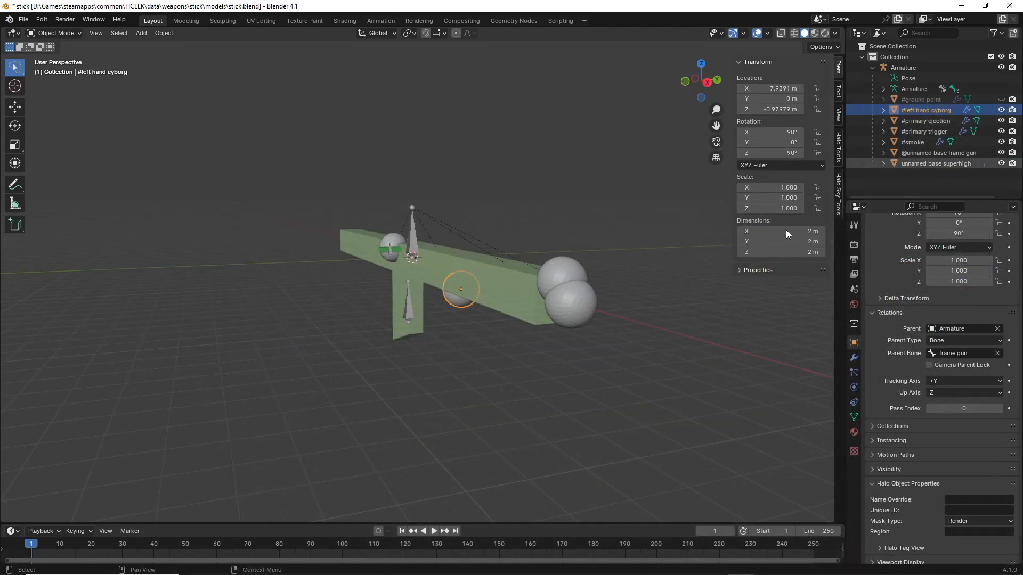
{"action": "left_click", "coordinate": [558, 402]}
{"action": "middle_click_drag", "start_coordinate": [558, 402], "coordinate": [506, 229]}
Save the stick file and set up a Halo Jointed Model Skeleton export named fp in stick's models folder.
{"action": "key", "text": "ctrl+s"}
{"action": "left_click", "coordinate": [19, 19]}
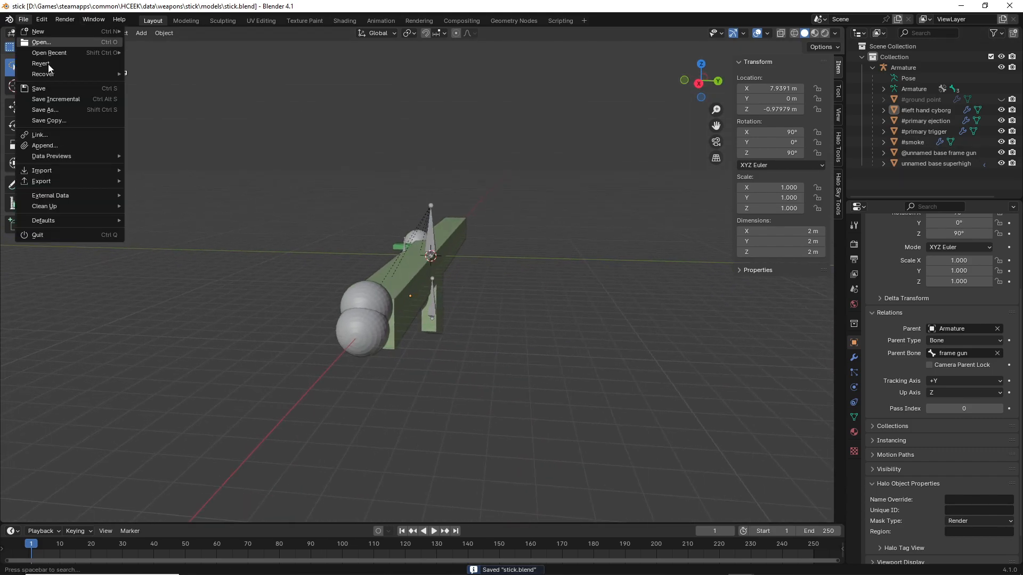
{"action": "mouse_move", "coordinate": [51, 180]}
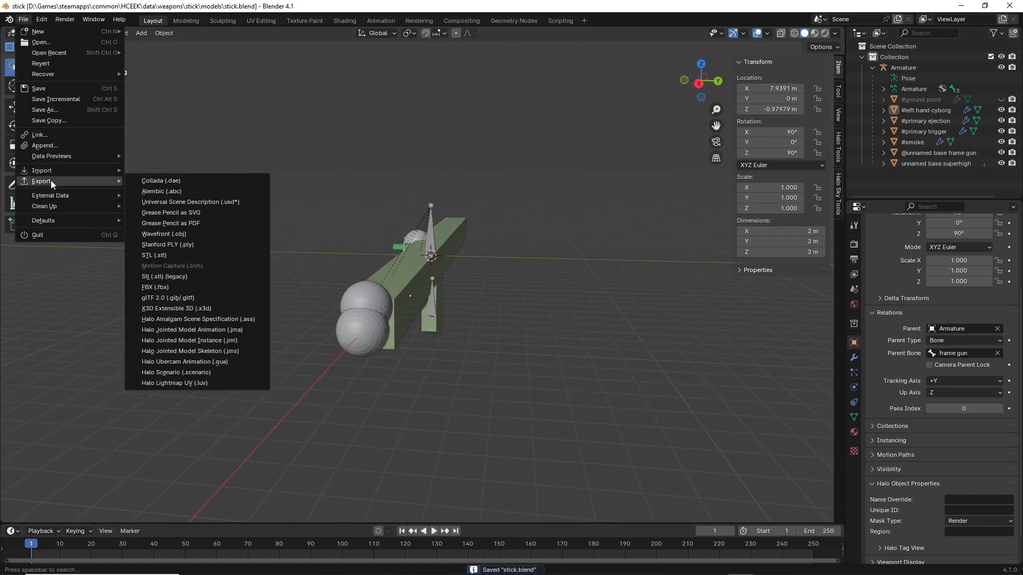
{"action": "left_click", "coordinate": [219, 350]}
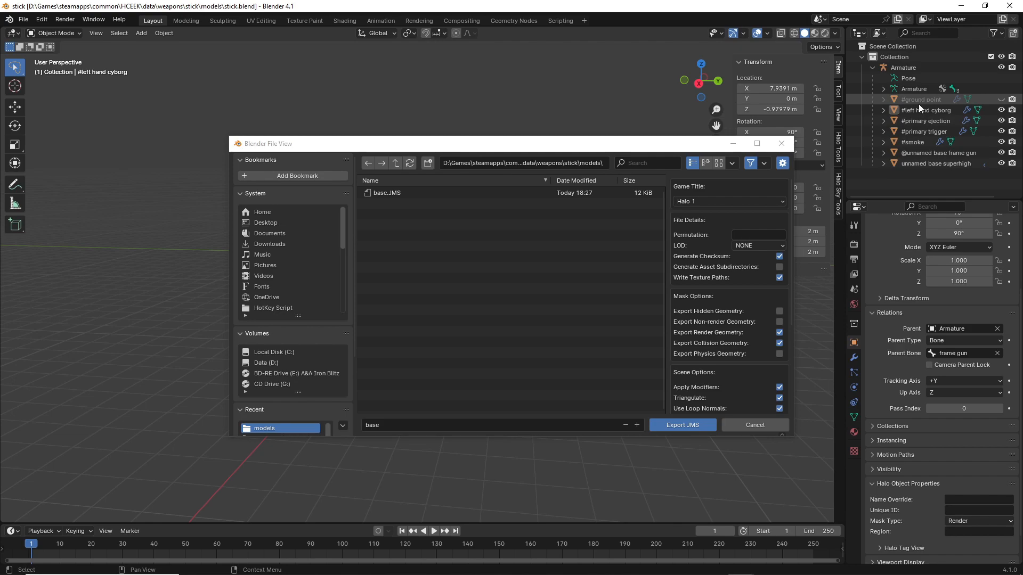
{"action": "left_click", "coordinate": [405, 428]}
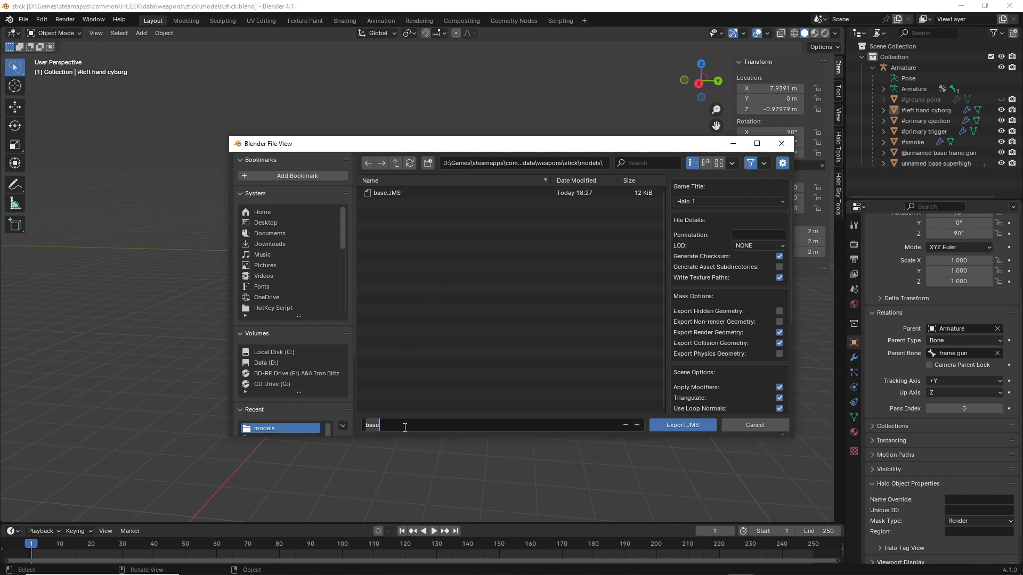
{"action": "type", "text": "fp"}
Exclude collision geometry, keep render geometry, and export the fp JMS file.
{"action": "scroll", "coordinate": [698, 375], "scroll_direction": "down", "scroll_amount": 5}
{"action": "scroll", "coordinate": [749, 288], "scroll_direction": "up", "scroll_amount": 2}
{"action": "left_click", "coordinate": [779, 279]}
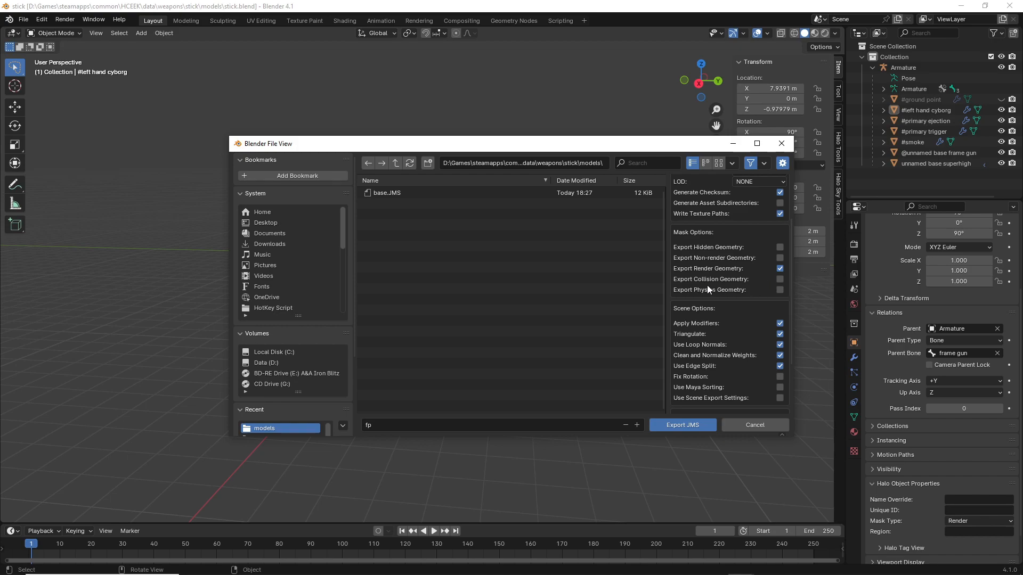
{"action": "scroll", "coordinate": [708, 285], "scroll_direction": "down", "scroll_amount": 3}
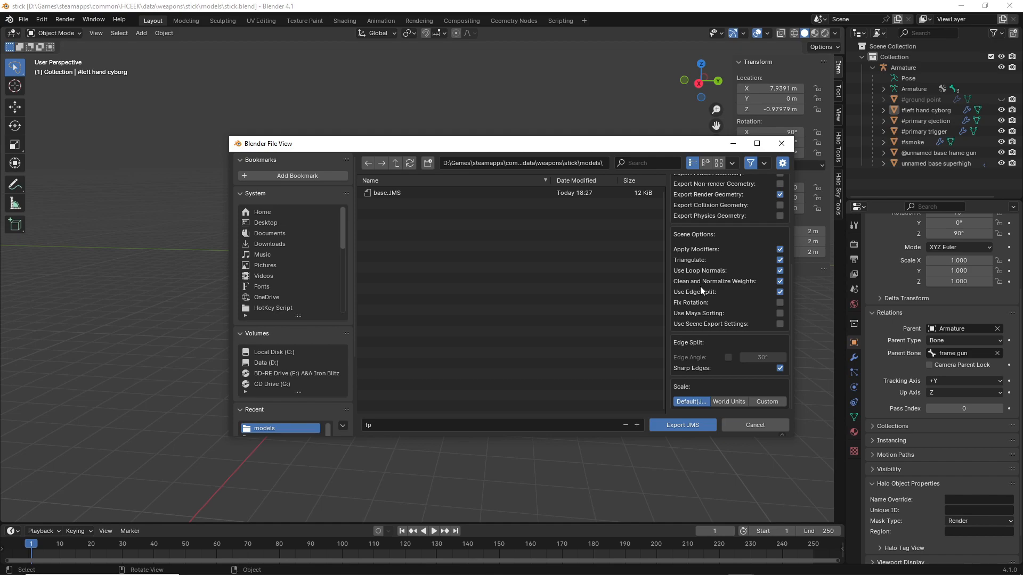
{"action": "scroll", "coordinate": [731, 267], "scroll_direction": "up", "scroll_amount": 6}
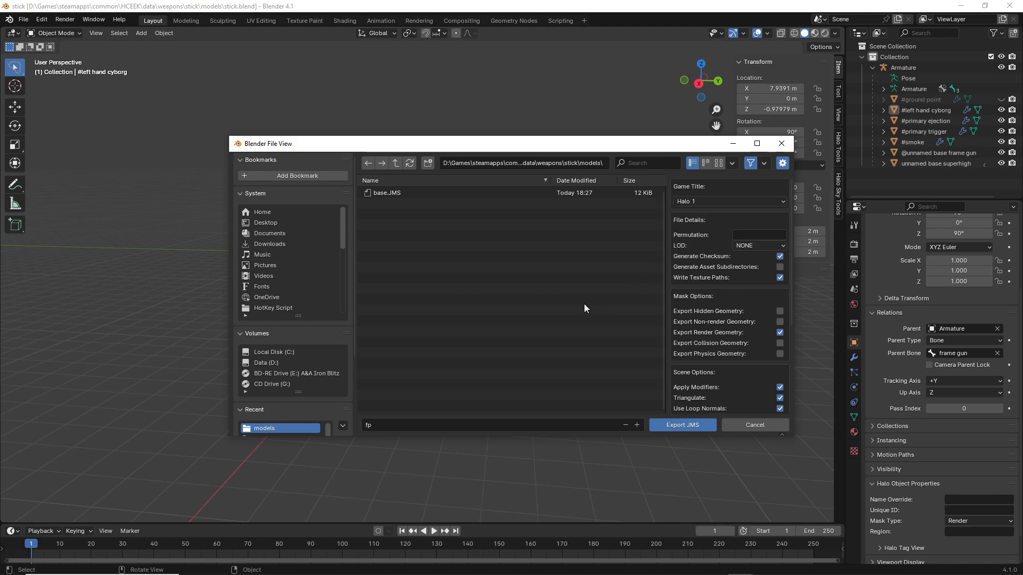
{"action": "left_click", "coordinate": [673, 427]}
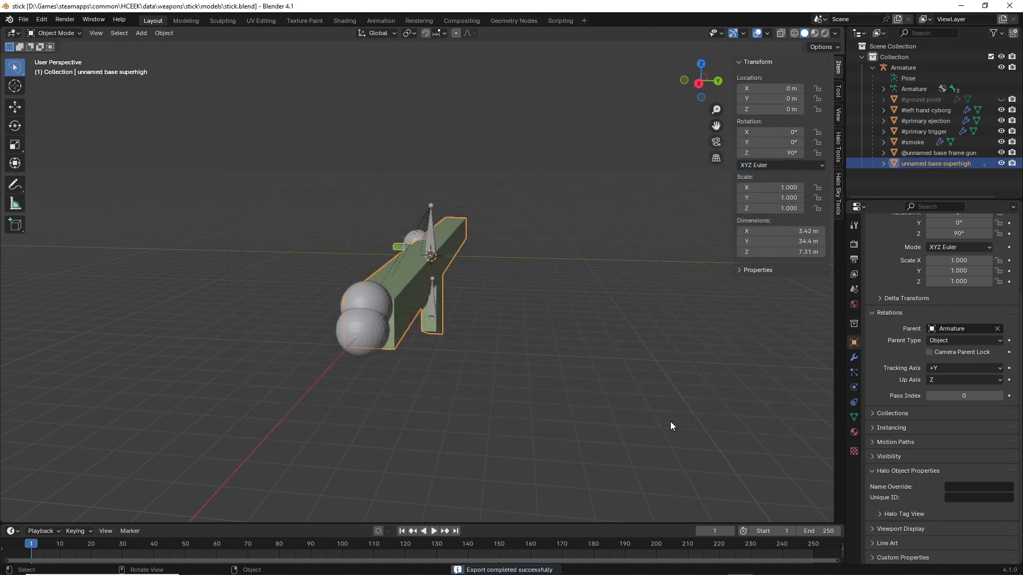
{"action": "left_click", "coordinate": [581, 347]}
Switch to File Explorer and check the exported fp.JMS alongside base.JMS in stick's models folder.
{"action": "left_click", "coordinate": [961, 6]}
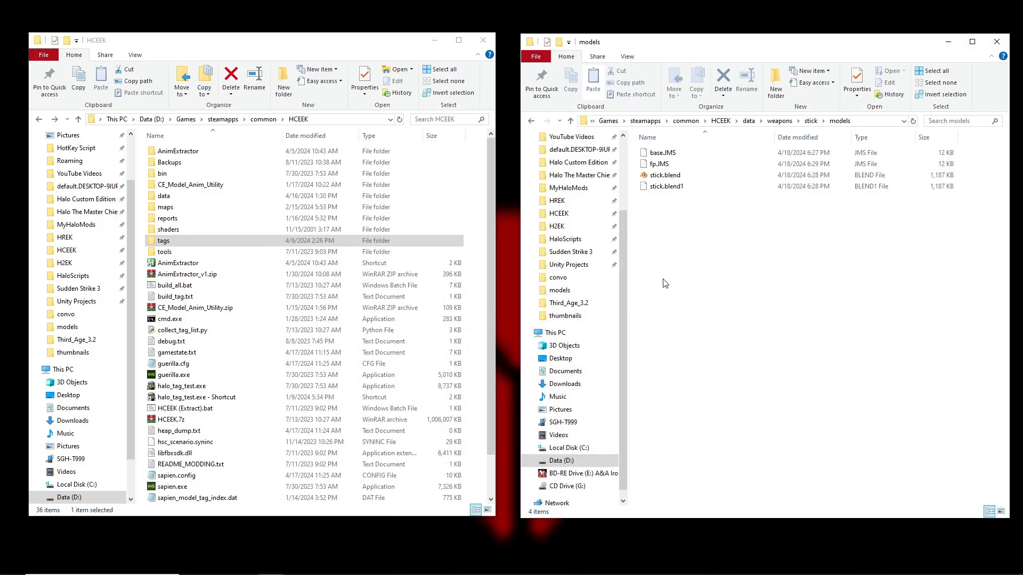
{"action": "left_click", "coordinate": [684, 165]}
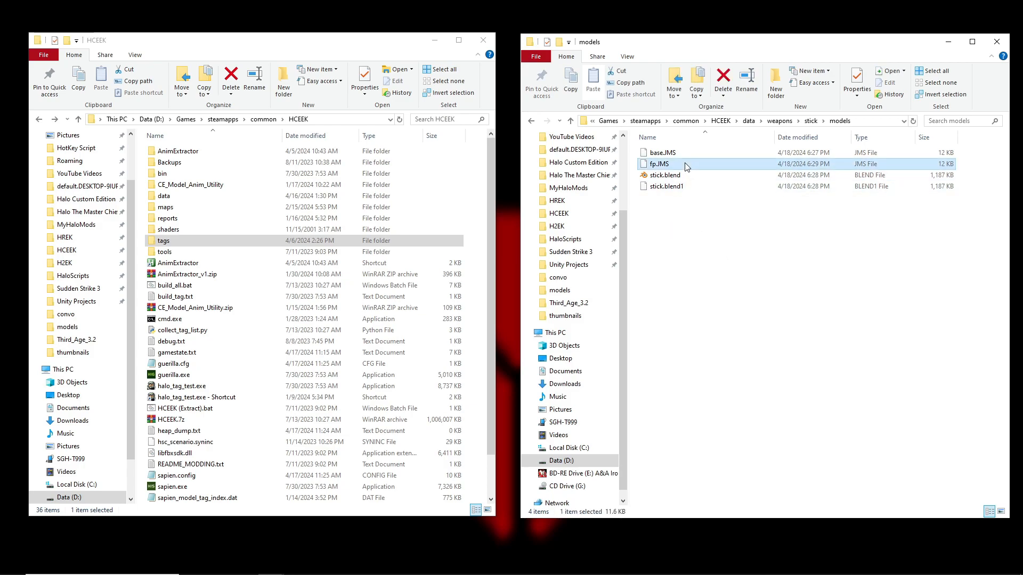
{"action": "left_click", "coordinate": [681, 154]}
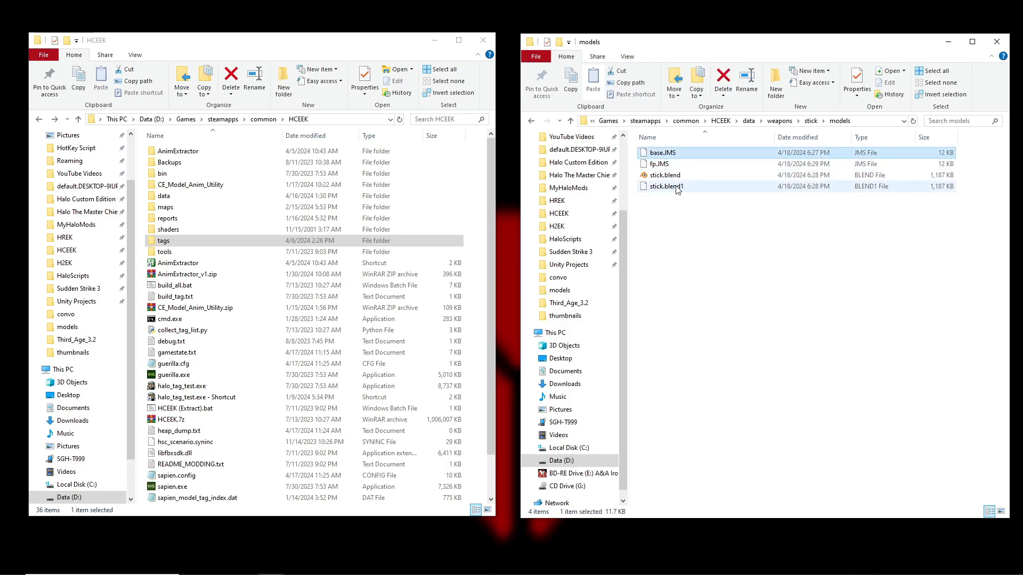
{"action": "left_click", "coordinate": [669, 165]}
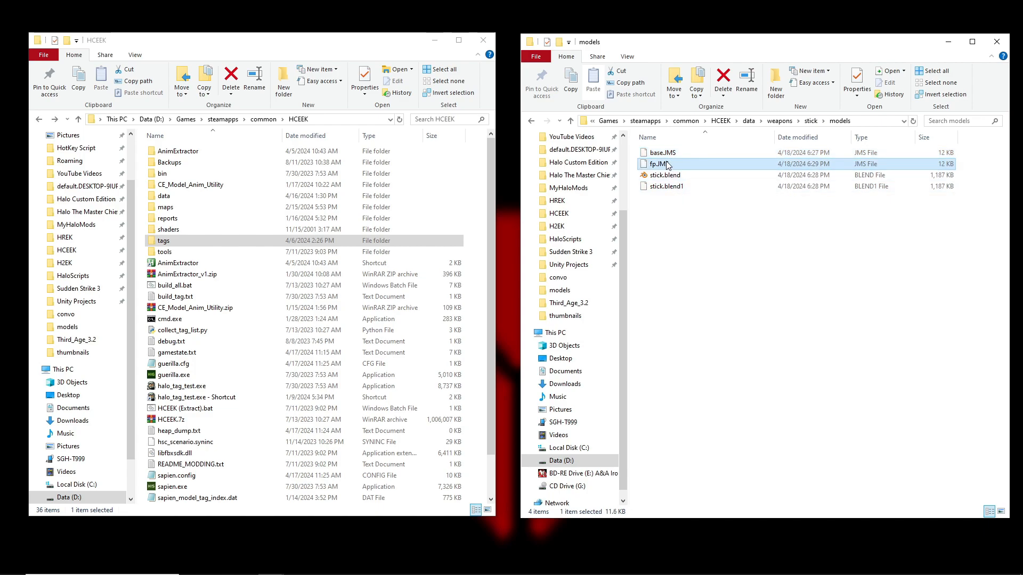
{"action": "left_click", "coordinate": [695, 239]}
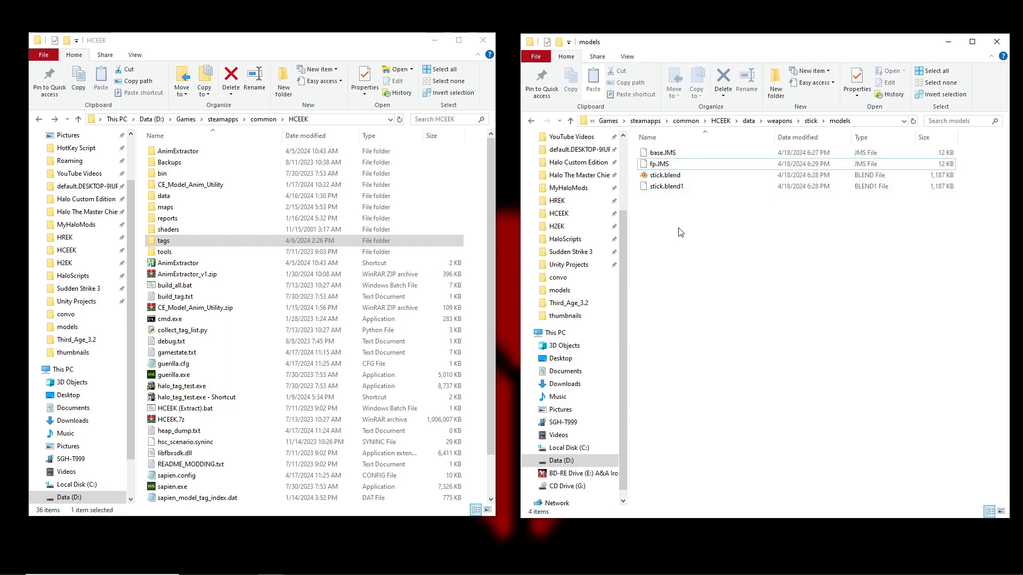
{"action": "right_click", "coordinate": [686, 217]}
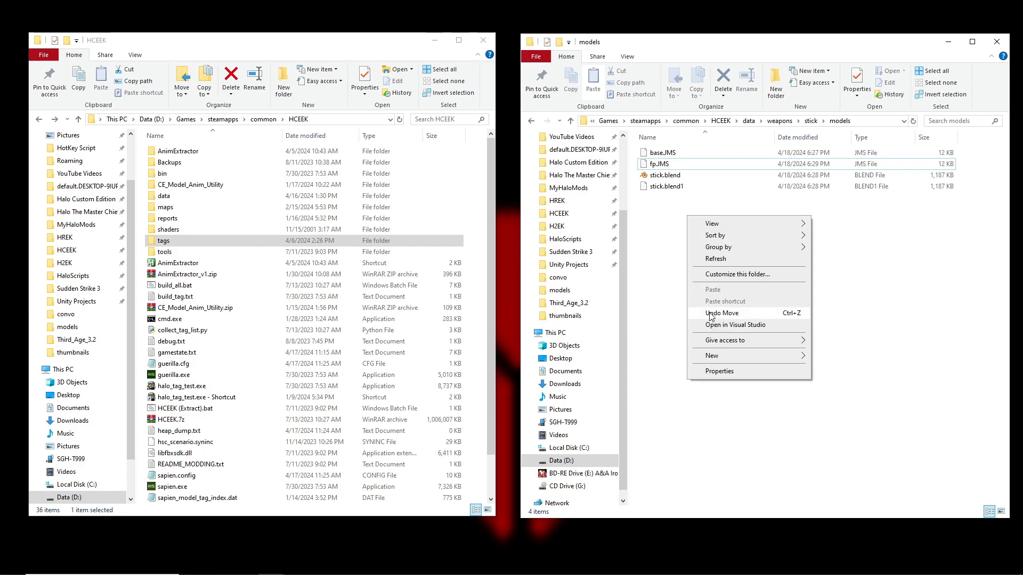
{"action": "mouse_move", "coordinate": [711, 356]}
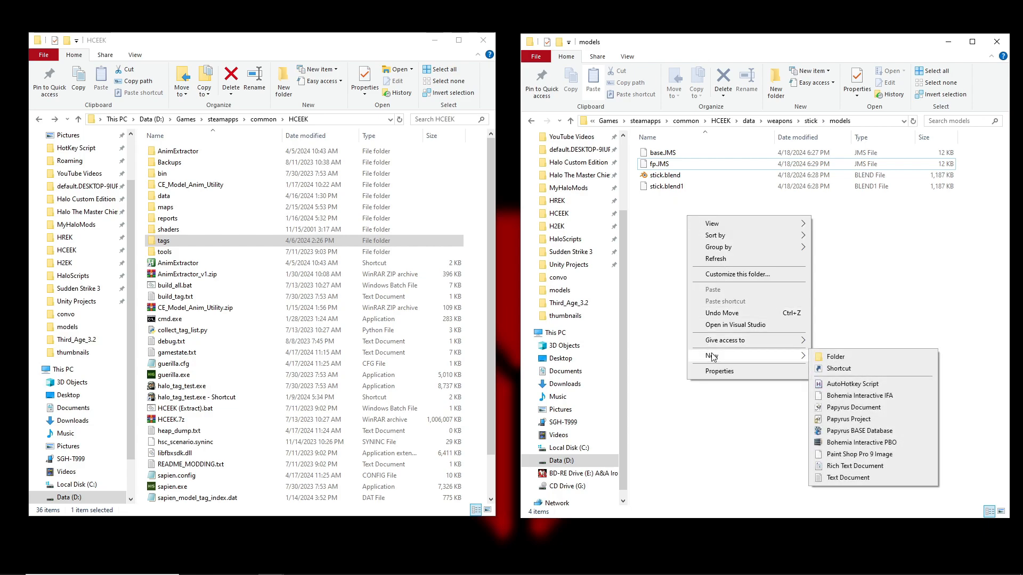
{"action": "left_click", "coordinate": [896, 279]}
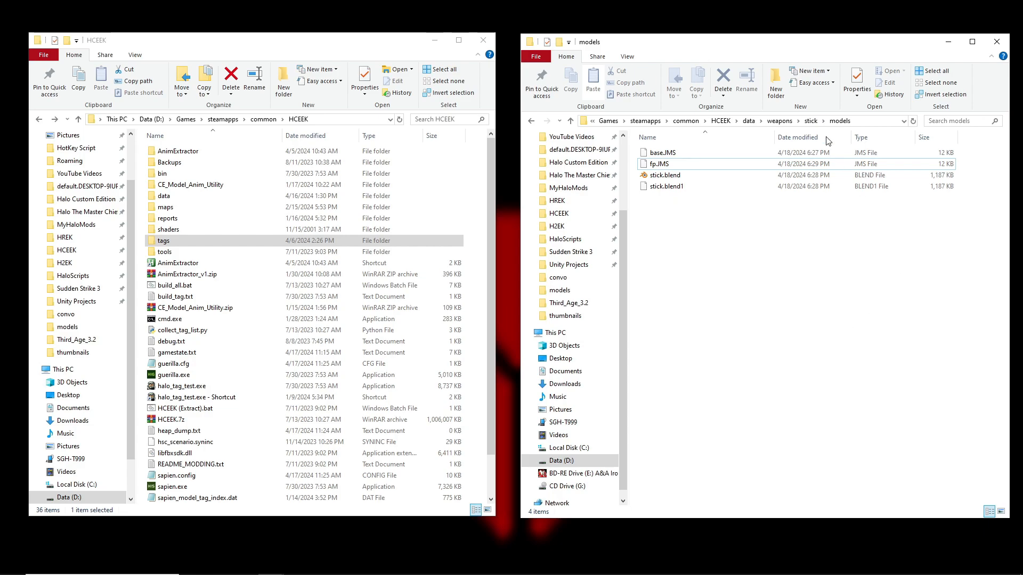
Go up to the stick folder and create a new folder named fp in it.
{"action": "left_click", "coordinate": [810, 121]}
{"action": "right_click", "coordinate": [671, 226]}
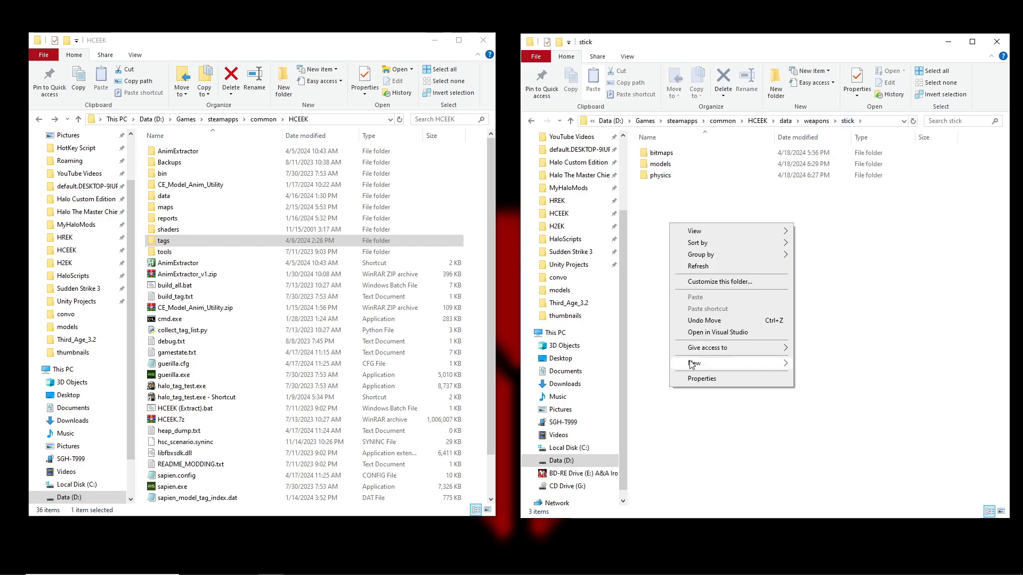
{"action": "mouse_move", "coordinate": [703, 363]}
{"action": "left_click", "coordinate": [817, 364]}
{"action": "type", "text": "fp"}
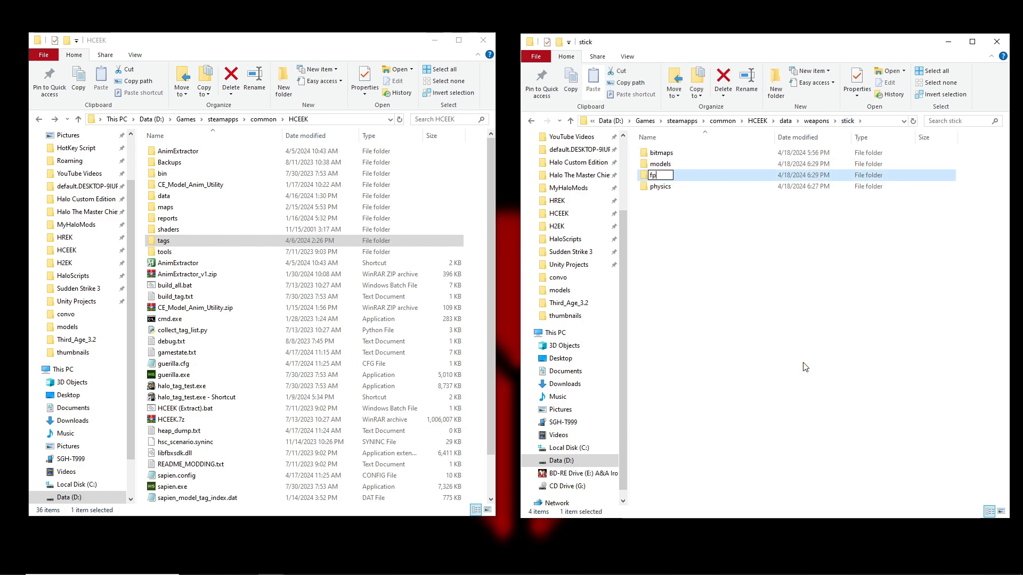
{"action": "key", "text": "Return"}
Open the fp folder and create a subfolder named models inside it.
{"action": "double_click", "coordinate": [654, 175]}
{"action": "right_click", "coordinate": [710, 259]}
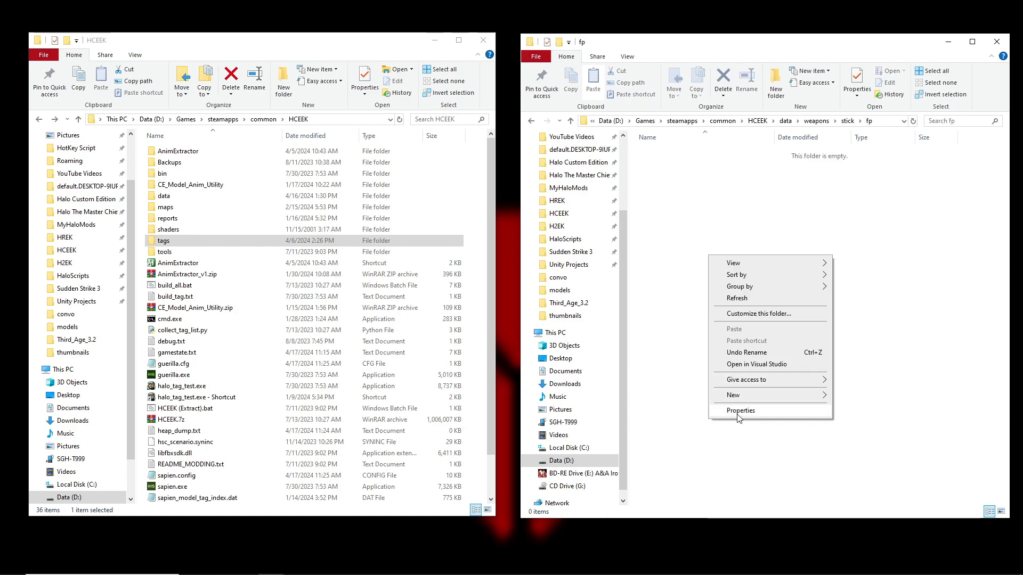
{"action": "mouse_move", "coordinate": [746, 391]}
{"action": "left_click", "coordinate": [853, 397]}
{"action": "type", "text": "models"}
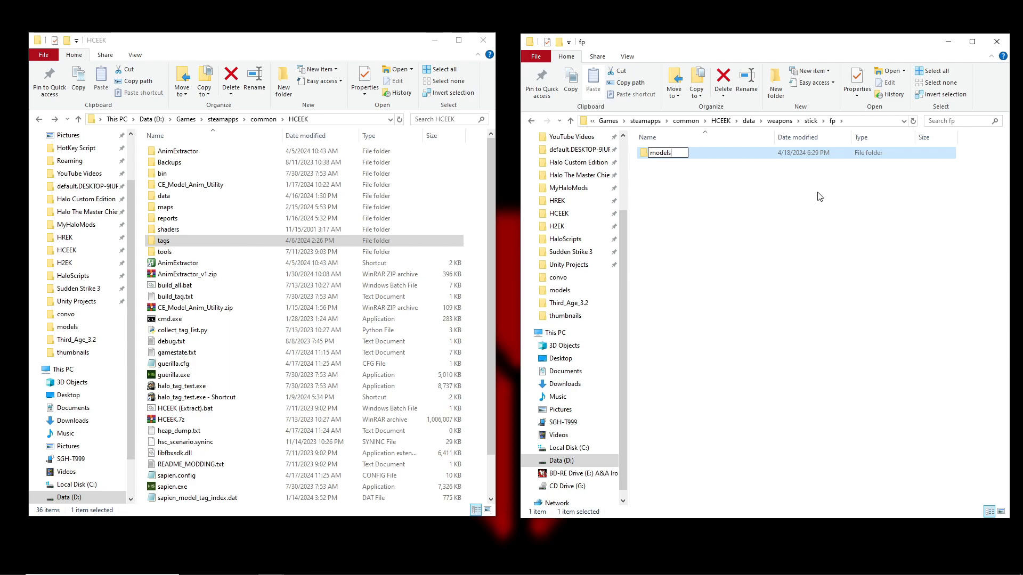
{"action": "left_click", "coordinate": [812, 156]}
Move fp.JMS from stick's models folder into stick\fp\models.
{"action": "left_click", "coordinate": [810, 121]}
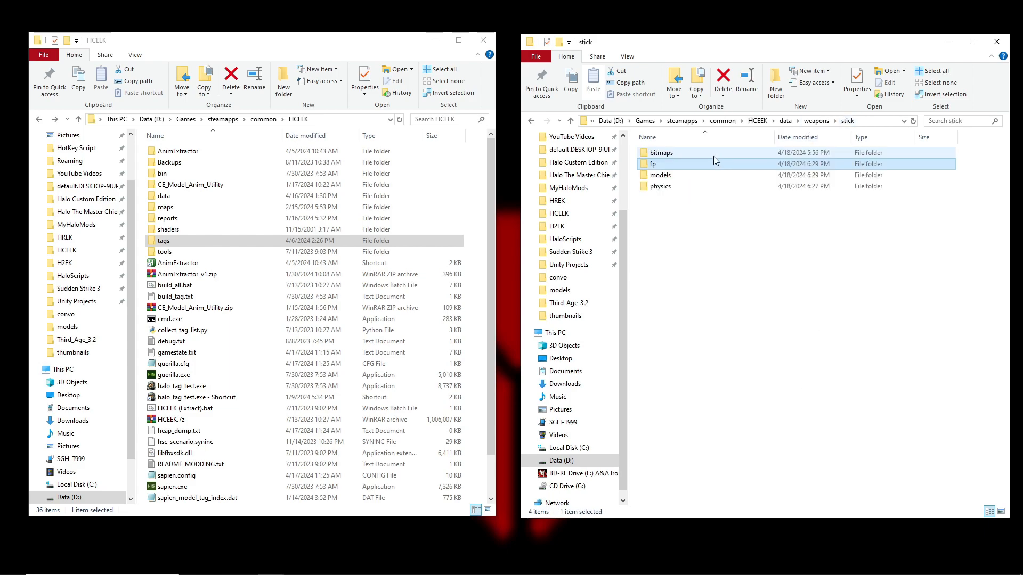
{"action": "double_click", "coordinate": [665, 172]}
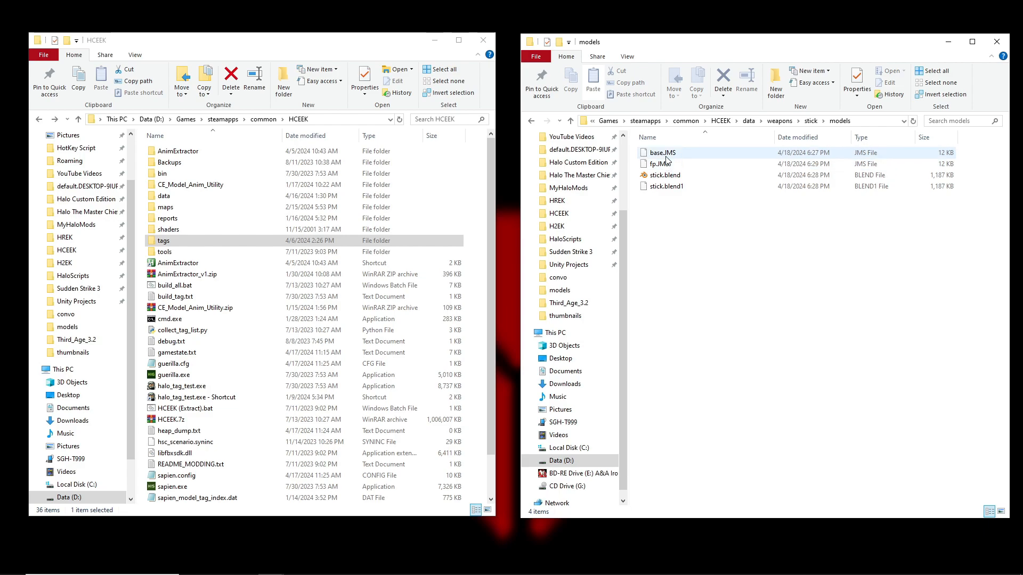
{"action": "left_click", "coordinate": [664, 166]}
{"action": "key", "text": "ctrl+x"}
{"action": "left_click", "coordinate": [713, 239]}
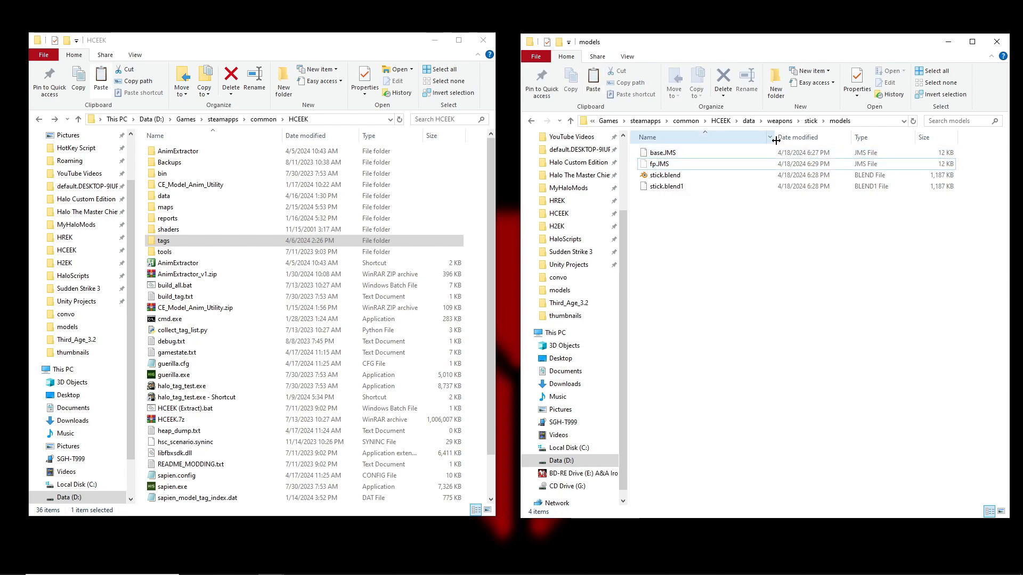
{"action": "left_click", "coordinate": [810, 121]}
{"action": "double_click", "coordinate": [661, 165]}
{"action": "double_click", "coordinate": [669, 154]}
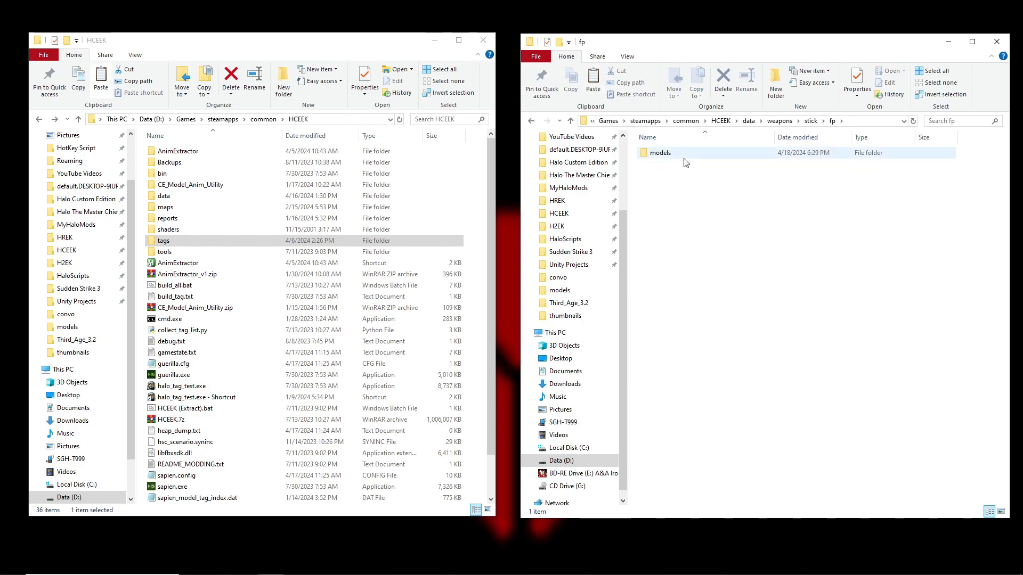
{"action": "key", "text": "ctrl+v"}
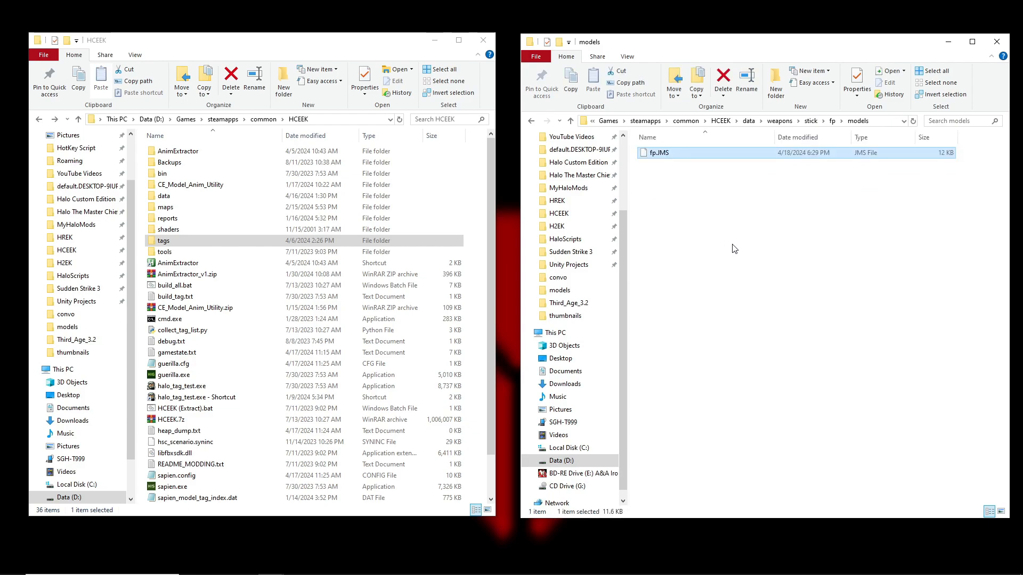
{"action": "left_click", "coordinate": [741, 246]}
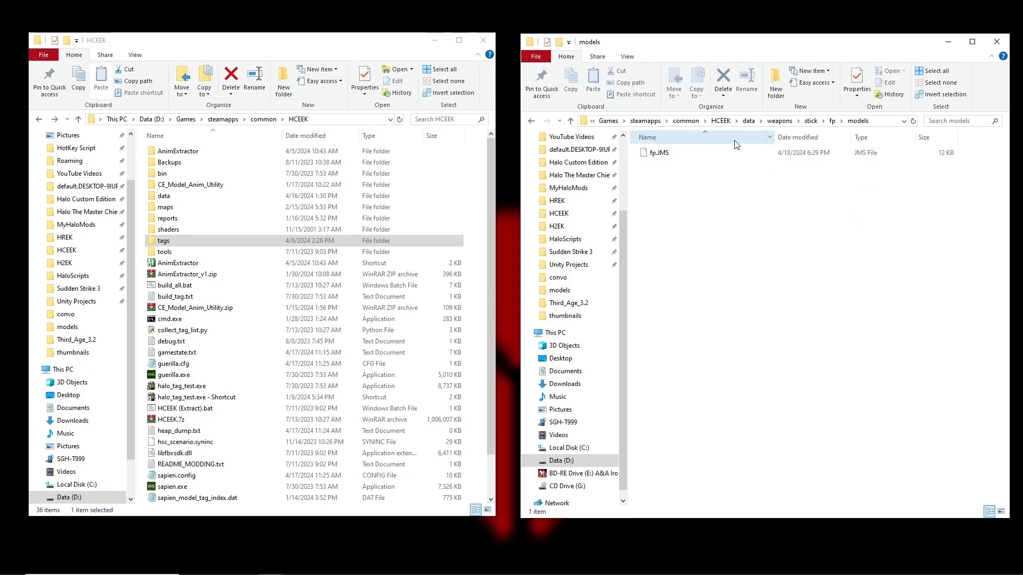
Return to the HCEEK root and browse through data\weapons to the stick folder to review its path.
{"action": "left_click", "coordinate": [726, 125]}
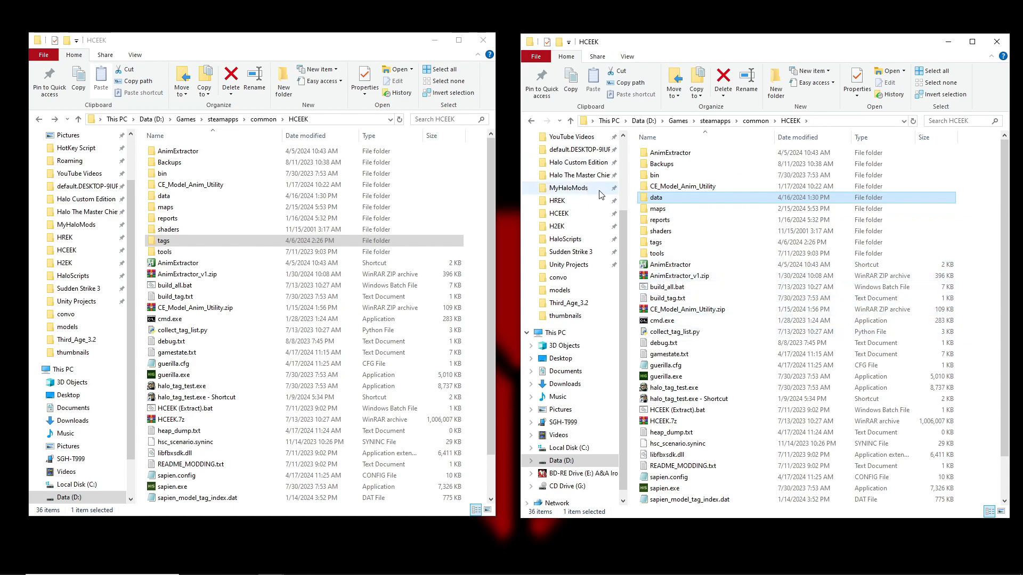
{"action": "double_click", "coordinate": [679, 198]}
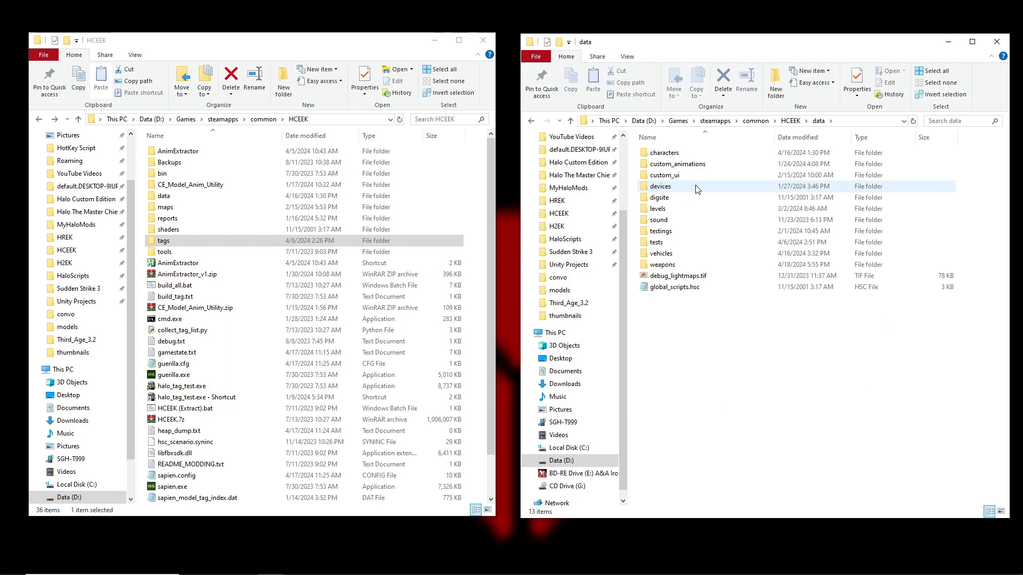
{"action": "double_click", "coordinate": [689, 265]}
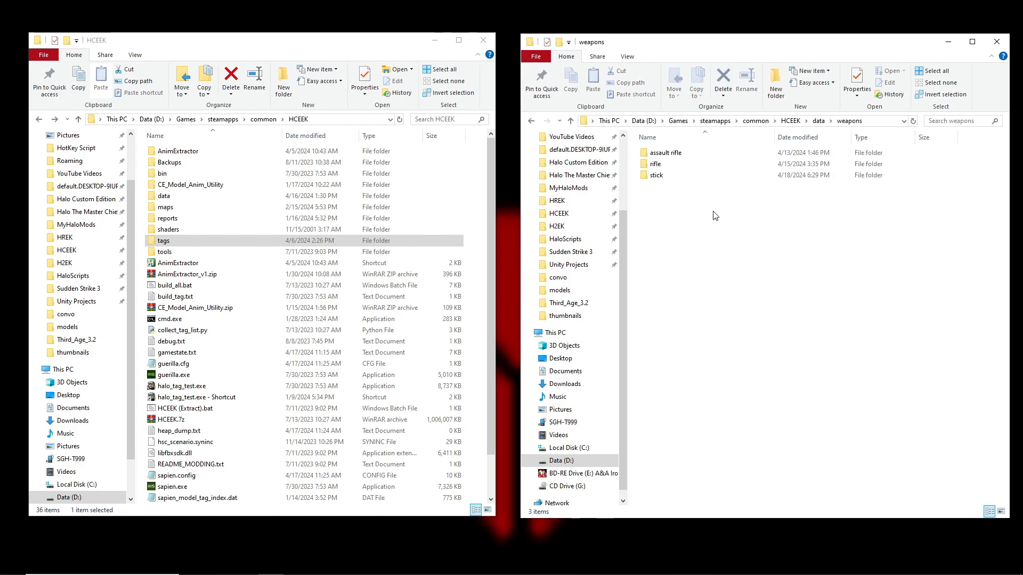
{"action": "double_click", "coordinate": [678, 176]}
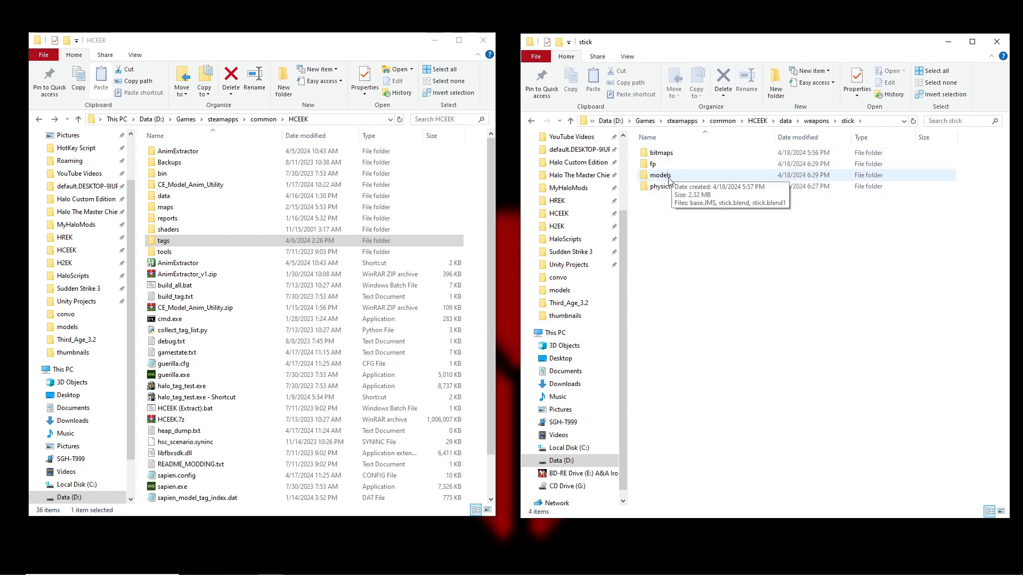
Launch cmd.exe from the HCEEK folder and run tool model weapons\stick.
{"action": "double_click", "coordinate": [171, 319]}
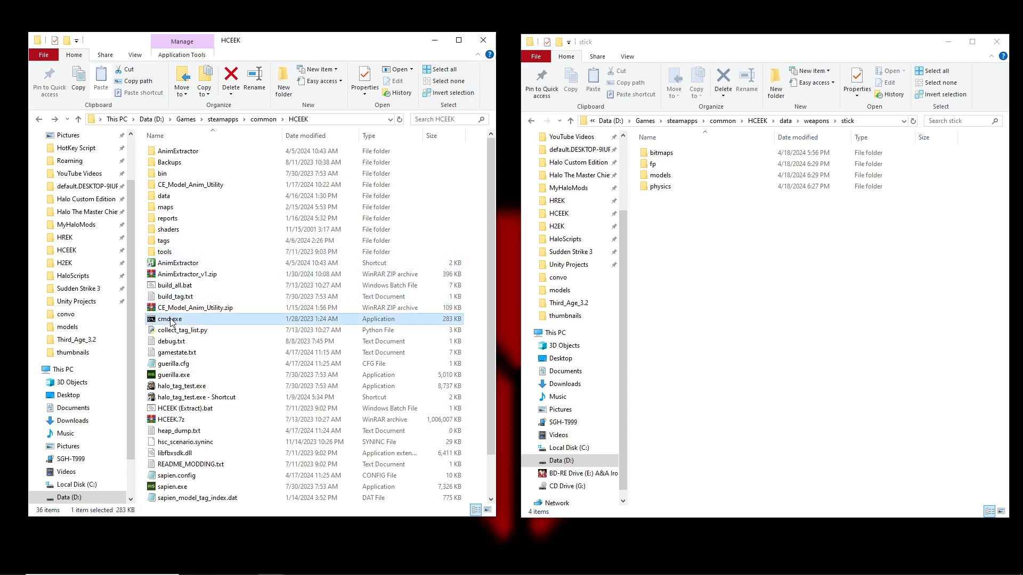
{"action": "type", "text": "tool"}
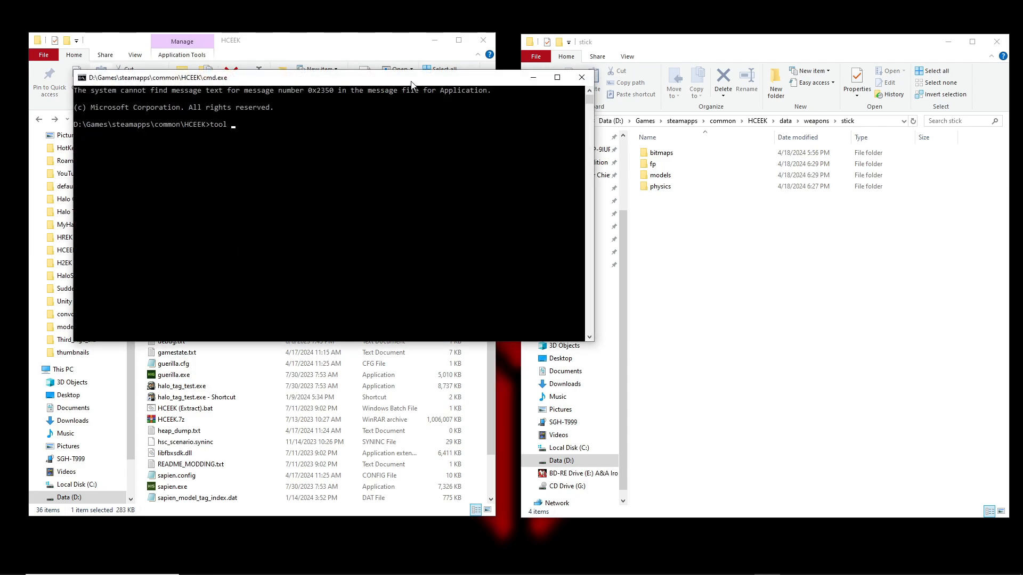
{"action": "left_click_drag", "start_coordinate": [411, 77], "coordinate": [374, 90]}
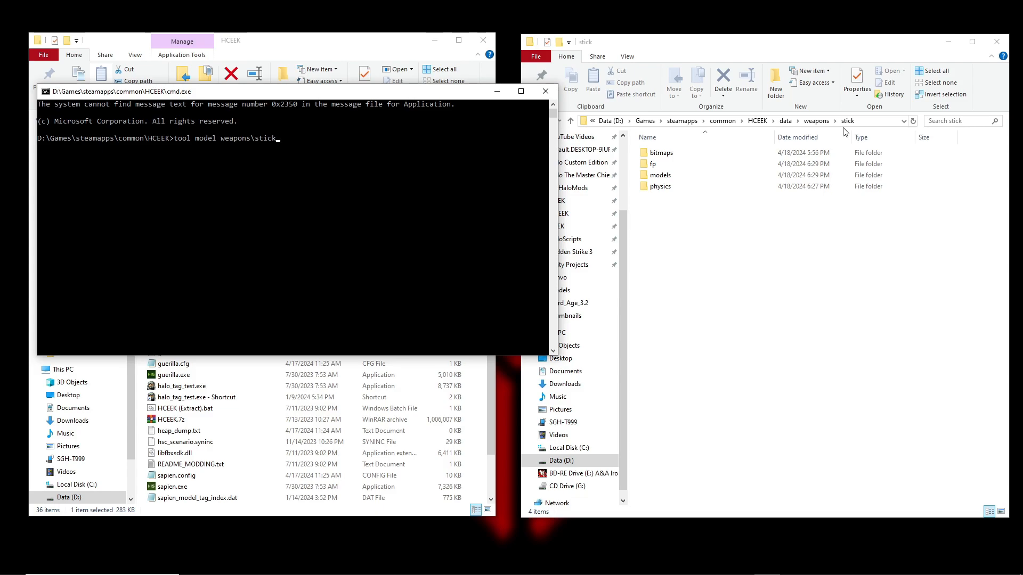
{"action": "key", "text": "Return"}
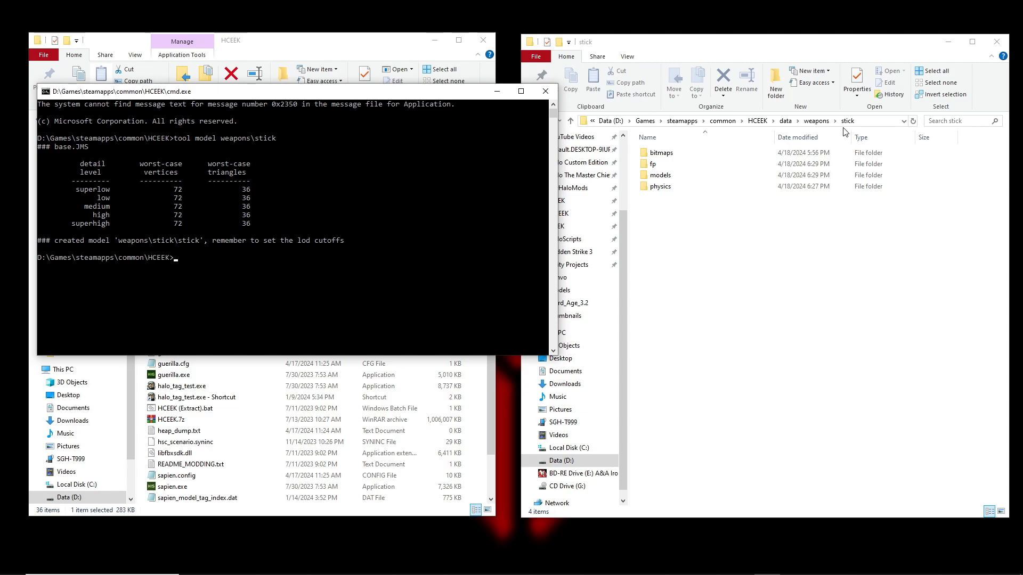
Run tool collision-geometry weapons\stick in the command prompt.
{"action": "key", "text": "Up"}
{"action": "key", "text": "BackSpace"}
{"action": "key", "text": "BackSpace"}
{"action": "key", "text": "BackSpace"}
{"action": "key", "text": "BackSpace"}
{"action": "key", "text": "BackSpace"}
{"action": "key", "text": "BackSpace"}
{"action": "key", "text": "BackSpace"}
{"action": "key", "text": "BackSpace"}
{"action": "key", "text": "BackSpace"}
{"action": "key", "text": "BackSpace"}
{"action": "key", "text": "BackSpace"}
{"action": "key", "text": "BackSpace"}
{"action": "key", "text": "BackSpace"}
{"action": "key", "text": "BackSpace"}
{"action": "key", "text": "BackSpace"}
{"action": "key", "text": "BackSpace"}
{"action": "key", "text": "BackSpace"}
{"action": "key", "text": "BackSpace"}
{"action": "key", "text": "BackSpace"}
{"action": "key", "text": "BackSpace"}
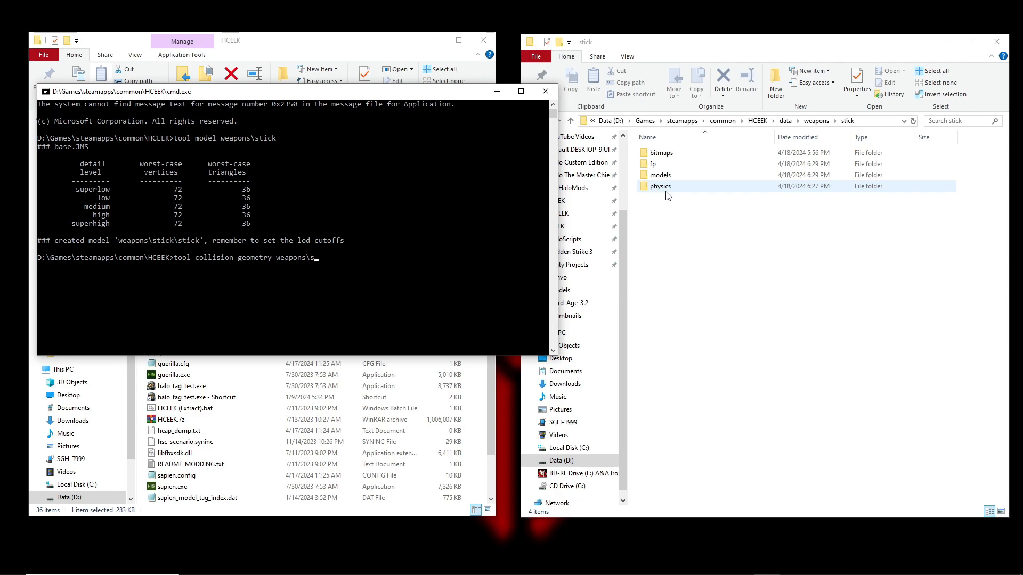
{"action": "key", "text": "Return"}
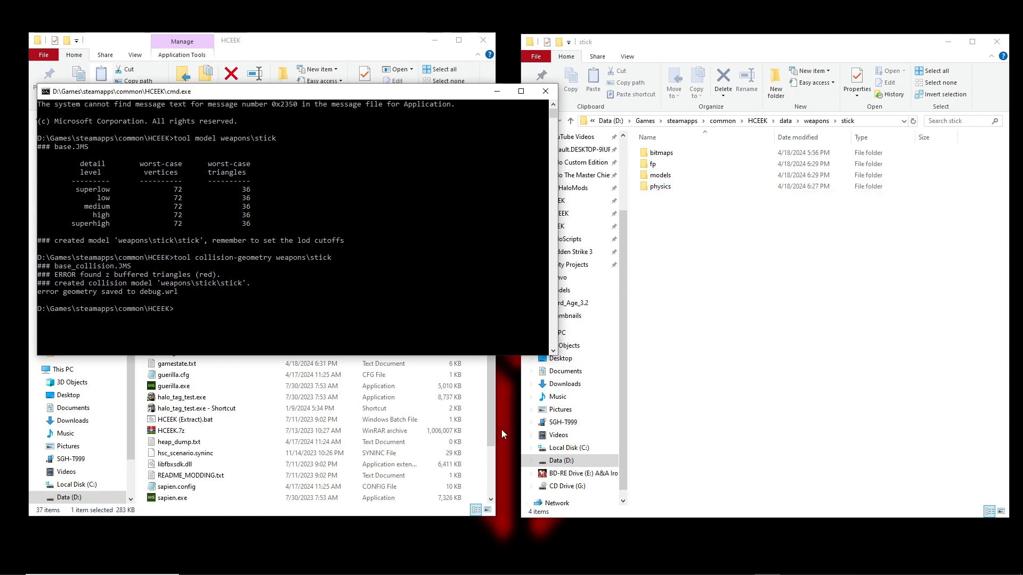
{"action": "left_click", "coordinate": [792, 341]}
{"action": "mouse_move", "coordinate": [750, 553]}
{"action": "left_click", "coordinate": [678, 527]}
{"action": "scroll", "coordinate": [390, 292], "scroll_direction": "up", "scroll_amount": 4}
{"action": "scroll", "coordinate": [495, 336], "scroll_direction": "down", "scroll_amount": 2}
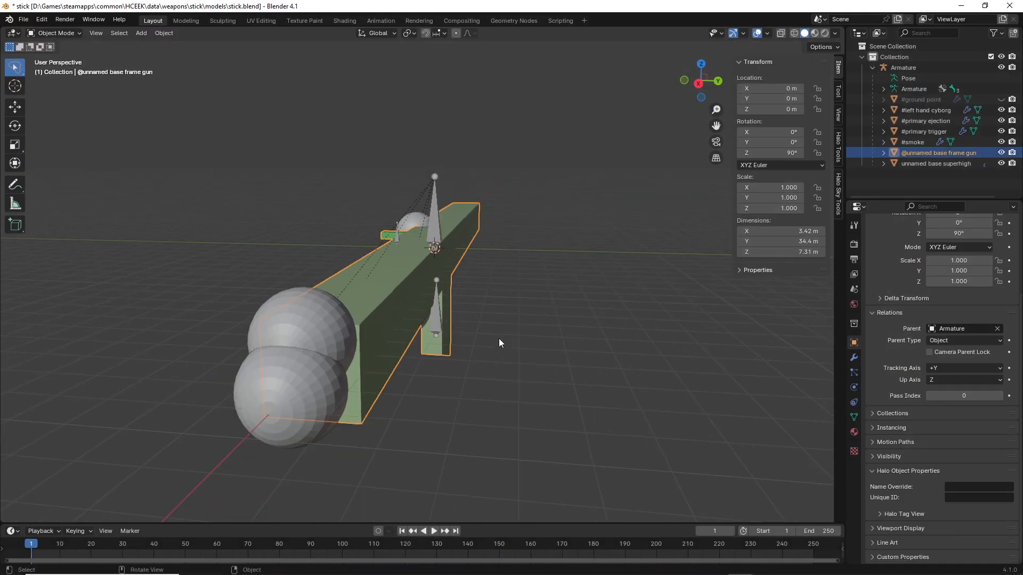
{"action": "scroll", "coordinate": [495, 337], "scroll_direction": "down", "scroll_amount": 2}
{"action": "key", "text": "Tab"}
{"action": "middle_click_drag", "start_coordinate": [503, 338], "coordinate": [338, 390]}
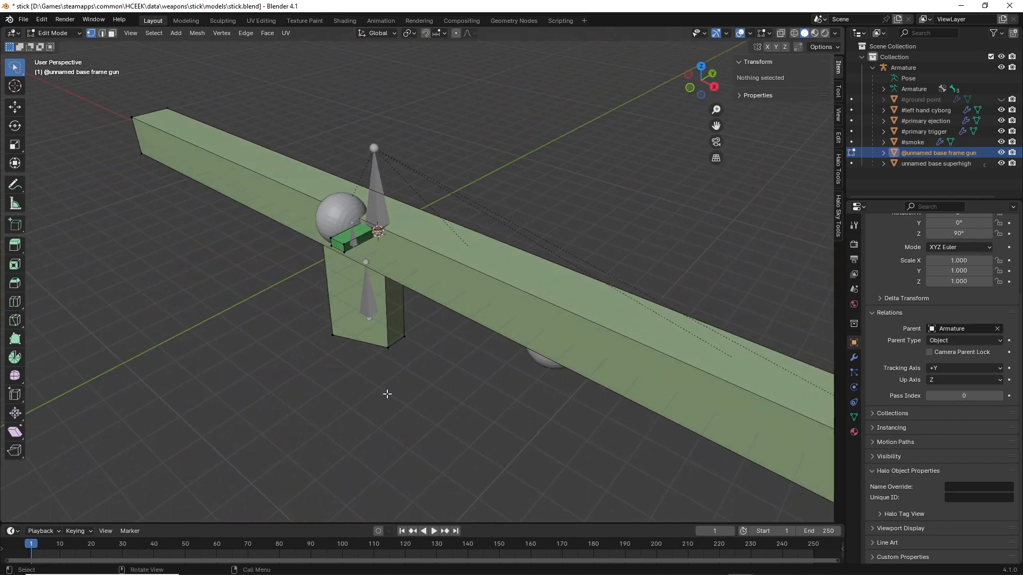
{"action": "scroll", "coordinate": [371, 392], "scroll_direction": "down", "scroll_amount": 2}
Import debug.wrl from the HCEEK root folder as Halo WRL debug geometry.
{"action": "left_click", "coordinate": [24, 19]}
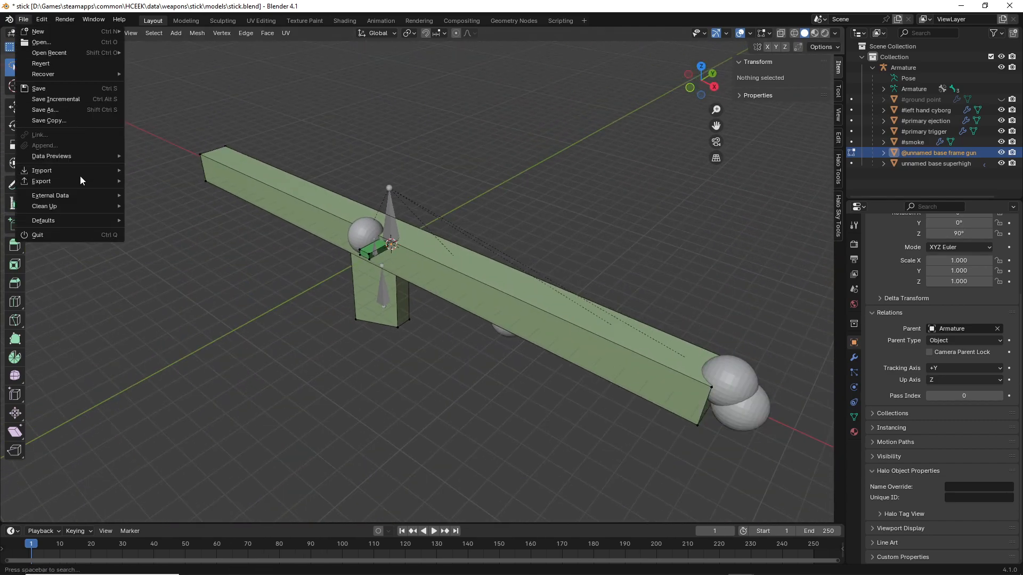
{"action": "key", "text": "Escape"}
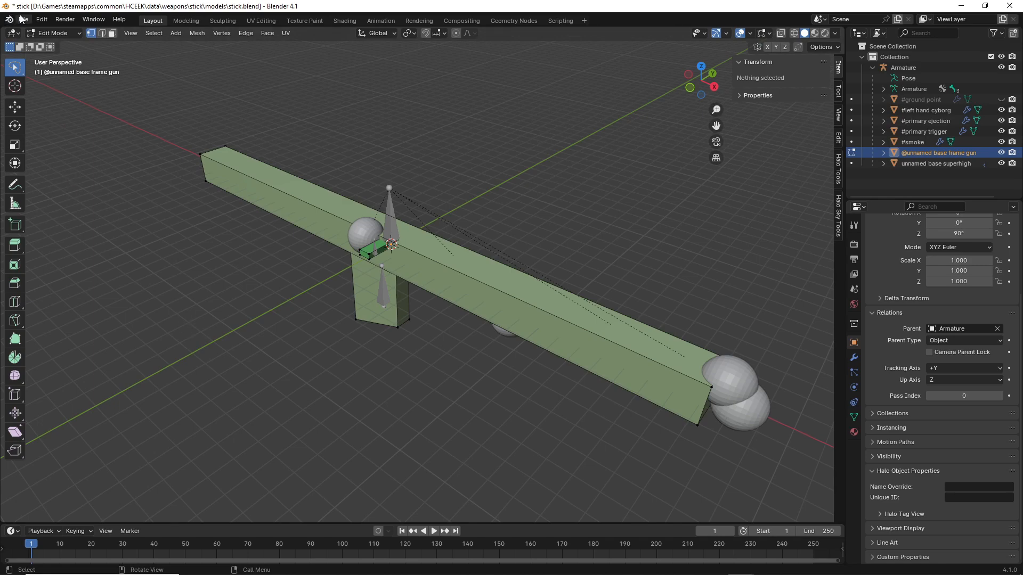
{"action": "left_click", "coordinate": [21, 19]}
{"action": "mouse_move", "coordinate": [54, 171]}
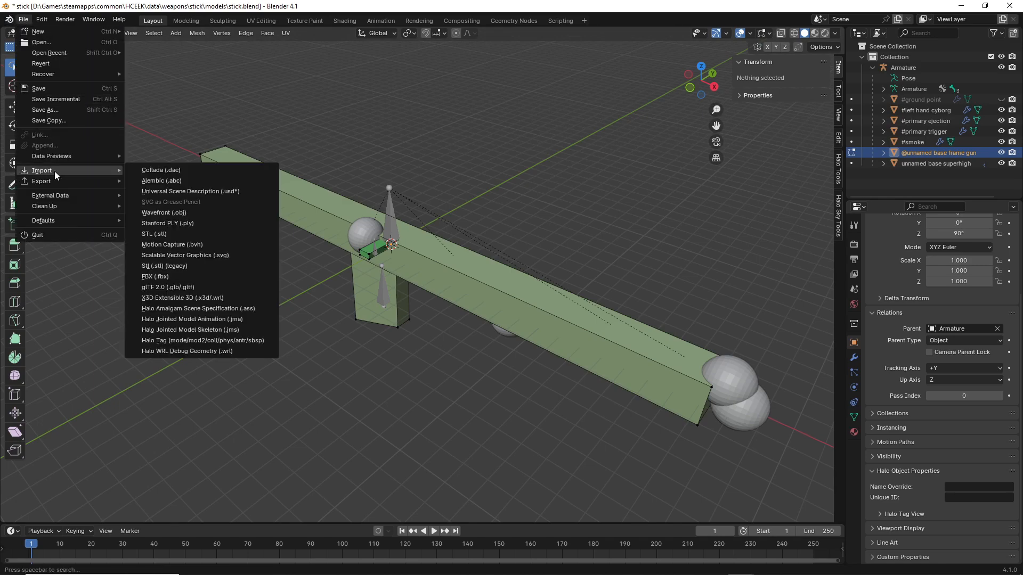
{"action": "left_click", "coordinate": [182, 351]}
{"action": "left_click", "coordinate": [394, 163]}
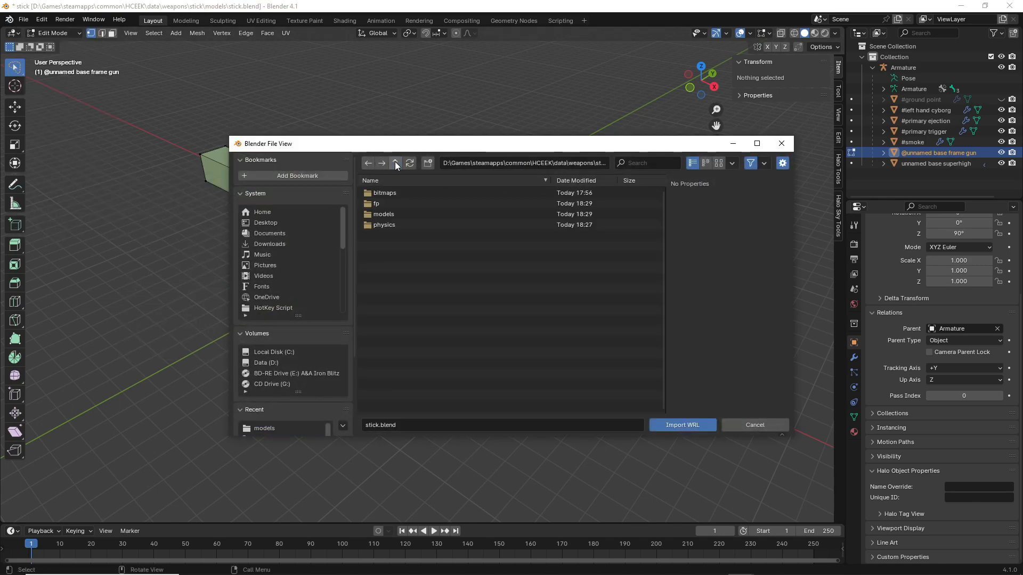
{"action": "left_click", "coordinate": [395, 162]}
{"action": "left_click", "coordinate": [395, 162]}
{"action": "left_click", "coordinate": [394, 162]}
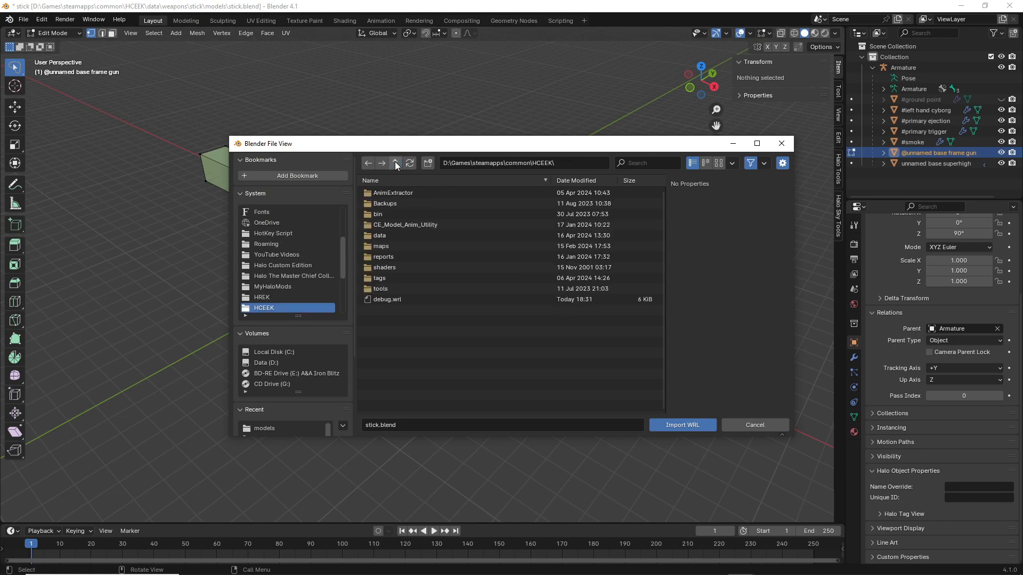
{"action": "double_click", "coordinate": [398, 300]}
Examine where the imported bad edge (red) geometry lies on the weapon mesh.
{"action": "middle_click_drag", "start_coordinate": [431, 341], "coordinate": [411, 323]}
{"action": "scroll", "coordinate": [426, 338], "scroll_direction": "up", "scroll_amount": 2}
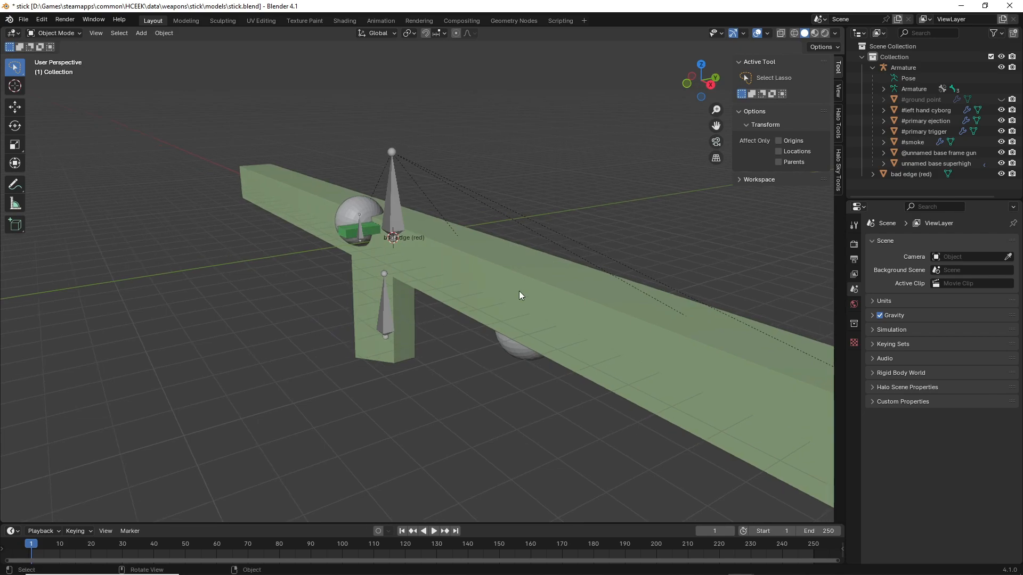
{"action": "left_click", "coordinate": [901, 175]}
{"action": "middle_click_drag", "start_coordinate": [554, 246], "coordinate": [669, 256]}
{"action": "scroll", "coordinate": [446, 235], "scroll_direction": "up", "scroll_amount": 4}
{"action": "key", "text": "Tab"}
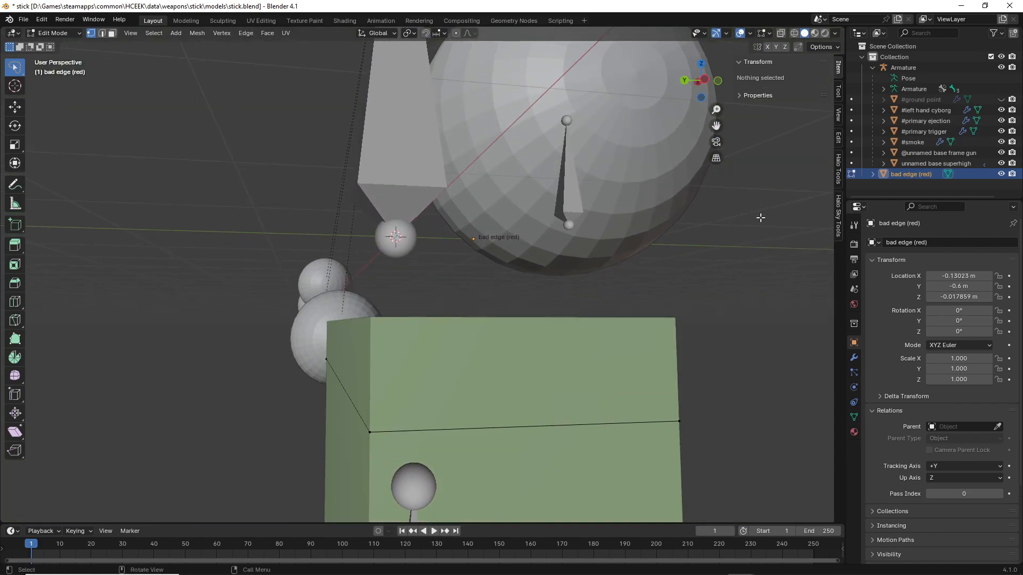
{"action": "key", "text": "Tab"}
{"action": "key", "text": "a"}
{"action": "middle_click_drag", "start_coordinate": [679, 281], "coordinate": [572, 308]}
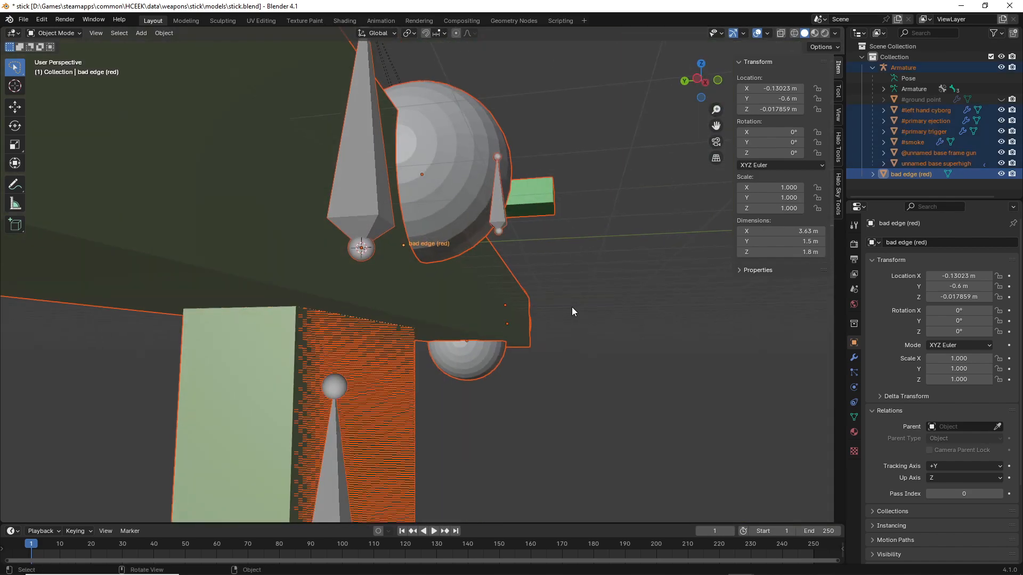
{"action": "middle_click_drag", "start_coordinate": [571, 306], "coordinate": [526, 375]}
{"action": "key", "text": "alt+a"}
{"action": "middle_click_drag", "start_coordinate": [478, 322], "coordinate": [735, 256]}
Delete the bad edge (red) object from the scene and its leftover material from the file data.
{"action": "left_click", "coordinate": [897, 177]}
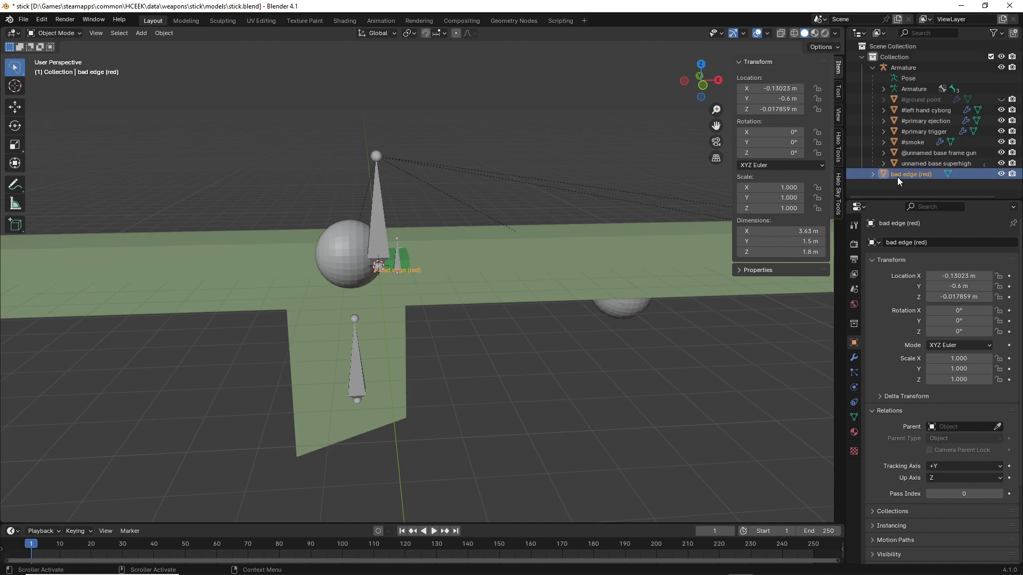
{"action": "key", "text": "Delete"}
{"action": "left_click", "coordinate": [878, 33]}
{"action": "left_click", "coordinate": [901, 94]}
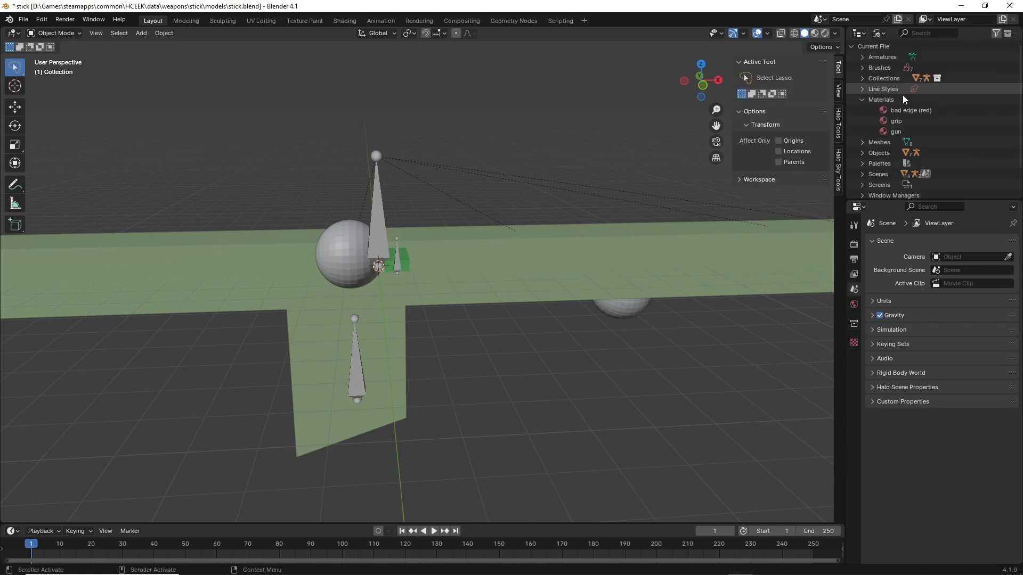
{"action": "right_click", "coordinate": [905, 109]}
{"action": "left_click", "coordinate": [905, 108]}
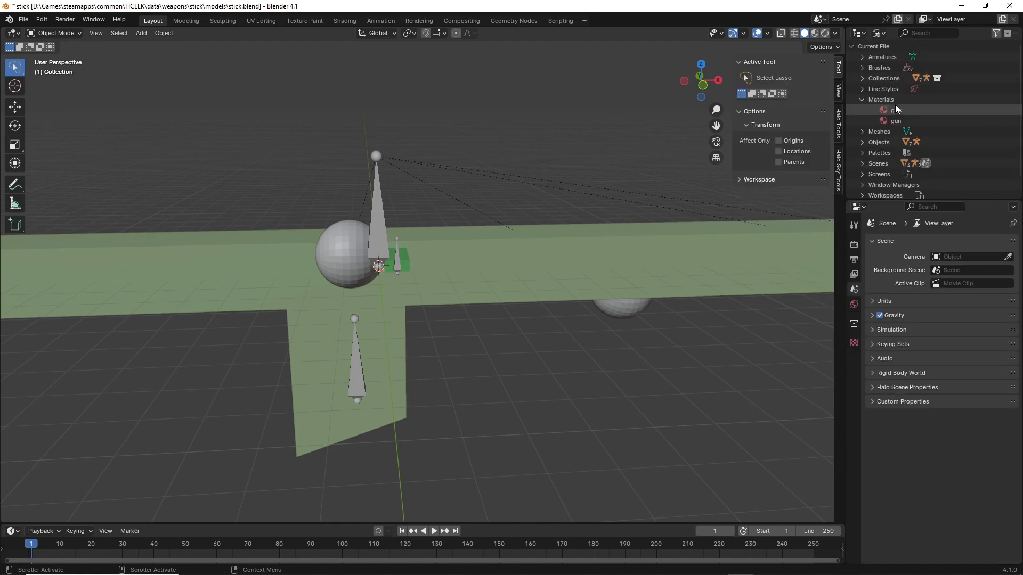
Delete the leftover bad edge (red) mesh from the file data and return the outliner to View Layer mode.
{"action": "left_click", "coordinate": [884, 101]}
{"action": "left_click", "coordinate": [863, 100]}
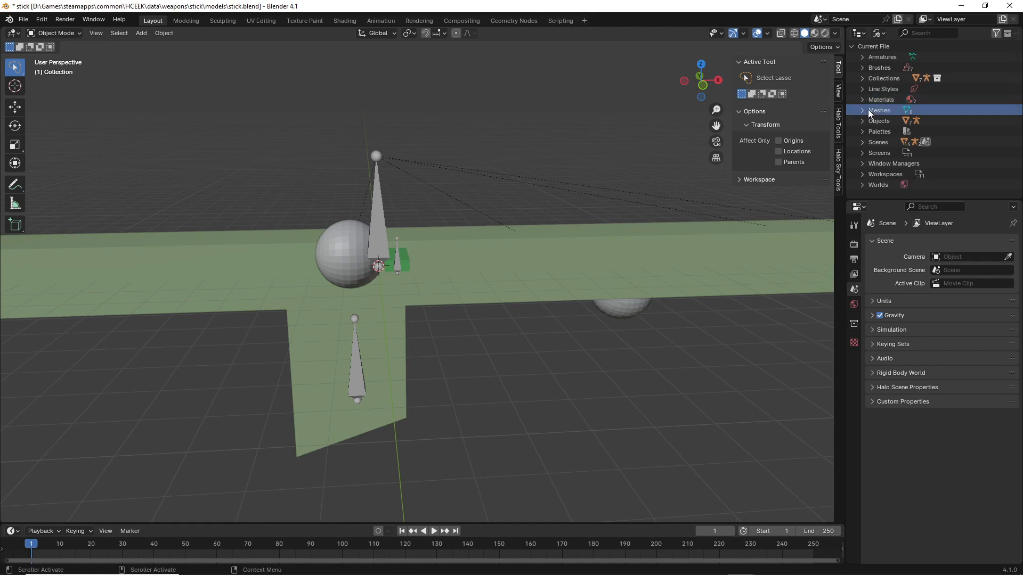
{"action": "left_click", "coordinate": [863, 111]}
{"action": "left_click", "coordinate": [915, 121]}
{"action": "right_click", "coordinate": [906, 121]}
{"action": "left_click", "coordinate": [905, 121]}
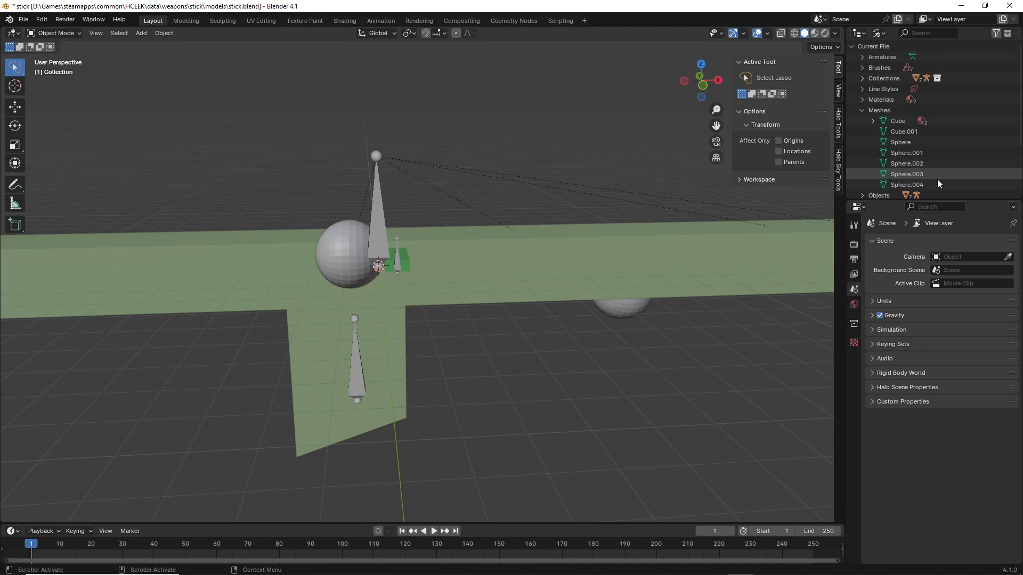
{"action": "left_click", "coordinate": [862, 110]}
{"action": "left_click", "coordinate": [879, 33]}
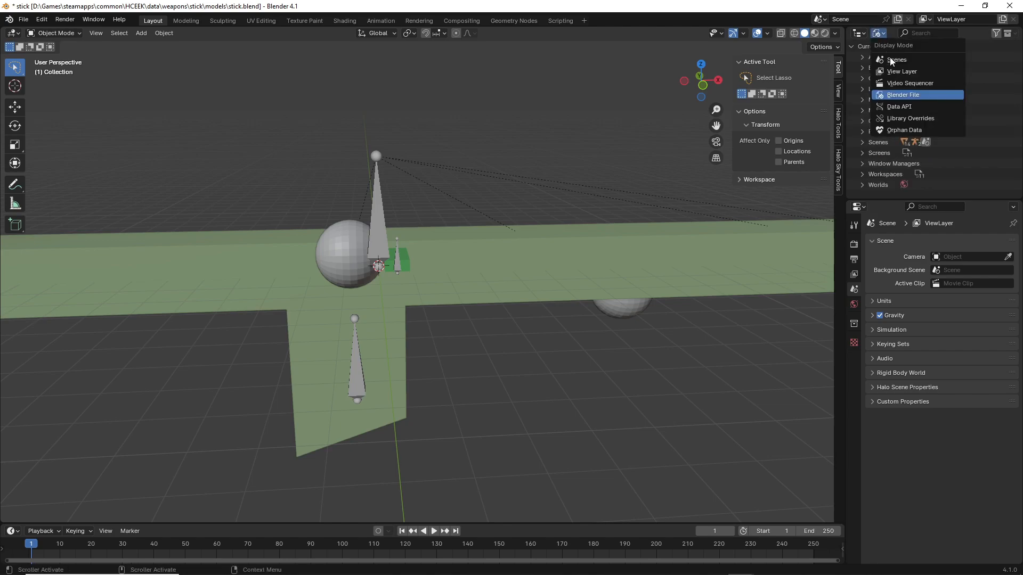
{"action": "left_click", "coordinate": [893, 71]}
{"action": "middle_click_drag", "start_coordinate": [591, 273], "coordinate": [489, 383]}
{"action": "left_click", "coordinate": [432, 280]}
{"action": "left_click", "coordinate": [385, 276]}
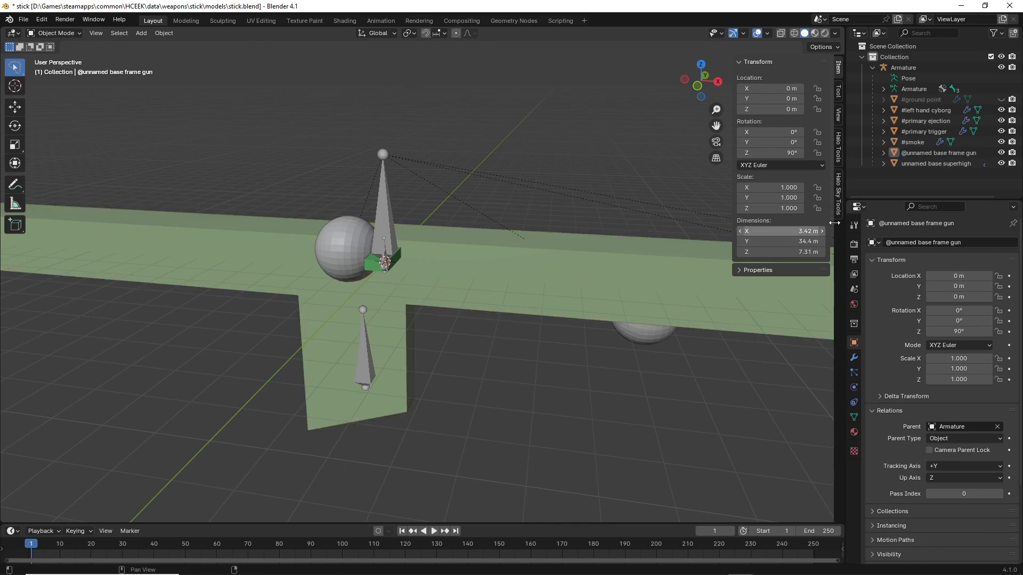
{"action": "left_click", "coordinate": [938, 153]}
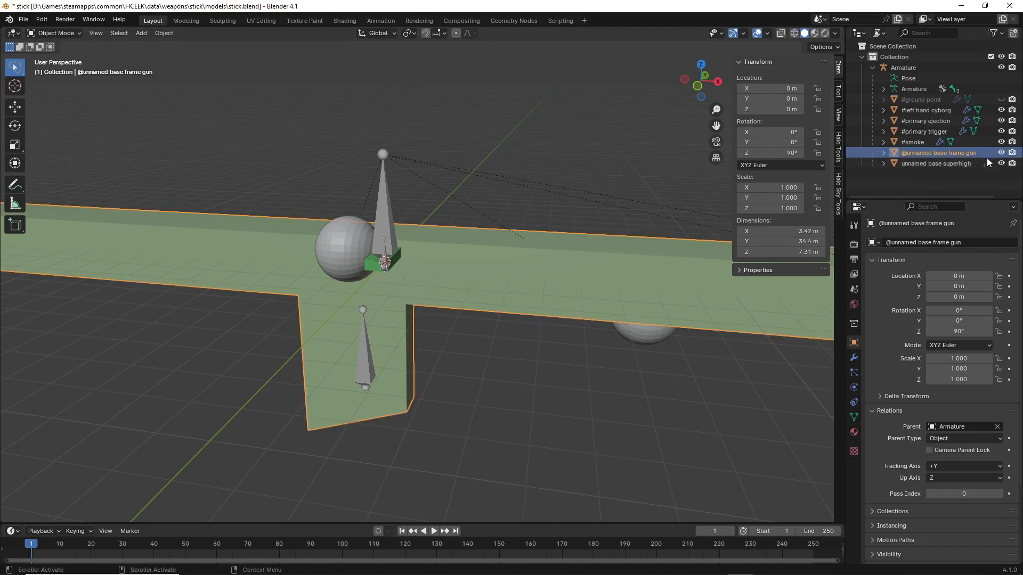
{"action": "scroll", "coordinate": [441, 292], "scroll_direction": "down", "scroll_amount": 2}
{"action": "middle_click_drag", "start_coordinate": [441, 292], "coordinate": [444, 271]}
{"action": "left_click", "coordinate": [911, 163]}
{"action": "left_click", "coordinate": [921, 154]}
{"action": "middle_click_drag", "start_coordinate": [329, 316], "coordinate": [281, 335]}
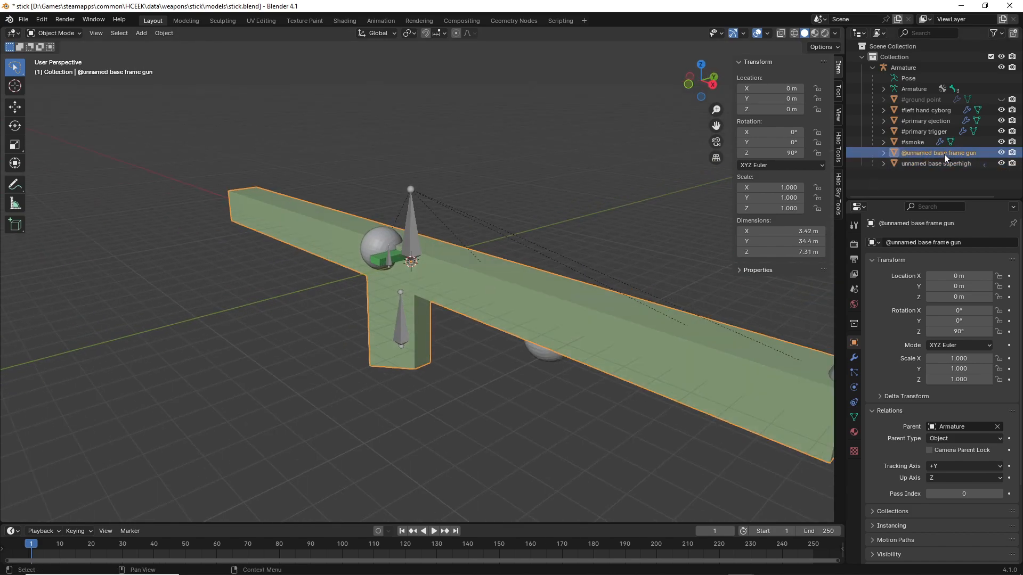
{"action": "left_click", "coordinate": [925, 163]}
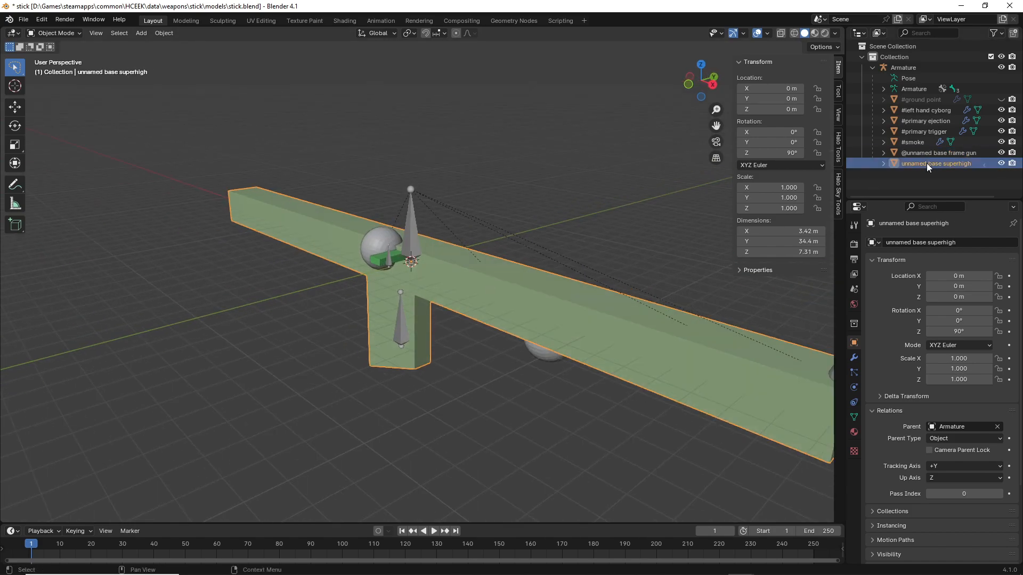
{"action": "middle_click_drag", "start_coordinate": [572, 291], "coordinate": [593, 299]}
{"action": "left_click", "coordinate": [1001, 153]}
{"action": "left_click", "coordinate": [1000, 164]}
{"action": "left_click", "coordinate": [1001, 143]}
{"action": "left_click_drag", "start_coordinate": [1001, 132], "coordinate": [1001, 68]}
{"action": "middle_click_drag", "start_coordinate": [376, 290], "coordinate": [369, 303]}
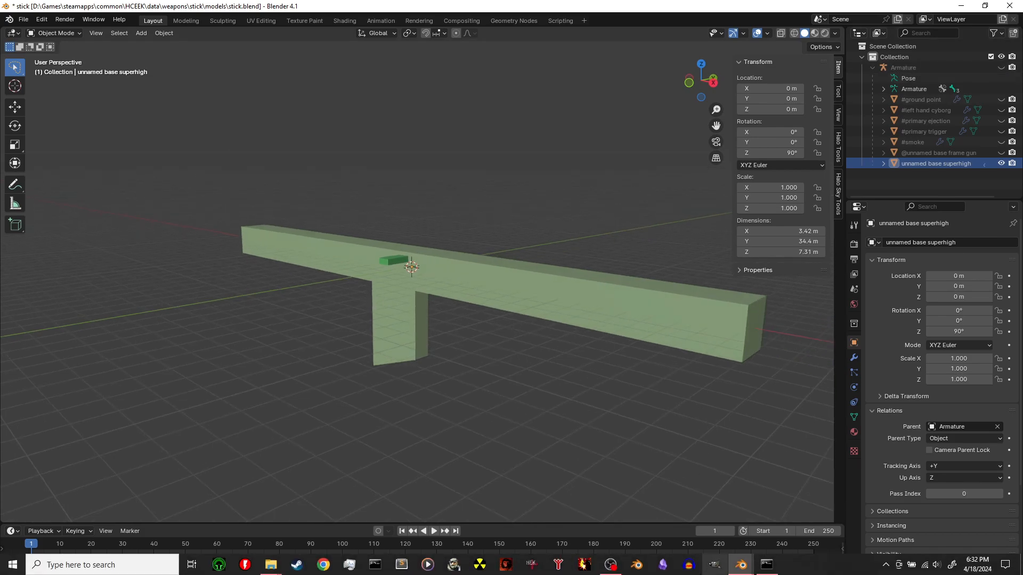
{"action": "mouse_move", "coordinate": [740, 563]}
{"action": "left_click", "coordinate": [758, 527]}
{"action": "left_click", "coordinate": [758, 527]}
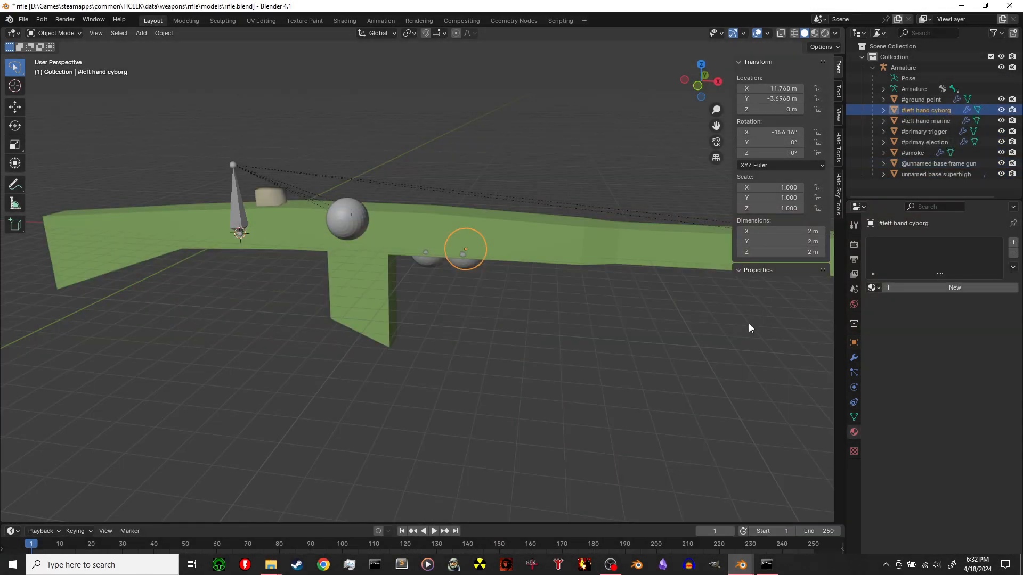
{"action": "left_click", "coordinate": [890, 190]}
{"action": "left_click", "coordinate": [909, 164]}
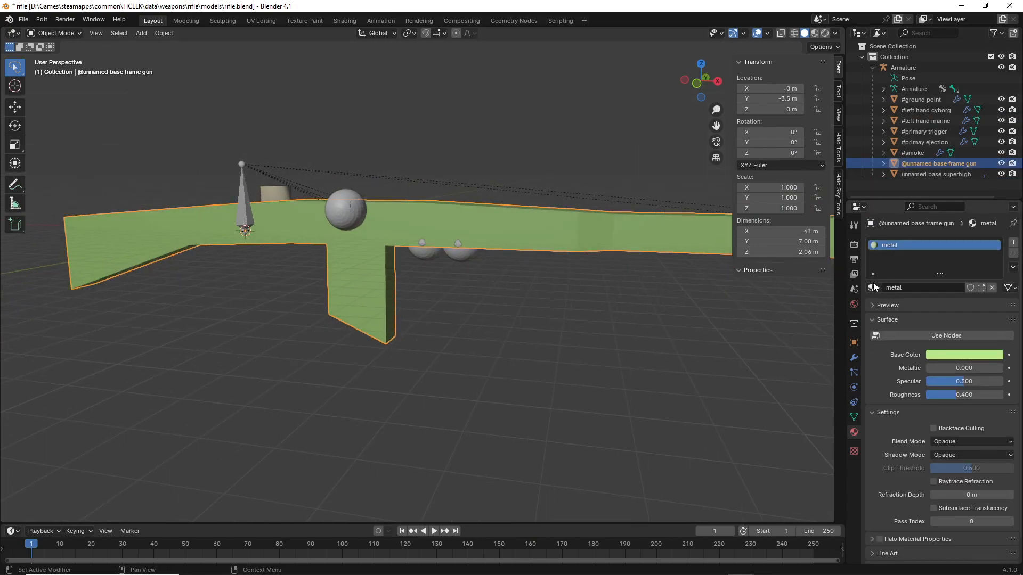
{"action": "left_click", "coordinate": [961, 6]}
{"action": "middle_click_drag", "start_coordinate": [464, 398], "coordinate": [439, 393]}
{"action": "left_click", "coordinate": [510, 299]}
{"action": "middle_click_drag", "start_coordinate": [511, 301], "coordinate": [570, 326]}
{"action": "left_click", "coordinate": [852, 433]}
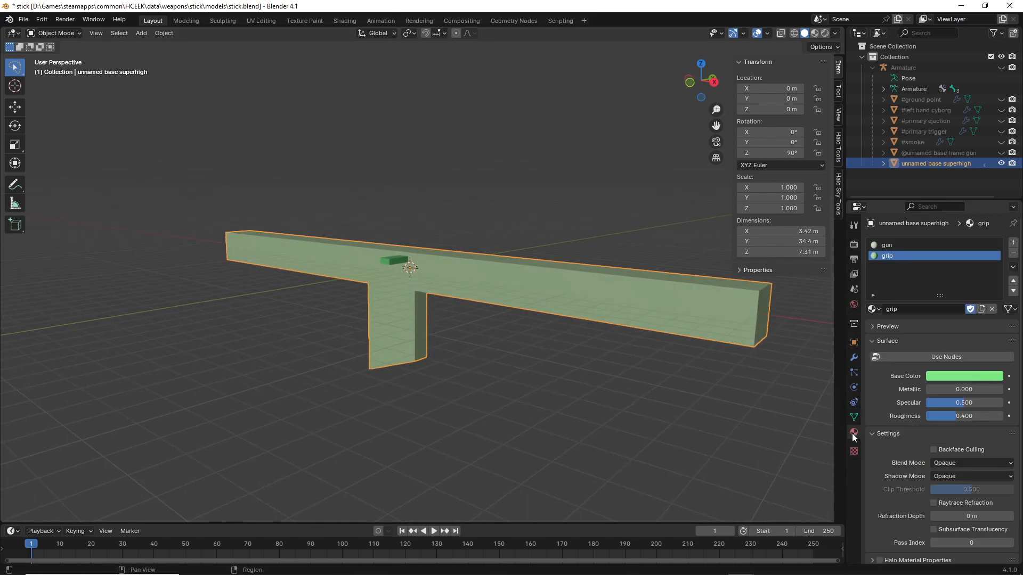
{"action": "left_click", "coordinate": [913, 152]}
{"action": "left_click", "coordinate": [1001, 163]}
{"action": "left_click", "coordinate": [1001, 154]}
{"action": "left_click", "coordinate": [935, 153]}
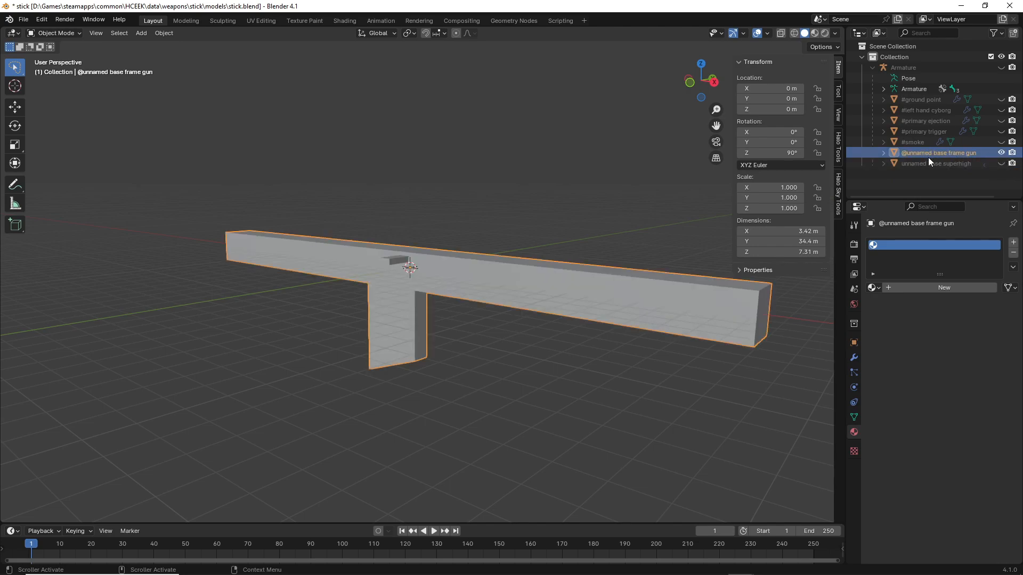
{"action": "middle_click_drag", "start_coordinate": [666, 319], "coordinate": [561, 343]}
{"action": "left_click", "coordinate": [935, 164]}
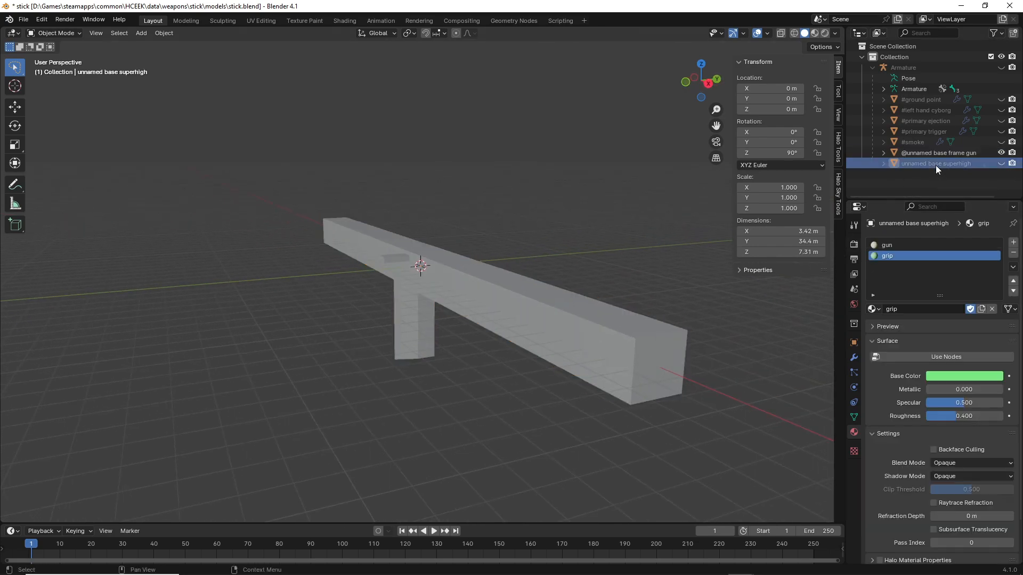
{"action": "left_click", "coordinate": [911, 152]}
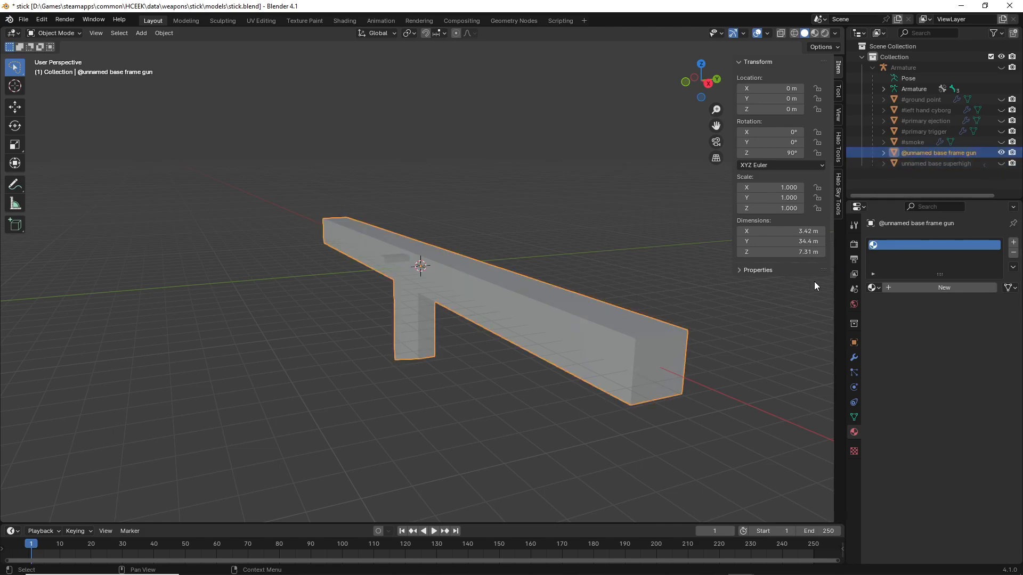
{"action": "middle_click_drag", "start_coordinate": [814, 281], "coordinate": [905, 286]}
{"action": "left_click", "coordinate": [924, 288]}
{"action": "left_click", "coordinate": [930, 287]}
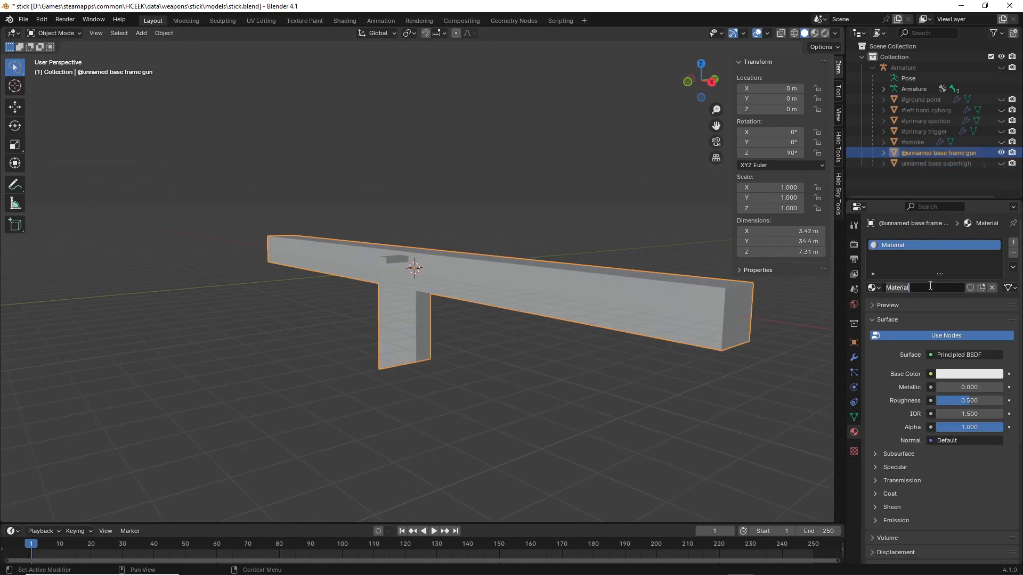
{"action": "type", "text": "m"}
{"action": "left_click", "coordinate": [970, 288]}
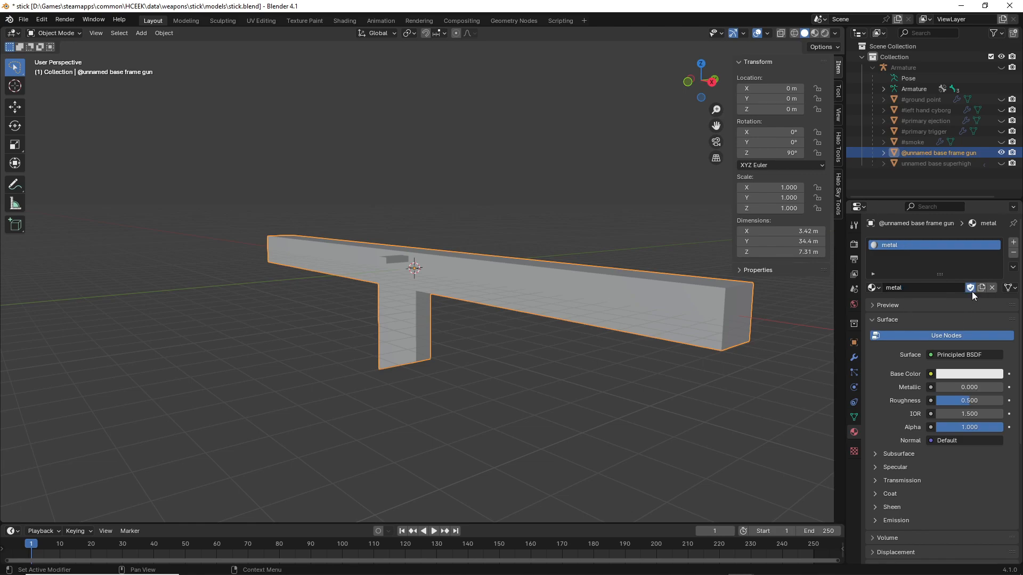
Turn off Use Nodes for the metal material and set its base color to pink with hue 0.940 and saturation 0.687.
{"action": "left_click", "coordinate": [941, 339]}
{"action": "left_click", "coordinate": [944, 354]}
{"action": "mouse_move", "coordinate": [933, 250]}
{"action": "left_mouse_down"}
{"action": "mouse_move", "coordinate": [925, 238]}
{"action": "mouse_move", "coordinate": [946, 251]}
{"action": "left_mouse_up"}
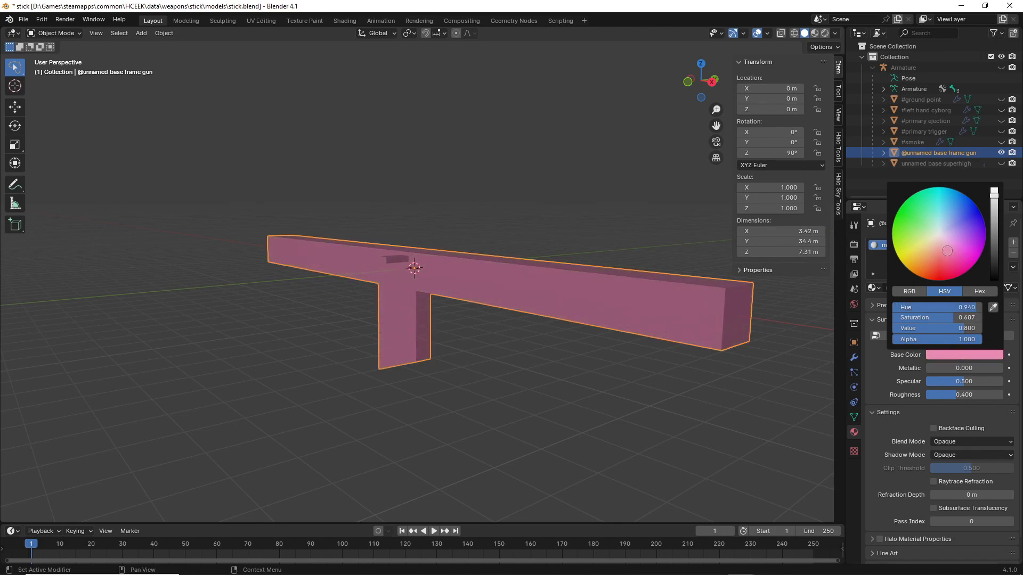
{"action": "left_click", "coordinate": [626, 487]}
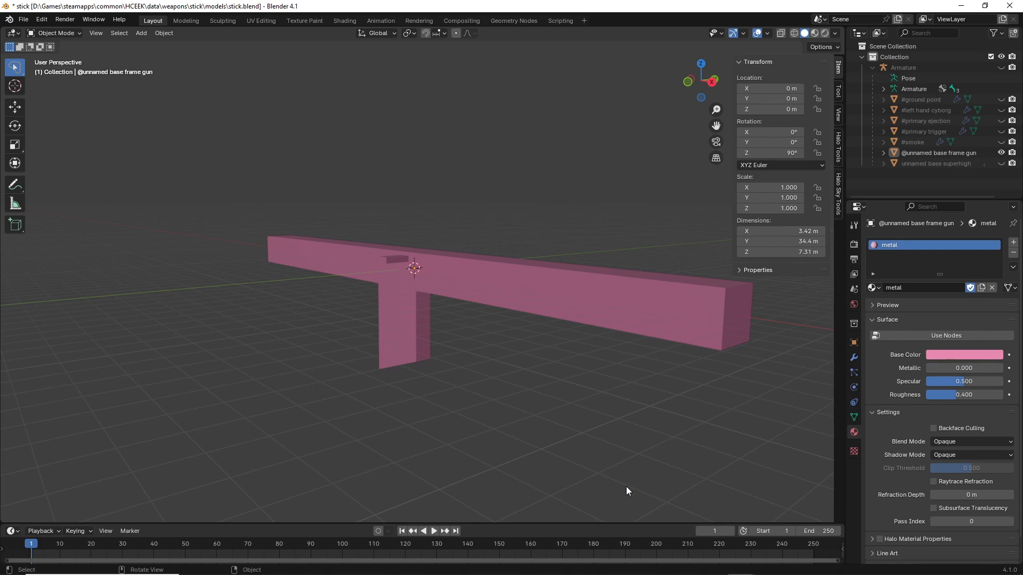
{"action": "middle_click_drag", "start_coordinate": [625, 487], "coordinate": [615, 366]}
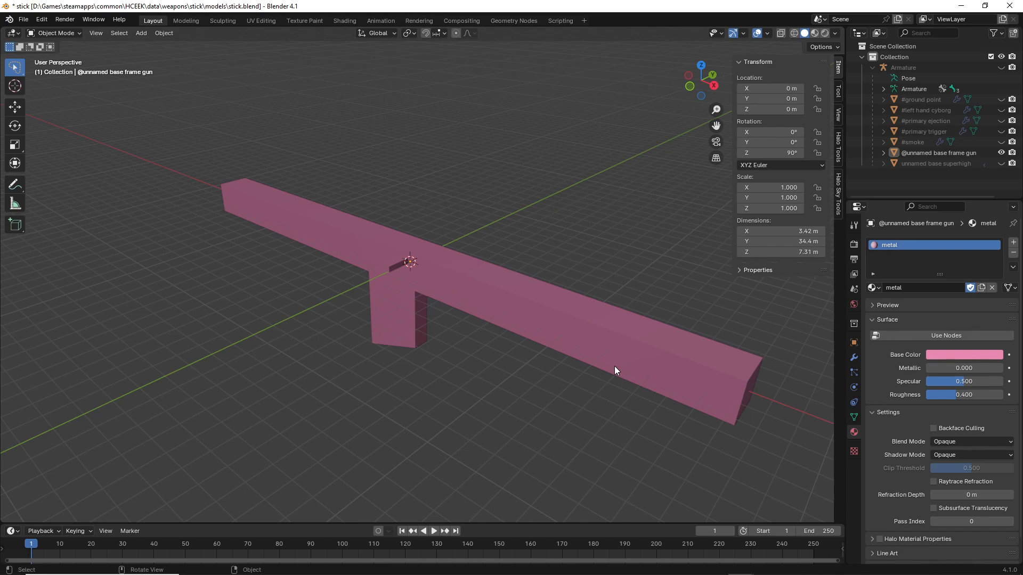
{"action": "middle_click_drag", "start_coordinate": [557, 363], "coordinate": [520, 354]}
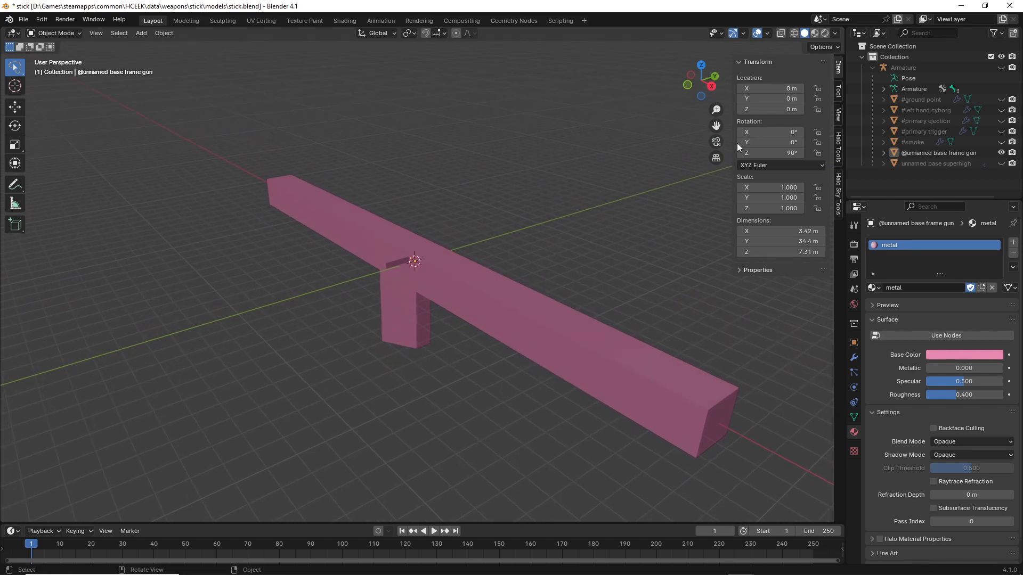
Select the Armature and save stick.blend.
{"action": "left_click", "coordinate": [906, 70]}
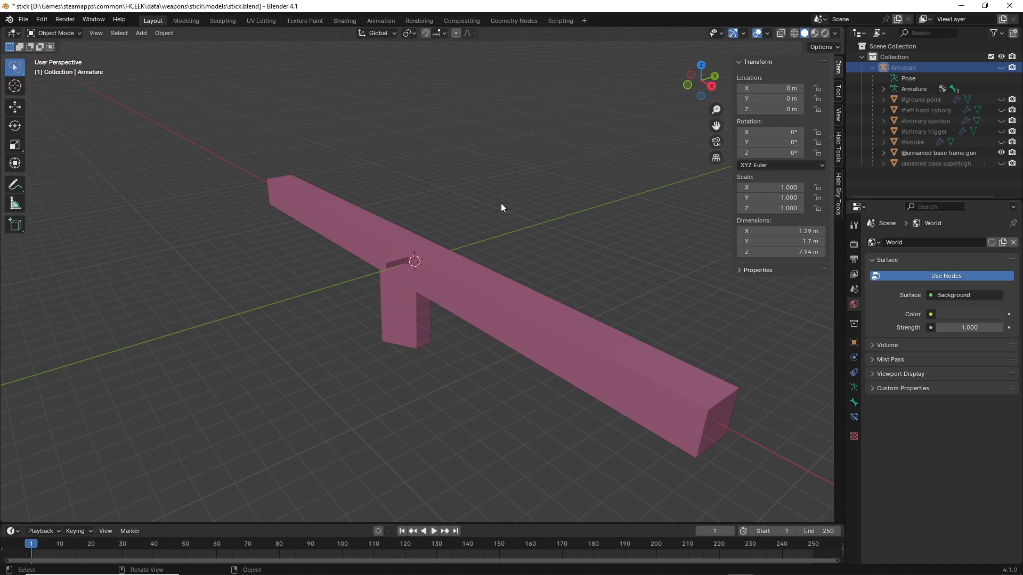
{"action": "middle_click_drag", "start_coordinate": [500, 212], "coordinate": [484, 255]}
{"action": "key", "text": "ctrl+s"}
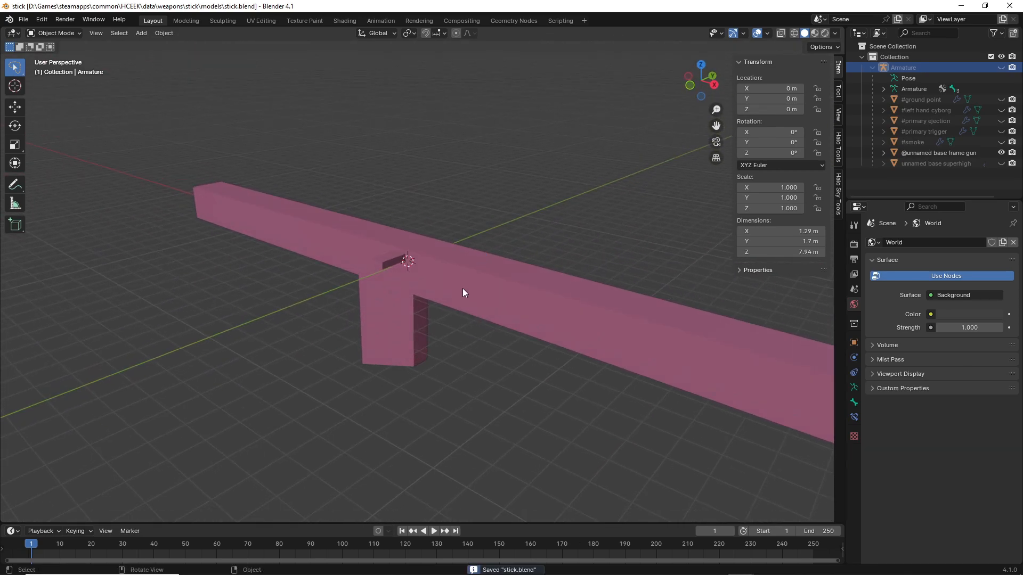
{"action": "left_click", "coordinate": [456, 297]}
{"action": "middle_click_drag", "start_coordinate": [455, 297], "coordinate": [368, 279]}
{"action": "key", "text": "Tab"}
{"action": "mouse_move", "coordinate": [337, 249]}
{"action": "right_mouse_down", "text": "ctrl"}
{"action": "mouse_move", "coordinate": [336, 283]}
{"action": "mouse_move", "coordinate": [437, 214]}
{"action": "mouse_move", "coordinate": [355, 226]}
{"action": "right_mouse_up", "text": "ctrl"}
{"action": "mouse_move", "coordinate": [350, 228]}
{"action": "middle_mouse_down"}
{"action": "mouse_move", "coordinate": [372, 229]}
{"action": "mouse_move", "coordinate": [364, 227]}
{"action": "middle_mouse_up"}
{"action": "right_click_drag", "start_coordinate": [361, 224], "coordinate": [339, 282], "text": "ctrl"}
{"action": "middle_click_drag", "start_coordinate": [338, 282], "coordinate": [469, 266]}
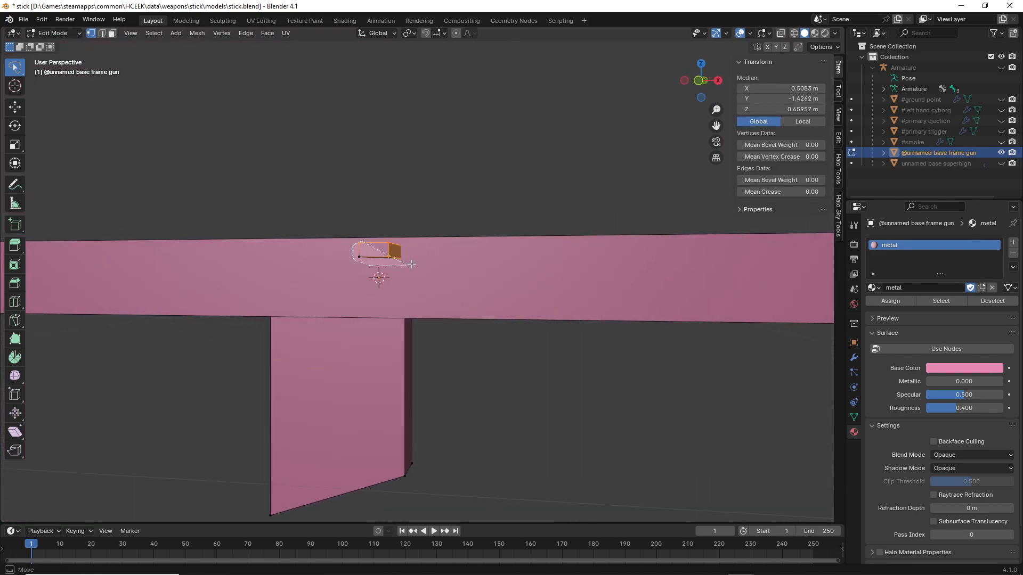
{"action": "left_click", "coordinate": [407, 267]}
{"action": "key", "text": "x"}
{"action": "left_click", "coordinate": [406, 267]}
Extrude the beam's underside face in place and scale it down evenly to a small rectangle around the grip.
{"action": "middle_click_drag", "start_coordinate": [406, 267], "coordinate": [543, 316]}
{"action": "middle_click_drag", "start_coordinate": [443, 353], "coordinate": [812, 122]}
{"action": "middle_click_drag", "start_coordinate": [791, 47], "coordinate": [533, 249]}
{"action": "key", "text": "3"}
{"action": "left_click", "coordinate": [516, 303]}
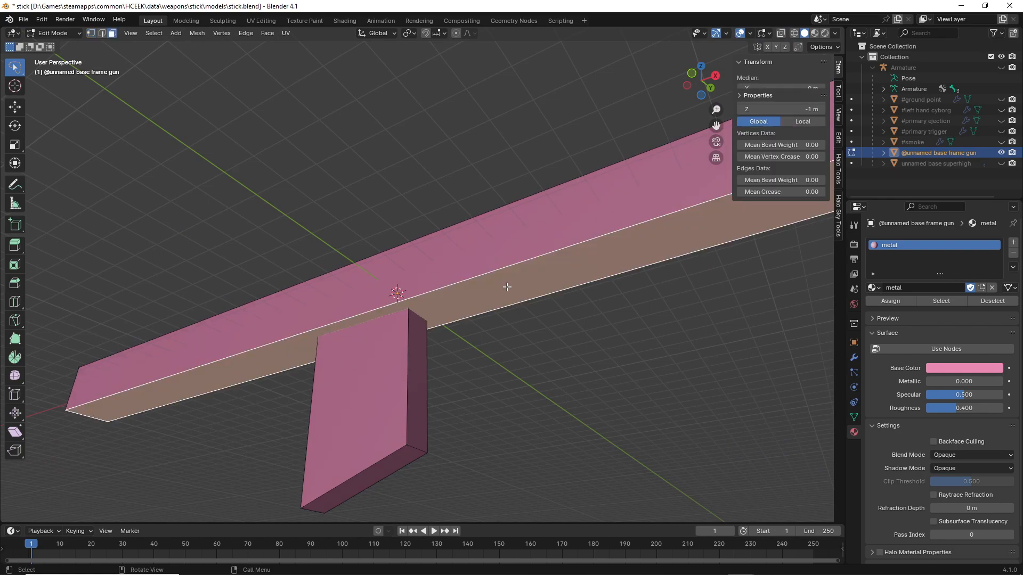
{"action": "middle_click_drag", "start_coordinate": [497, 281], "coordinate": [605, 226]}
{"action": "left_click", "coordinate": [704, 93]}
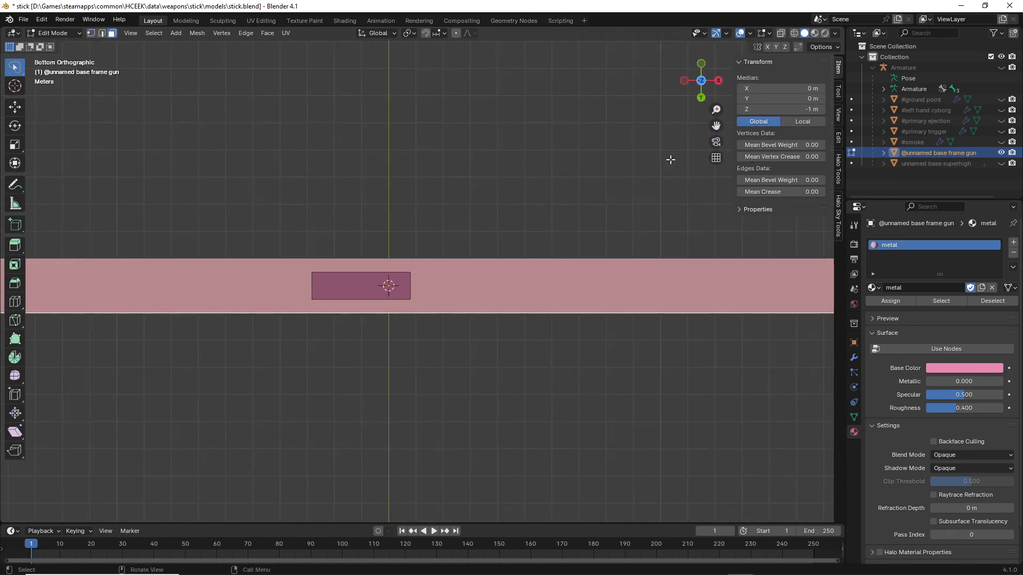
{"action": "key", "text": "s"}
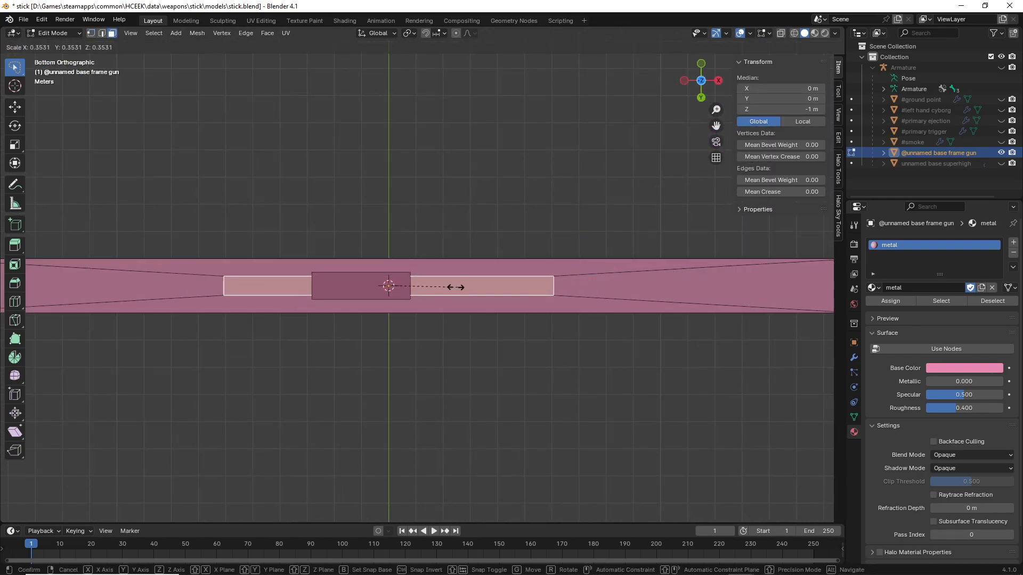
{"action": "left_click", "coordinate": [425, 283]}
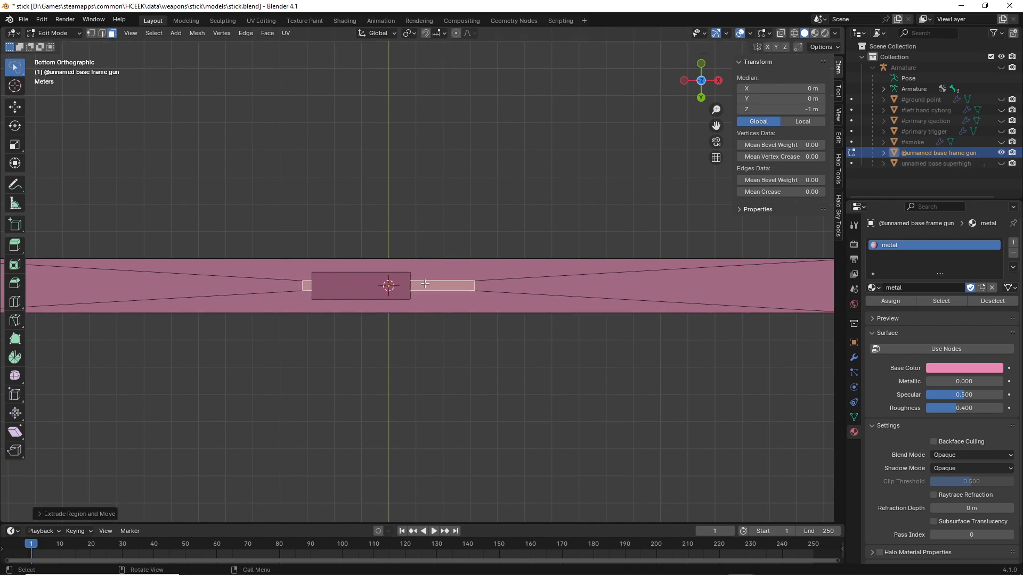
Scale the new underside face along Y and X to the grip's footprint and move it about -1.02 m along X.
{"action": "key", "text": "s"}
{"action": "key", "text": "y"}
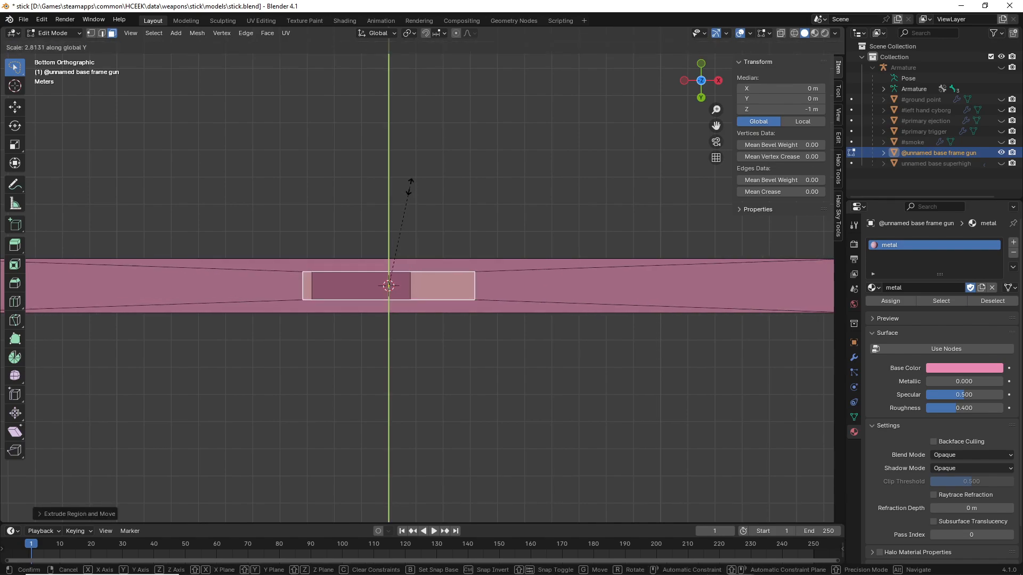
{"action": "left_click", "coordinate": [413, 191]}
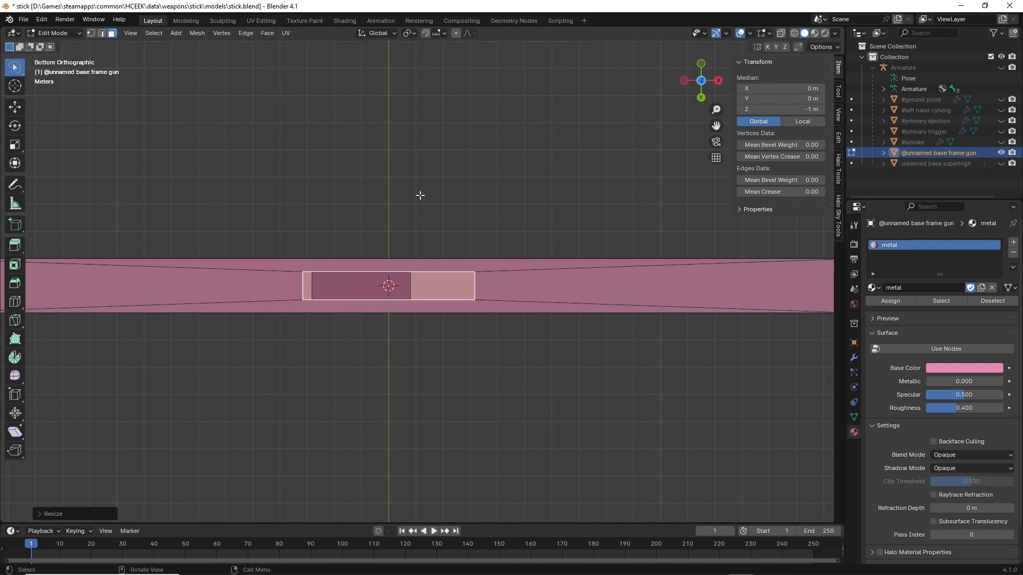
{"action": "key", "text": "s"}
{"action": "key", "text": "y"}
{"action": "key", "text": "x"}
{"action": "left_click", "coordinate": [488, 279]}
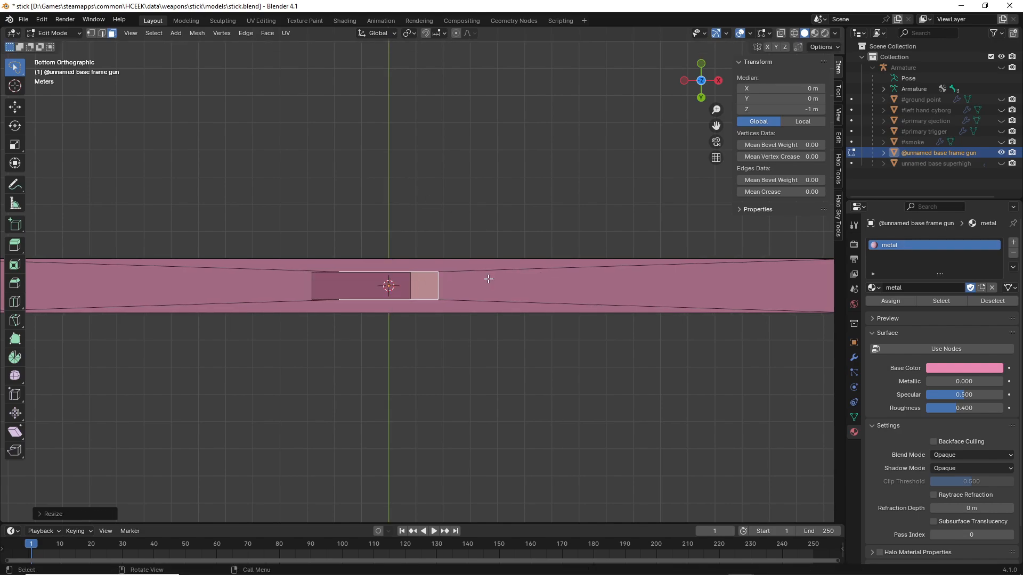
{"action": "key", "text": "g"}
{"action": "key", "text": "x"}
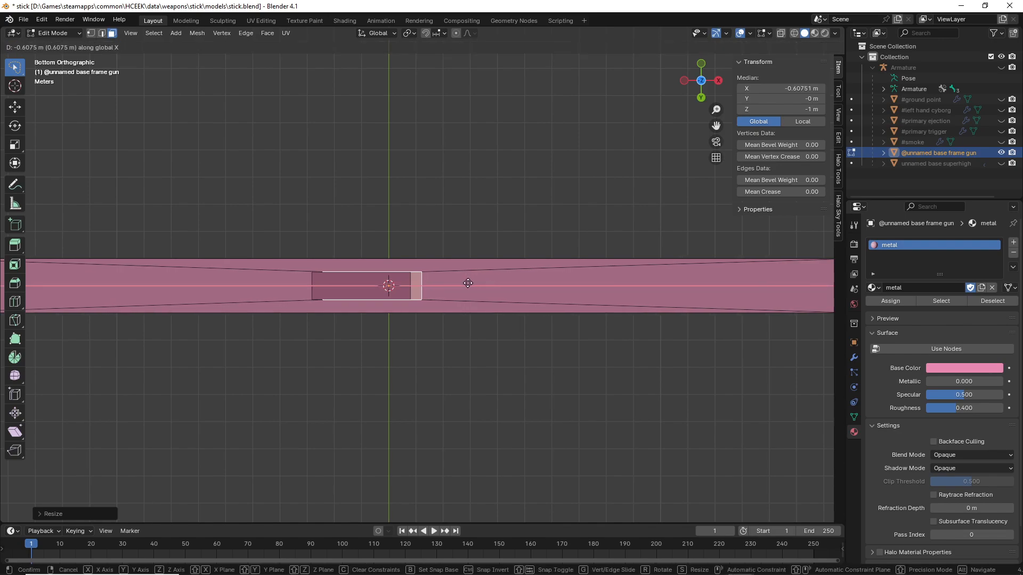
{"action": "left_click", "coordinate": [460, 283]}
Extrude the fitted underside face about 5.43 m downward to form a new grip attached to the beam.
{"action": "middle_click_drag", "start_coordinate": [459, 283], "coordinate": [468, 376]}
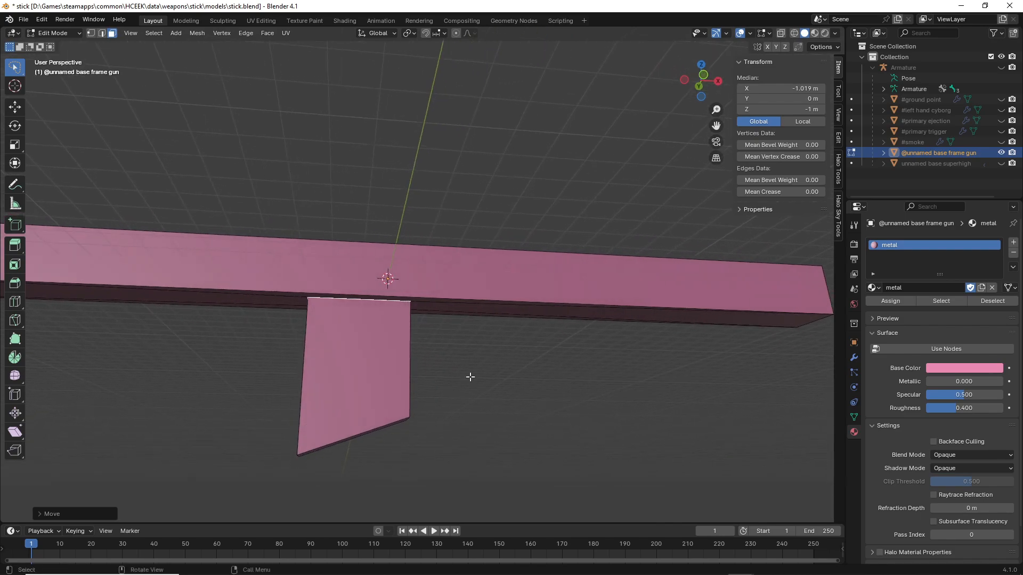
{"action": "key", "text": "e"}
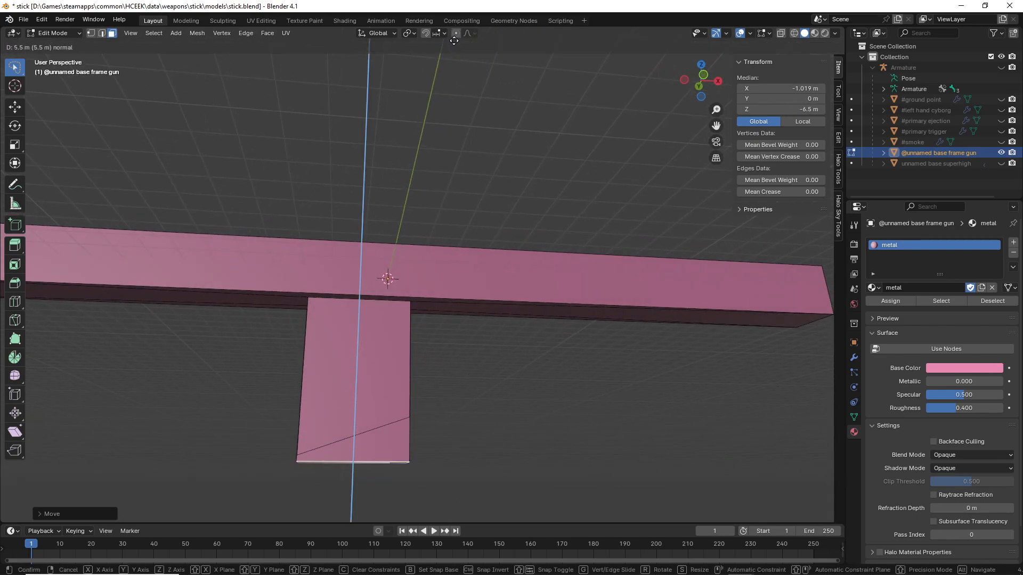
{"action": "left_click", "coordinate": [454, 41]}
{"action": "middle_click_drag", "start_coordinate": [450, 160], "coordinate": [447, 209]}
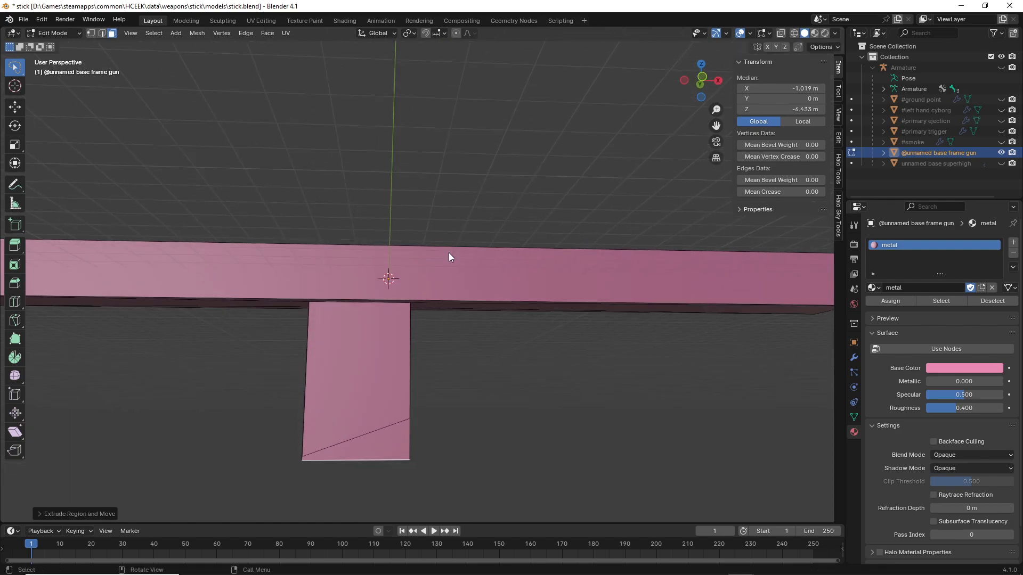
{"action": "key", "text": "Tab"}
{"action": "middle_click_drag", "start_coordinate": [459, 370], "coordinate": [517, 301], "text": "shift"}
Delete the old slanted grip's vertices from inside the new grip and save stick.blend.
{"action": "key", "text": "Tab"}
{"action": "key", "text": "1"}
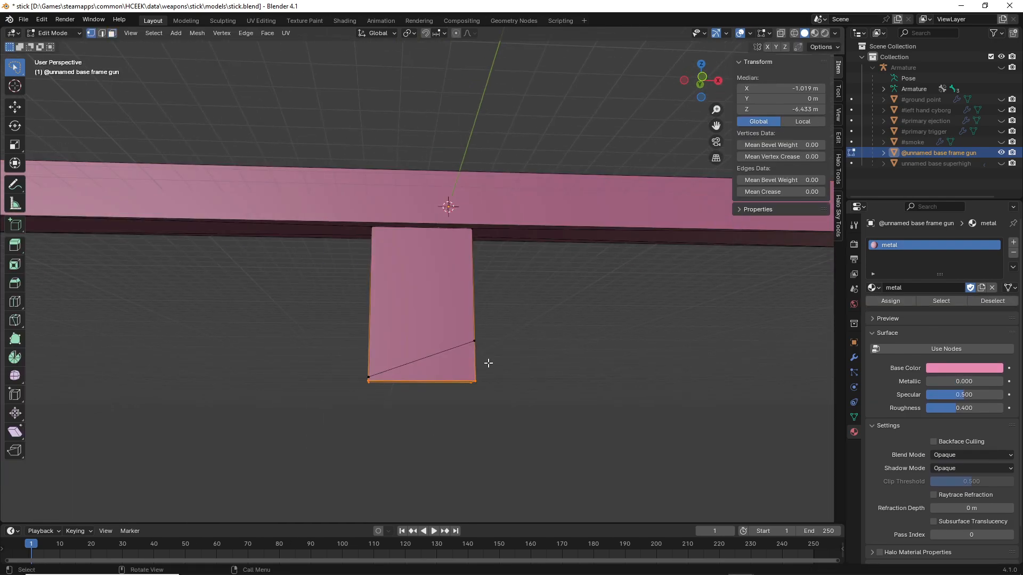
{"action": "scroll", "coordinate": [488, 359], "scroll_direction": "up", "scroll_amount": 1}
{"action": "left_click", "coordinate": [487, 361]}
{"action": "middle_click_drag", "start_coordinate": [487, 360], "coordinate": [457, 355]}
{"action": "left_click", "coordinate": [473, 357], "text": "shift"}
{"action": "middle_click_drag", "start_coordinate": [368, 397], "coordinate": [442, 309]}
{"action": "left_click", "coordinate": [383, 385], "text": "shift"}
{"action": "left_click", "coordinate": [382, 281], "text": "shift"}
{"action": "left_click", "coordinate": [394, 266], "text": "shift"}
{"action": "key", "text": "x"}
{"action": "left_click", "coordinate": [441, 309]}
{"action": "middle_click_drag", "start_coordinate": [552, 349], "coordinate": [576, 303]}
{"action": "key", "text": "ctrl+s"}
{"action": "scroll", "coordinate": [523, 314], "scroll_direction": "down", "scroll_amount": 3}
{"action": "left_click", "coordinate": [1001, 164]}
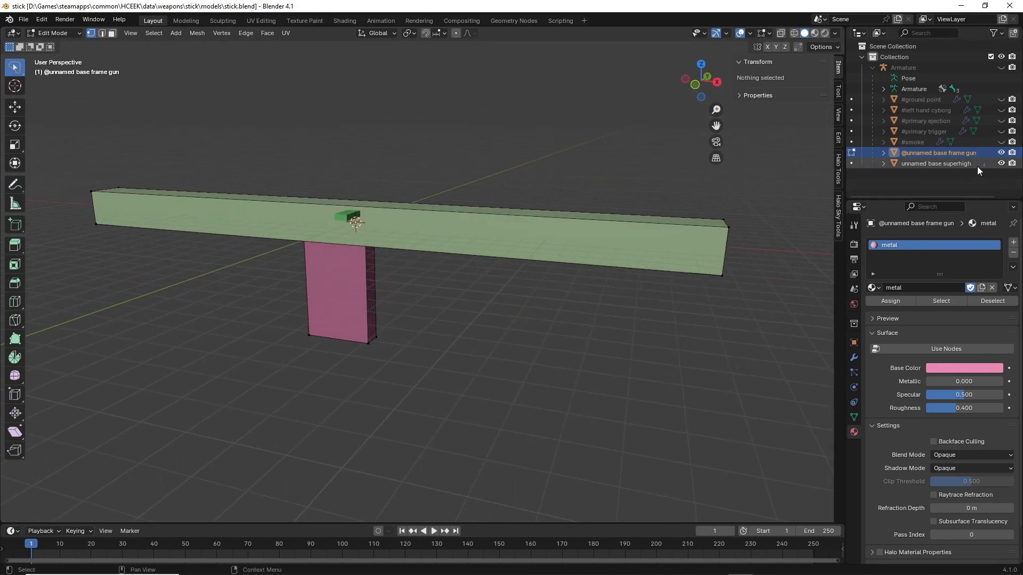
{"action": "left_click", "coordinate": [1001, 153]}
{"action": "left_click", "coordinate": [1001, 163]}
{"action": "left_click", "coordinate": [1001, 152]}
{"action": "middle_click_drag", "start_coordinate": [489, 314], "coordinate": [534, 313]}
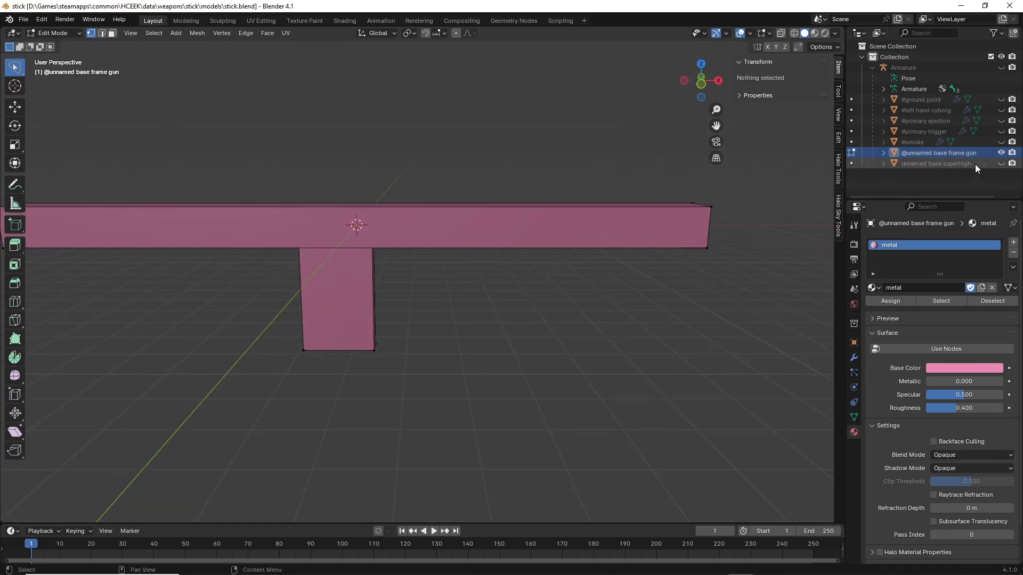
{"action": "left_click", "coordinate": [1001, 153]}
{"action": "left_click", "coordinate": [1001, 164]}
{"action": "left_click", "coordinate": [1001, 163]}
{"action": "left_click", "coordinate": [1001, 153]}
{"action": "middle_click_drag", "start_coordinate": [399, 366], "coordinate": [511, 405]}
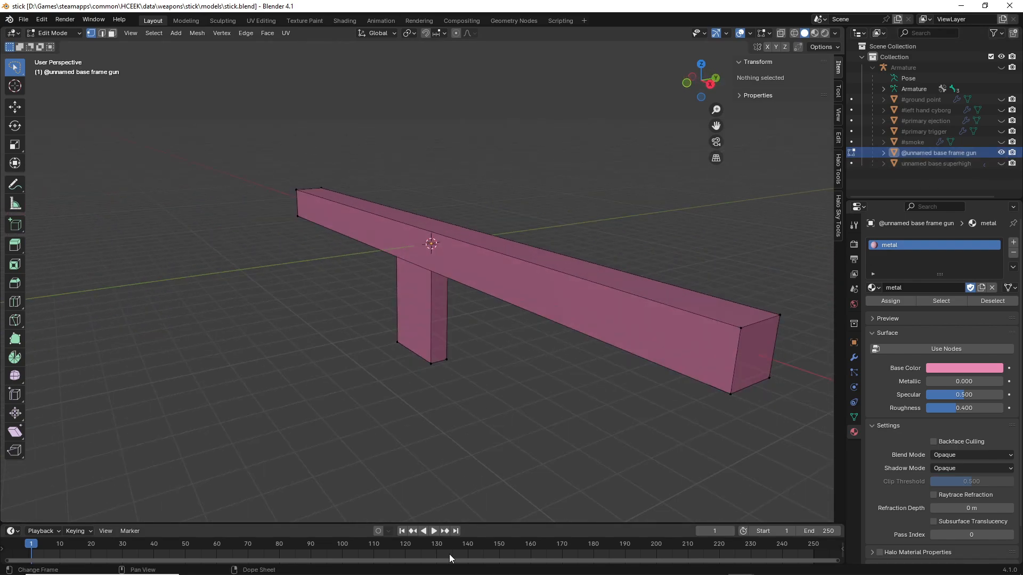
Switch to File Explorer and delete base_collision.JMS from the stick weapon's physics folder.
{"action": "left_click", "coordinate": [308, 519]}
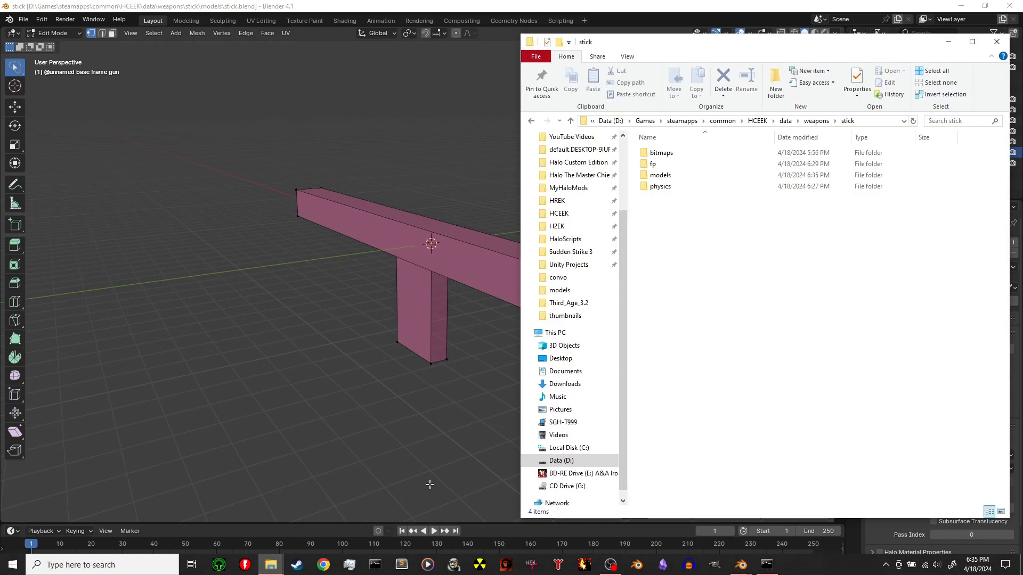
{"action": "double_click", "coordinate": [661, 186]}
{"action": "left_click", "coordinate": [670, 160]}
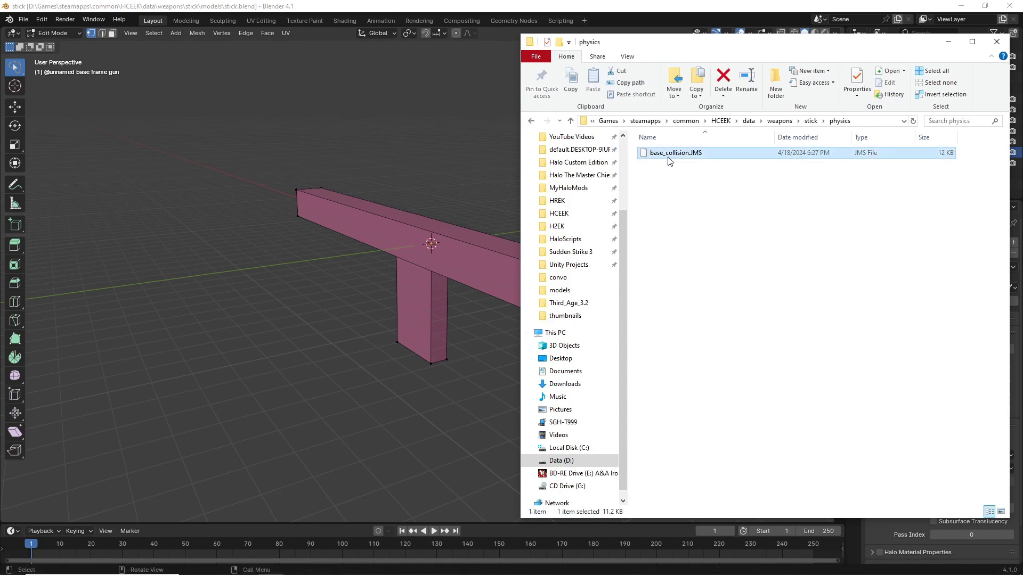
{"action": "key", "text": "Delete"}
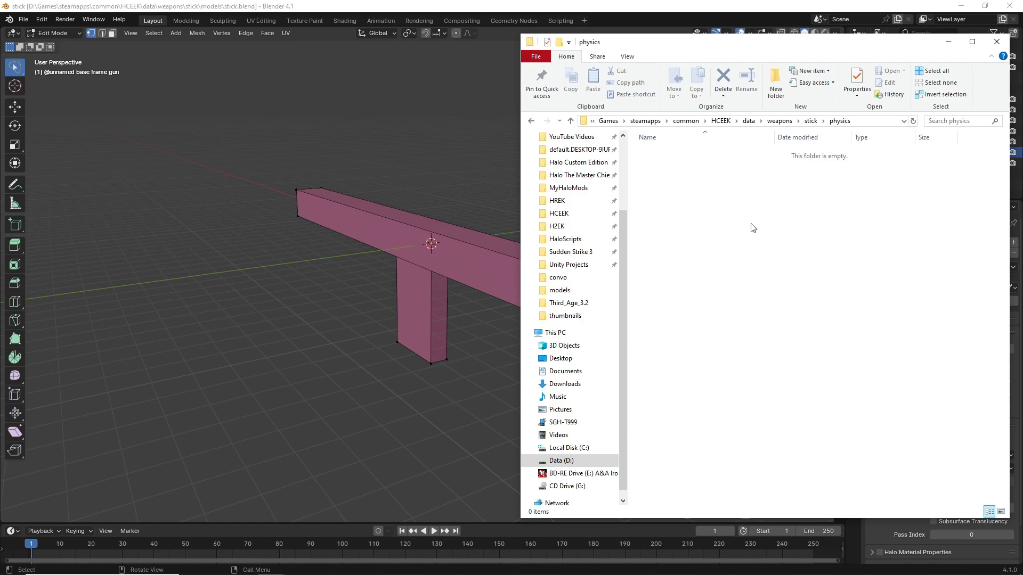
Return to Blender, unhide unnamed base superhigh and all the marker spheres, switch to Object Mode and save stick.blend.
{"action": "left_click", "coordinate": [299, 379]}
{"action": "middle_click_drag", "start_coordinate": [299, 379], "coordinate": [321, 379]}
{"action": "left_click_drag", "start_coordinate": [1001, 163], "coordinate": [1001, 102]}
{"action": "mouse_move", "coordinate": [565, 230]}
{"action": "middle_mouse_down"}
{"action": "mouse_move", "coordinate": [582, 222]}
{"action": "mouse_move", "coordinate": [572, 234]}
{"action": "middle_mouse_up"}
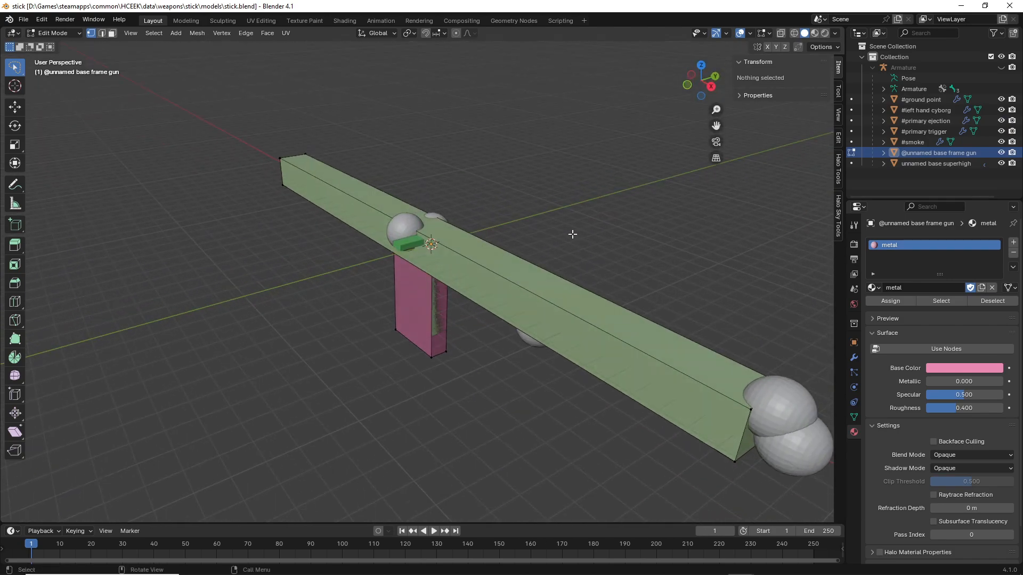
{"action": "scroll", "coordinate": [572, 234], "scroll_direction": "down", "scroll_amount": 2}
{"action": "left_click", "coordinate": [52, 33]}
{"action": "left_click", "coordinate": [59, 43]}
{"action": "middle_click_drag", "start_coordinate": [180, 273], "coordinate": [293, 226]}
{"action": "key", "text": "ctrl+s"}
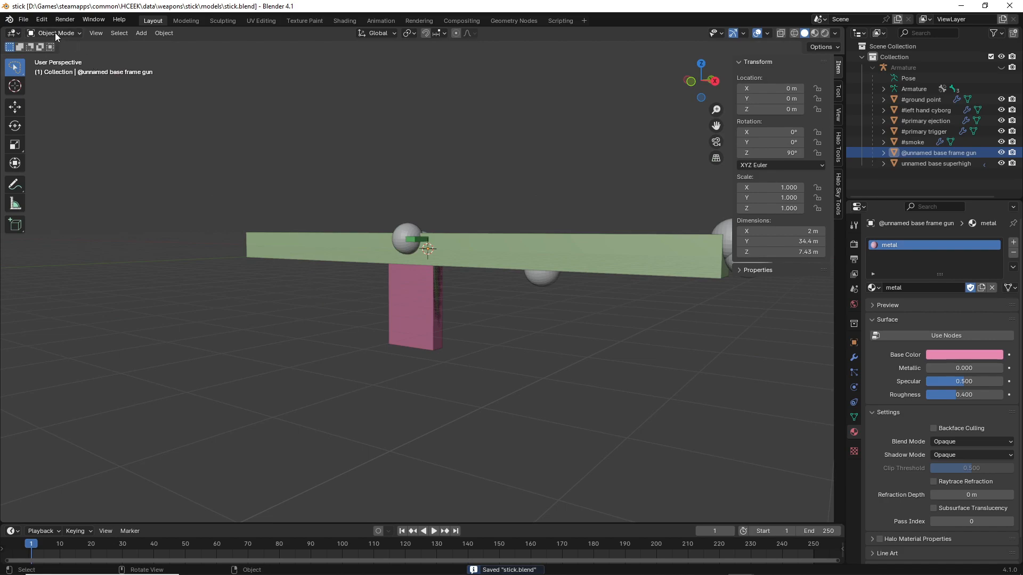
{"action": "left_click", "coordinate": [23, 20]}
{"action": "mouse_move", "coordinate": [49, 180]}
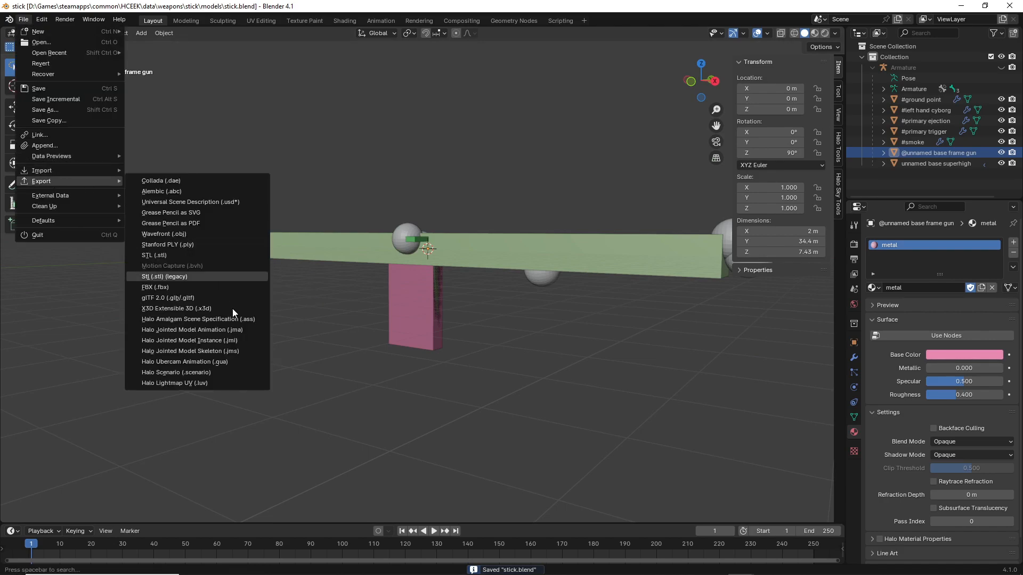
{"action": "left_click", "coordinate": [231, 351]}
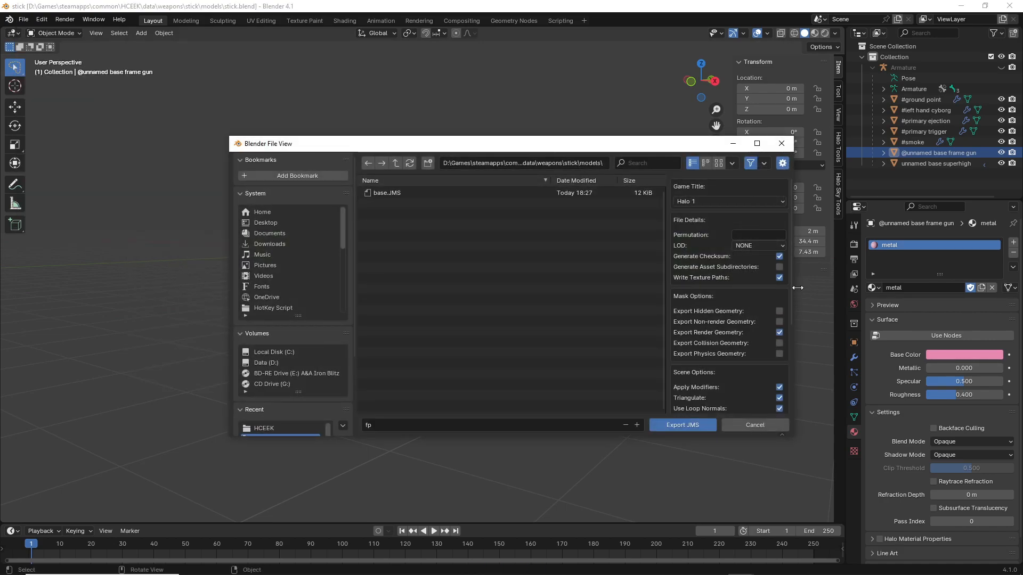
{"action": "left_click", "coordinate": [780, 333]}
{"action": "scroll", "coordinate": [739, 337], "scroll_direction": "down", "scroll_amount": 5}
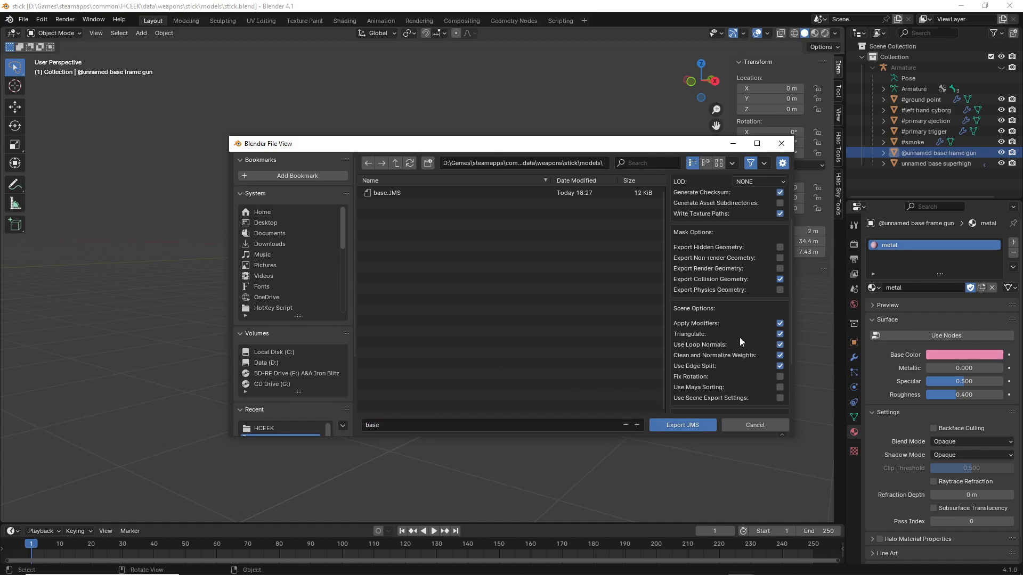
{"action": "scroll", "coordinate": [689, 335], "scroll_direction": "up", "scroll_amount": 5}
{"action": "scroll", "coordinate": [721, 337], "scroll_direction": "down", "scroll_amount": 5}
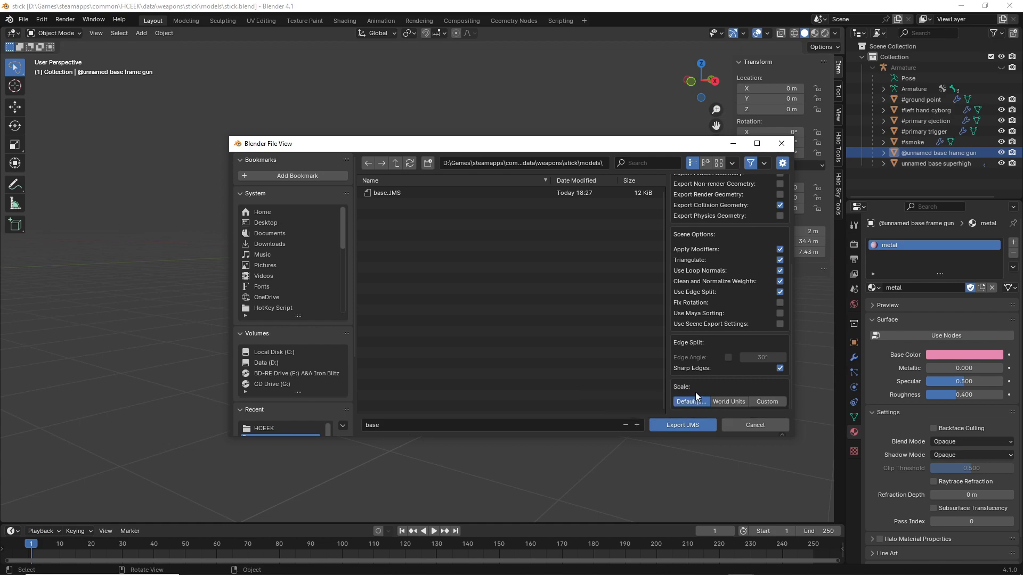
{"action": "left_click", "coordinate": [755, 425]}
Generate a Halo 1 Captain character scale model and lower it until the weapon sits at torso height for a size comparison.
{"action": "left_click", "coordinate": [837, 143]}
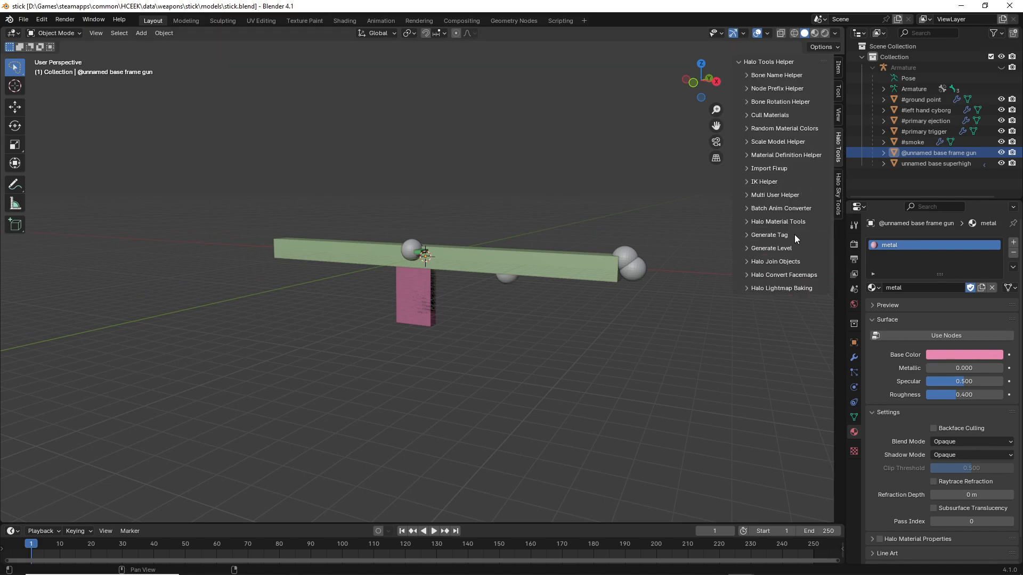
{"action": "left_click", "coordinate": [774, 141]}
{"action": "left_click", "coordinate": [752, 191]}
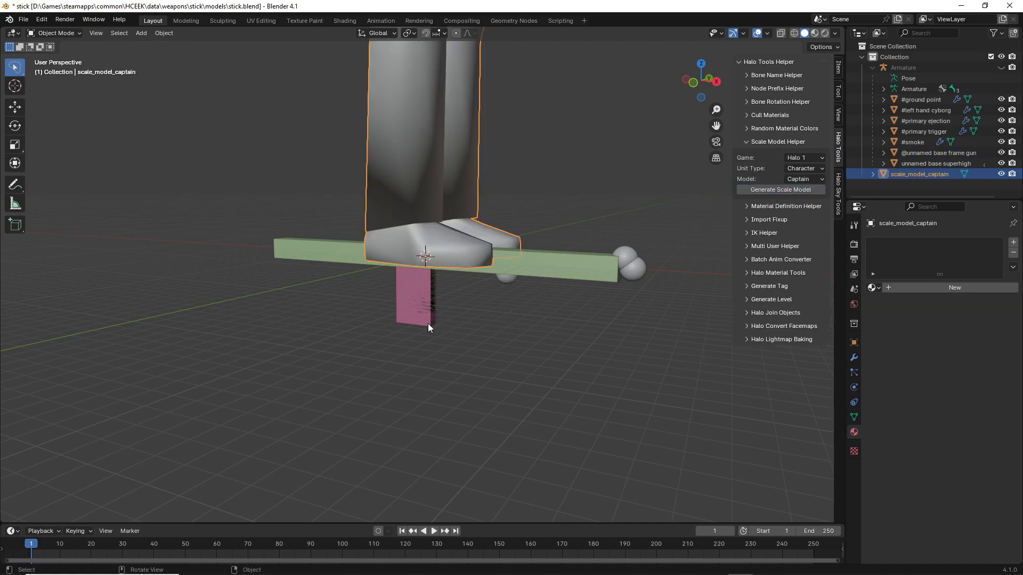
{"action": "scroll", "coordinate": [435, 317], "scroll_direction": "down", "scroll_amount": 8}
{"action": "key", "text": "g"}
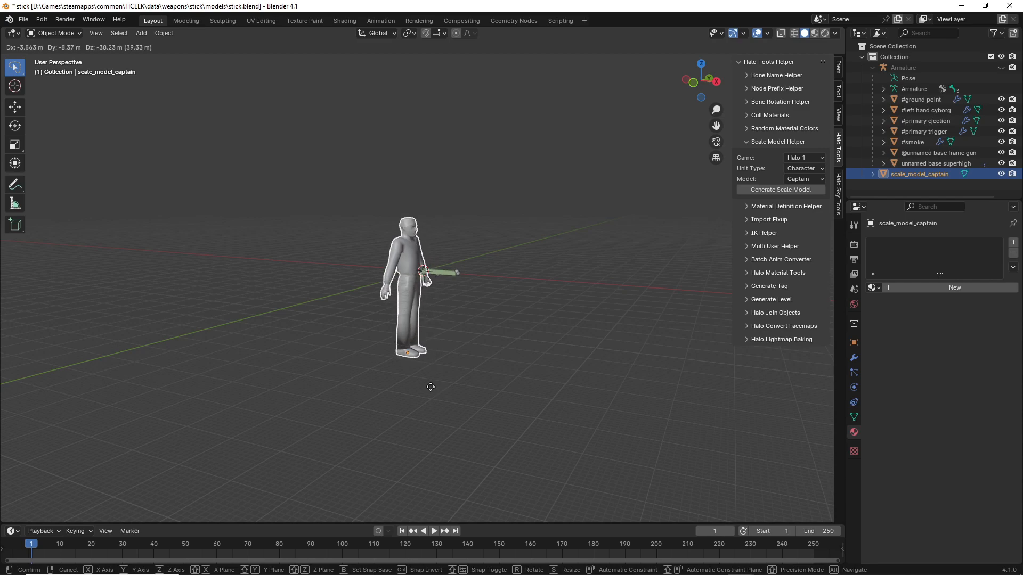
{"action": "left_click", "coordinate": [397, 404]}
{"action": "scroll", "coordinate": [397, 404], "scroll_direction": "up", "scroll_amount": 6}
{"action": "middle_click_drag", "start_coordinate": [461, 329], "coordinate": [445, 426]}
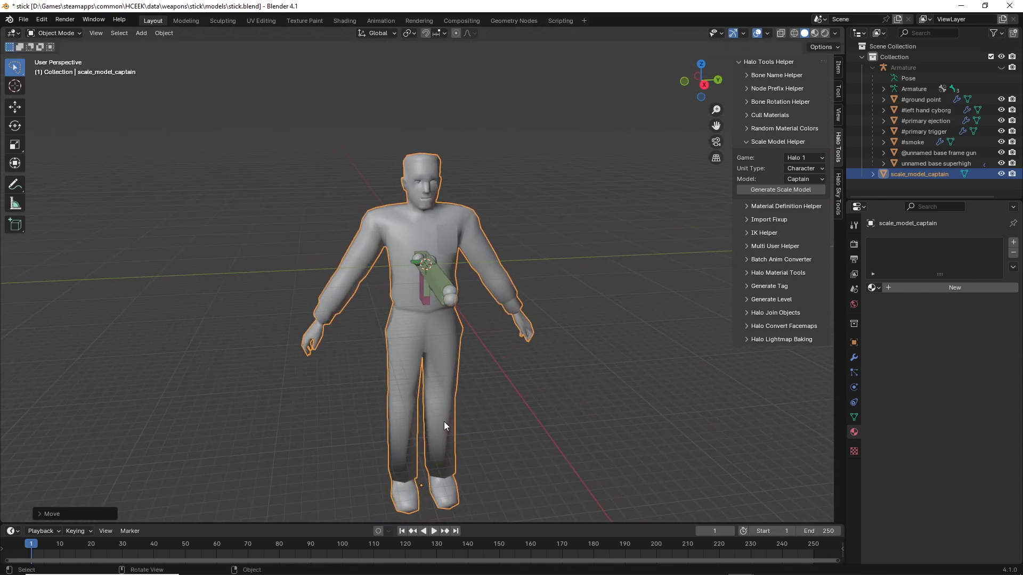
Undo the Captain scale model's move and creation, collapse the scale model helper and save stick.blend.
{"action": "key", "text": "ctrl+z"}
{"action": "key", "text": "ctrl+z"}
{"action": "key", "text": "ctrl+z"}
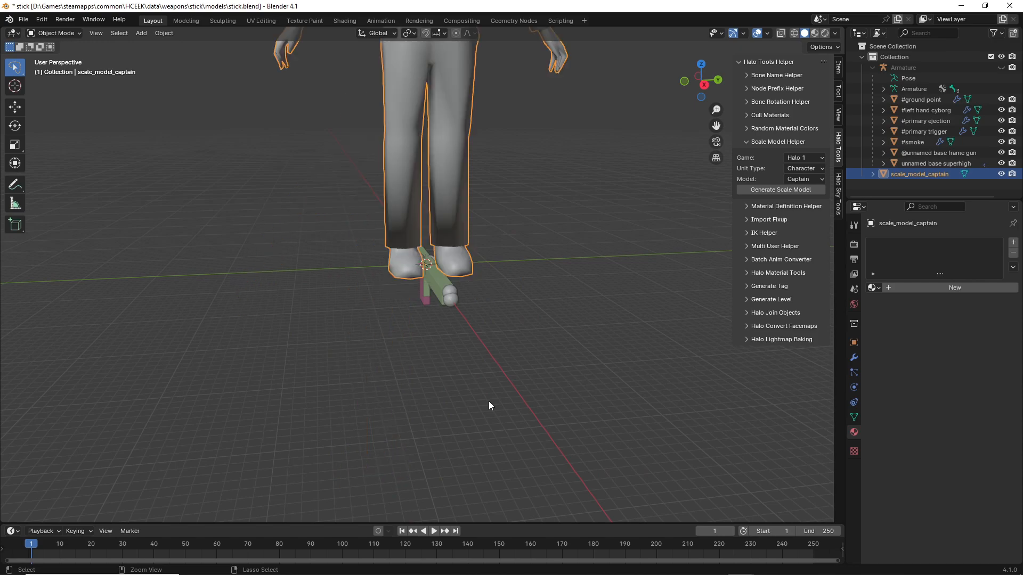
{"action": "middle_click_drag", "start_coordinate": [489, 402], "coordinate": [609, 312]}
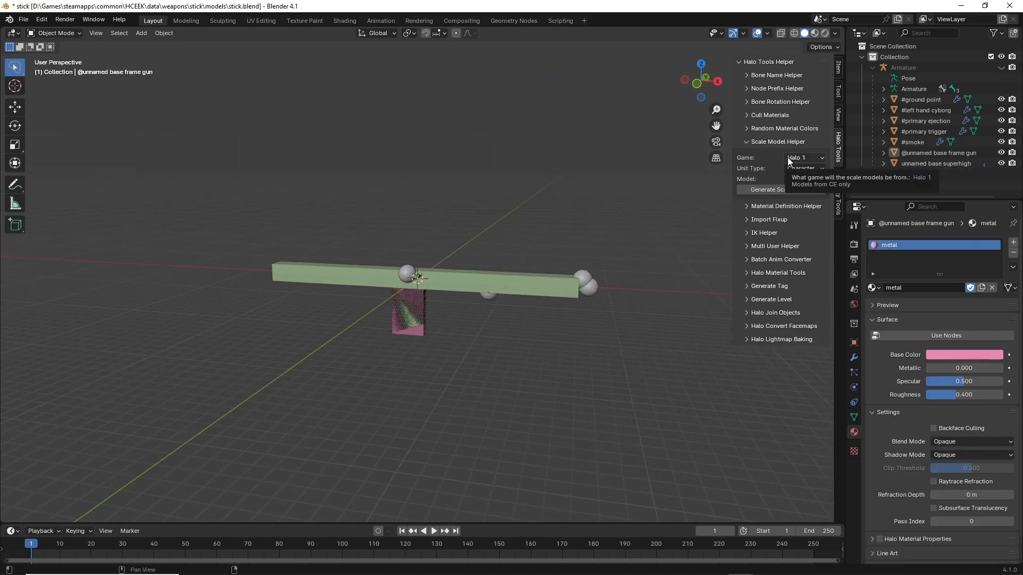
{"action": "left_click", "coordinate": [765, 143]}
{"action": "middle_click_drag", "start_coordinate": [537, 258], "coordinate": [439, 237]}
{"action": "scroll", "coordinate": [529, 252], "scroll_direction": "up", "scroll_amount": 1}
{"action": "key", "text": "ctrl+s"}
Try to export only the collision geometry as a Halo Jointed Model Skeleton (JMS) file named base in the models folder.
{"action": "left_click", "coordinate": [24, 19]}
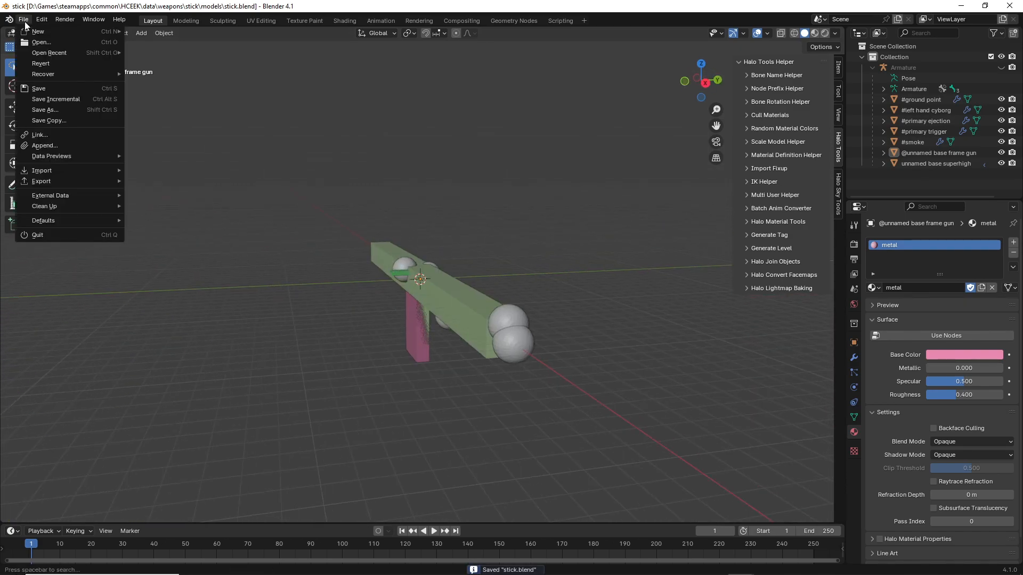
{"action": "mouse_move", "coordinate": [44, 181]}
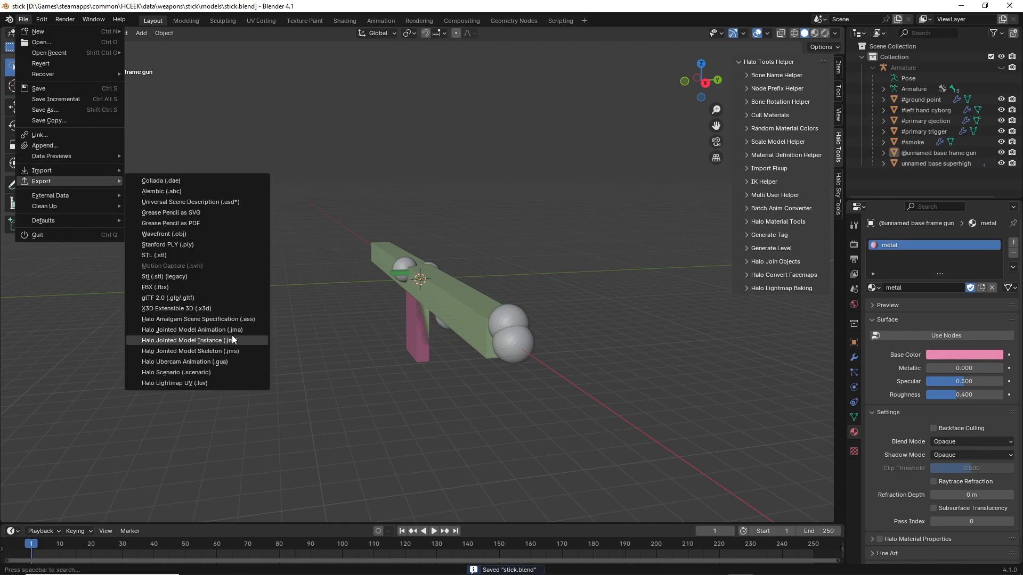
{"action": "left_click", "coordinate": [228, 350]}
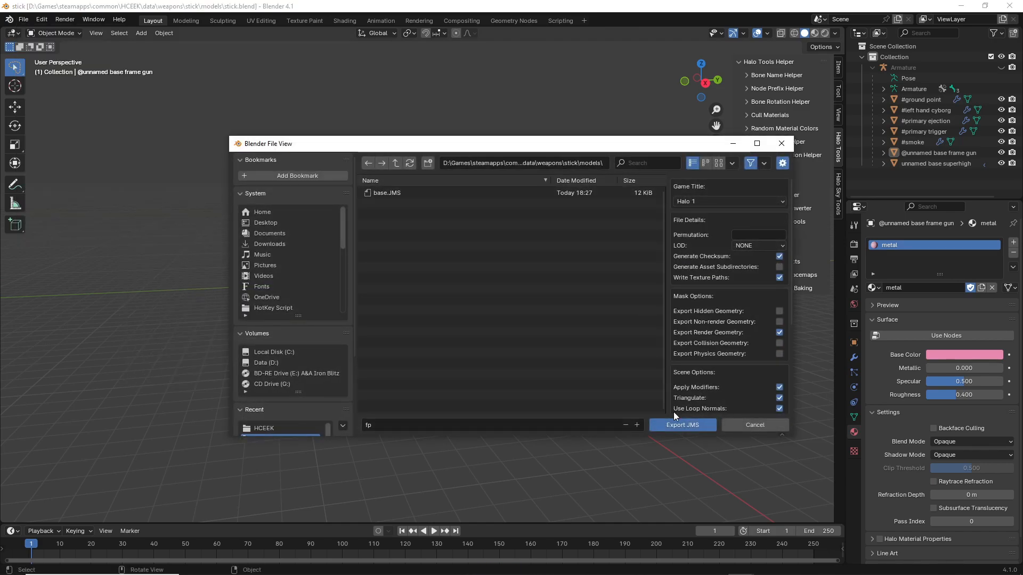
{"action": "left_click", "coordinate": [403, 428]}
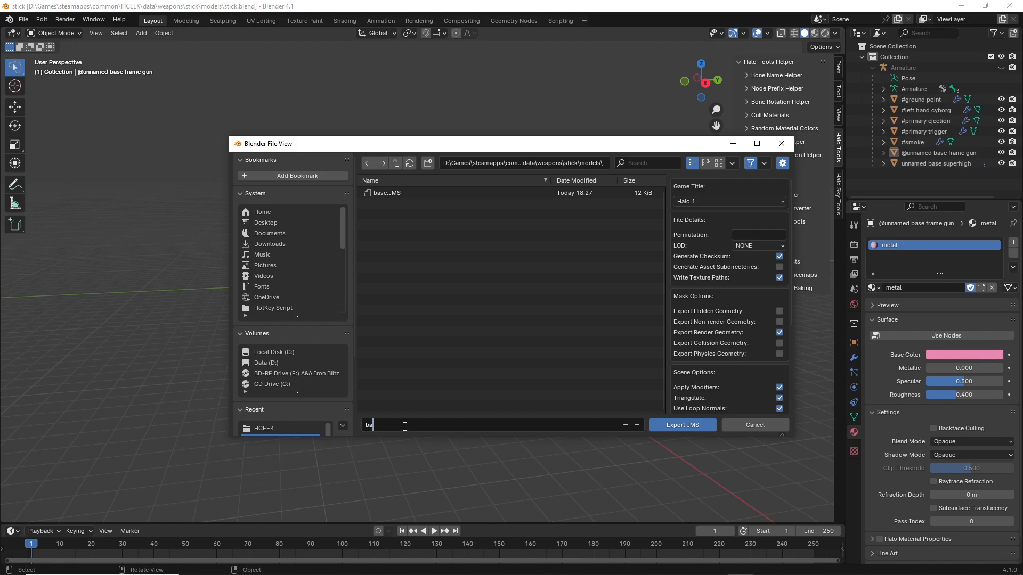
{"action": "left_click", "coordinate": [780, 333]}
{"action": "left_click", "coordinate": [466, 420]}
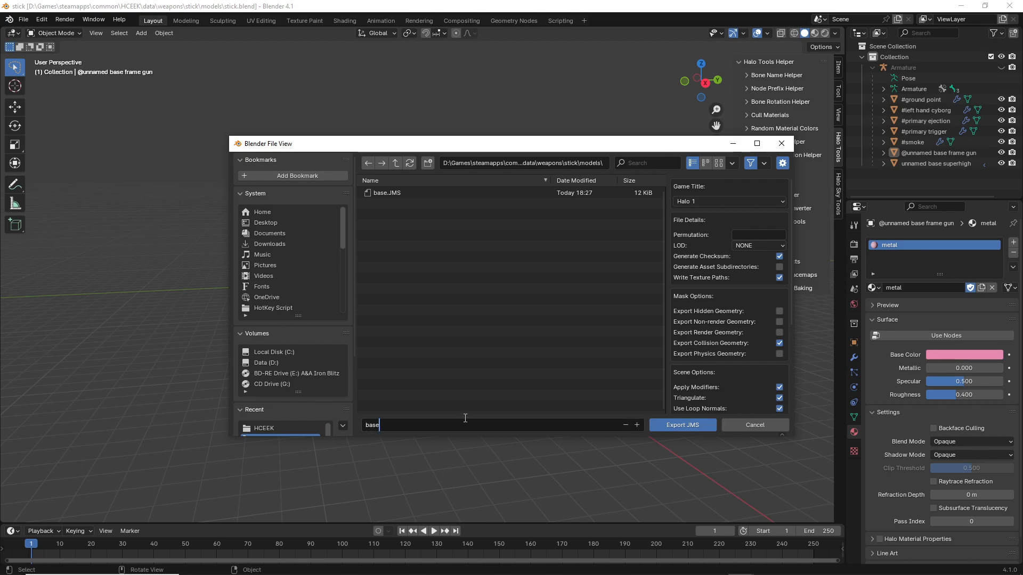
{"action": "left_click", "coordinate": [682, 425]}
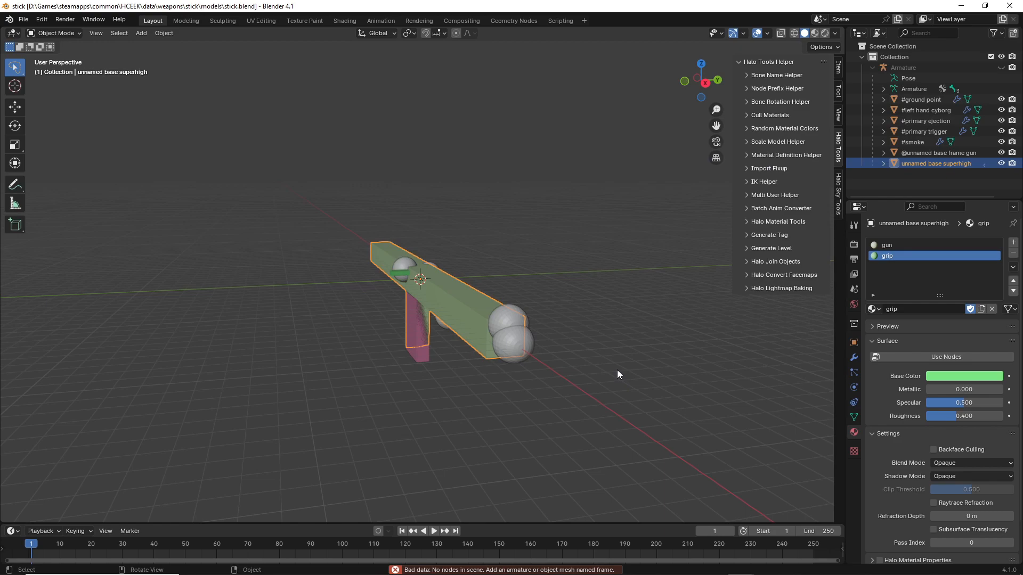
{"action": "middle_click_drag", "start_coordinate": [617, 370], "coordinate": [656, 382]}
{"action": "left_click", "coordinate": [1000, 68]}
{"action": "middle_click_drag", "start_coordinate": [569, 268], "coordinate": [583, 264]}
{"action": "left_click", "coordinate": [929, 66]}
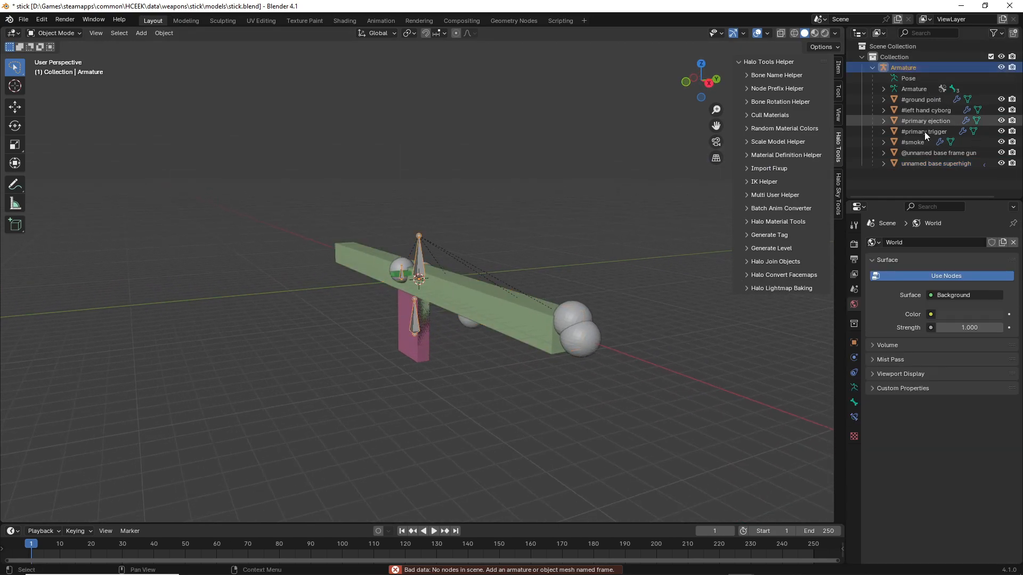
{"action": "left_click", "coordinate": [921, 152]}
{"action": "left_click", "coordinate": [922, 162]}
{"action": "left_click", "coordinate": [920, 154]}
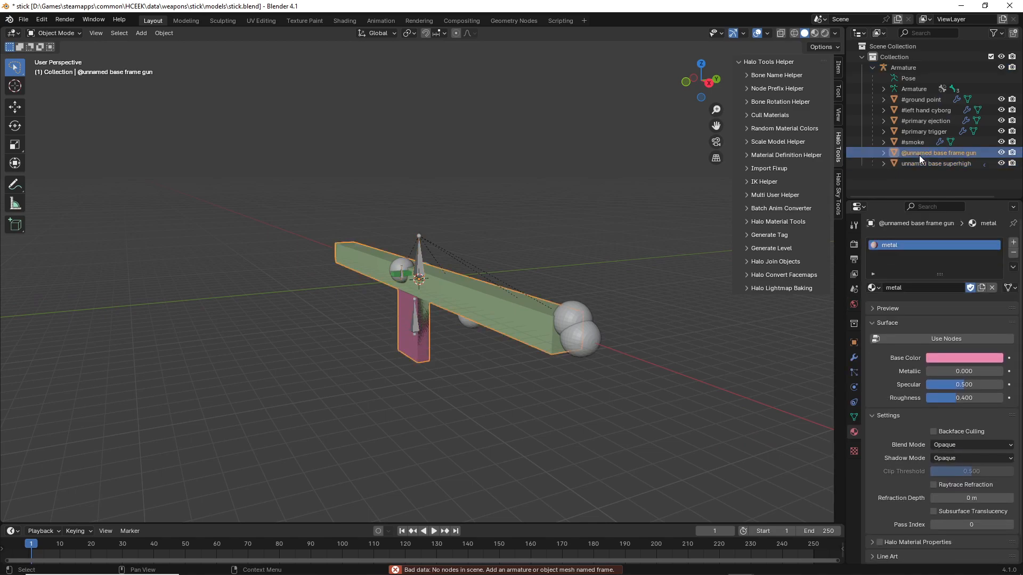
{"action": "key", "text": "ctrl+s"}
Export a Halo 1 JMS named base to the models folder with render geometry off and collision geometry on.
{"action": "left_click", "coordinate": [24, 20]}
{"action": "mouse_move", "coordinate": [64, 181]}
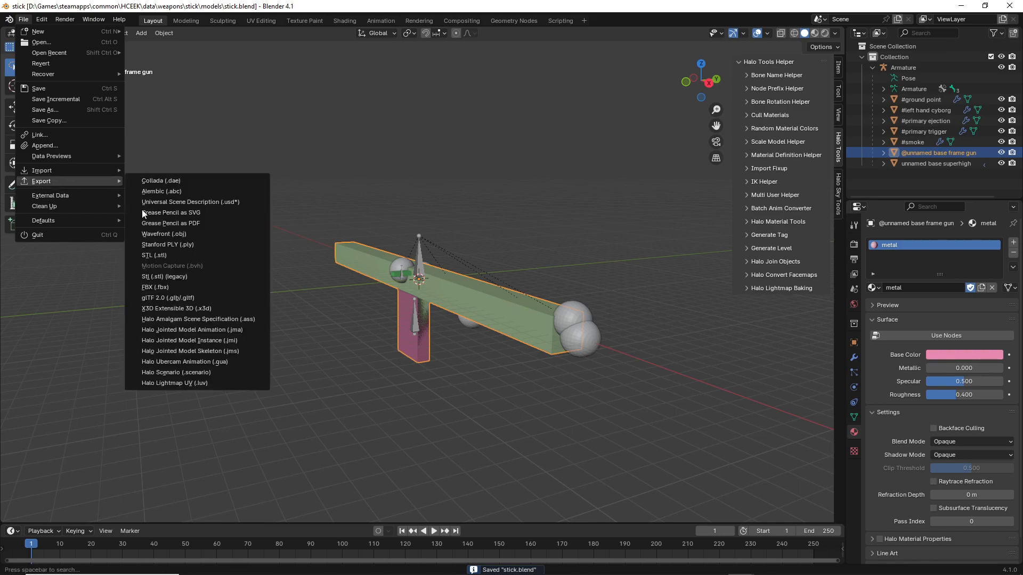
{"action": "left_click", "coordinate": [236, 350]}
{"action": "left_click", "coordinate": [440, 425]}
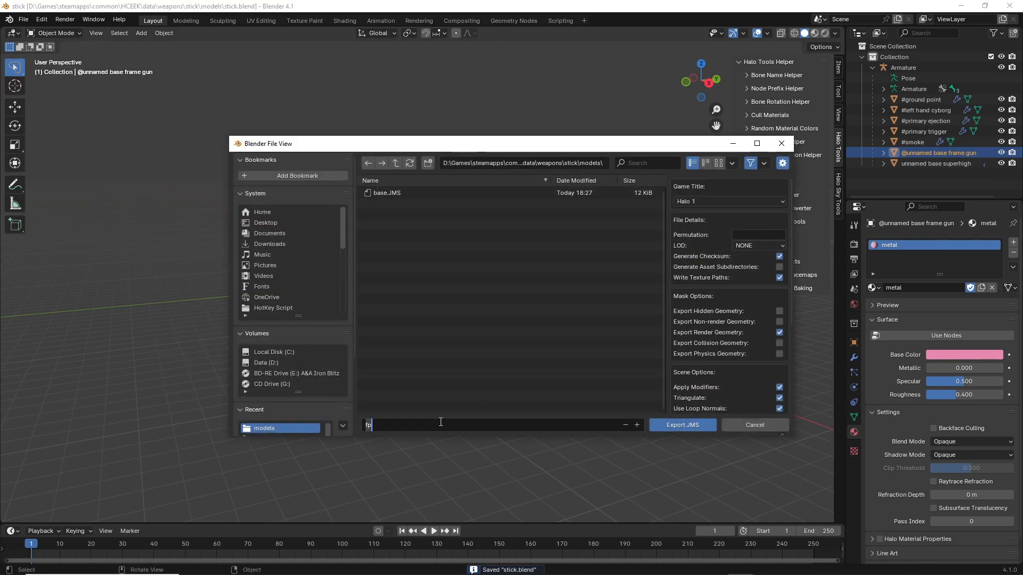
{"action": "left_click", "coordinate": [779, 332]}
{"action": "left_click", "coordinate": [779, 343]}
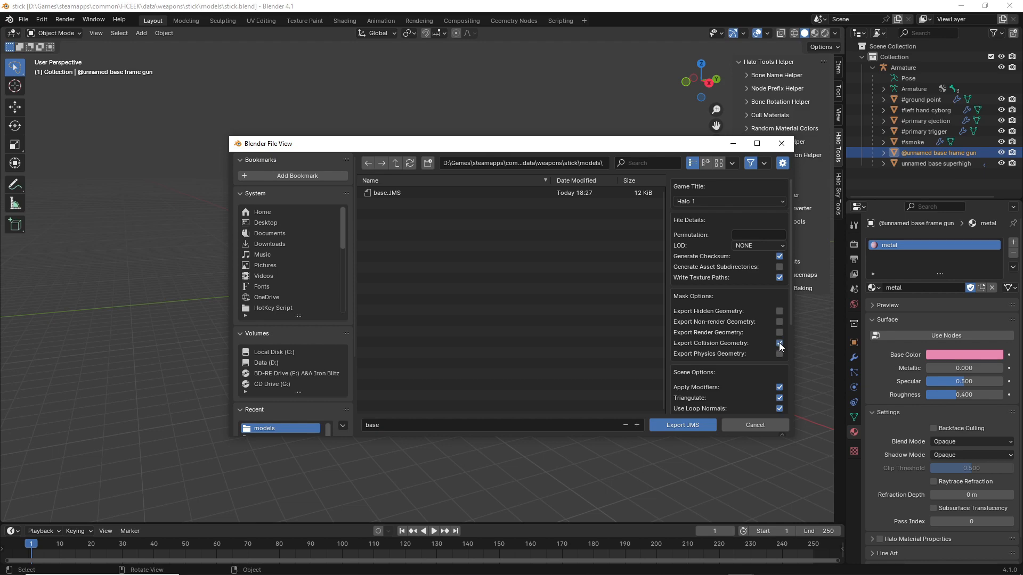
{"action": "left_click", "coordinate": [667, 420]}
Switch to File Explorer and put base_collision.JMS from the stick weapon's models folder into its physics folder.
{"action": "left_click", "coordinate": [959, 7]}
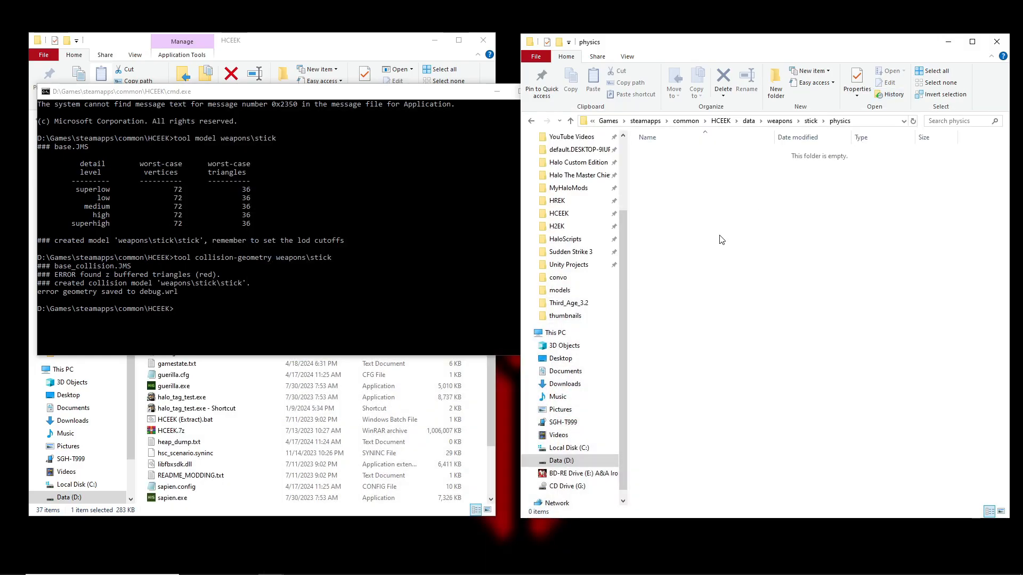
{"action": "left_click", "coordinate": [814, 122]}
{"action": "double_click", "coordinate": [667, 176]}
{"action": "left_click", "coordinate": [673, 166]}
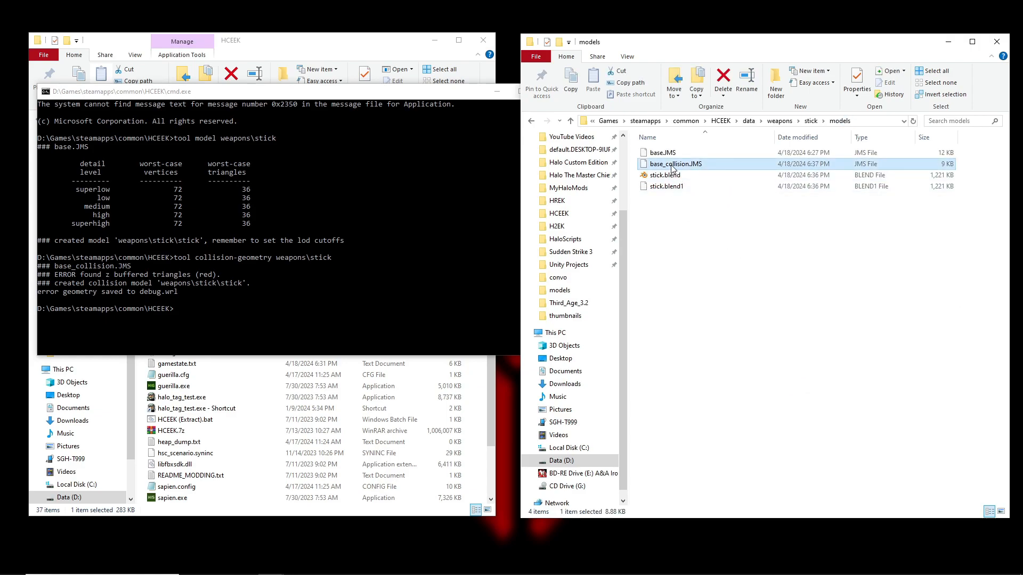
{"action": "left_click", "coordinate": [811, 121]}
{"action": "left_click", "coordinate": [669, 188]}
{"action": "double_click", "coordinate": [669, 187]}
{"action": "key", "text": "ctrl+v"}
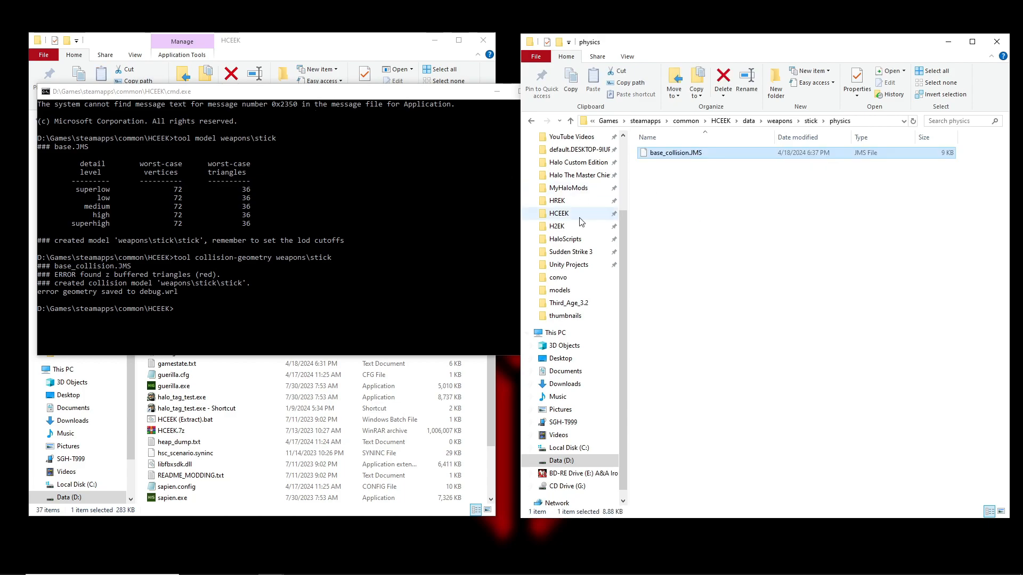
Recompile the collision model in the command prompt with "tool collision-geometry weapons\stick".
{"action": "left_click", "coordinate": [340, 98]}
{"action": "key", "text": "Return"}
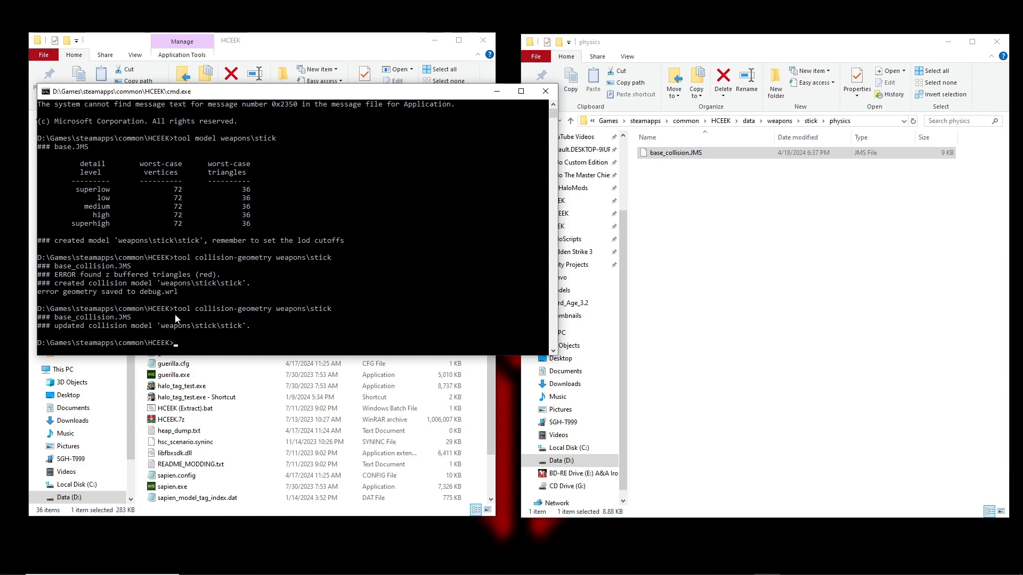
{"action": "left_click", "coordinate": [830, 281]}
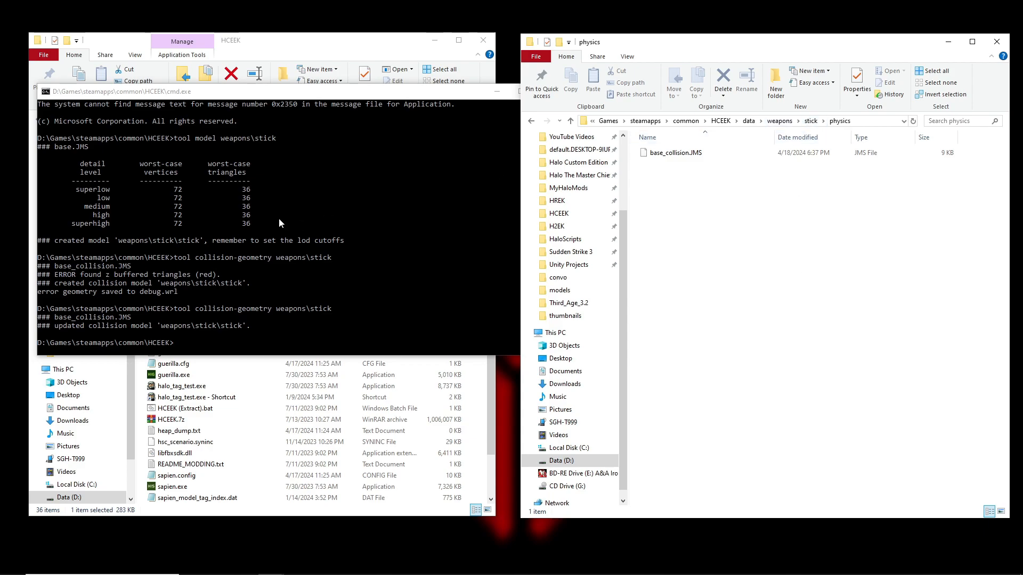
Return to the stick data folder and compile the first-person model with "tool model weapons\stick\fp".
{"action": "left_click", "coordinate": [809, 122]}
{"action": "left_click", "coordinate": [190, 344]}
{"action": "key", "text": "Up"}
{"action": "key", "text": "Up"}
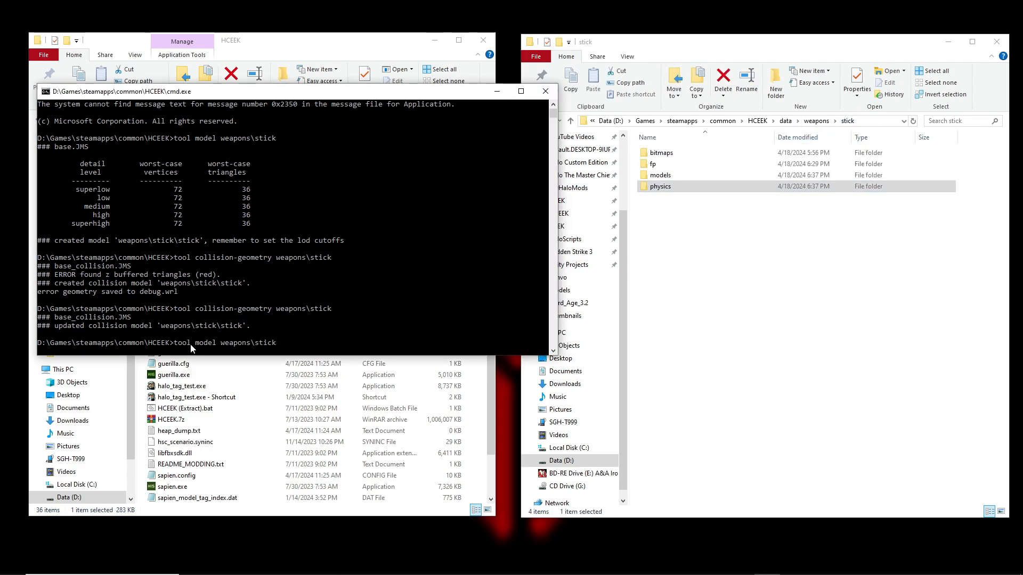
{"action": "type", "text": "p"}
{"action": "key", "text": "Return"}
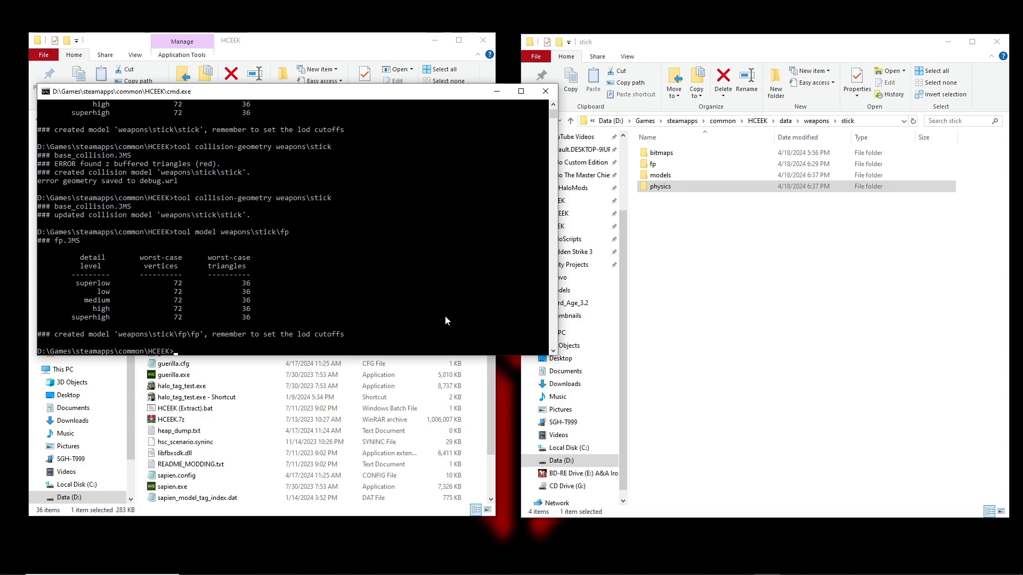
Browse to HCEEK\tags\weapons\stick and check the compiled model and collision tags there and in the fp subfolder.
{"action": "left_click", "coordinate": [782, 309]}
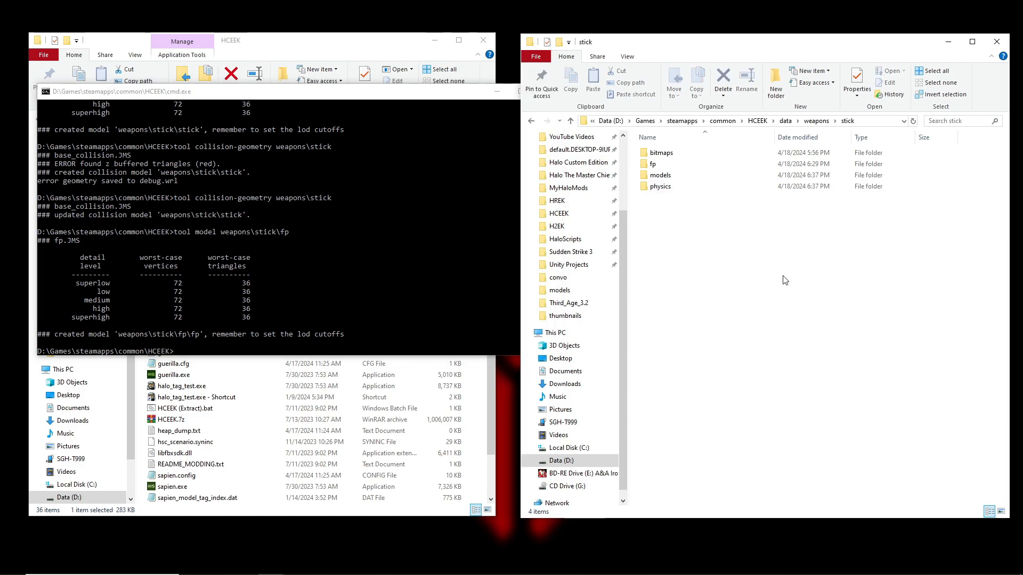
{"action": "left_click", "coordinate": [757, 121]}
{"action": "double_click", "coordinate": [658, 242]}
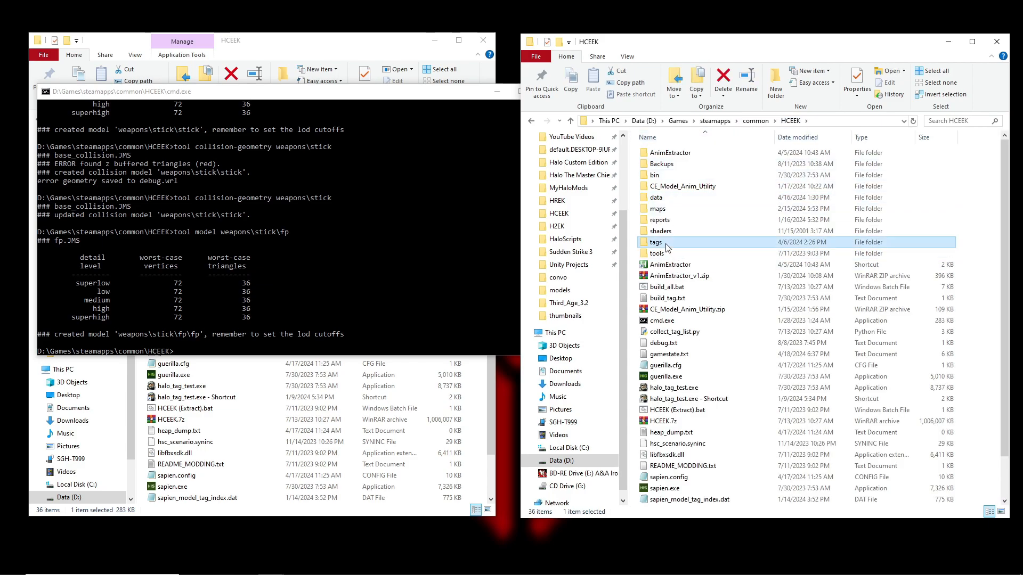
{"action": "double_click", "coordinate": [662, 399]}
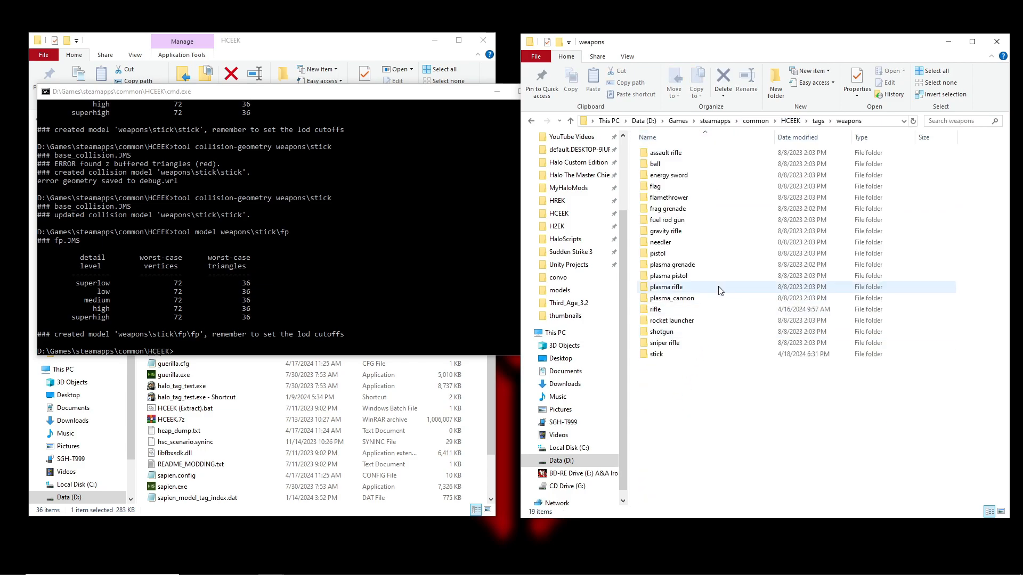
{"action": "double_click", "coordinate": [657, 354]}
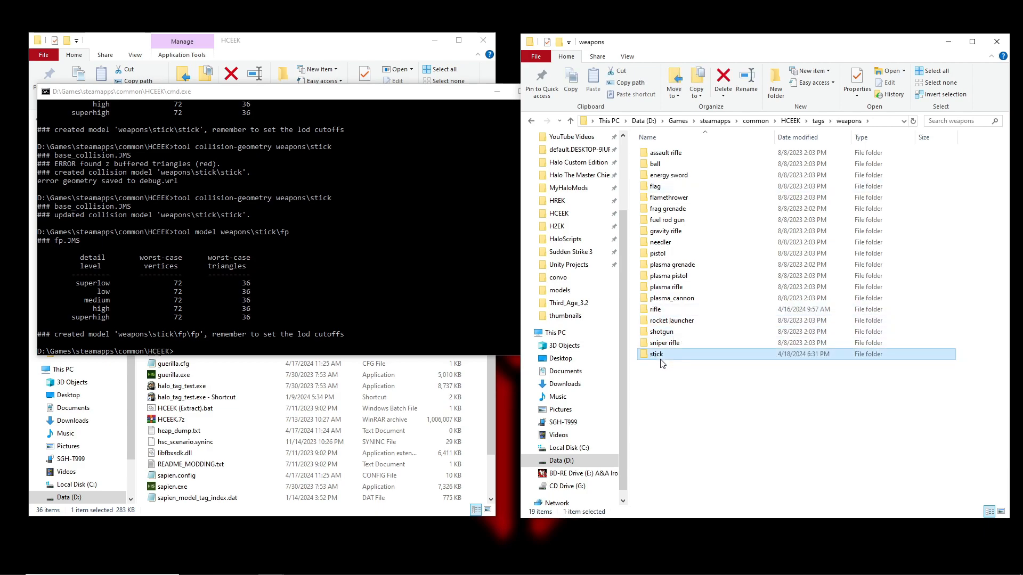
{"action": "left_click", "coordinate": [667, 164]}
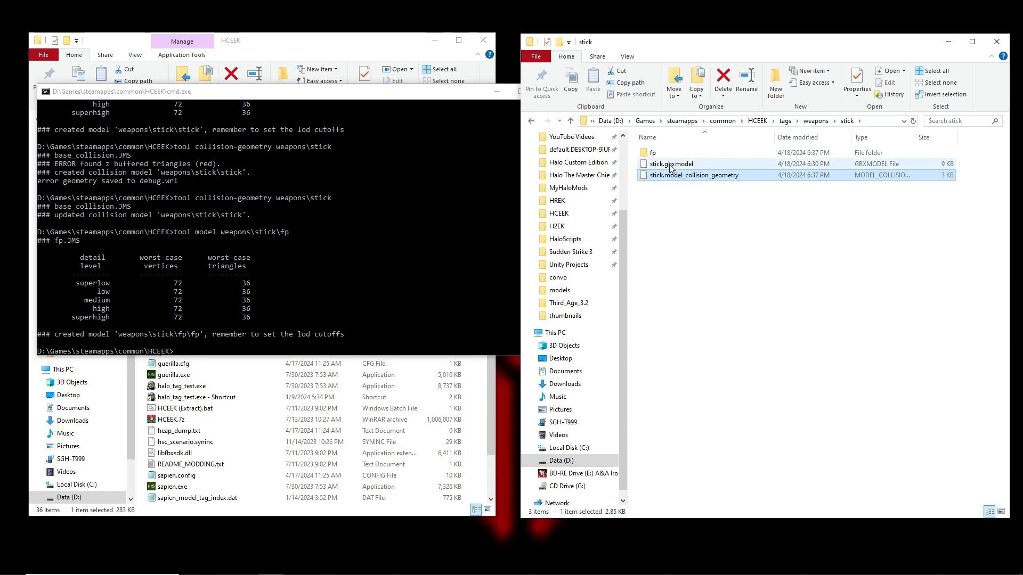
{"action": "double_click", "coordinate": [682, 153]}
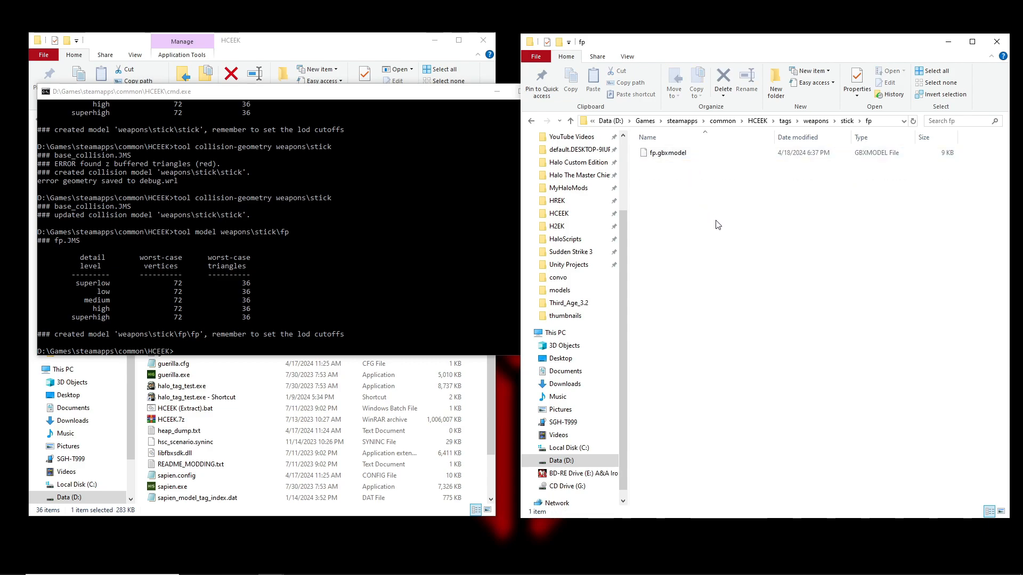
{"action": "left_click", "coordinate": [698, 156]}
{"action": "left_click", "coordinate": [846, 121]}
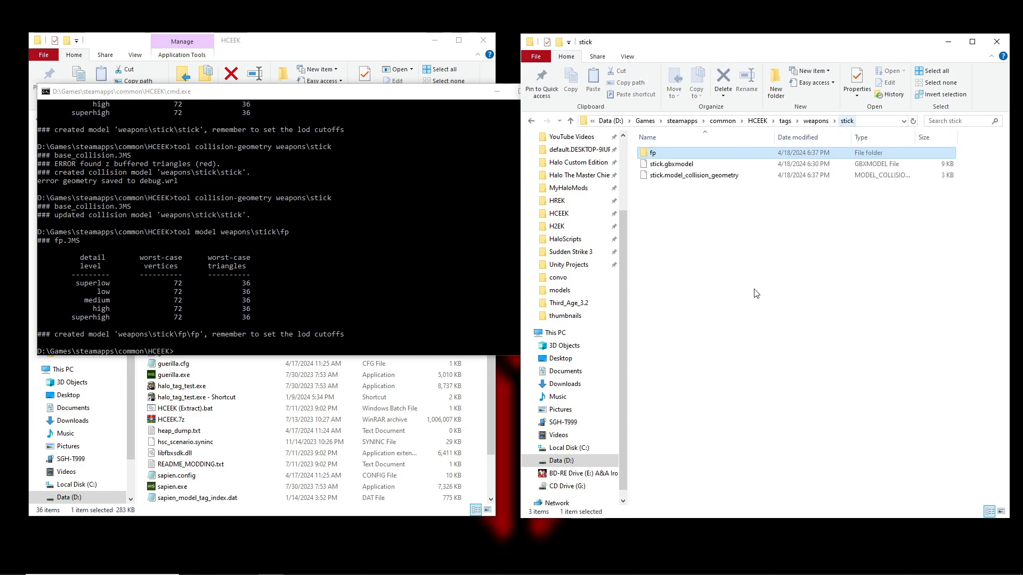
Launch HCE Guerilla from the HCEEK folder, close the warthog and transport physics tags, and fit its window beside the stick tags folder.
{"action": "left_click", "coordinate": [366, 44]}
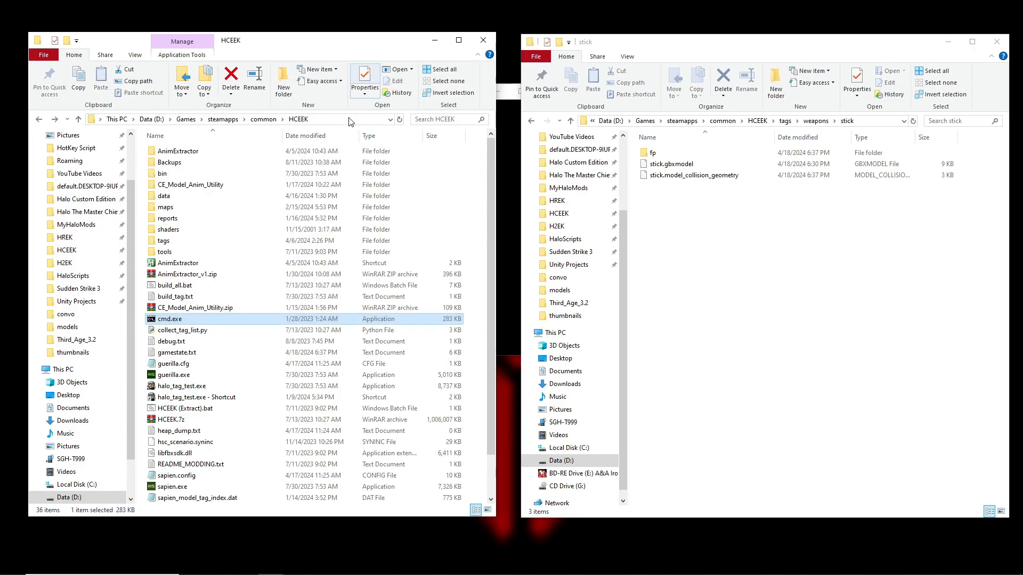
{"action": "double_click", "coordinate": [186, 377]}
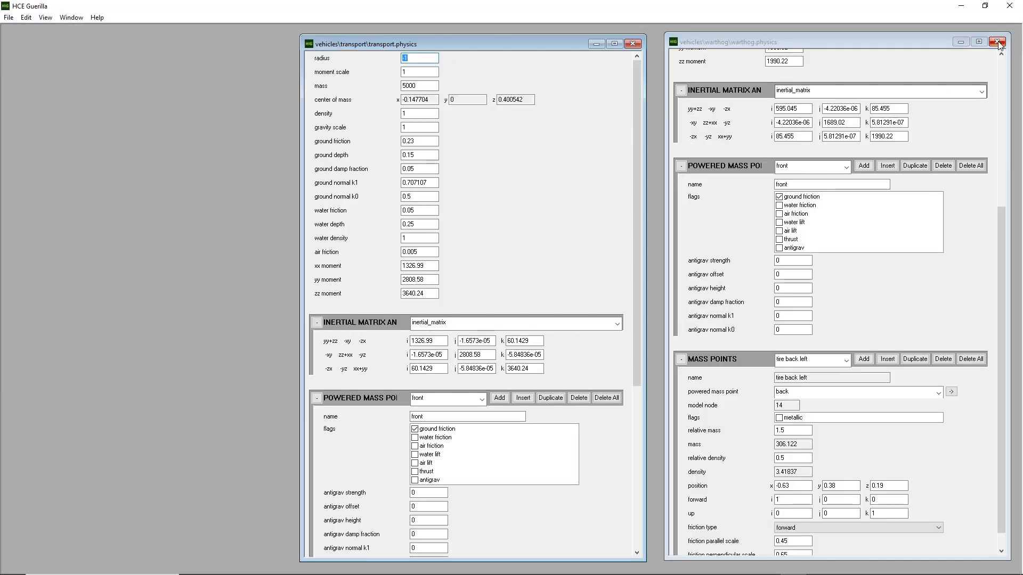
{"action": "left_click", "coordinate": [998, 42]}
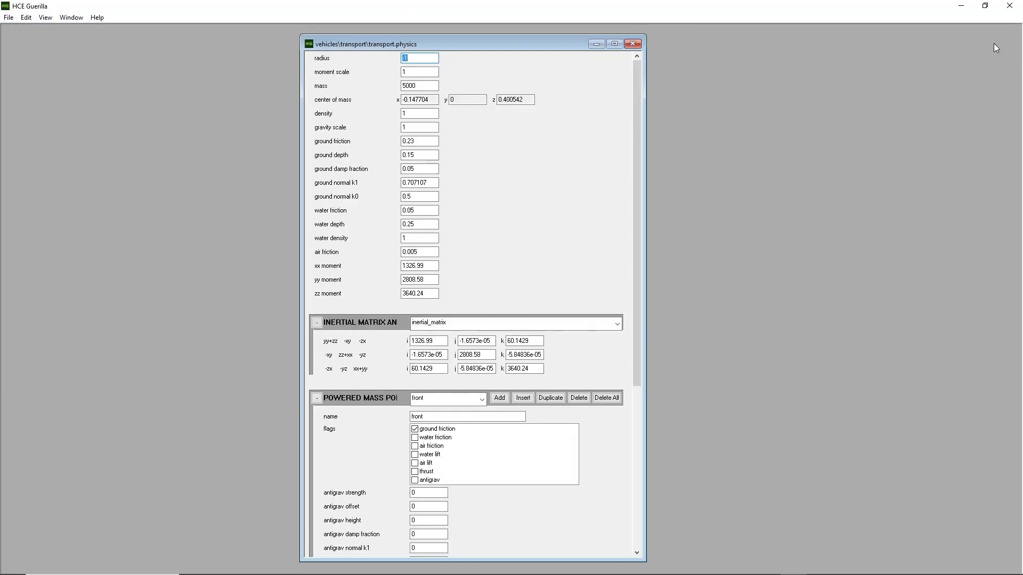
{"action": "left_click", "coordinate": [636, 45]}
{"action": "left_click_drag", "start_coordinate": [637, 7], "coordinate": [436, 39]}
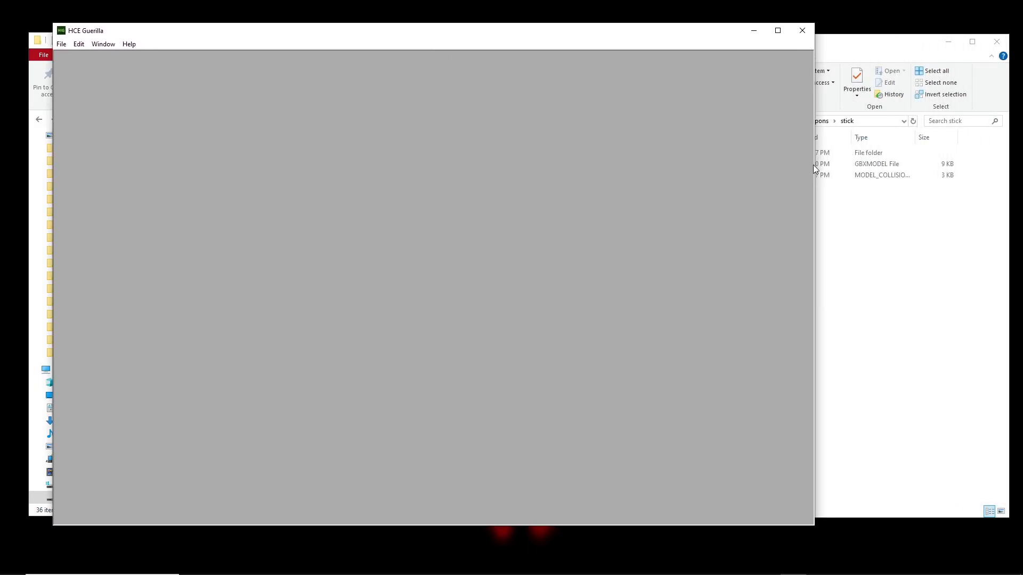
{"action": "left_click_drag", "start_coordinate": [813, 164], "coordinate": [530, 164]}
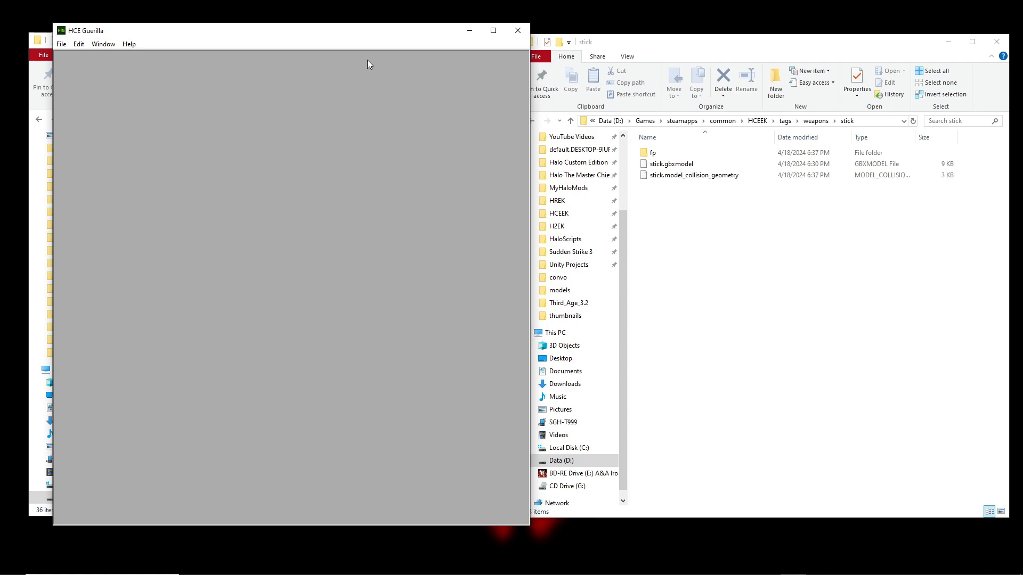
{"action": "left_click_drag", "start_coordinate": [336, 36], "coordinate": [294, 21]}
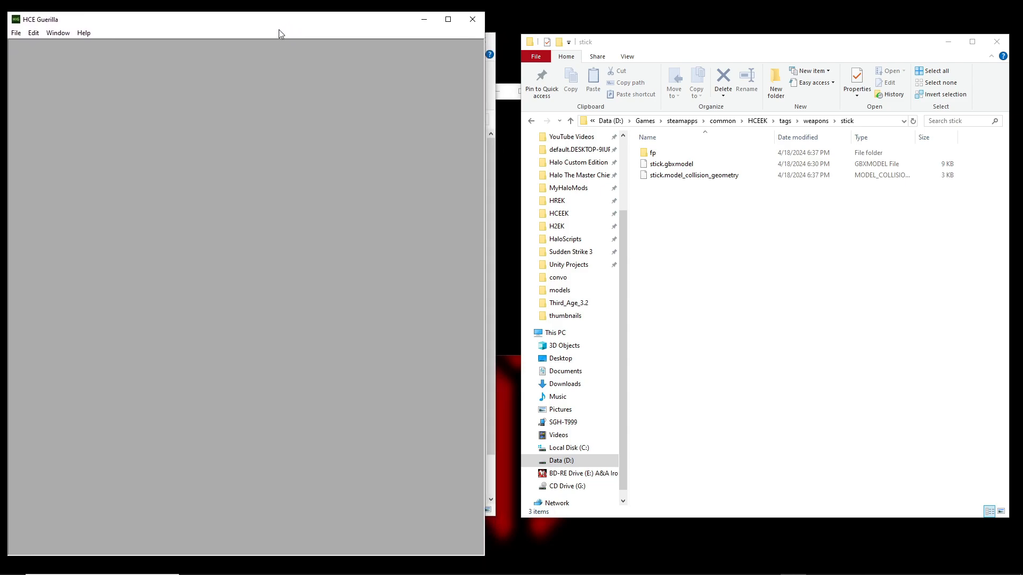
{"action": "left_click", "coordinate": [19, 35]}
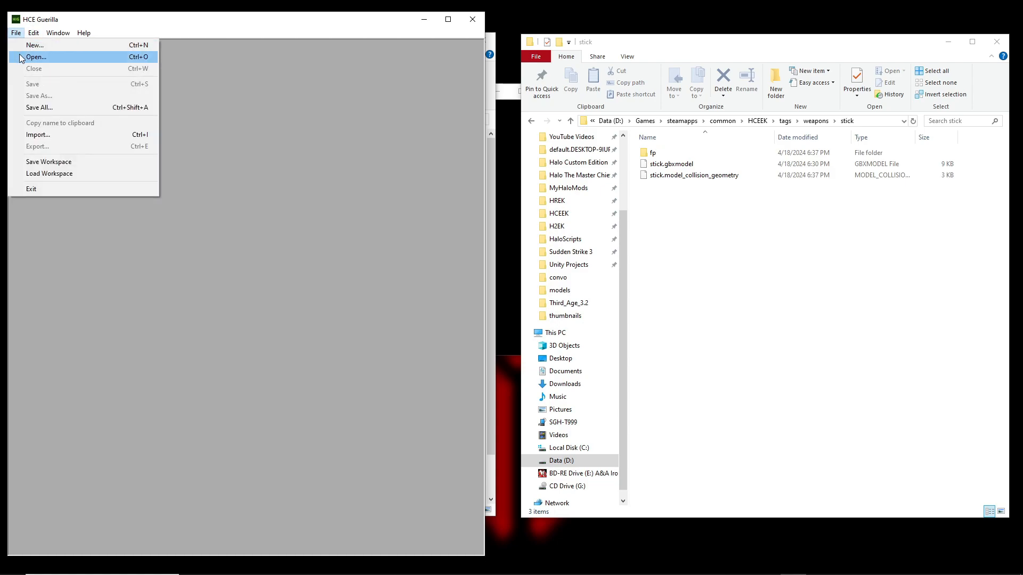
{"action": "left_click", "coordinate": [21, 58]}
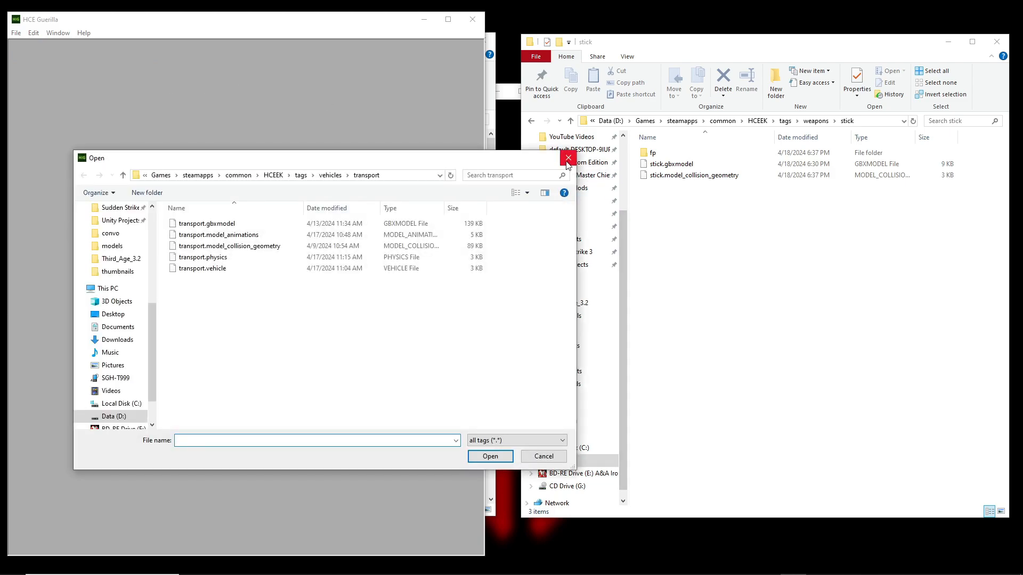
{"action": "left_click", "coordinate": [568, 158]}
Create a new tag of the weapon group.
{"action": "left_click", "coordinate": [16, 33]}
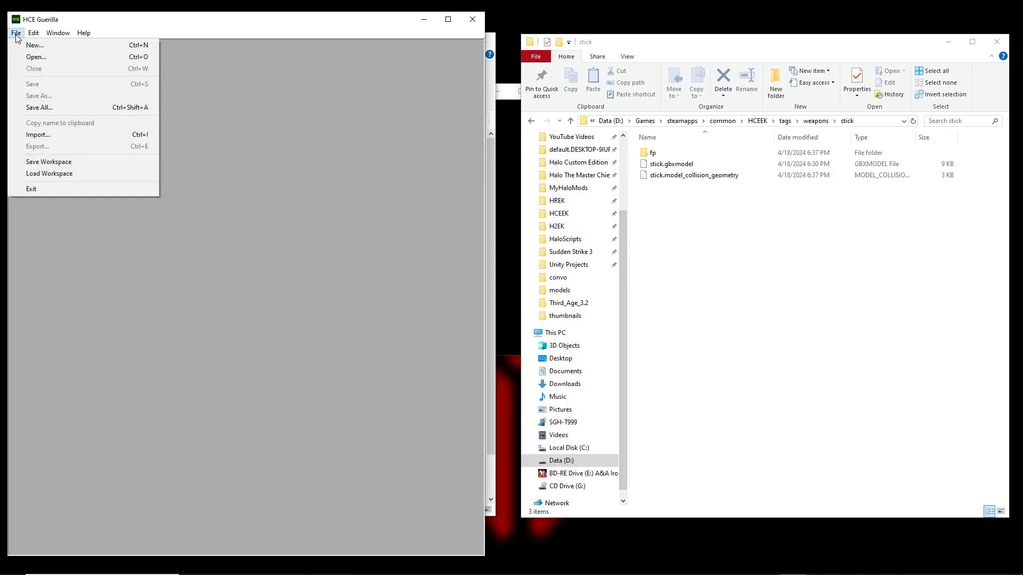
{"action": "left_click", "coordinate": [31, 45]}
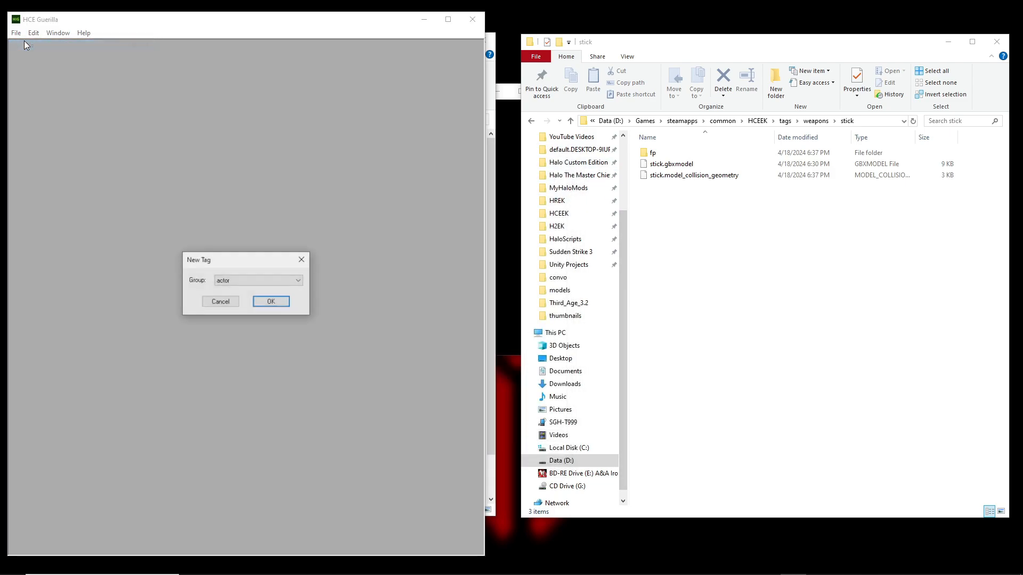
{"action": "left_click", "coordinate": [216, 286]}
{"action": "scroll", "coordinate": [272, 341], "scroll_direction": "down", "scroll_amount": 15}
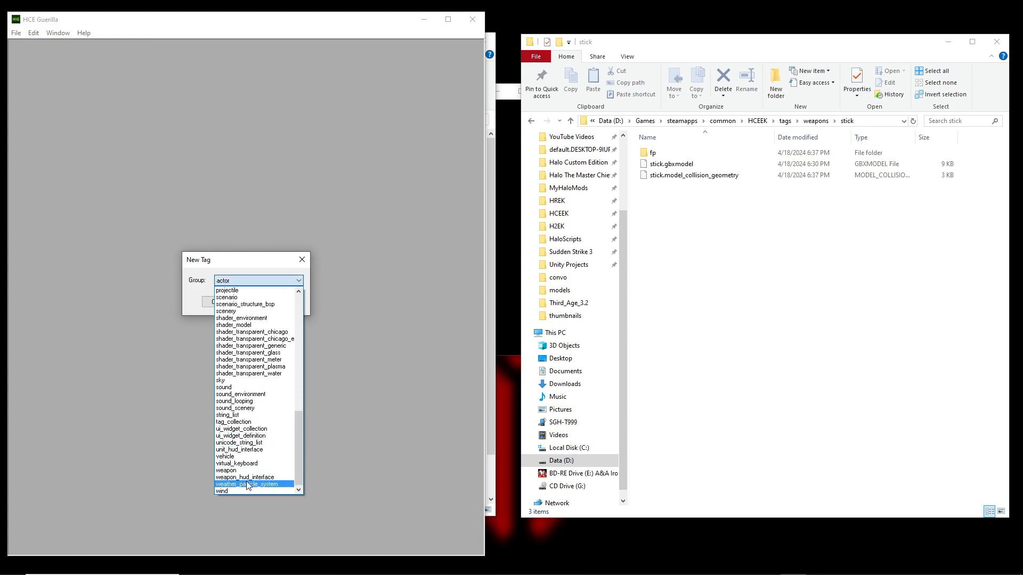
{"action": "left_click", "coordinate": [248, 485]}
{"action": "left_click", "coordinate": [271, 302]}
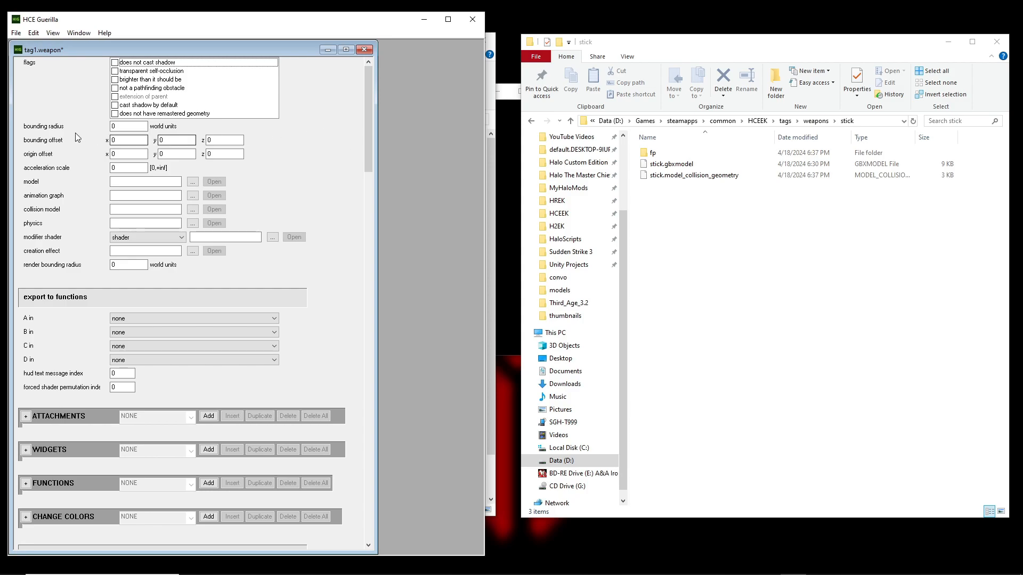
Examine the weapon tag's bounding radius, model, animation, collision and physics fields, and its first-person interface fields alongside the fp tags folder.
{"action": "left_click", "coordinate": [134, 126]}
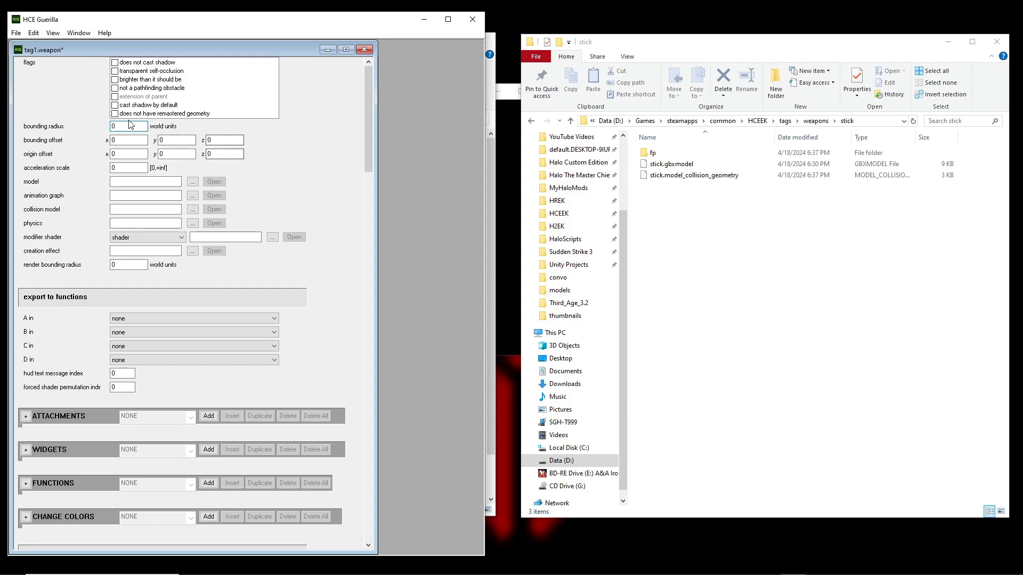
{"action": "left_click", "coordinate": [115, 181]}
{"action": "left_click", "coordinate": [126, 209]}
{"action": "left_click", "coordinate": [144, 222]}
{"action": "left_click", "coordinate": [122, 196]}
{"action": "left_click", "coordinate": [314, 163]}
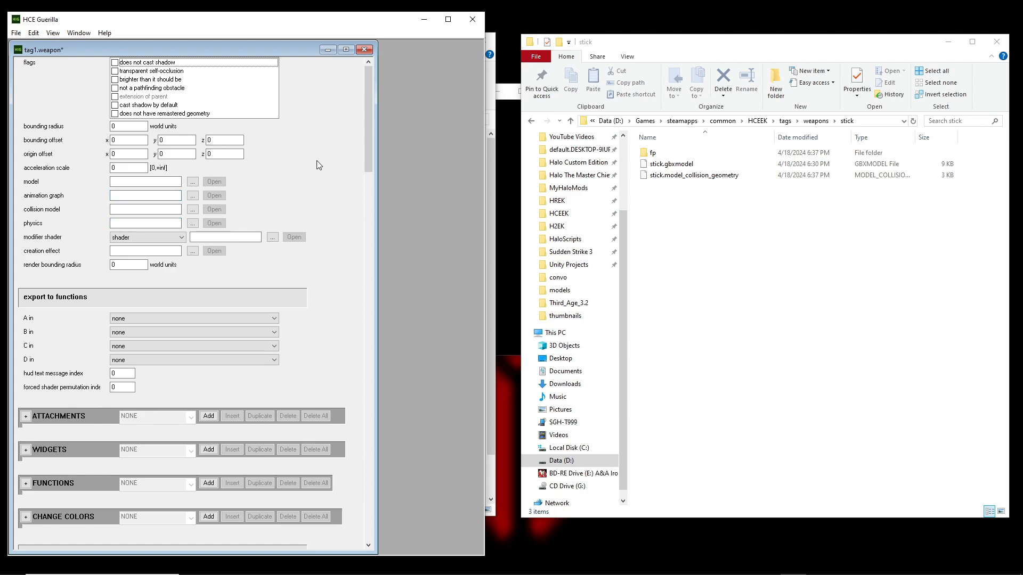
{"action": "left_click_drag", "start_coordinate": [364, 115], "coordinate": [333, 488]}
{"action": "left_click", "coordinate": [130, 326]}
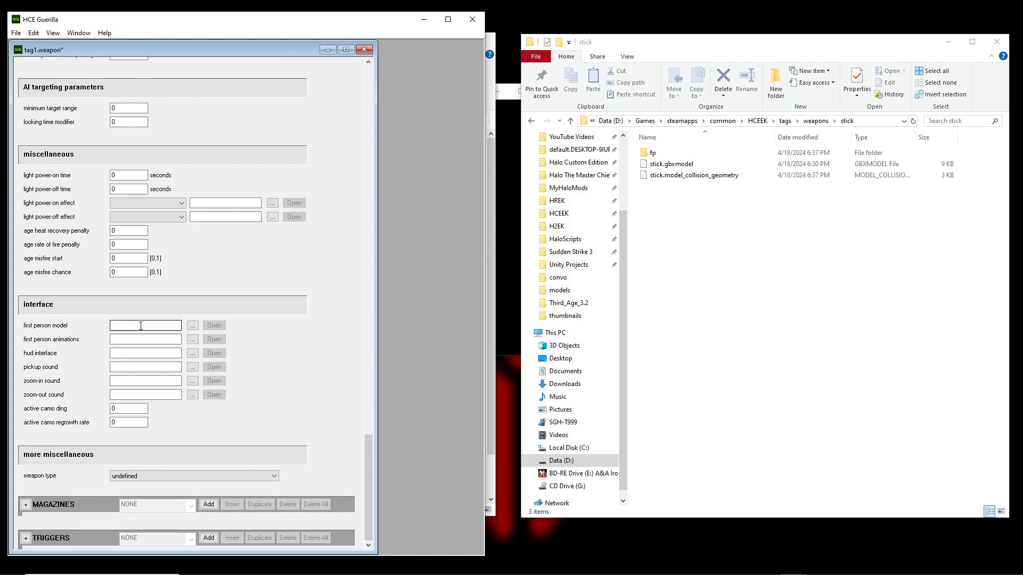
{"action": "double_click", "coordinate": [653, 153]}
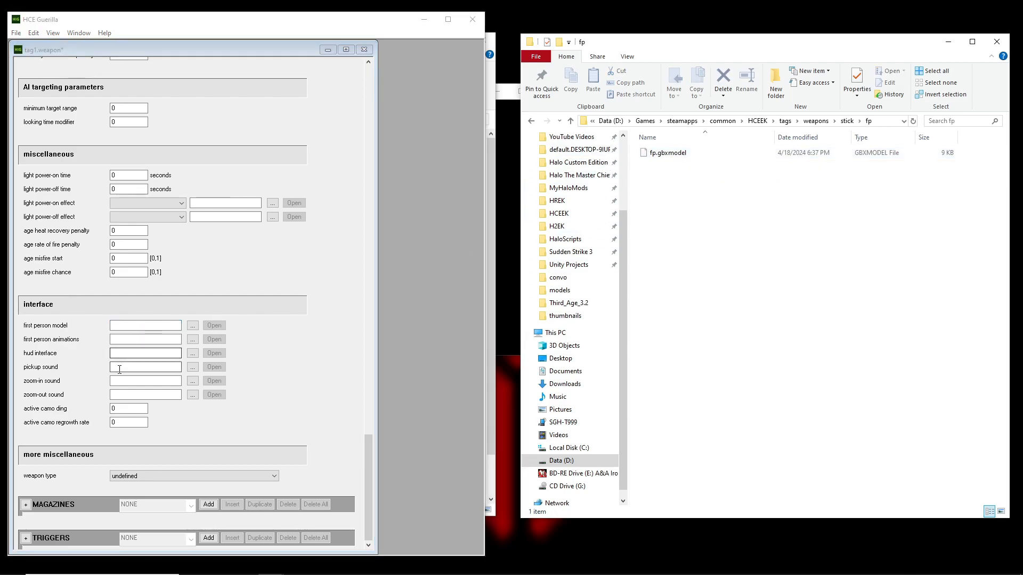
{"action": "left_click", "coordinate": [119, 339]}
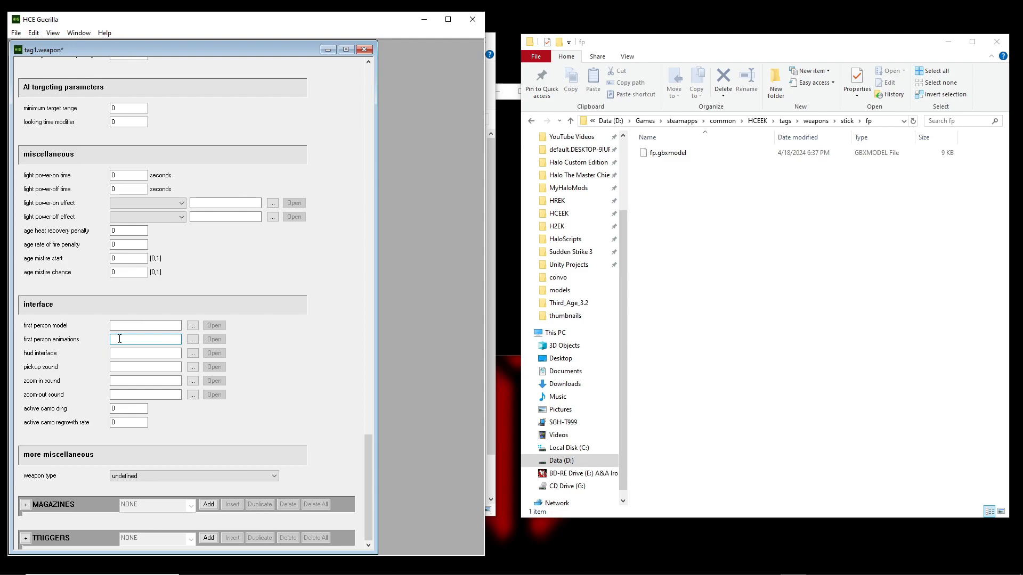
{"action": "left_click", "coordinate": [744, 276]}
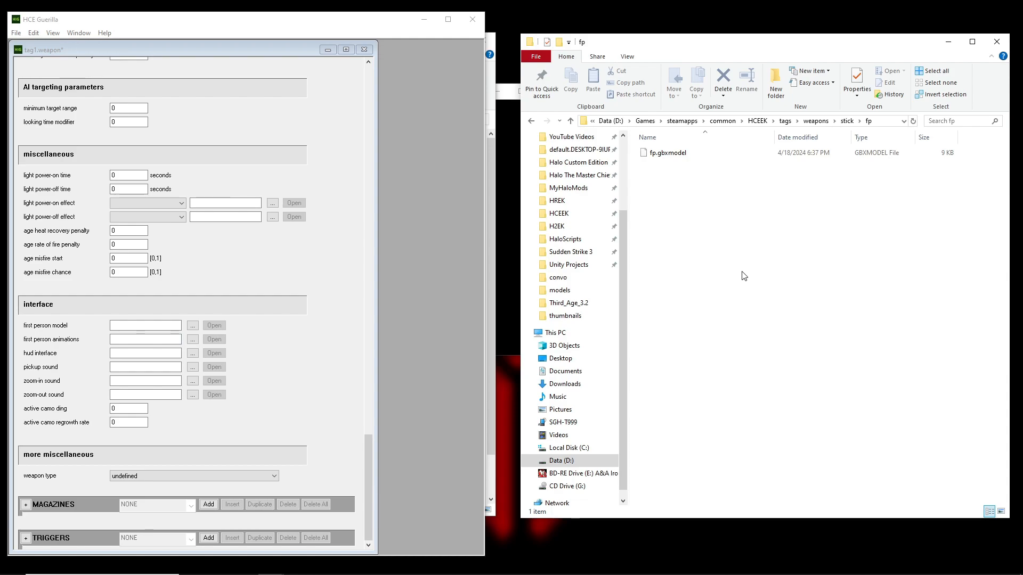
{"action": "left_click", "coordinate": [291, 382]}
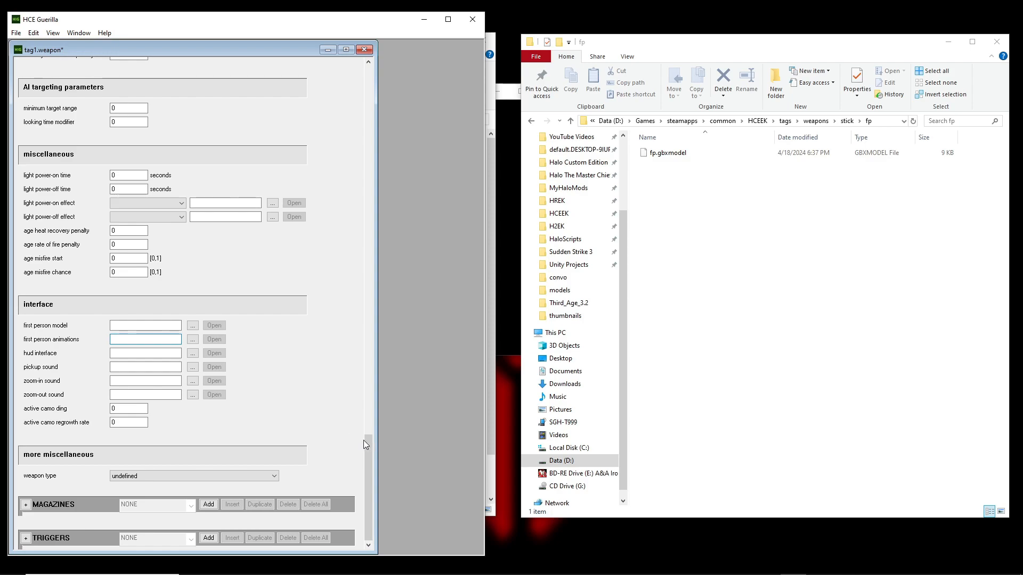
Set the weapon tag's model reference to the stick gbxmodel in tags\weapons\stick.
{"action": "left_click_drag", "start_coordinate": [369, 452], "coordinate": [395, 66]}
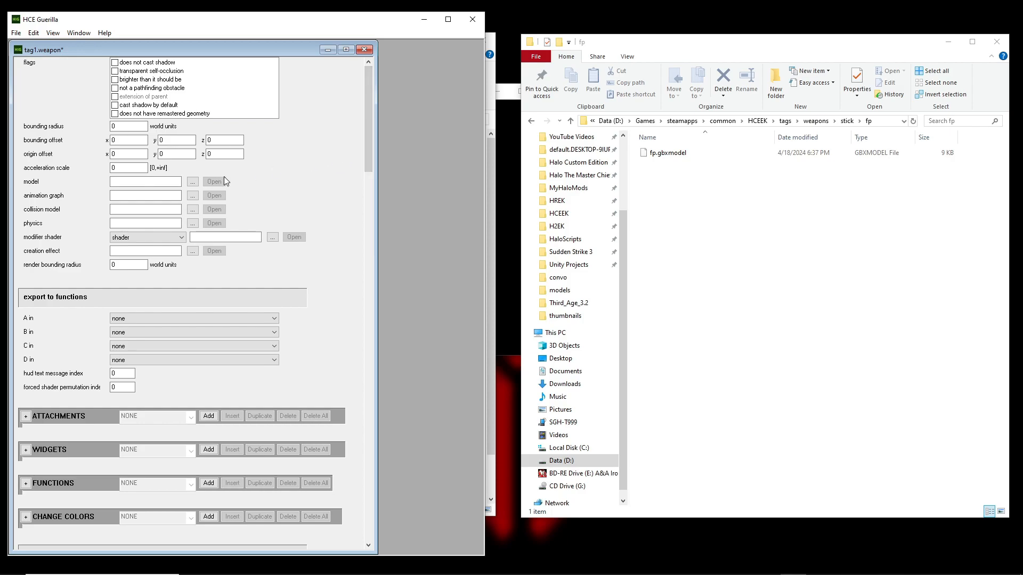
{"action": "left_click", "coordinate": [847, 121]}
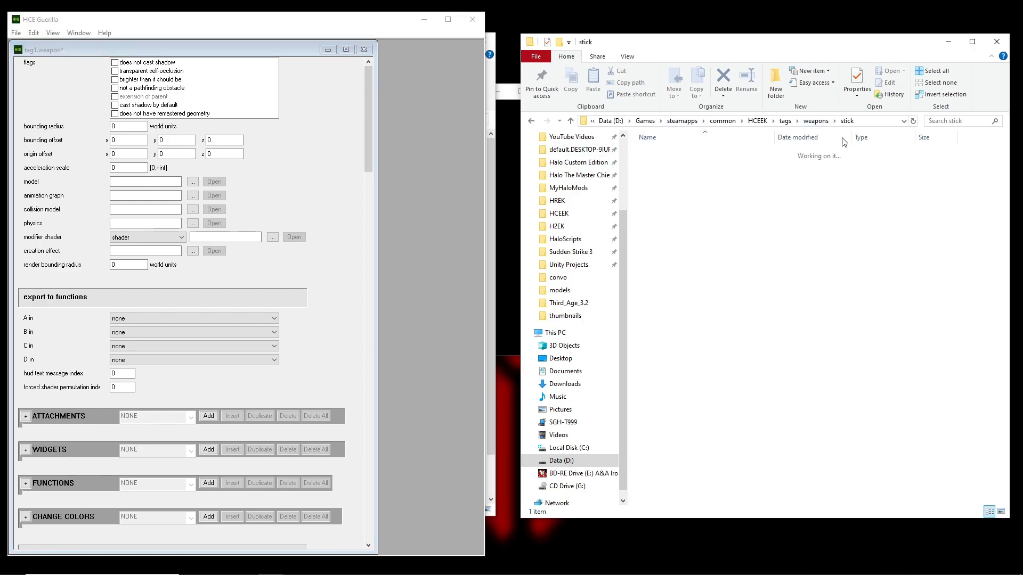
{"action": "left_click", "coordinate": [192, 182]}
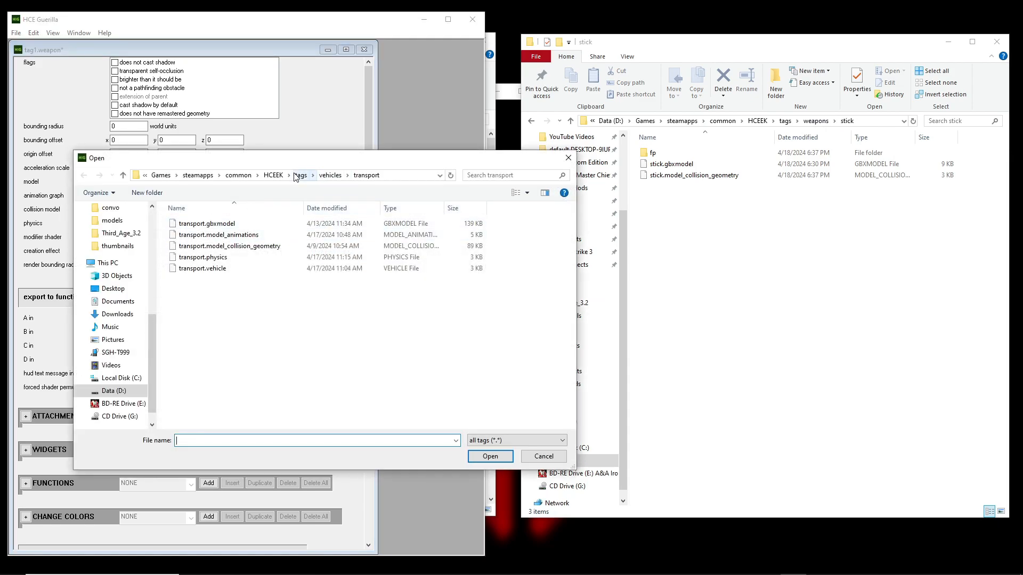
{"action": "left_click", "coordinate": [297, 176]}
{"action": "left_click", "coordinate": [197, 424]}
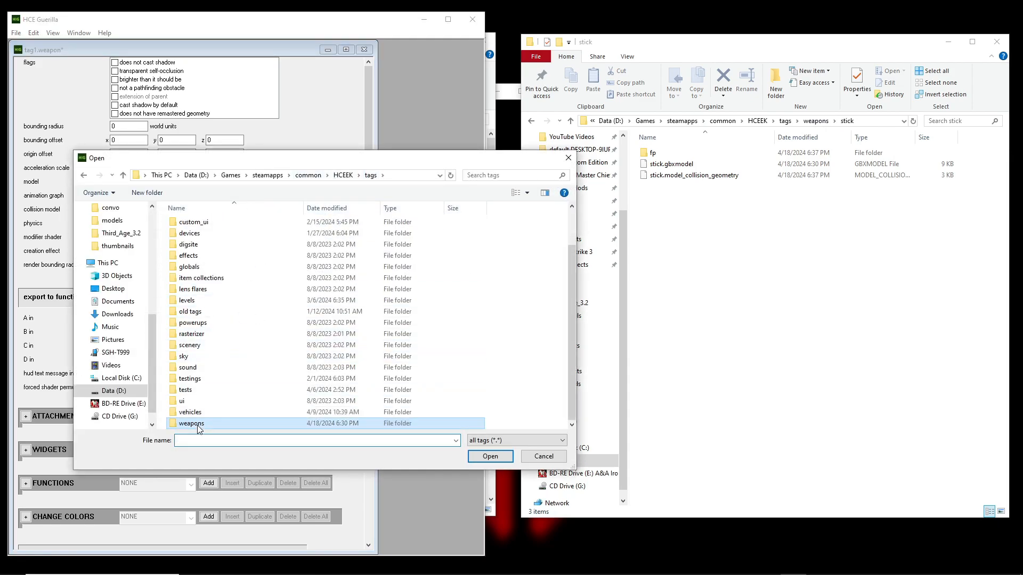
{"action": "double_click", "coordinate": [194, 425]}
{"action": "left_click", "coordinate": [186, 425]}
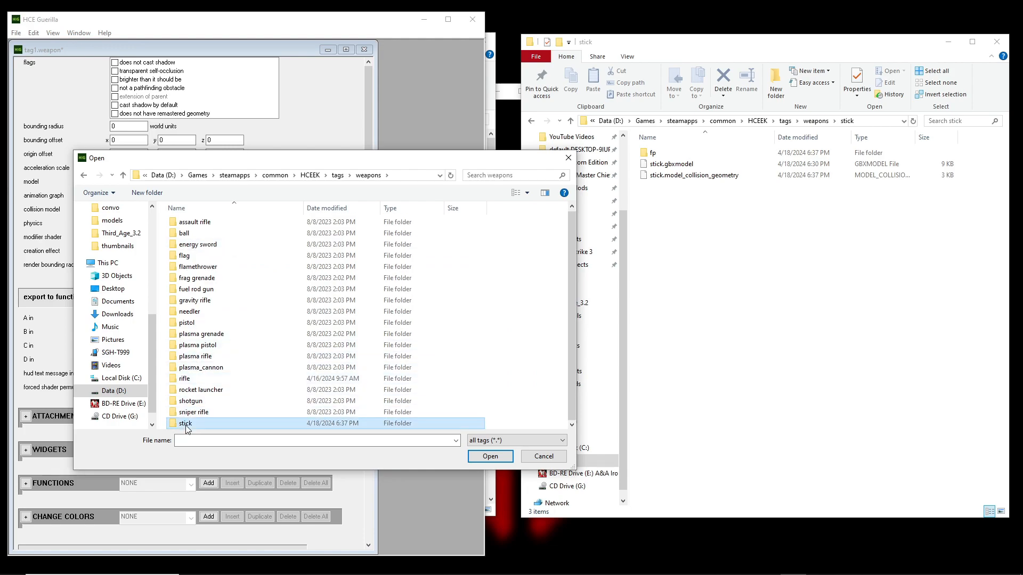
{"action": "double_click", "coordinate": [187, 424]}
{"action": "double_click", "coordinate": [197, 234]}
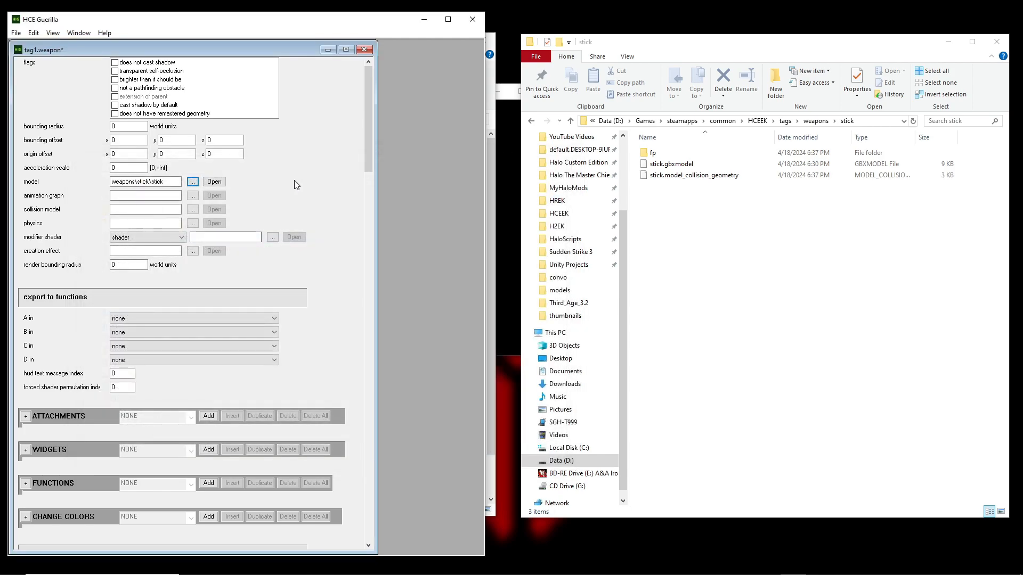
Set the collision model reference to the stick model_collision_geometry tag in weapons\stick.
{"action": "left_click", "coordinate": [193, 209]}
{"action": "left_click", "coordinate": [217, 243]}
{"action": "double_click", "coordinate": [217, 243]}
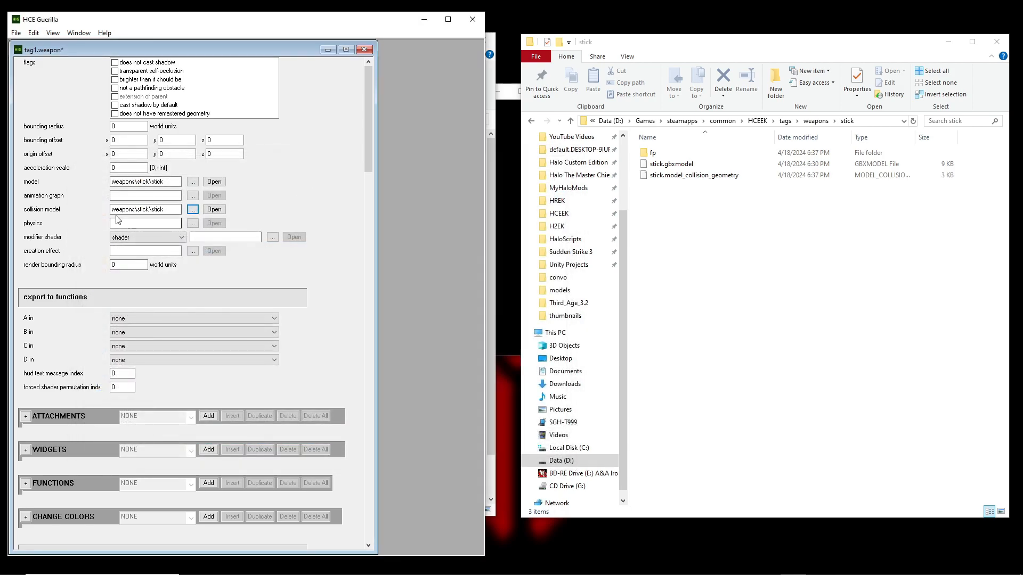
Set the bounding radius to 1 world unit and enable the "does not cast shadow" and "brighter than it should be" flags.
{"action": "double_click", "coordinate": [125, 126]}
{"action": "type", "text": "1"}
{"action": "left_click", "coordinate": [115, 62]}
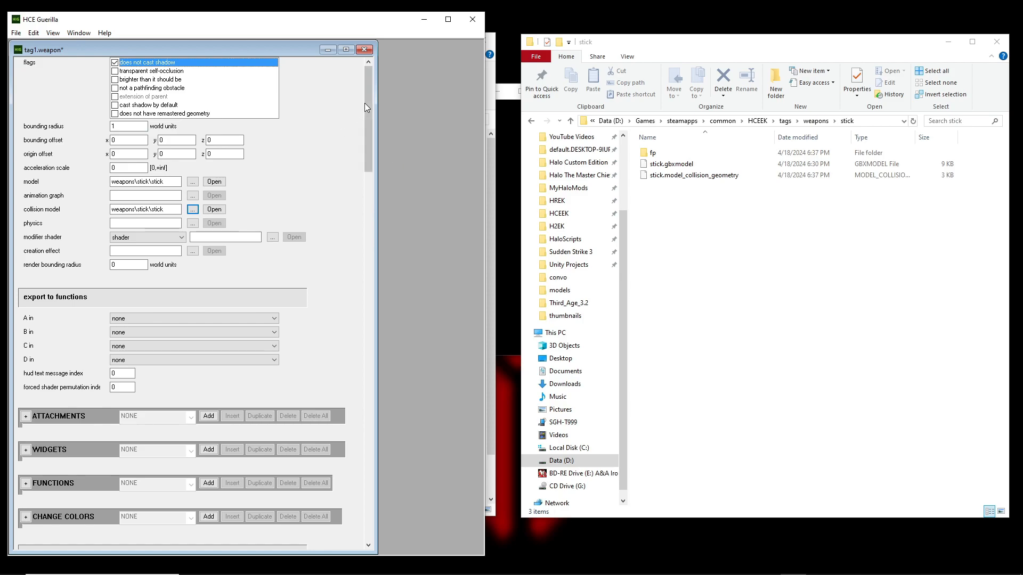
{"action": "left_click", "coordinate": [117, 79]}
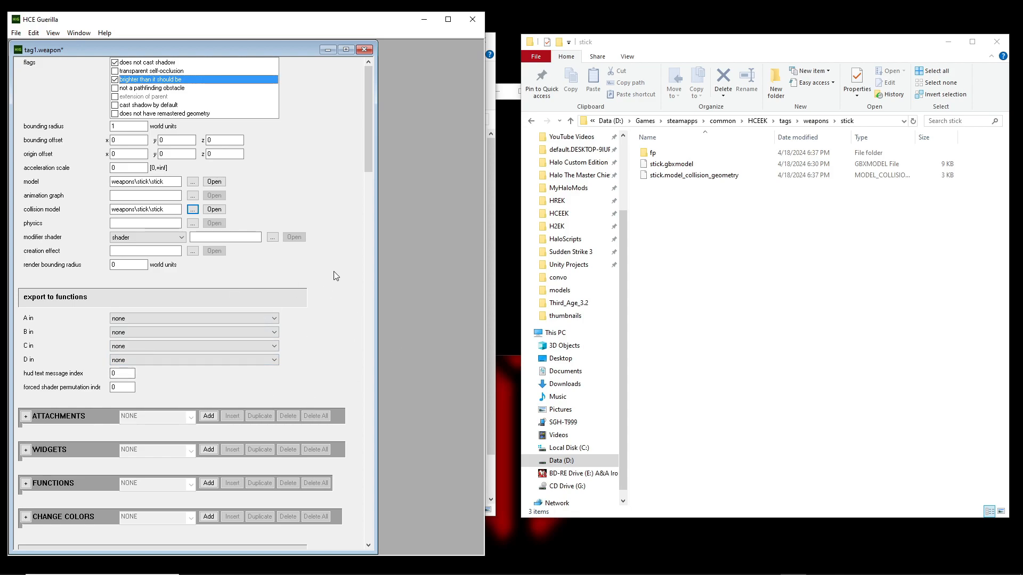
Enter "stick" as the label in the tag's WEAPON section.
{"action": "left_click_drag", "start_coordinate": [372, 114], "coordinate": [378, 172]}
{"action": "scroll", "coordinate": [384, 156], "scroll_direction": "down", "scroll_amount": 5}
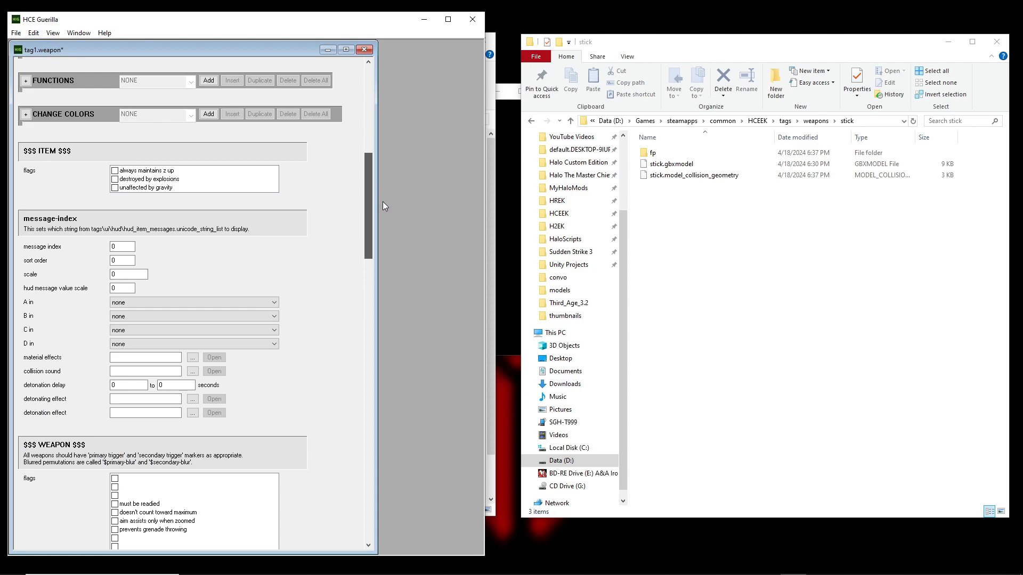
{"action": "left_click_drag", "start_coordinate": [369, 201], "coordinate": [362, 284]}
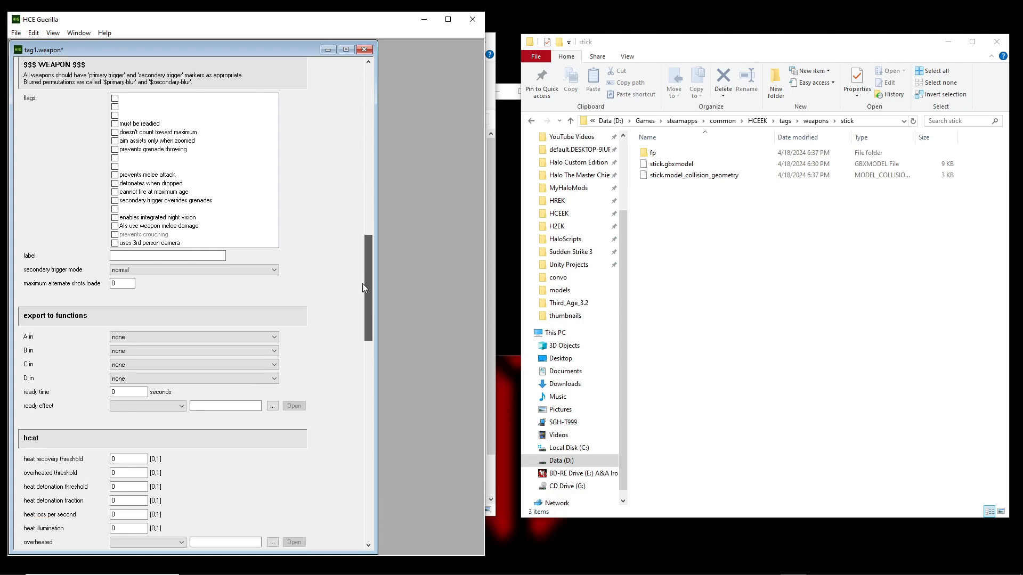
{"action": "left_click", "coordinate": [161, 256]}
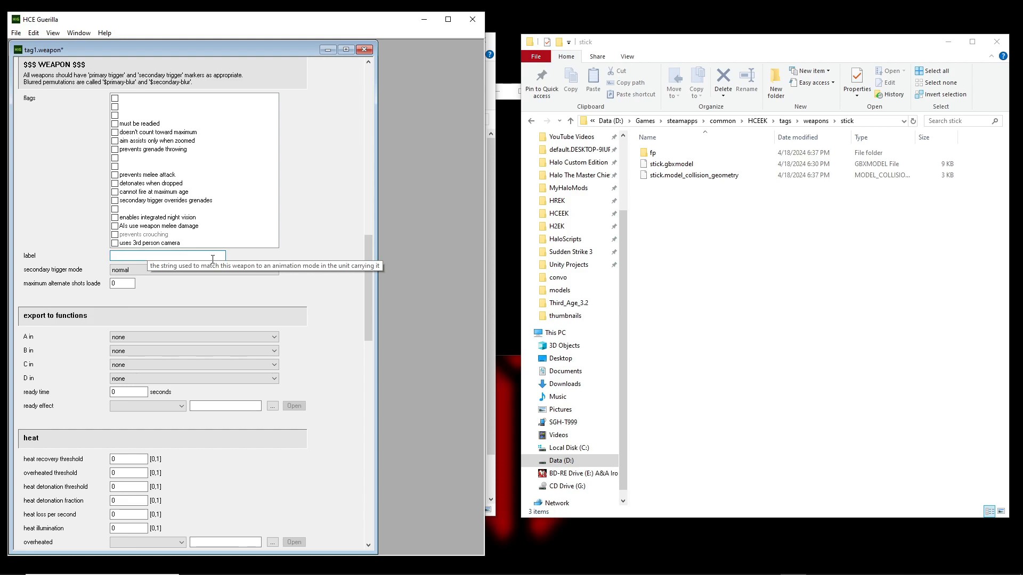
{"action": "type", "text": "stick"}
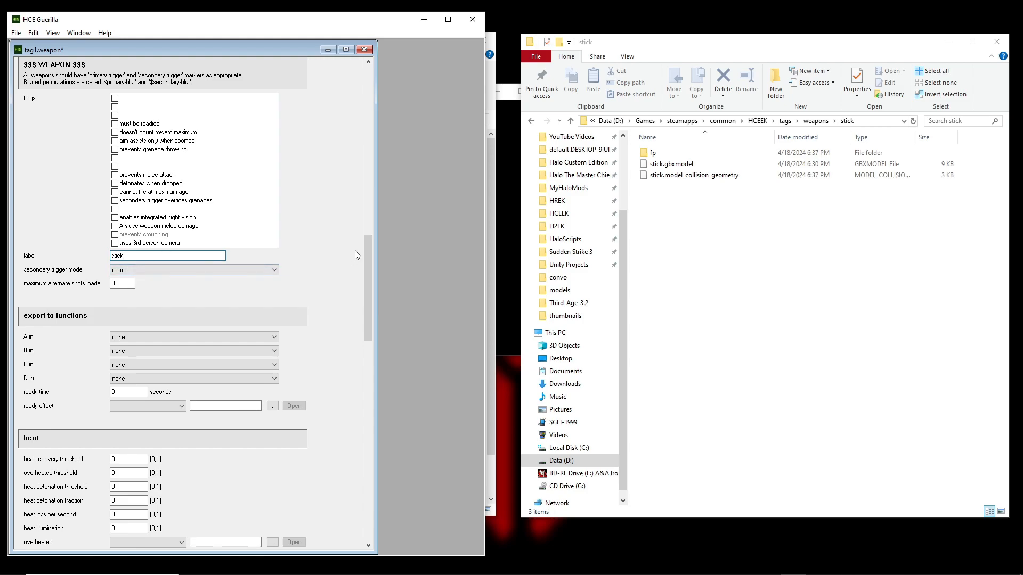
{"action": "left_click_drag", "start_coordinate": [368, 243], "coordinate": [381, 75]}
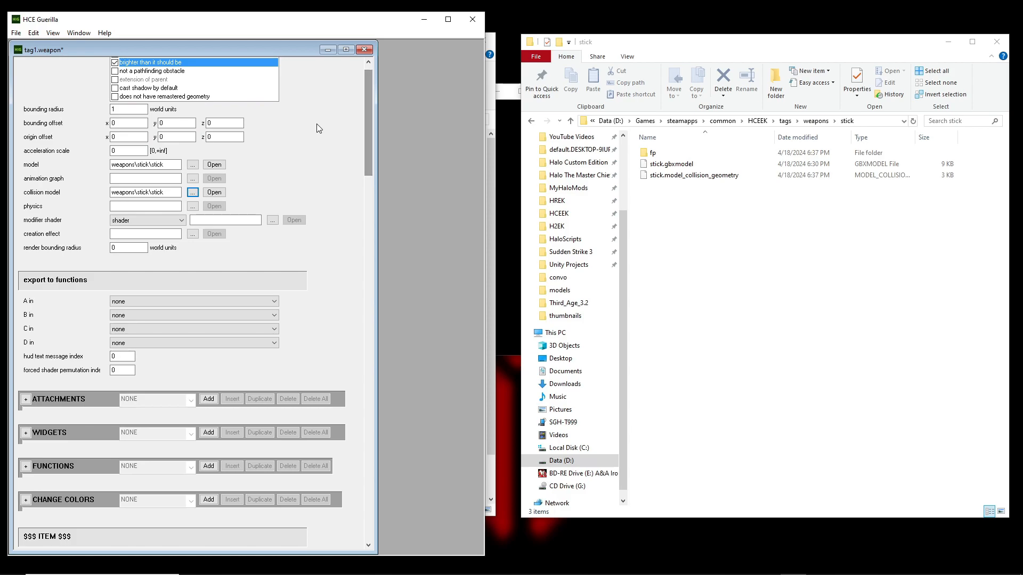
Save the weapon tag as "stick" in tags\weapons\stick and check the saved stick.weapon file in the folder.
{"action": "key", "text": "ctrl+s"}
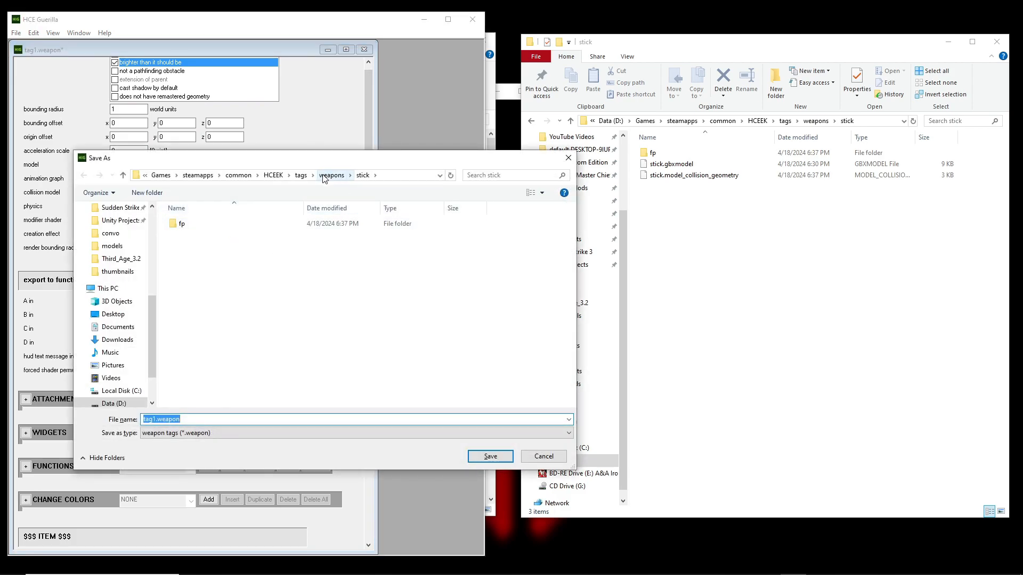
{"action": "left_click", "coordinate": [325, 176]}
{"action": "scroll", "coordinate": [192, 400], "scroll_direction": "down", "scroll_amount": 1}
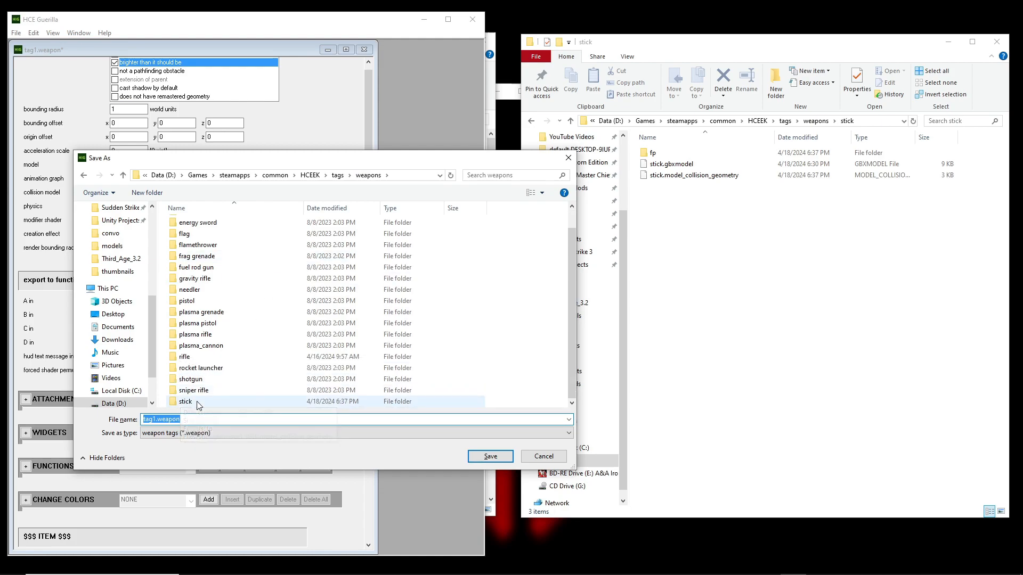
{"action": "double_click", "coordinate": [187, 401]}
{"action": "type", "text": "sti"}
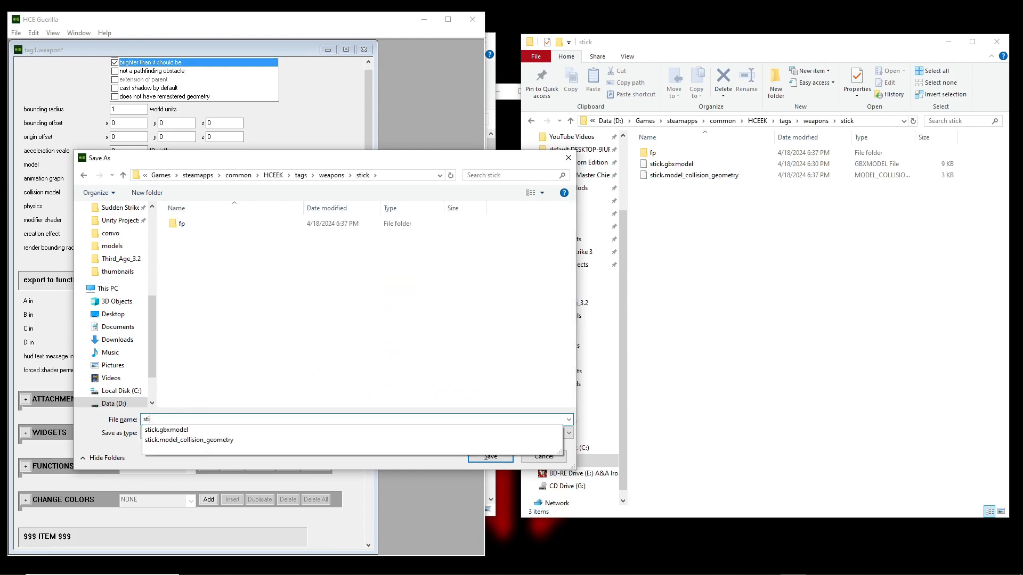
{"action": "type", "text": "ck"}
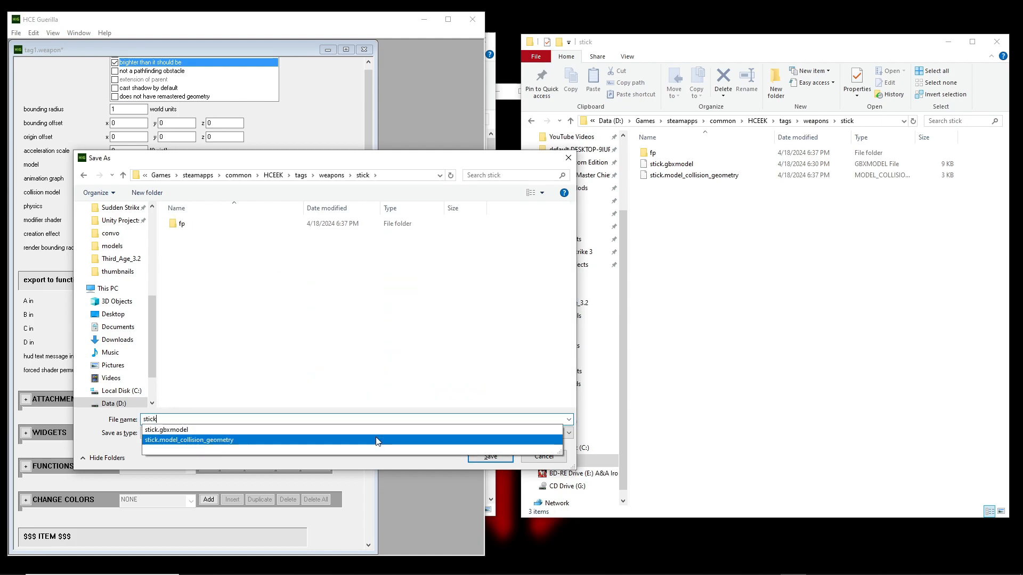
{"action": "left_click", "coordinate": [189, 419]}
{"action": "left_click", "coordinate": [480, 457]}
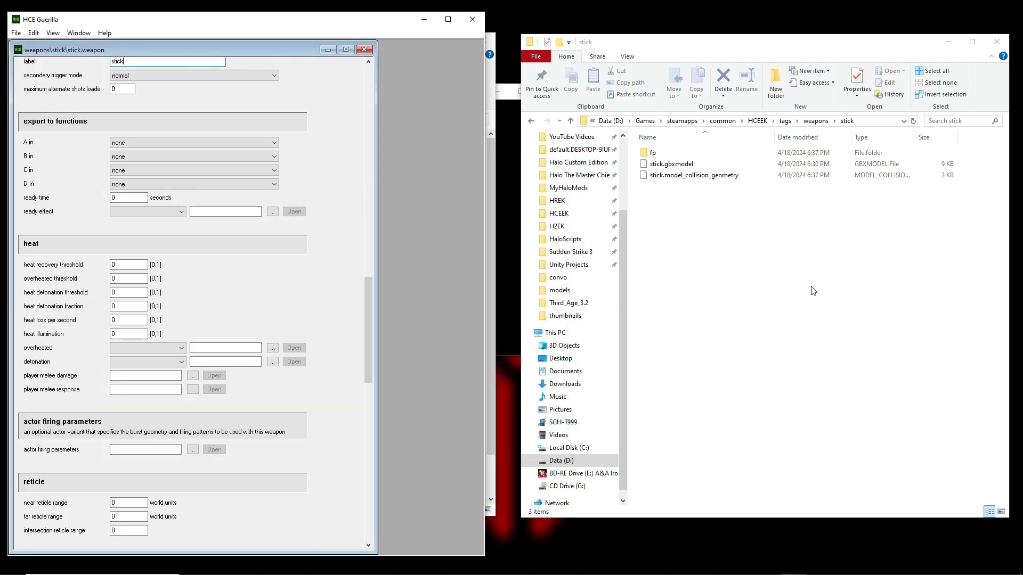
{"action": "left_click", "coordinate": [706, 232]}
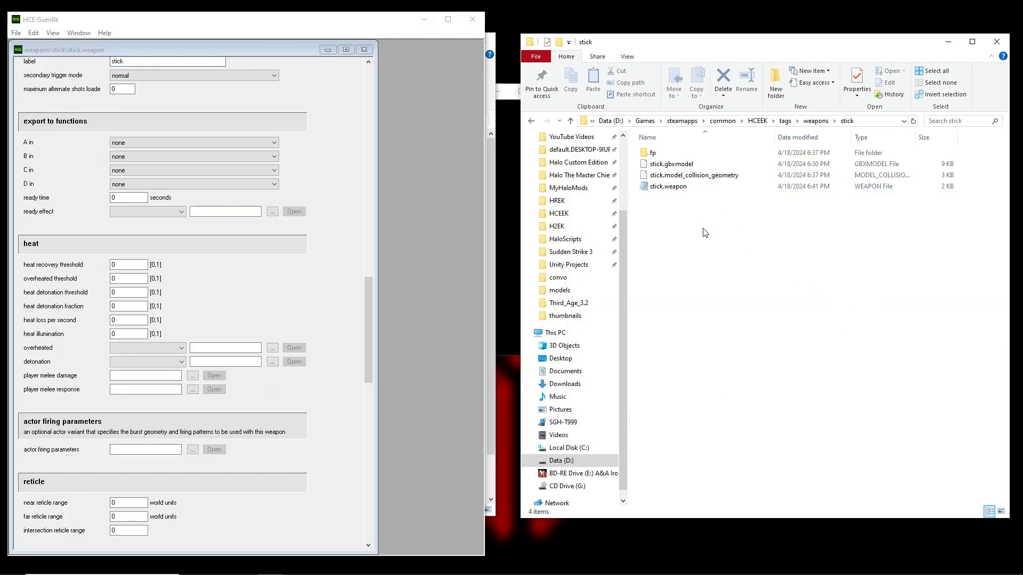
{"action": "double_click", "coordinate": [659, 186]}
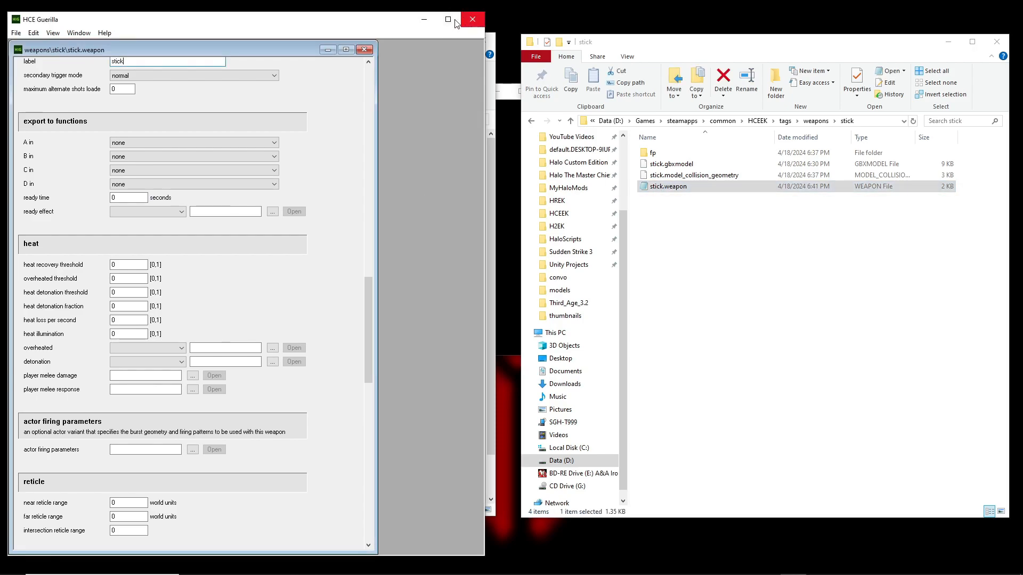
Minimize Guerilla, launch Sapien from the HCEEK folder and load the convo scenario.
{"action": "left_click", "coordinate": [424, 20]}
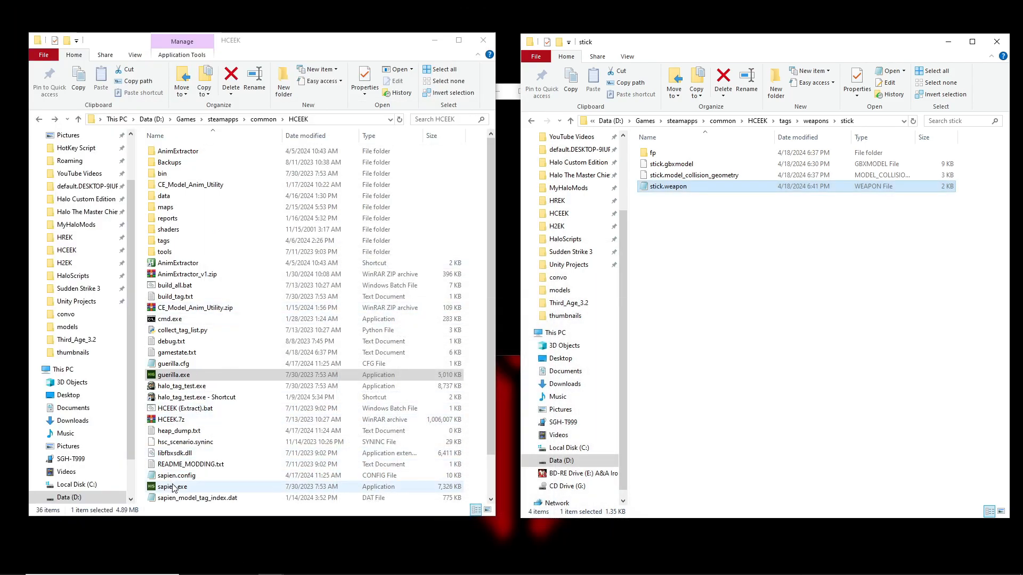
{"action": "double_click", "coordinate": [170, 487]}
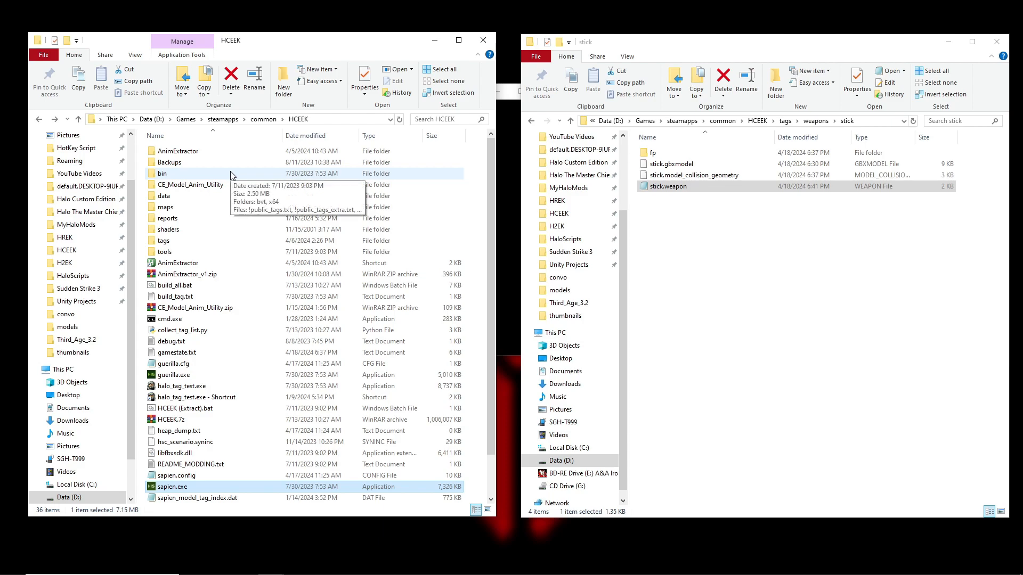
{"action": "left_click", "coordinate": [149, 98]}
{"action": "double_click", "coordinate": [149, 98]}
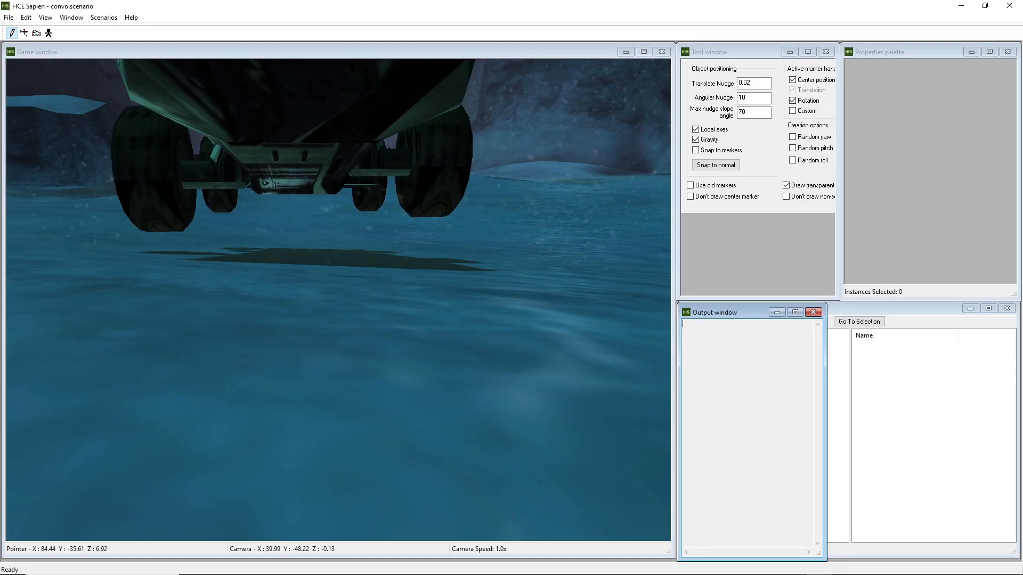
Raise the camera speed to 20x and fly through the convo map to examine the parked vehicle and the surrounding ground.
{"action": "key", "text": "s"}
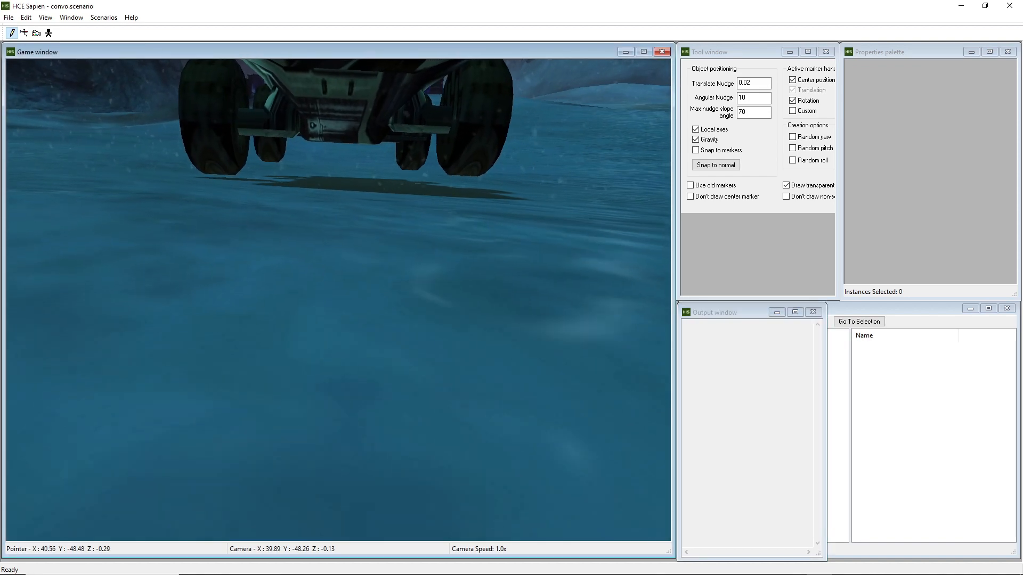
{"action": "key", "text": "shift"}
{"action": "key", "text": "shift"}
{"action": "key", "text": "r"}
{"action": "key", "text": "d"}
{"action": "key", "text": "d"}
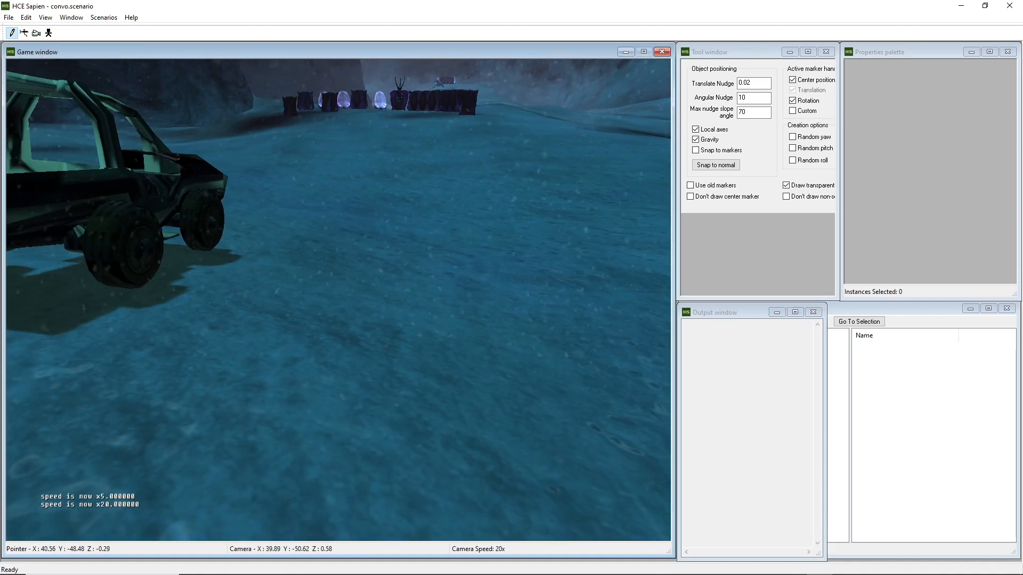
{"action": "key", "text": "d"}
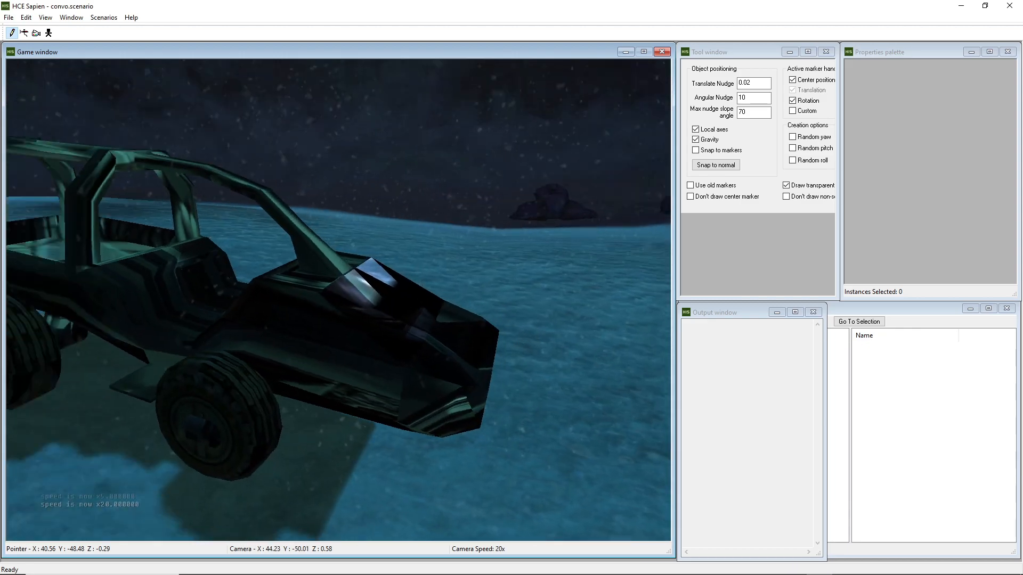
{"action": "key", "text": "d"}
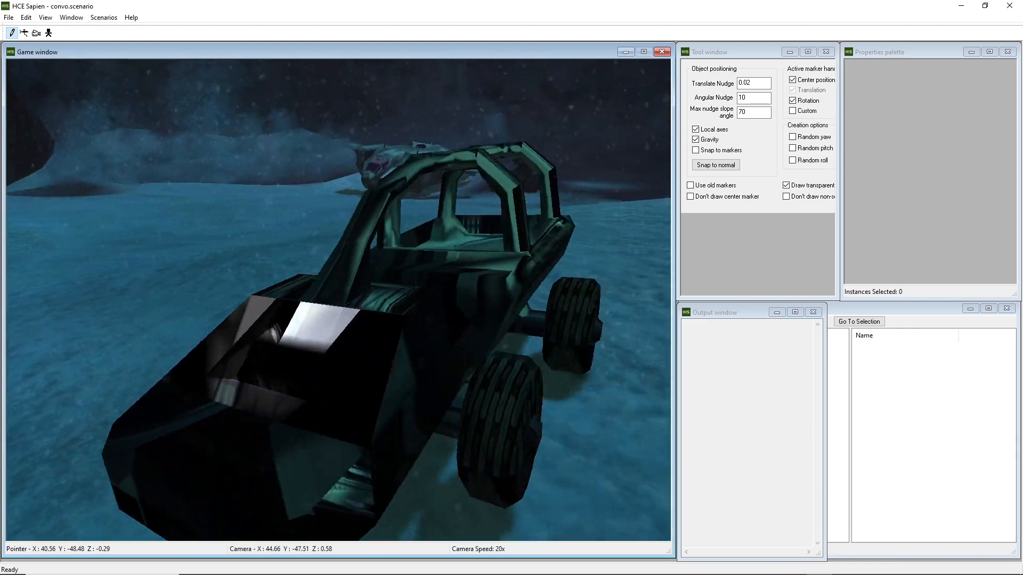
{"action": "key", "text": "s"}
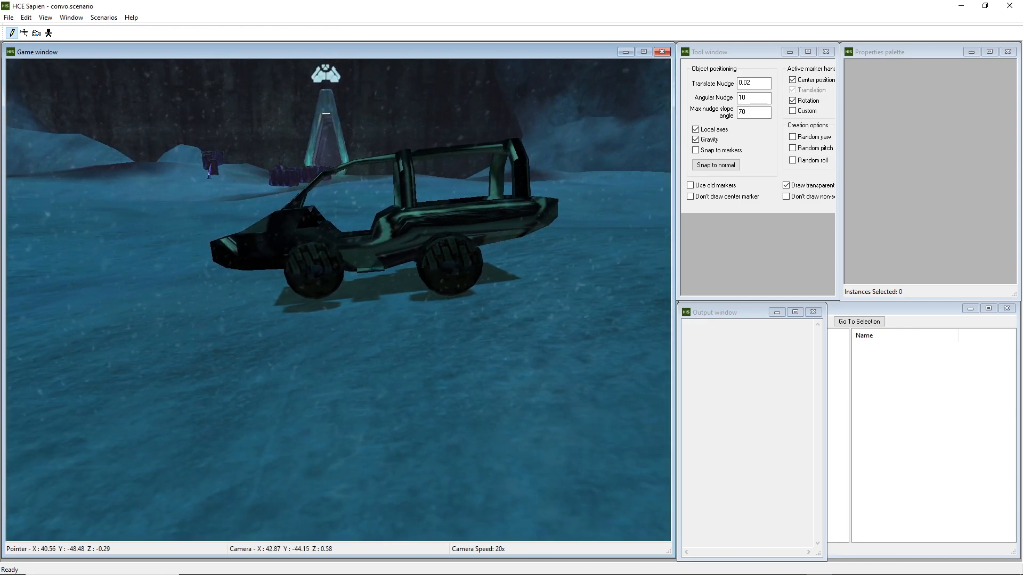
{"action": "key", "text": "d"}
{"action": "key", "text": "w"}
{"action": "key", "text": "d"}
{"action": "key", "text": "w"}
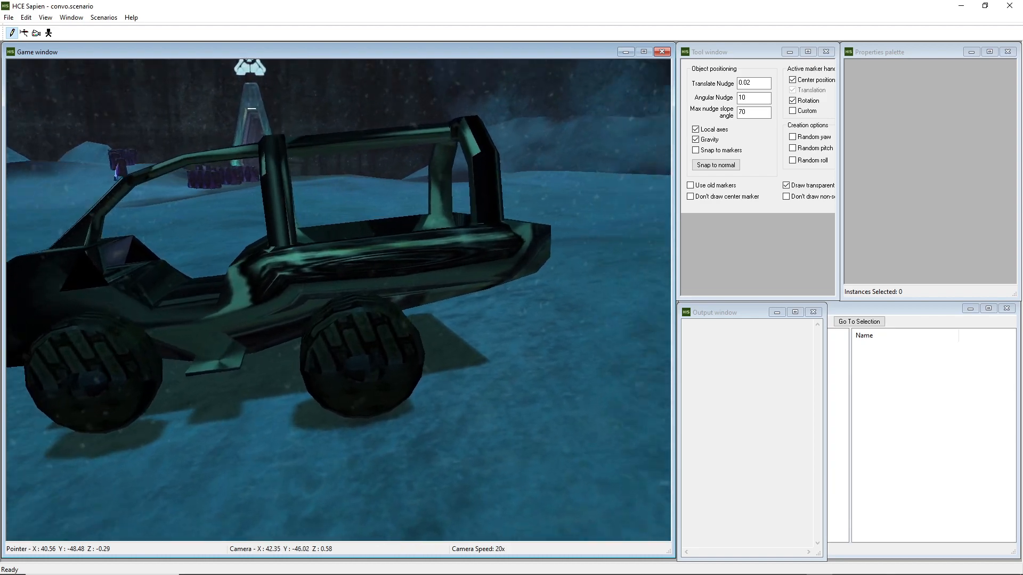
{"action": "key", "text": "w"}
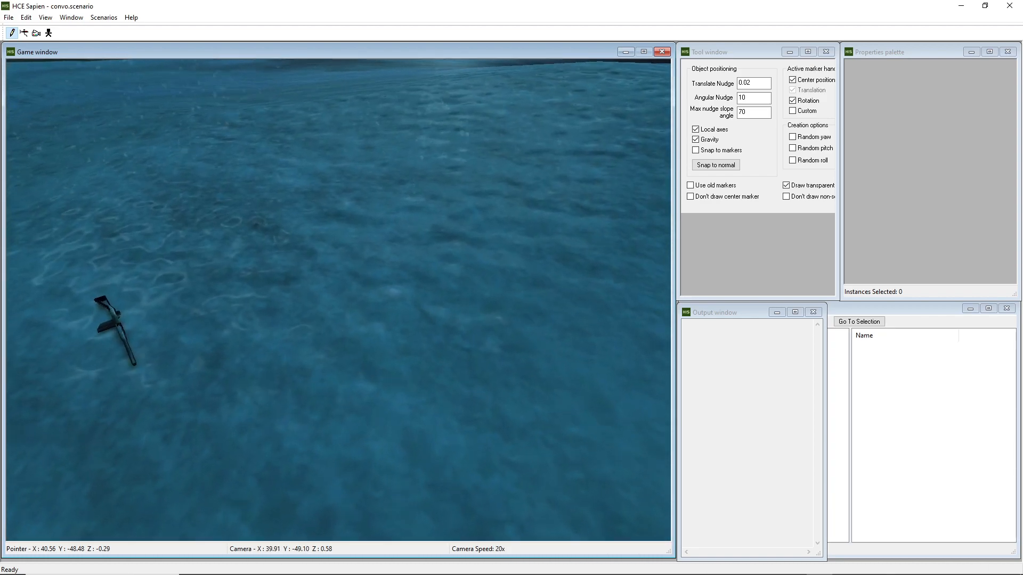
{"action": "key", "text": "d"}
{"action": "key", "text": "d"}
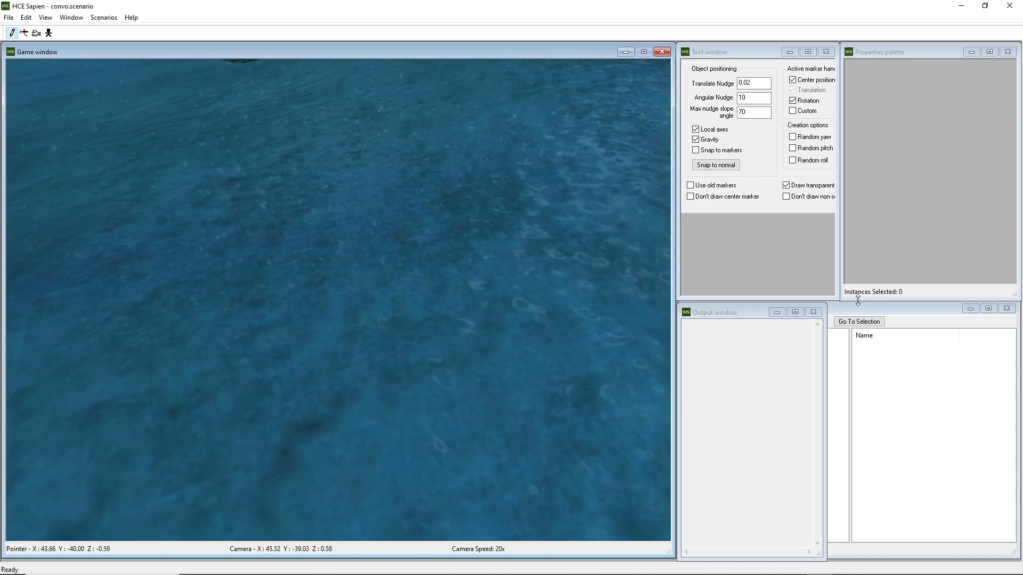
Open the object types editor from the hierarchy, choose the weapon class and start adding a tag.
{"action": "left_click", "coordinate": [903, 310]}
{"action": "left_click", "coordinate": [706, 322]}
{"action": "left_click", "coordinate": [449, 208]}
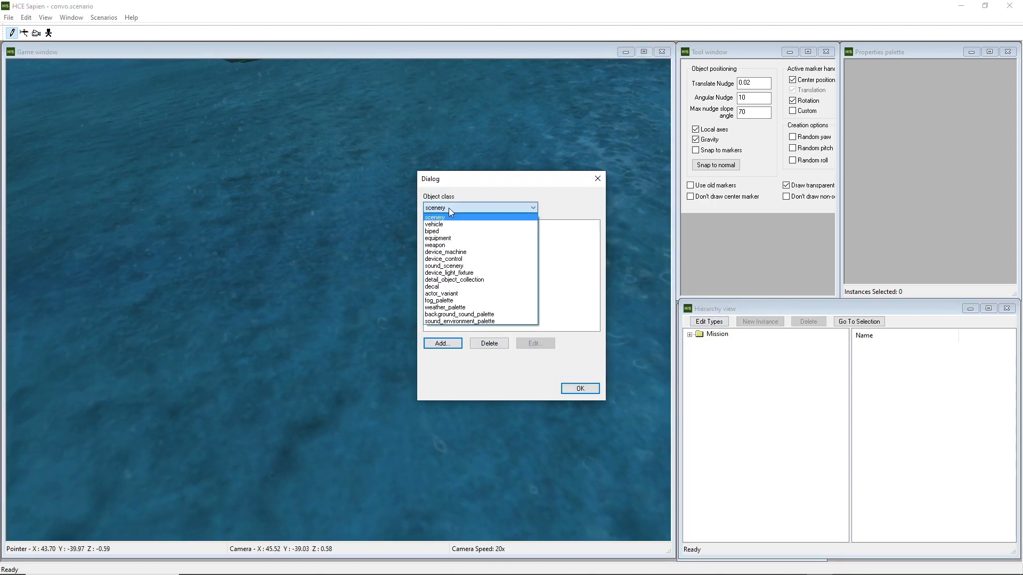
{"action": "left_click", "coordinate": [444, 245]}
{"action": "left_click", "coordinate": [443, 344]}
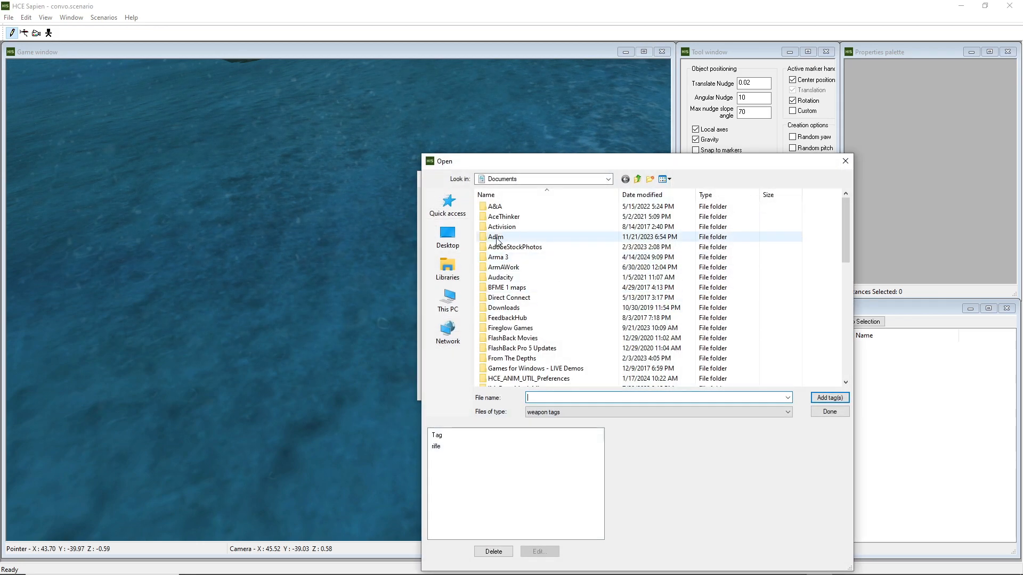
Add stick.weapon from HCEEK\tags\weapons\stick to the scenario's weapon types and close the types editor.
{"action": "left_click", "coordinate": [453, 209]}
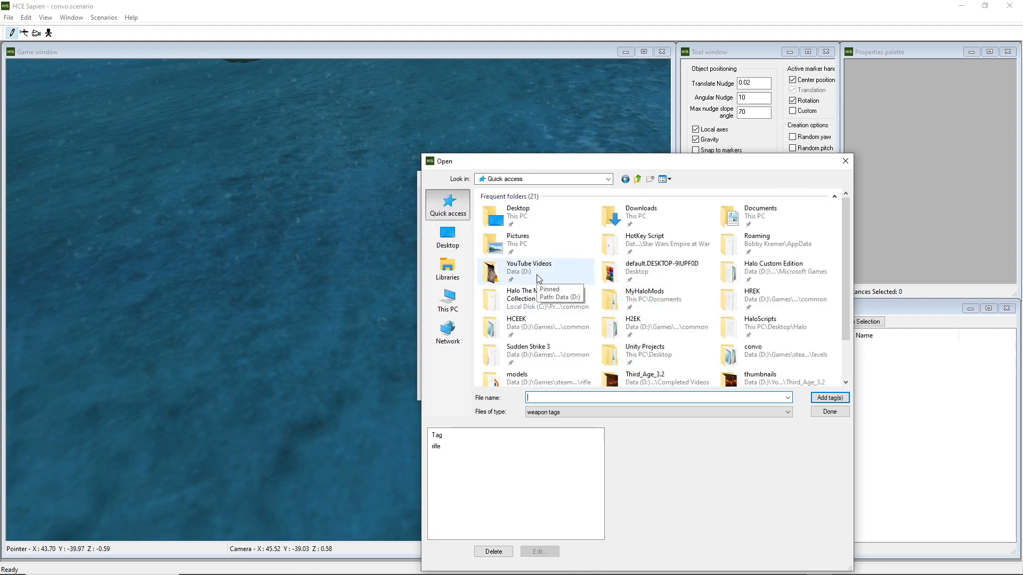
{"action": "double_click", "coordinate": [533, 326]}
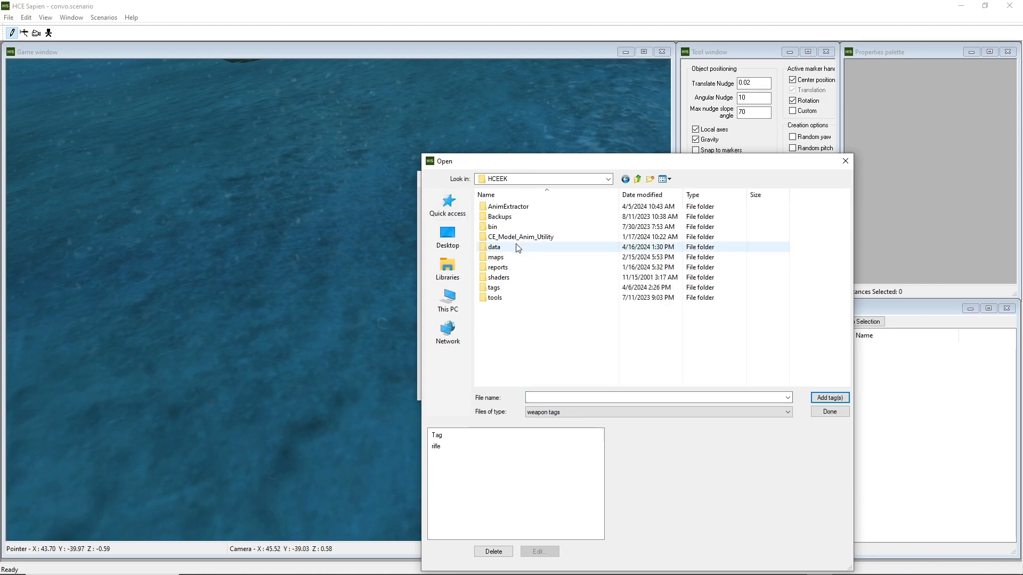
{"action": "double_click", "coordinate": [506, 288]}
{"action": "scroll", "coordinate": [535, 290], "scroll_direction": "down", "scroll_amount": 2}
{"action": "double_click", "coordinate": [508, 381]}
{"action": "scroll", "coordinate": [507, 380], "scroll_direction": "down", "scroll_amount": 1}
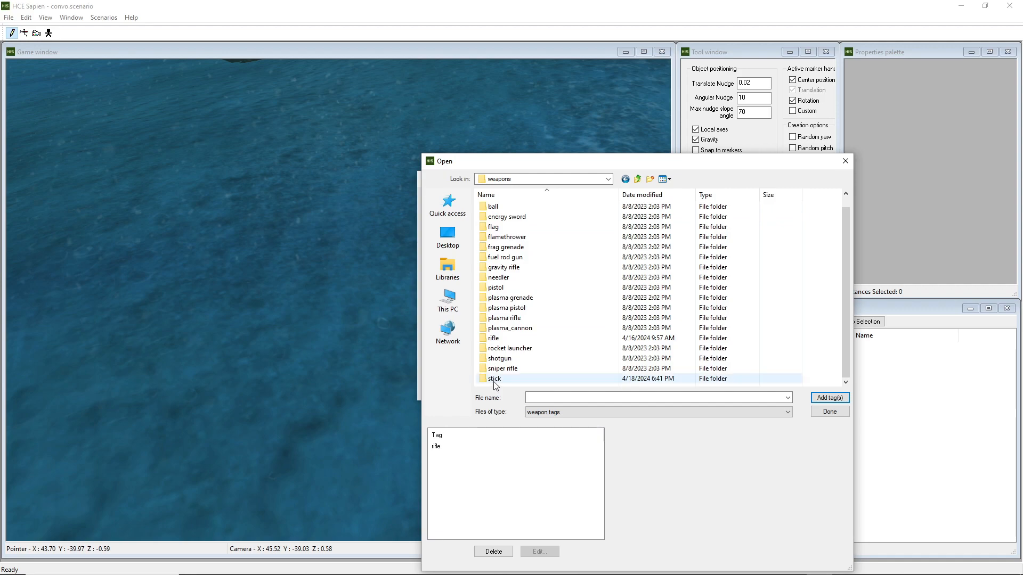
{"action": "double_click", "coordinate": [506, 380]}
{"action": "left_click", "coordinate": [514, 217]}
{"action": "left_click", "coordinate": [826, 398]}
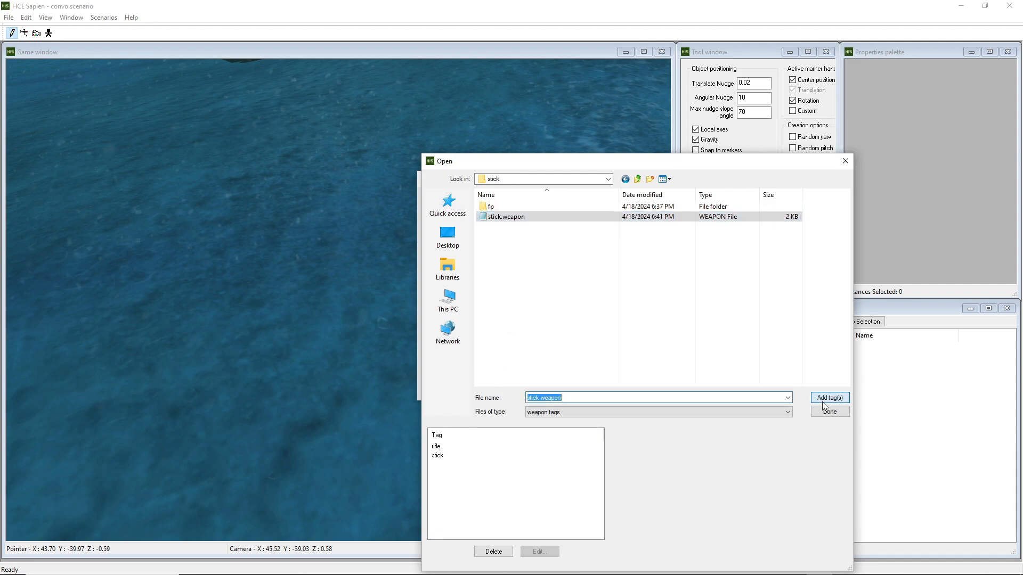
{"action": "left_click", "coordinate": [829, 412]}
{"action": "left_click", "coordinate": [579, 388]}
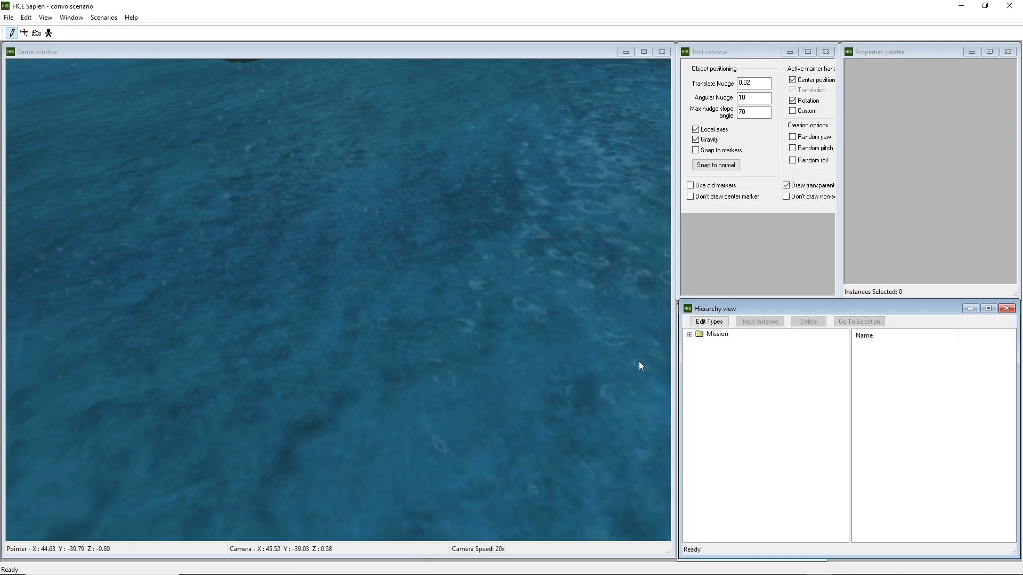
Expand Mission, Objects and Items in the hierarchy and select the Weapons category.
{"action": "key", "text": "w"}
{"action": "middle_click_drag", "start_coordinate": [608, 310], "coordinate": [648, 292]}
{"action": "double_click", "coordinate": [696, 334]}
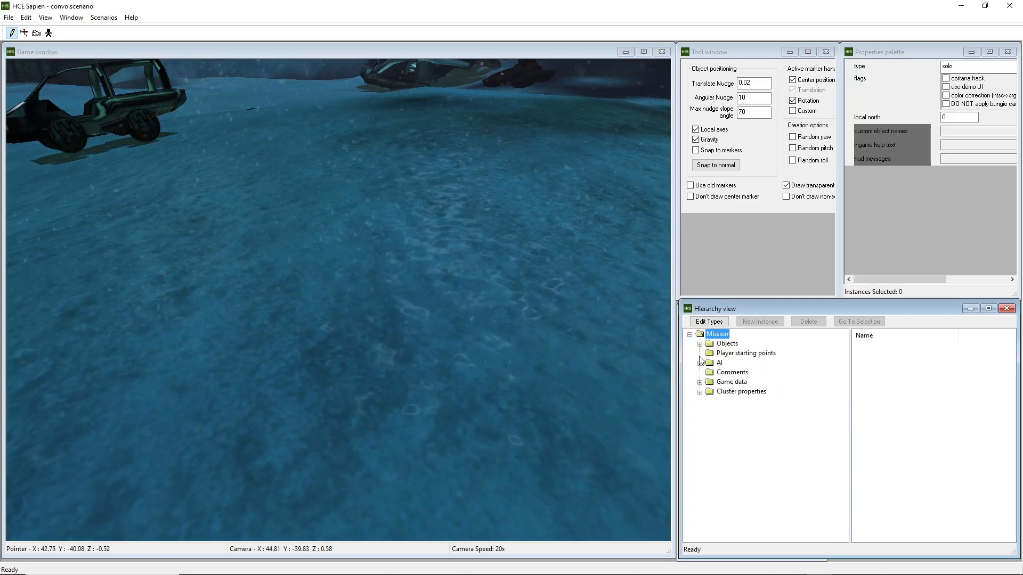
{"action": "left_click", "coordinate": [700, 344]}
{"action": "left_click", "coordinate": [710, 363]}
{"action": "left_click", "coordinate": [750, 382]}
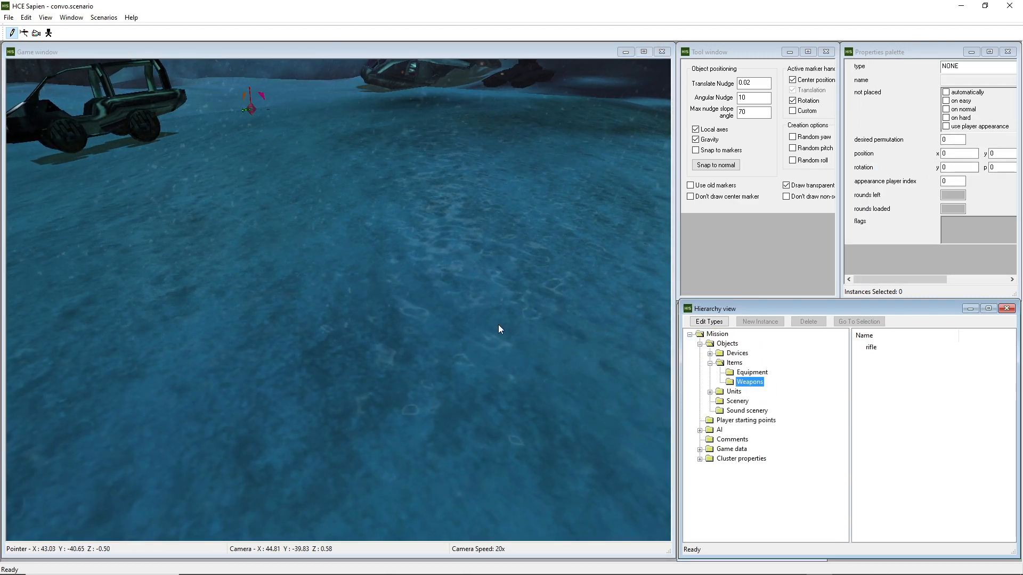
Place a new weapon instance on the ground near the vehicle and set its type to stick.
{"action": "right_click", "coordinate": [400, 306]}
{"action": "left_click_drag", "start_coordinate": [396, 331], "coordinate": [385, 362]}
{"action": "left_click", "coordinate": [978, 66]}
{"action": "left_click", "coordinate": [959, 94]}
Fly around the placed stick, from above and below the ground, to examine its model up close from several angles.
{"action": "key", "text": "d"}
{"action": "key", "text": "w"}
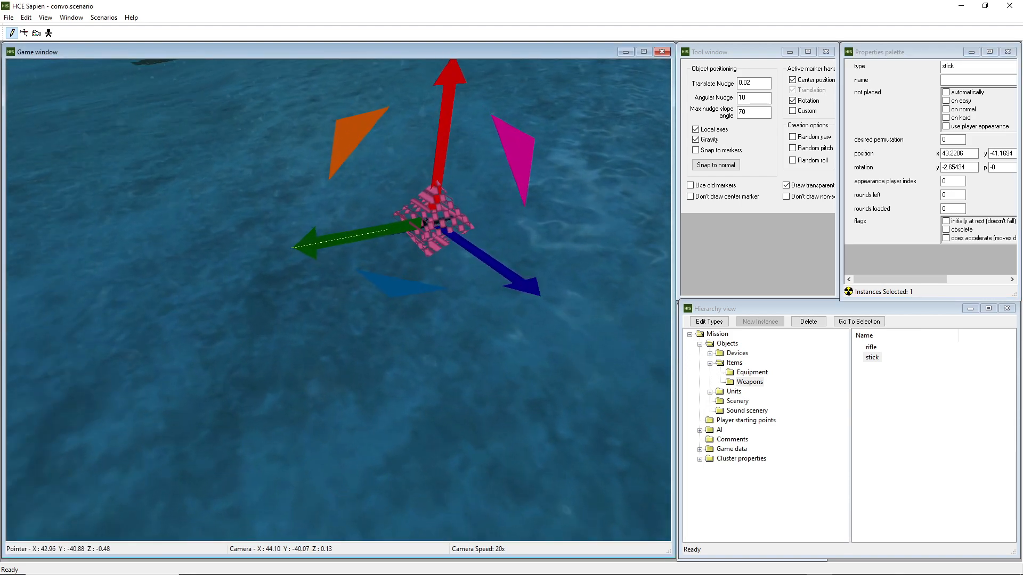
{"action": "key", "text": "w"}
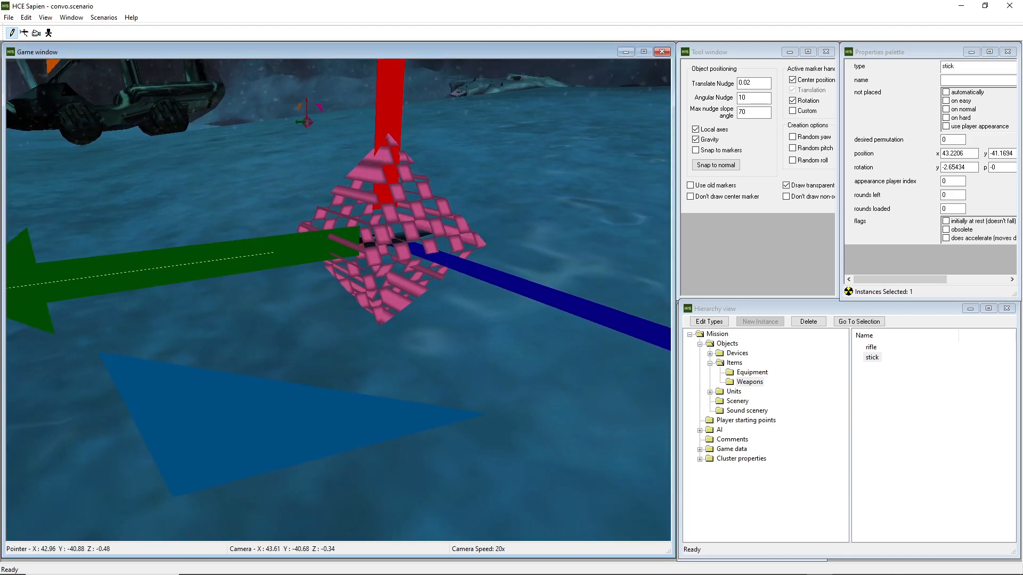
{"action": "key", "text": "w"}
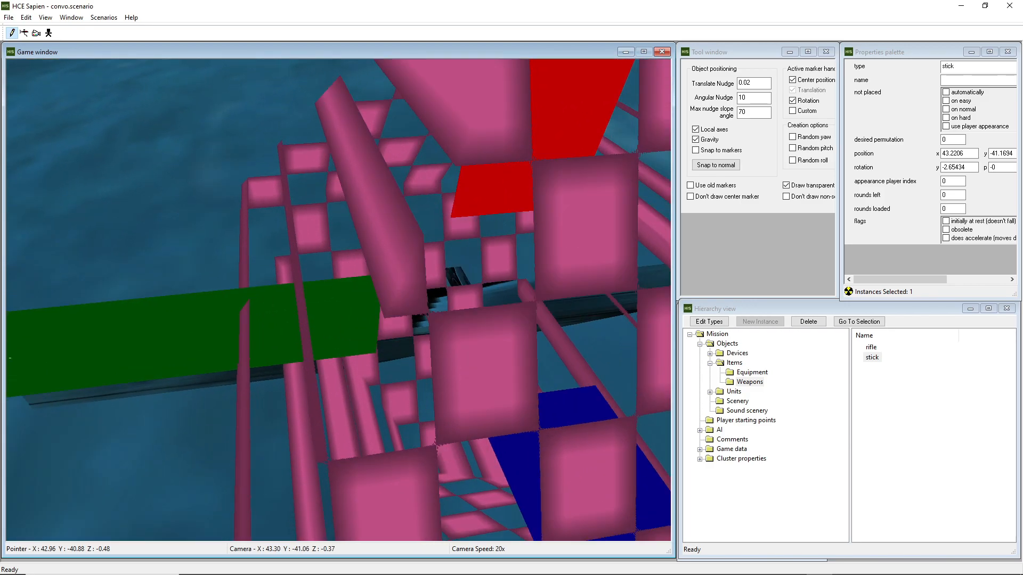
{"action": "key", "text": "s"}
{"action": "key", "text": "s"}
{"action": "key", "text": "d"}
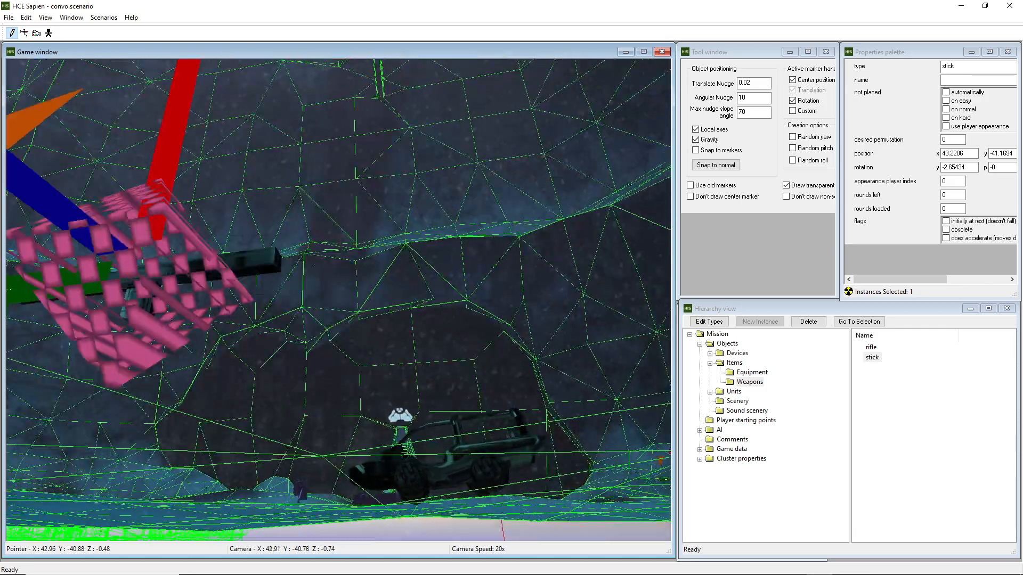
{"action": "key", "text": "w"}
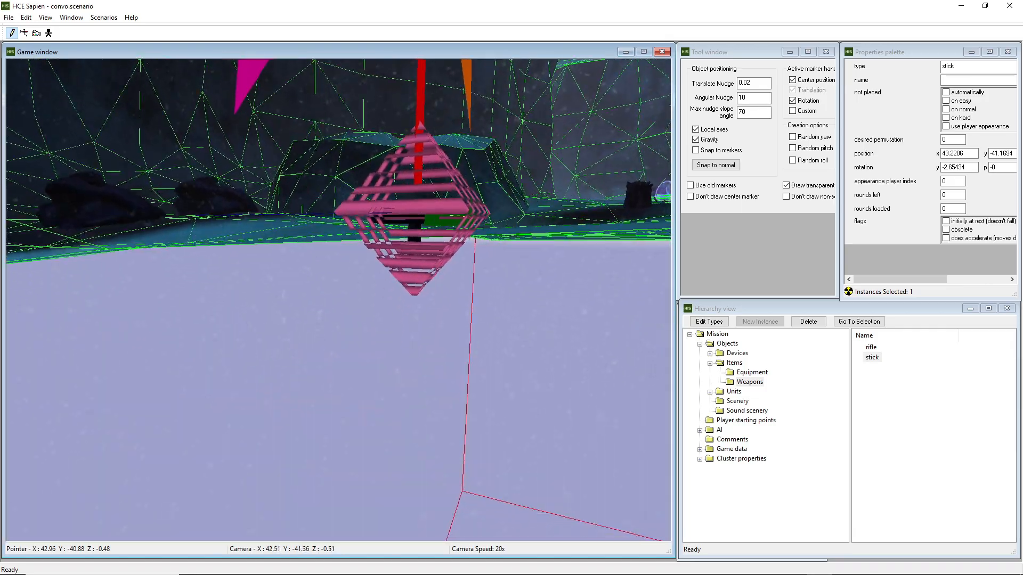
{"action": "key", "text": "w"}
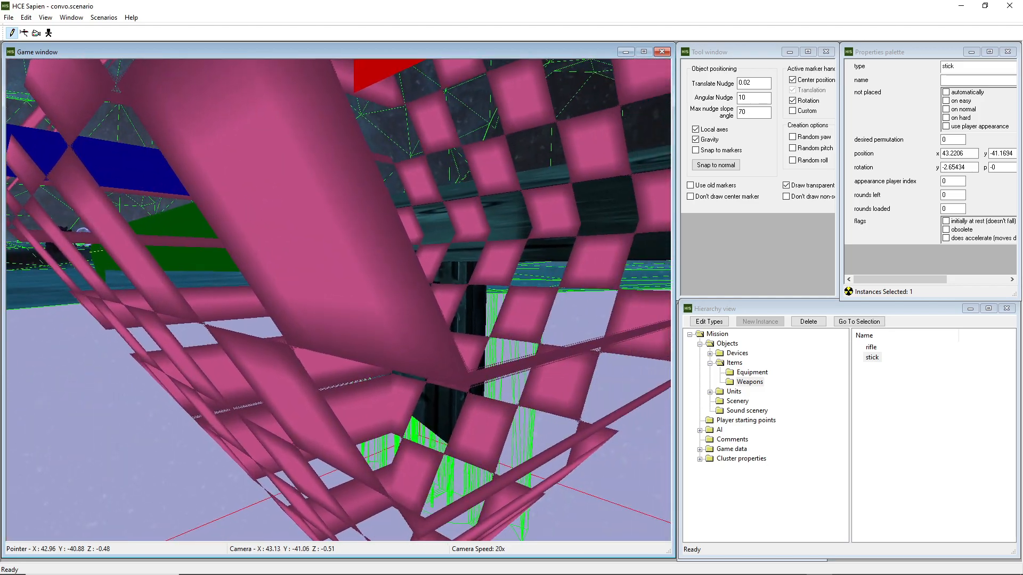
{"action": "key", "text": "s"}
{"action": "key", "text": "s"}
{"action": "key", "text": "w"}
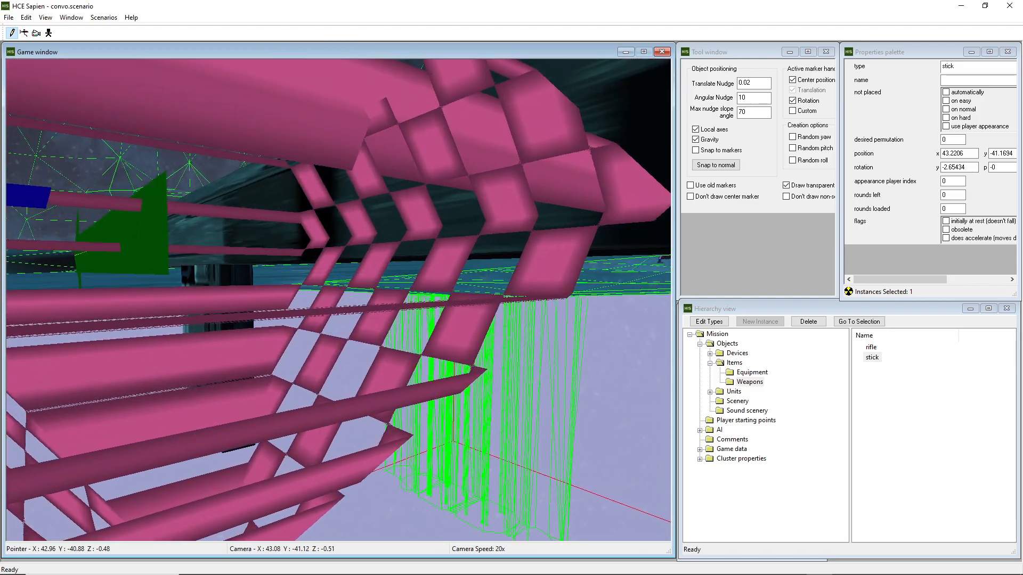
{"action": "key", "text": "s"}
{"action": "key", "text": "w"}
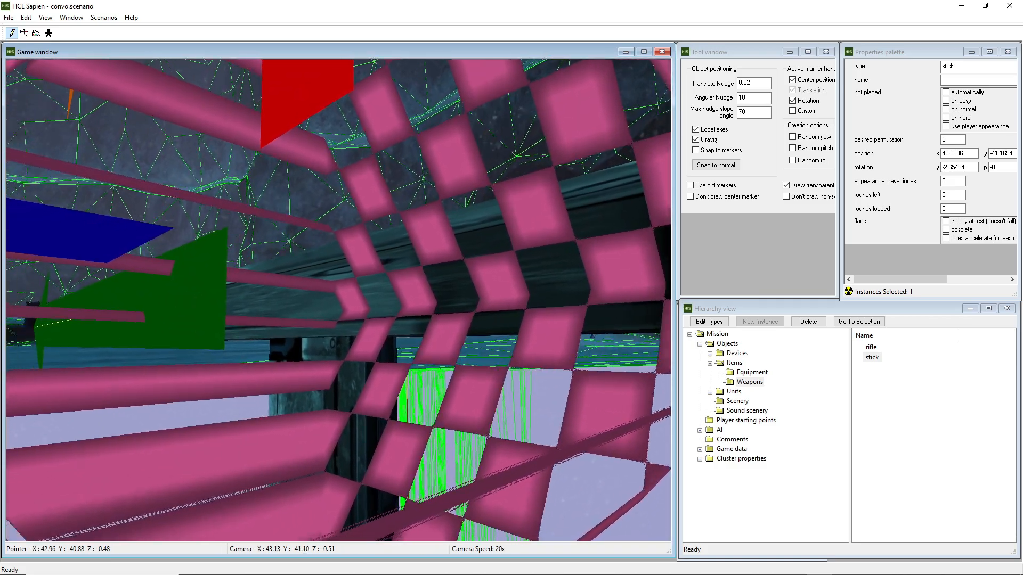
{"action": "key", "text": "d"}
{"action": "key", "text": "a"}
{"action": "key", "text": "s"}
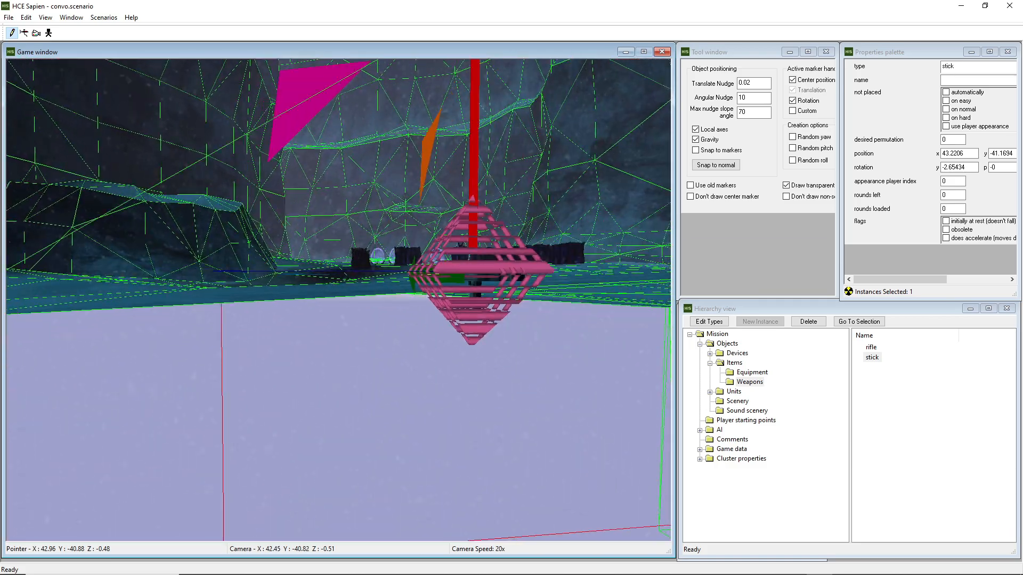
{"action": "key", "text": "w"}
{"action": "key", "text": "w"}
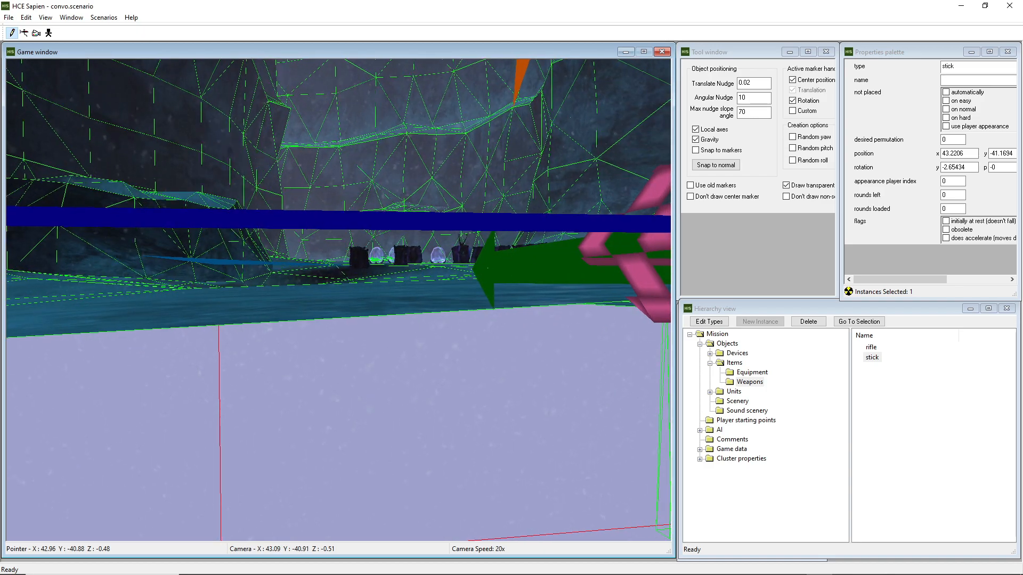
{"action": "key", "text": "r"}
{"action": "key", "text": "r"}
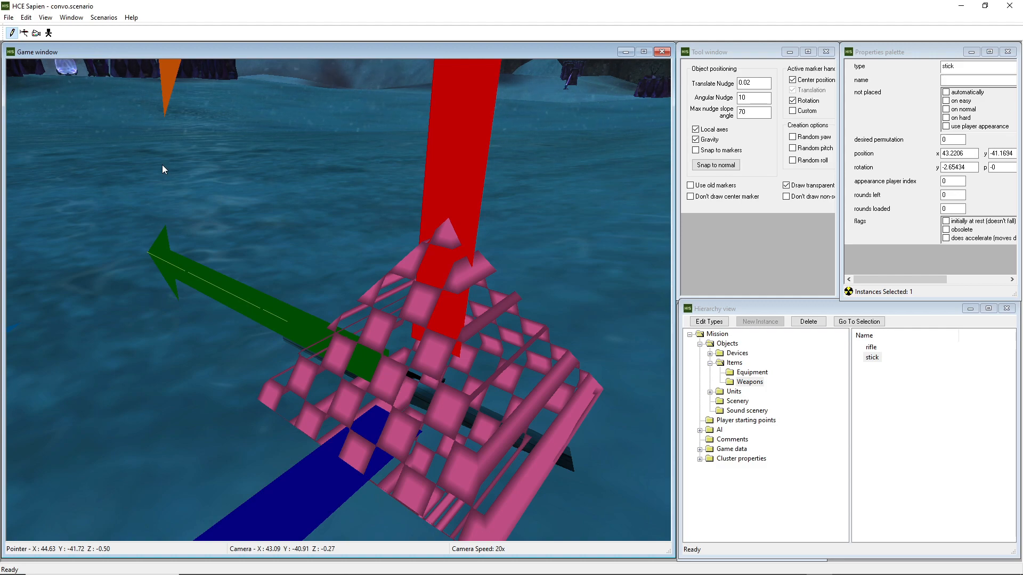
Close Sapien and select the stick.weapon file in the tags\weapons\stick folder.
{"action": "left_click", "coordinate": [1008, 6]}
{"action": "left_click", "coordinate": [518, 325]}
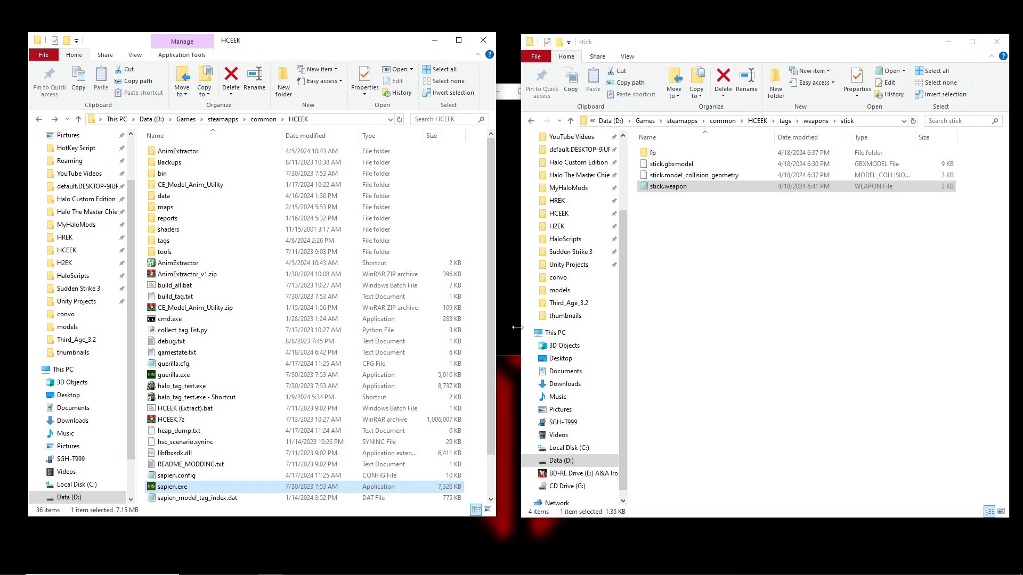
{"action": "left_click", "coordinate": [819, 272]}
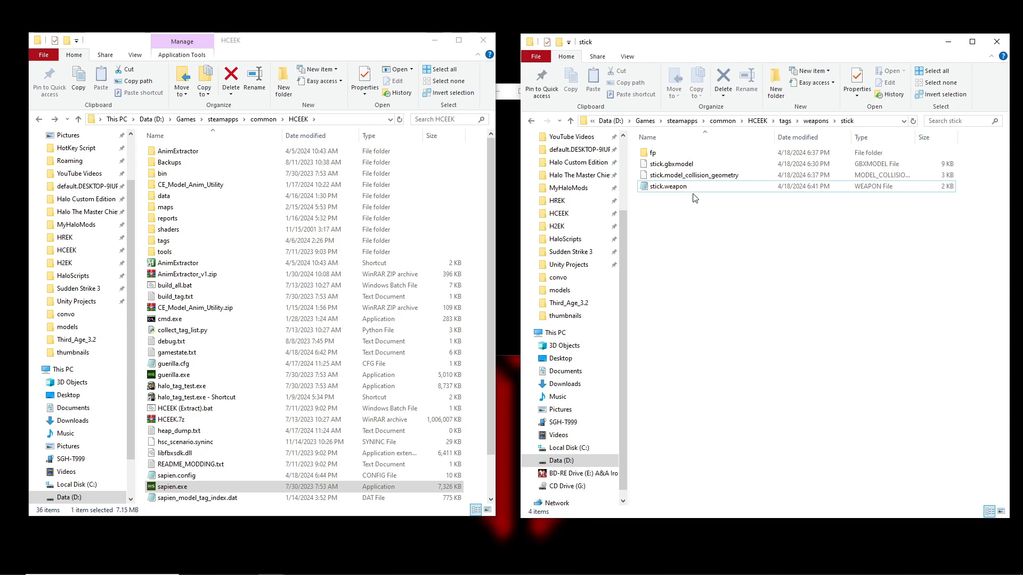
{"action": "left_click", "coordinate": [664, 189]}
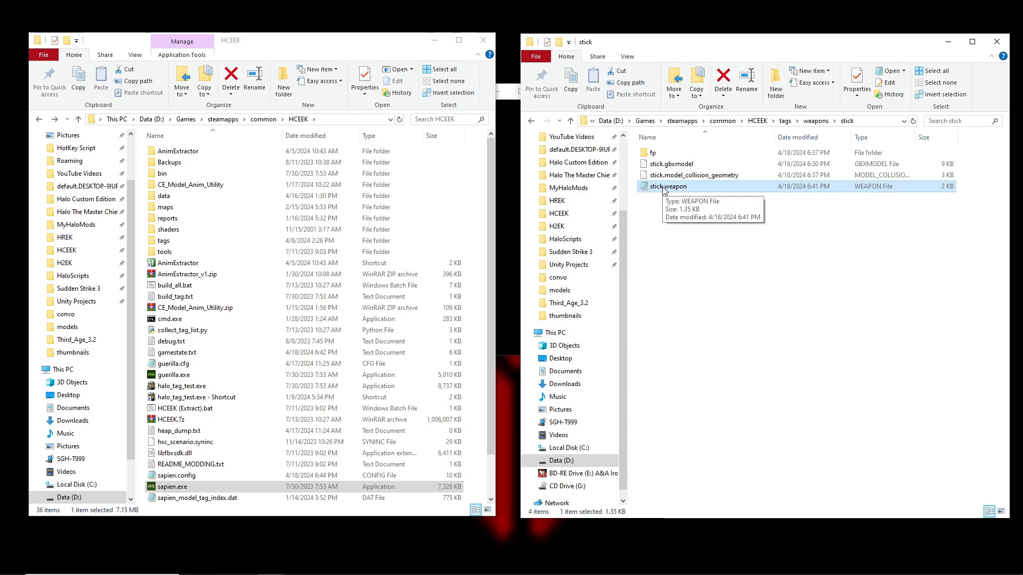